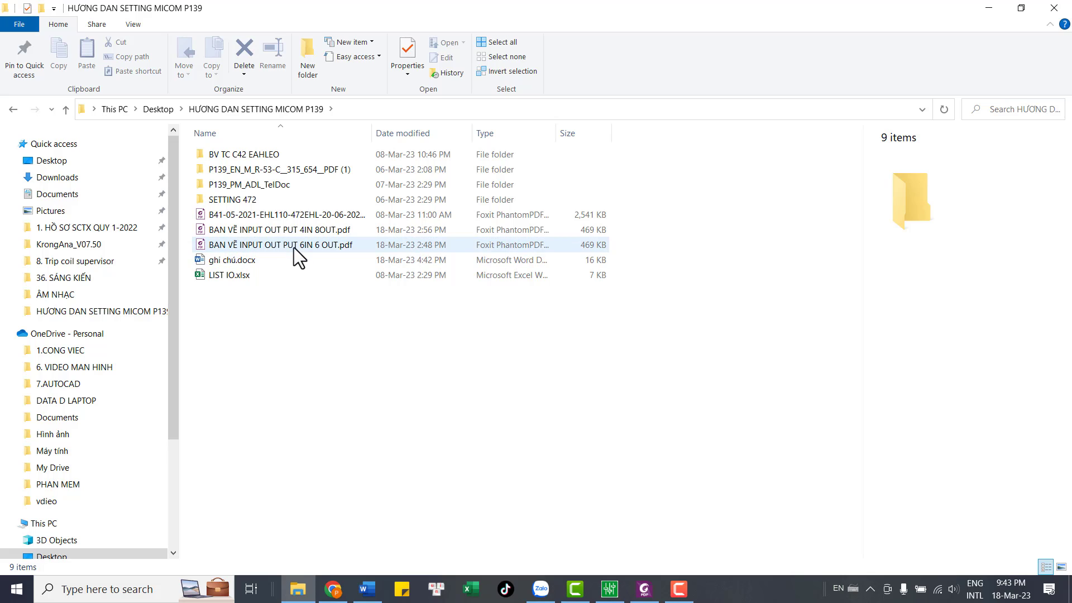
Open BAN VẼ INPUT OUT PUT 6IN 6 OUT.pdf and find the Type X 6I/6O binary module drawing.
double_click(294, 247)
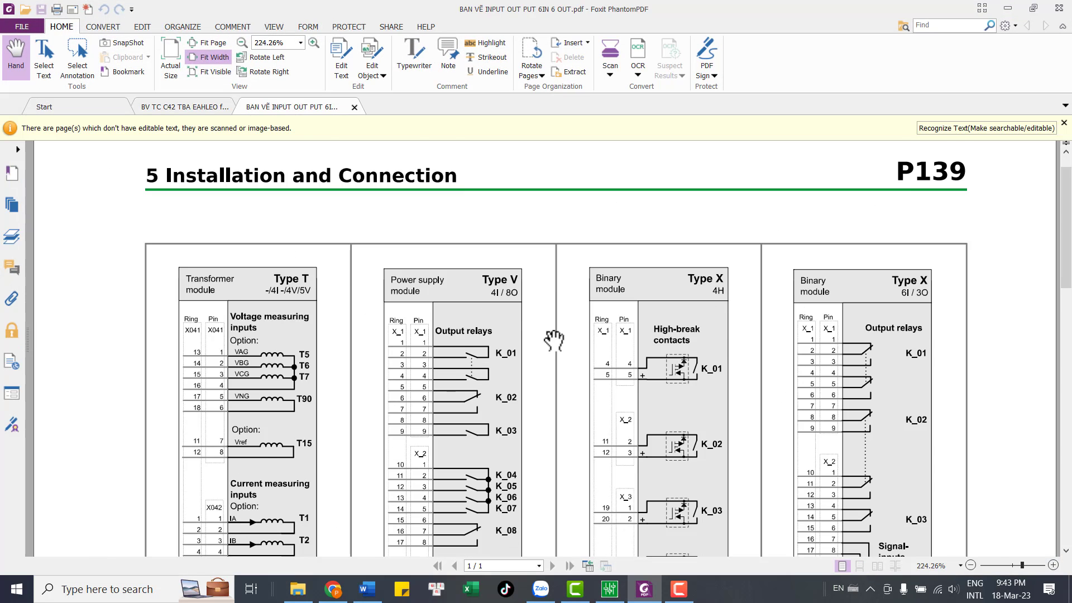
scroll(555, 337, down, 1)
scroll(567, 337, down, 2)
scroll(575, 347, down, 4)
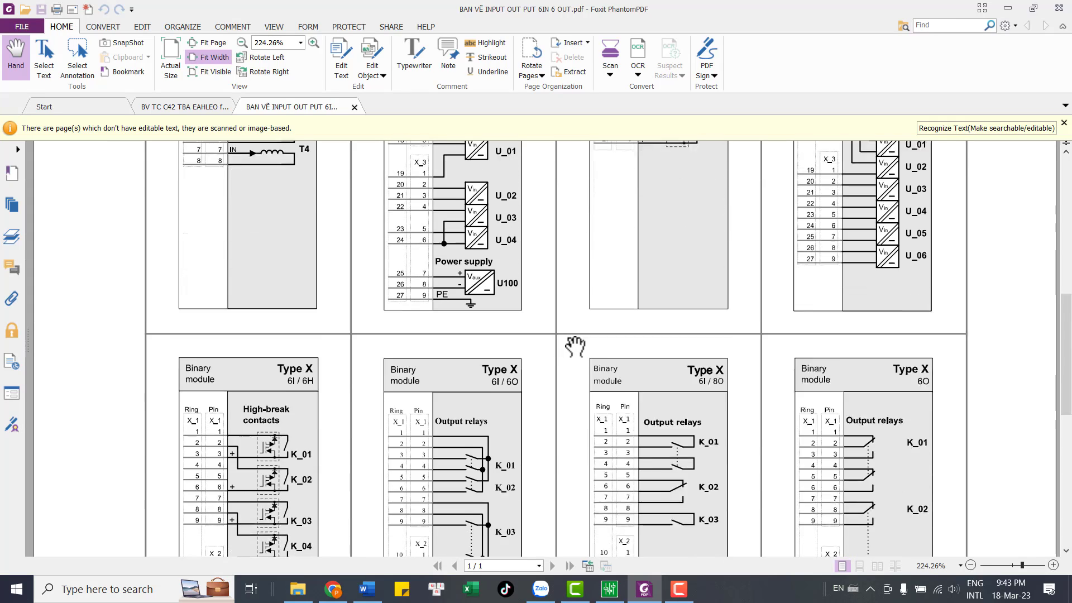
scroll(569, 347, down, 2)
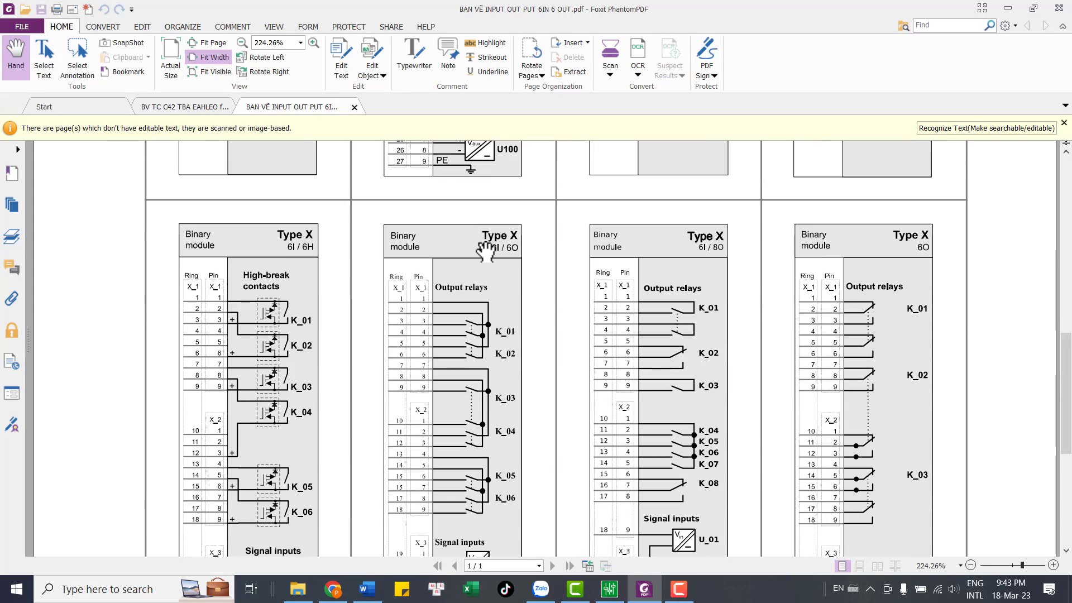
Examine the output relays K_01 to K_06 and the signal inputs of the Type X 6I/6O binary module.
scroll(478, 254, down, 1)
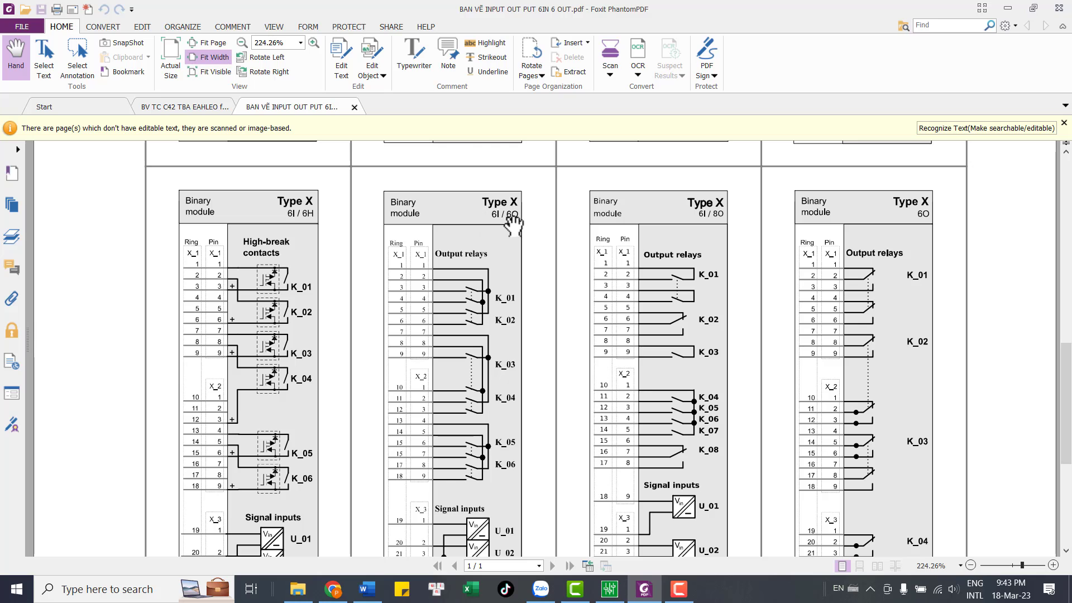
scroll(523, 293, down, 1)
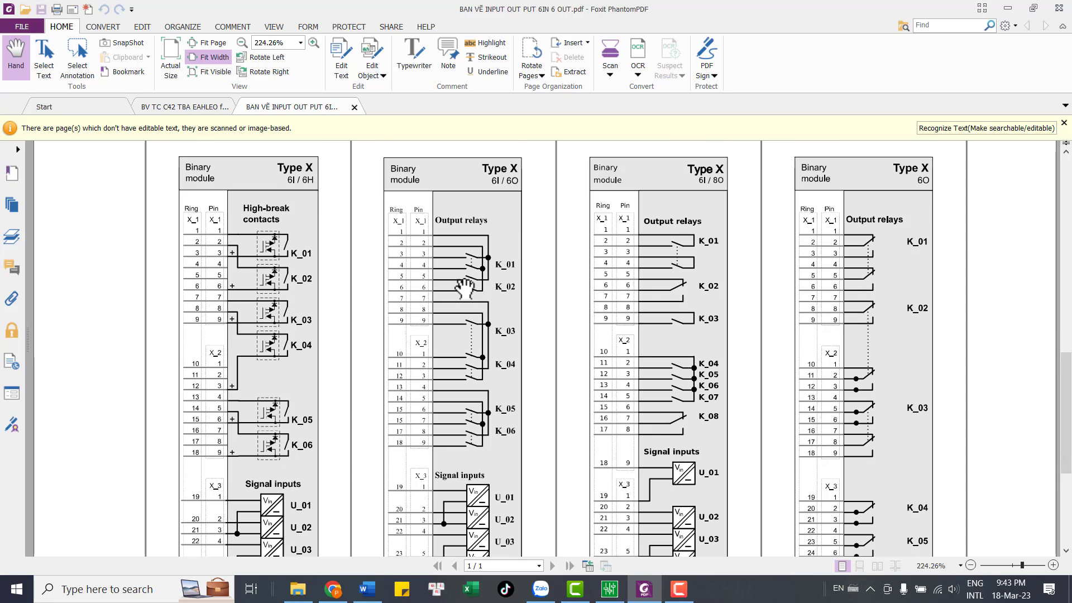
scroll(464, 287, down, 1)
scroll(491, 173, up, 1)
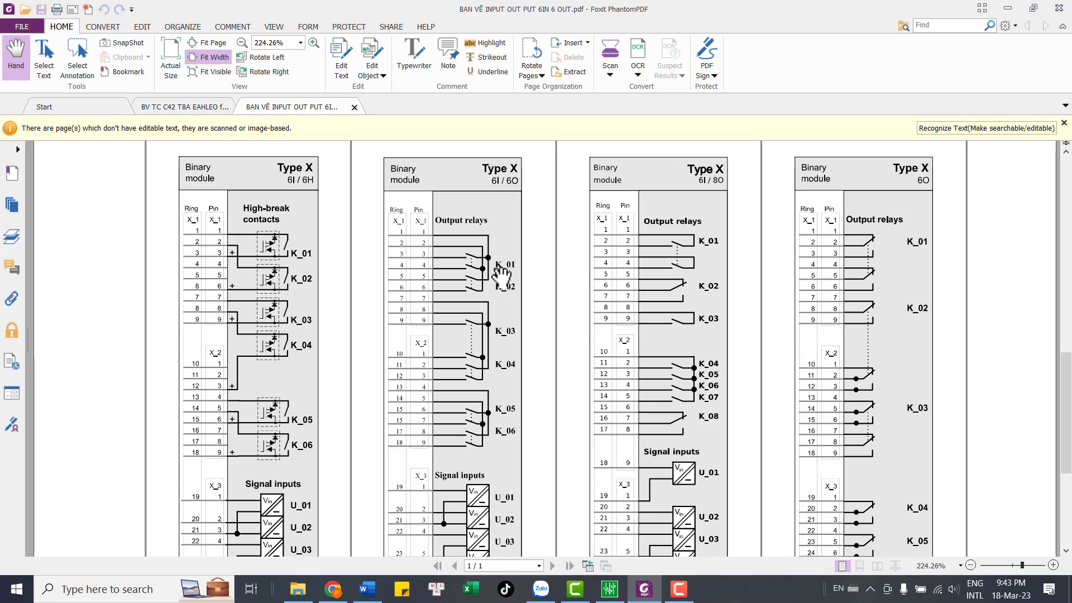
scroll(500, 338, down, 1)
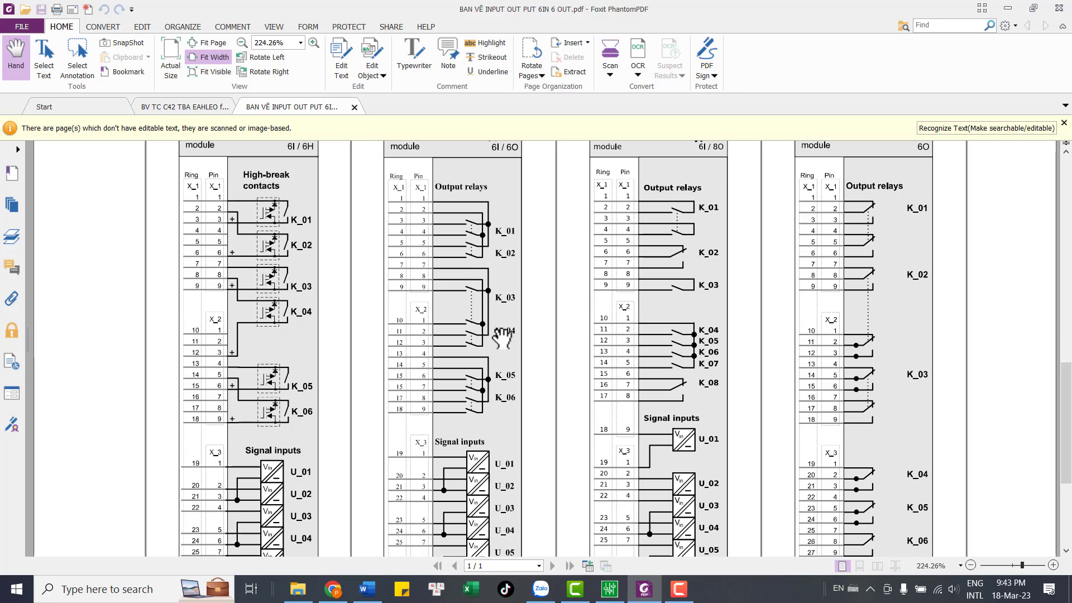
scroll(500, 339, up, 1)
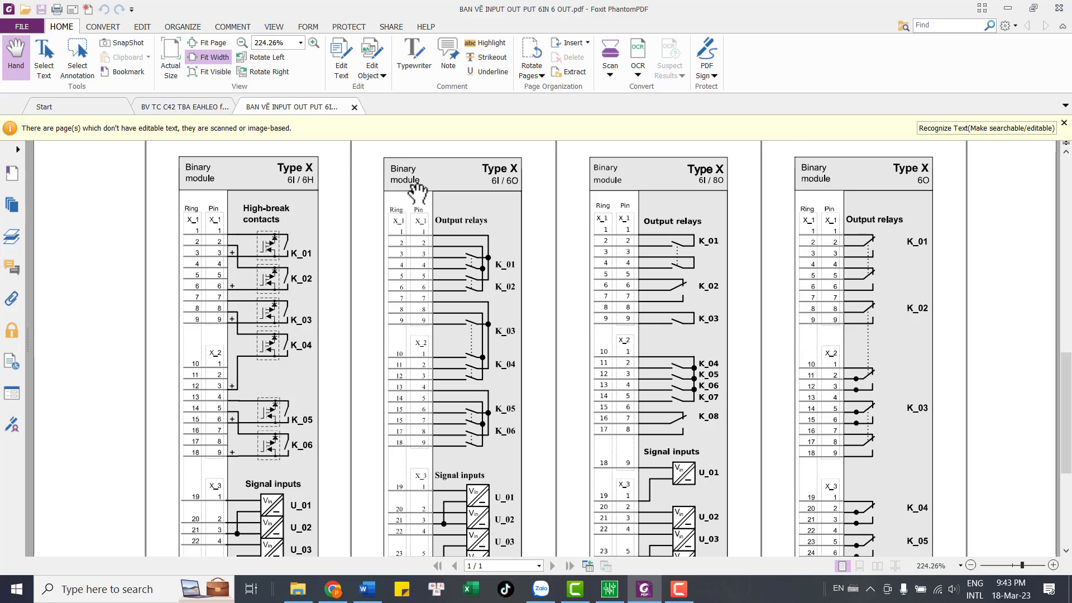
scroll(424, 223, up, 1)
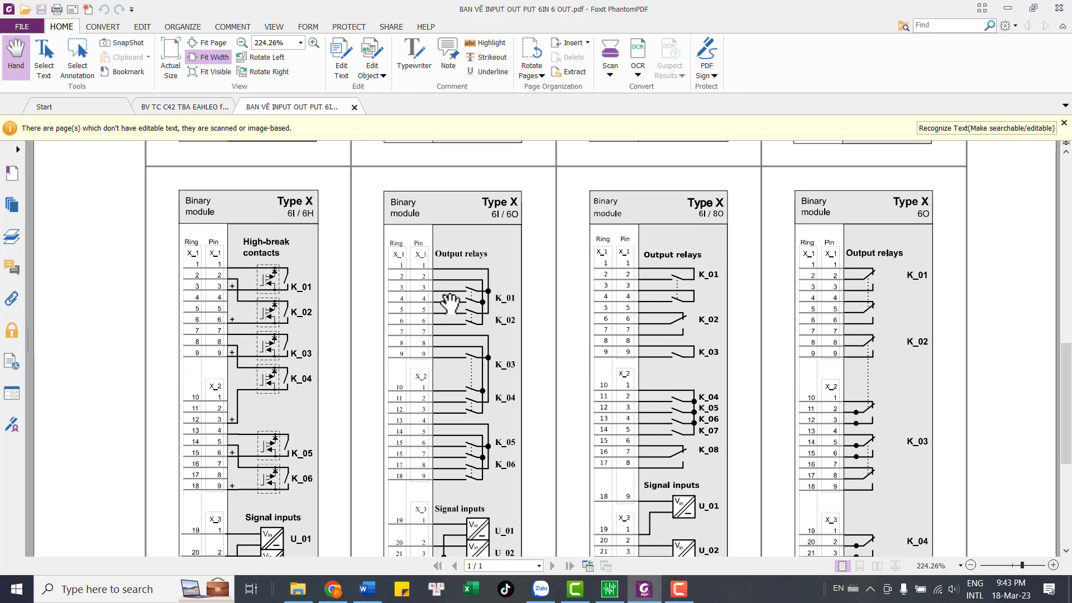
scroll(492, 291, down, 1)
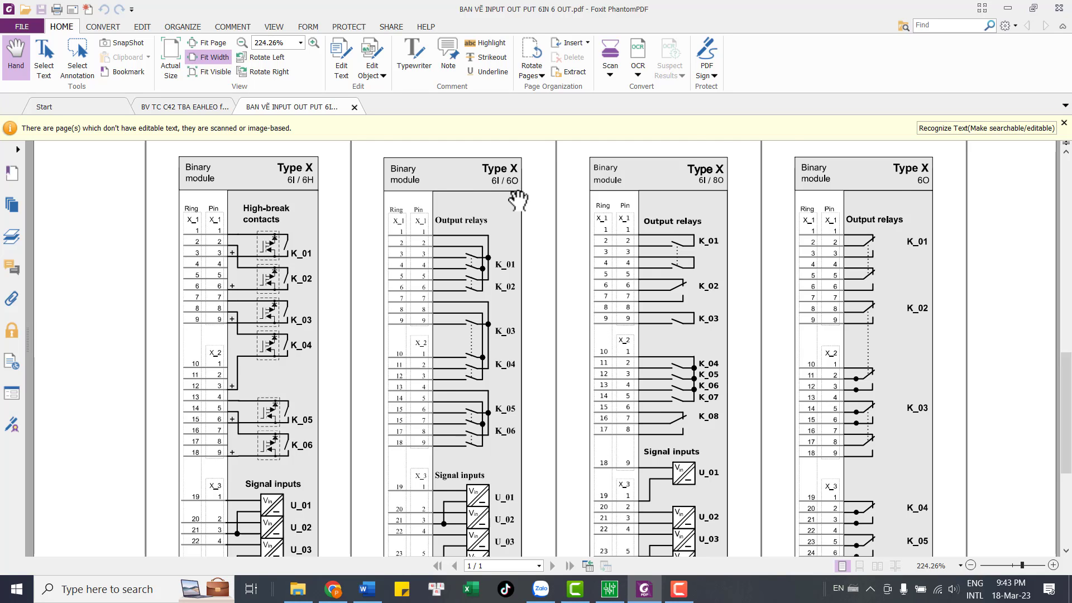
scroll(513, 197, down, 1)
ctrl+scroll(511, 221, down, 2)
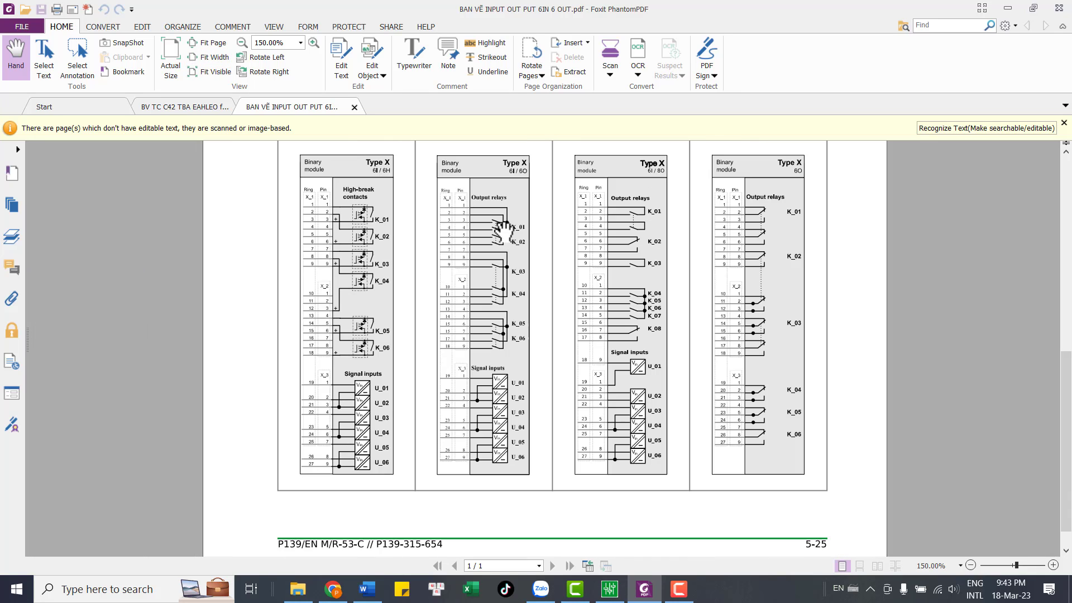
scroll(502, 184, up, 1)
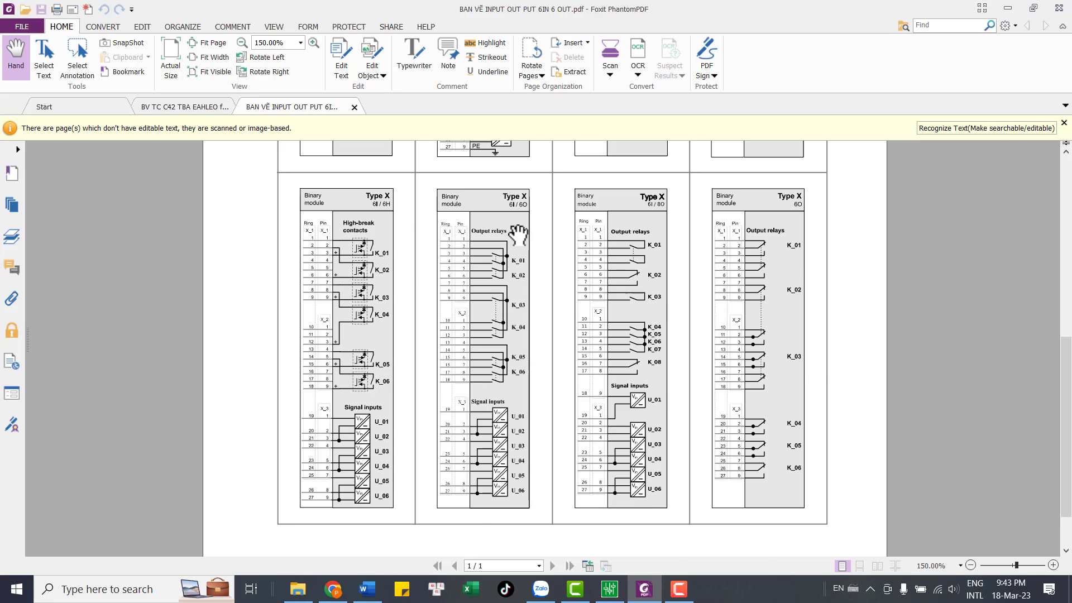
ctrl+scroll(517, 234, up, 1)
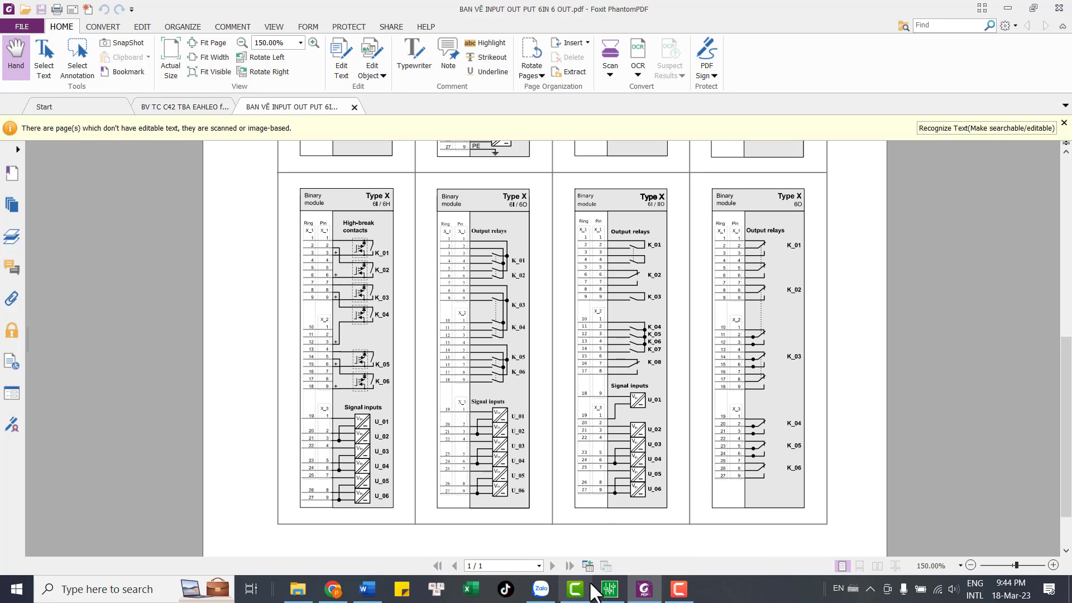
Switch to Easergy Studio and review the INP function assignments of inputs U 901 to U 904.
click(609, 589)
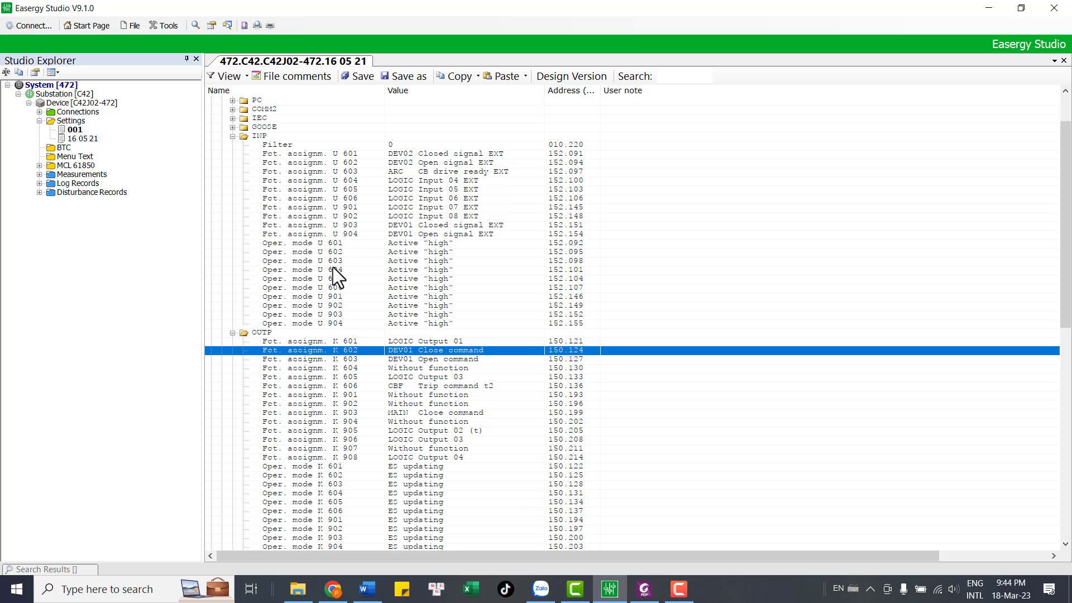
click(356, 210)
click(356, 216)
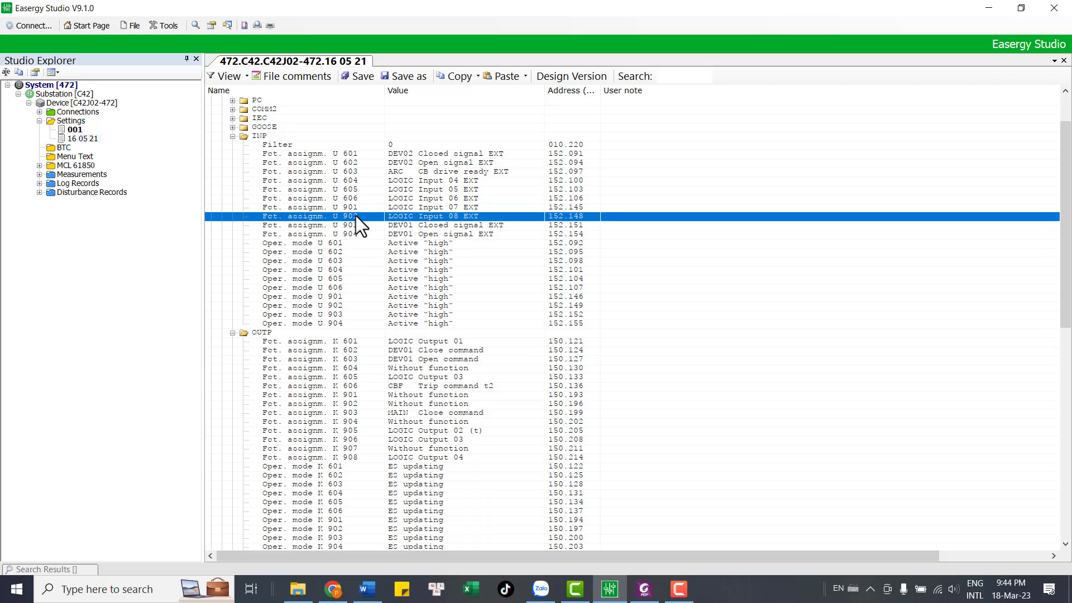
click(351, 207)
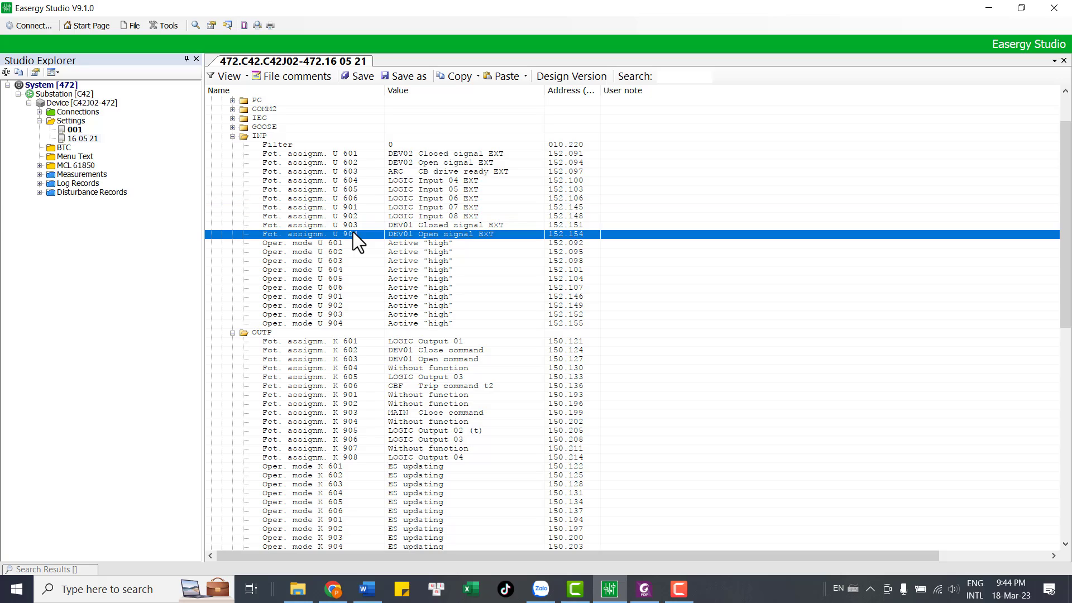
click(354, 225)
click(354, 215)
click(351, 206)
click(352, 217)
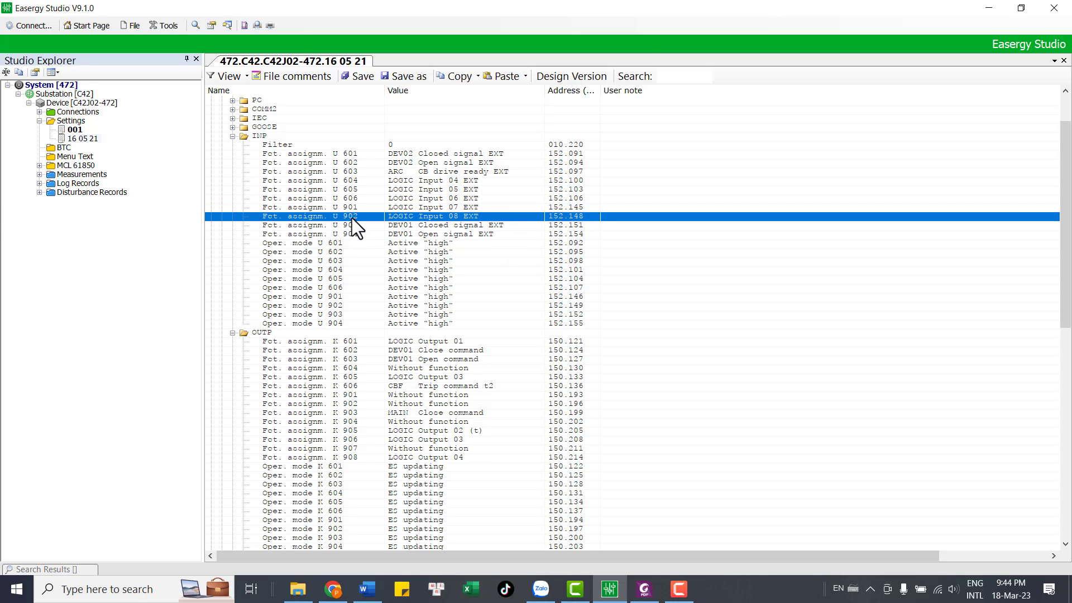
click(351, 224)
click(351, 233)
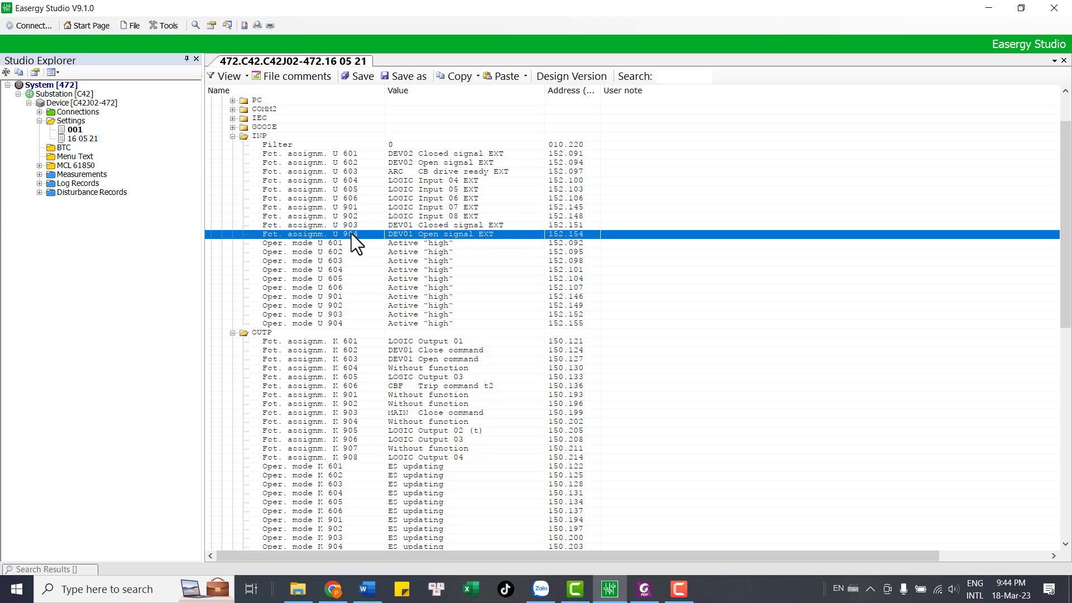
Review the OUTP function assignments of output relays K 901 to K 908.
click(355, 394)
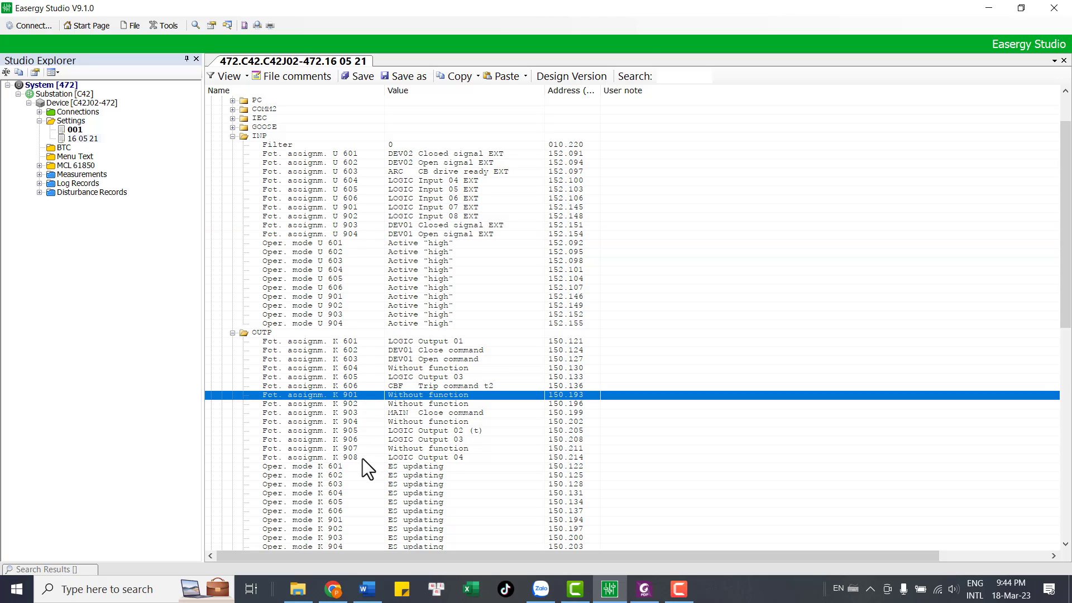
click(363, 458)
click(357, 394)
click(363, 459)
click(356, 403)
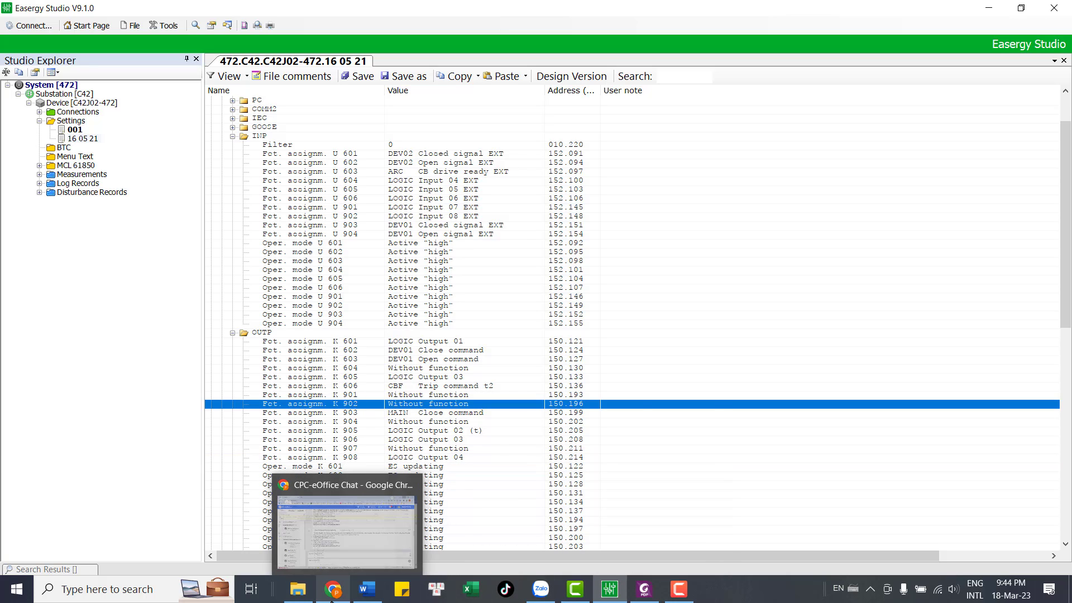
Open BAN VẼ INPUT OUT PUT 4IN 8OUT.pdf from File Explorer and examine the Type V 4I/8O power supply module.
mouse_move(297, 599)
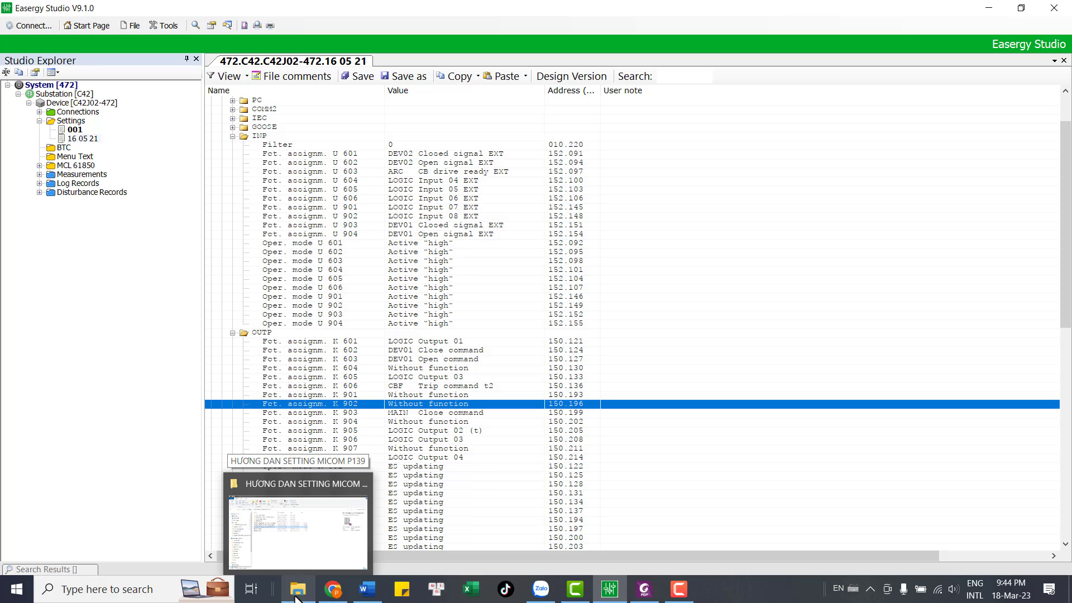
click(297, 599)
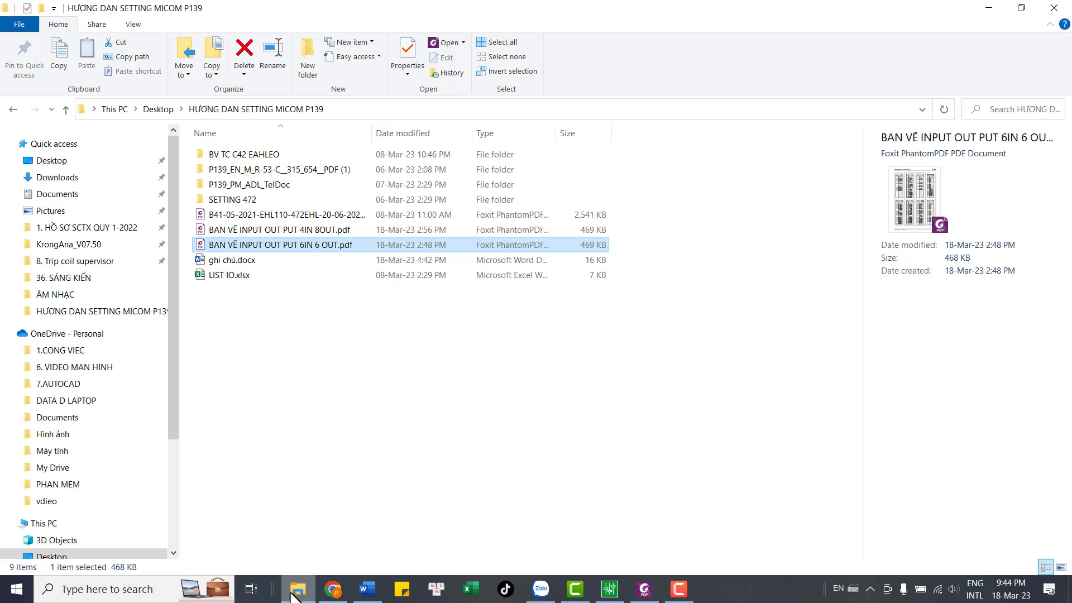
double_click(303, 228)
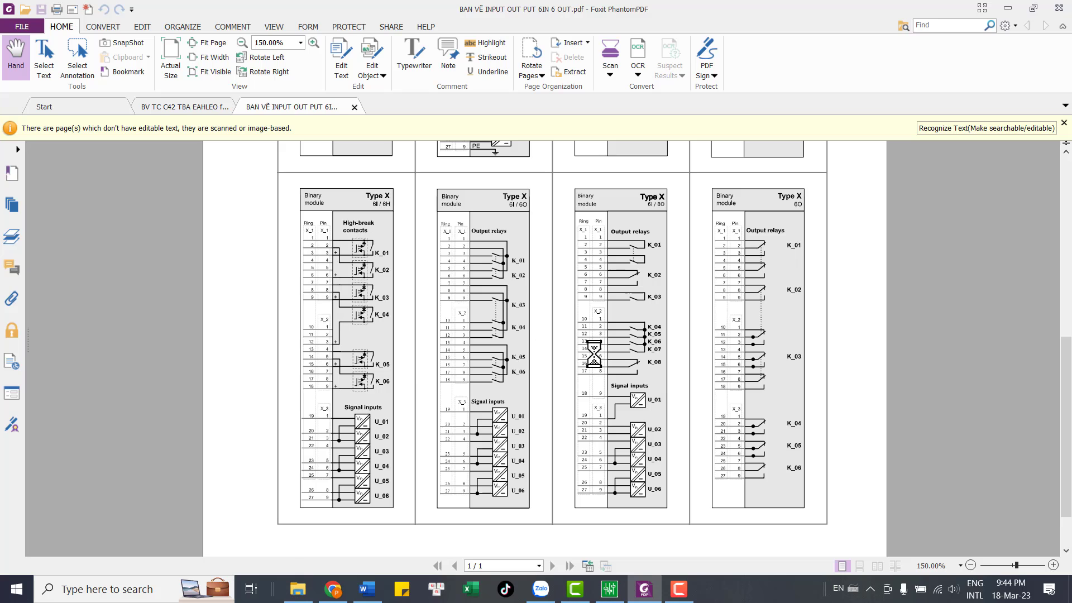
scroll(526, 338, down, 2)
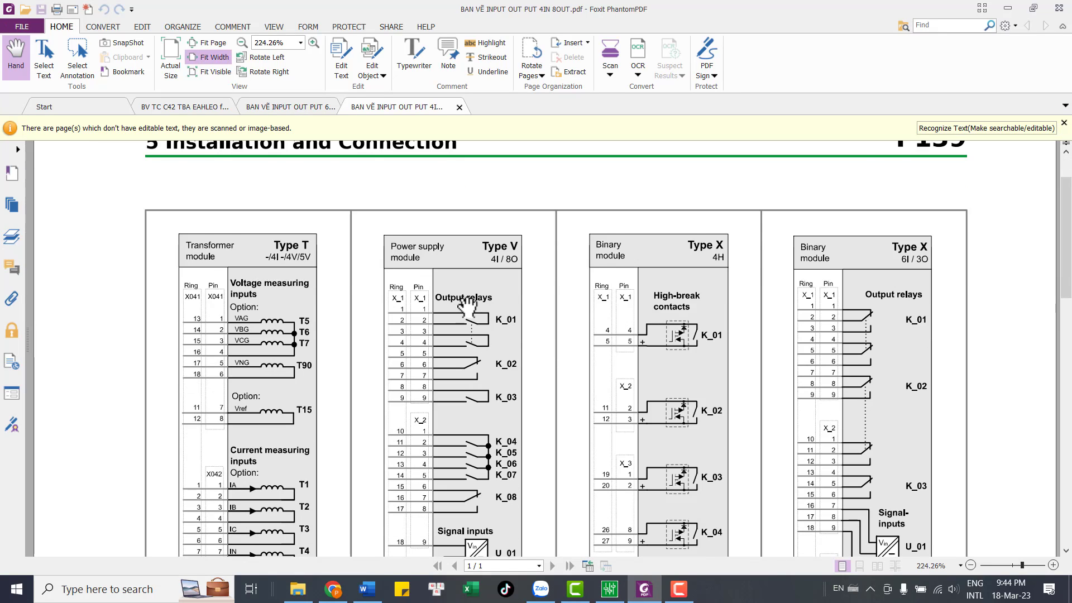
scroll(479, 299, down, 2)
scroll(495, 260, down, 1)
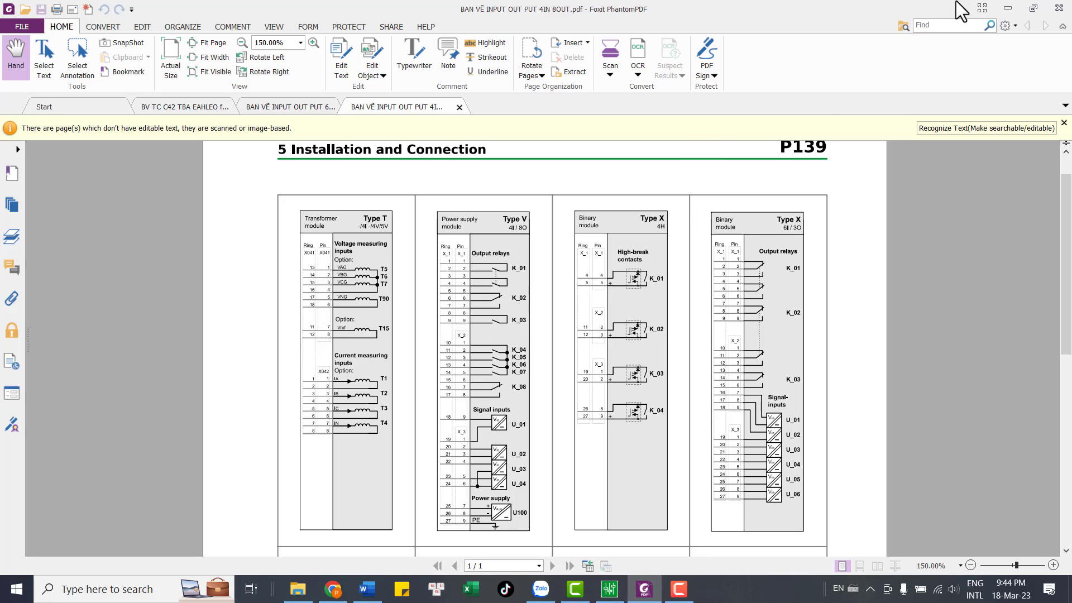
Minimize the PDF viewer, return to Easergy Studio and review the INP function assignments in the U 601 to U 606 group.
click(1008, 9)
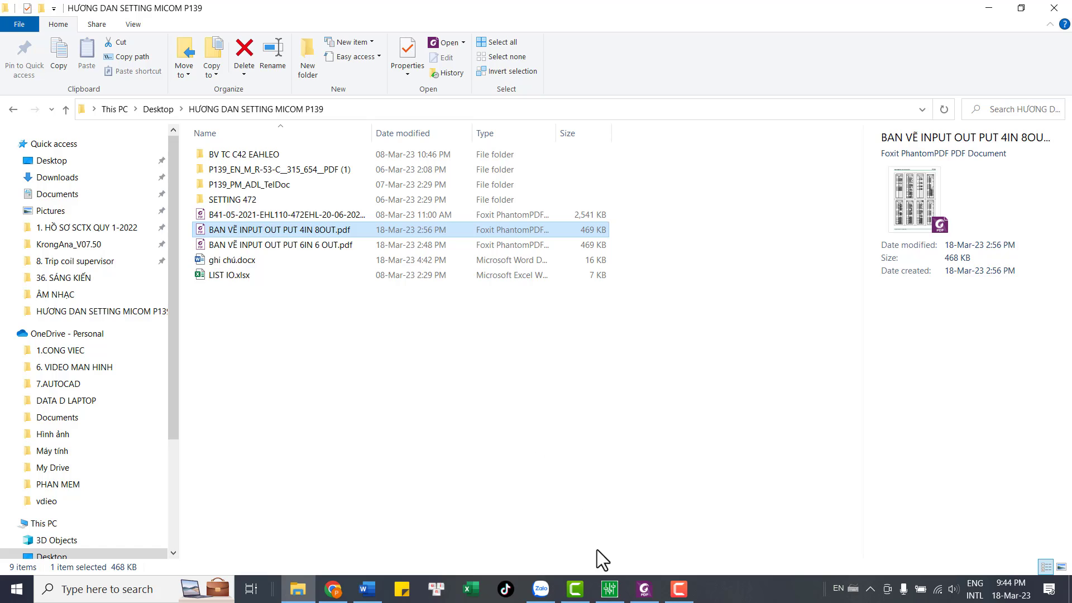
click(609, 589)
click(400, 199)
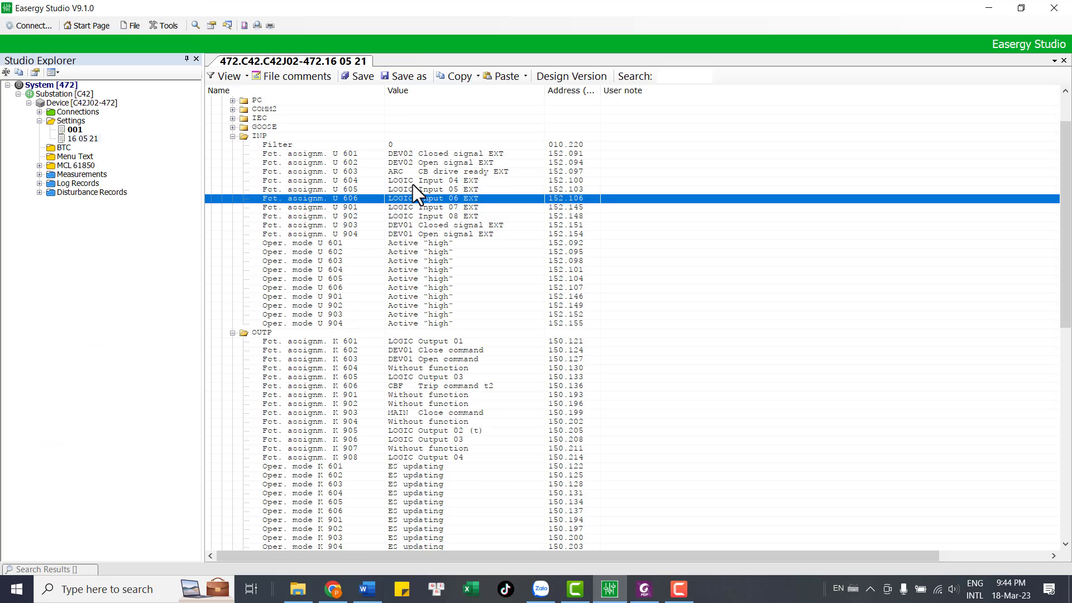
click(414, 179)
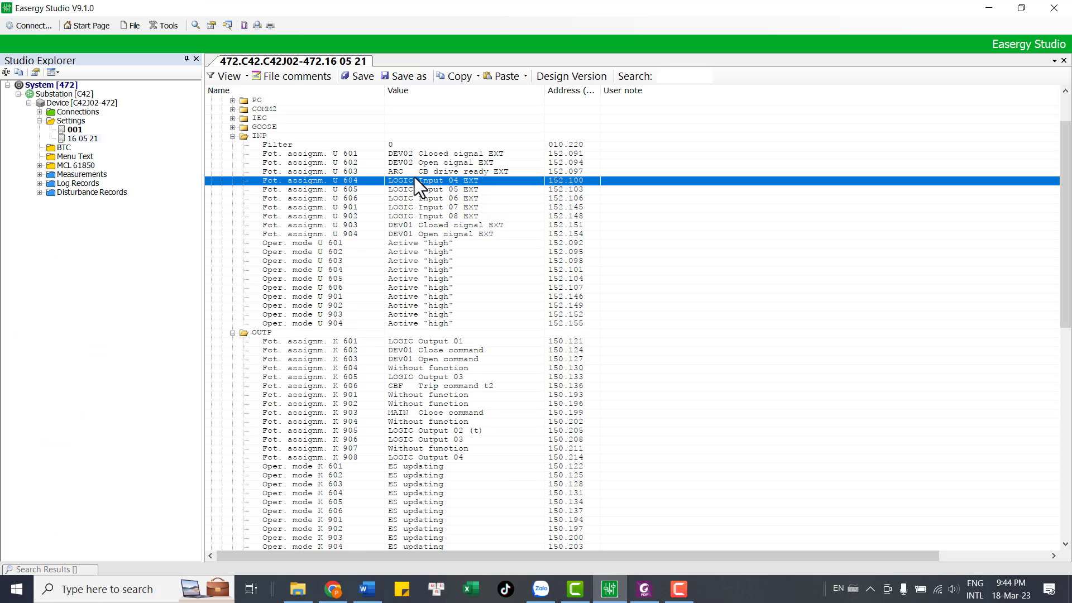
click(471, 162)
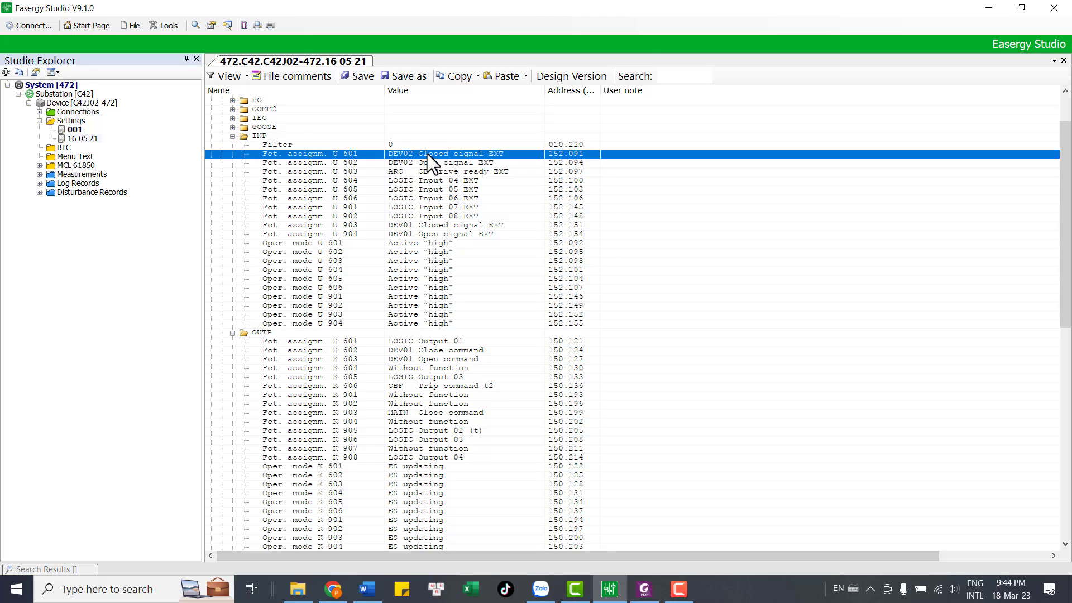
click(427, 172)
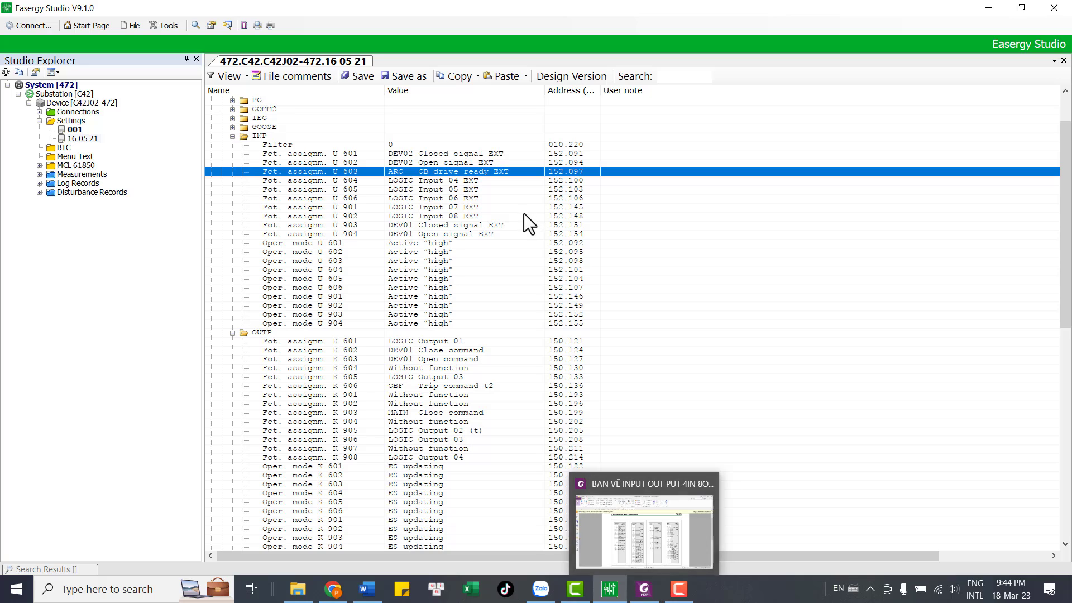
Compare the DEV02 closed and open signal assignments of inputs U 601 and U 602.
click(441, 162)
click(358, 152)
click(357, 160)
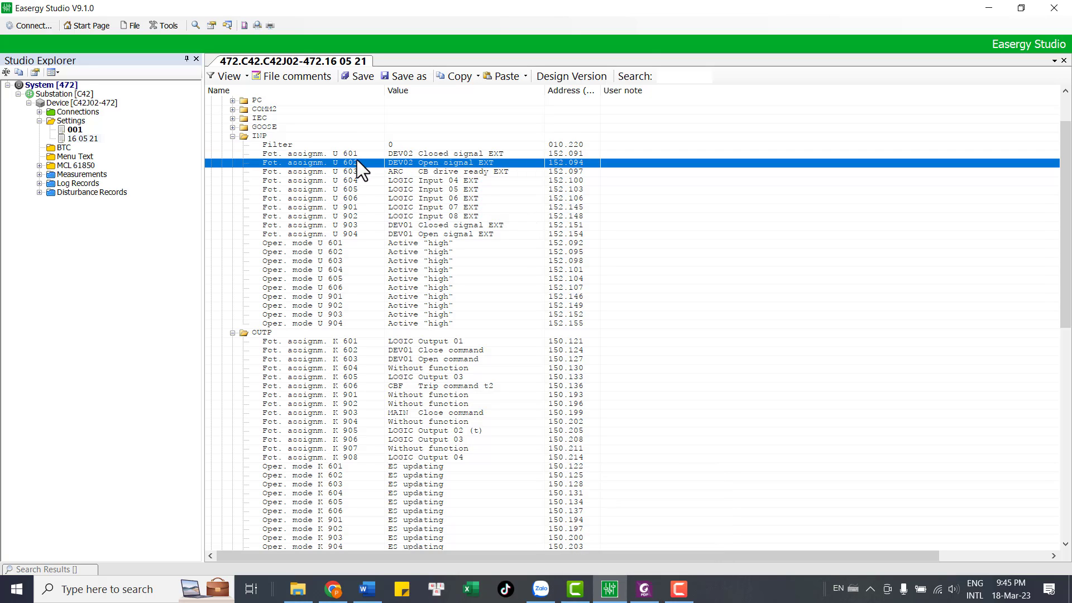
click(354, 152)
click(354, 160)
click(356, 155)
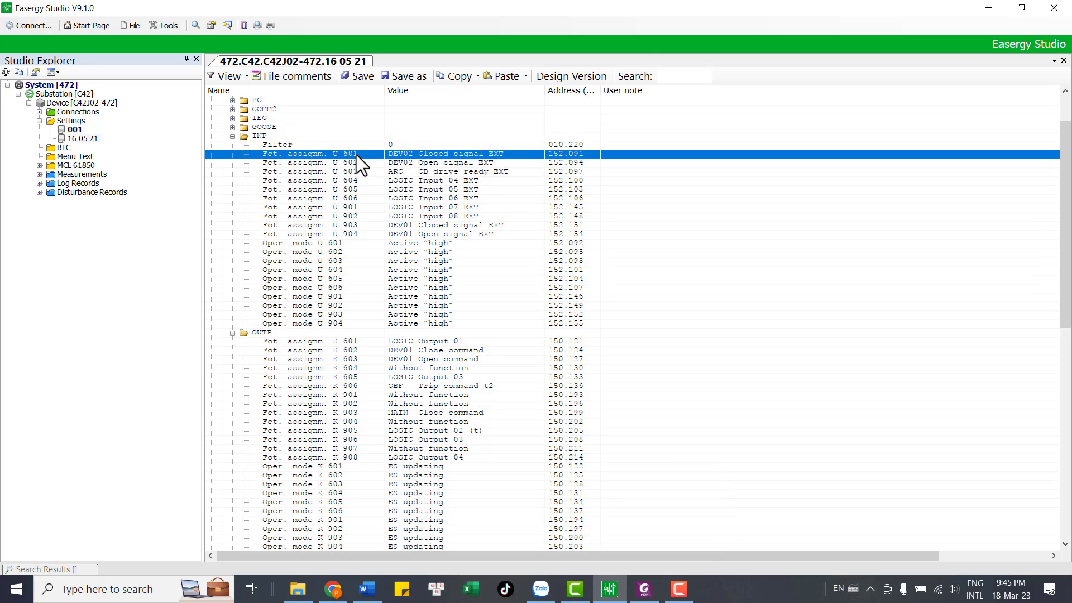
click(414, 169)
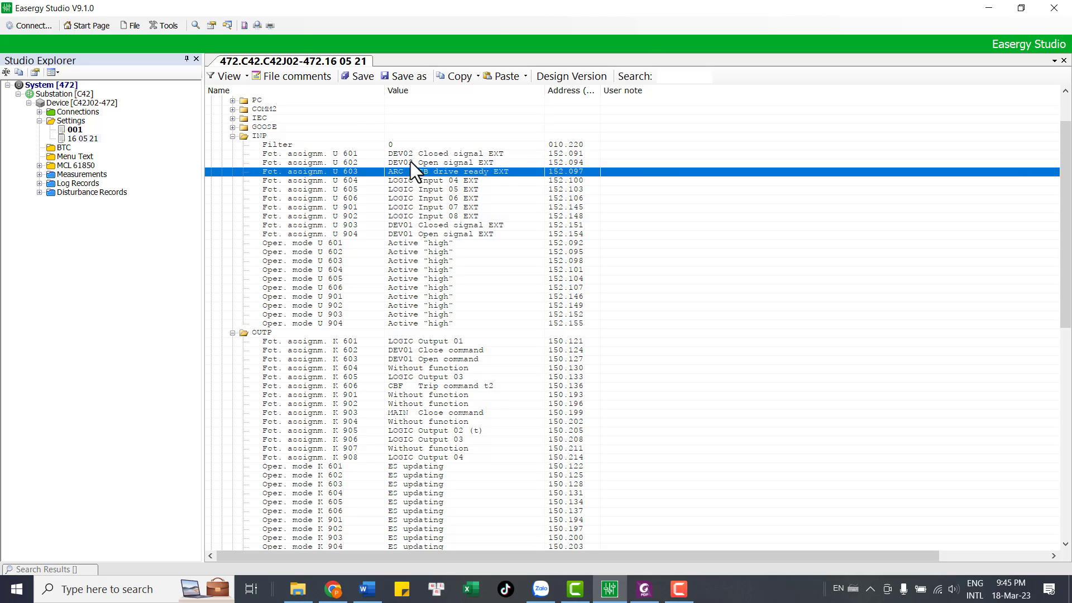
click(411, 162)
click(404, 155)
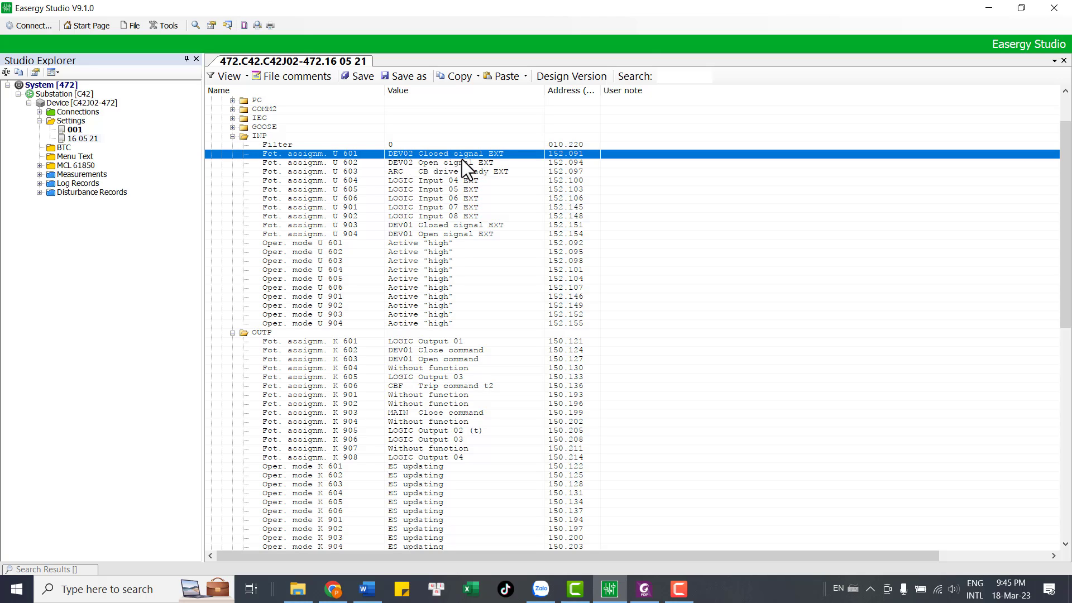
click(479, 162)
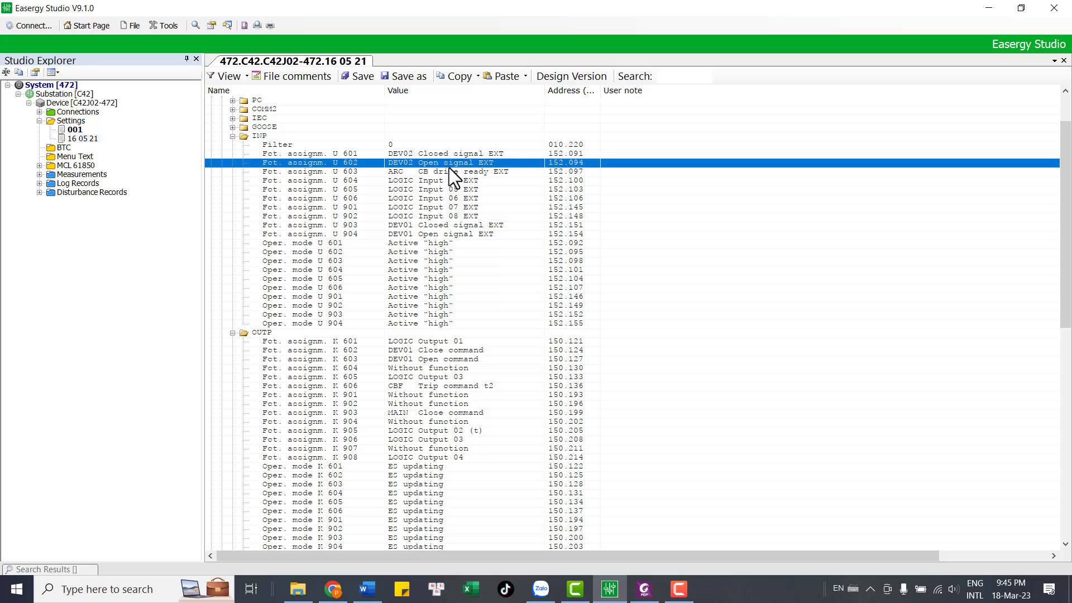
Compare the DEV02 signal assignments of inputs U 601 and U 602 with the DEV01 signal assignments of U 903 and U 904.
click(404, 153)
click(403, 159)
click(400, 155)
click(402, 162)
click(402, 156)
click(400, 161)
click(348, 226)
click(346, 235)
click(357, 224)
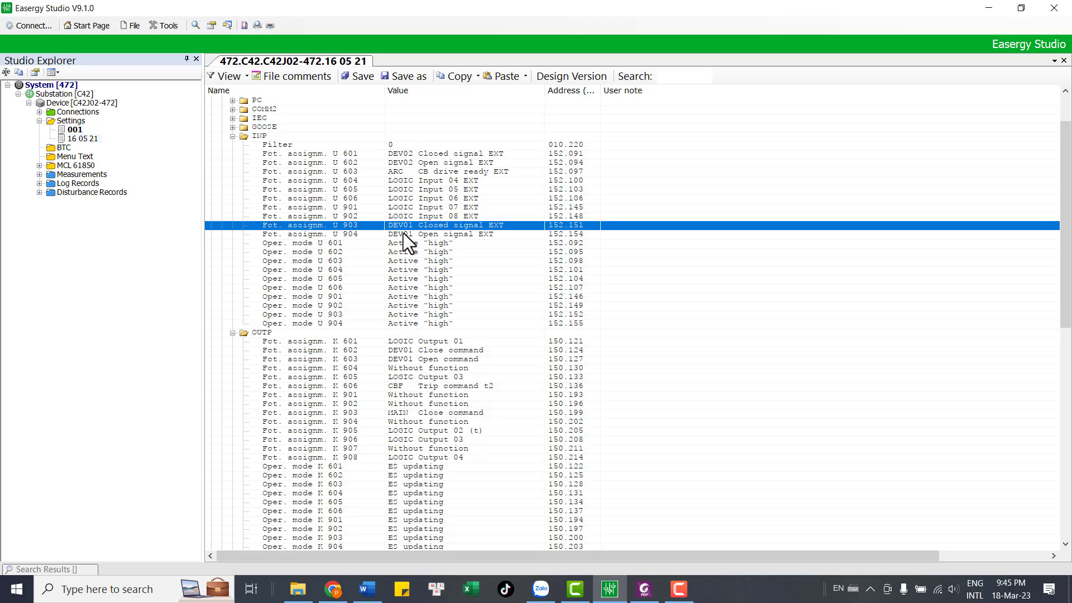
click(403, 233)
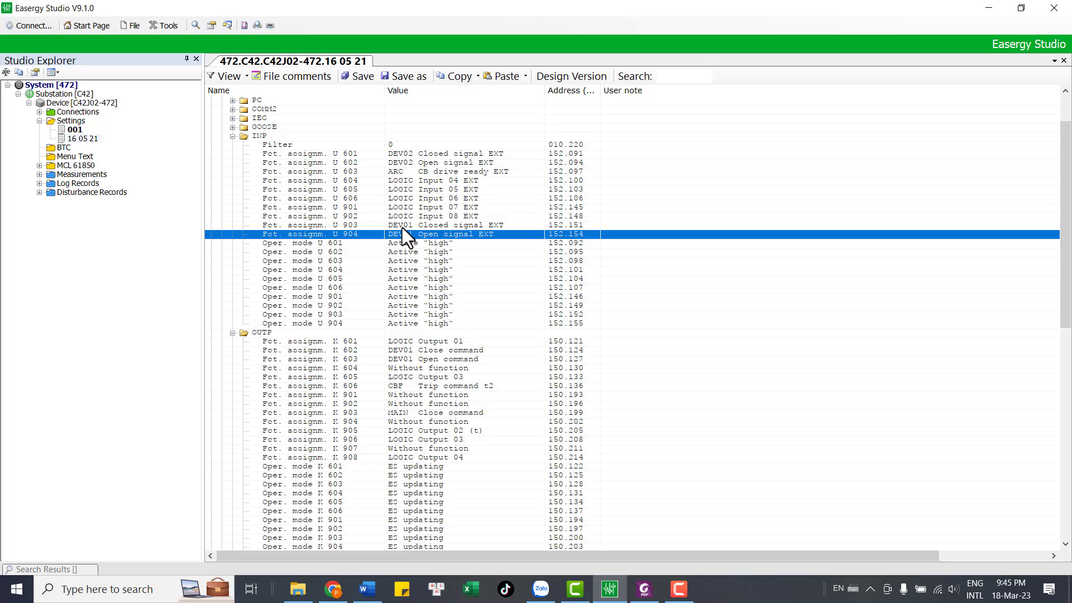
Examine the Closed signal EXT and Open signal EXT assignments of DEV02 on inputs U 601 and U 602.
click(410, 154)
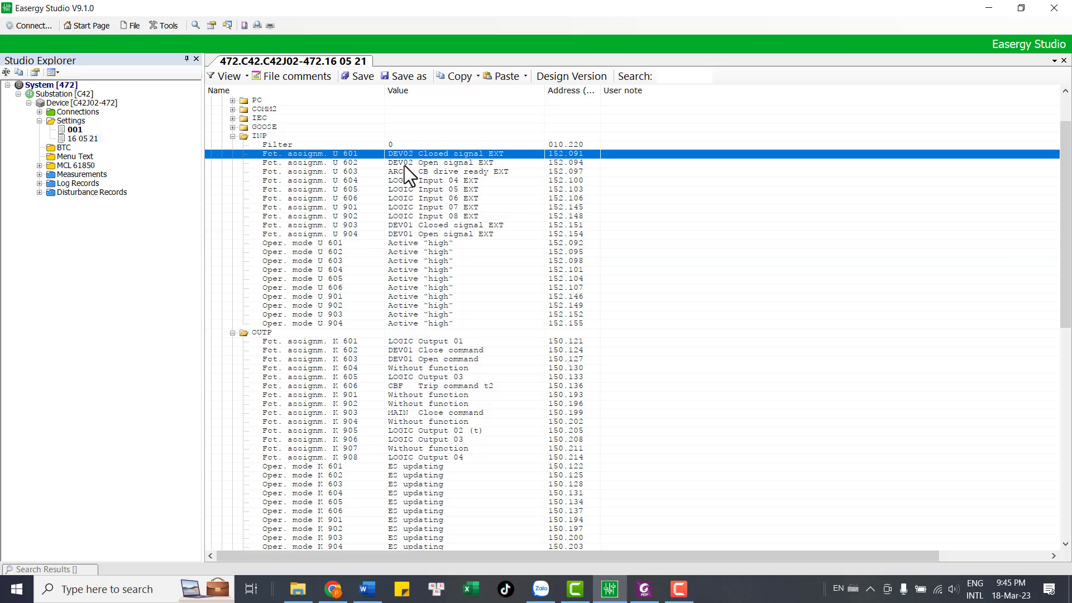
click(405, 163)
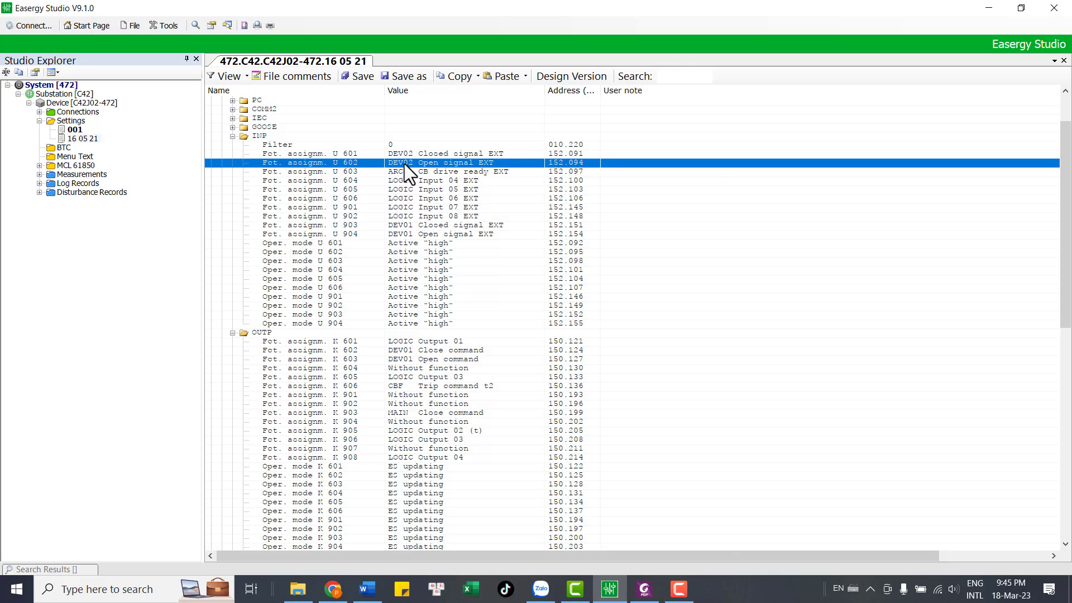
click(403, 155)
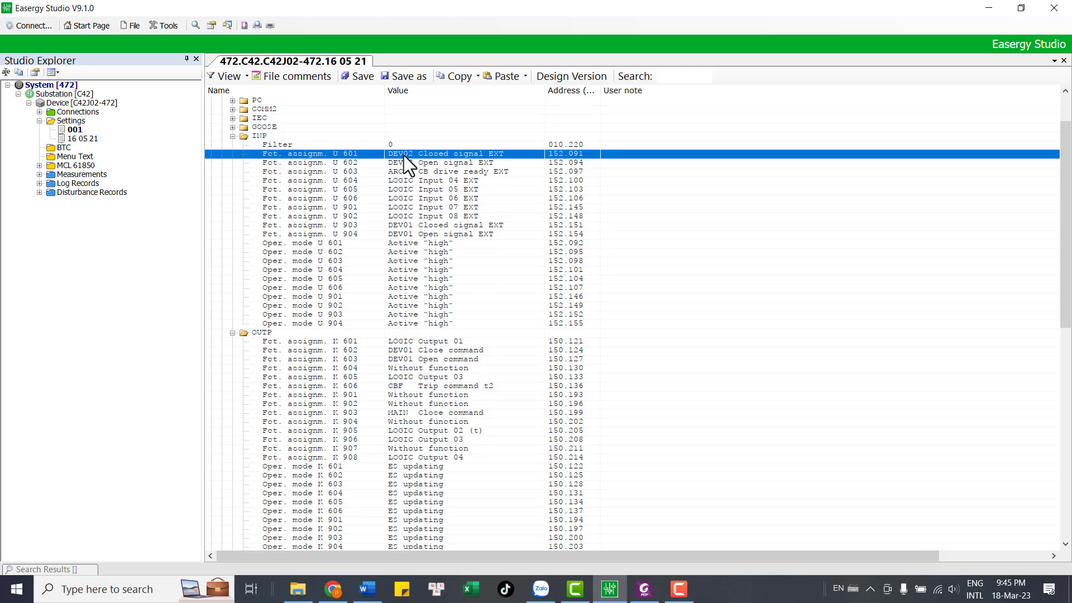
click(411, 162)
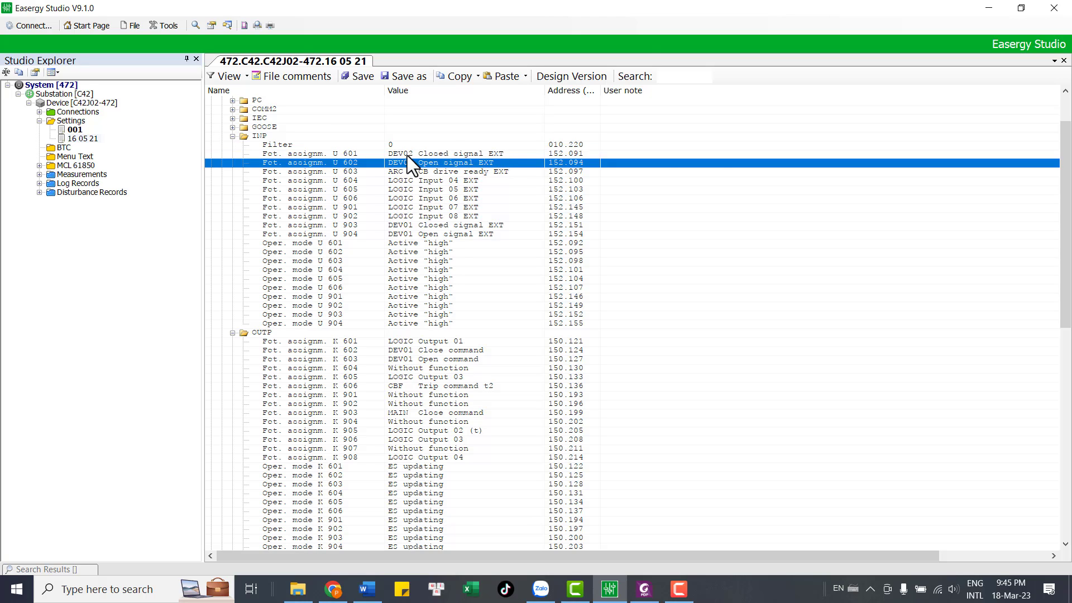
click(407, 155)
click(407, 162)
click(406, 154)
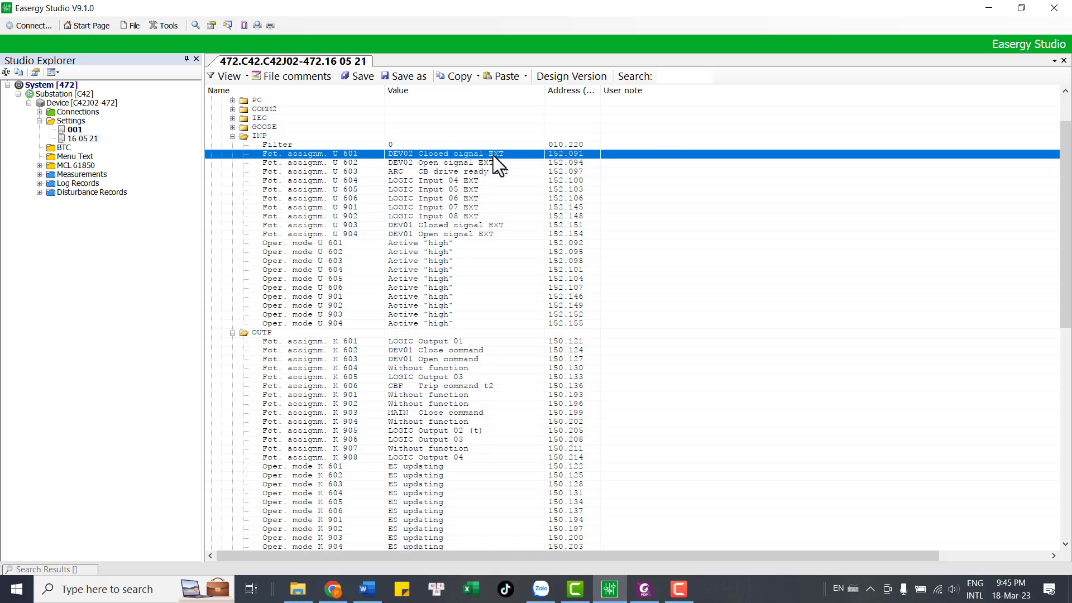
click(443, 163)
click(439, 156)
click(437, 163)
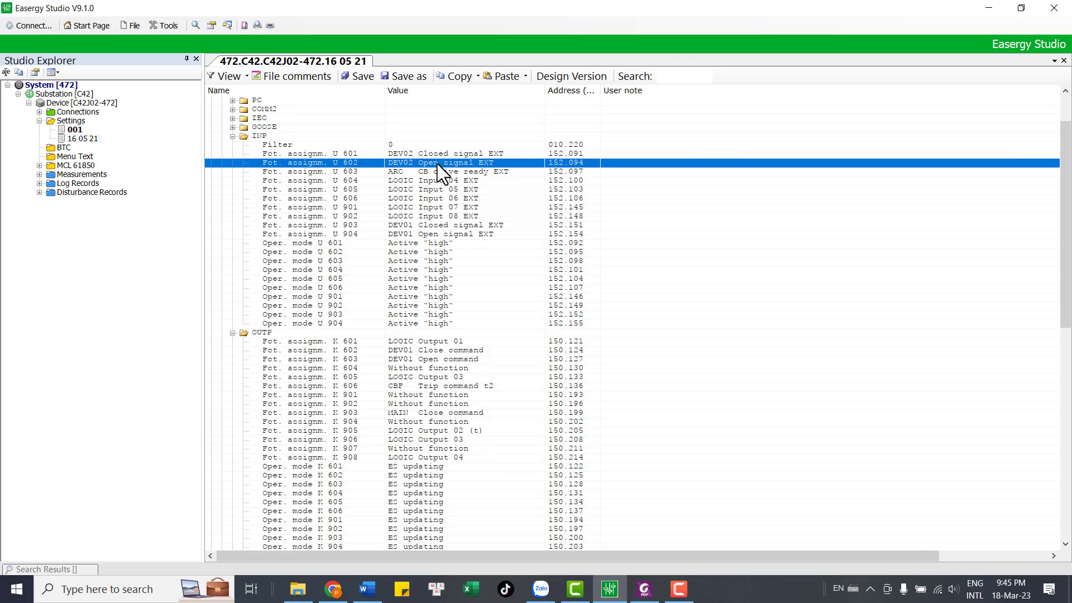
click(430, 154)
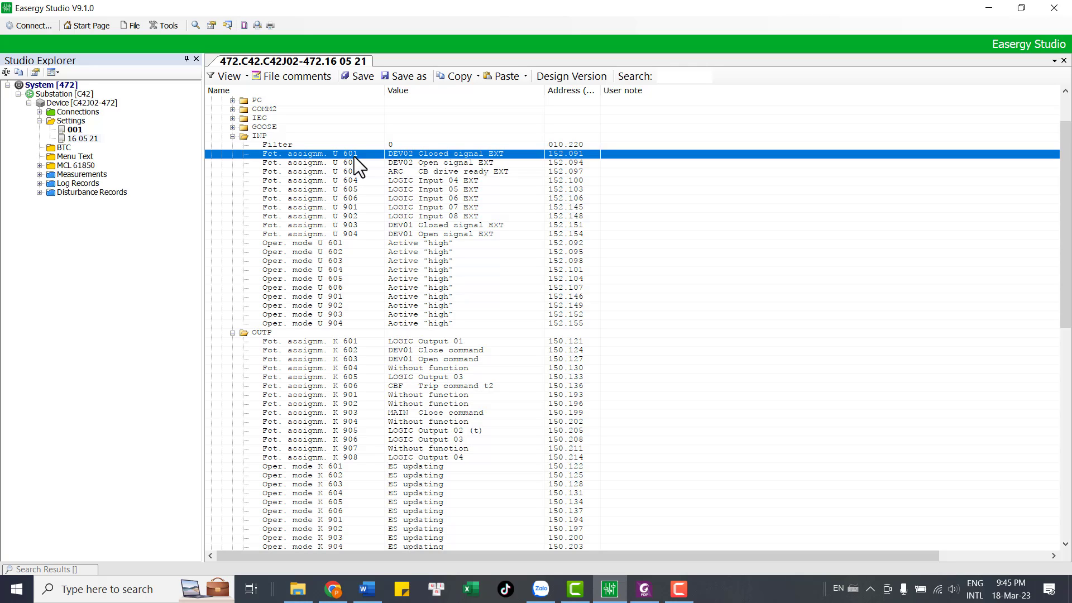
click(430, 163)
click(436, 156)
click(348, 162)
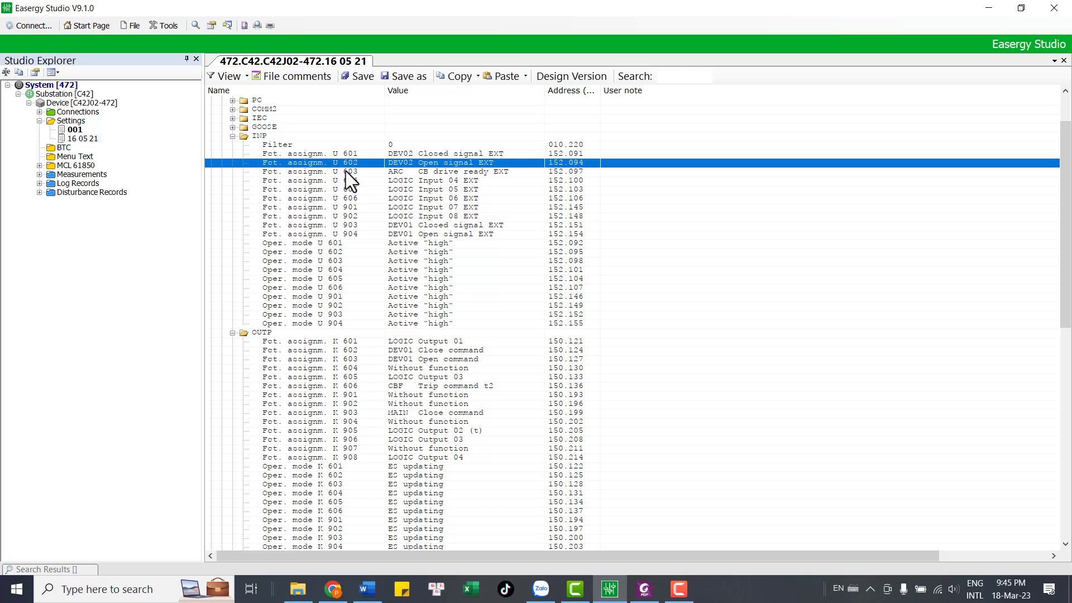
click(435, 154)
click(413, 162)
click(399, 152)
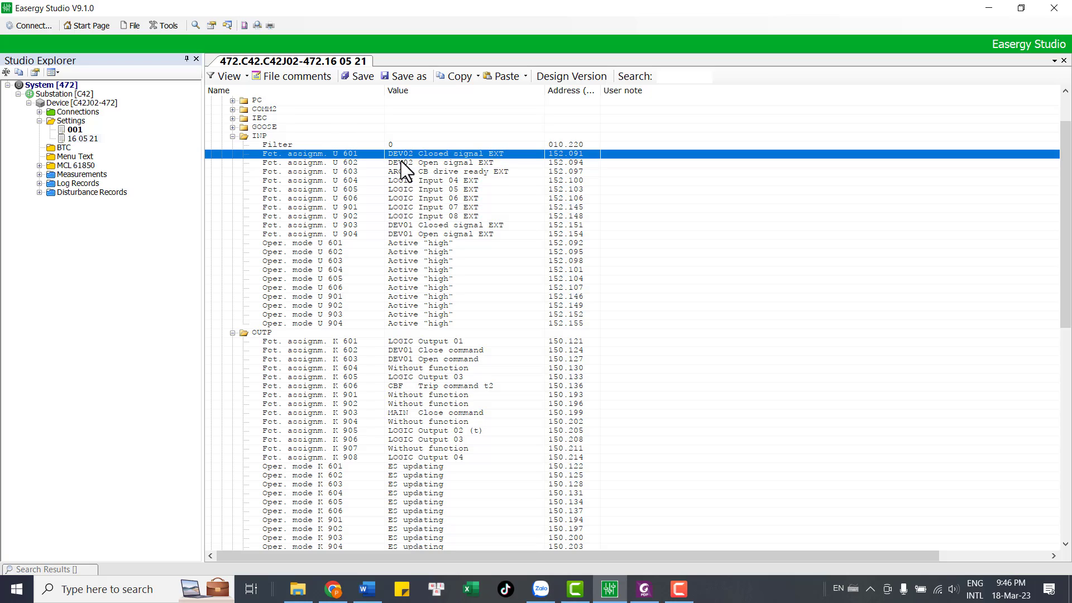
click(402, 161)
click(402, 154)
click(403, 162)
click(400, 154)
Examine the Closed signal EXT and Open signal EXT assignments of DEV01 on inputs U 903 and U 904.
click(406, 224)
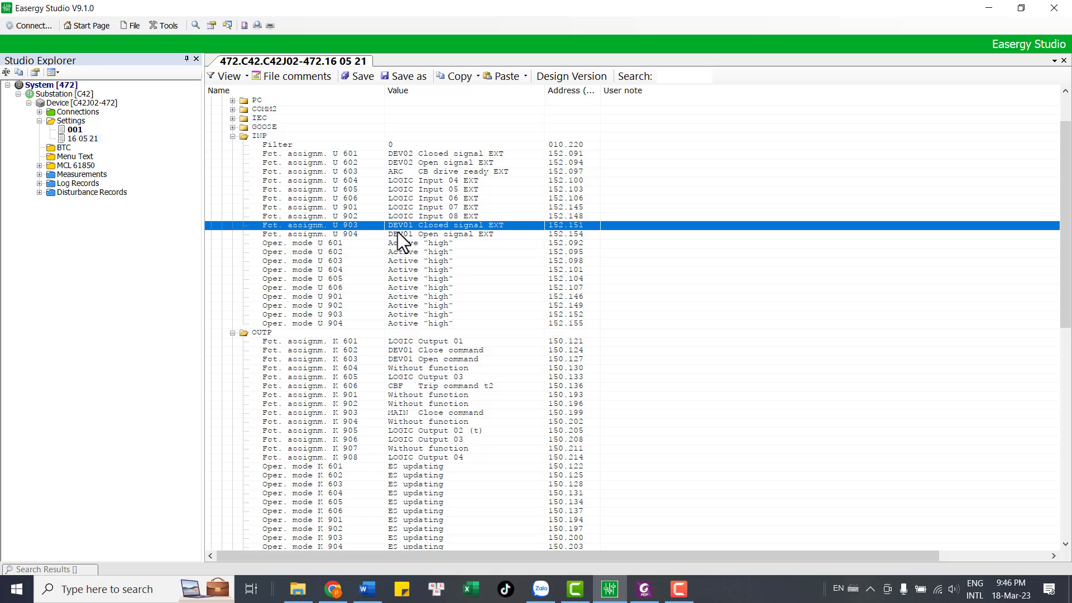
click(407, 234)
click(407, 226)
click(349, 234)
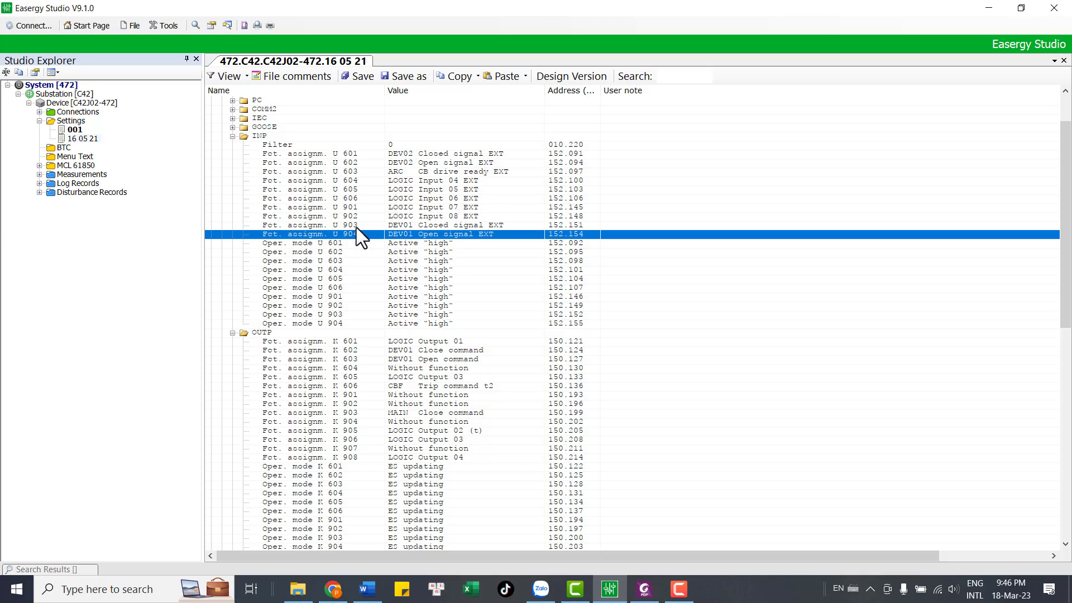
click(410, 226)
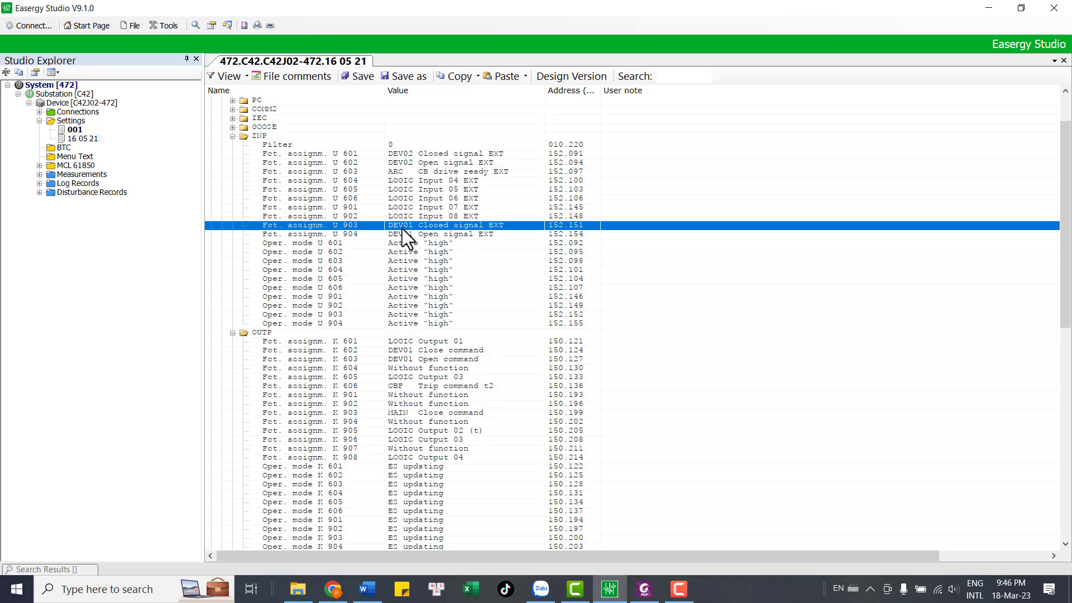
click(353, 235)
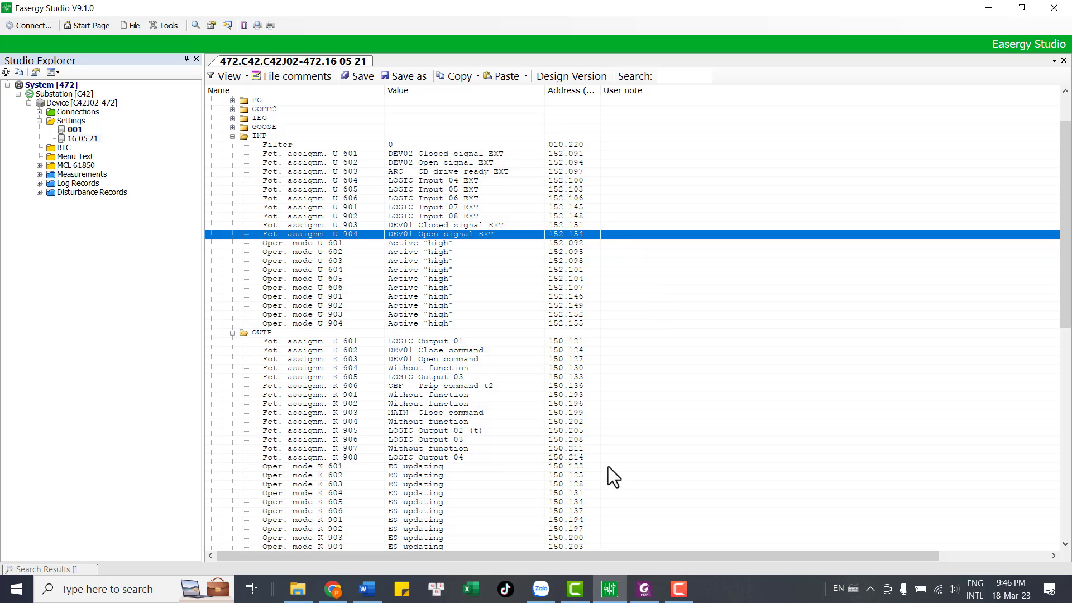
Switch to BV TC C42 TBA EAHLEO fn.pdf in Foxit PhantomPDF and examine the X063 terminals of inputs I1 and I2 on page 7.
click(644, 593)
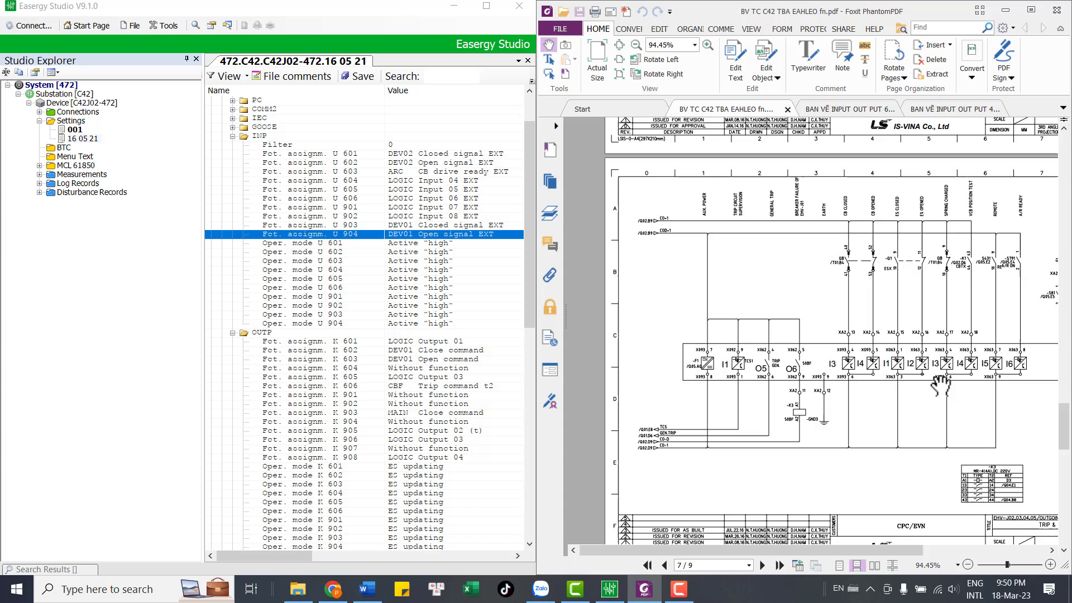
scroll(941, 385, up, 3)
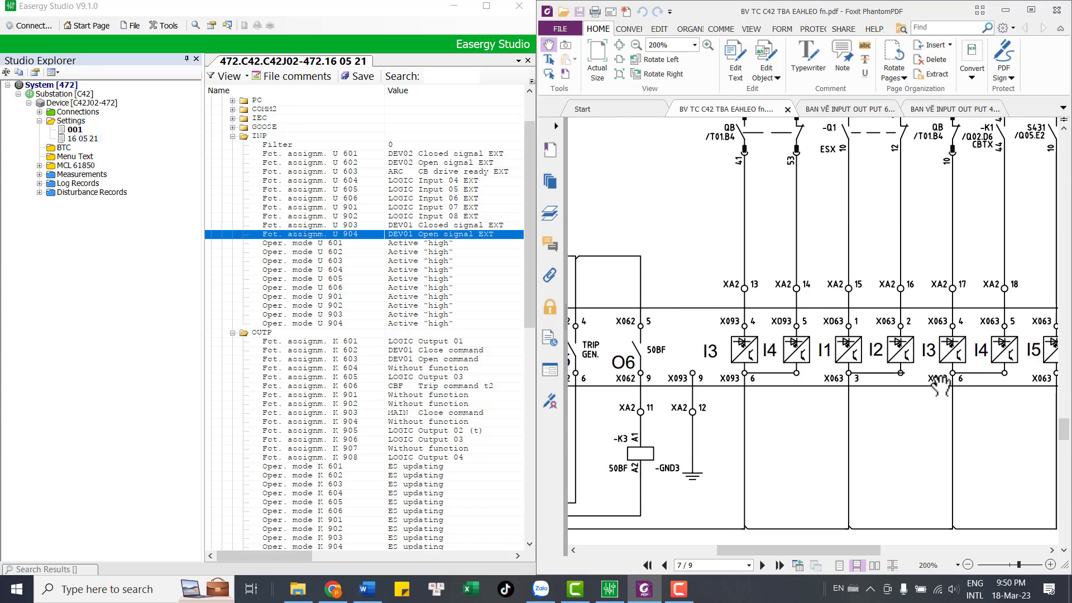
scroll(849, 377, down, 1)
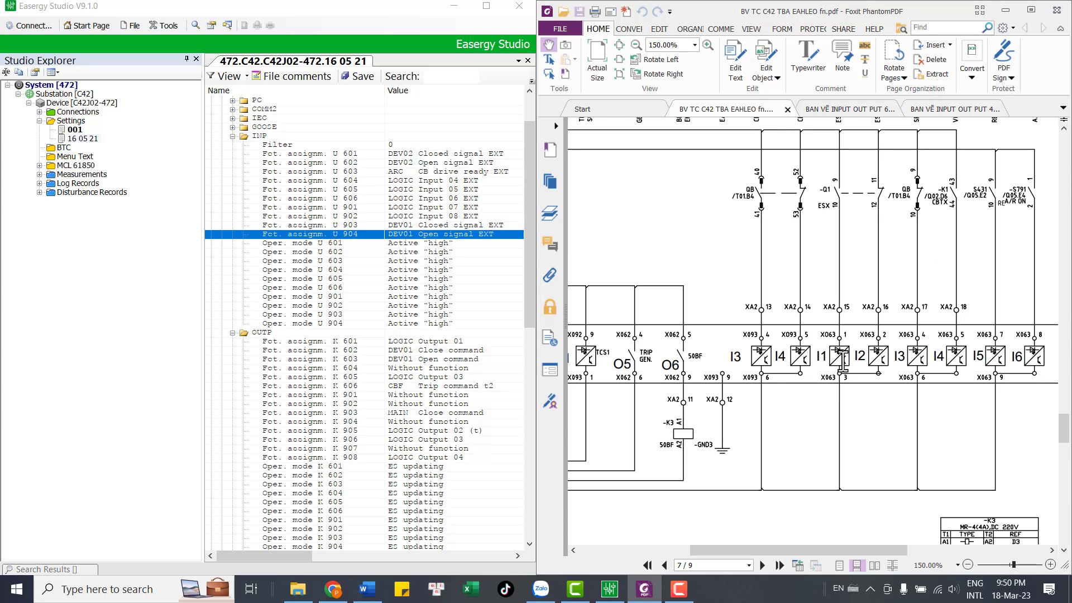
scroll(843, 363, up, 3)
scroll(848, 364, down, 2)
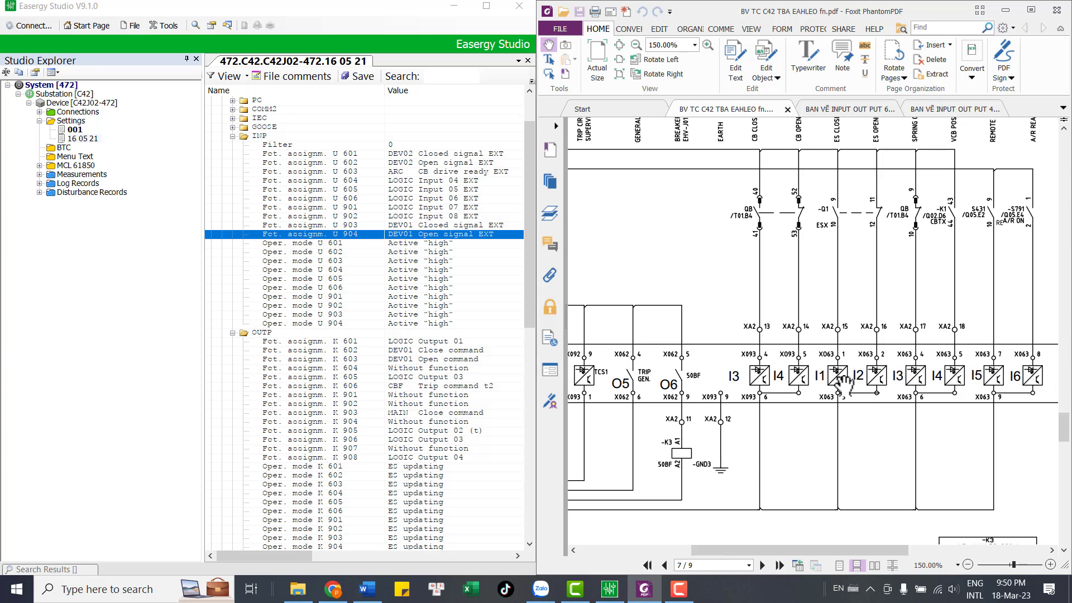
scroll(845, 368, down, 1)
scroll(845, 365, up, 1)
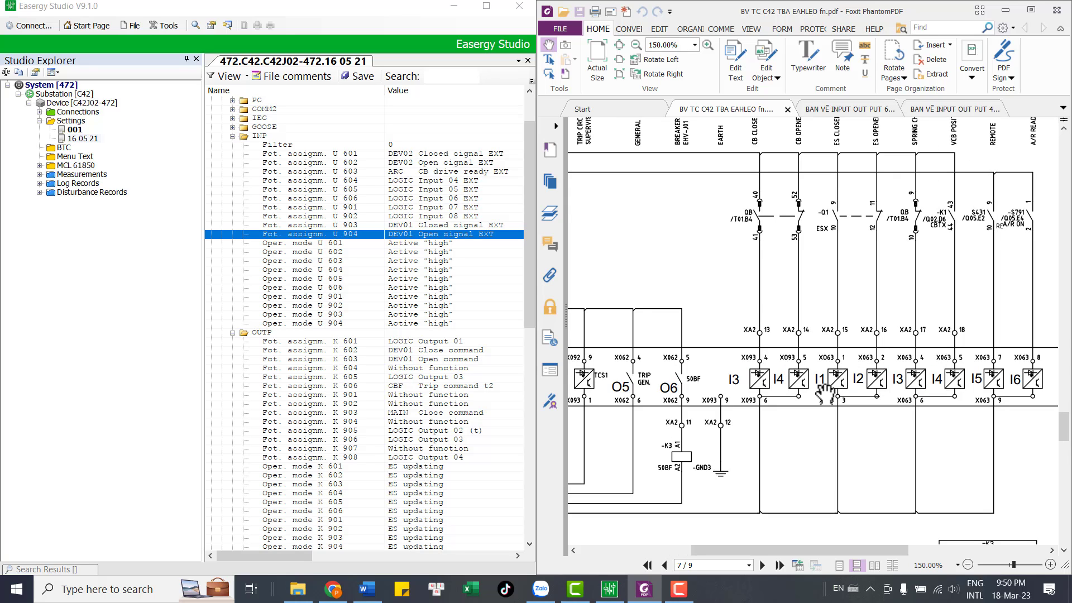
scroll(819, 380, down, 1)
scroll(835, 295, up, 1)
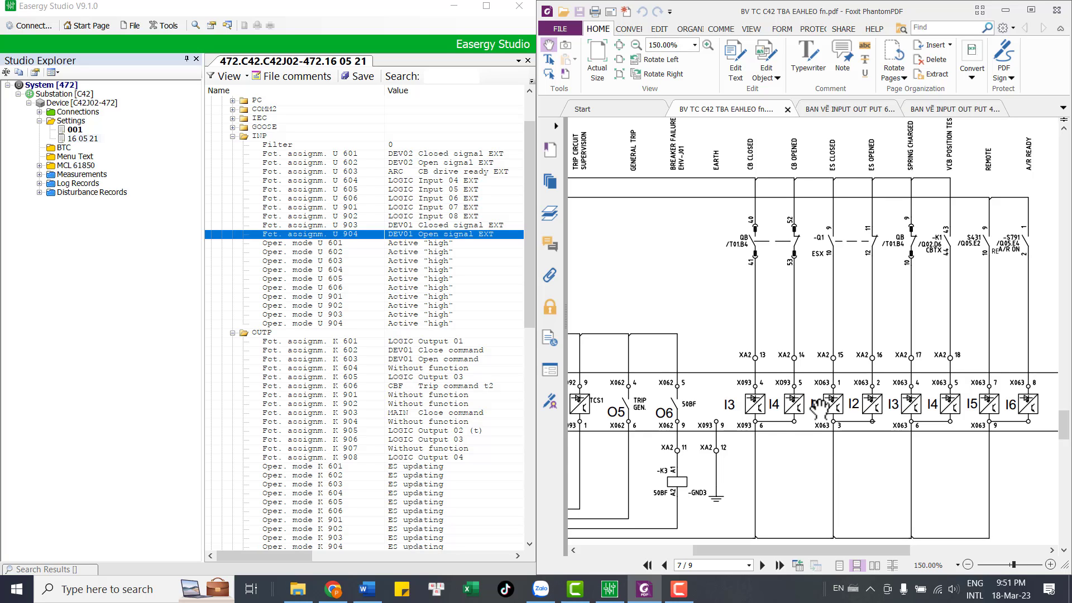
scroll(829, 425, up, 2)
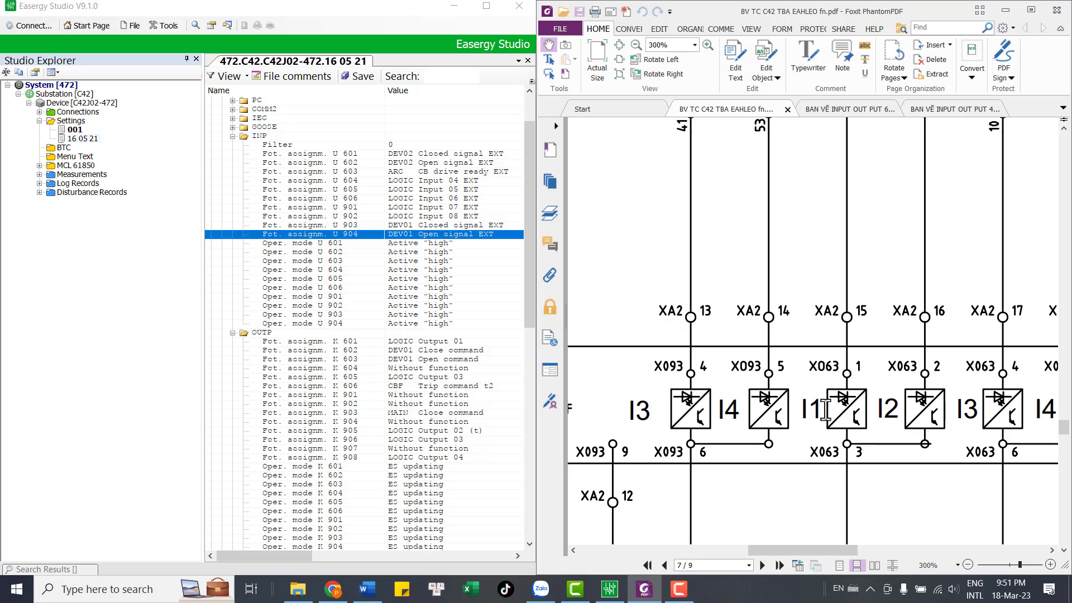
scroll(887, 422, up, 1)
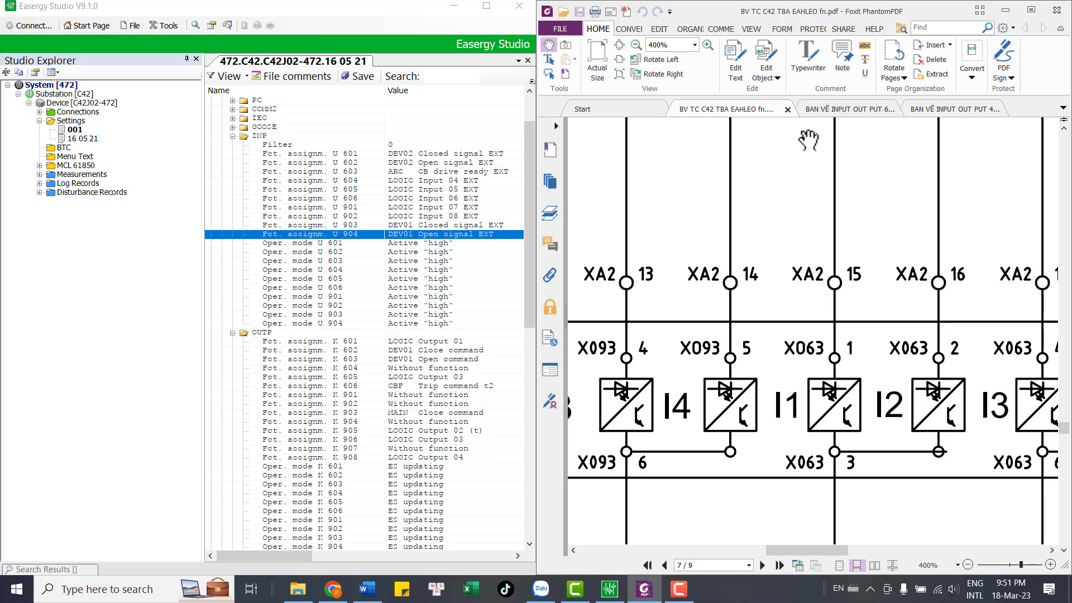
Examine signal inputs U_01 and U_02 of the Type X 6I/6O binary module in BẢN VẼ INPUT OUT PUT 6IN 6 OUT.pdf.
click(840, 110)
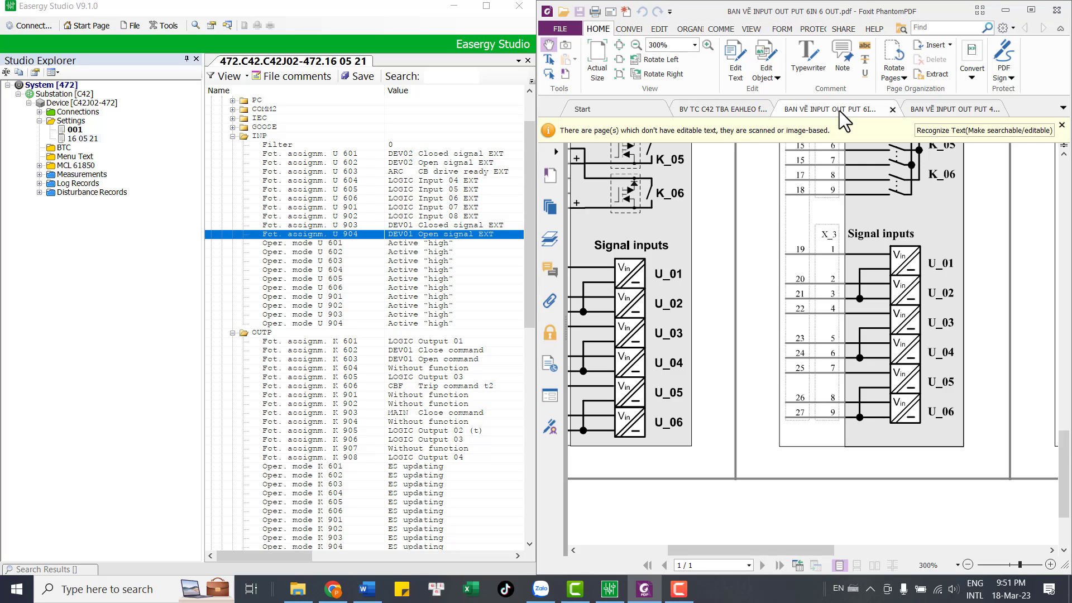
scroll(853, 324, down, 3)
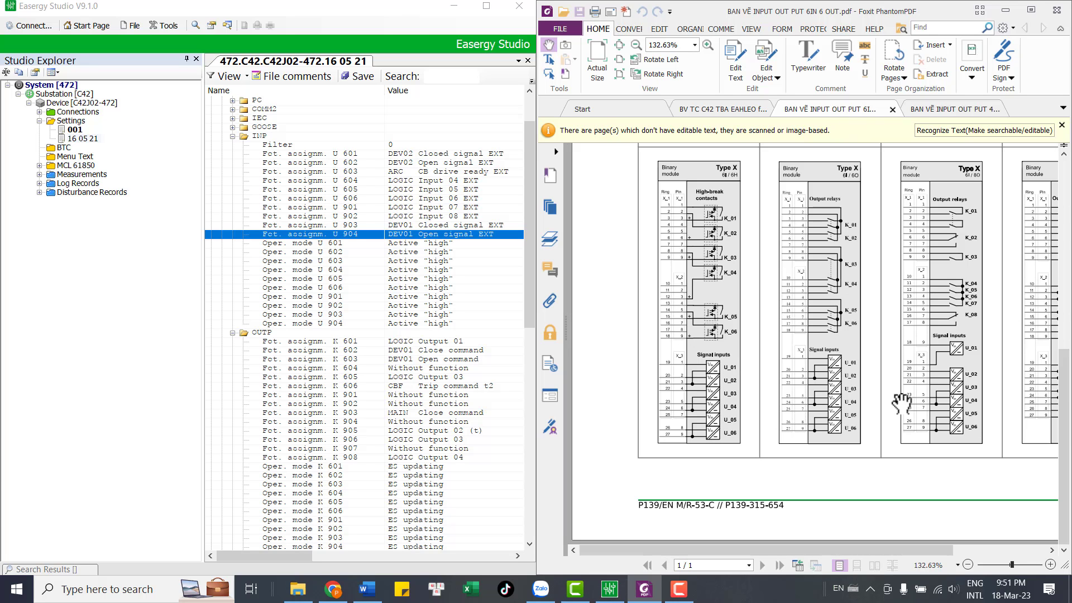
scroll(854, 184, up, 2)
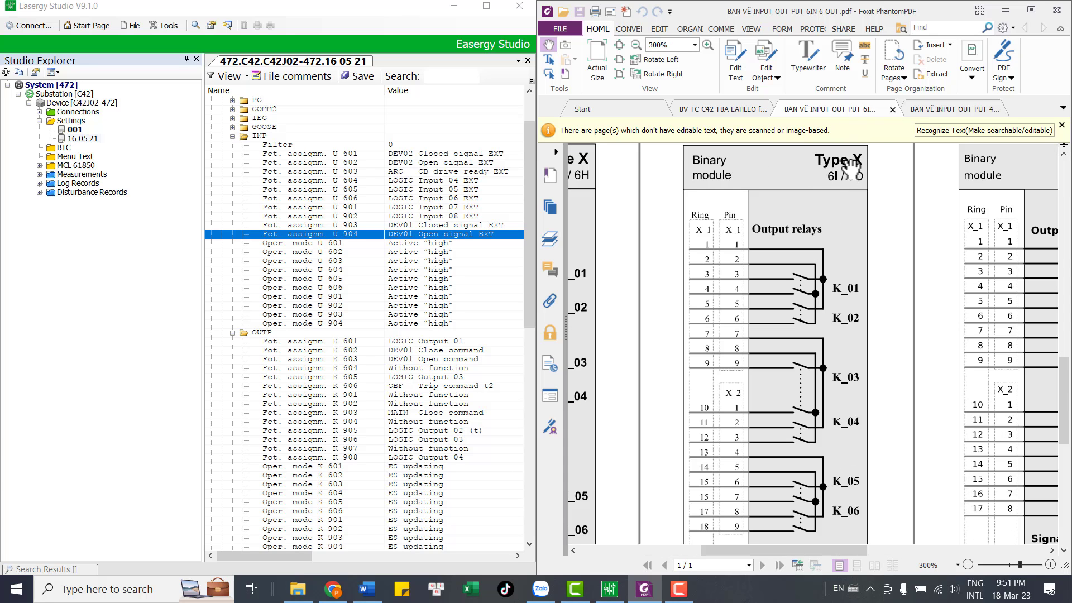
scroll(825, 201, down, 1)
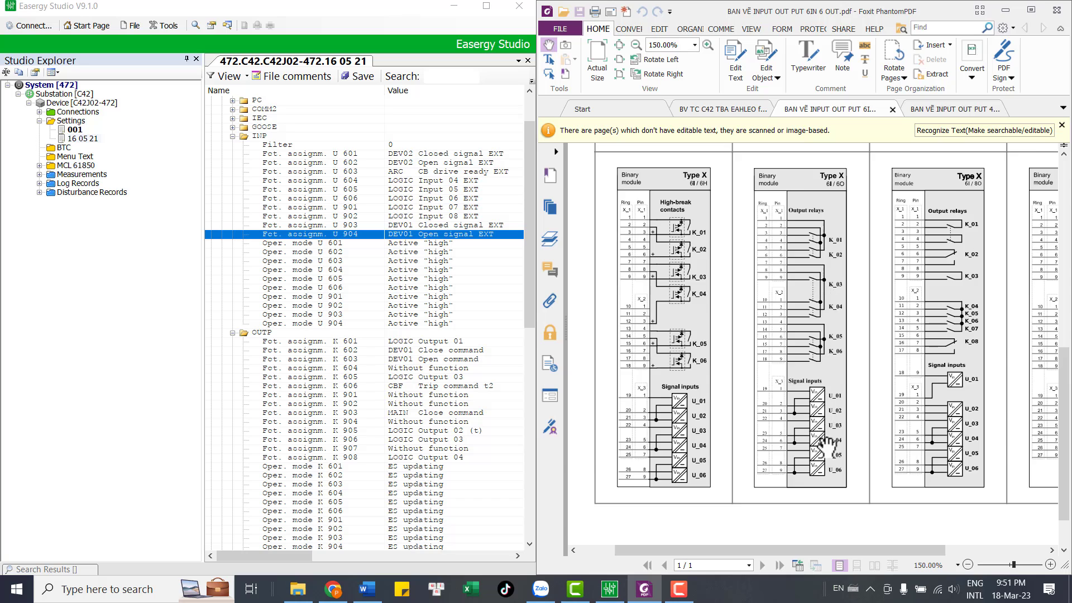
scroll(826, 447, up, 1)
scroll(729, 368, up, 2)
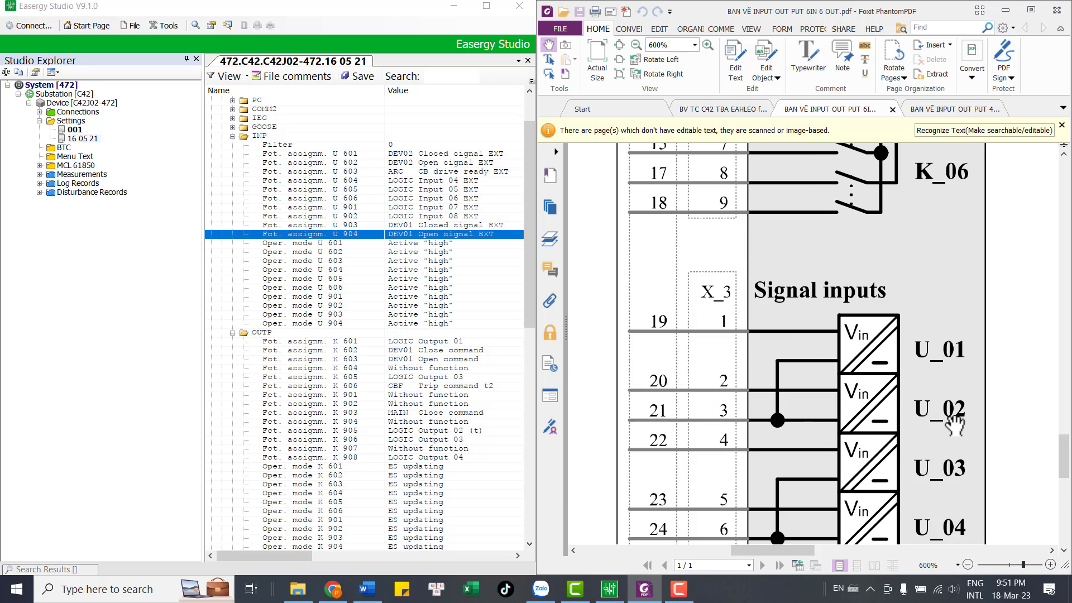
scroll(946, 414, down, 1)
scroll(919, 399, down, 2)
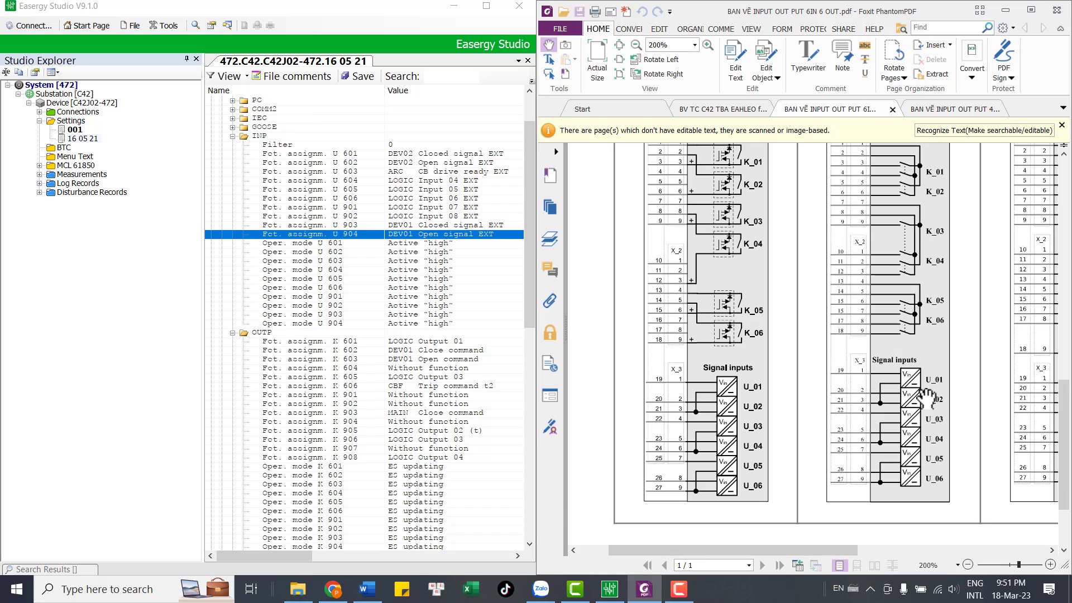
Return to the C42 wiring drawing and match inputs I1 and I2 on X063 with the U 601 and U 602 assignments in Easergy Studio.
click(718, 109)
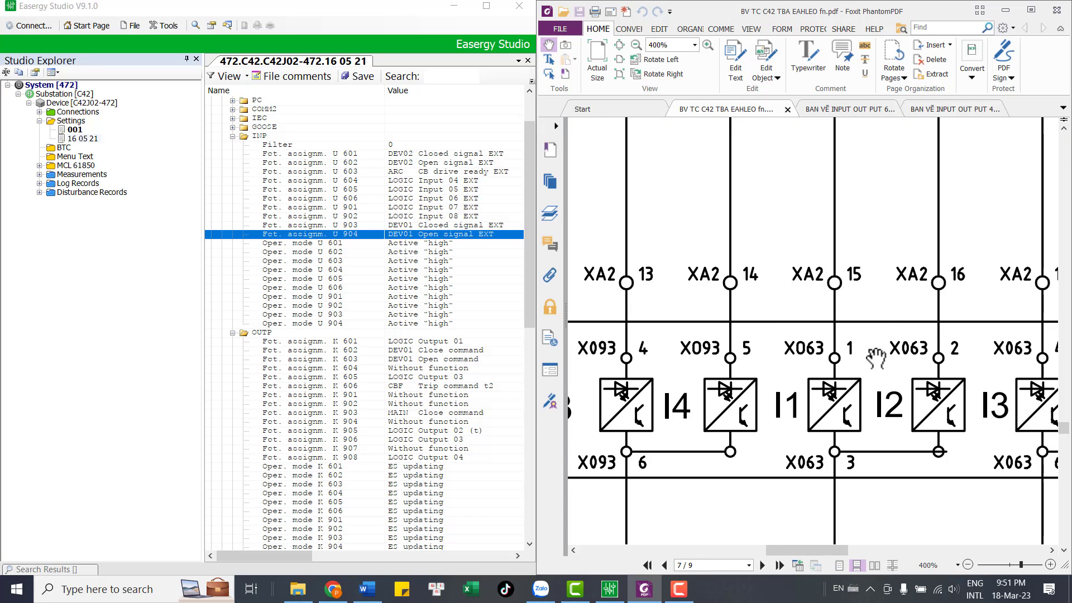
scroll(871, 352, down, 2)
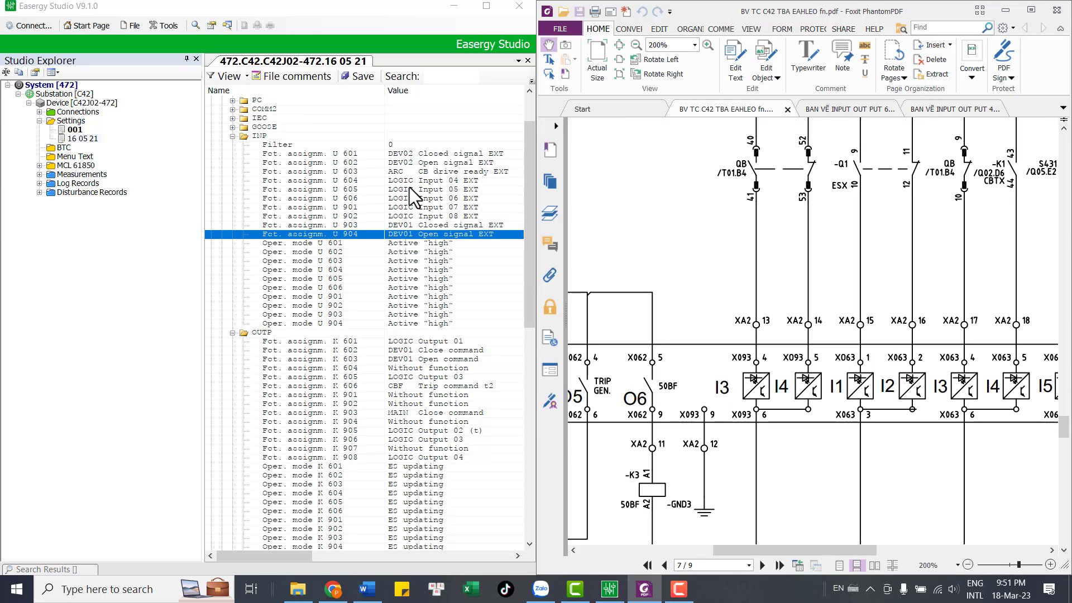
click(421, 169)
click(421, 164)
click(417, 153)
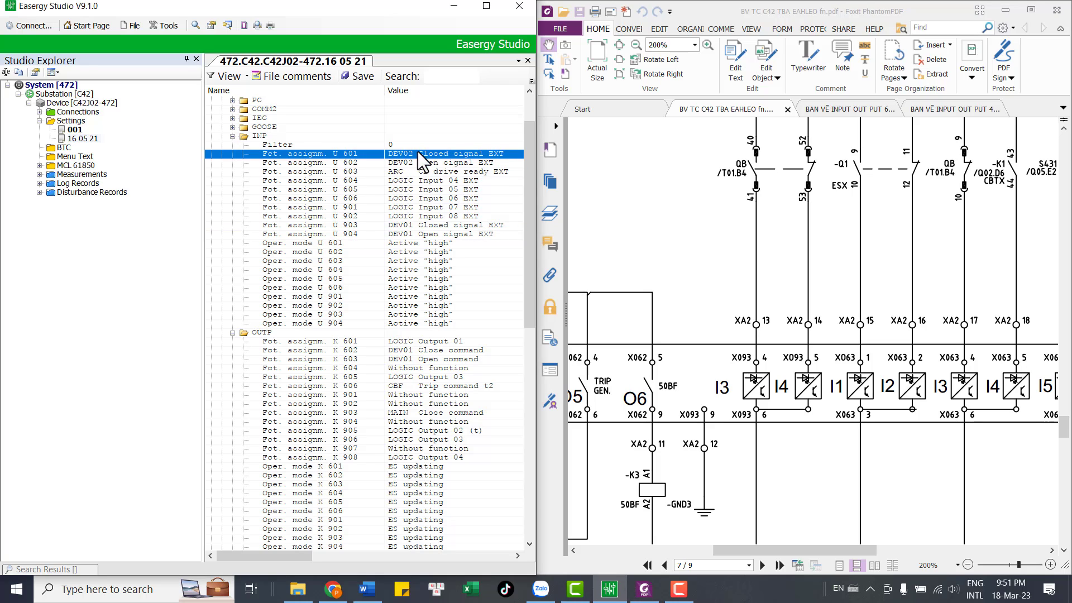
click(418, 165)
click(416, 154)
click(417, 163)
Review the function assignments of inputs U 603 to U 606 against inputs I3 to I6 in the wiring drawing.
click(413, 173)
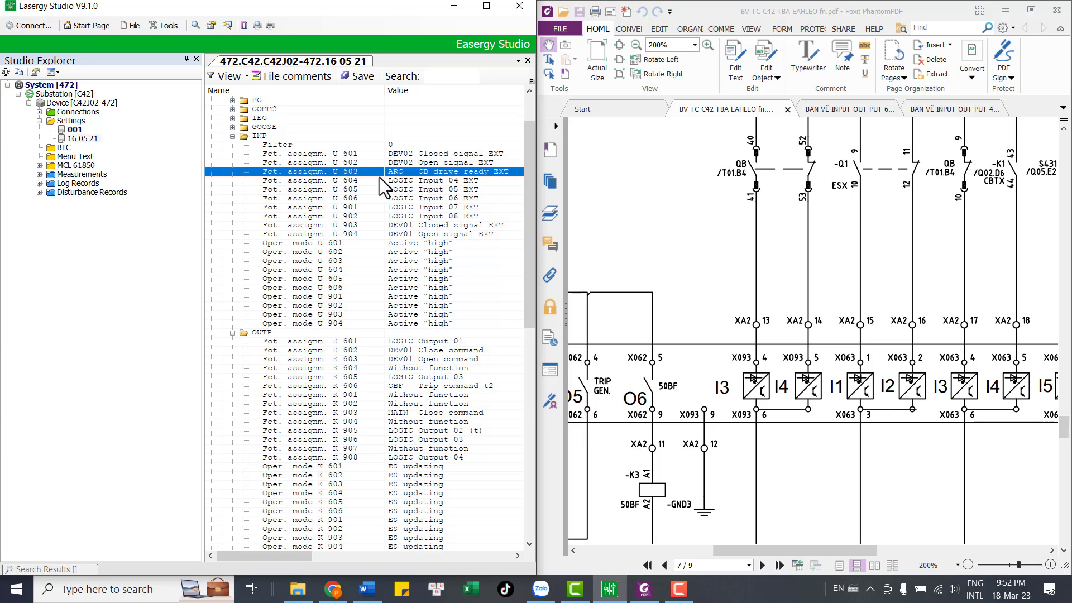
click(436, 182)
click(426, 171)
click(426, 183)
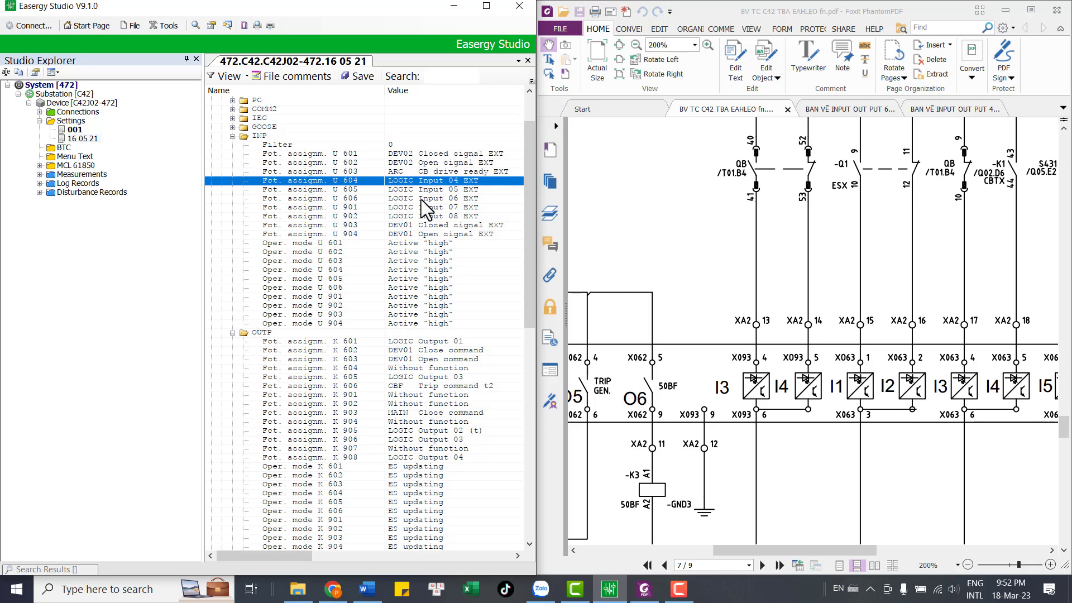
click(421, 199)
click(339, 180)
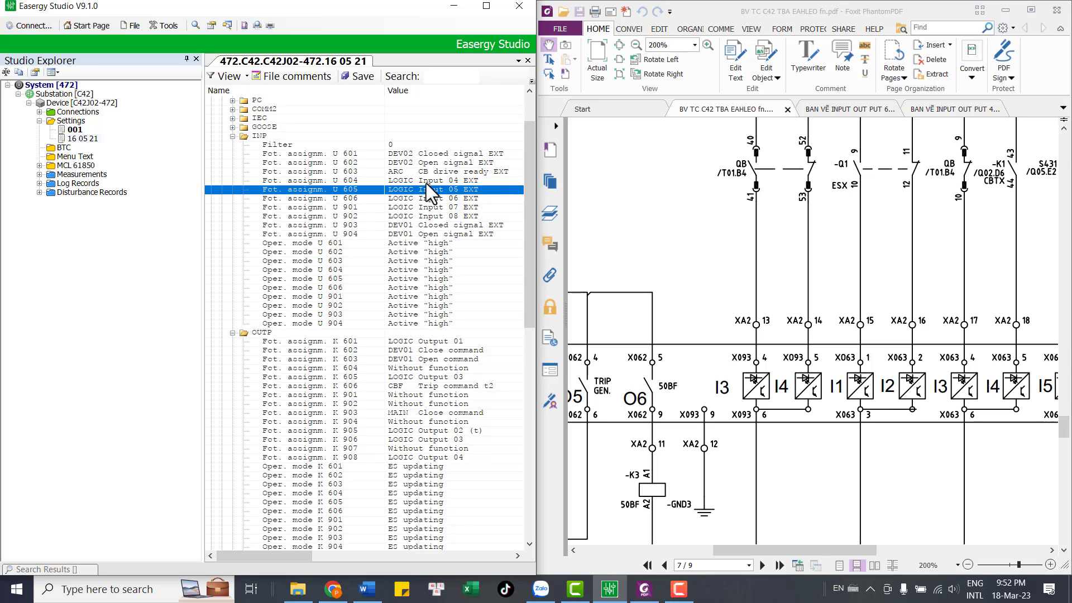
Review the LOGIC Input function assignments of U 604, U 605 and U 606 in the INP settings.
click(454, 181)
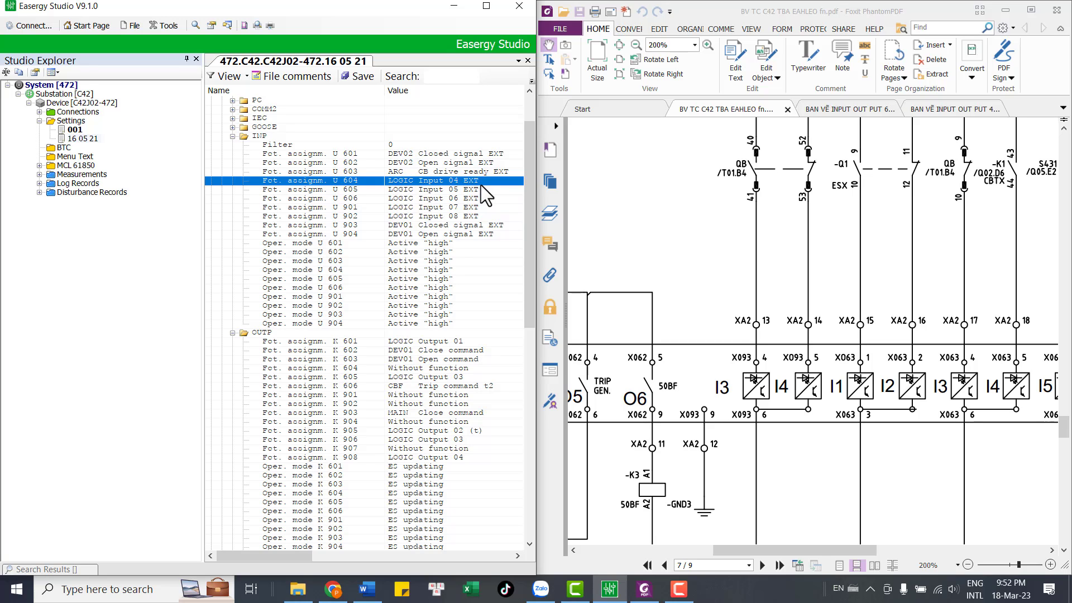
click(350, 193)
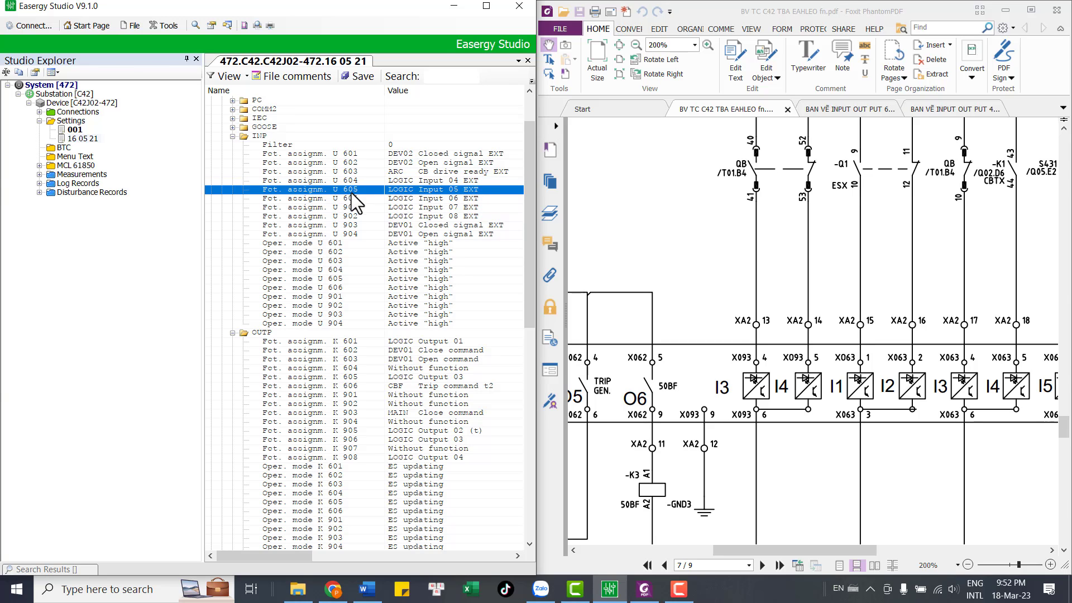
click(354, 198)
click(356, 207)
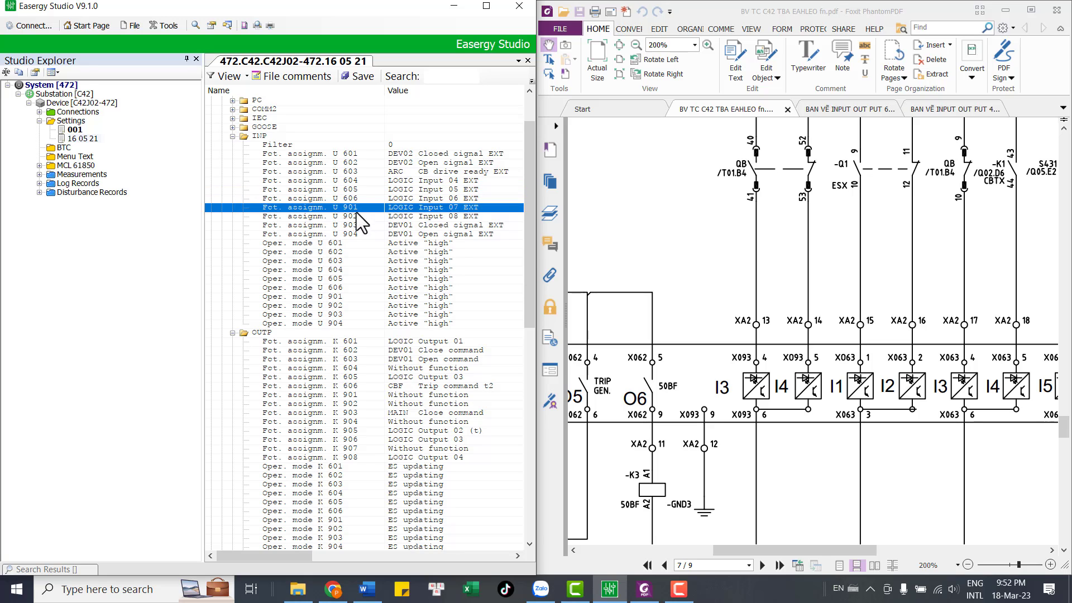
click(351, 197)
click(452, 193)
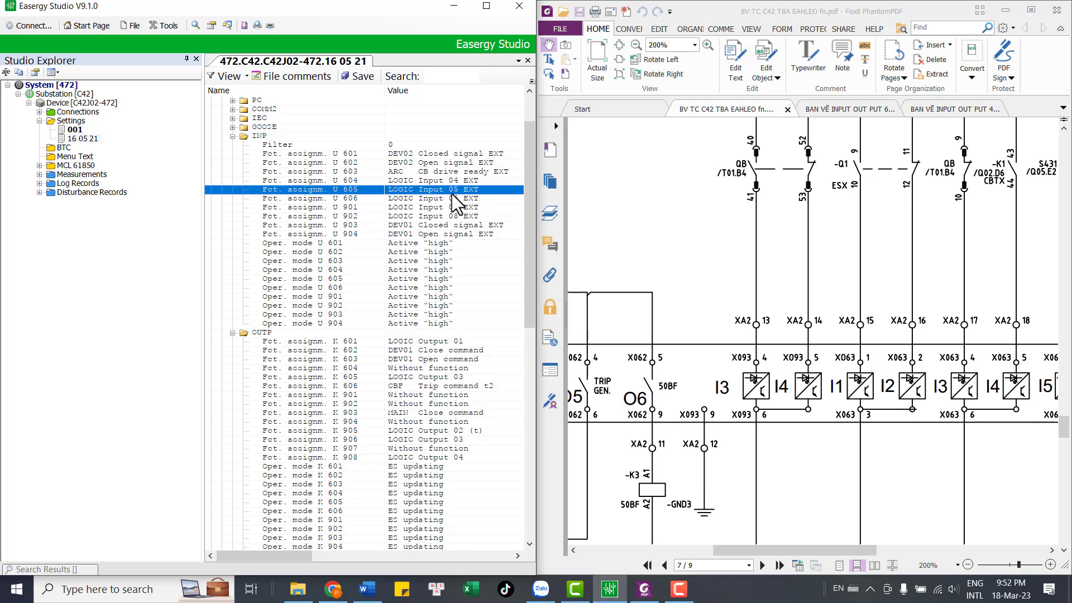
click(460, 199)
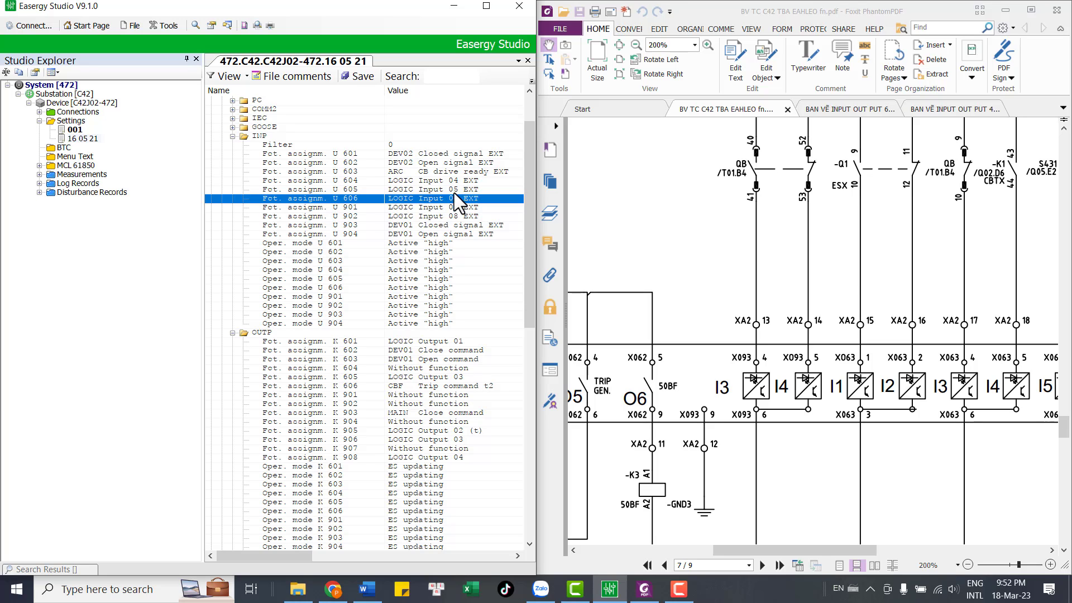
click(454, 193)
click(453, 199)
Compare the function assignments of inputs U 901 and U 902 in the INP settings.
click(355, 210)
click(354, 215)
click(352, 209)
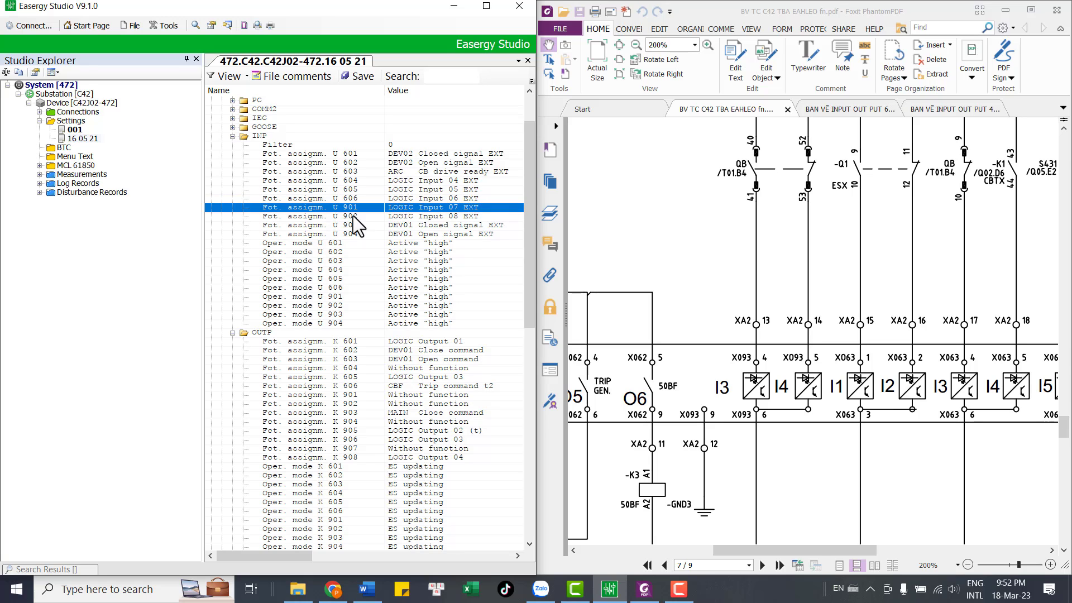
click(353, 216)
click(351, 209)
click(349, 215)
click(351, 208)
click(354, 215)
click(350, 210)
click(351, 218)
click(351, 209)
click(348, 218)
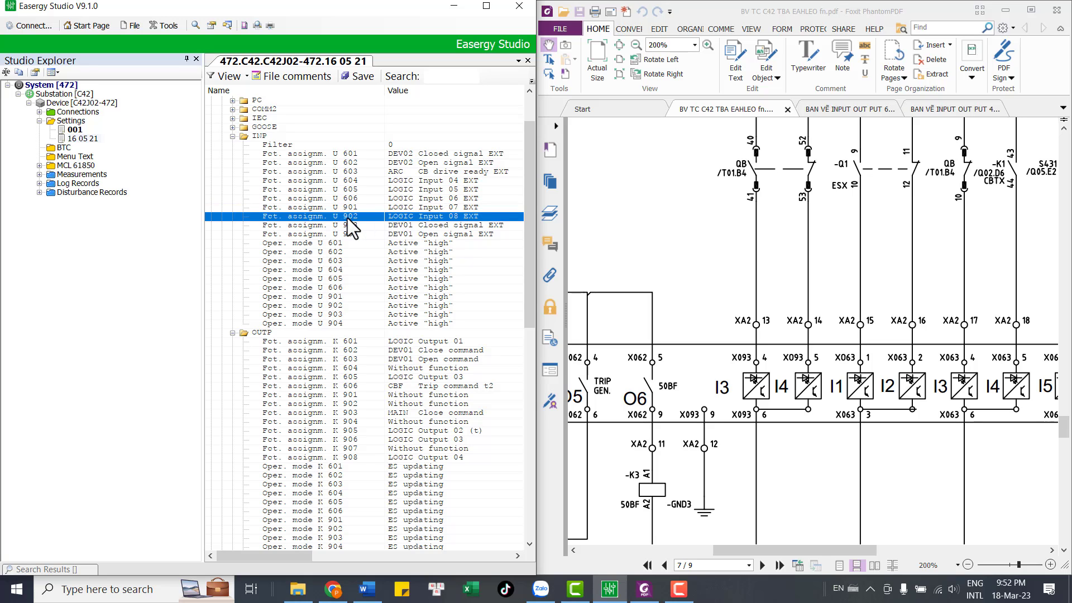
Go through the LOGIC Input 04 EXT to LOGIC Input 08 EXT assignments from U 604 to U 902.
click(452, 207)
click(452, 198)
click(451, 189)
click(451, 182)
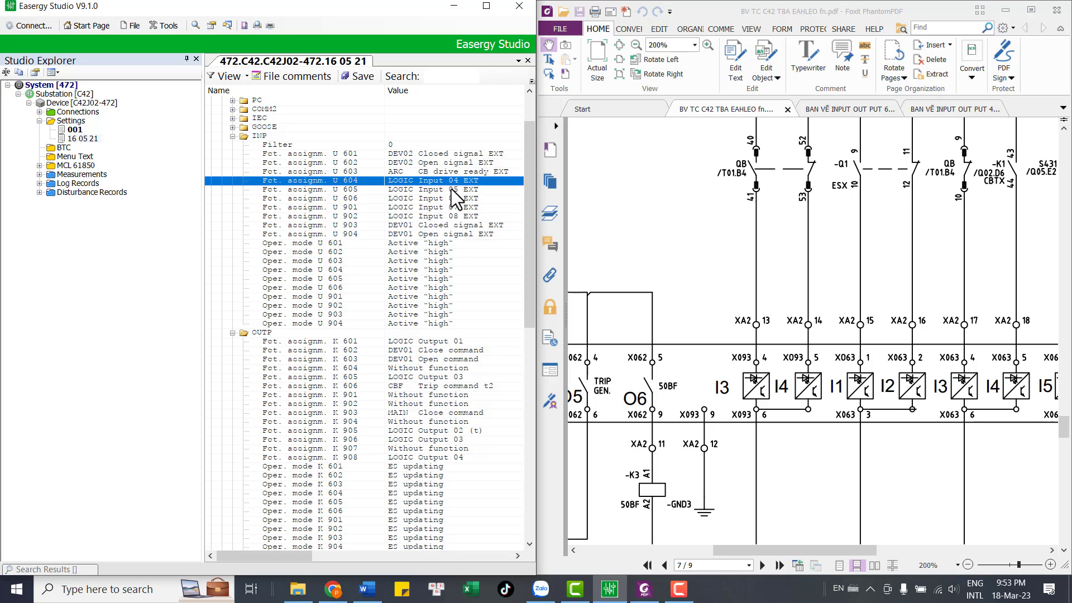
click(451, 189)
click(453, 198)
click(454, 207)
click(454, 215)
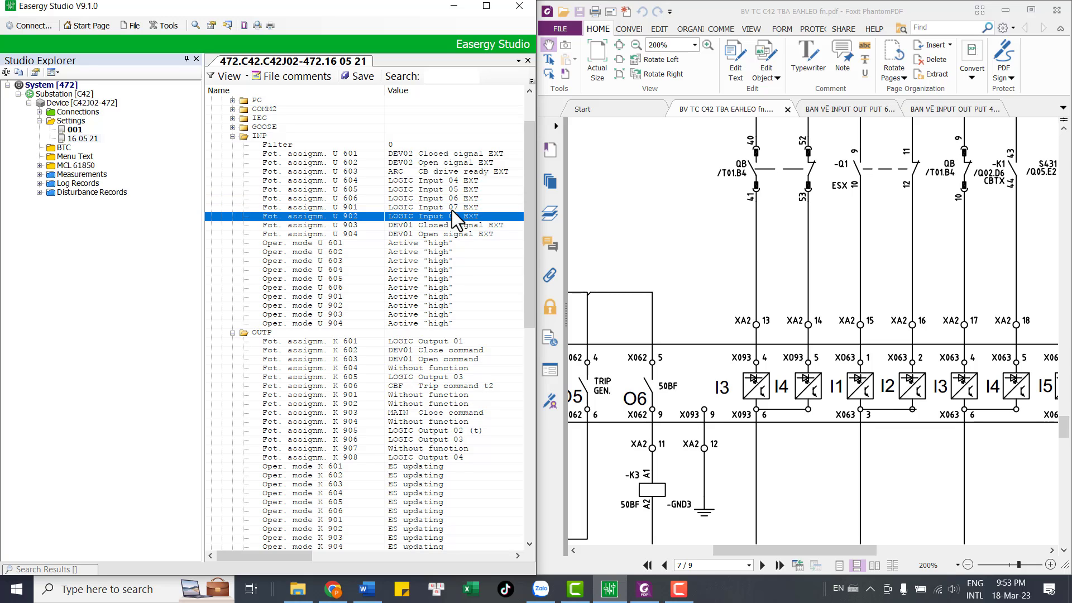
Examine the DEV01 Closed and Open signal assignments of inputs U 903 and U 904.
click(346, 225)
click(350, 235)
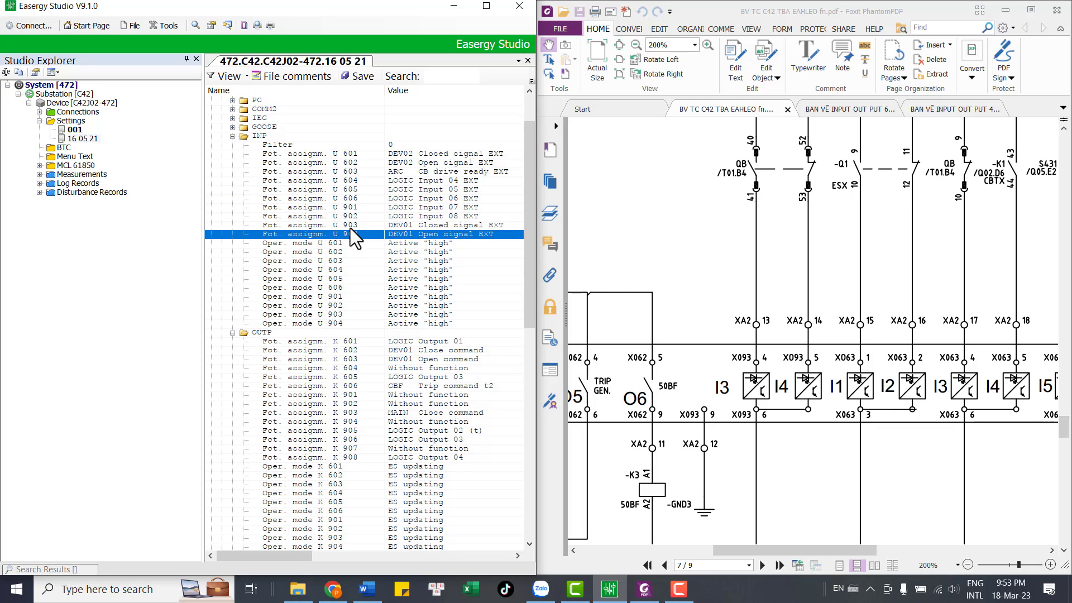
click(350, 227)
click(353, 234)
Match the U 603 CB drive ready assignment with the SPRING CHARGED contact on input I3 of X063 in the C42 wiring drawing.
click(391, 190)
click(400, 181)
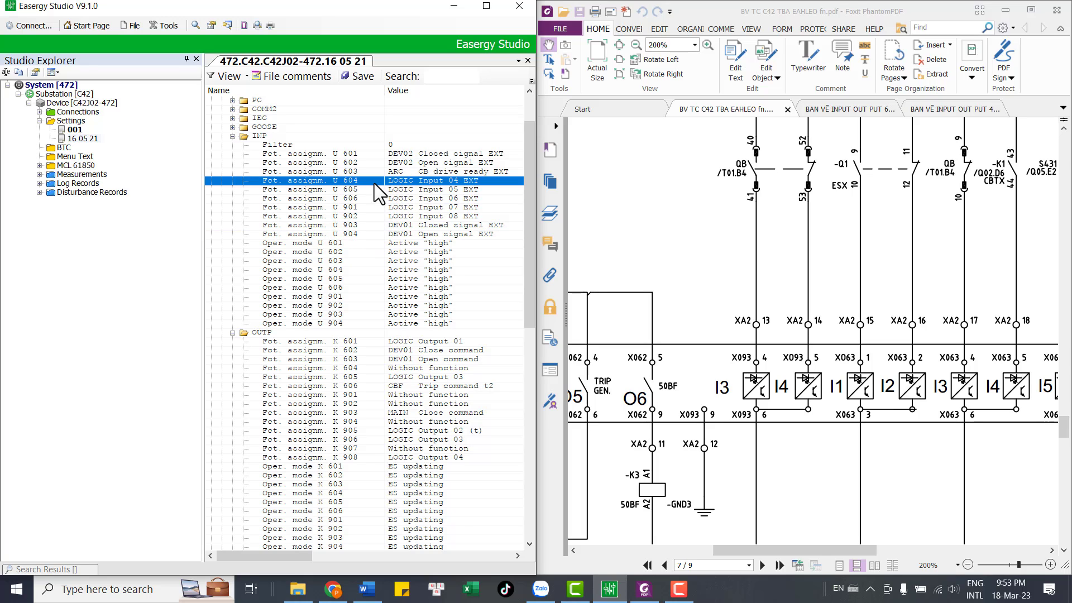
click(339, 172)
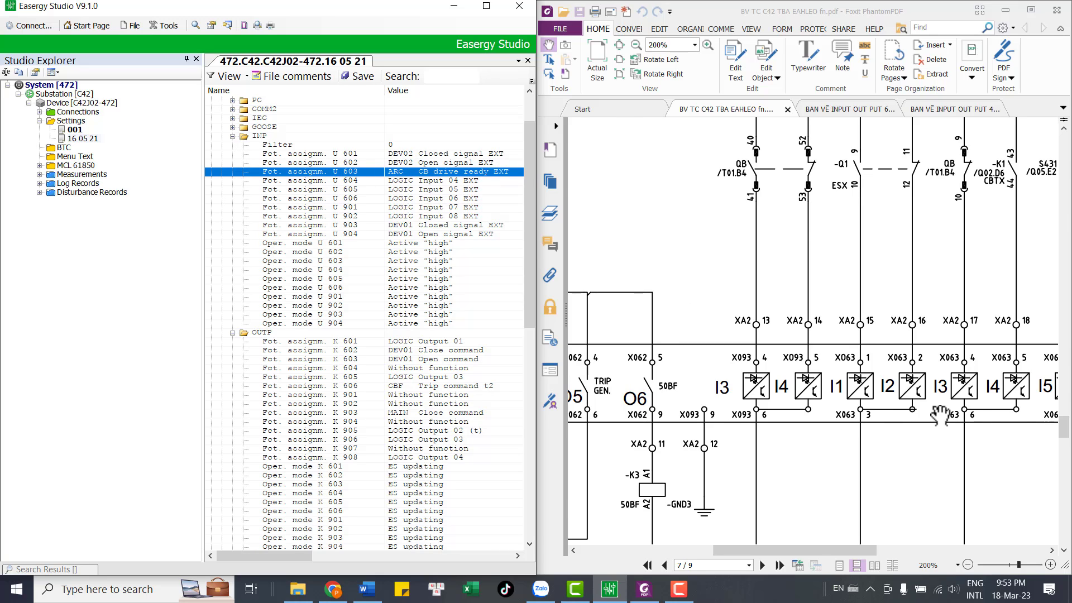
scroll(938, 419, down, 1)
scroll(1029, 201, down, 1)
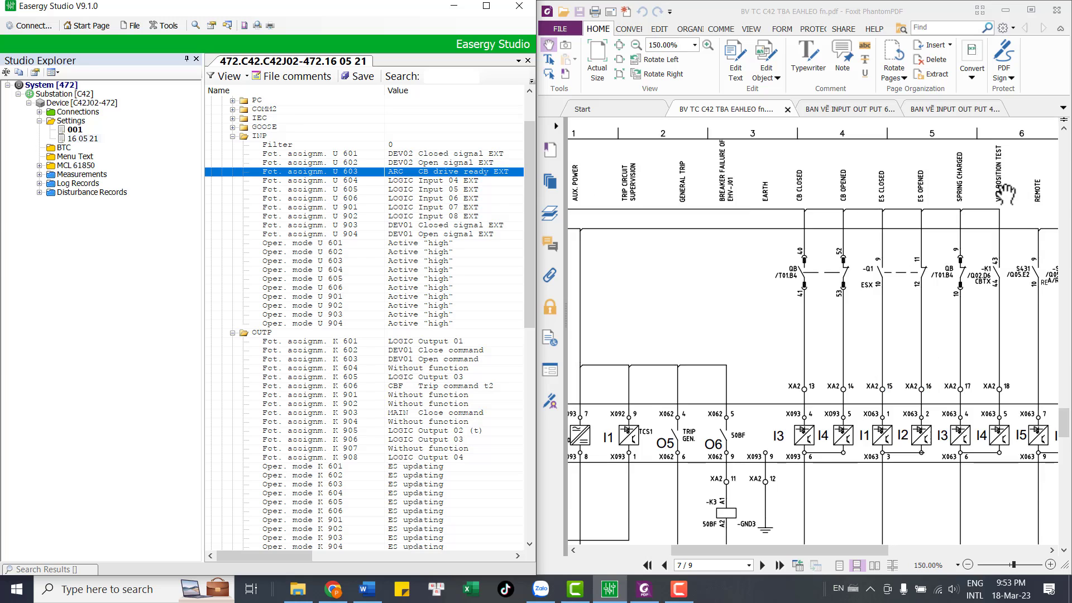
scroll(1010, 257, up, 2)
scroll(917, 485, down, 2)
scroll(852, 447, down, 3)
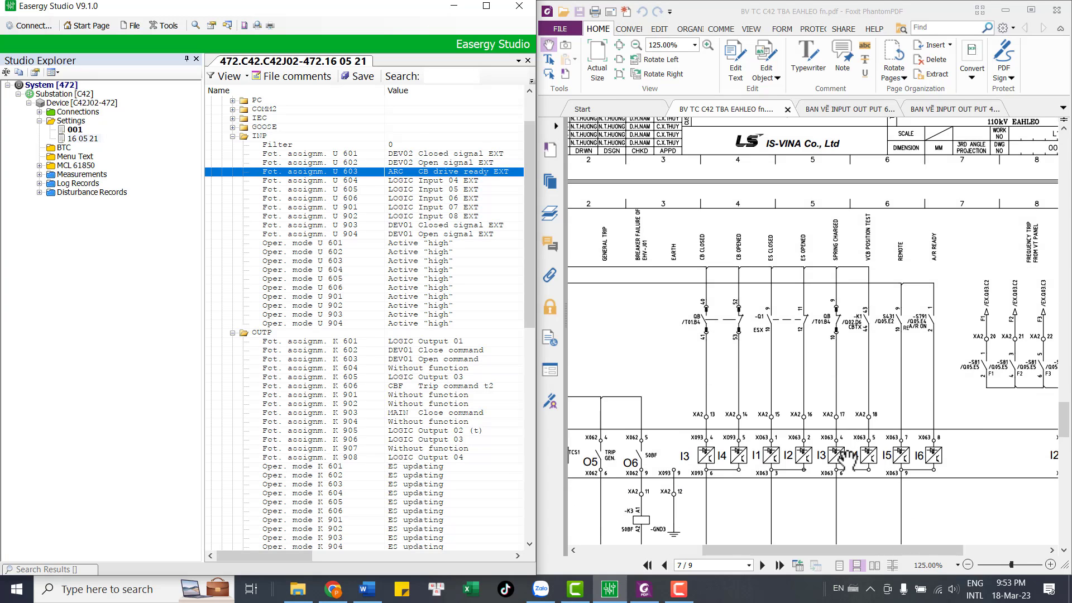
scroll(847, 464, up, 3)
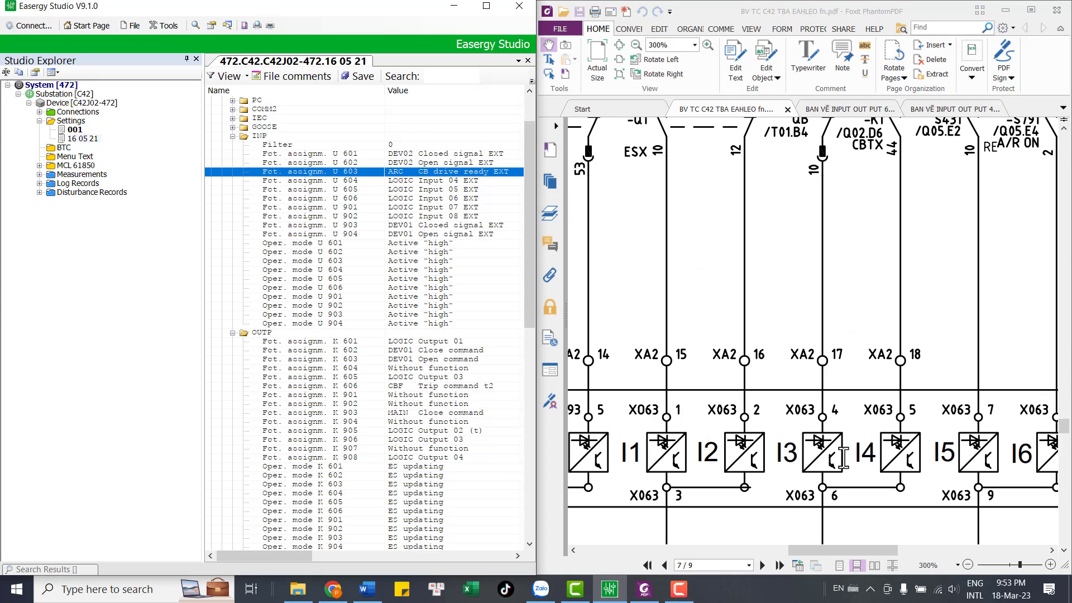
double_click(781, 455)
scroll(827, 452, up, 1)
scroll(826, 452, down, 2)
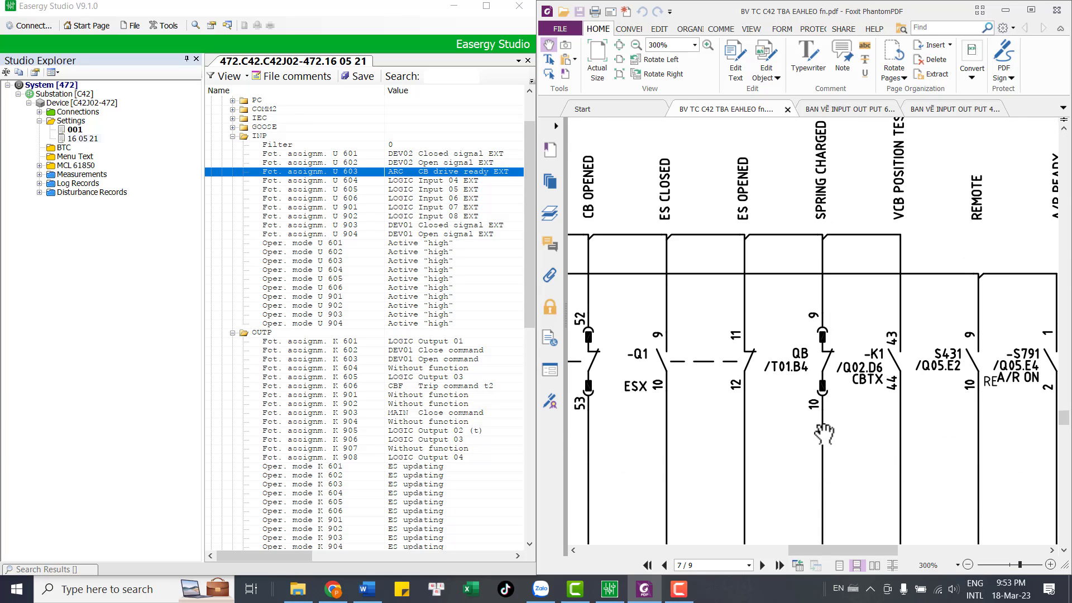
scroll(831, 321, down, 2)
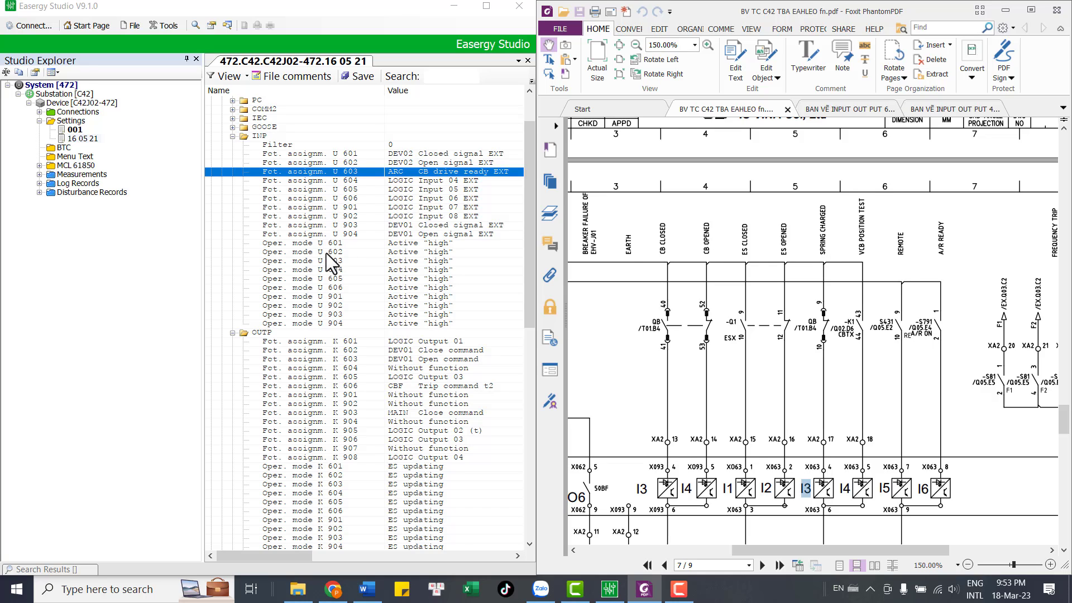
Match the U 604, U 605 and U 606 logic input assignments with inputs I4, I5 and I6 on X063 in the wiring drawing.
click(354, 179)
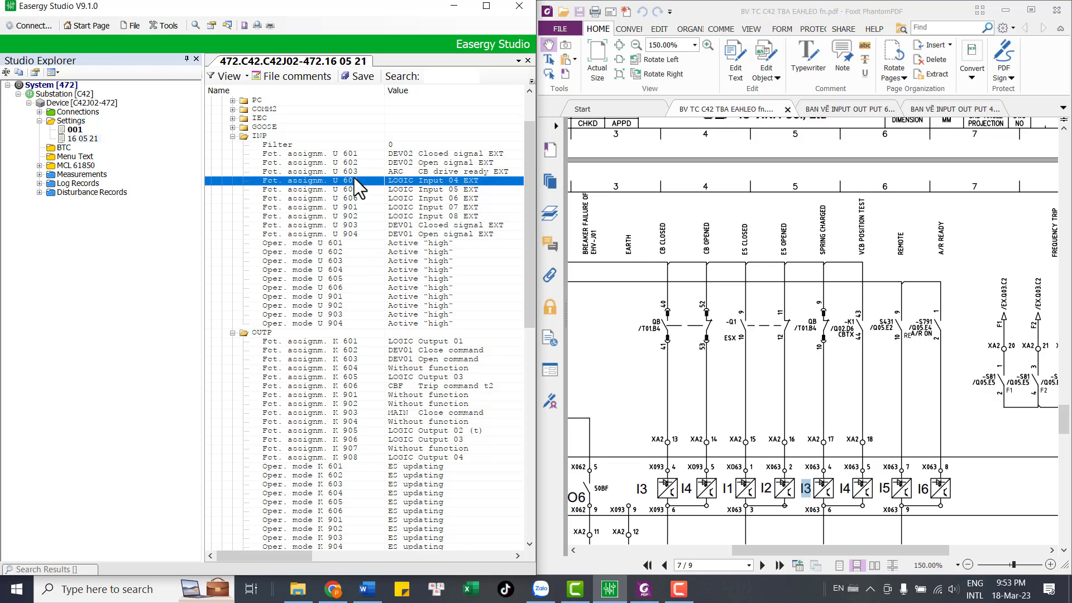
click(862, 491)
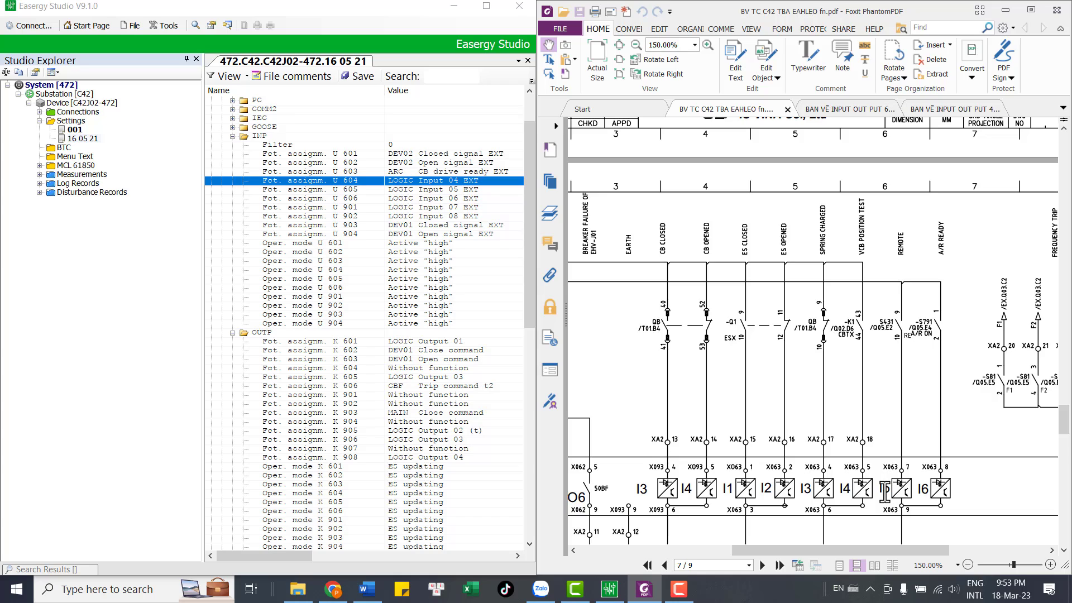
drag(881, 489, 891, 491)
click(943, 490)
drag(921, 492, 931, 496)
click(402, 200)
click(407, 189)
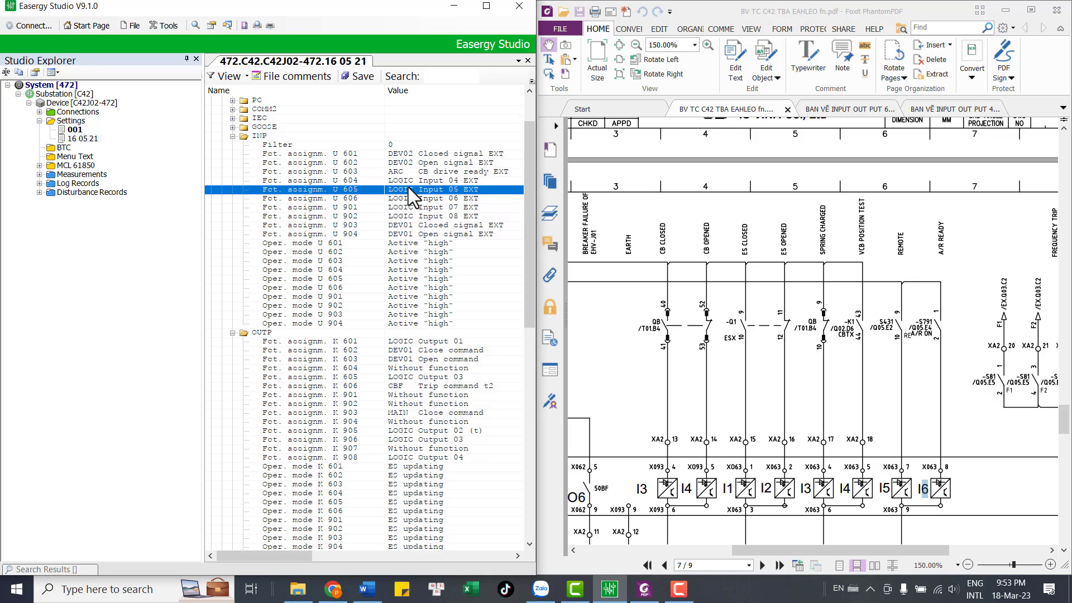
click(417, 181)
click(416, 189)
click(416, 197)
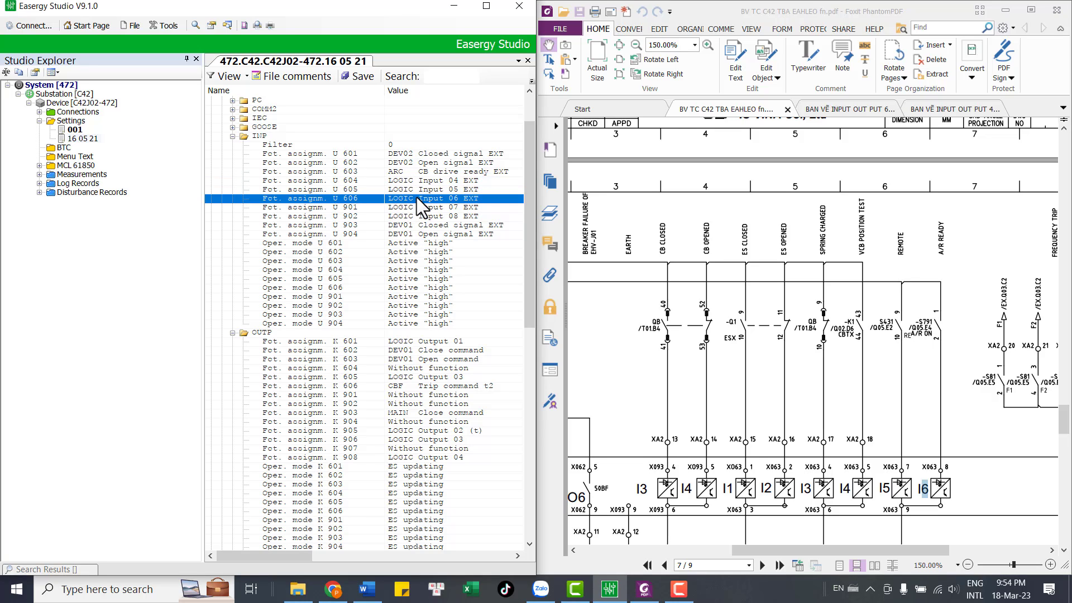
click(421, 186)
click(422, 182)
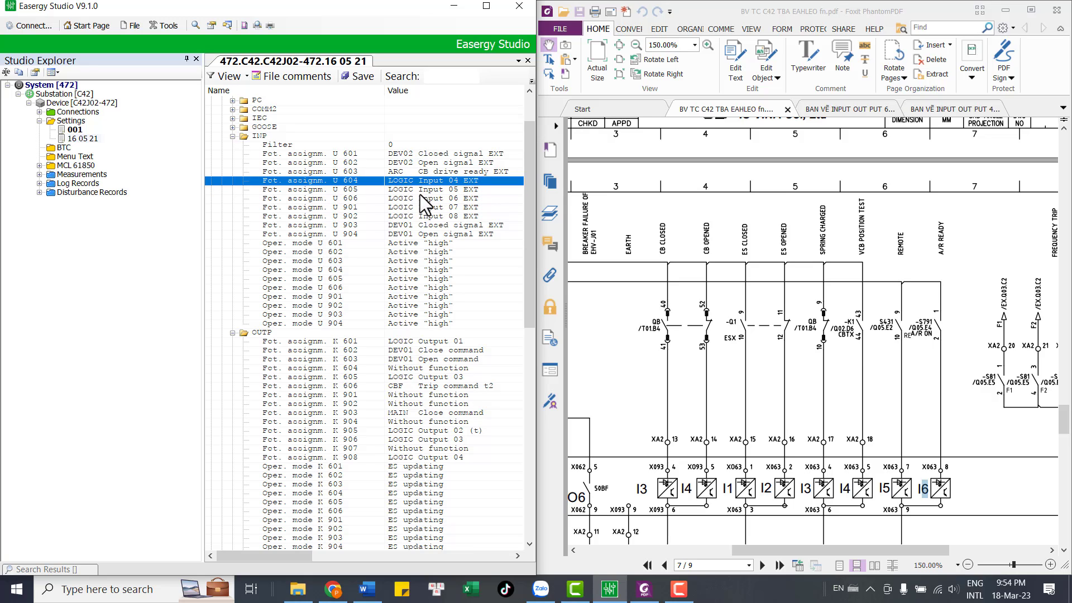
Match the U 901 assignment with the trip circuit supervision input I1 on X092 and X093 in the wiring drawing.
click(429, 216)
click(431, 205)
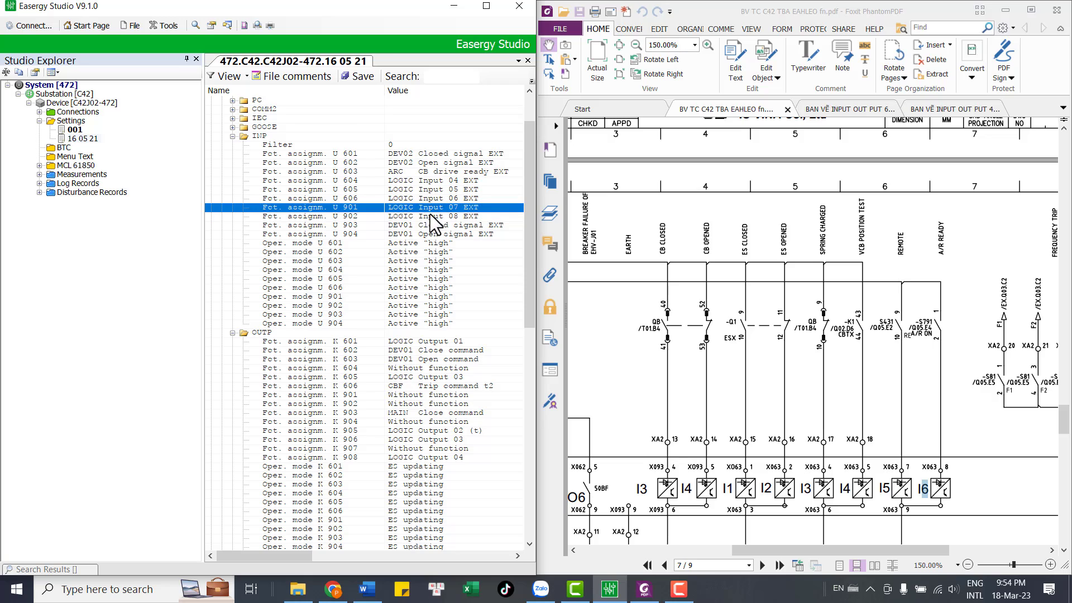
click(423, 224)
click(345, 217)
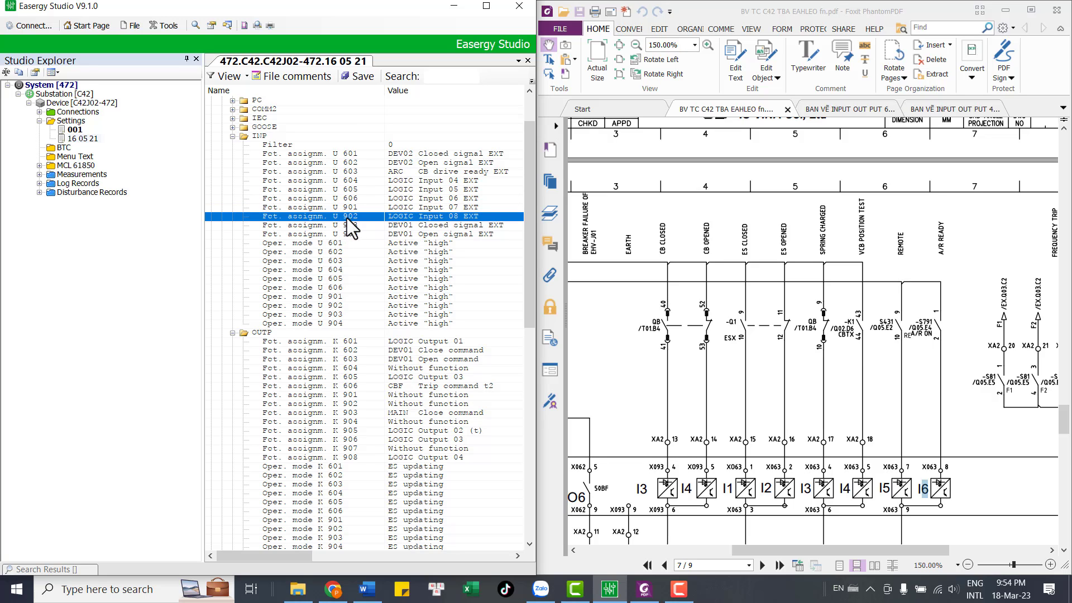
key(Up)
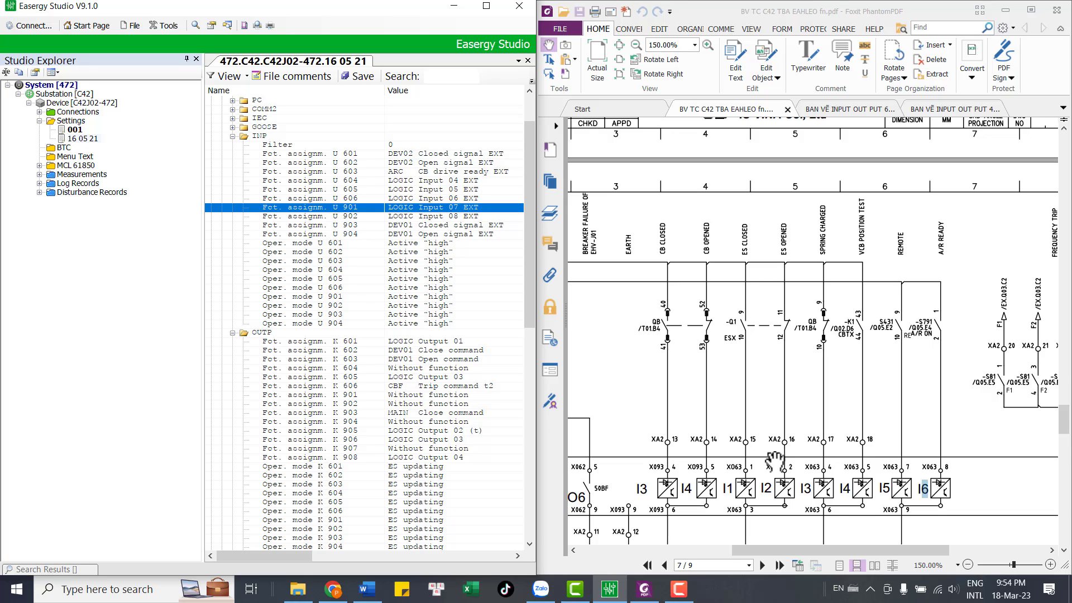
scroll(974, 468, down, 5)
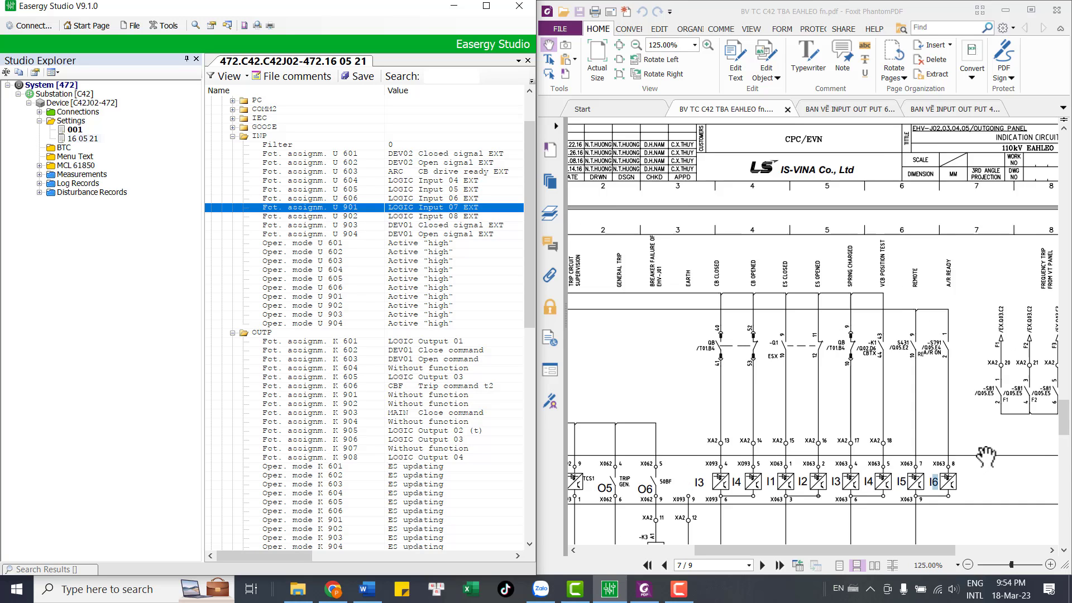
scroll(697, 495, up, 5)
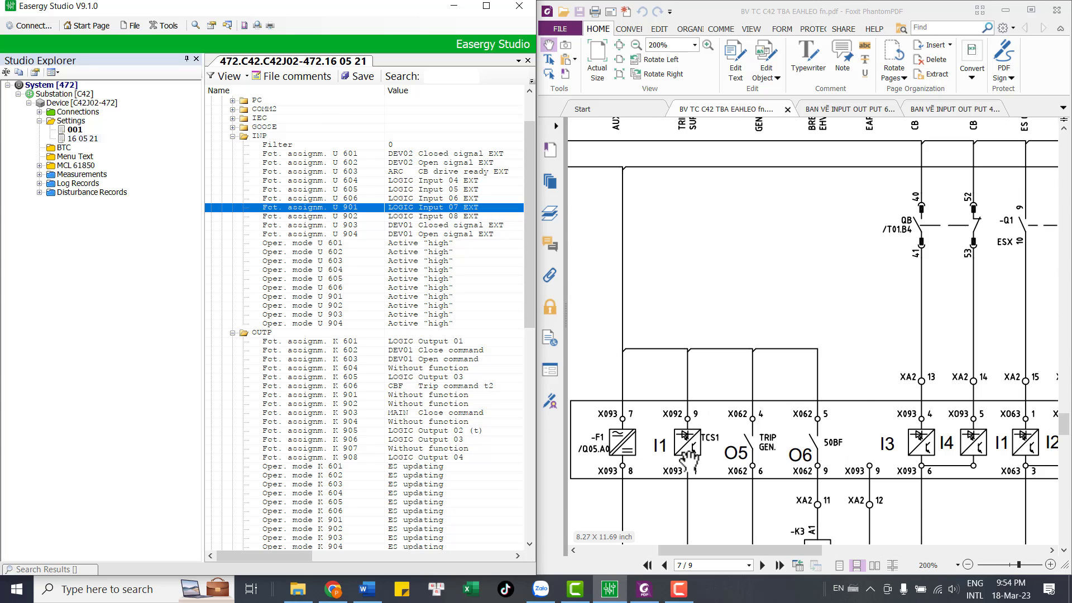
scroll(687, 459, up, 1)
scroll(687, 224, up, 1)
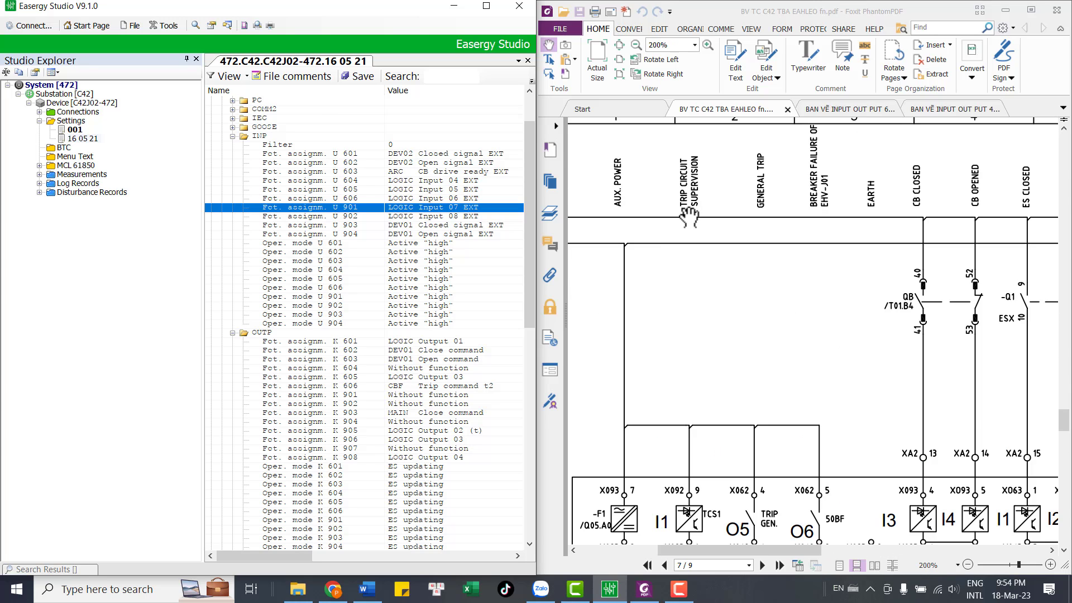
scroll(688, 217, down, 1)
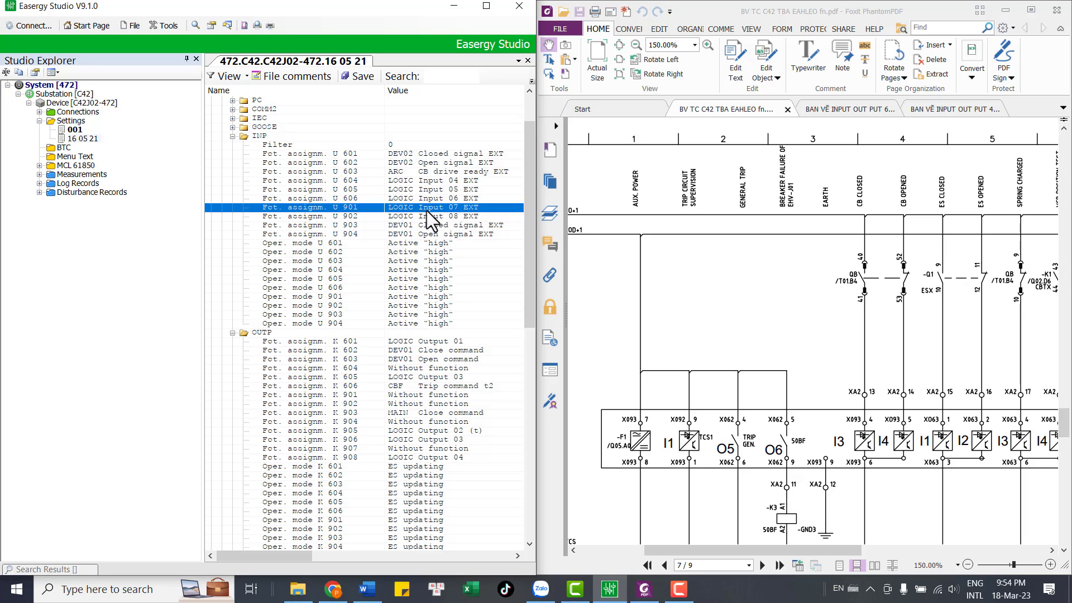
Locate input I2 on X093 in the C42 wiring drawing for the U 902 LOGIC Input 08 assignment.
click(367, 216)
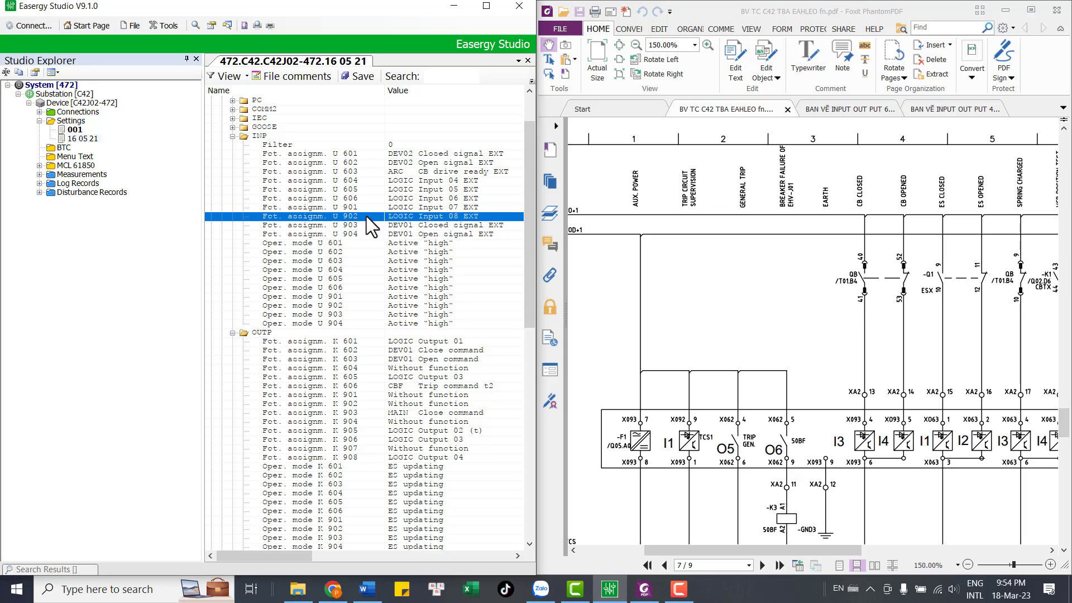
ctrl+scroll(664, 429, down, 2)
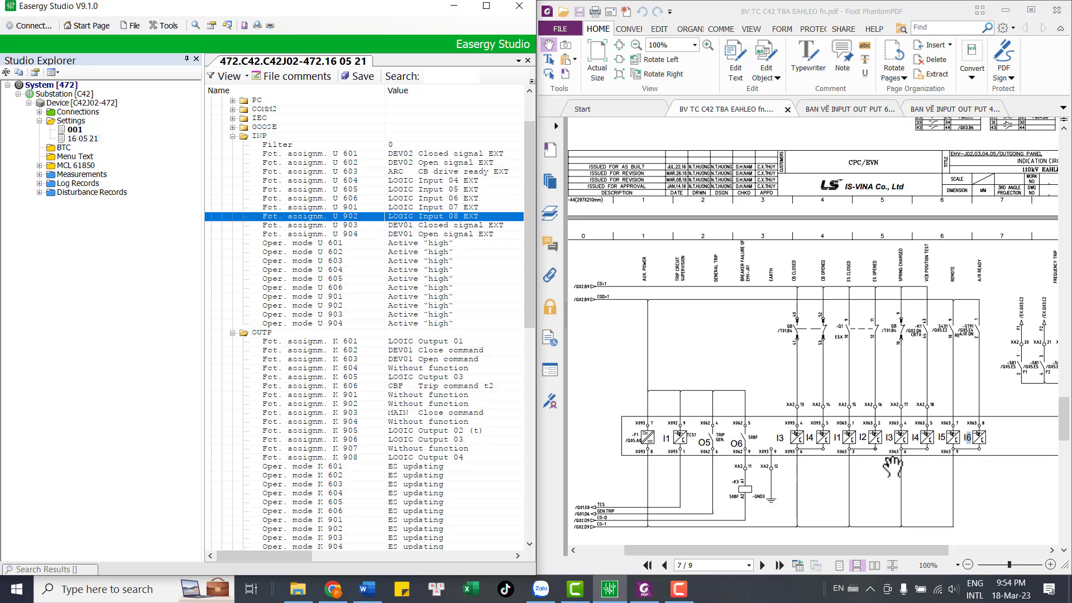
ctrl+scroll(896, 454, down, 1)
scroll(899, 445, down, 10)
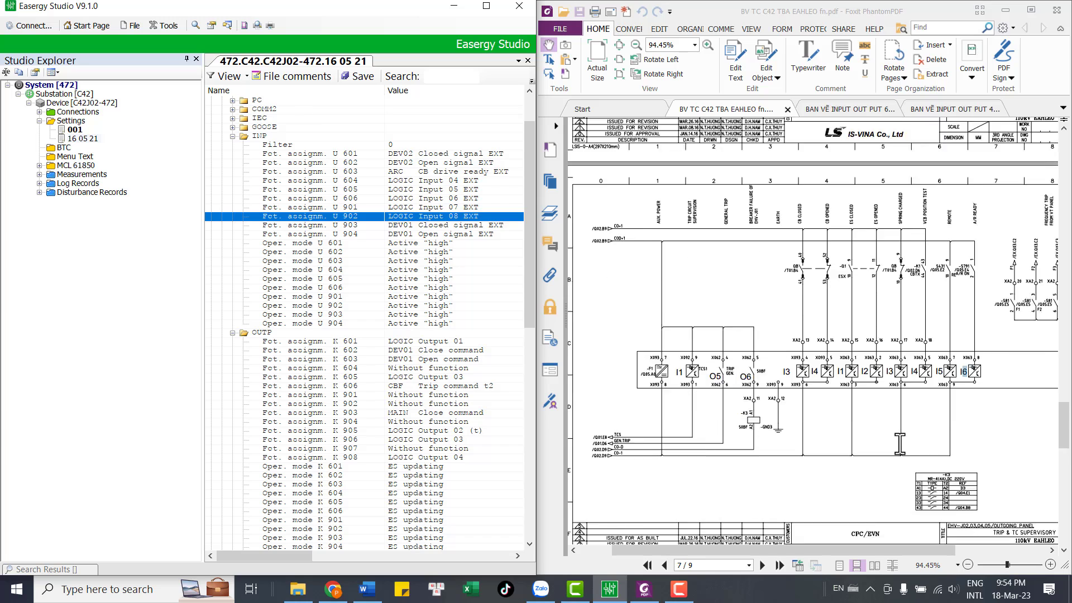
scroll(863, 427, down, 3)
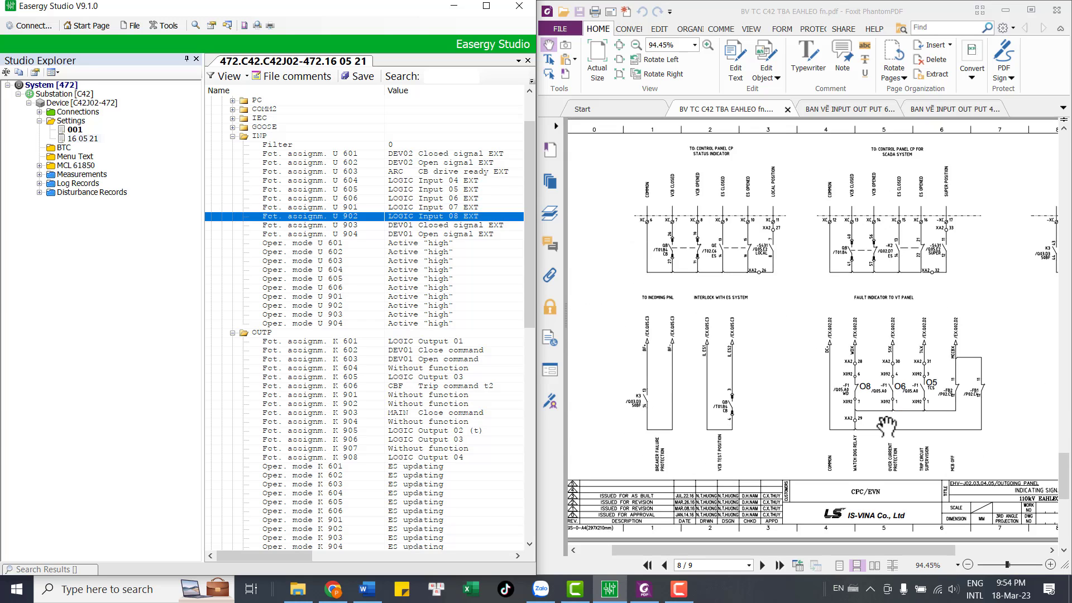
scroll(871, 436, up, 10)
scroll(820, 351, up, 8)
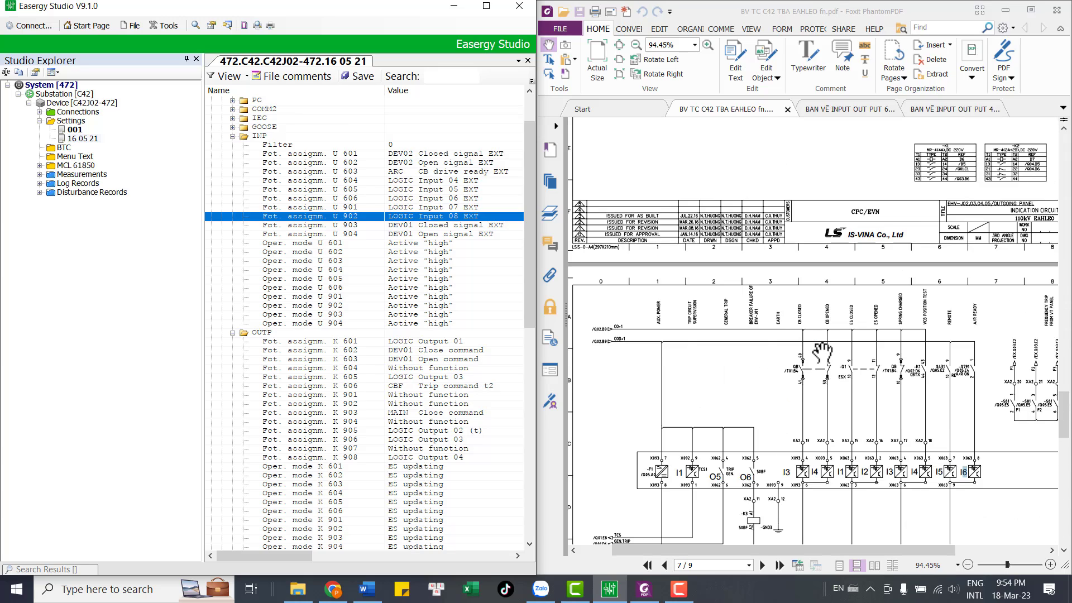
scroll(821, 351, up, 8)
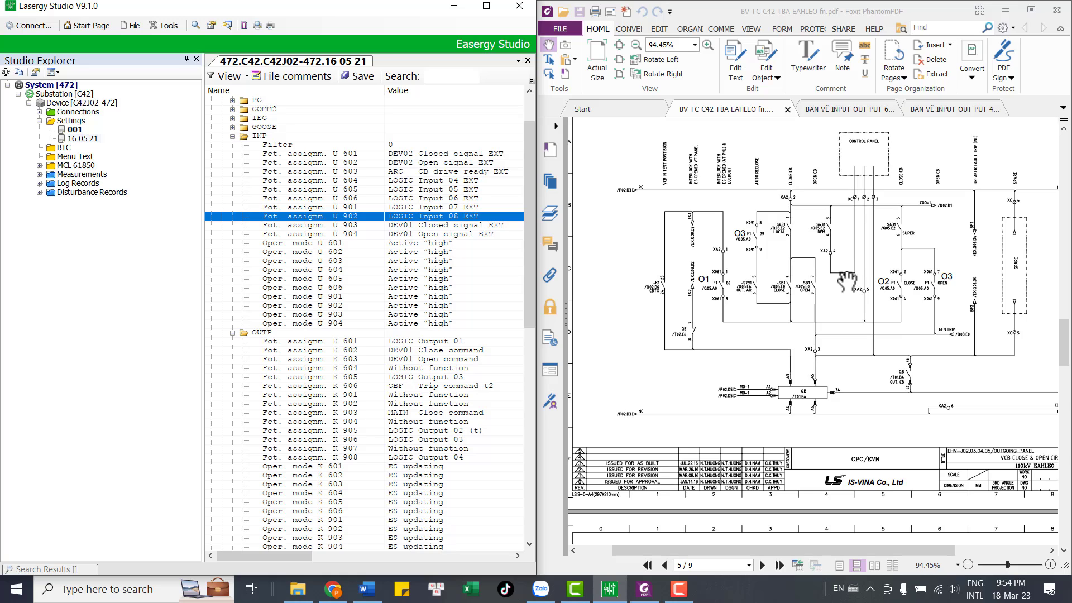
scroll(843, 279, down, 4)
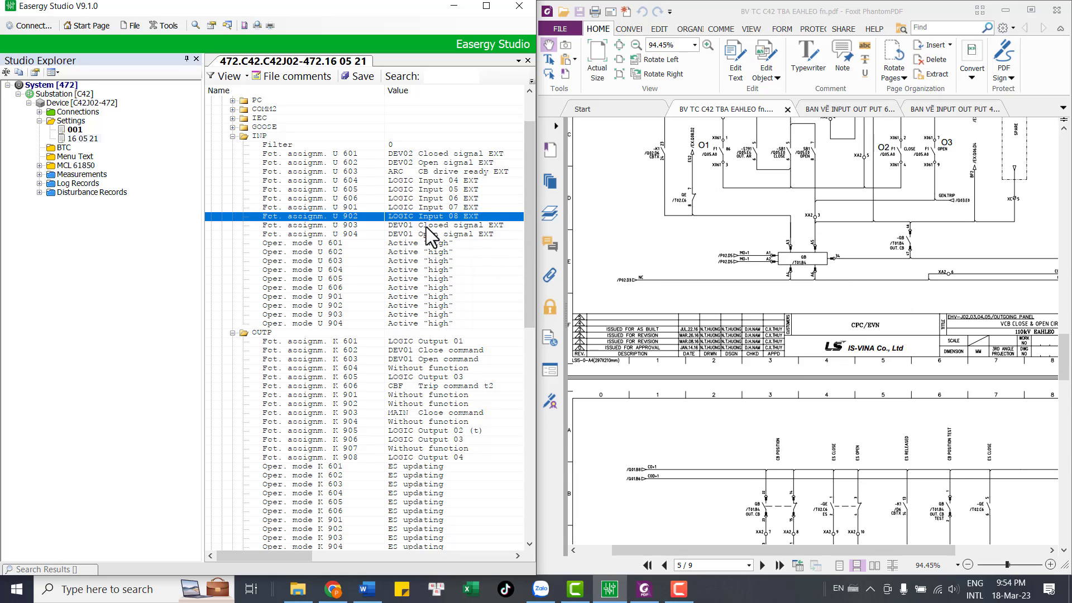
ctrl+scroll(925, 419, down, 2)
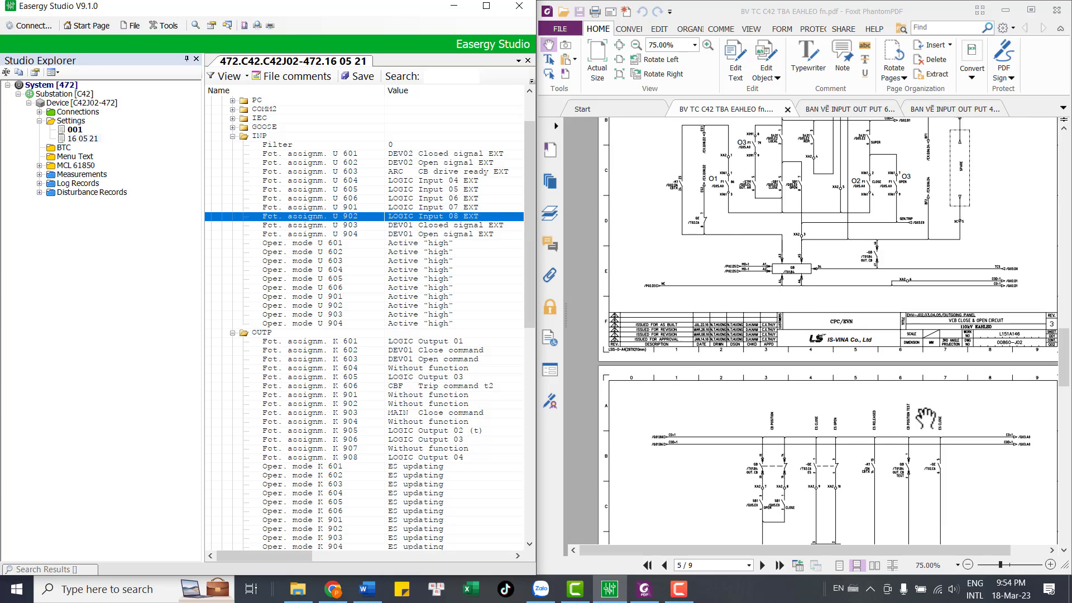
scroll(893, 413, down, 8)
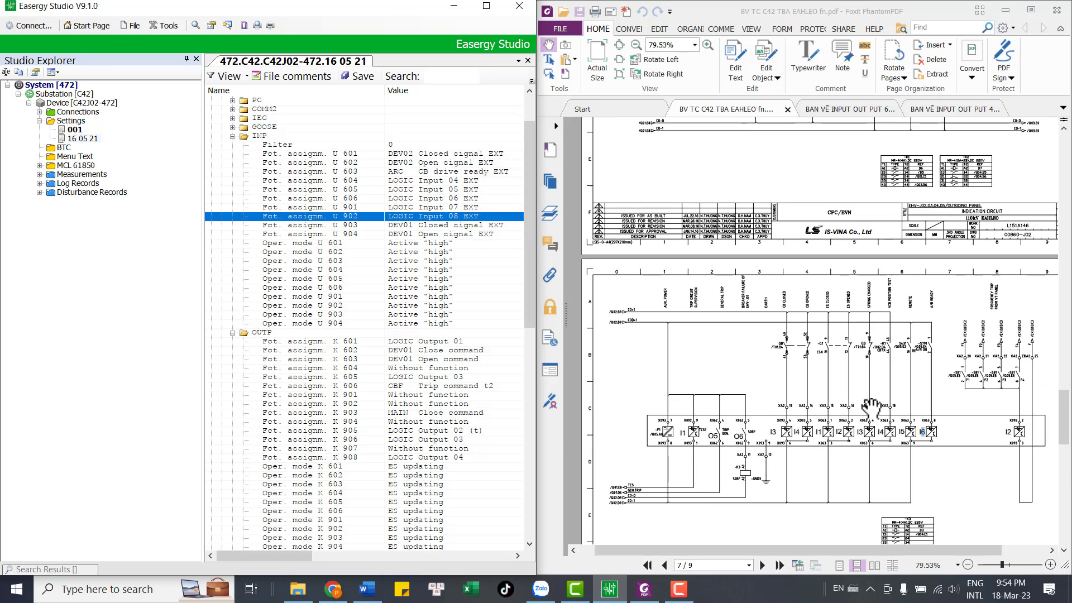
ctrl+scroll(871, 407, up, 2)
ctrl+scroll(881, 424, up, 3)
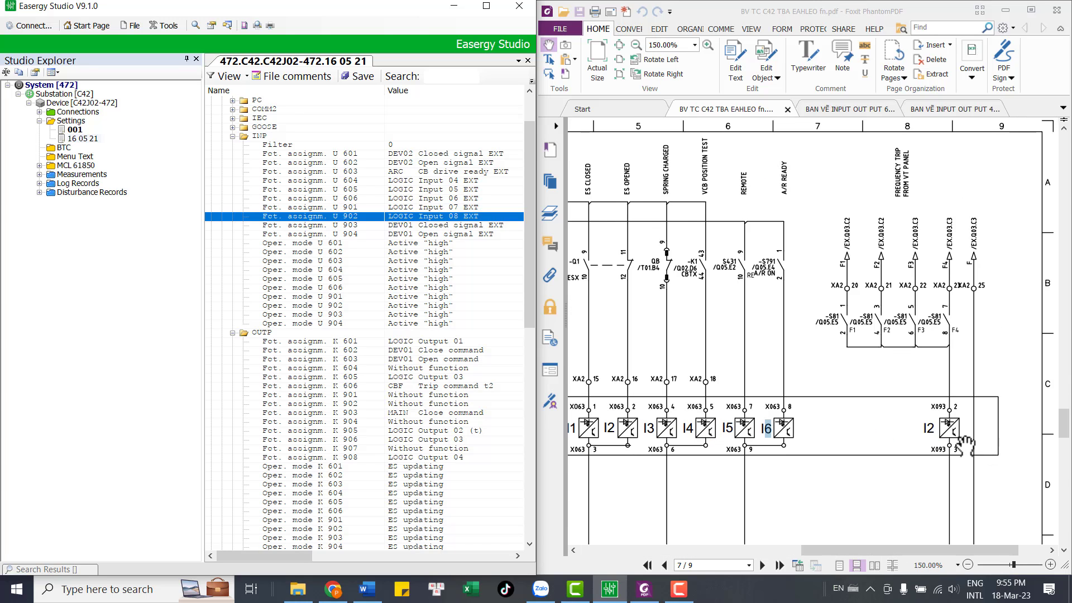
Examine the FREQUENCY TRIP FROM VT PANEL circuit with contacts F1 to F4 wired to input I2 on X093.
ctrl+scroll(963, 444, down, 2)
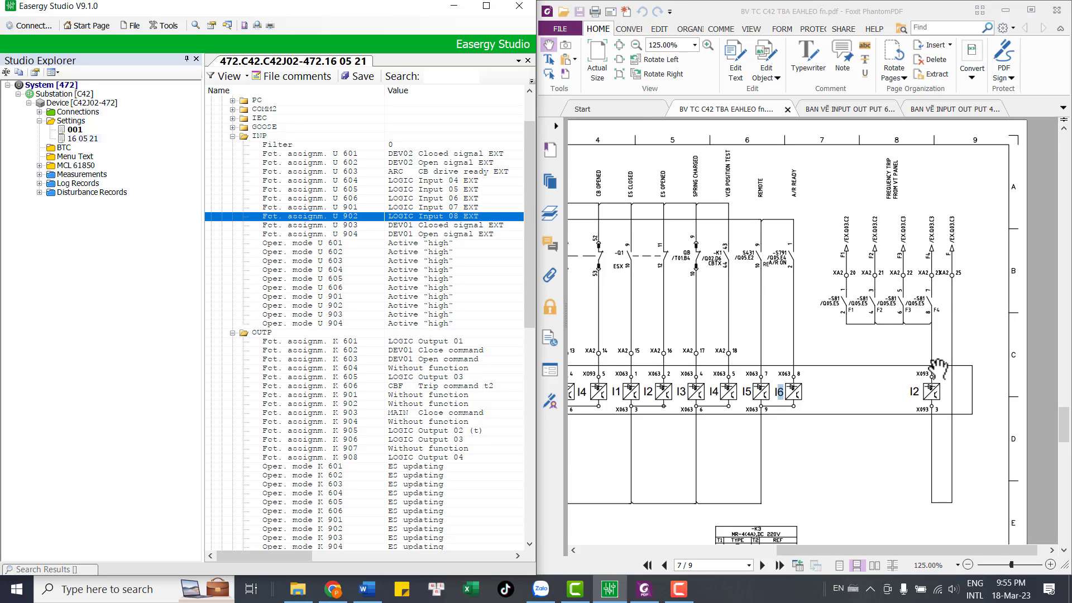
ctrl+scroll(938, 369, up, 1)
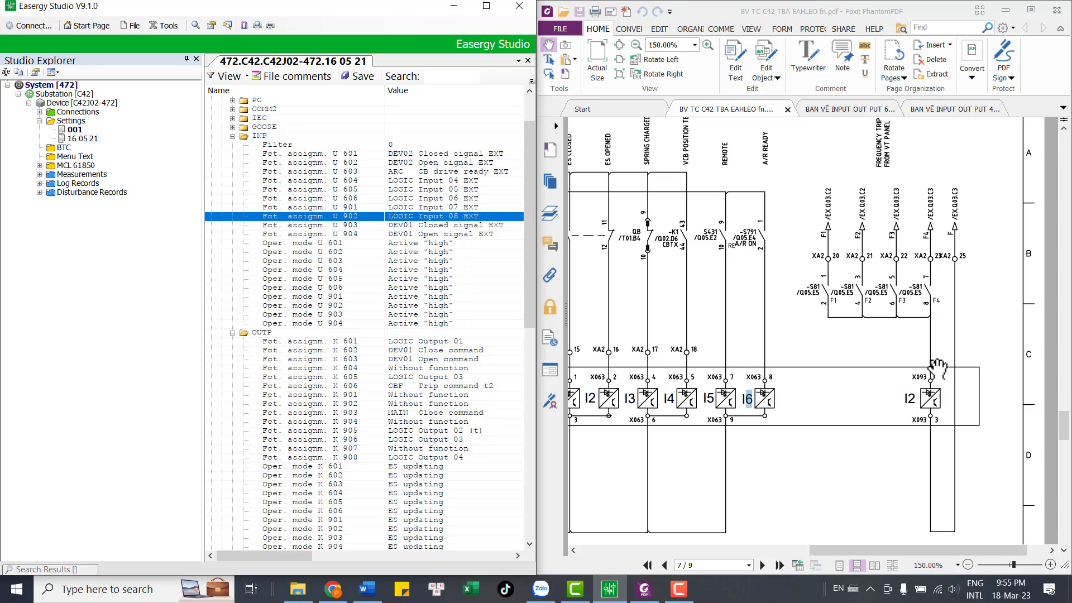
ctrl+scroll(938, 369, down, 1)
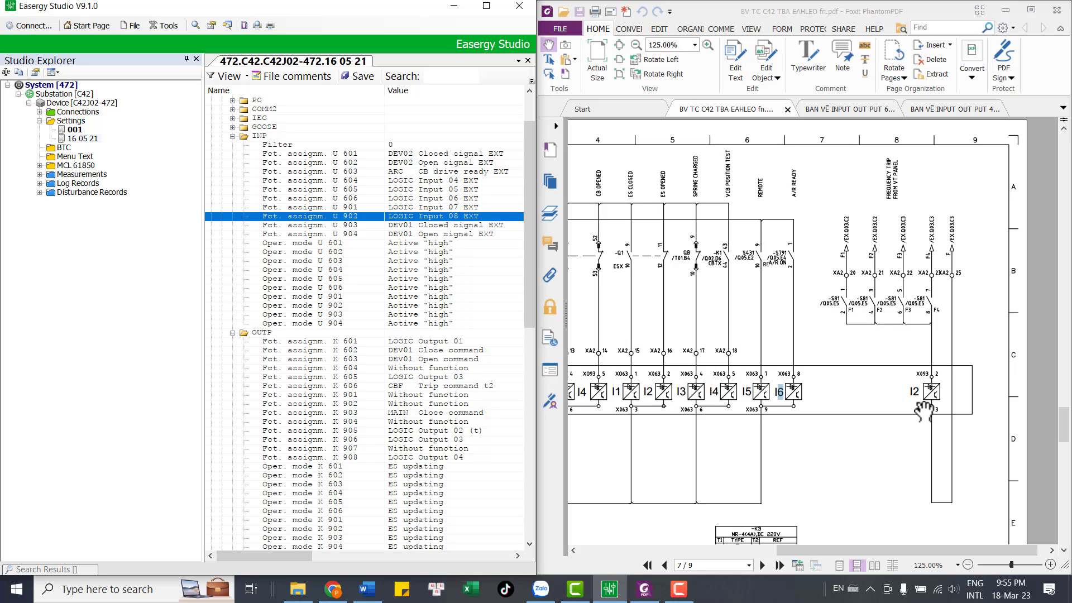
ctrl+scroll(926, 410, up, 2)
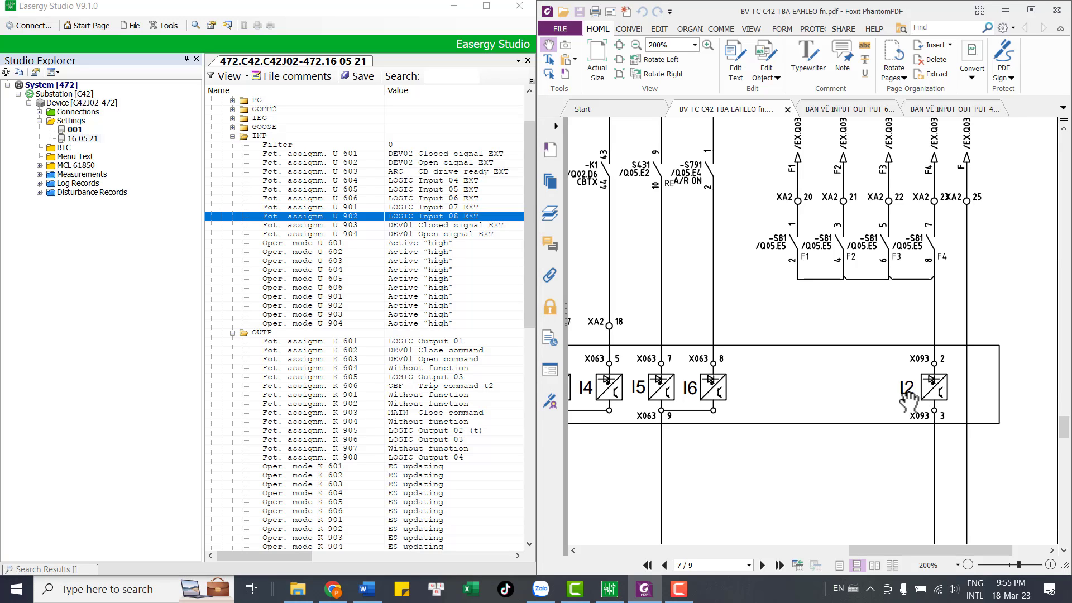
ctrl+scroll(906, 391, down, 2)
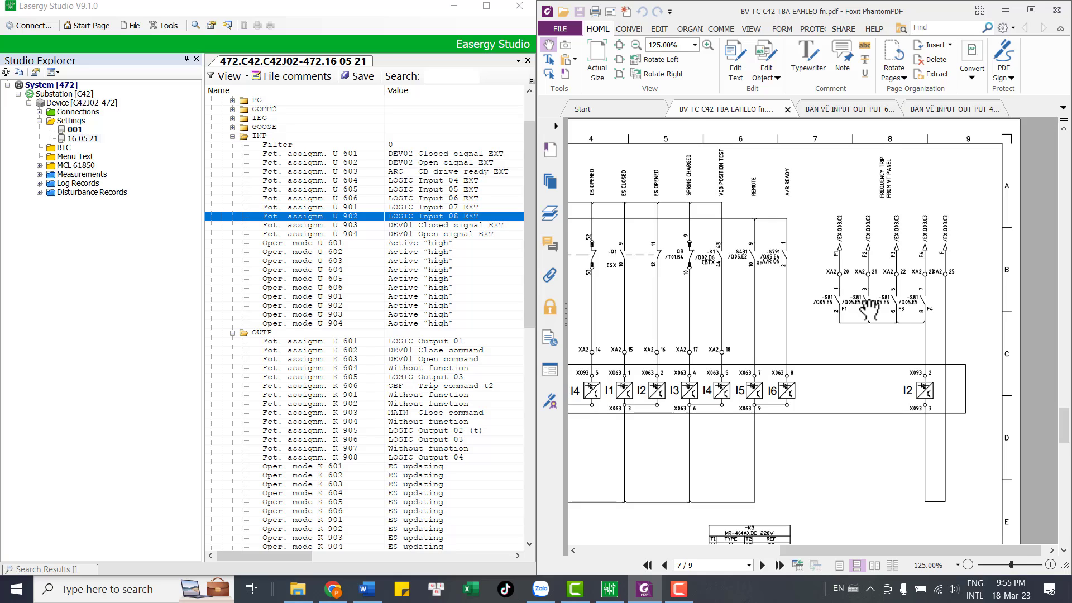
ctrl+scroll(870, 307, up, 1)
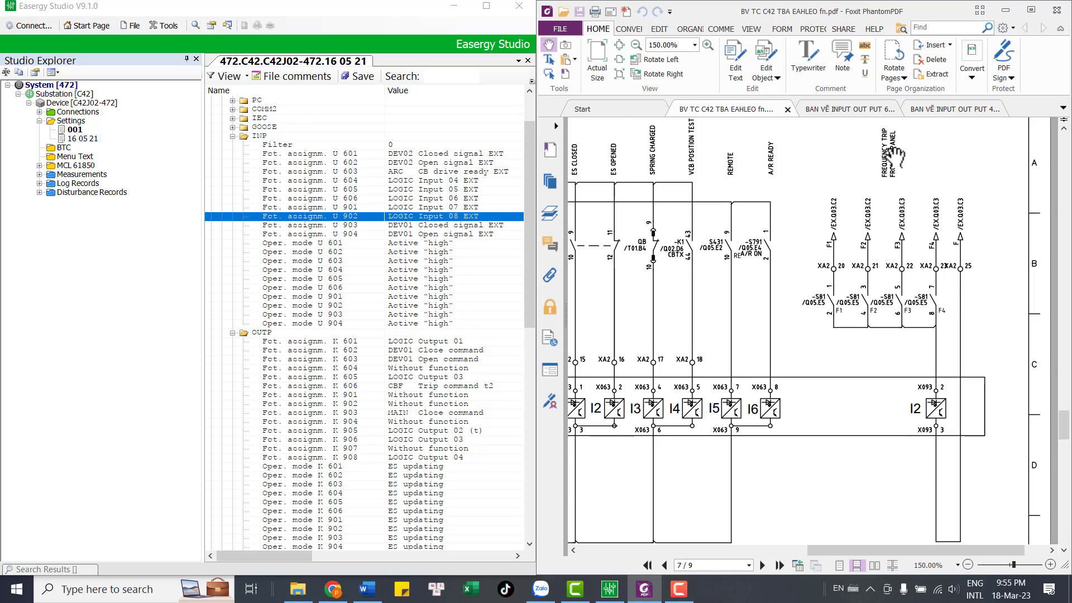
ctrl+scroll(896, 152, up, 1)
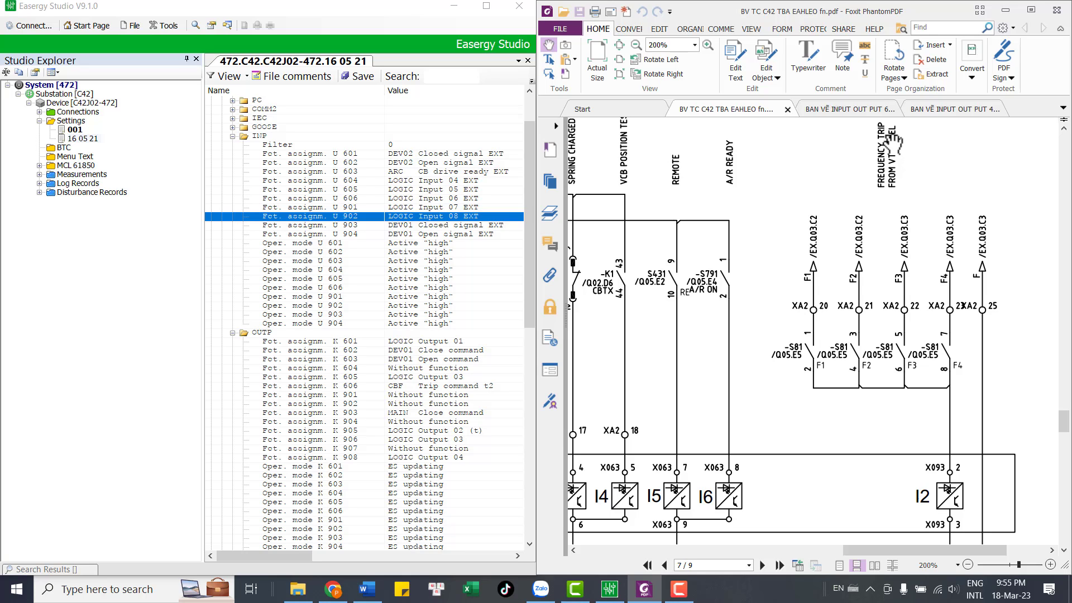
ctrl+scroll(896, 150, up, 1)
ctrl+scroll(900, 161, down, 1)
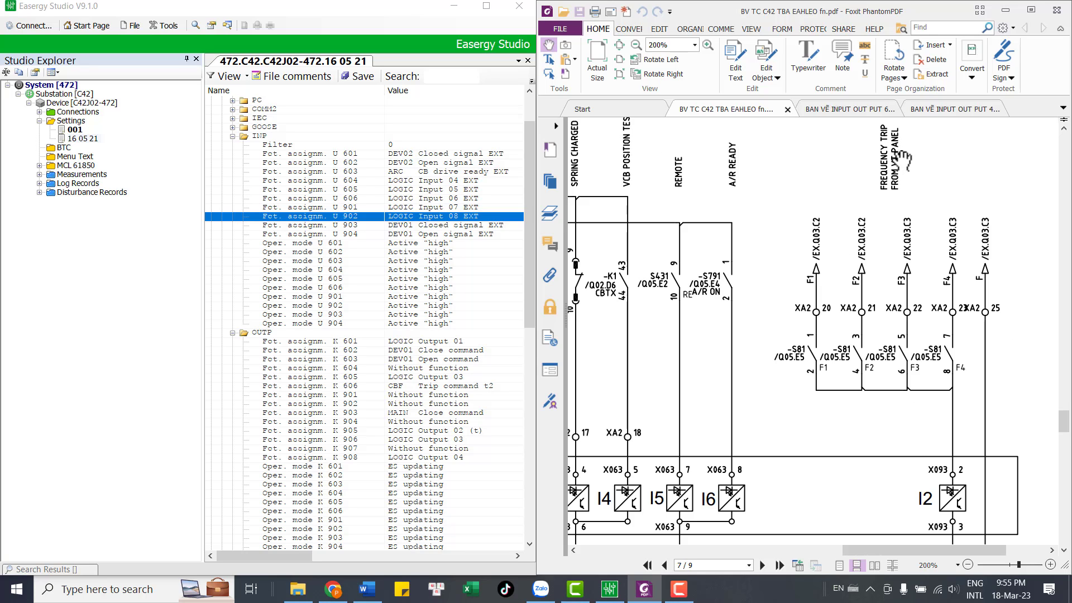
ctrl+scroll(900, 164, down, 2)
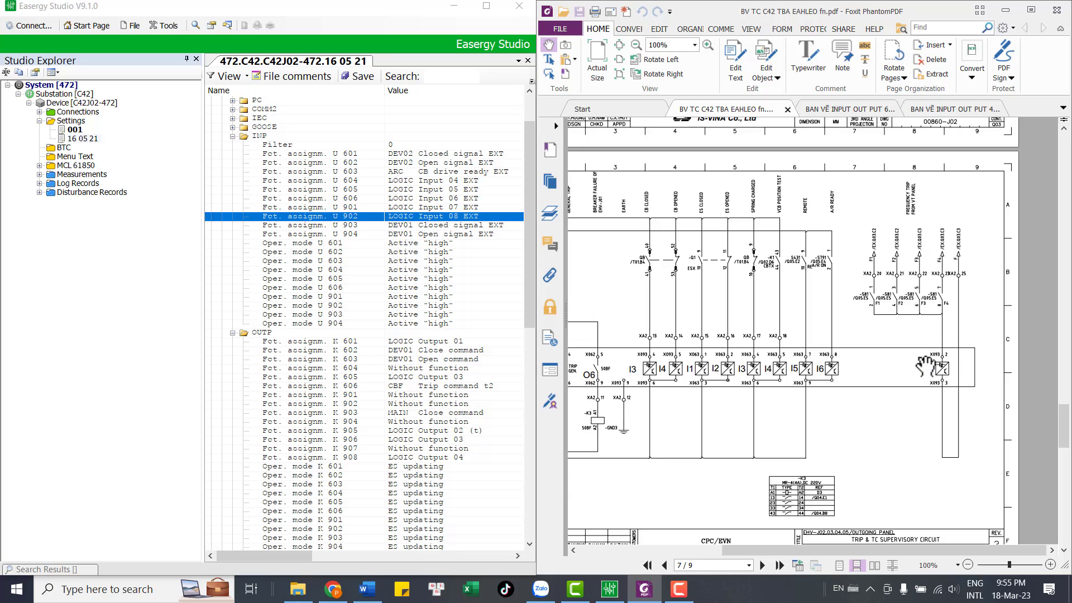
Match the U 903 and U 904 DEV01 signal assignments with the CB CLOSED and CB OPENED inputs I3 and I4 on X093.
click(363, 233)
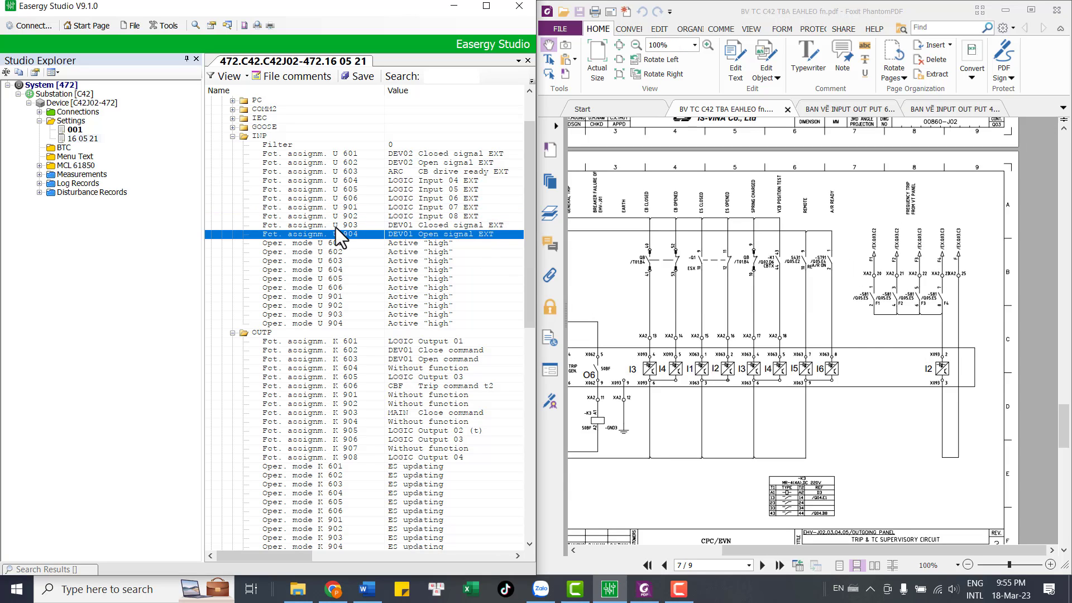
click(343, 226)
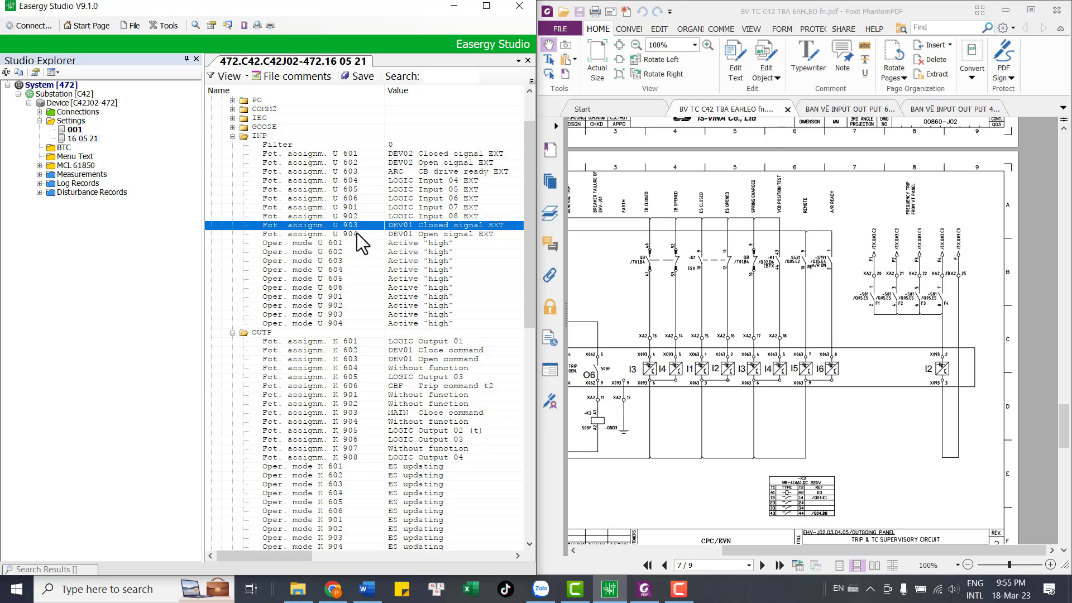
scroll(357, 232, up, 1)
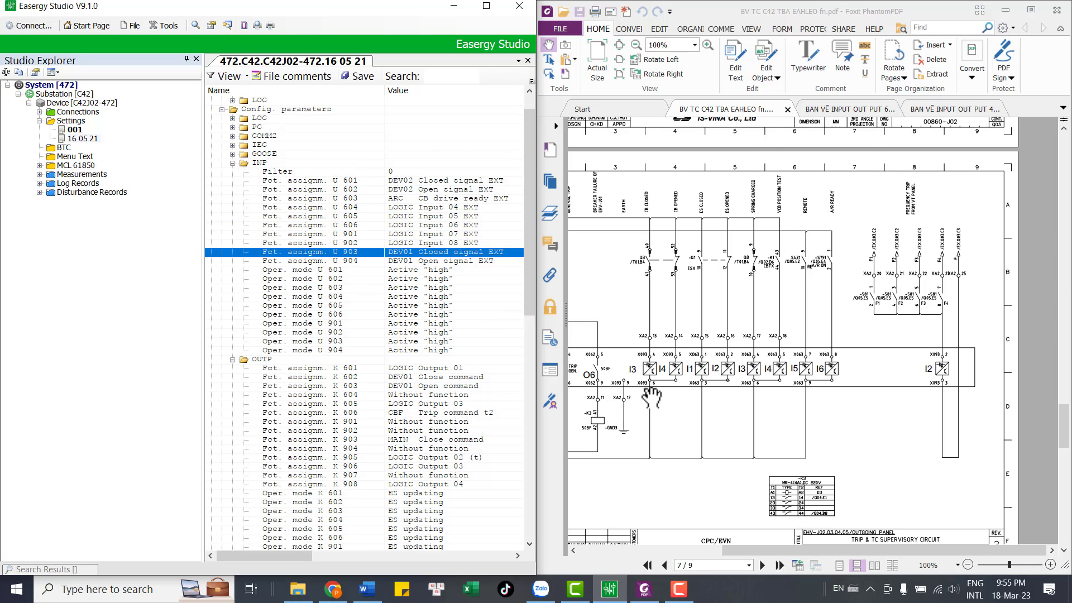
scroll(636, 370, up, 4)
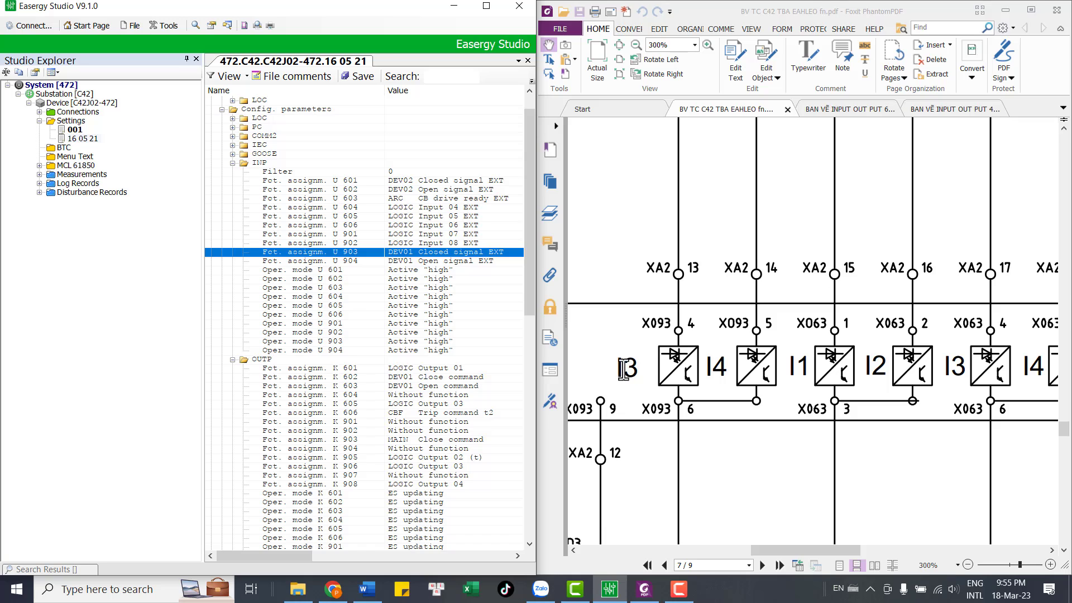
double_click(626, 369)
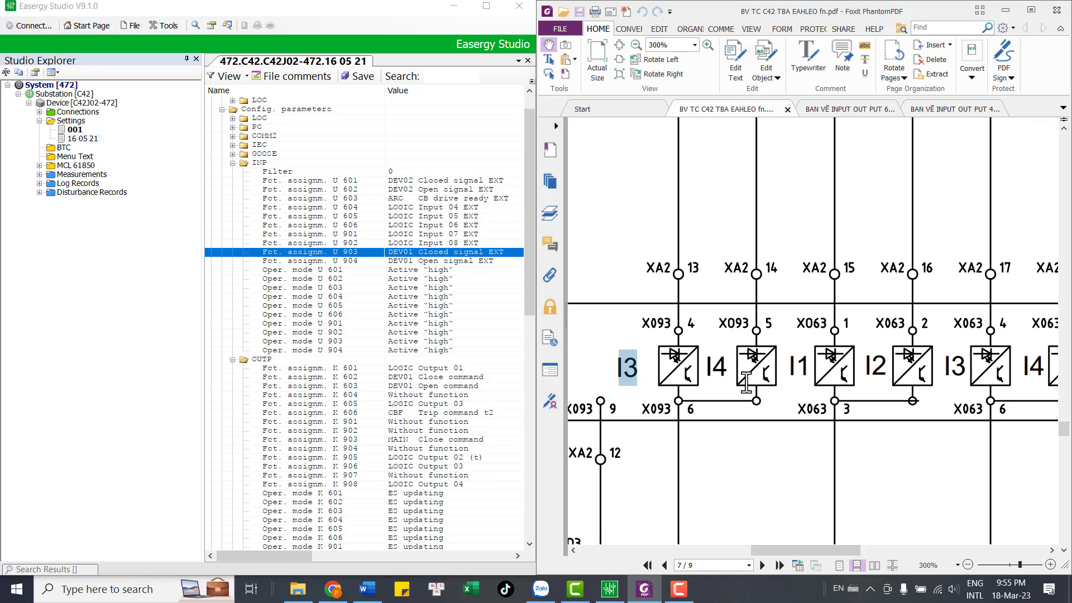
double_click(719, 367)
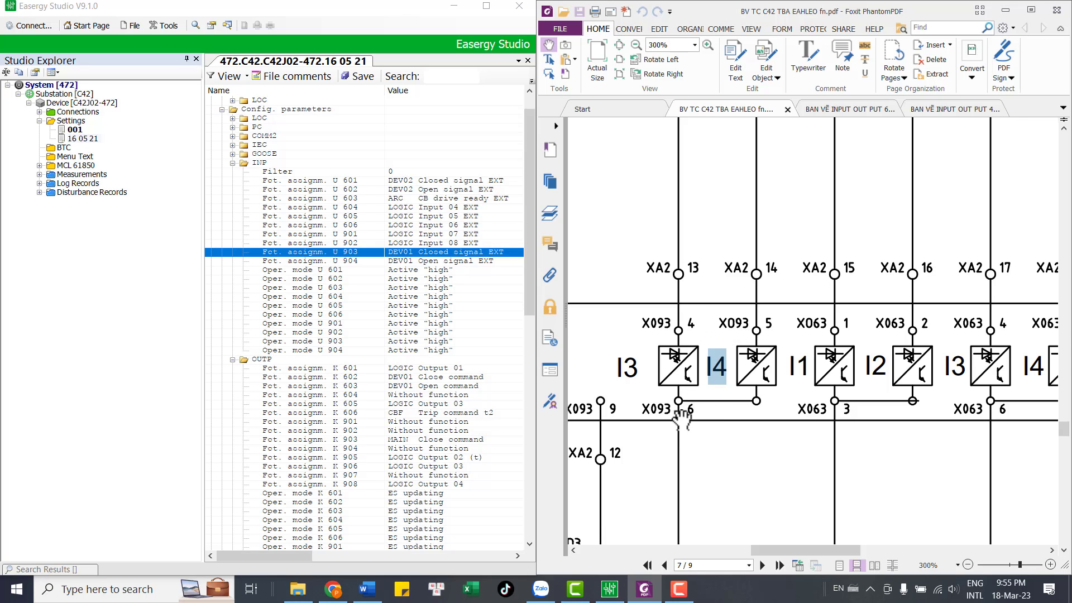
ctrl+scroll(781, 405, down, 2)
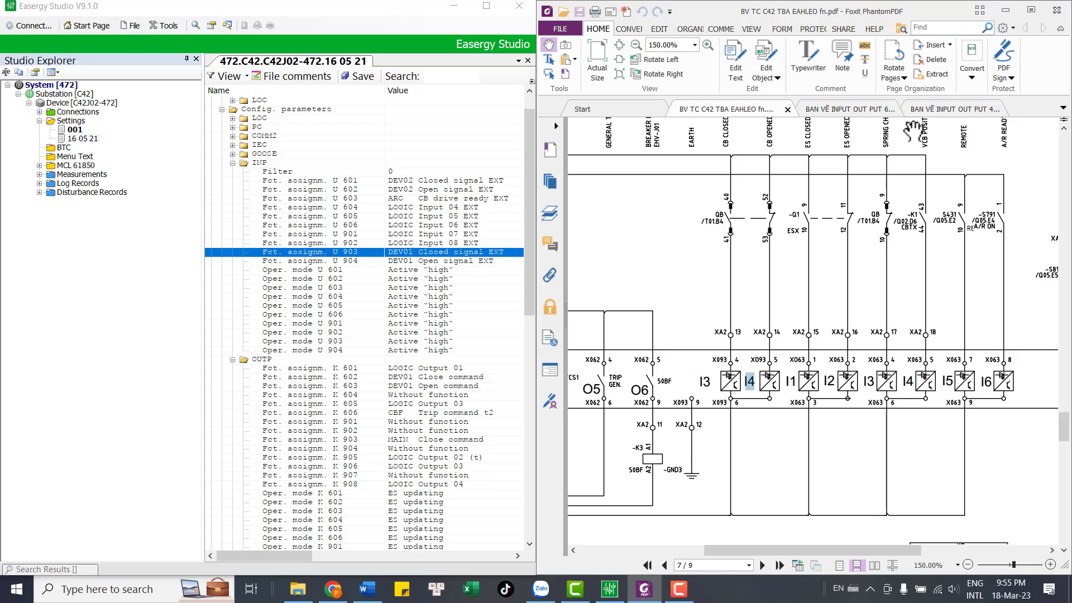
Examine the signal input terminals U_01 to U_04 of the Type V power supply module in the 4IN 8OUT drawing.
click(963, 110)
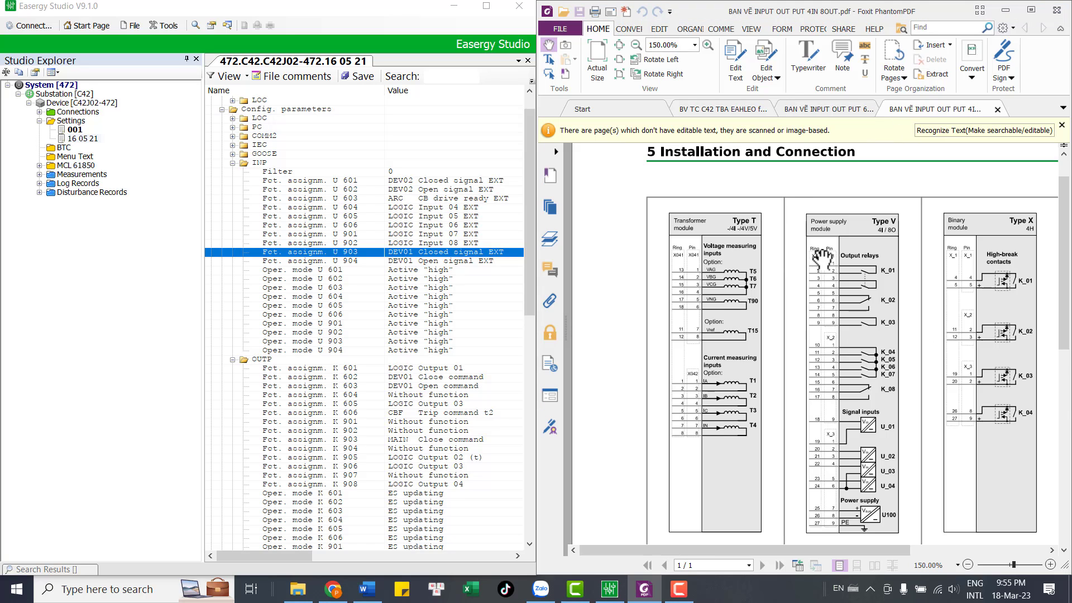
ctrl+scroll(885, 220, up, 1)
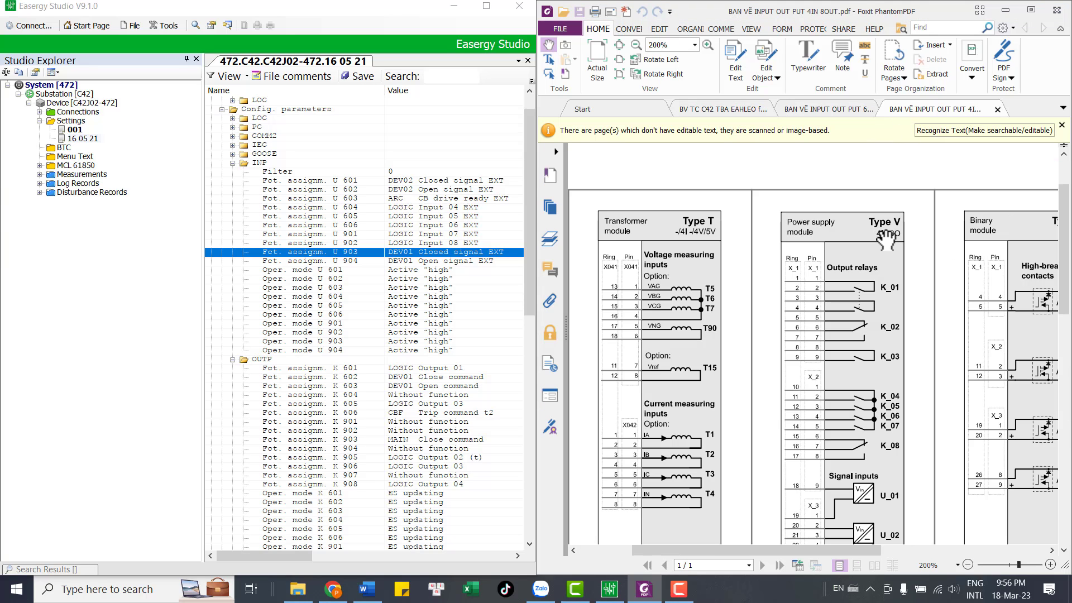
ctrl+scroll(888, 239, down, 1)
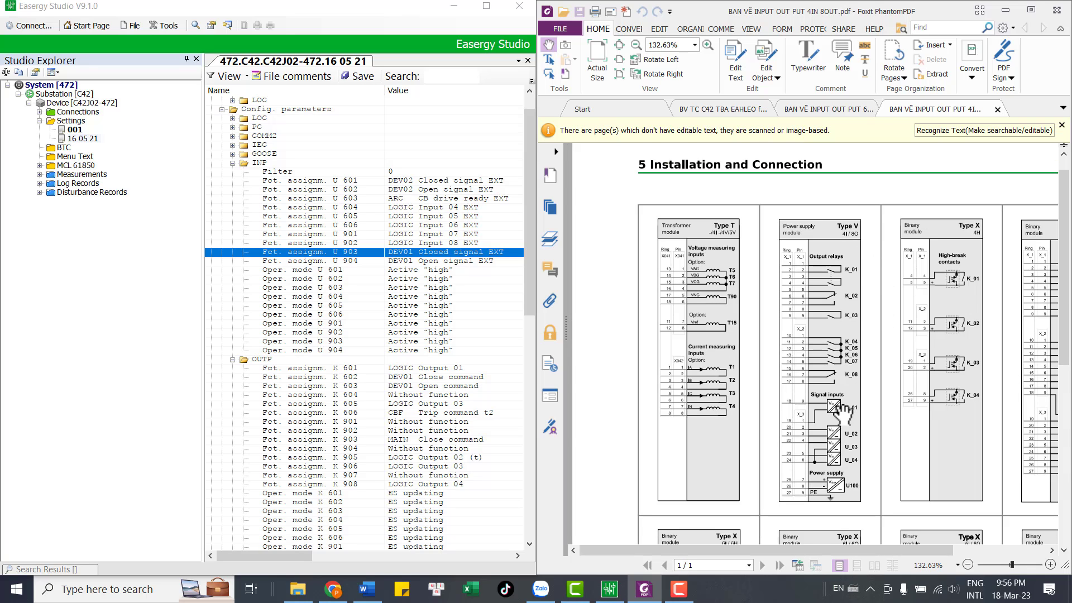
ctrl+scroll(834, 471, up, 1)
ctrl+scroll(834, 472, up, 1)
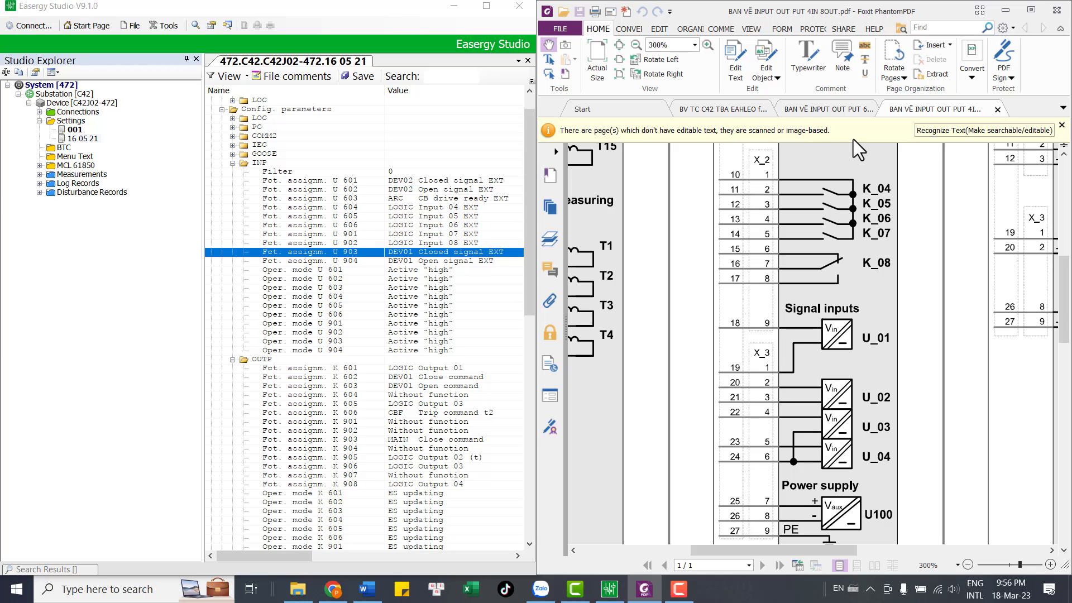
click(733, 108)
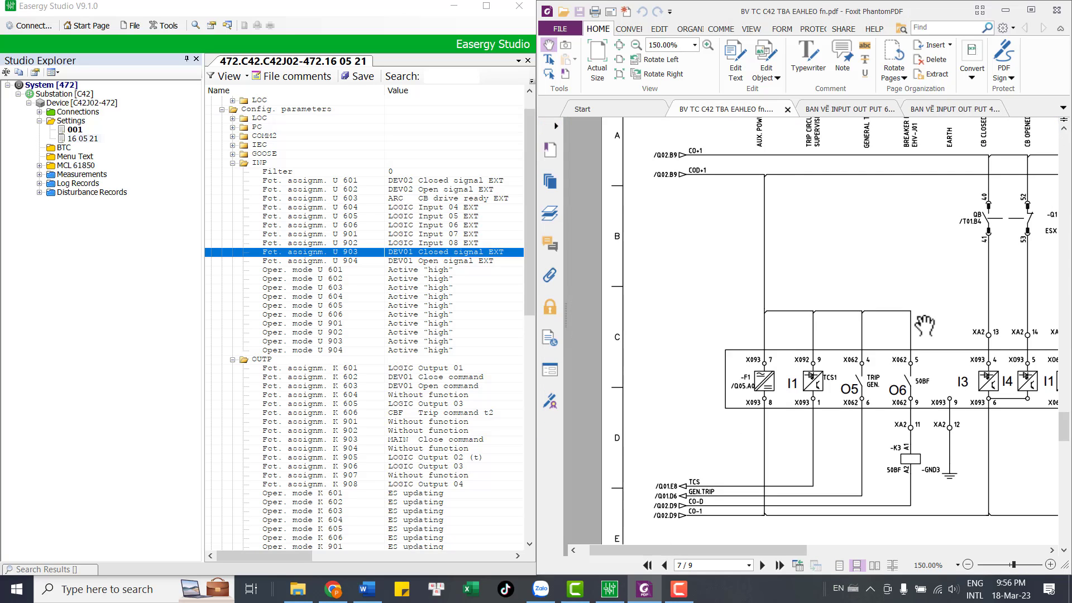
click(946, 111)
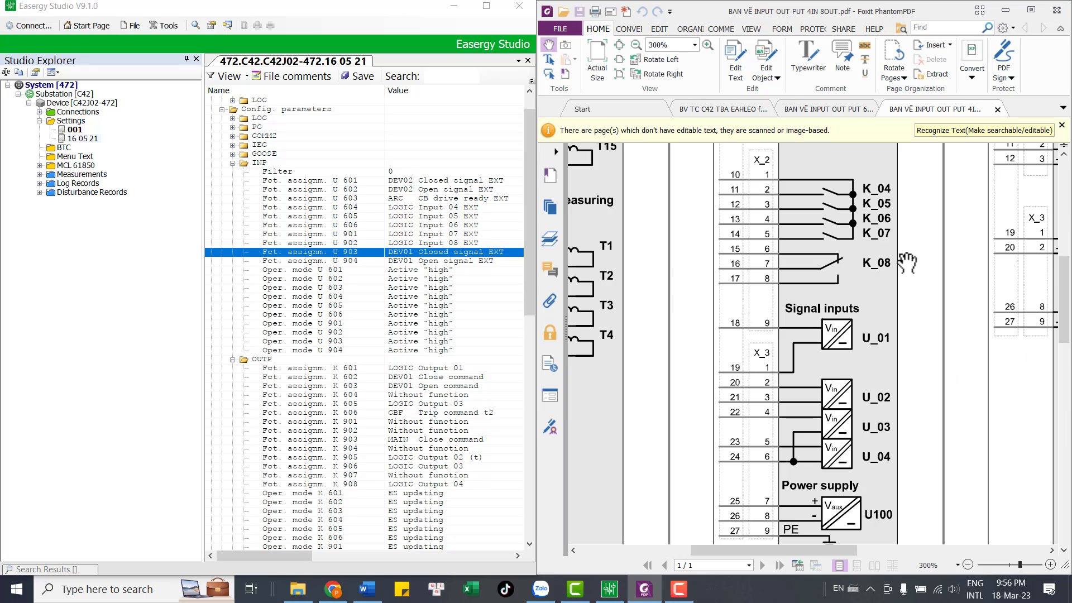
scroll(782, 443, down, 2)
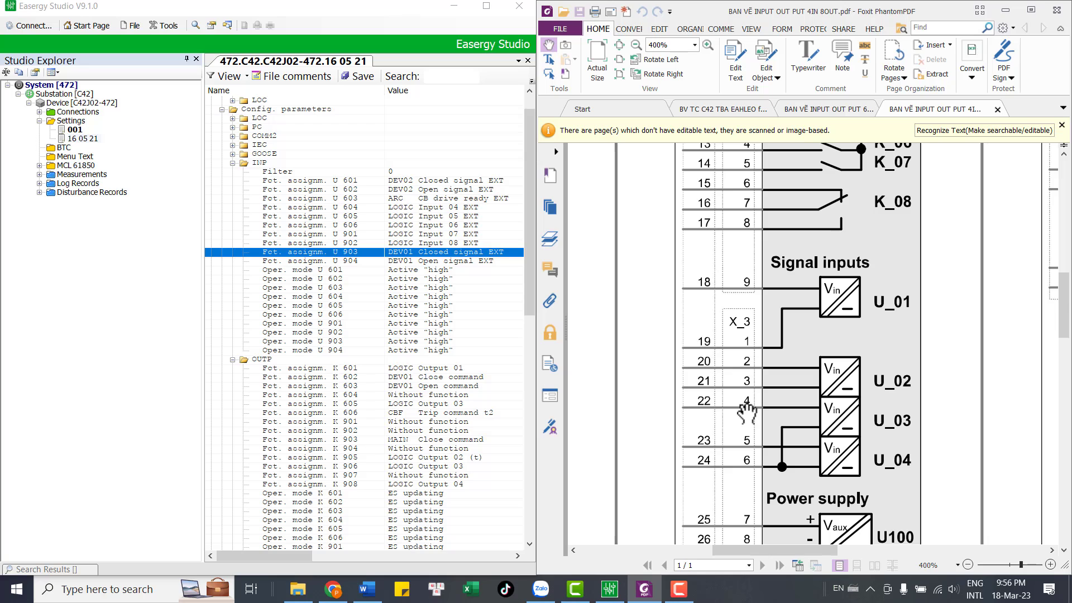
Return to the C42 wiring drawing and compare the I3 and I4 terminals on X093 with the Type V module's signal inputs.
click(825, 109)
click(742, 109)
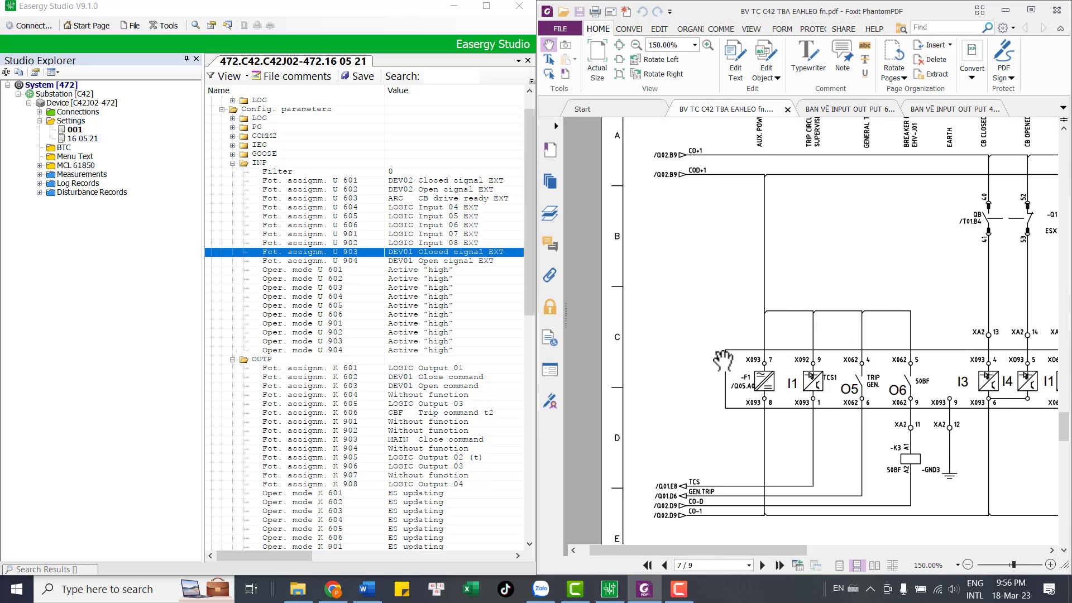
scroll(902, 413, up, 2)
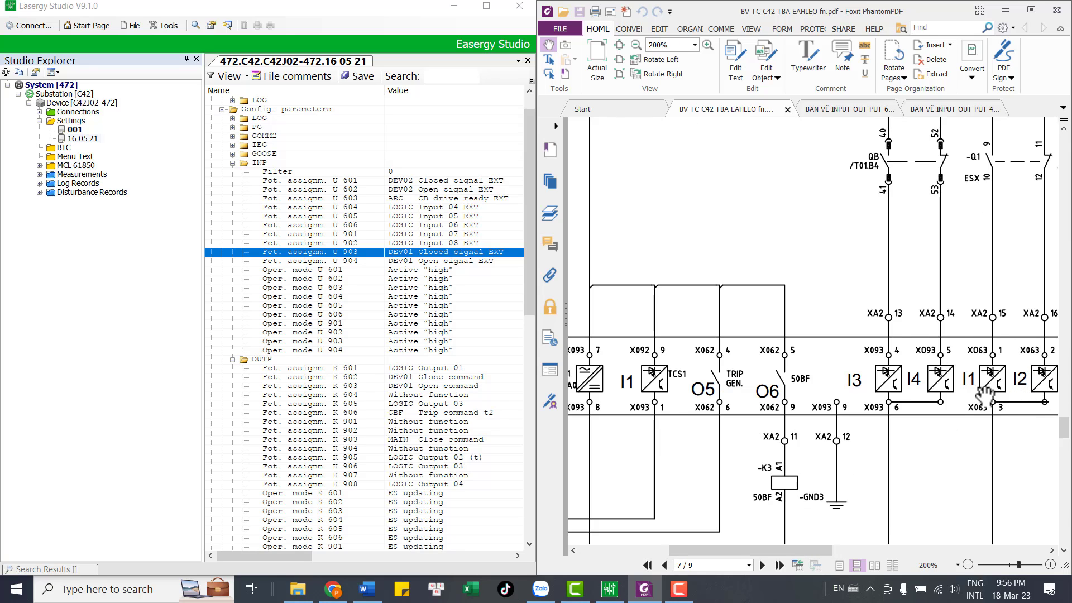
Compare the U 903 and U 904 DEV01 signal assignments with inputs I3 and I4 on X093 in the wiring drawing.
scroll(984, 395, up, 2)
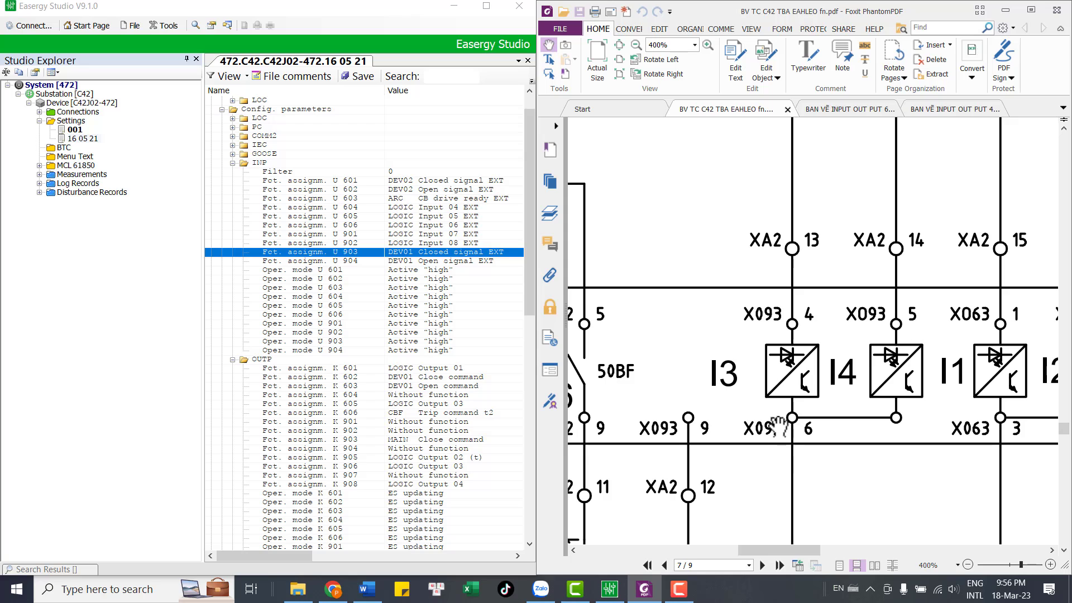
scroll(779, 427, down, 3)
scroll(894, 402, down, 1)
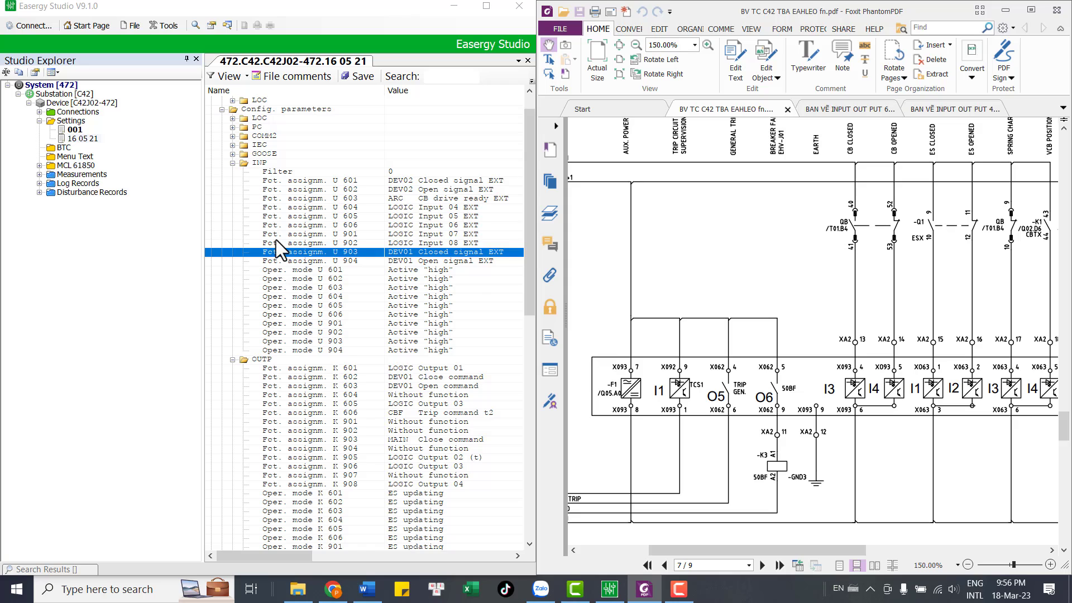
click(394, 260)
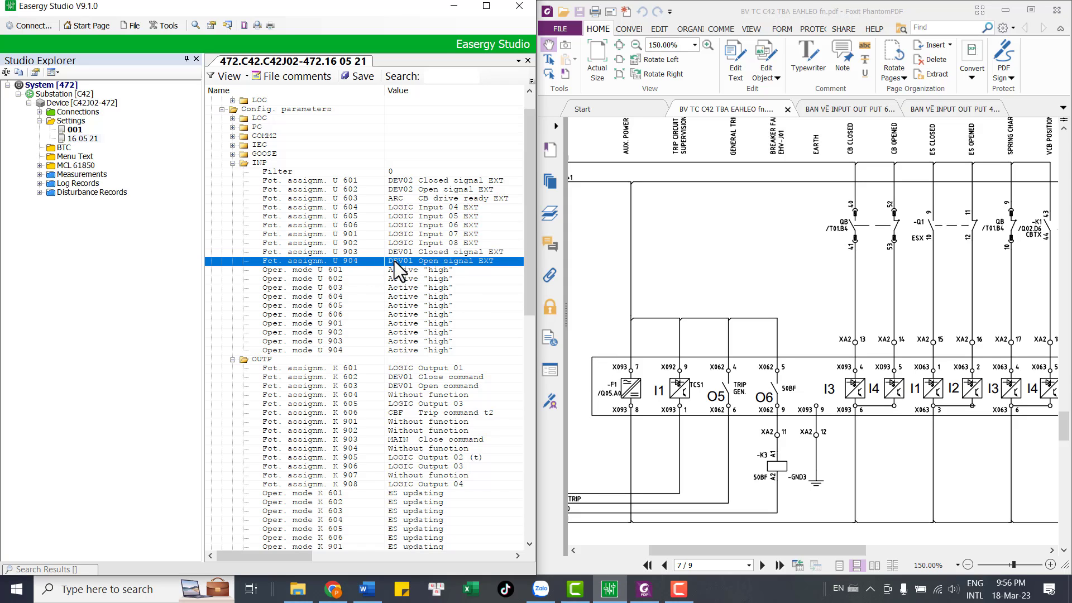
click(396, 253)
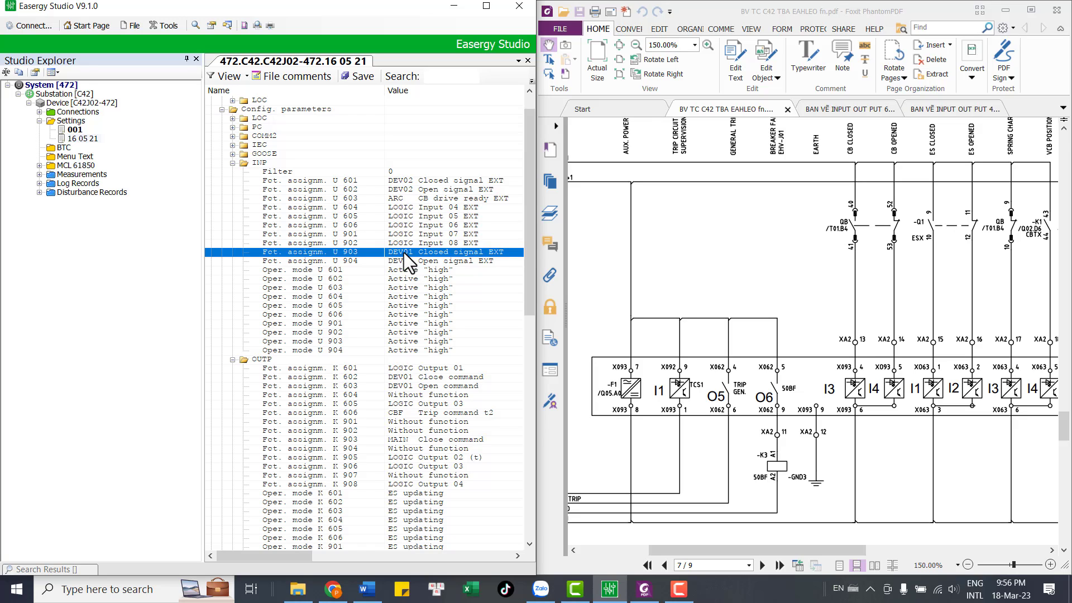
key(Down)
click(345, 253)
click(352, 262)
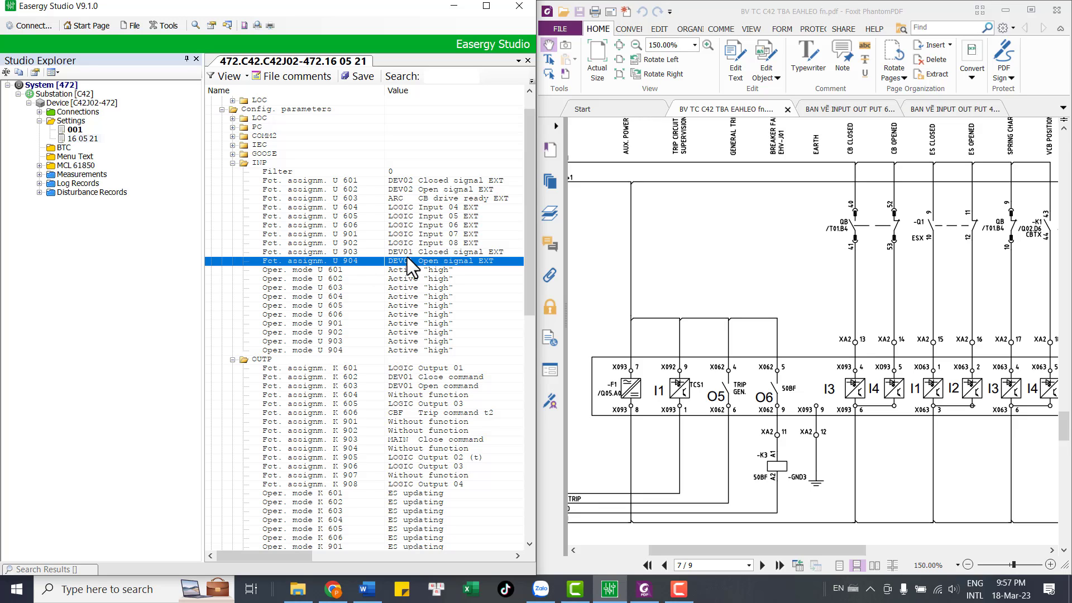
Inspect the available operating mode options for U 601 without changing the setting, and check the U 602 operating mode.
scroll(407, 257, down, 1)
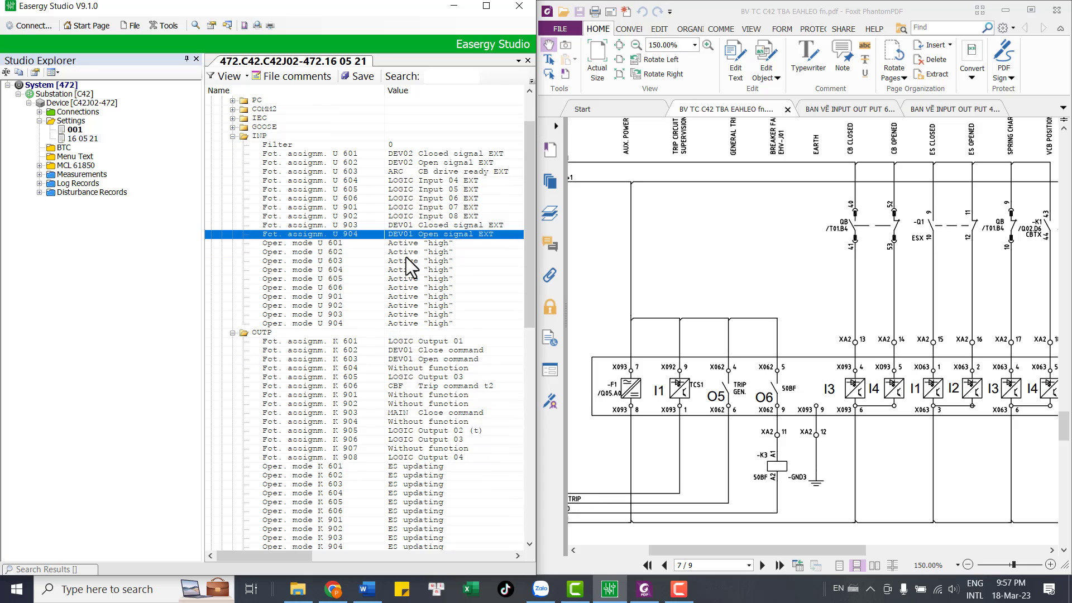
click(440, 245)
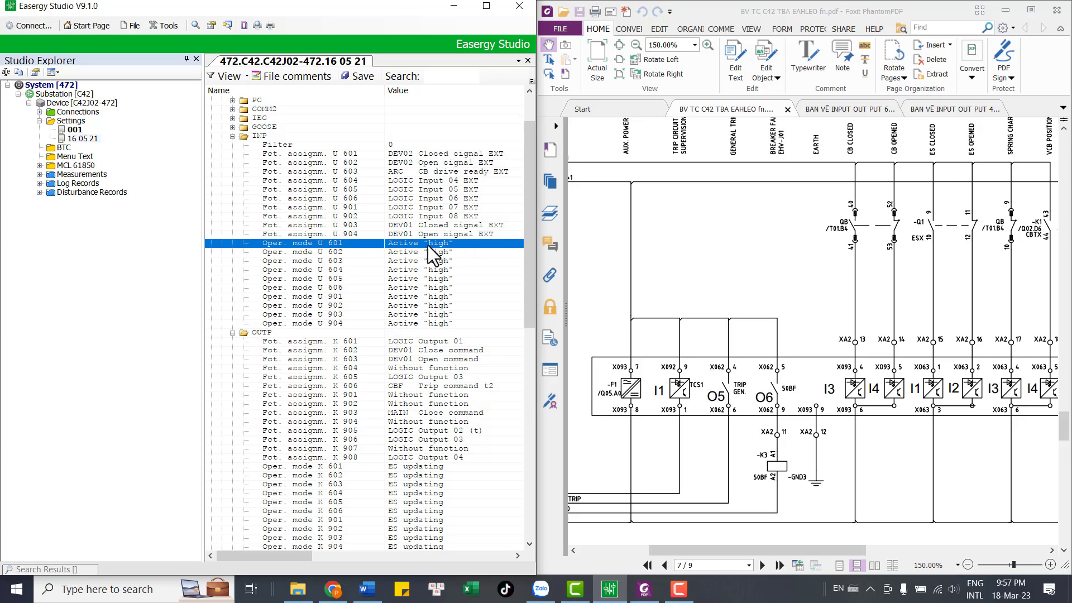
double_click(443, 243)
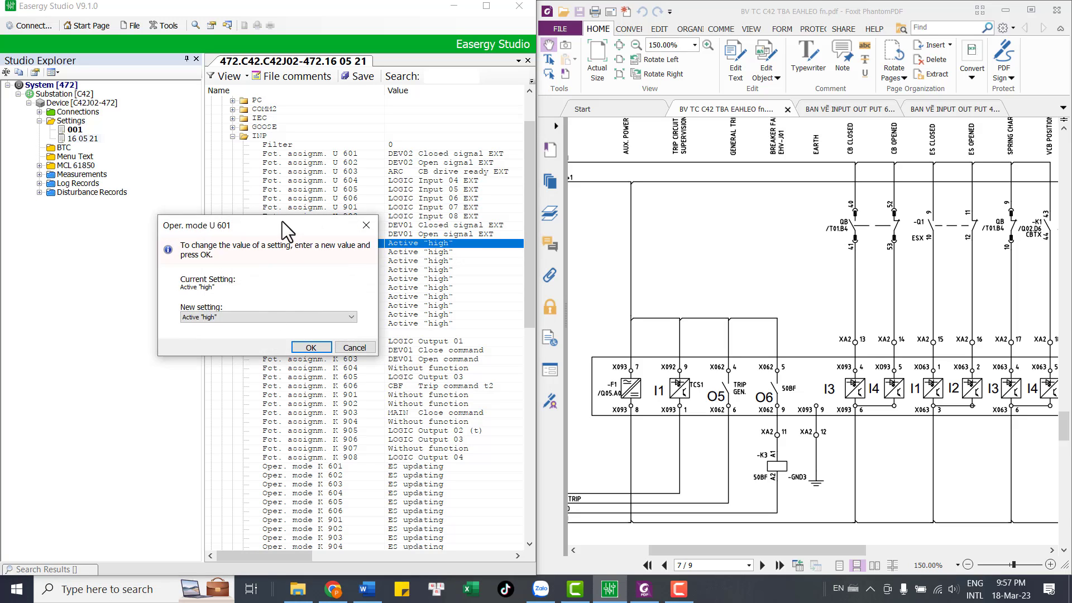
drag(283, 221, 252, 278)
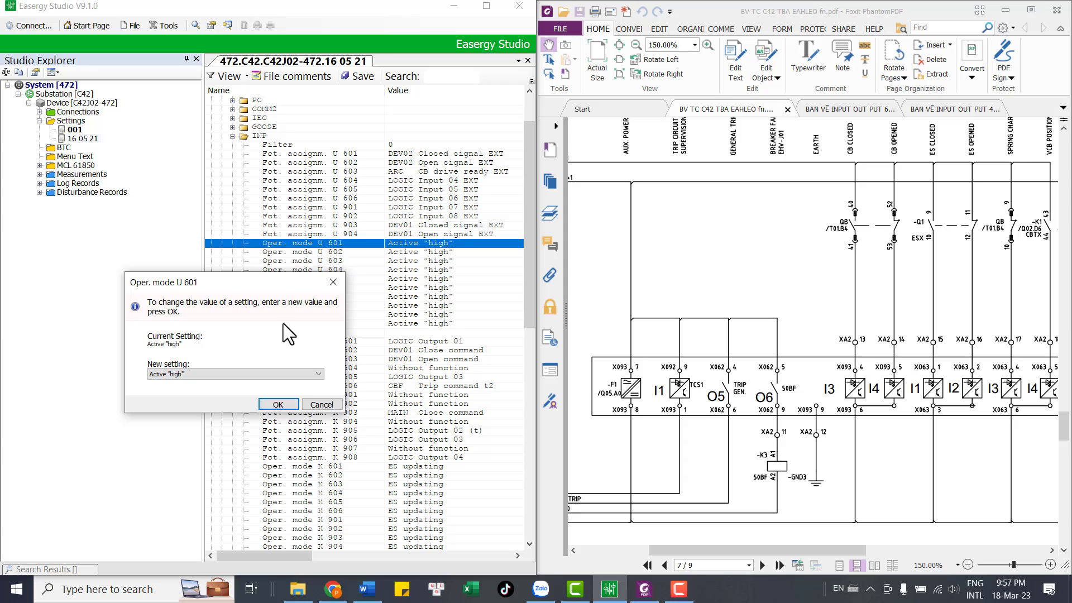
click(279, 373)
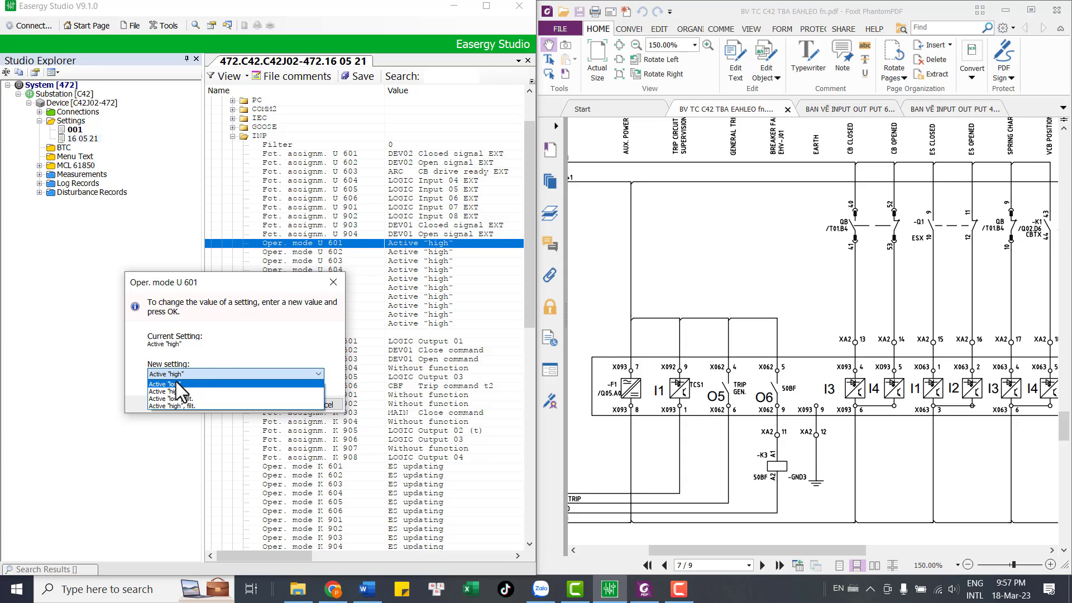
click(332, 283)
click(330, 284)
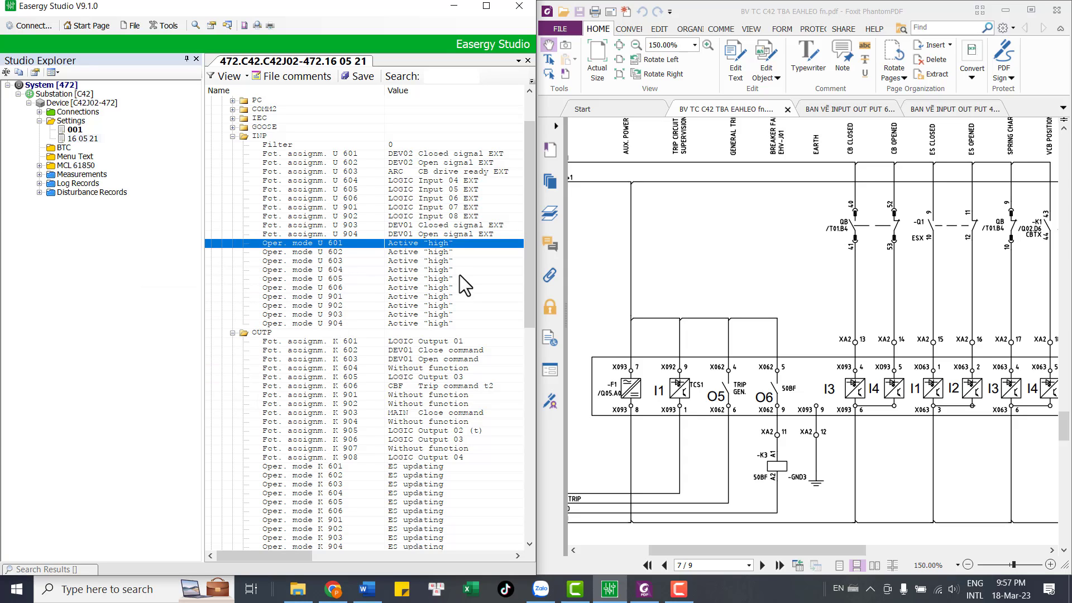
click(450, 255)
click(440, 246)
click(438, 252)
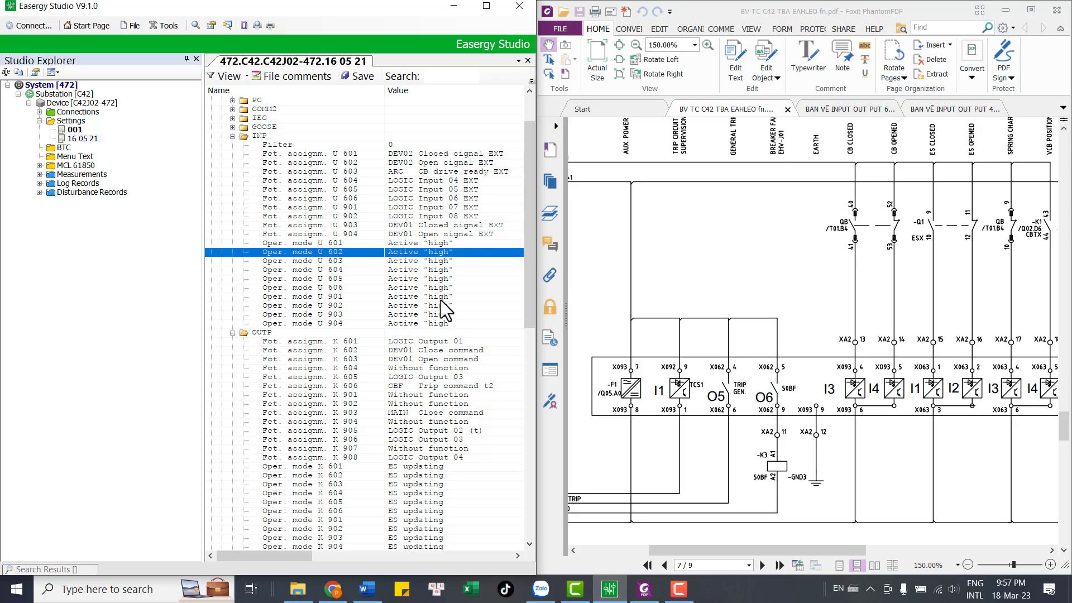
Review the INP function assignments from U 604 through U 904 one by one.
scroll(481, 263, down, 1)
scroll(474, 265, up, 1)
click(447, 197)
click(431, 183)
click(437, 187)
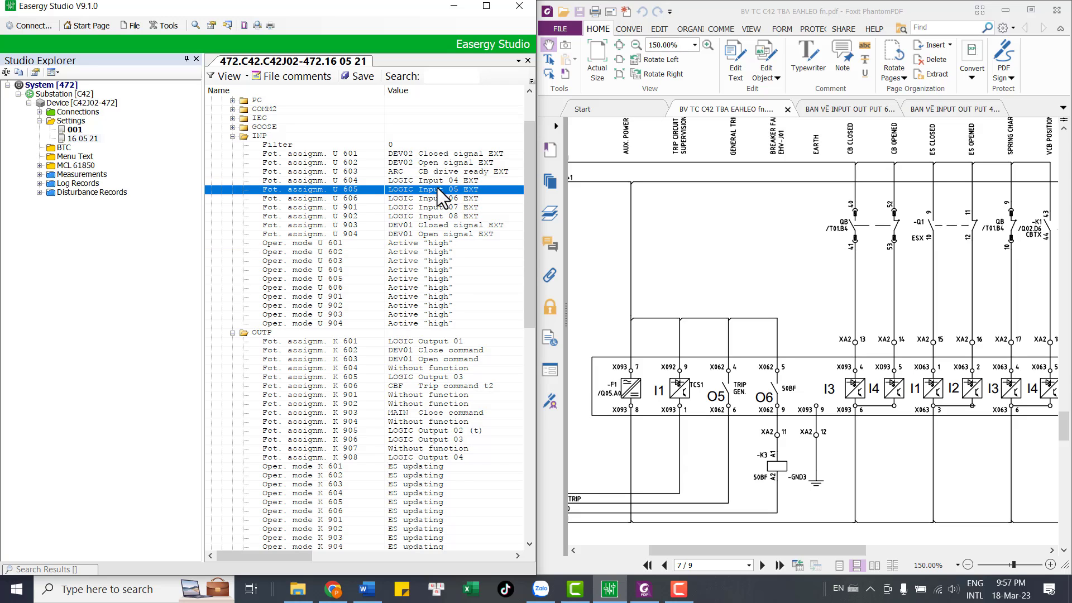
click(440, 182)
click(442, 190)
click(444, 199)
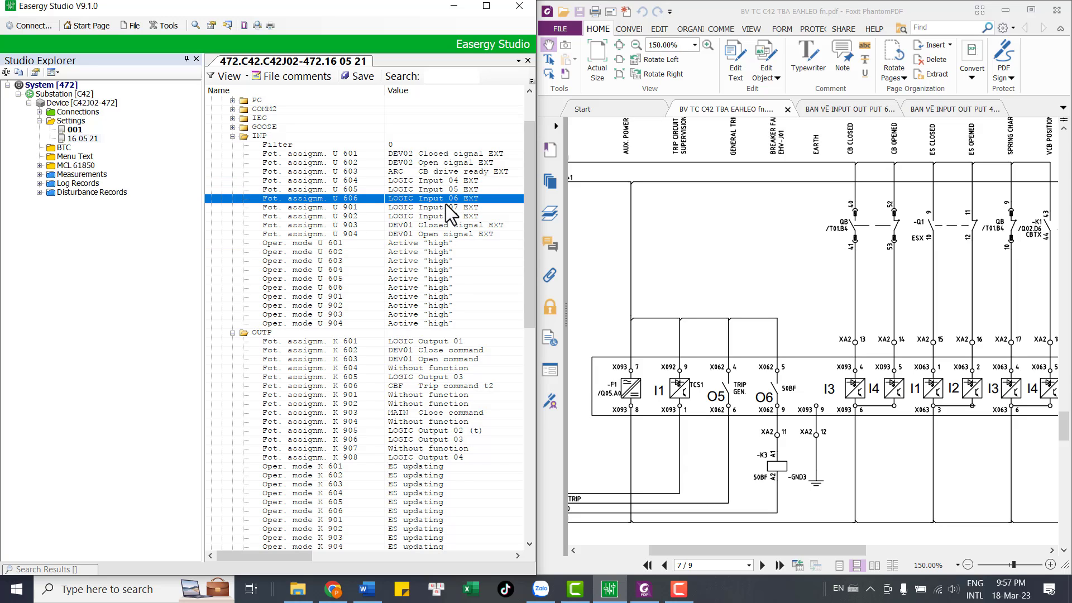
click(446, 207)
click(447, 216)
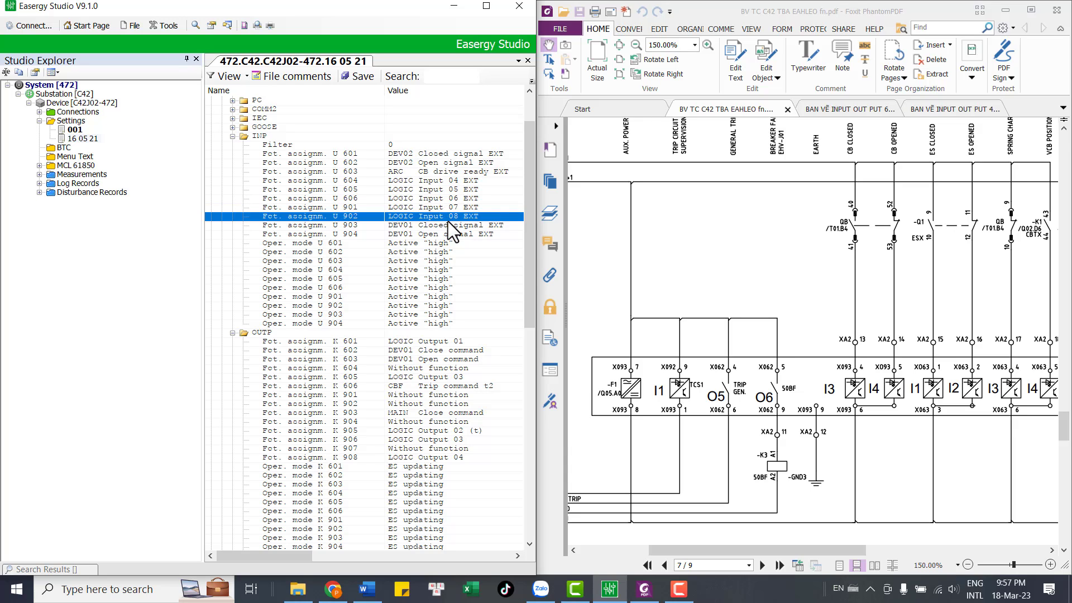
click(448, 224)
click(438, 233)
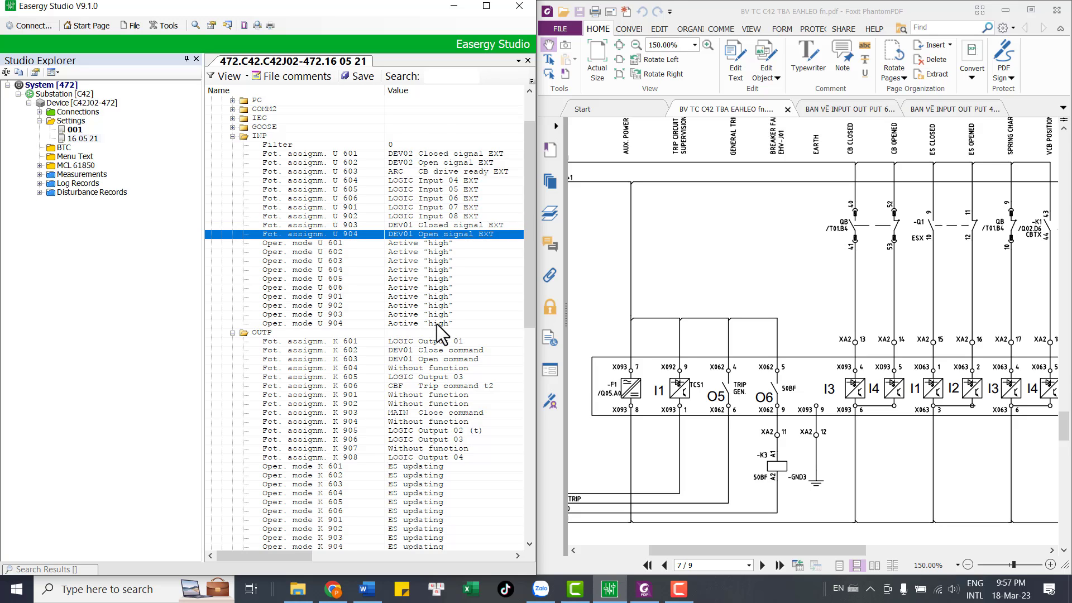
Examine the OUTP function assignments of K 601, K 602 and K 603.
scroll(437, 323, down, 3)
scroll(394, 274, down, 2)
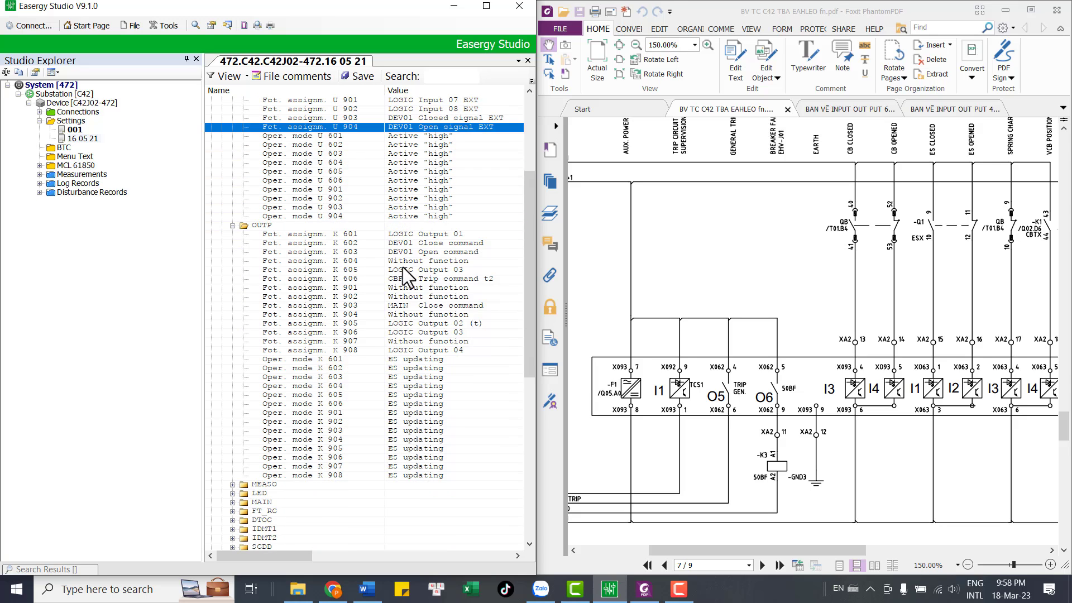
click(423, 225)
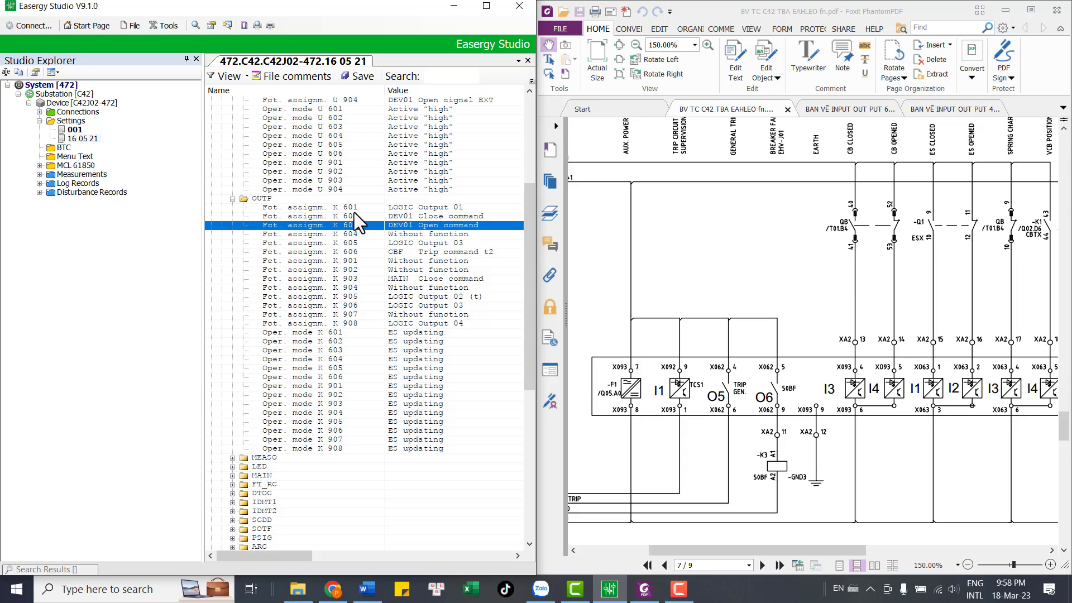
click(354, 212)
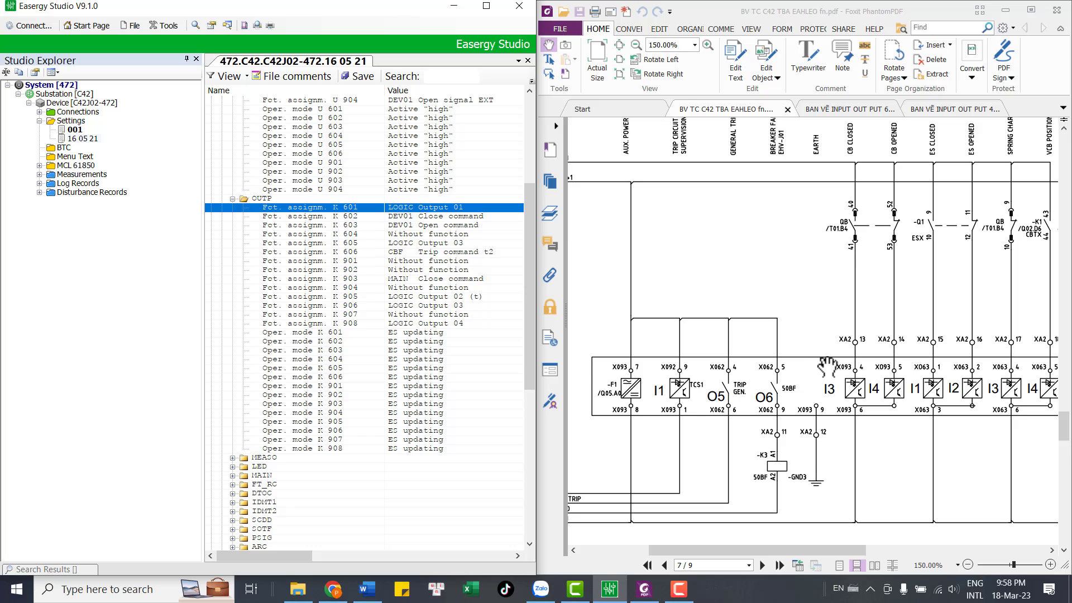
click(414, 214)
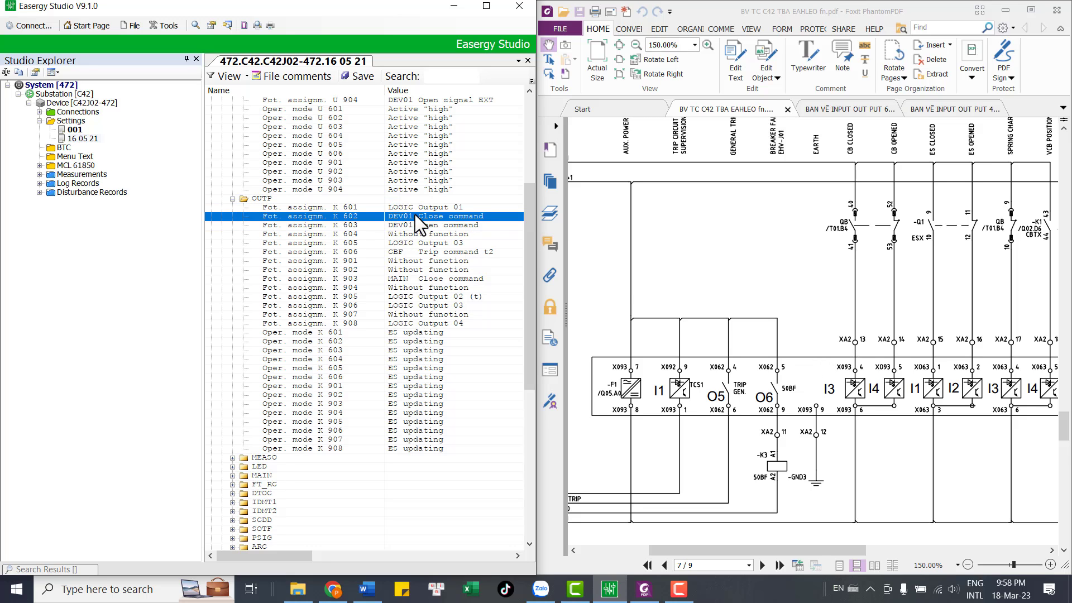
Find the VCB close and open circuit on page 5 of the C42 drawing and examine the O1 contact on X061.
scroll(651, 360, down, 3)
scroll(691, 385, up, 15)
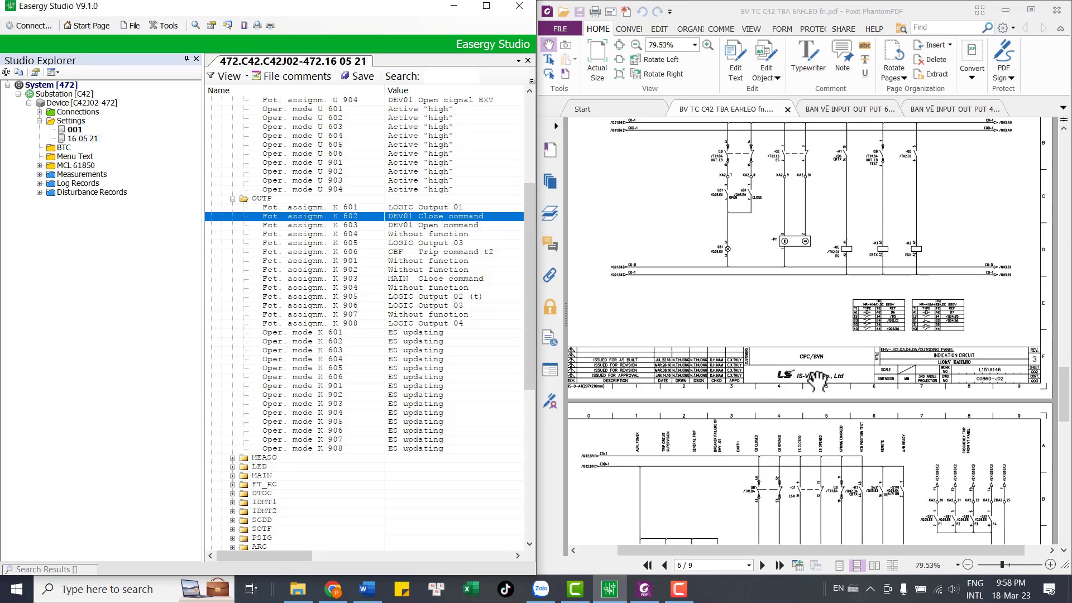
scroll(687, 285, up, 6)
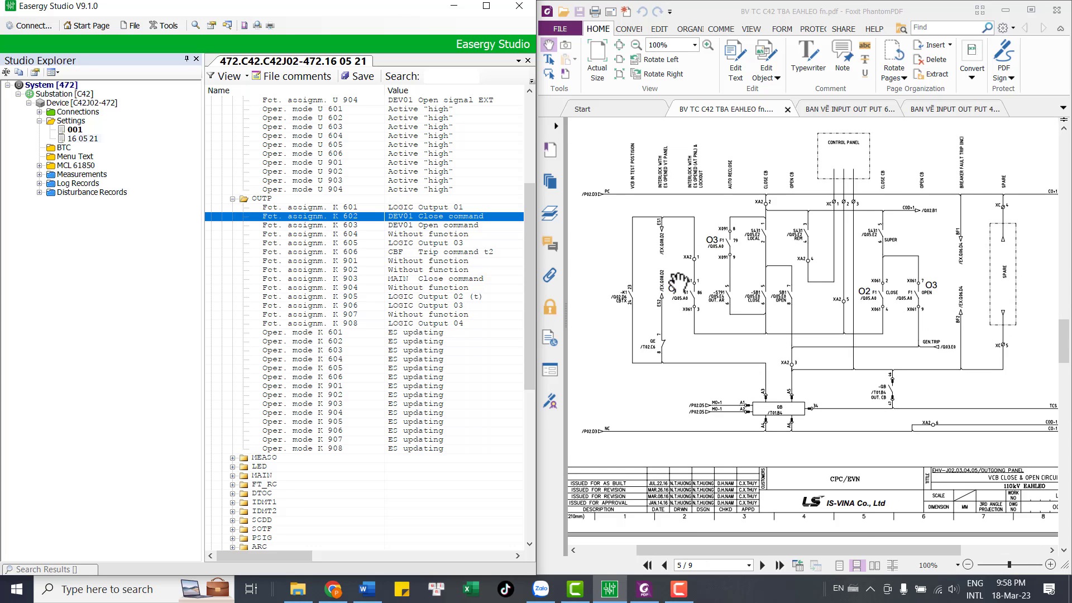
scroll(687, 303, down, 2)
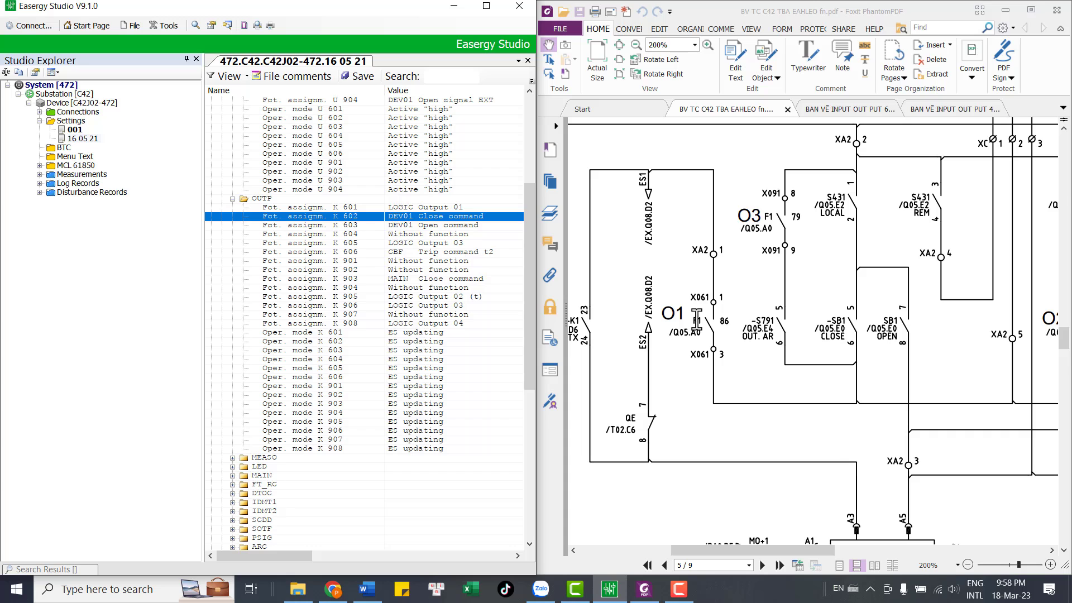
scroll(694, 319, down, 1)
scroll(705, 178, up, 2)
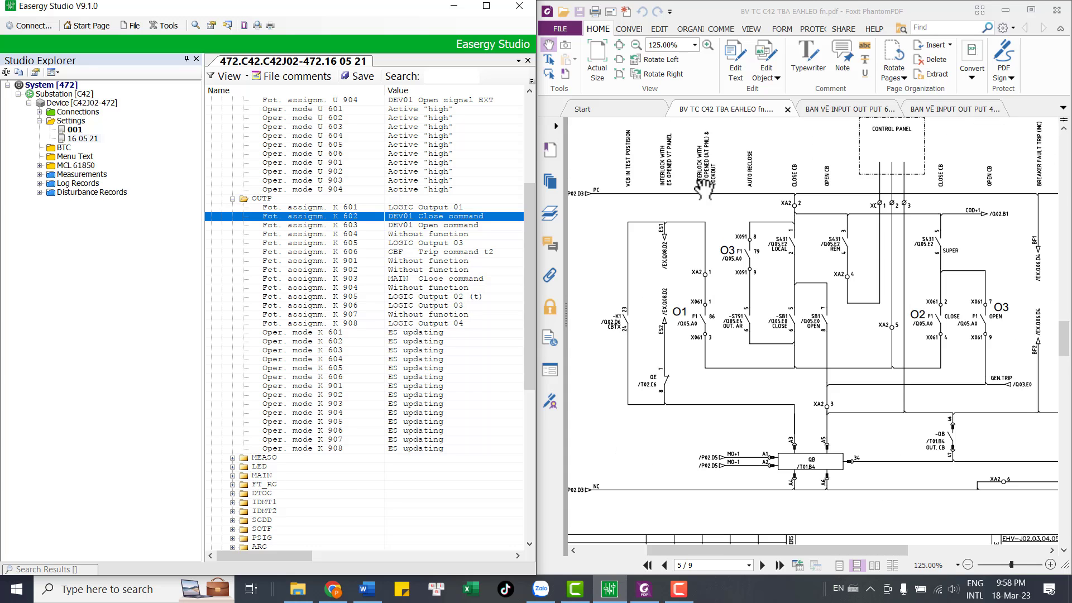
scroll(704, 174, down, 2)
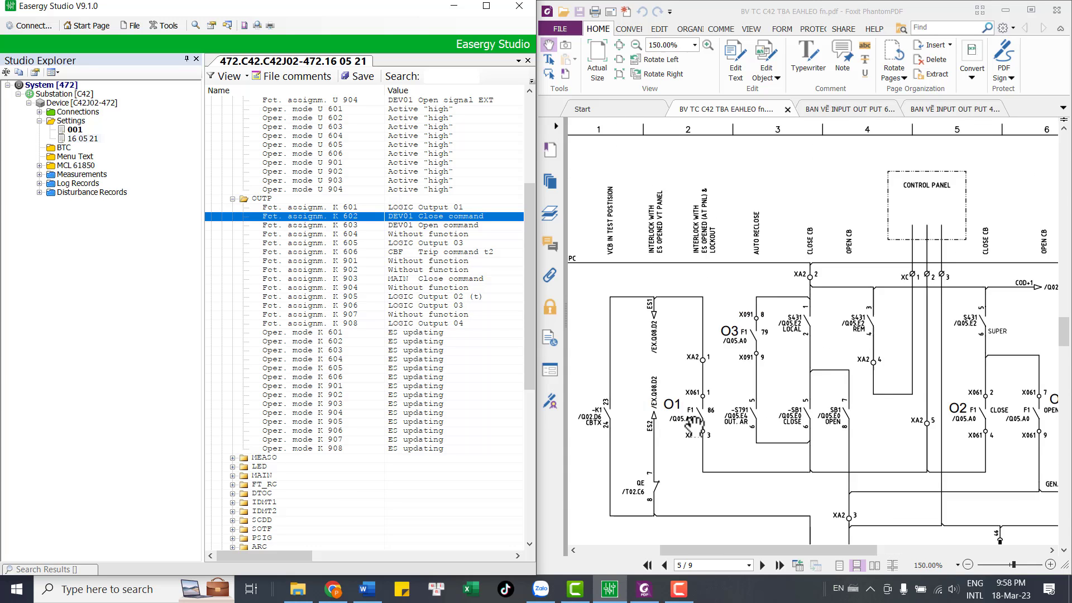
Compare the K 601 and K 602 output assignments with contacts O1 and O2 in the close and open circuit.
click(399, 208)
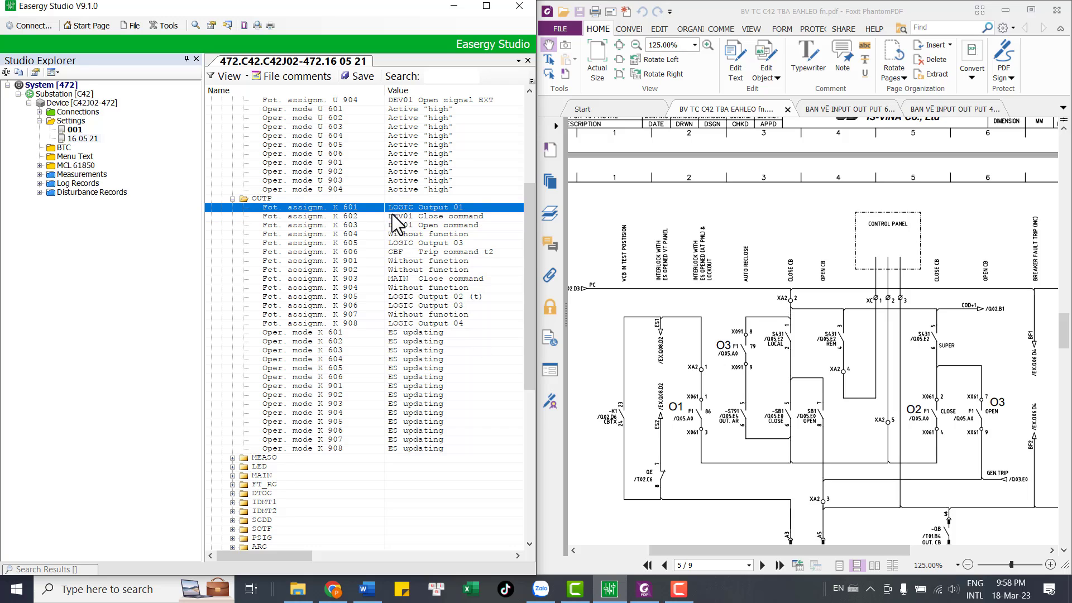
click(413, 216)
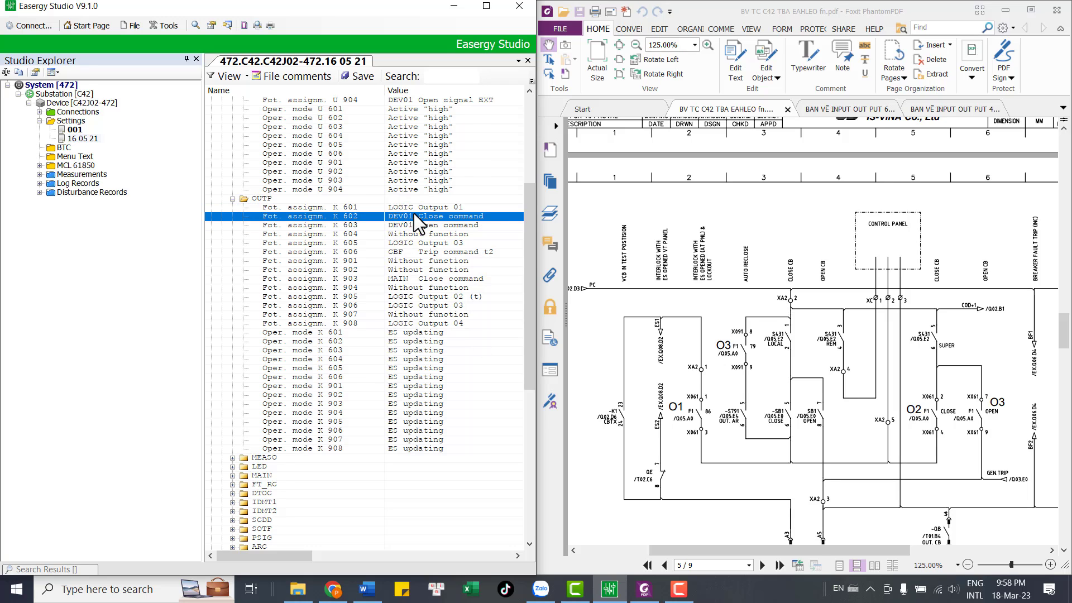
click(416, 207)
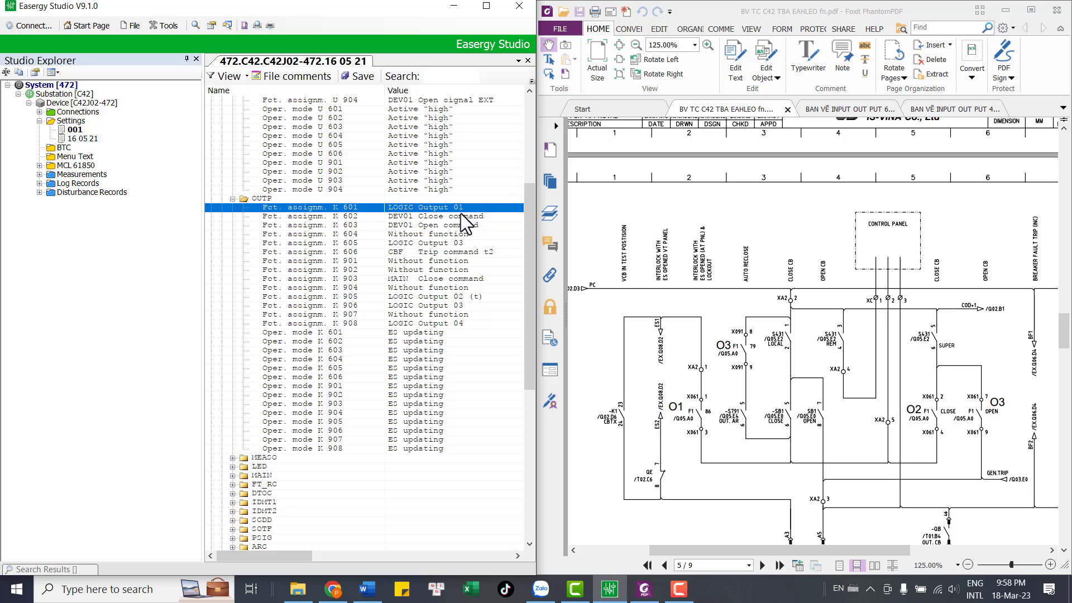
Look up the function assignment of logic output 1 under General functions LOGIC, and return to the INP and OUTP assignments.
drag(532, 236, 434, 461)
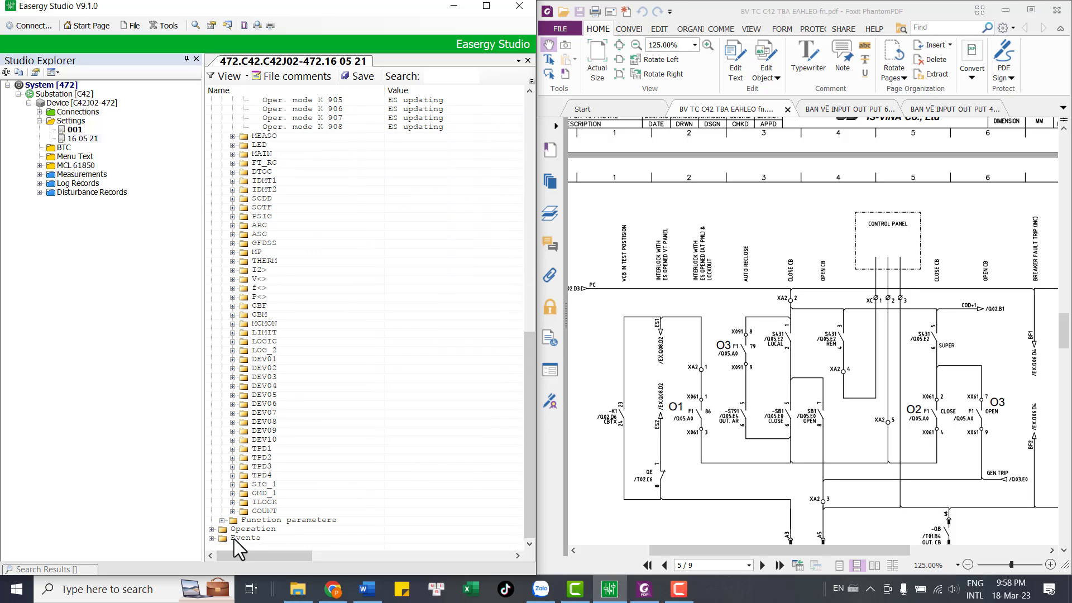
click(222, 520)
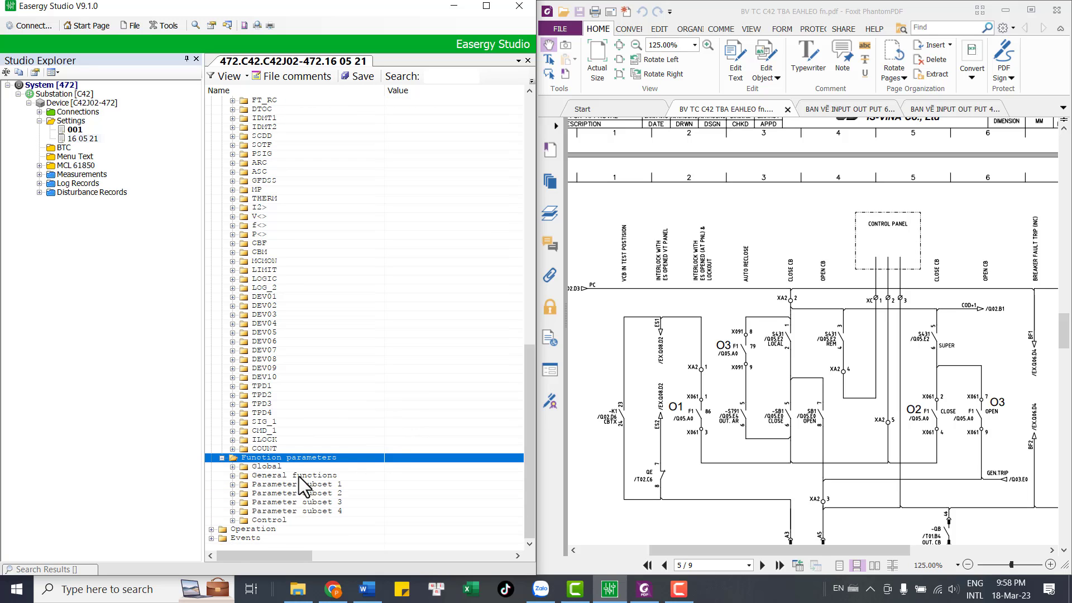
click(231, 474)
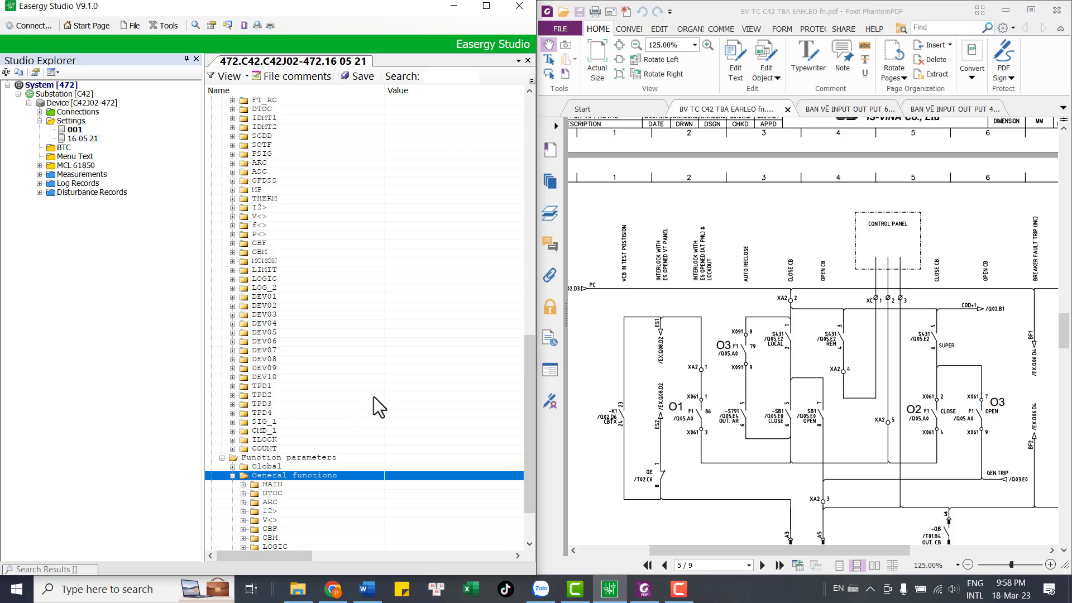
click(250, 468)
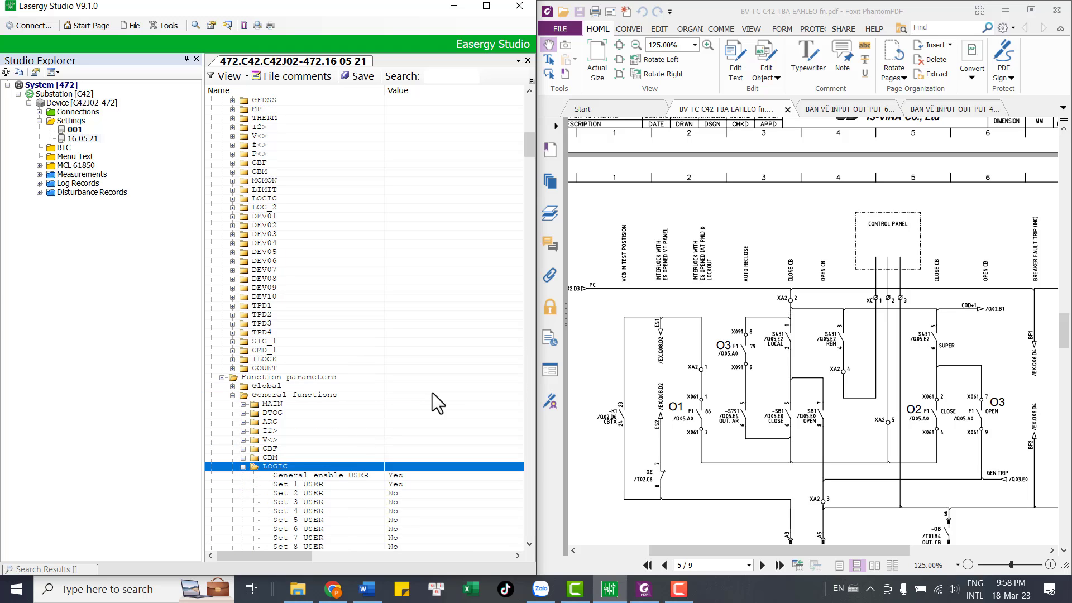
scroll(444, 388, down, 3)
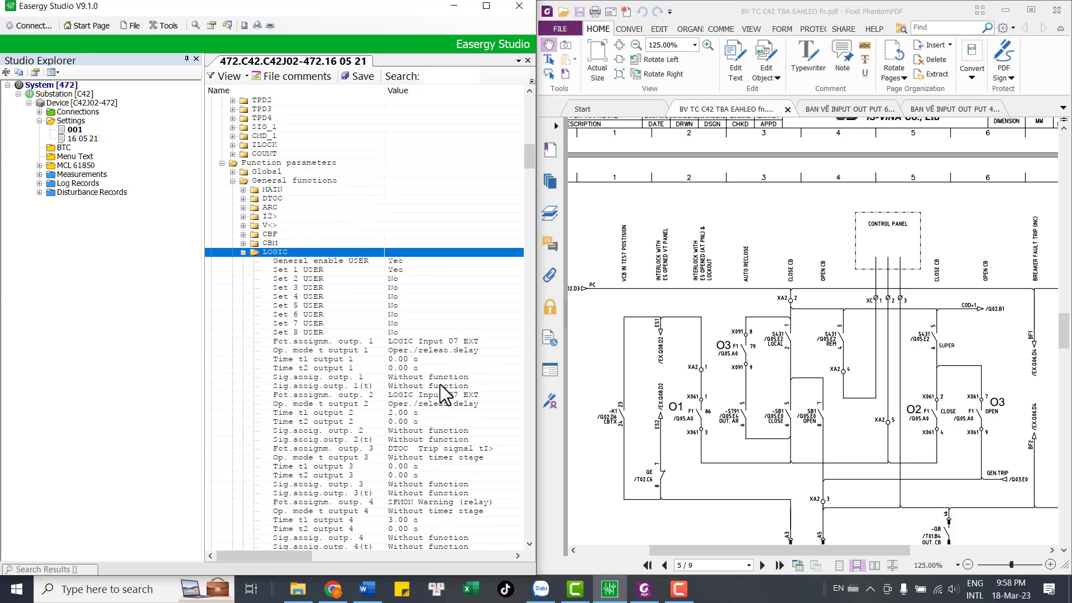
click(343, 341)
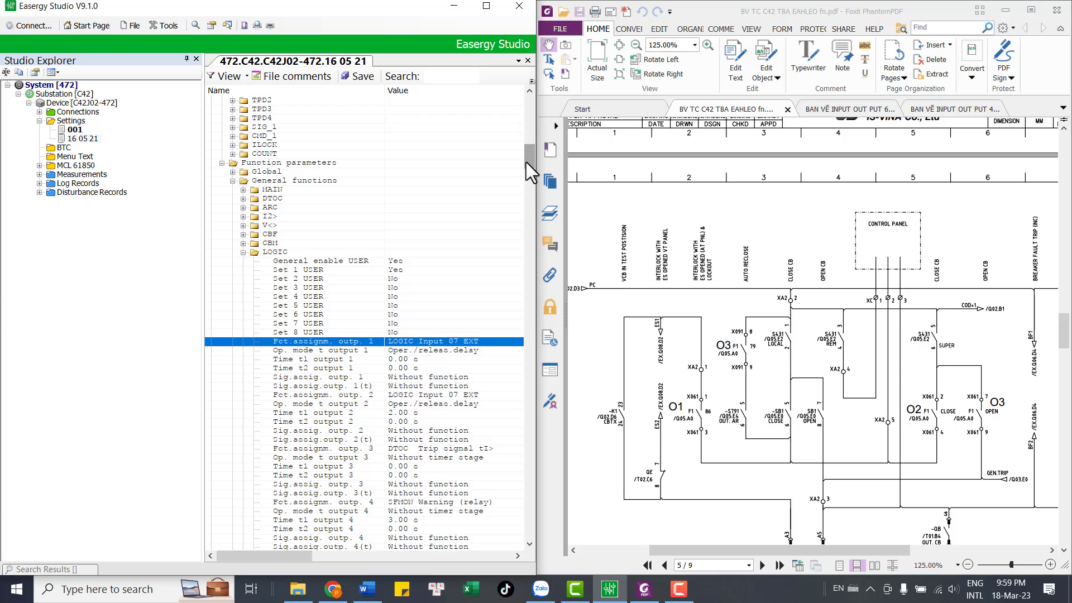
drag(526, 161, 533, 117)
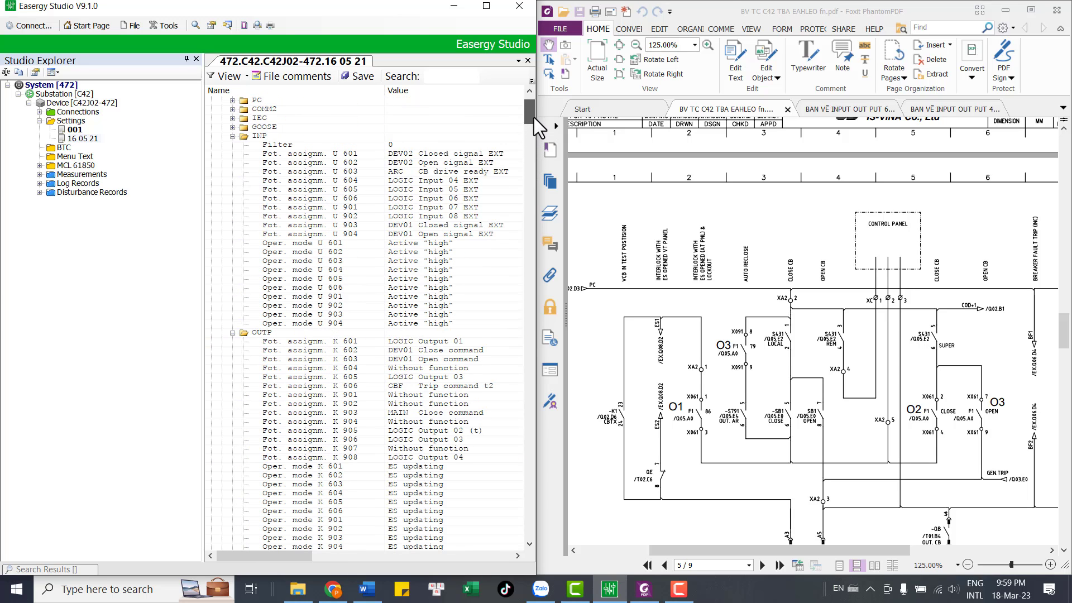
Compare the U 901 and U 902 input assignments with the trip circuit supervision input I1 on page 7 of the C42 drawing.
click(437, 211)
click(421, 216)
click(427, 209)
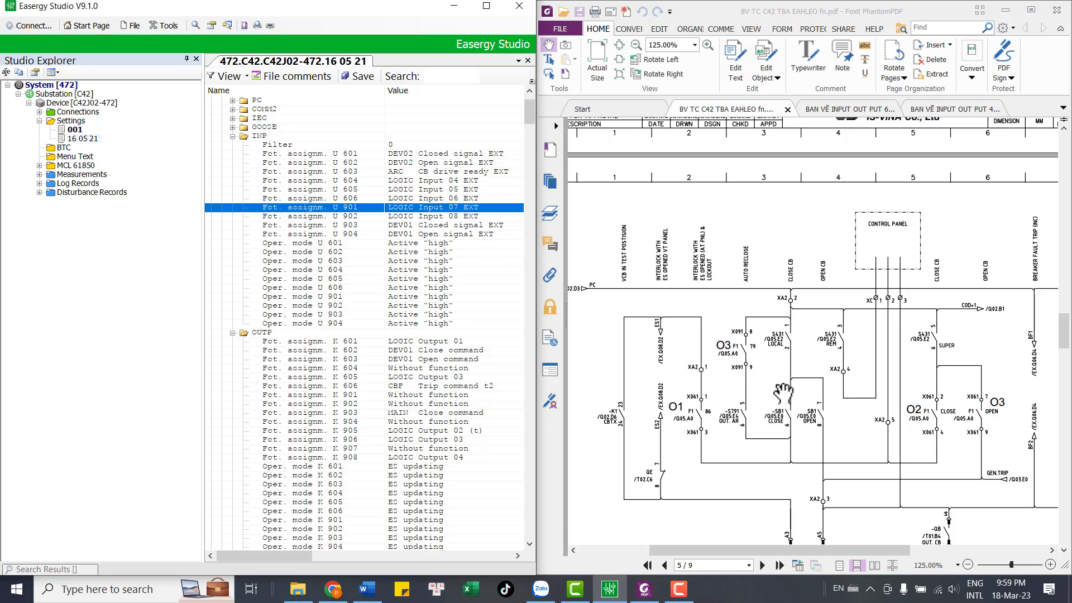
scroll(783, 392, down, 10)
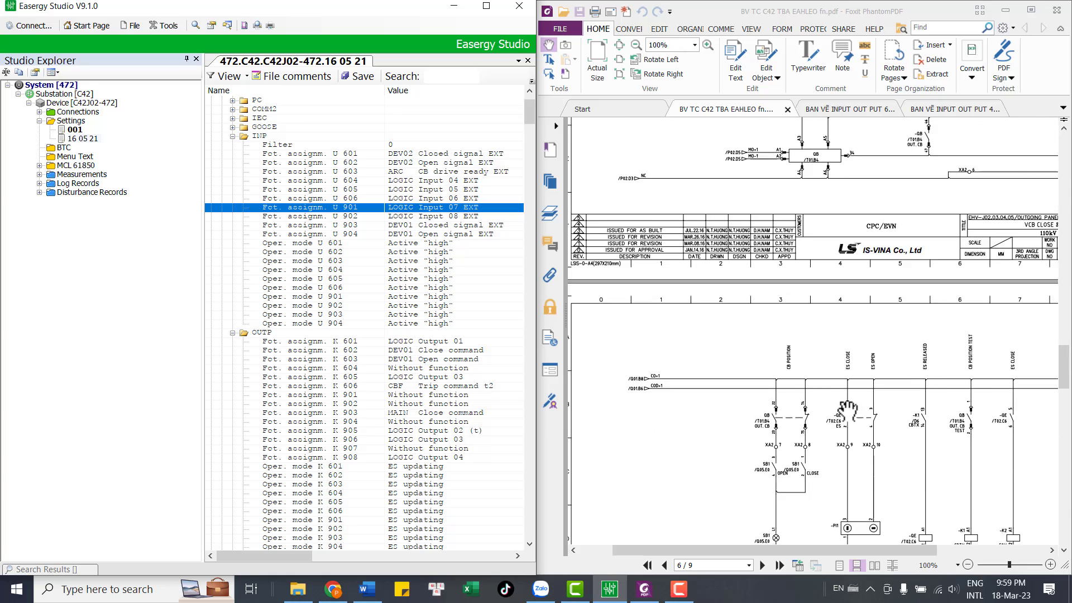
scroll(848, 410, down, 10)
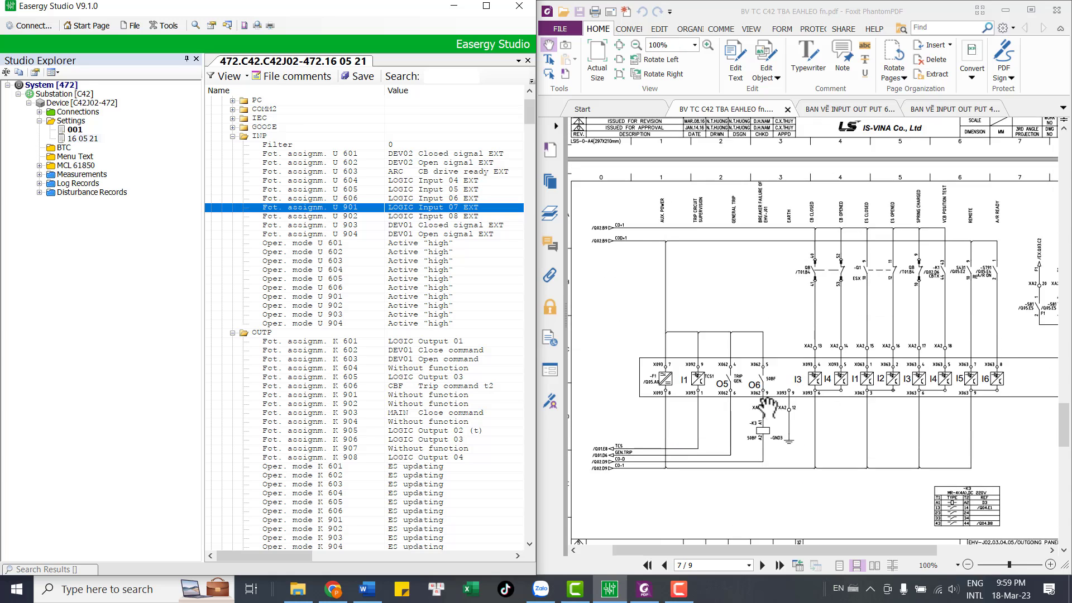
scroll(748, 391, down, 1)
scroll(695, 357, up, 5)
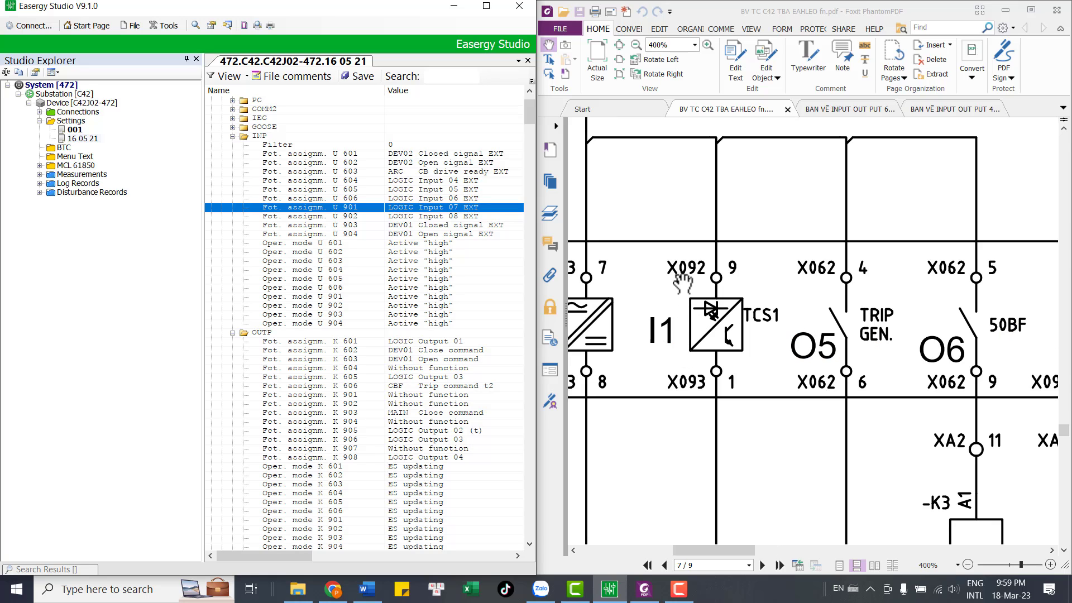
scroll(758, 332, down, 1)
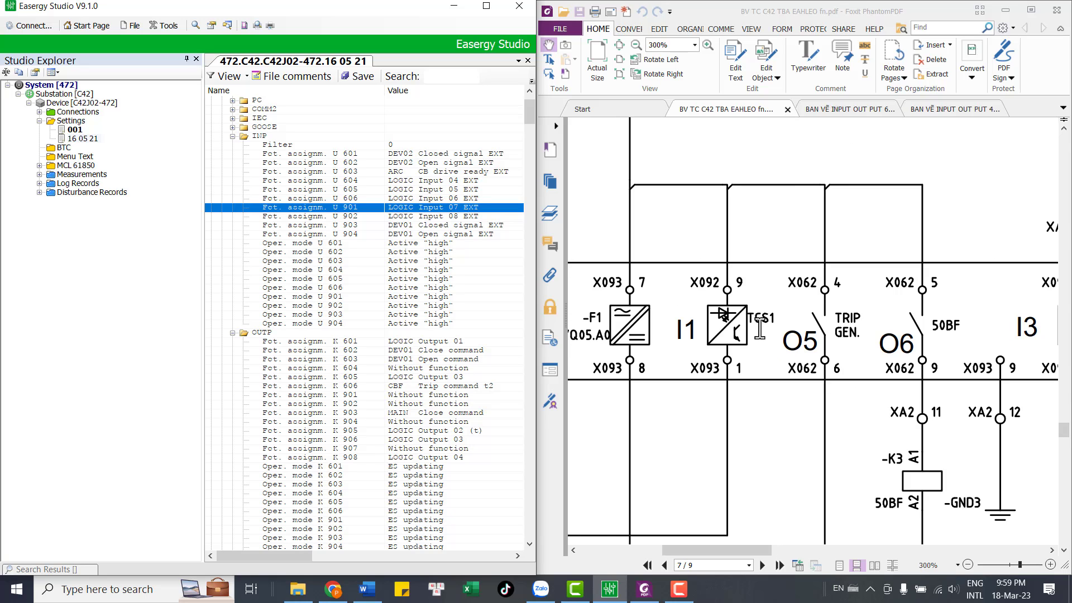
scroll(760, 330, down, 2)
scroll(737, 339, up, 1)
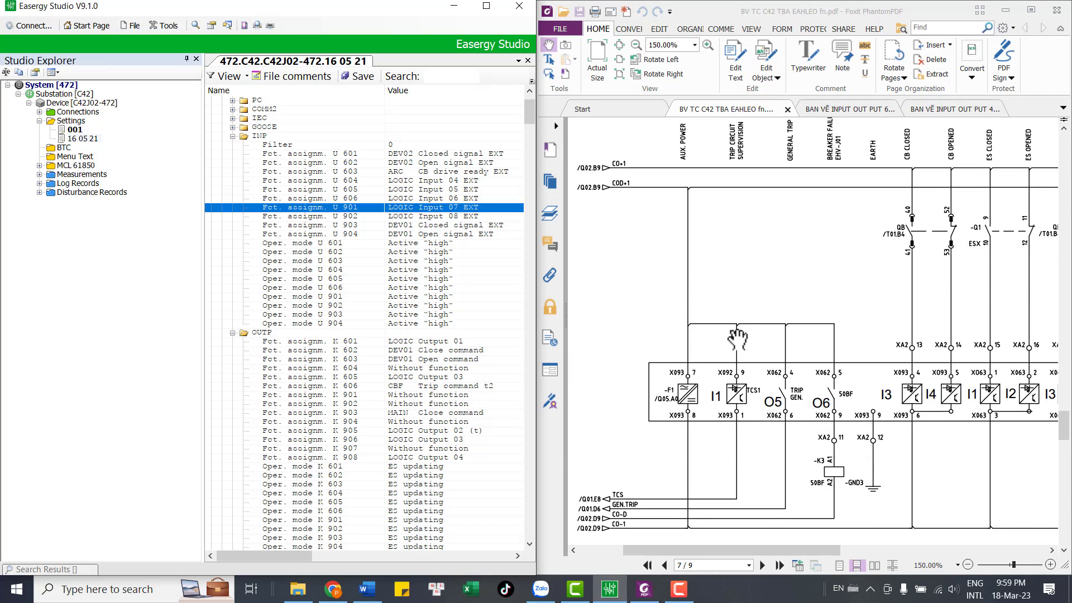
scroll(737, 339, down, 1)
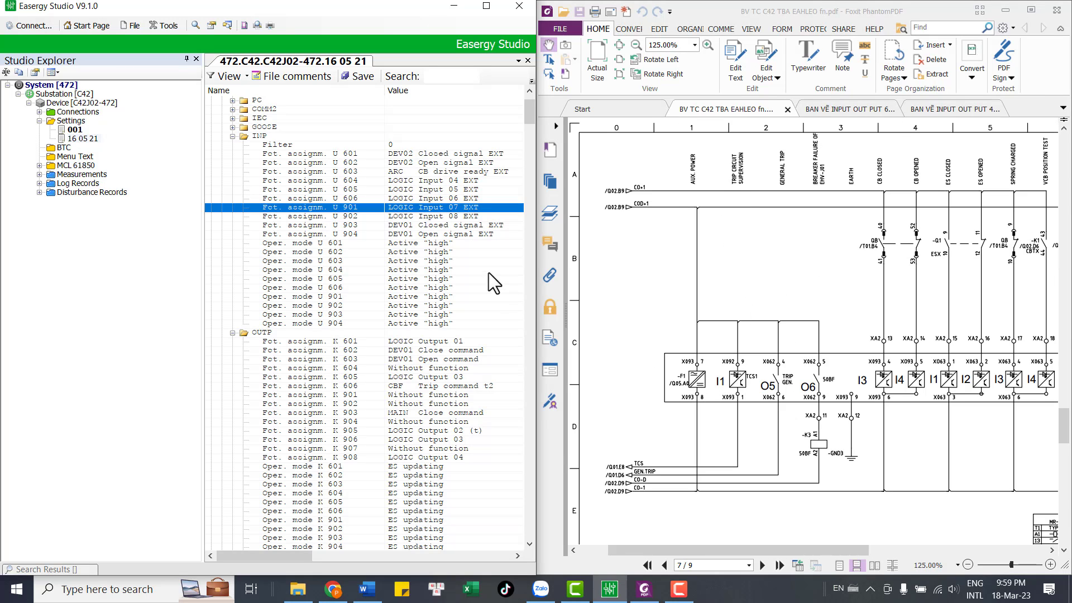
Review the OUTP function assignments and compare K 601 with contact O1 on X061 in the page 5 VCB close and open circuit.
click(423, 346)
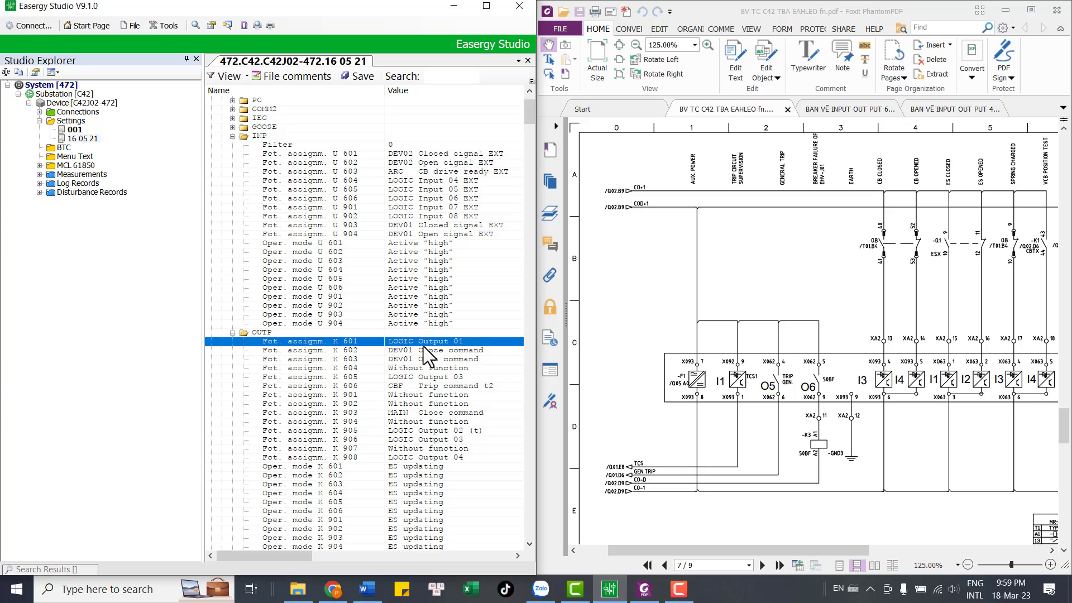
scroll(467, 383, down, 9)
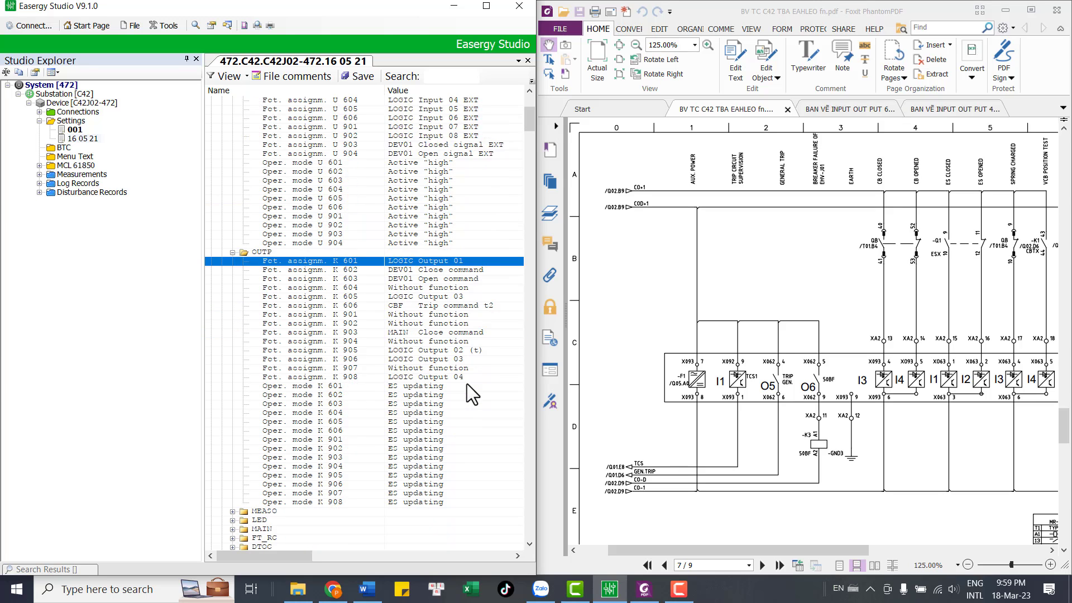
scroll(464, 378, up, 7)
click(400, 306)
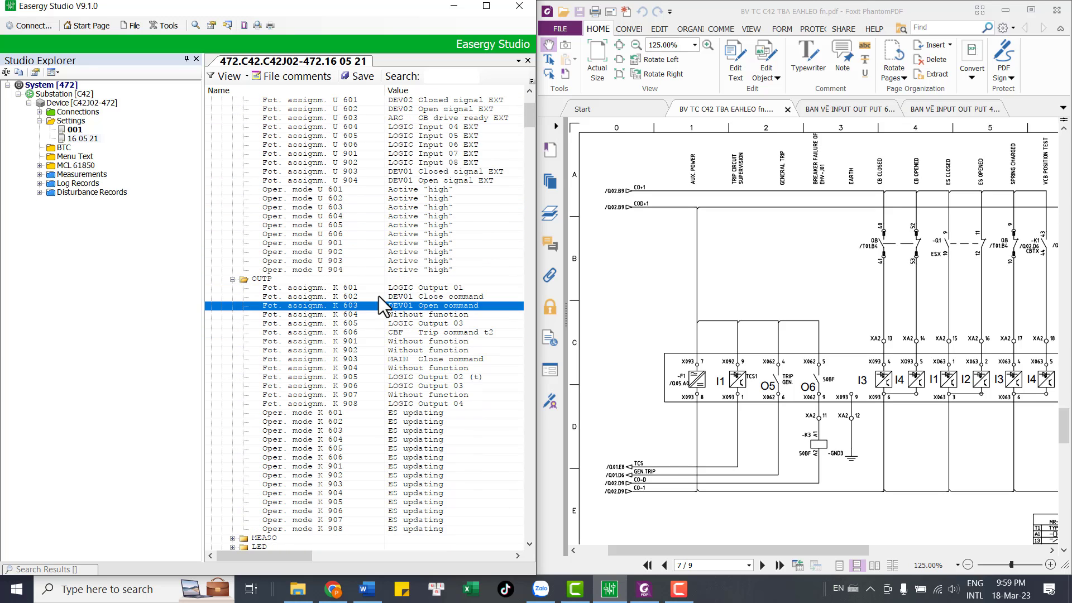
click(342, 288)
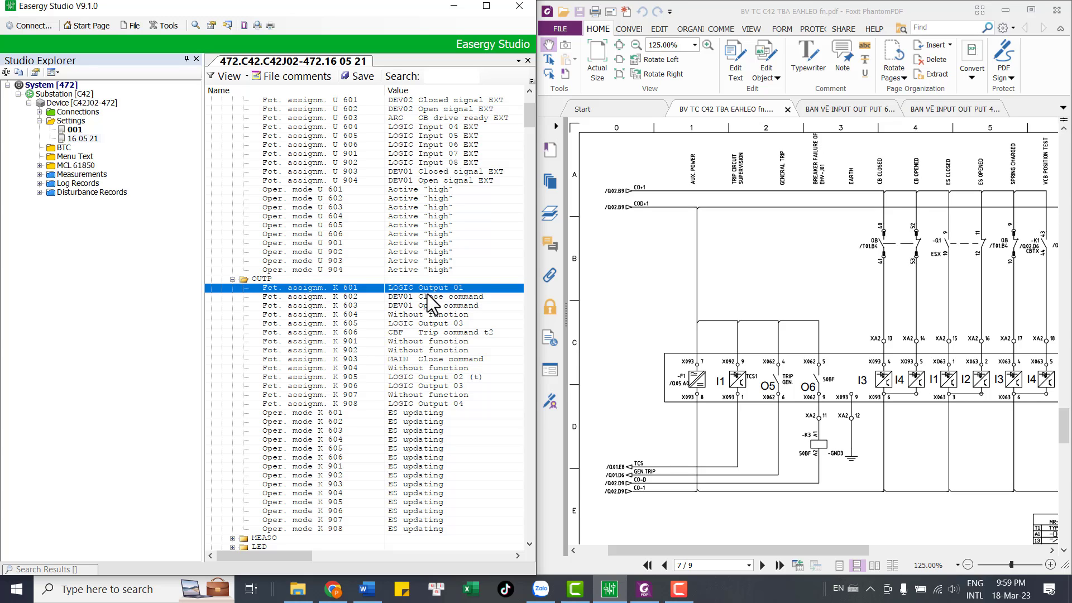
scroll(850, 374, up, 5)
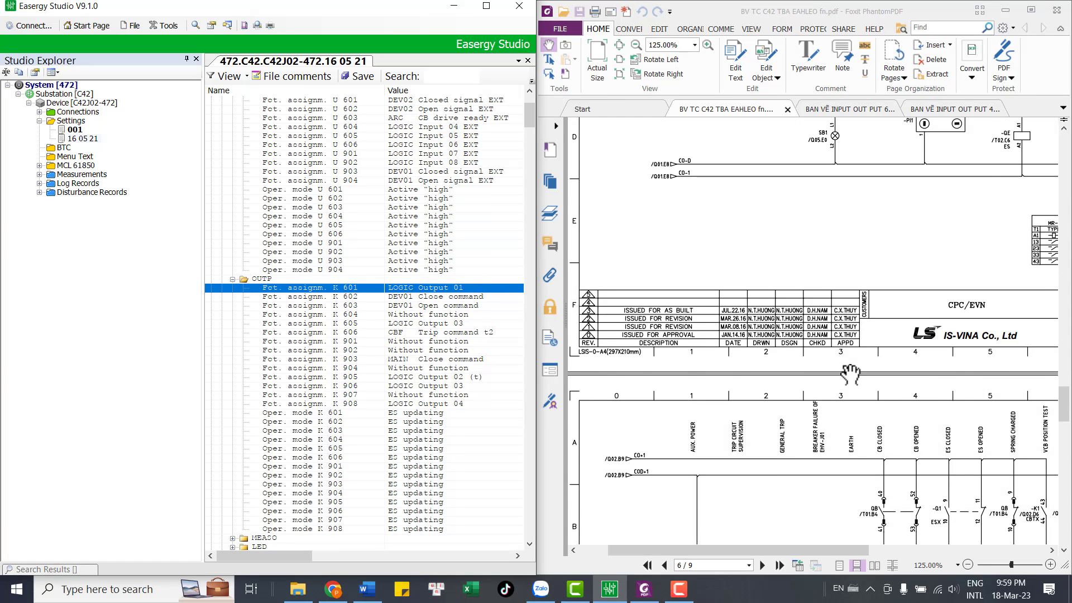
scroll(849, 374, up, 10)
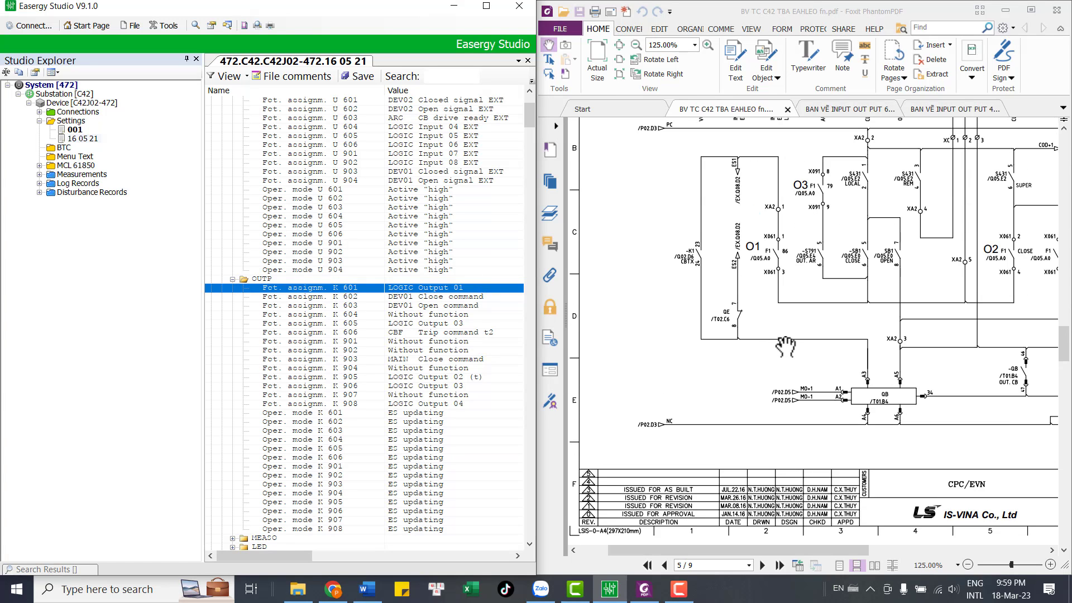
scroll(784, 268, up, 2)
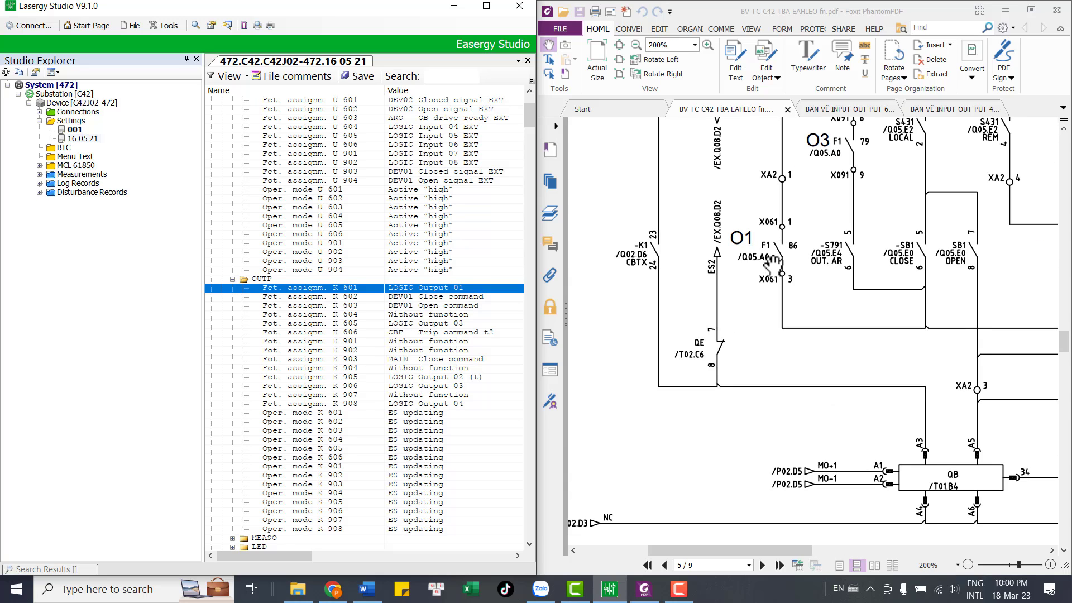
scroll(766, 271, down, 1)
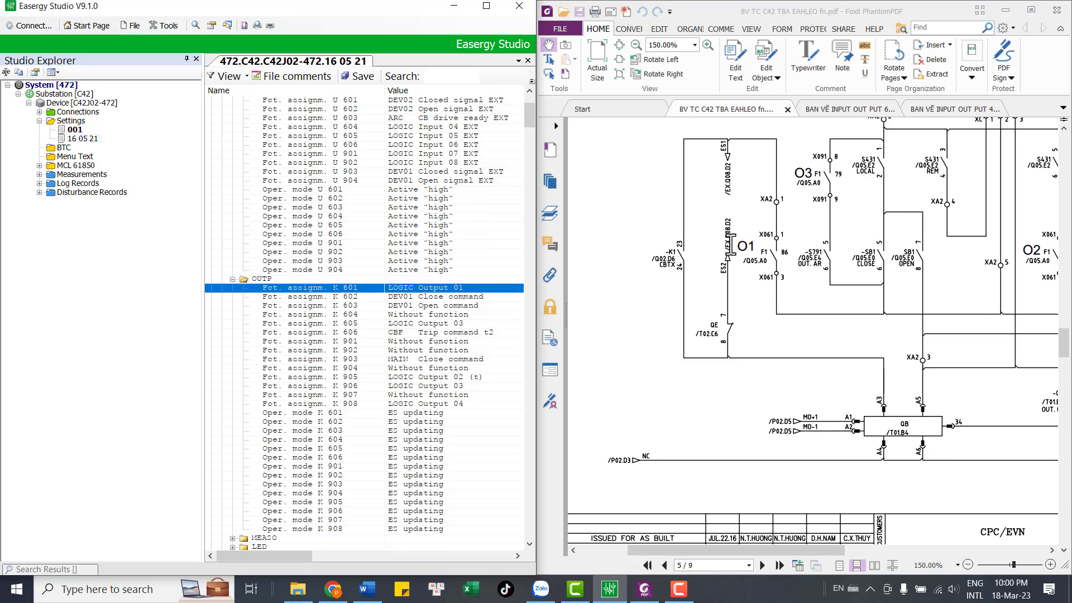
Examine the DEV01 close and open command assignments of outputs K 602 and K 603.
click(352, 301)
click(353, 307)
key(Up)
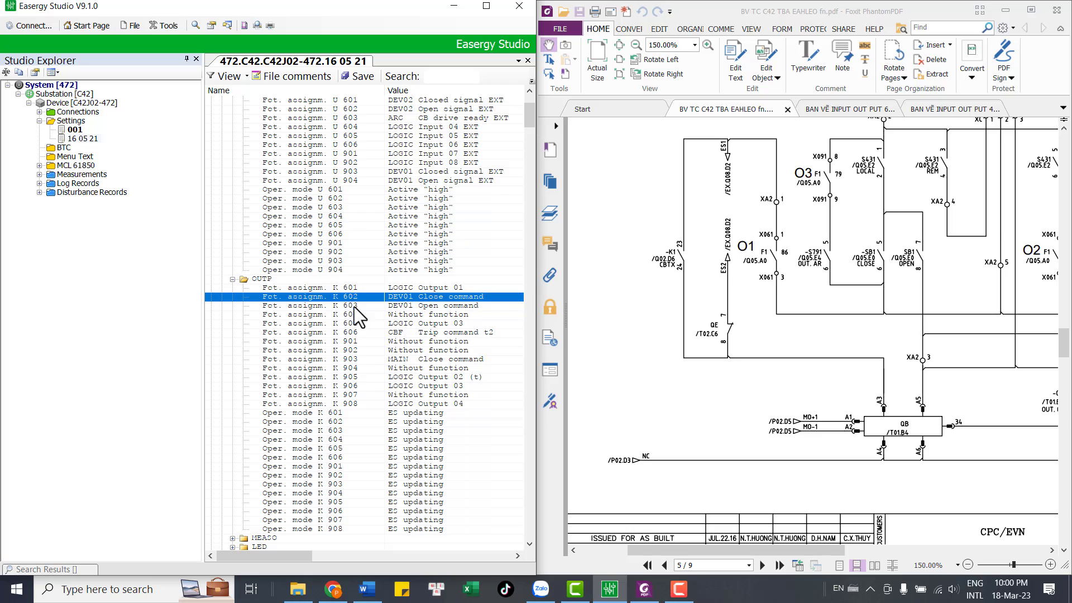
click(353, 306)
click(413, 299)
click(409, 308)
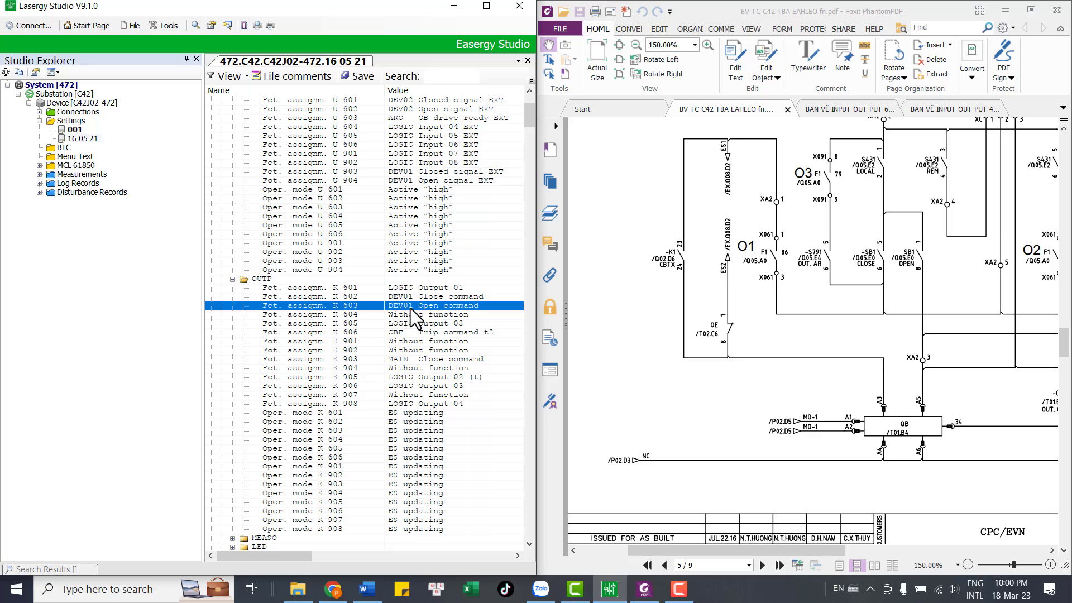
click(424, 297)
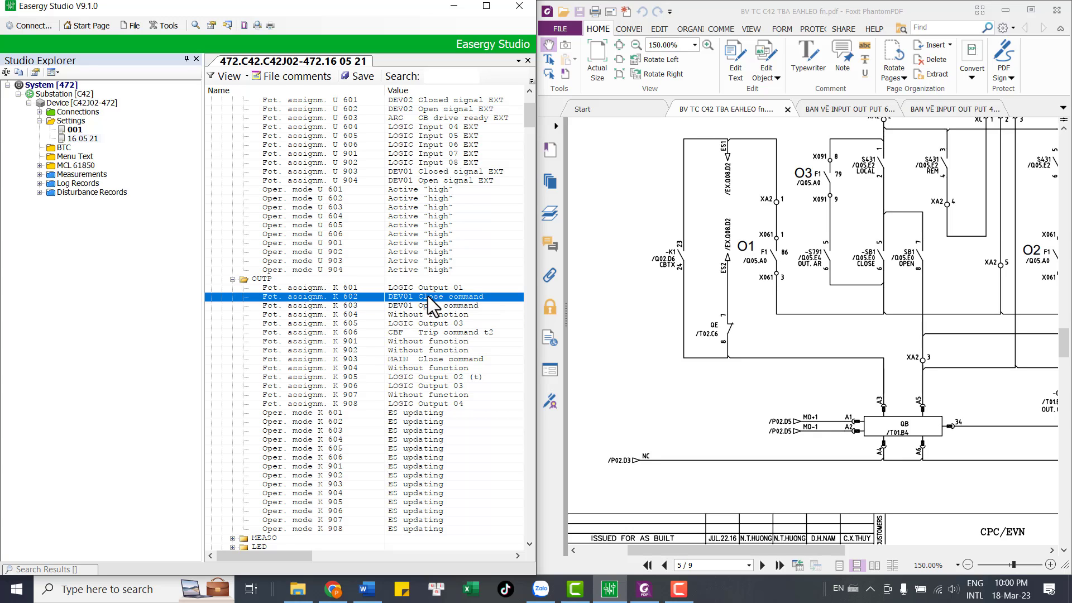
Compare the DEV01 and DEV02 position signals in the INP assignments with the DEV01 commands on K 602 and K 603.
scroll(417, 303, up, 3)
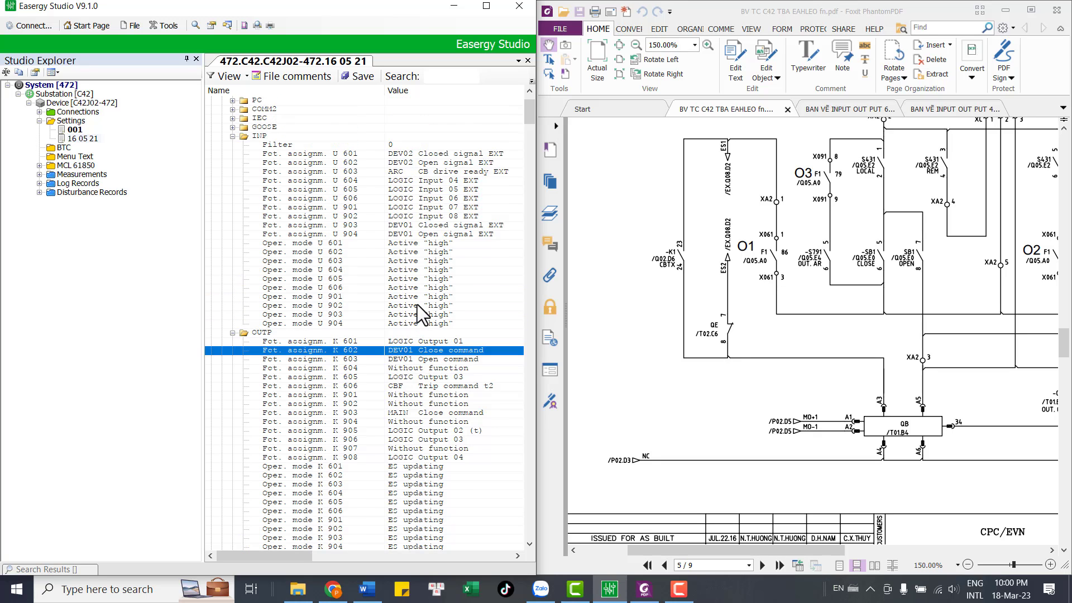
scroll(417, 304, down, 2)
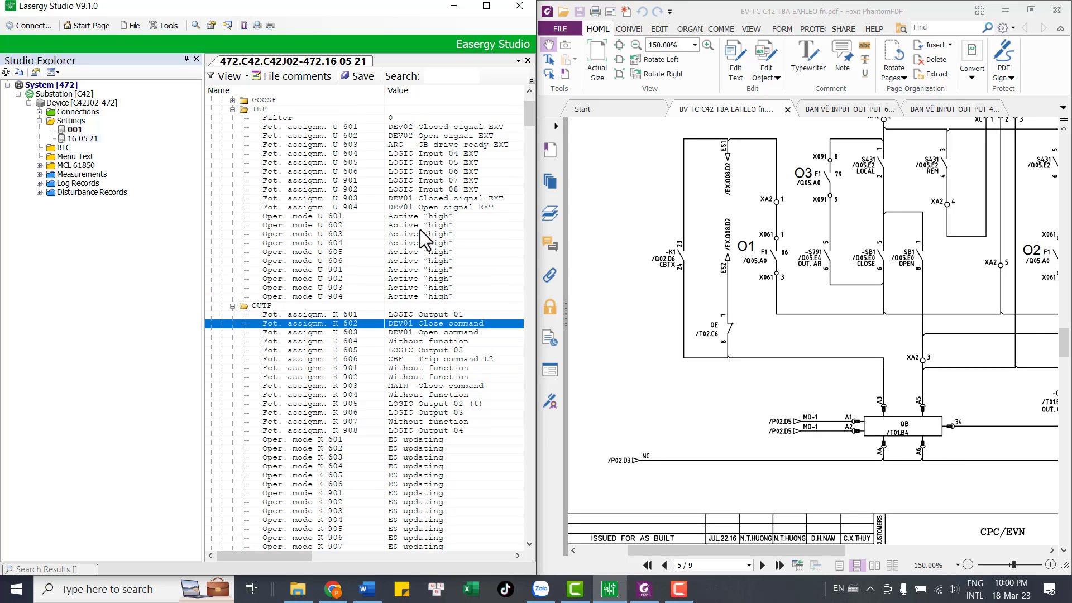
click(397, 205)
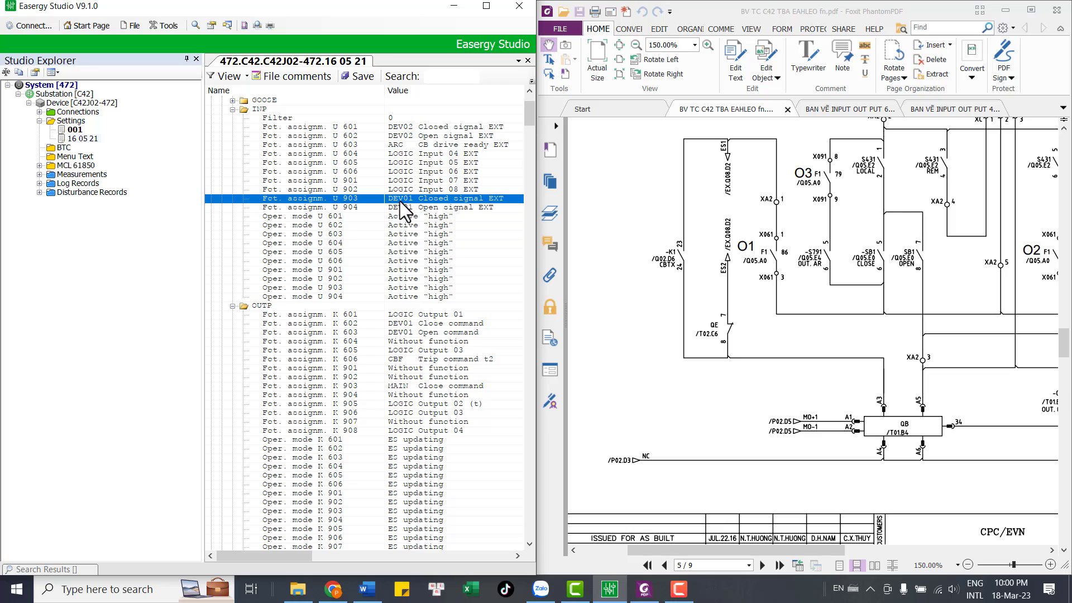
click(400, 127)
click(401, 134)
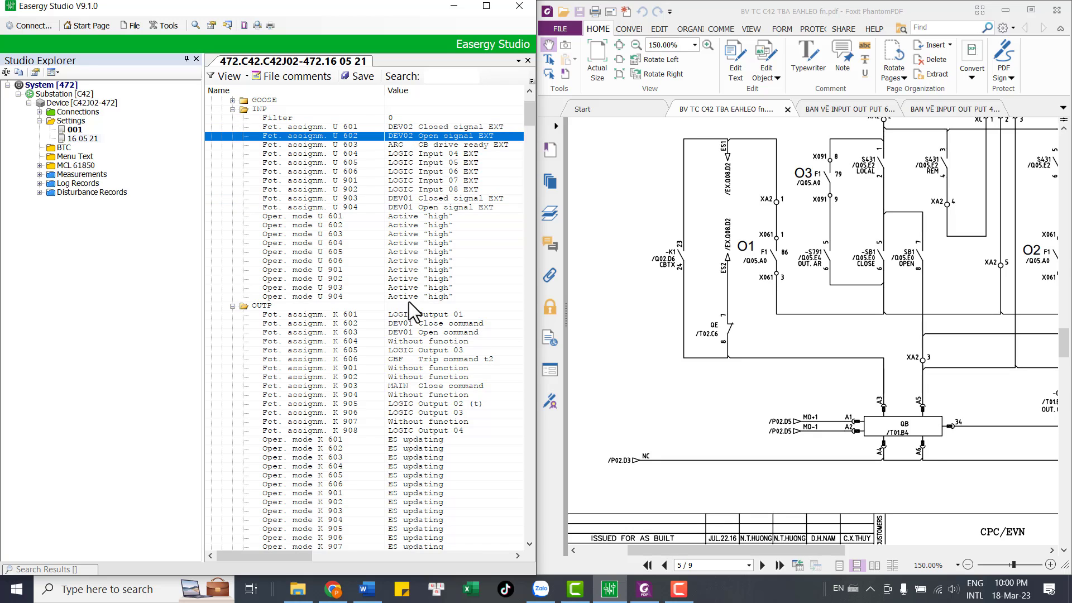
click(404, 326)
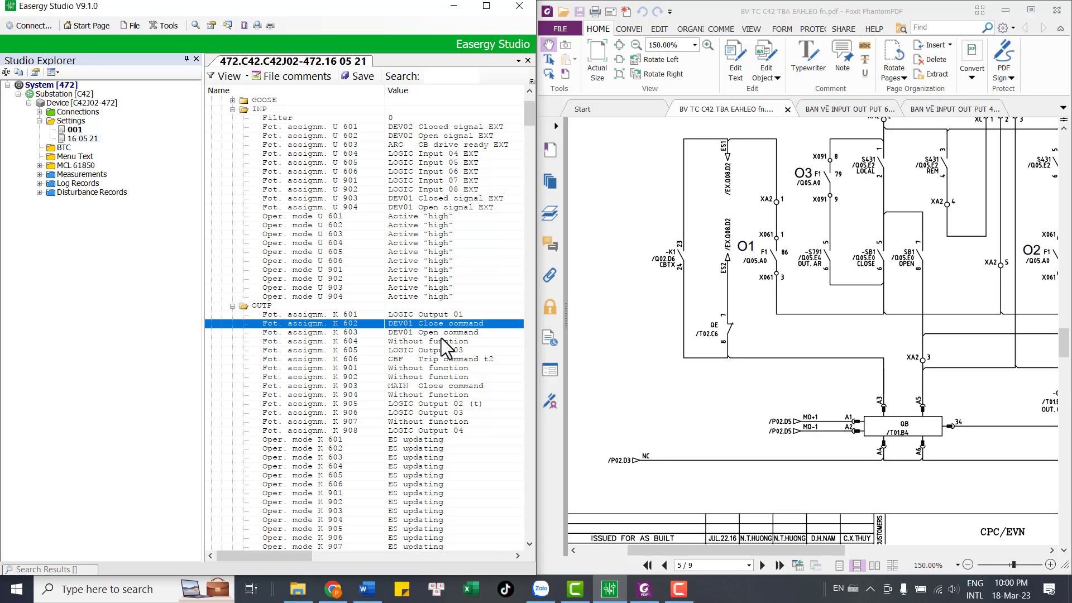
click(408, 334)
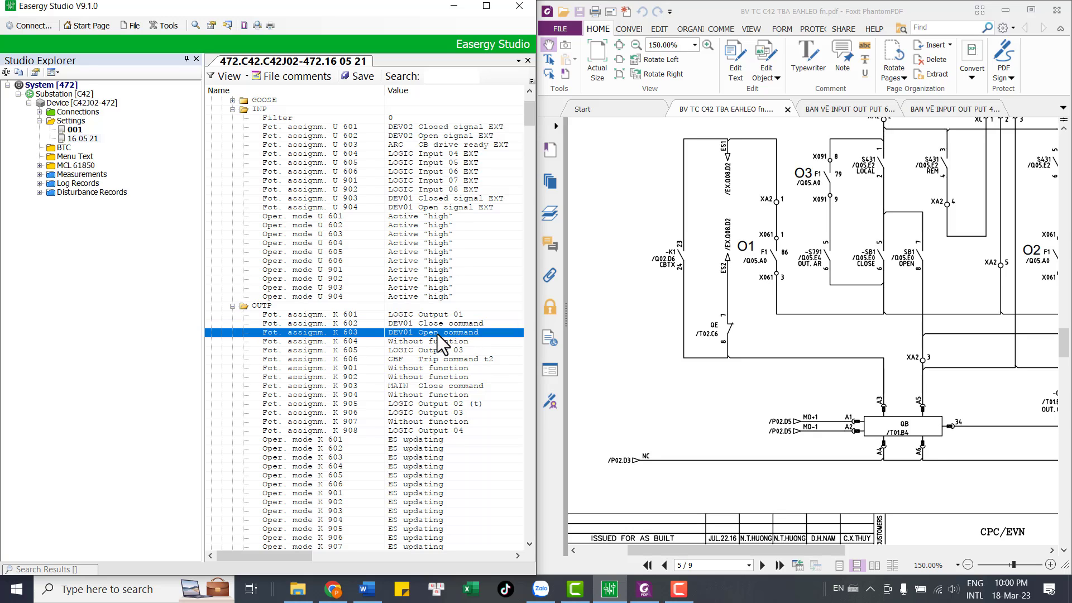
Select the K 602 assignment and examine contacts O2 and O3 on X061 in the page 5 close and open circuit.
click(351, 323)
scroll(643, 334, down, 1)
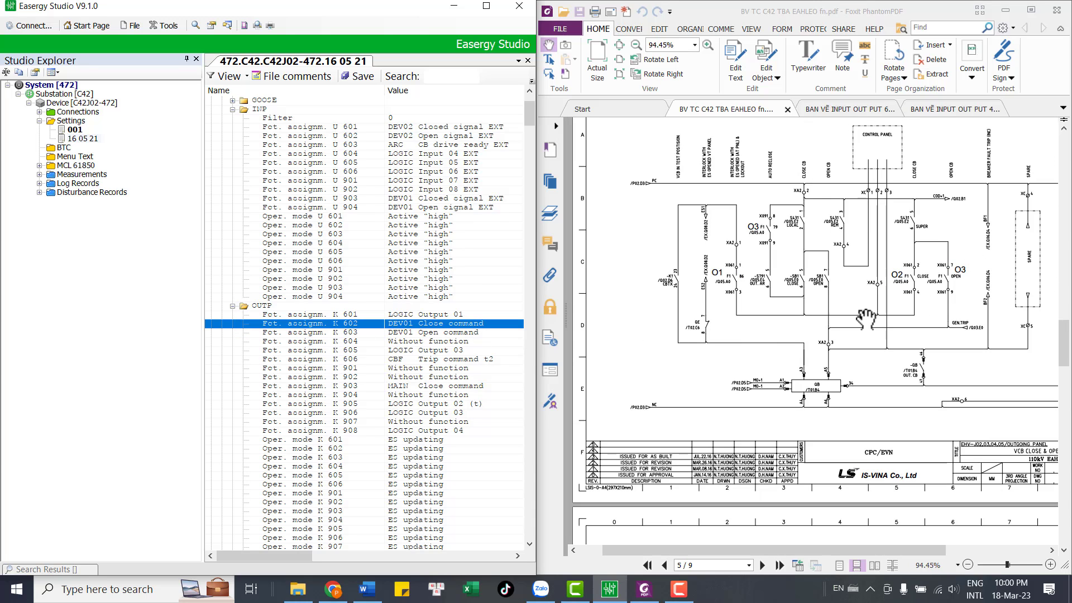
scroll(867, 320, right, 3)
scroll(911, 301, up, 5)
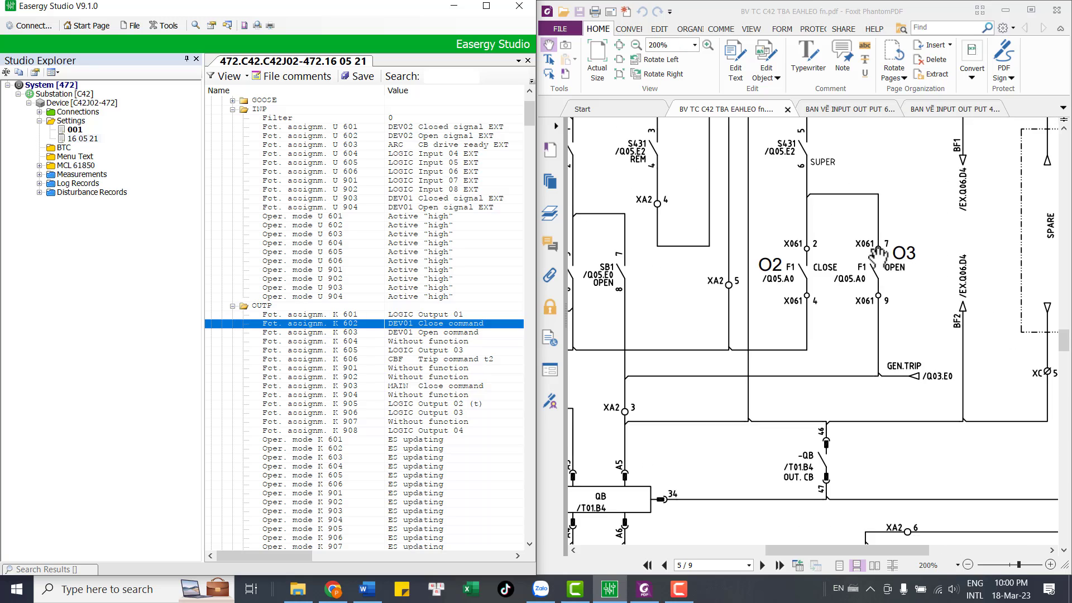
scroll(727, 300, down, 4)
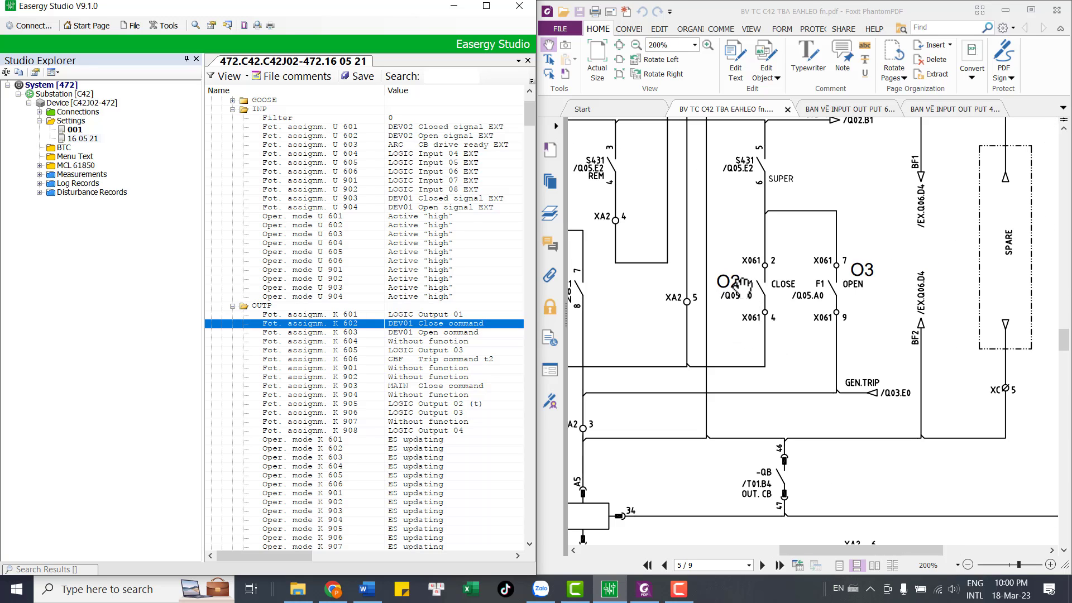
scroll(782, 298, down, 2)
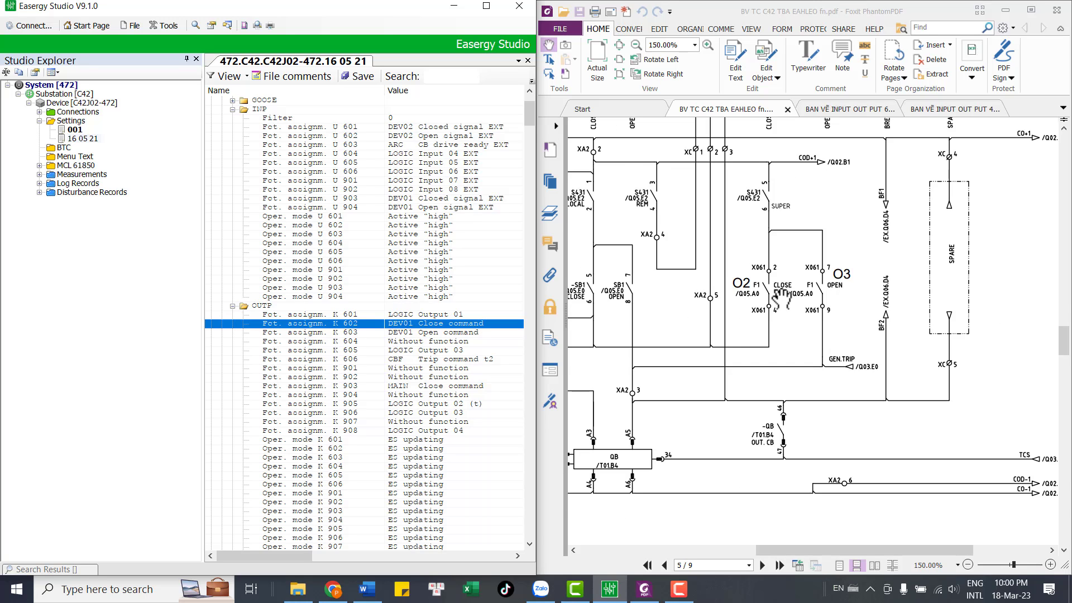
scroll(782, 297, down, 3)
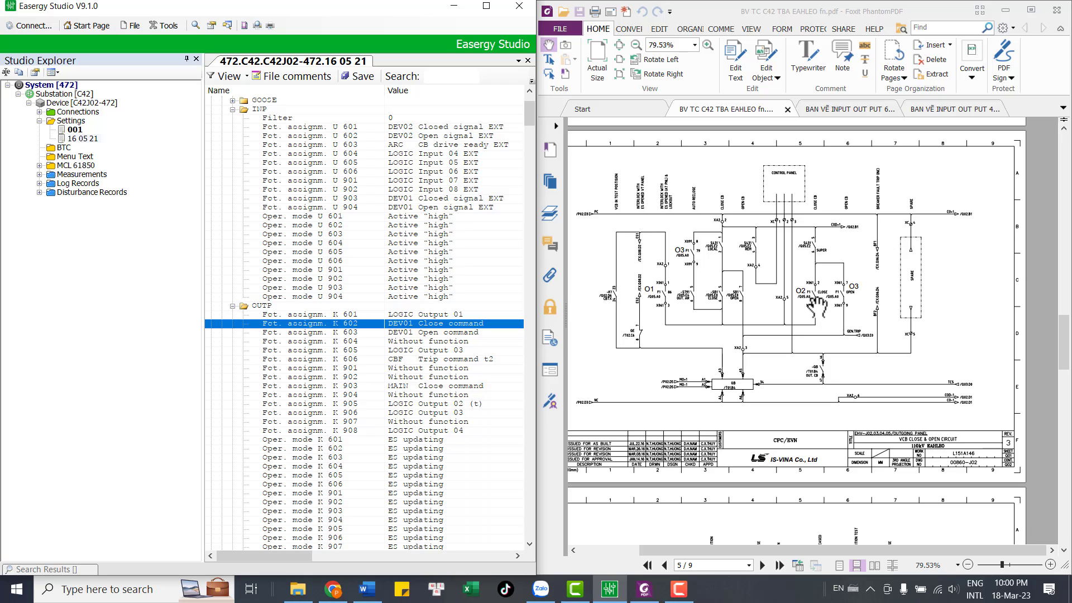
ctrl+scroll(815, 297, up, 1)
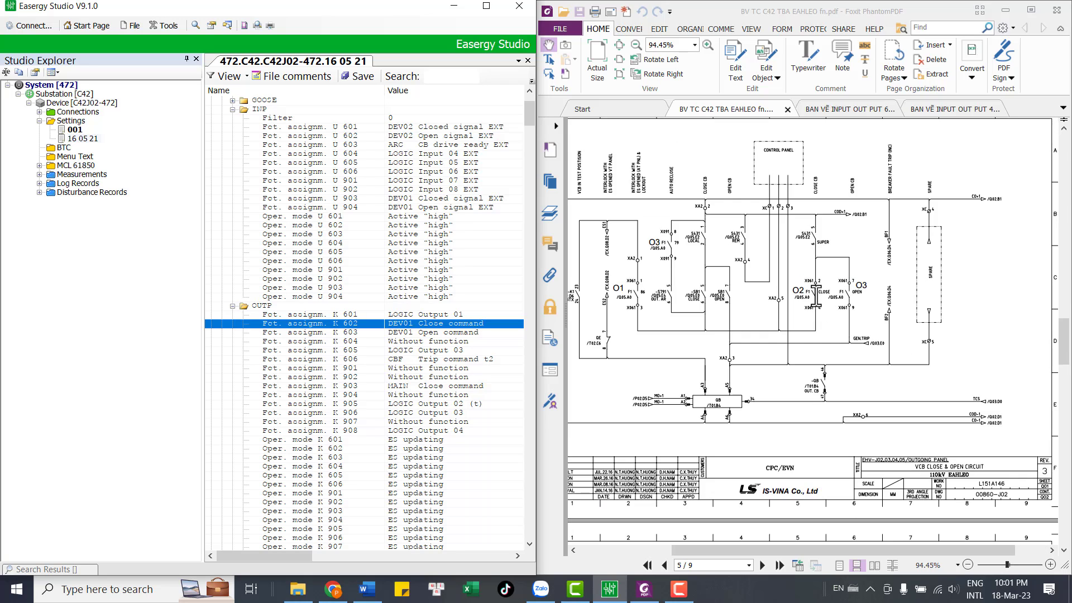
Highlight the O2 and O3 labels beside the X061 contacts and match them to the K 602 and K 603 assignments.
drag(792, 291, 811, 292)
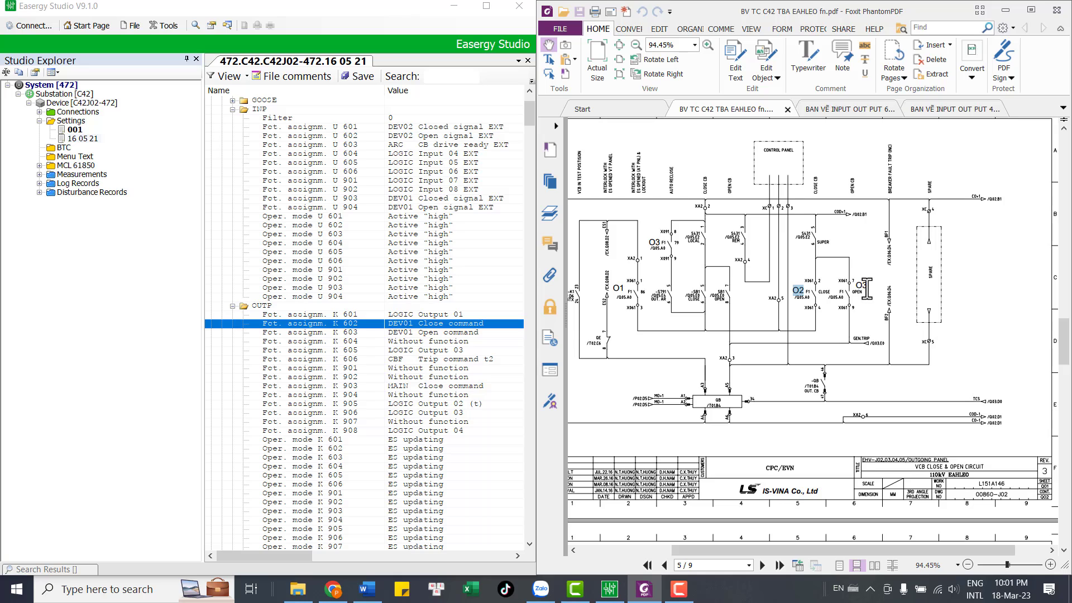
drag(866, 289, 854, 288)
scroll(849, 307, up, 2)
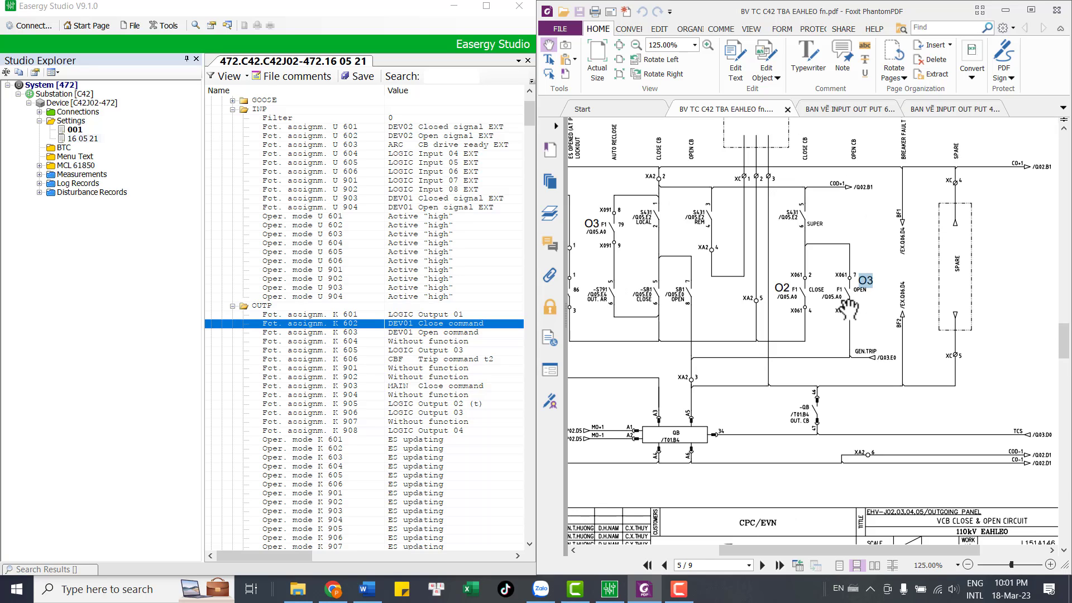
scroll(849, 307, down, 2)
scroll(781, 391, down, 1)
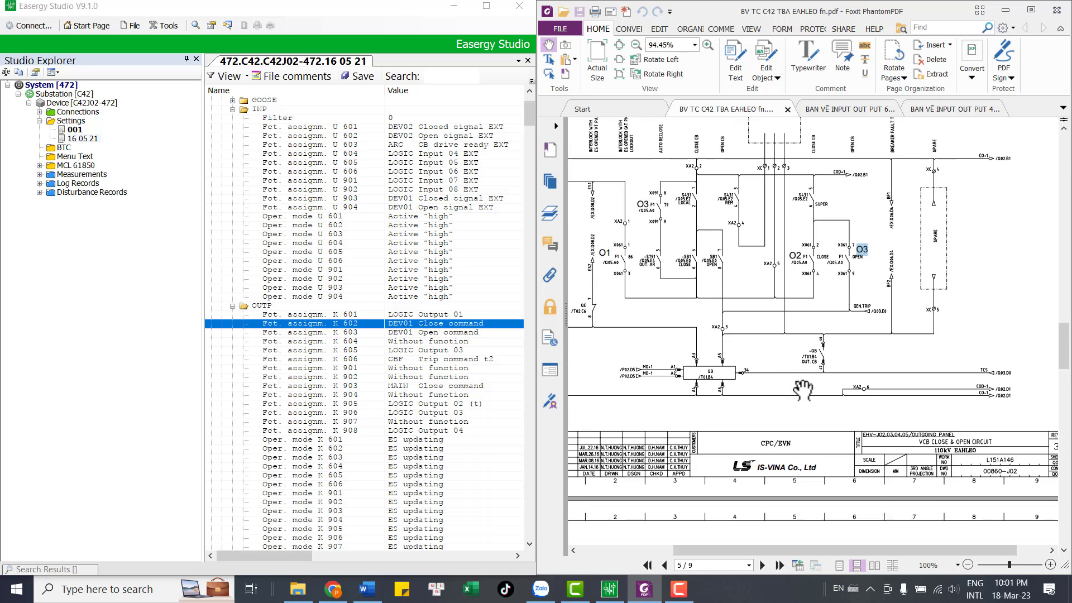
click(415, 332)
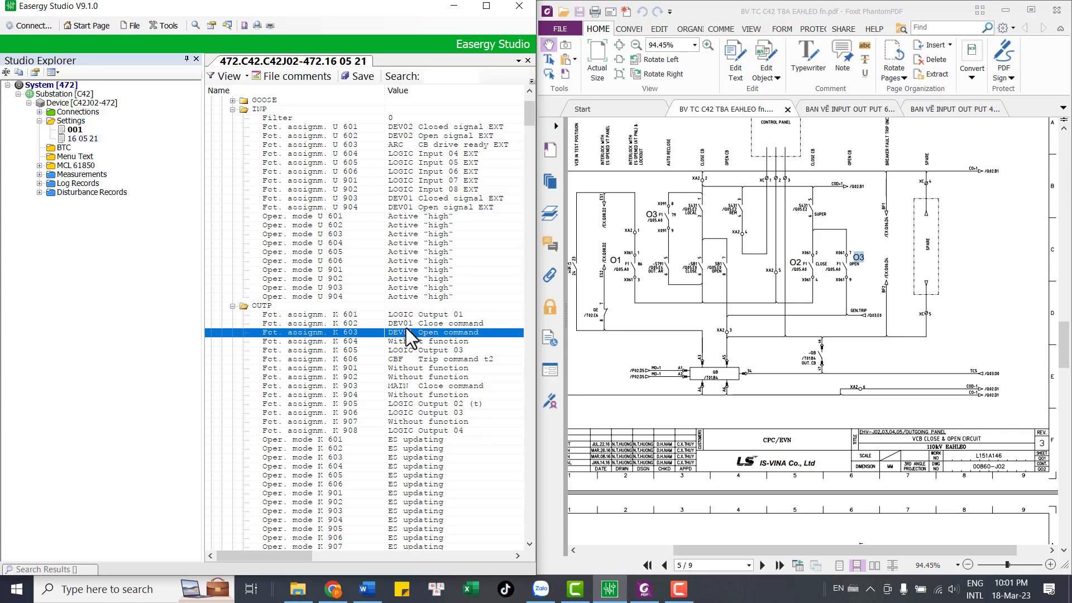
click(408, 325)
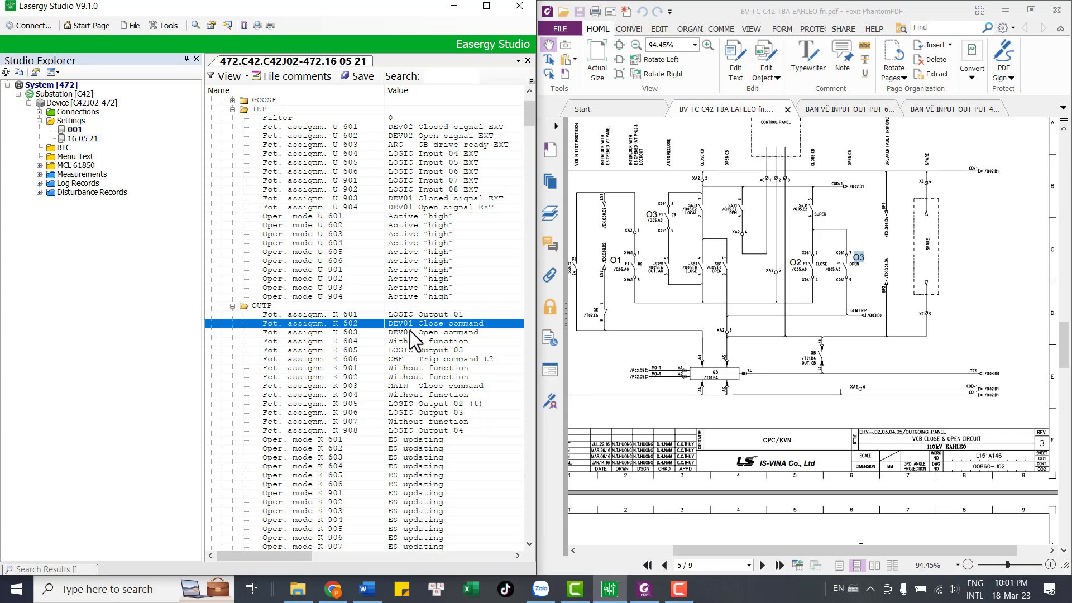
Go through the OUTP function assignments of K 602, K 603 and K 604, ending on the K 605 assignment.
click(411, 334)
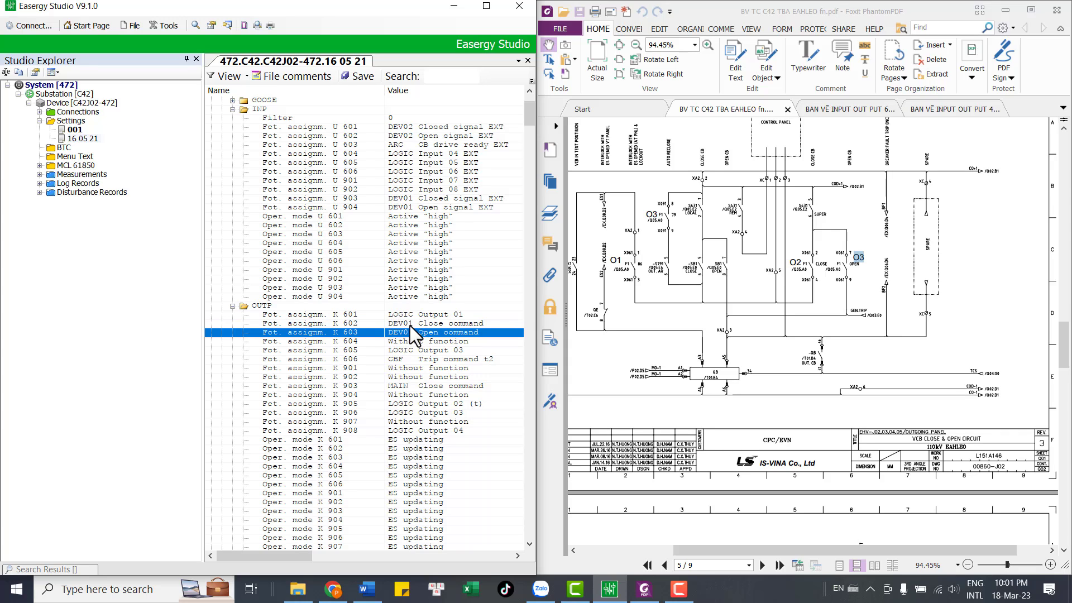
click(410, 326)
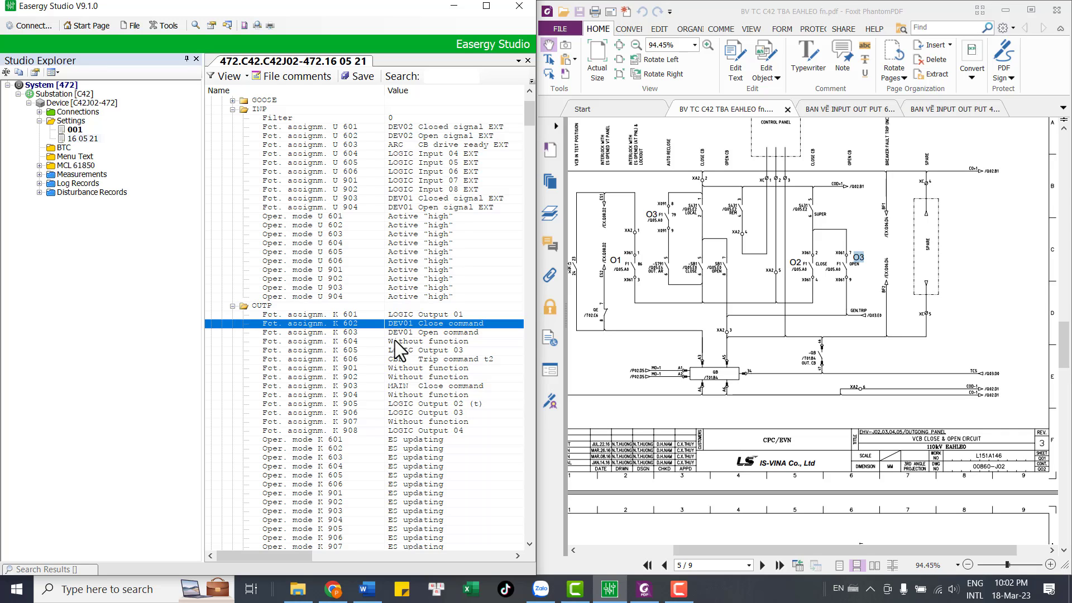
click(351, 341)
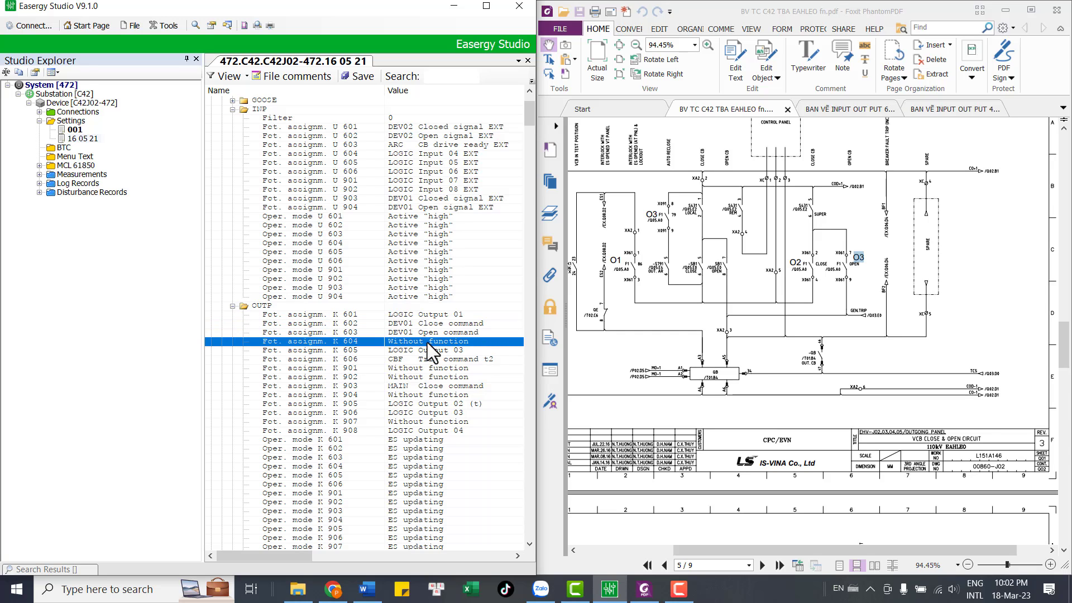
click(354, 352)
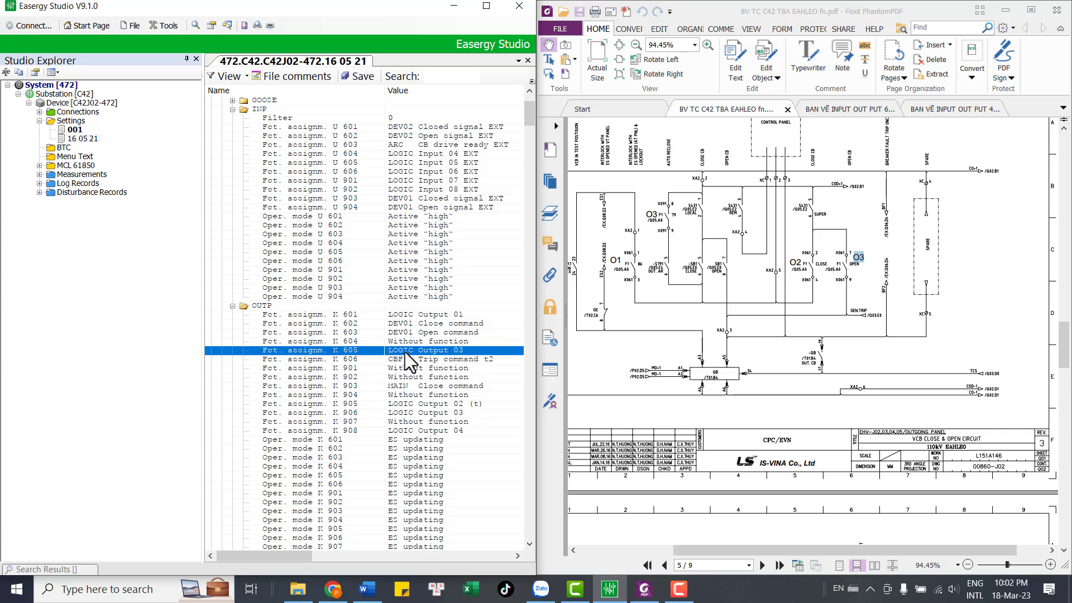
key(Down)
key(Up)
click(384, 367)
click(364, 352)
Examine contacts O5, O6 and O8 in the page 8 fault indicator circuit to the VT panel.
scroll(805, 315, down, 2)
scroll(806, 315, down, 8)
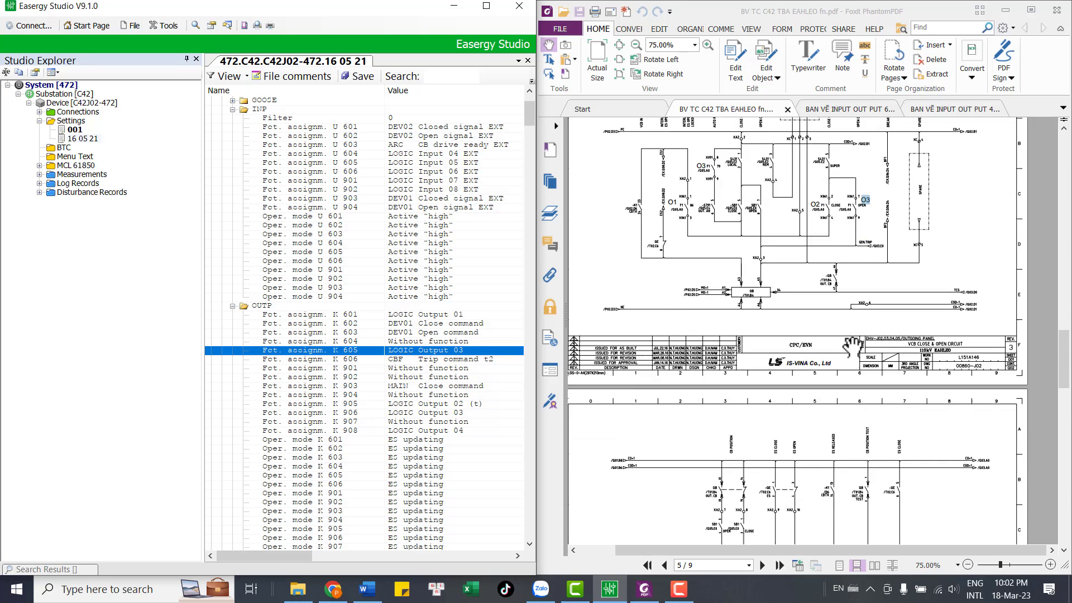
scroll(847, 383, down, 12)
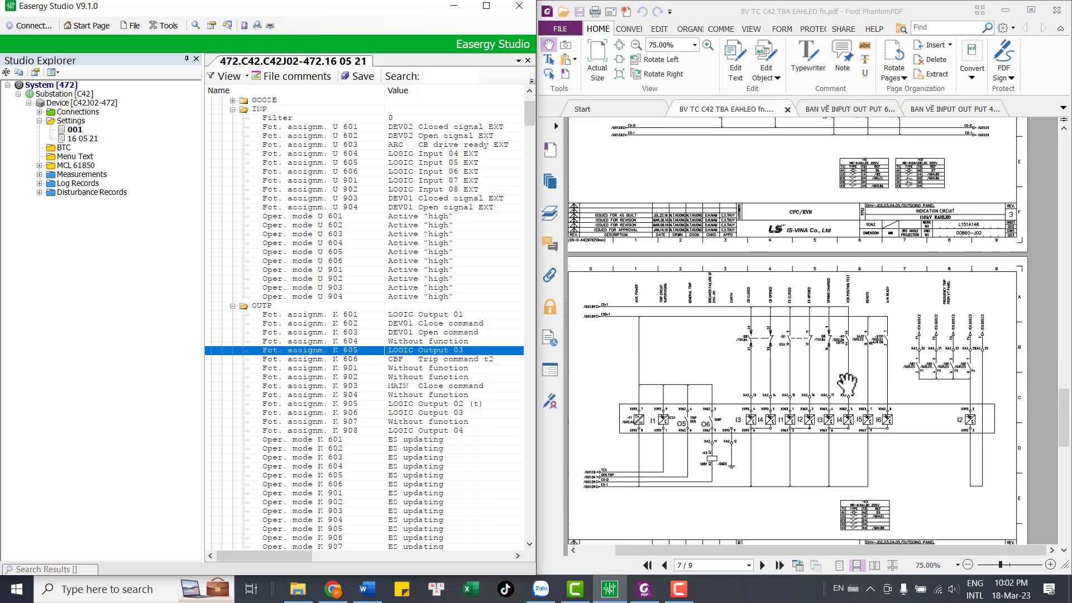
scroll(900, 380, down, 3)
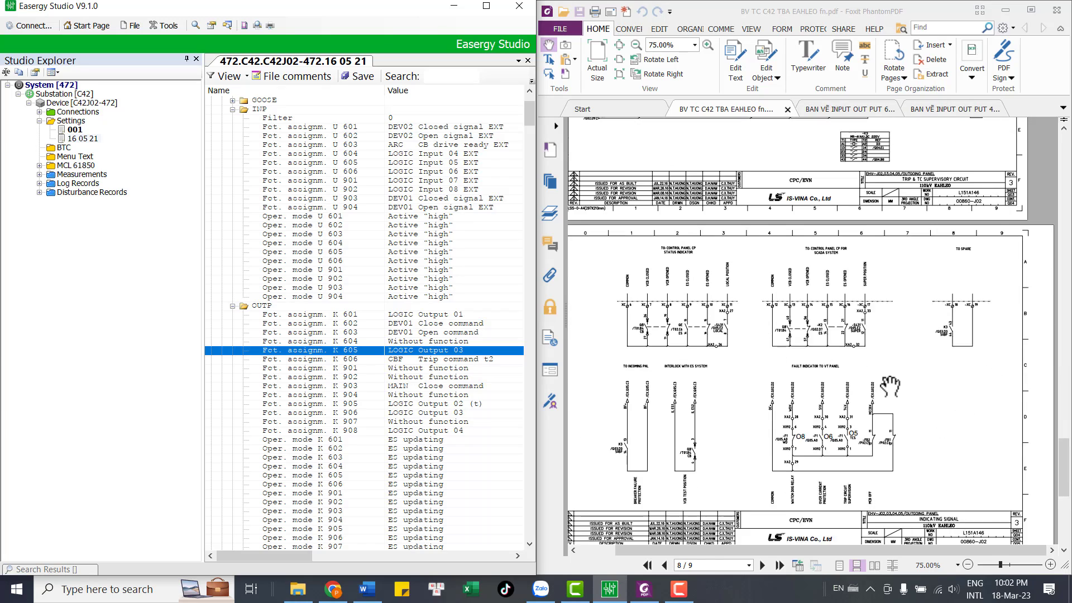
ctrl+scroll(845, 425, up, 2)
ctrl+scroll(846, 425, up, 2)
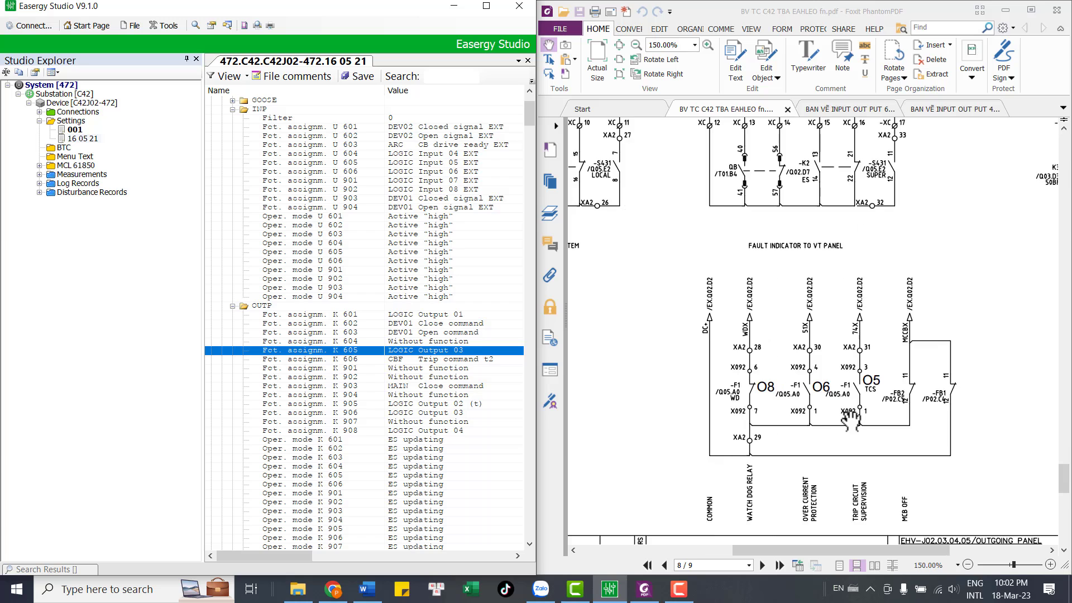
ctrl+scroll(862, 413, down, 3)
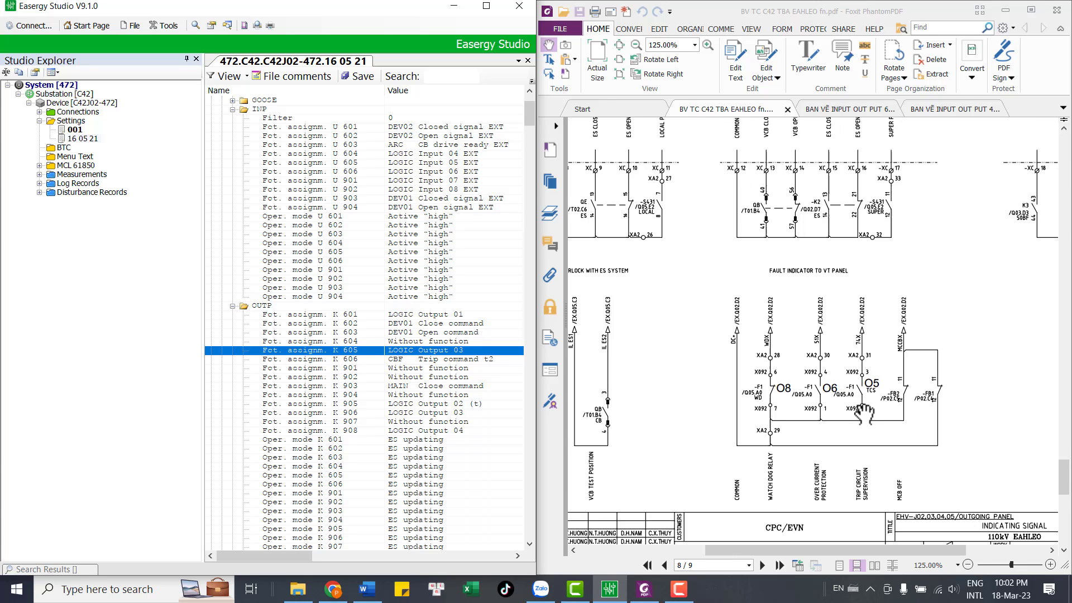
ctrl+scroll(897, 379, down, 1)
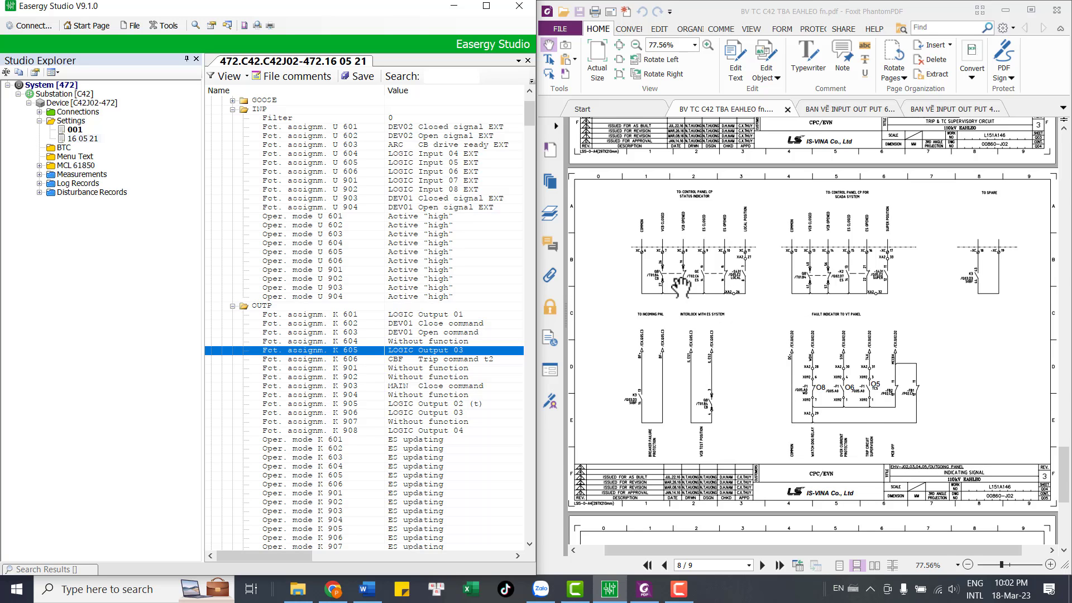
ctrl+scroll(678, 288, up, 1)
ctrl+scroll(807, 422, down, 1)
scroll(832, 410, down, 4)
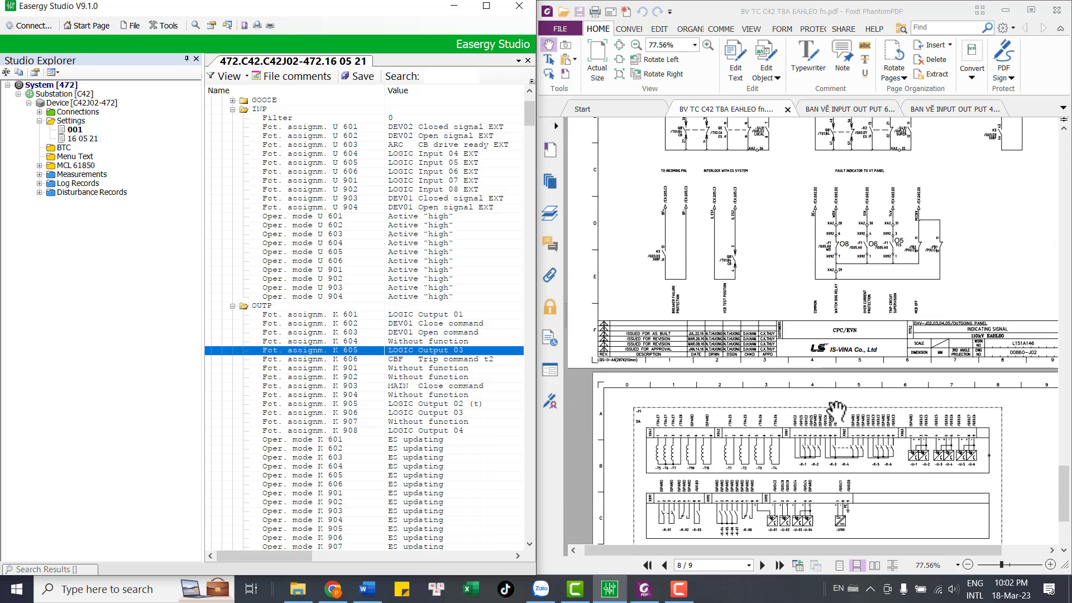
Rotate the drawing clockwise to read the K-5 and K-6 terminals on X062 on page 9, and restore its orientation.
click(655, 76)
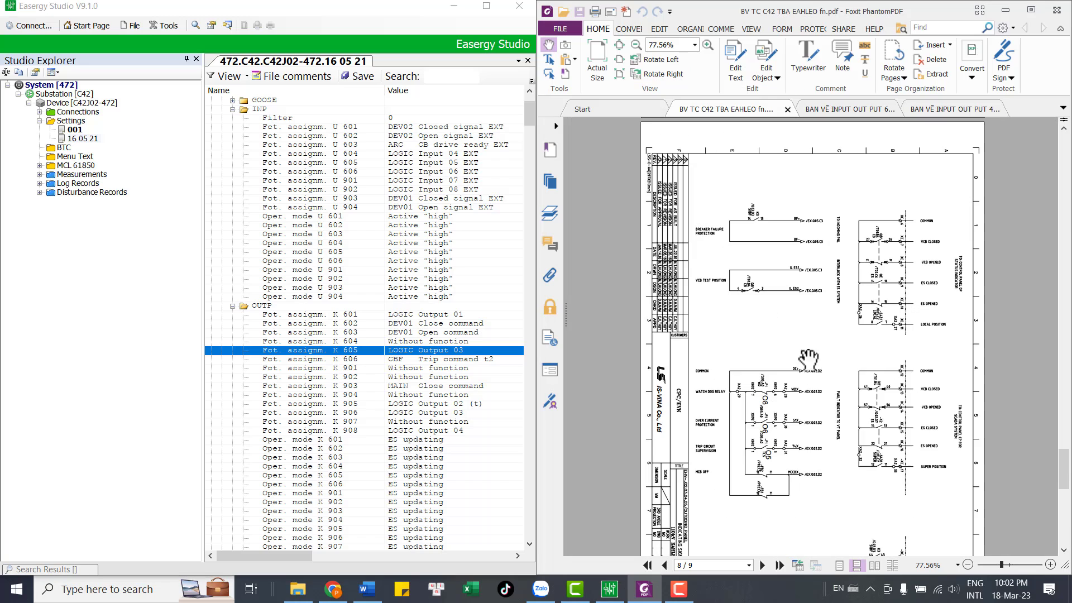
scroll(856, 419, down, 3)
scroll(855, 418, down, 3)
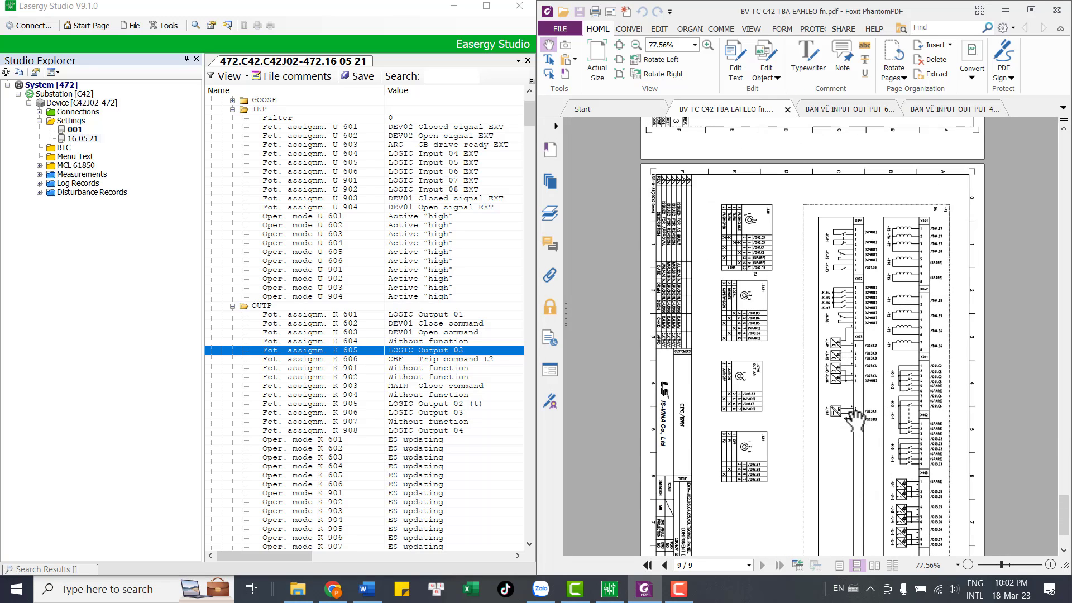
scroll(916, 471, down, 3)
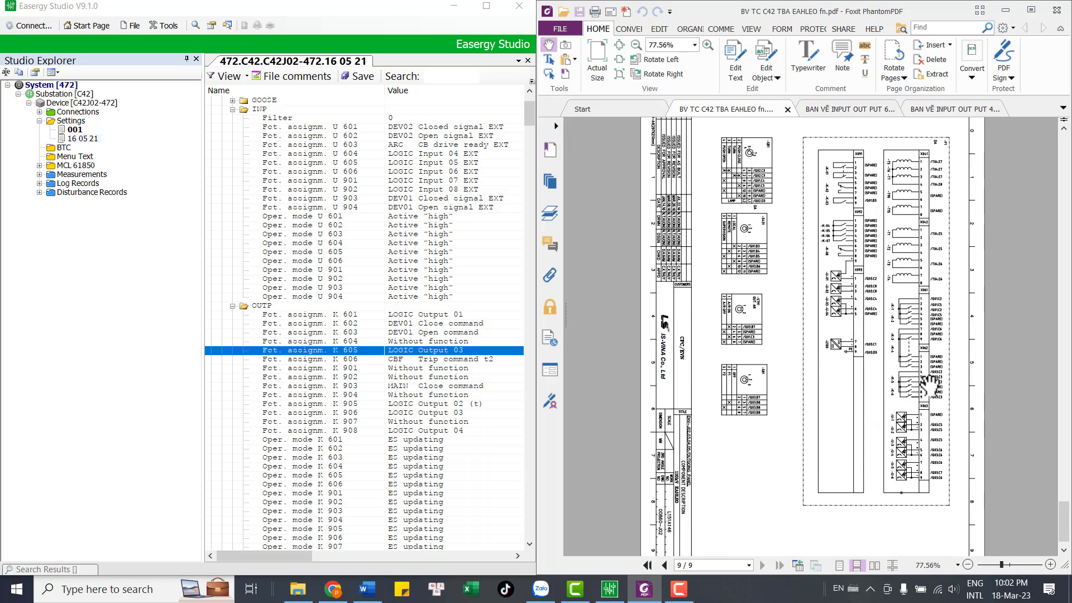
ctrl+scroll(933, 379, up, 2)
ctrl+scroll(934, 379, up, 4)
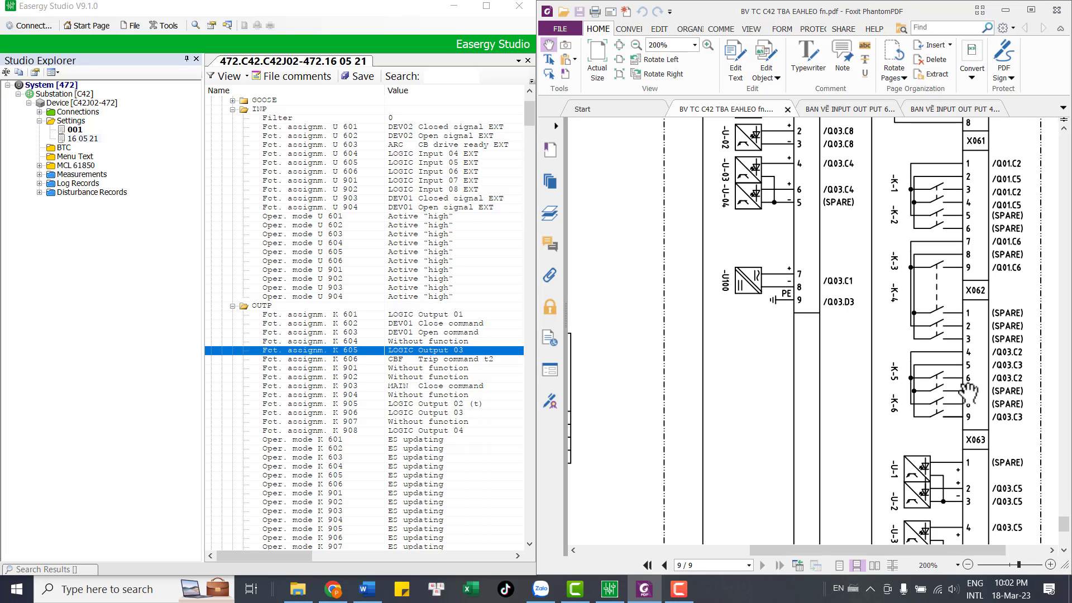
ctrl+scroll(1008, 385, down, 3)
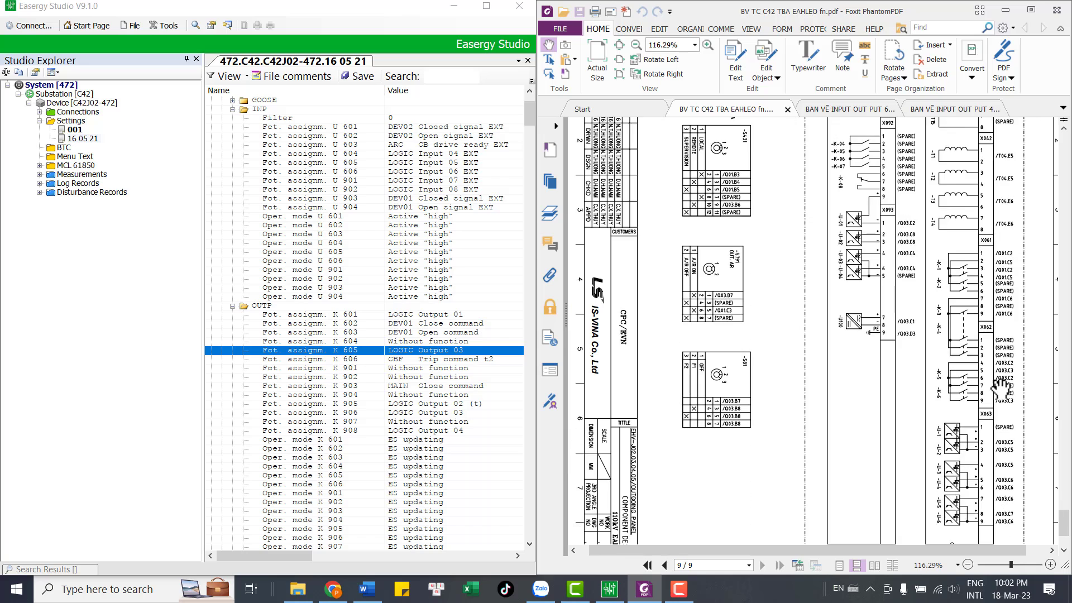
click(648, 71)
Examine the O5 general trip and O6 50BF contacts on X062 in the page 7 trip and TC supervisory circuit.
scroll(956, 391, up, 3)
ctrl+scroll(956, 391, down, 2)
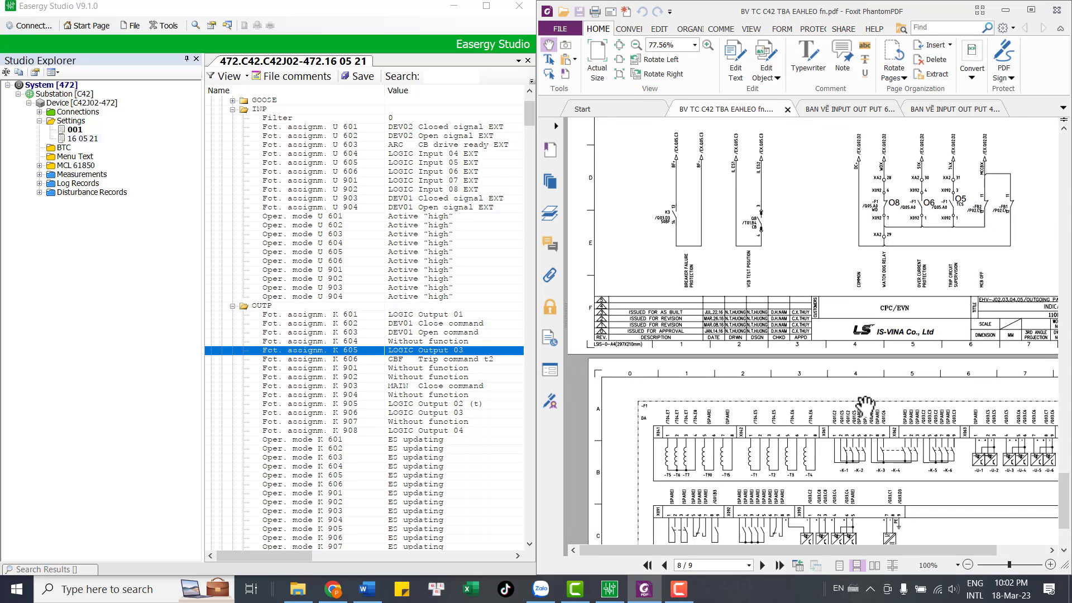
scroll(994, 364, up, 3)
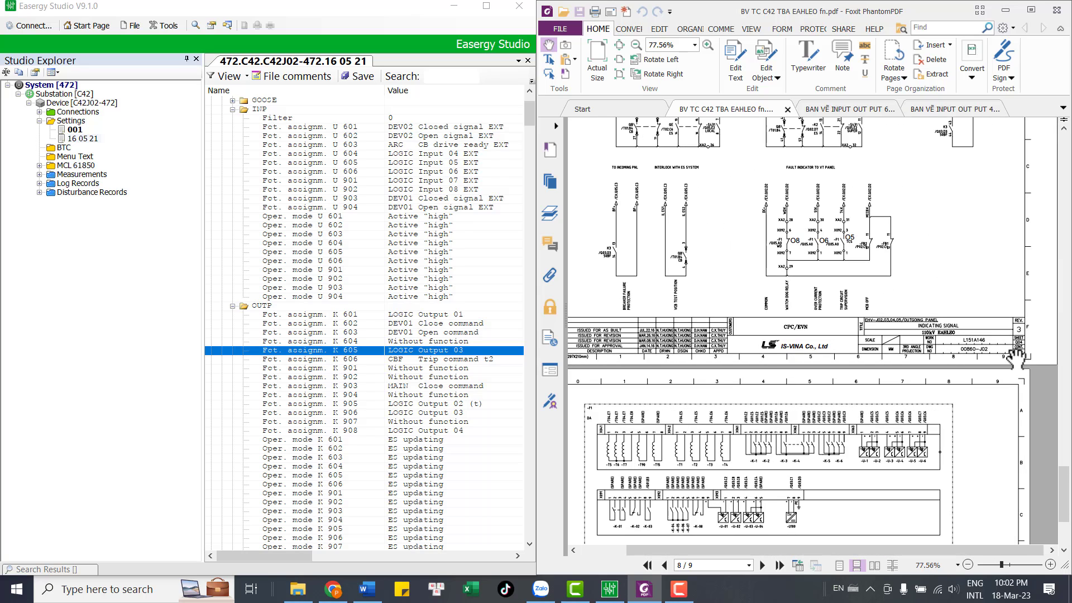
ctrl+scroll(910, 361, down, 1)
scroll(910, 362, up, 5)
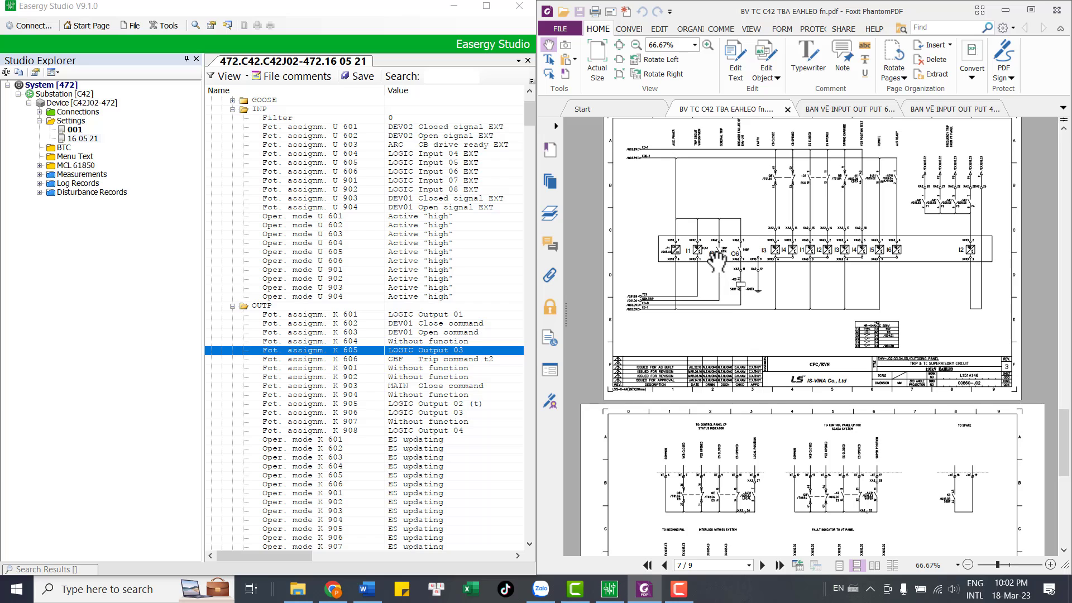
ctrl+scroll(696, 250, up, 3)
ctrl+scroll(695, 250, down, 3)
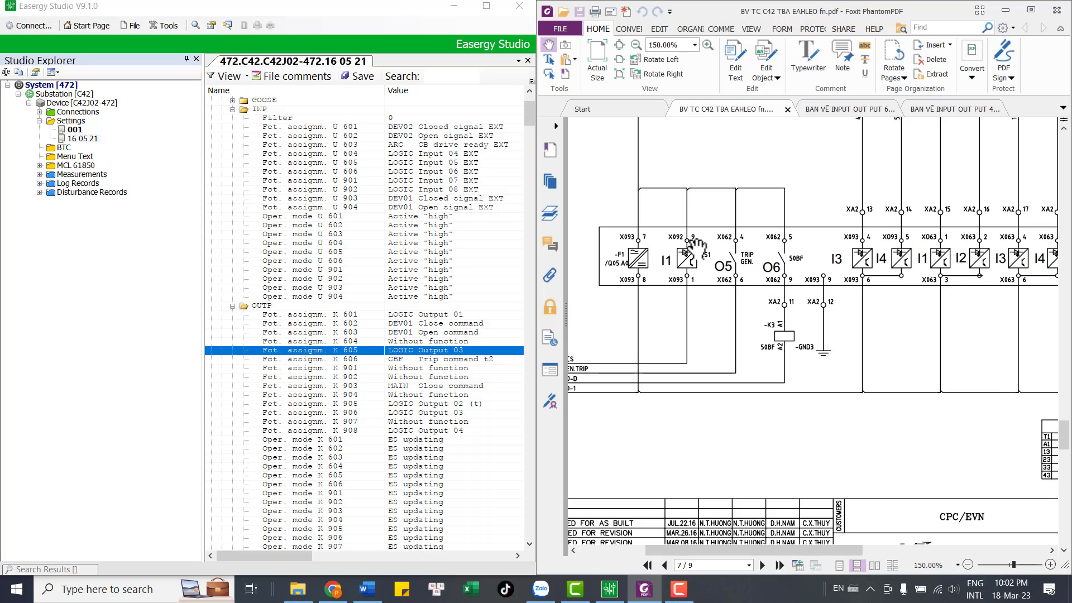
ctrl+scroll(642, 246, up, 3)
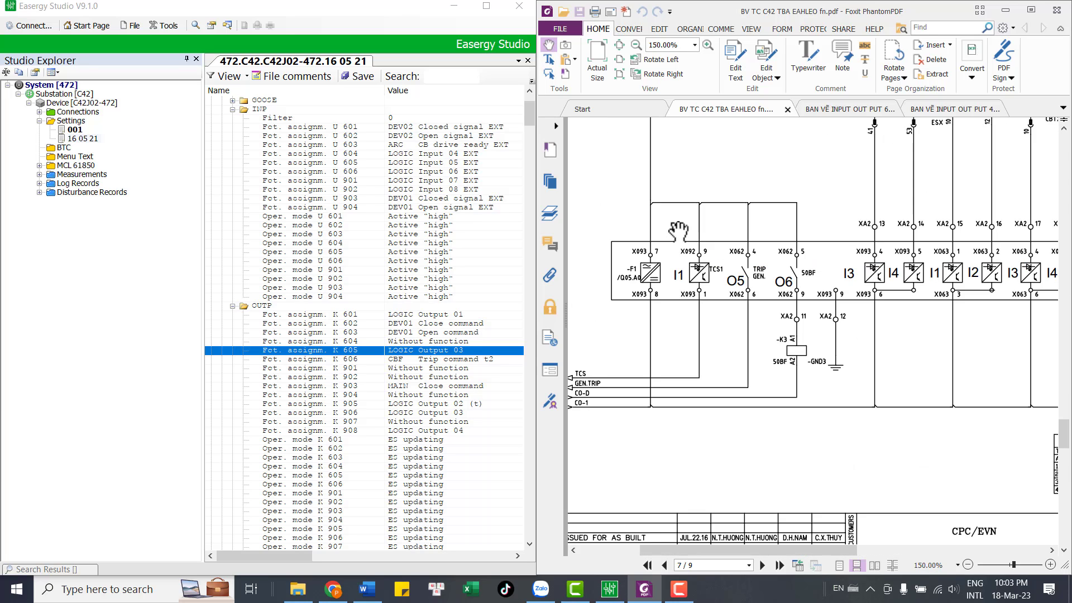
ctrl+scroll(740, 297, down, 3)
ctrl+scroll(746, 291, up, 5)
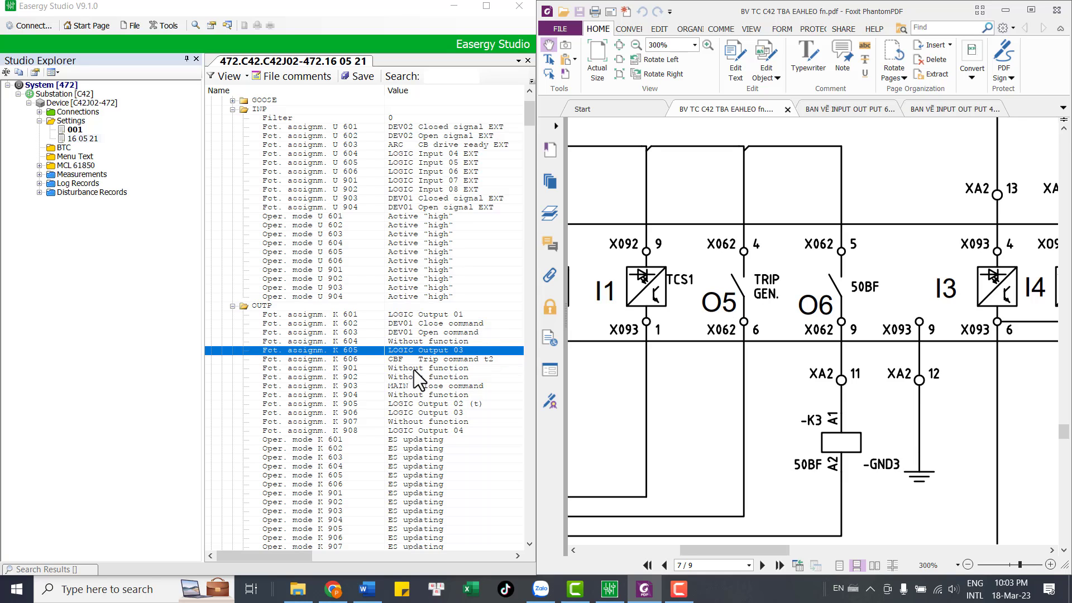
Match the K 605 and K 606 assignments to contacts O5 and O6, ending on K 605.
click(410, 359)
click(408, 352)
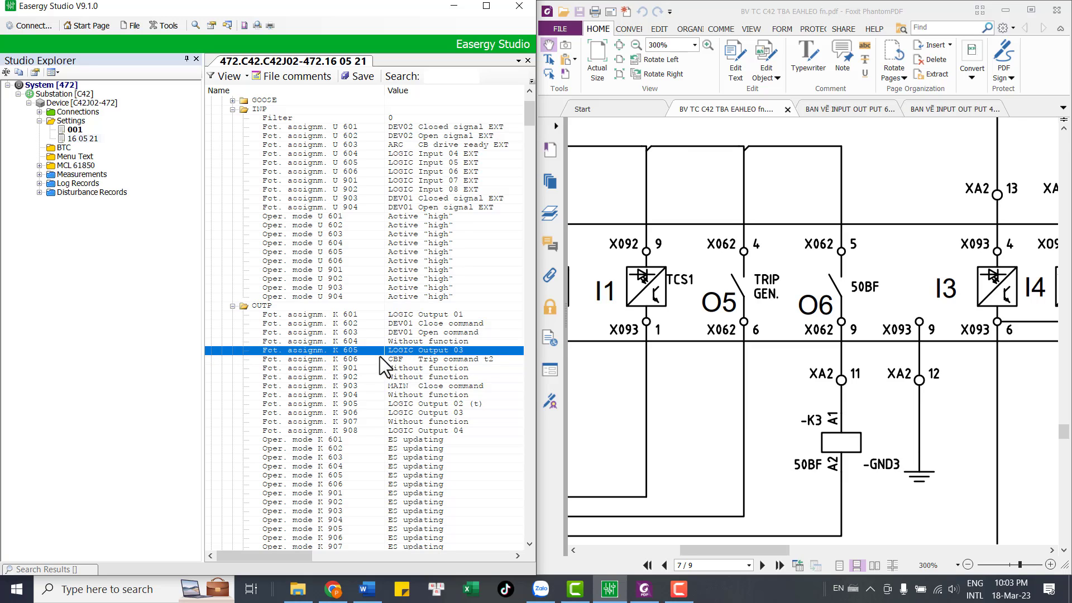
click(407, 358)
click(399, 351)
click(450, 360)
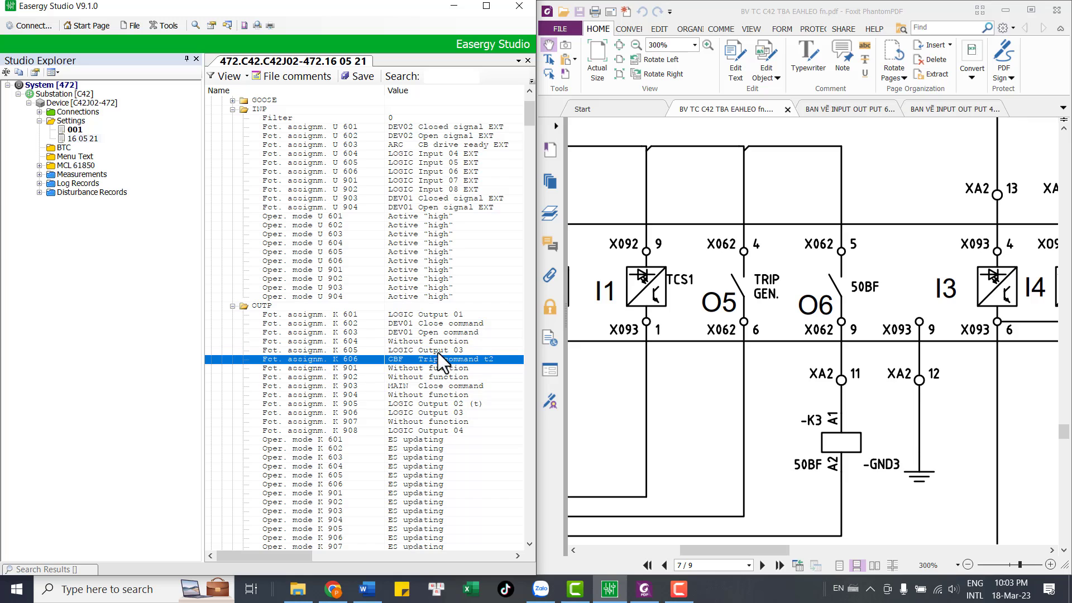
click(437, 353)
Find the output 3 settings in the LOGIC group and select its function assignment in the maximized Easergy Studio window.
drag(526, 119, 528, 180)
scroll(404, 304, up, 7)
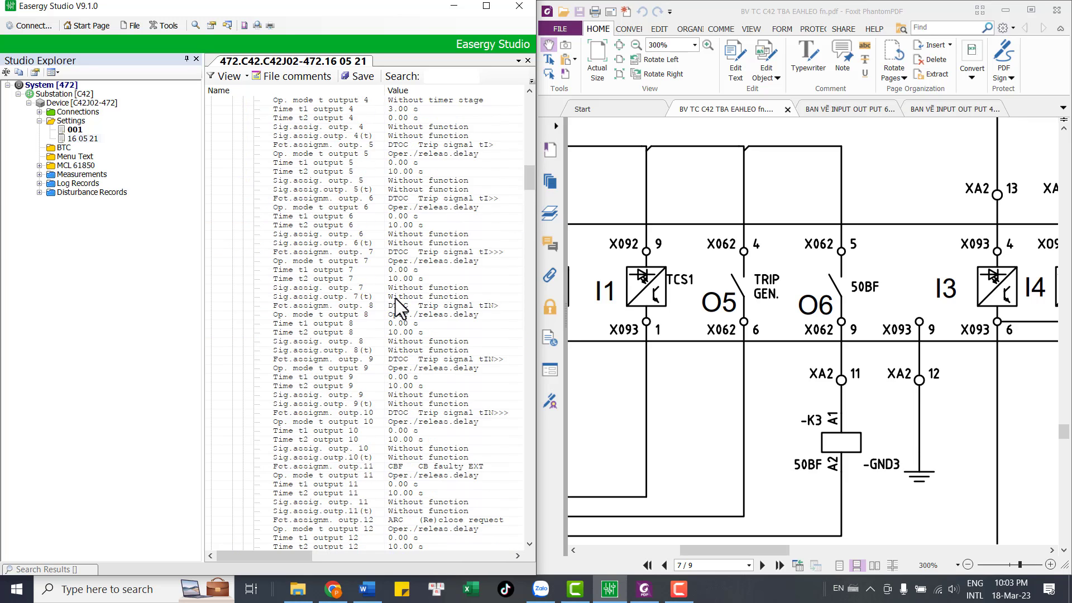
scroll(399, 302, up, 1)
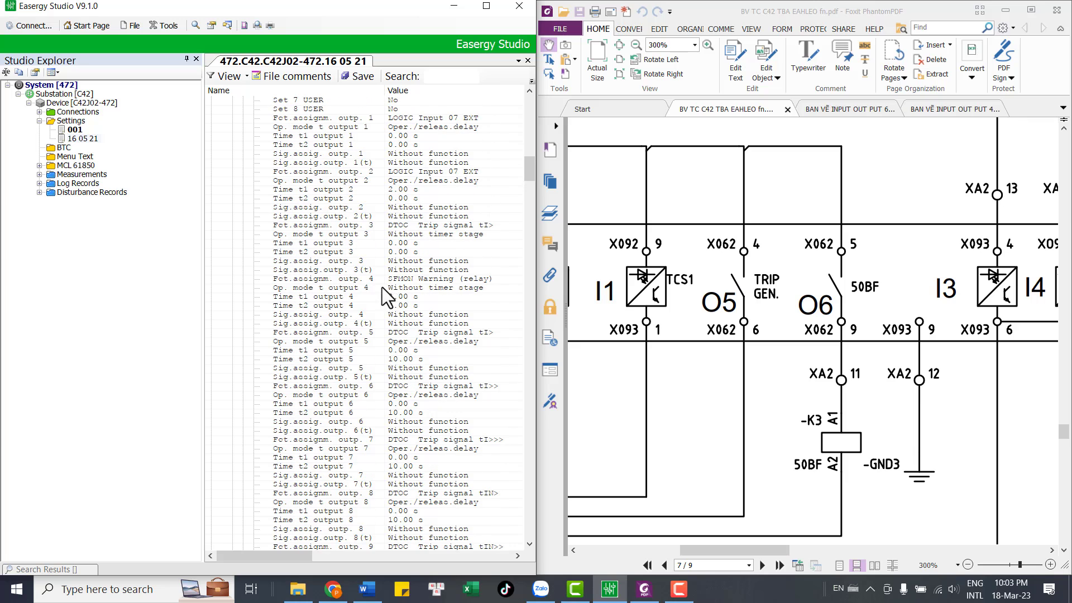
click(338, 237)
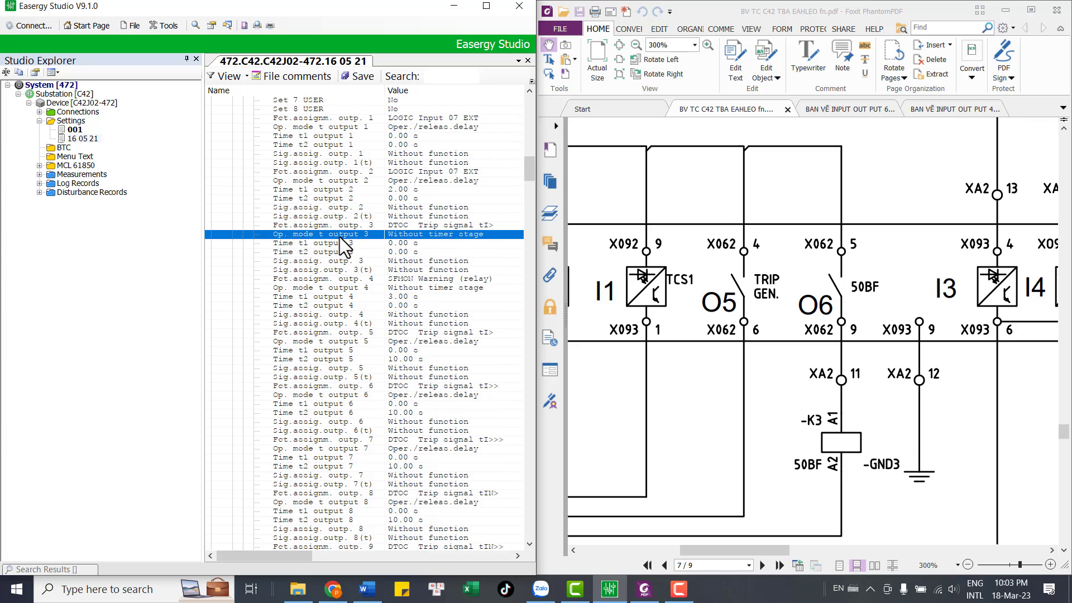
click(347, 227)
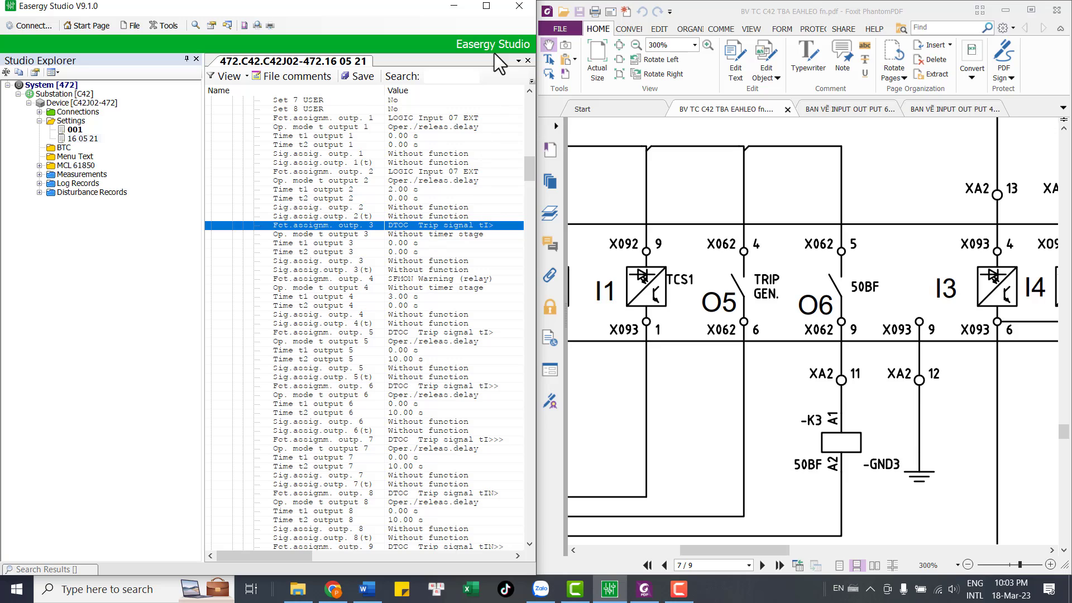
click(486, 7)
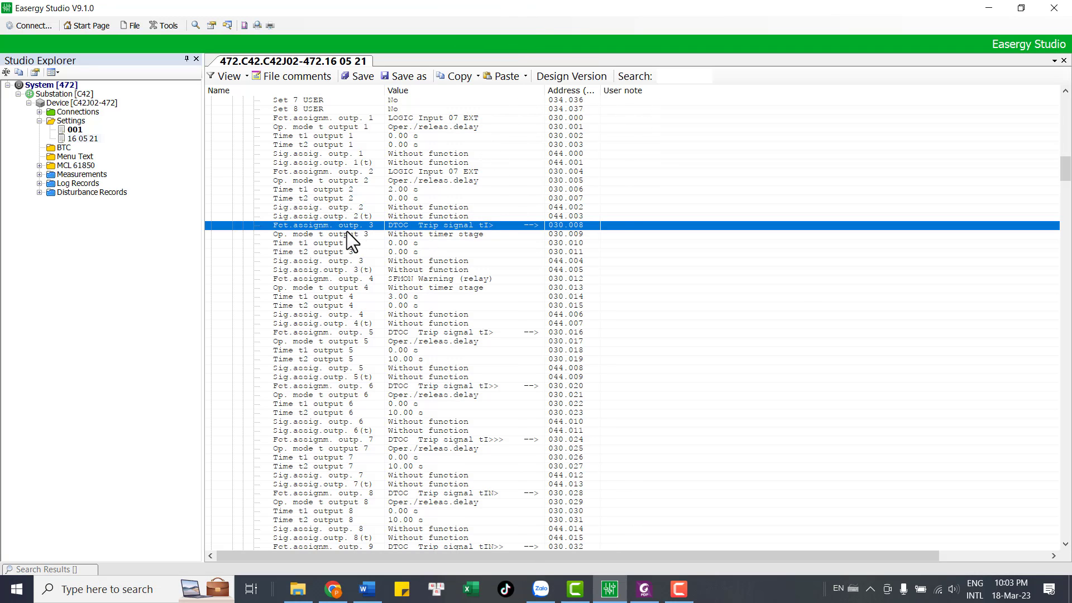
click(431, 233)
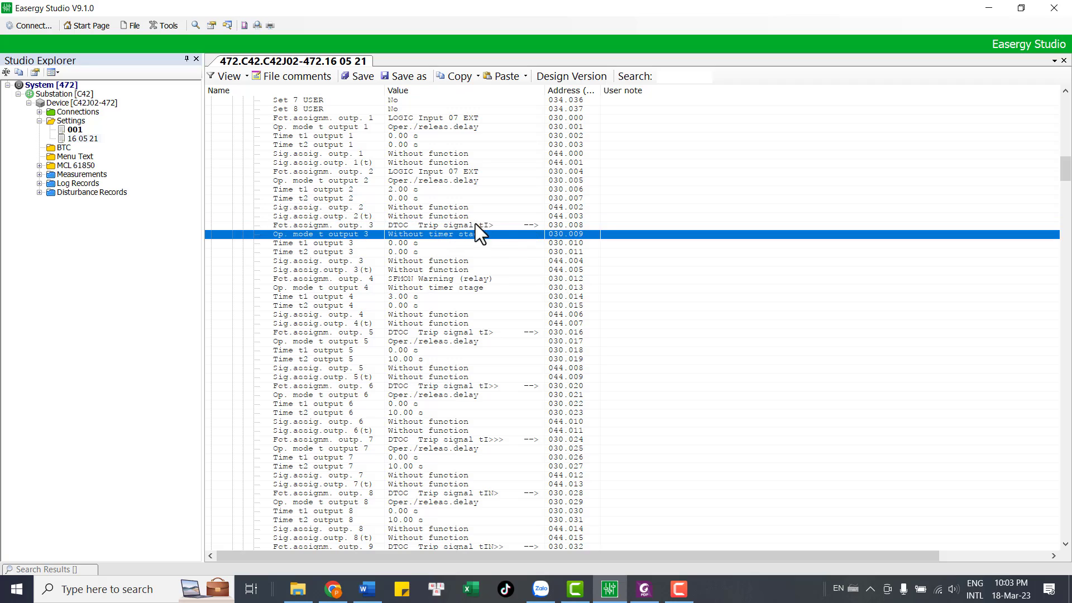
click(534, 226)
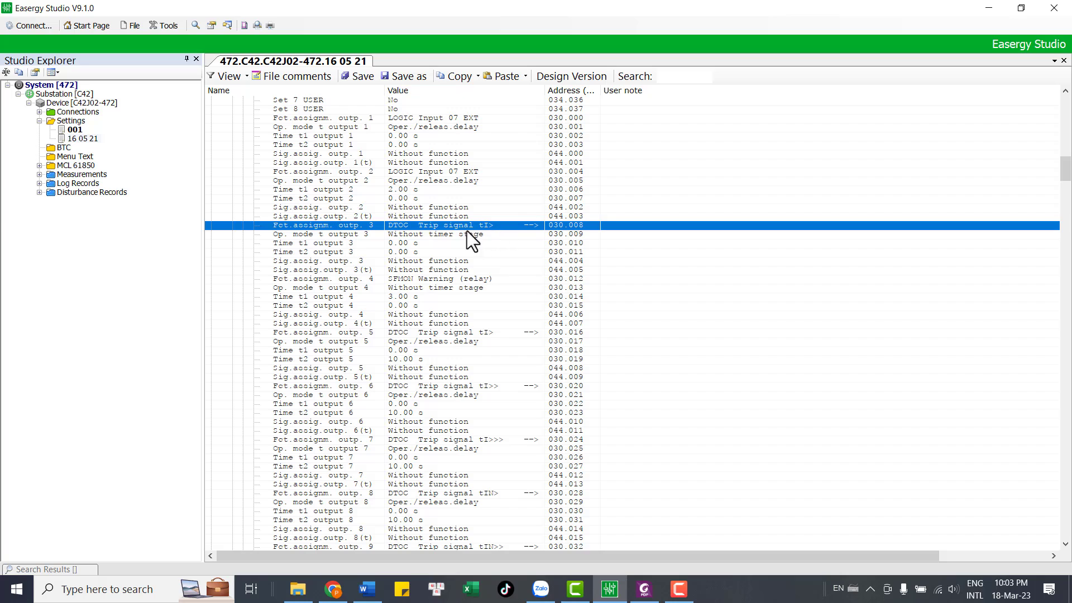
Open the function assignment of LOGIC output 3, examine its OR-combined trip signals and LOGIC Input 08 EXT, and close it unchanged.
double_click(424, 226)
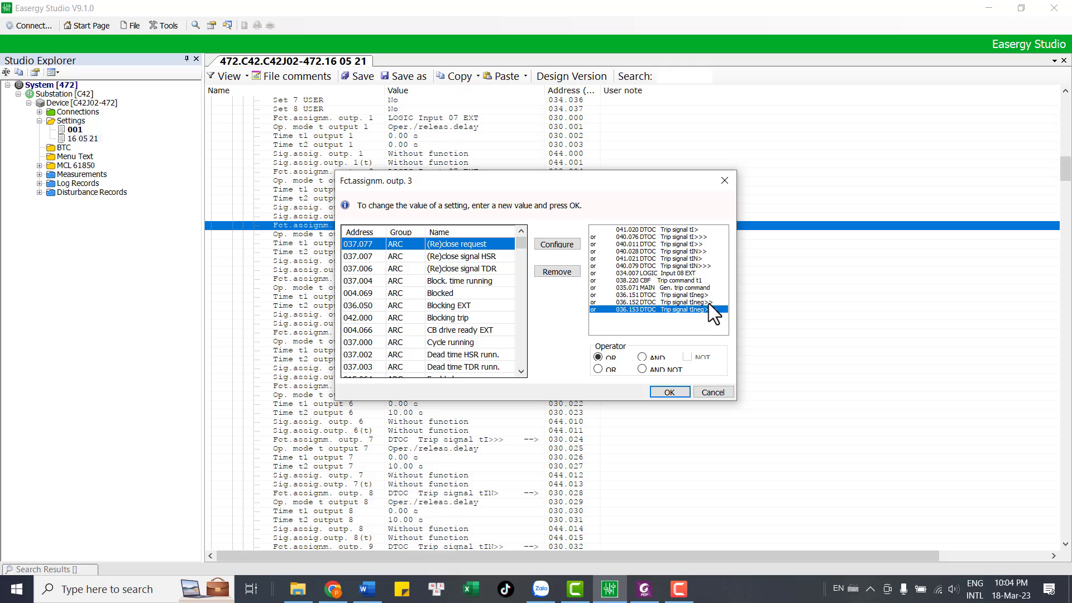
click(671, 268)
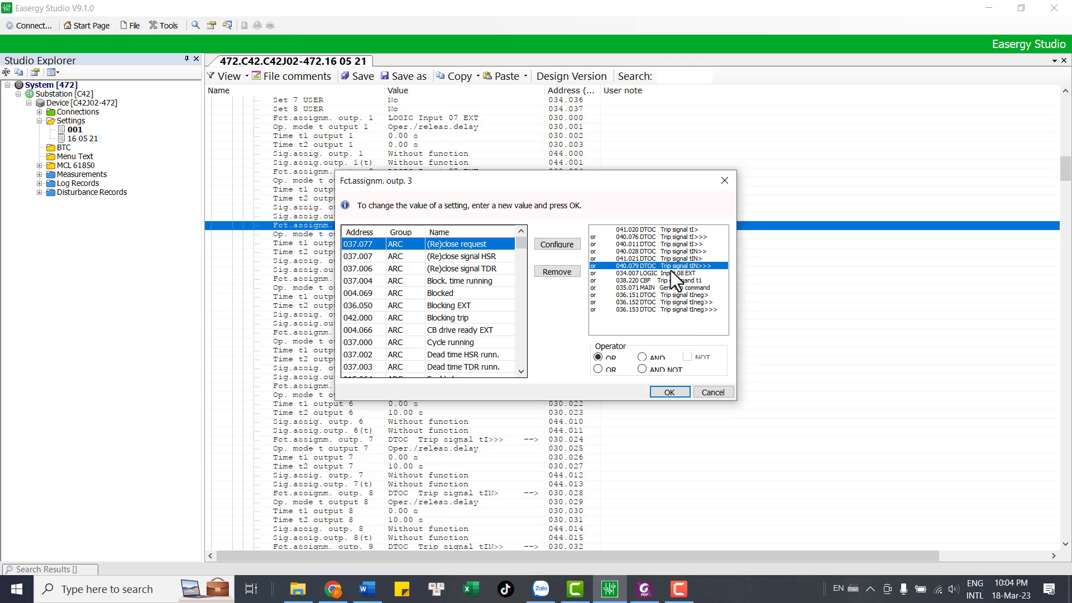
click(669, 273)
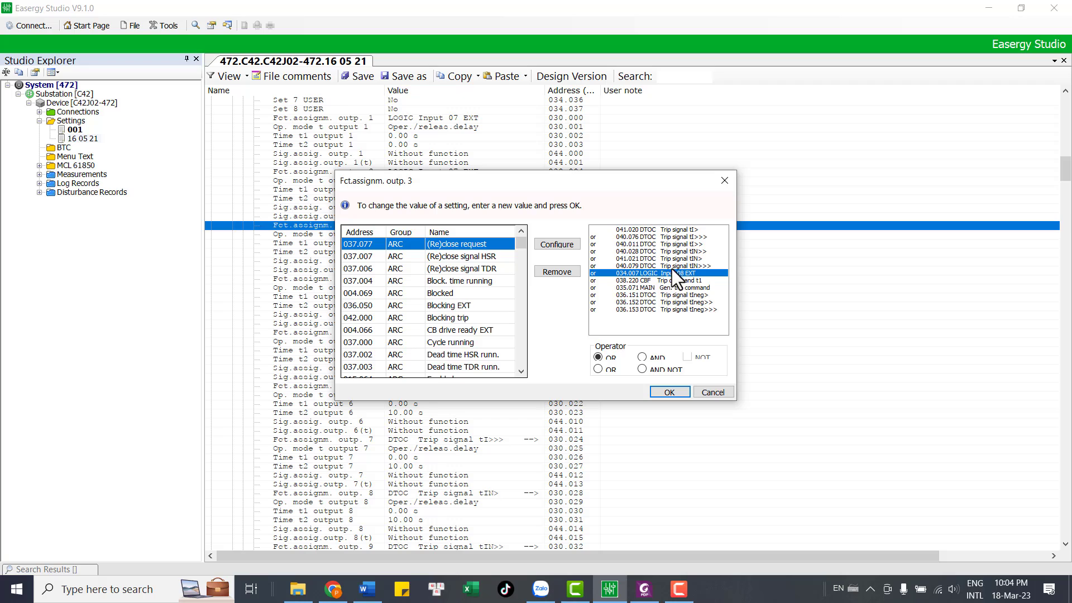
click(724, 180)
scroll(493, 246, up, 20)
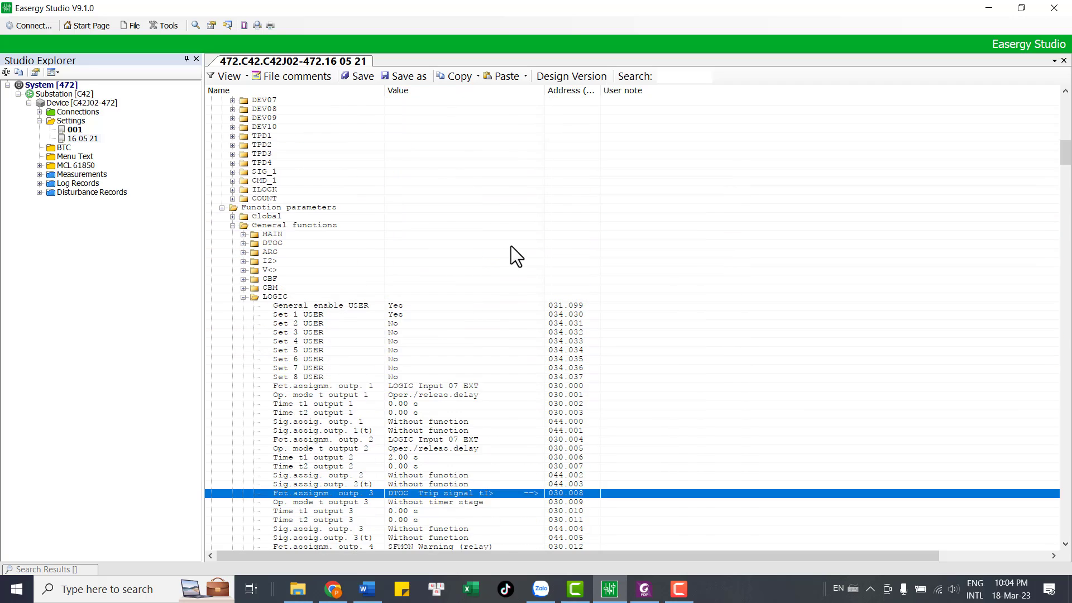
Find the binary input function assignments and select U 902, comparing it with the neighbouring U 901.
scroll(350, 241, up, 17)
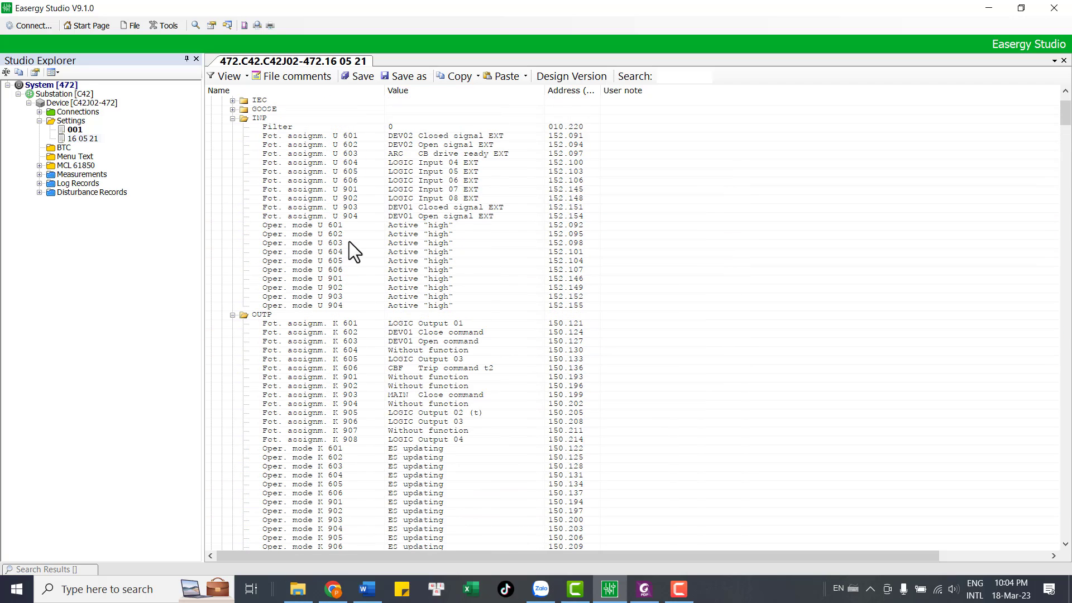
click(399, 208)
click(407, 200)
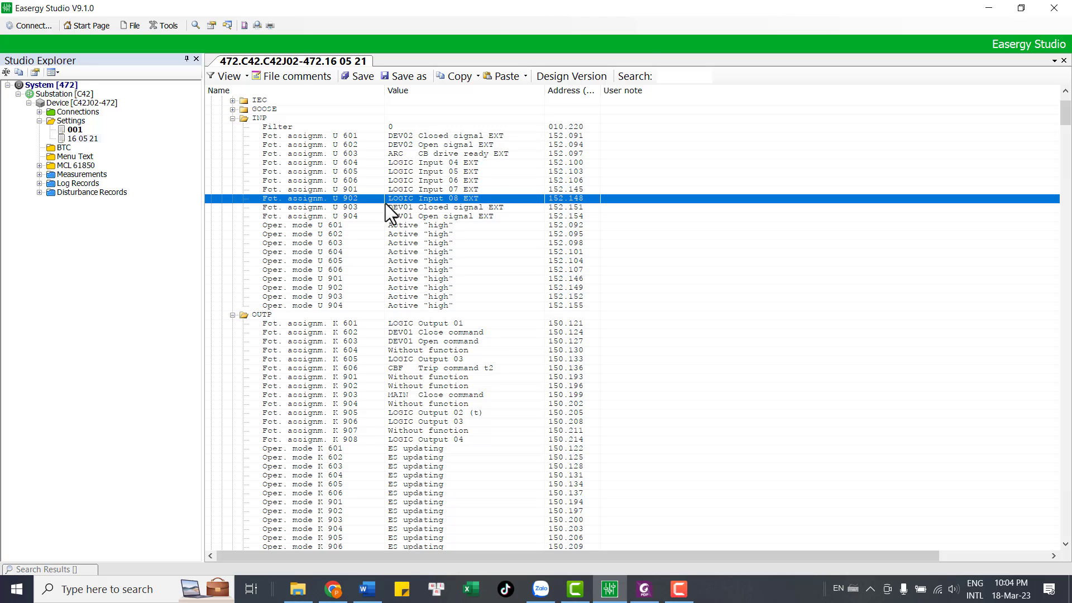
click(424, 188)
click(427, 199)
Switch to the bay drawing and examine input I2 on X093 and its F1 to F4 frequency trip contacts on page 7.
click(640, 577)
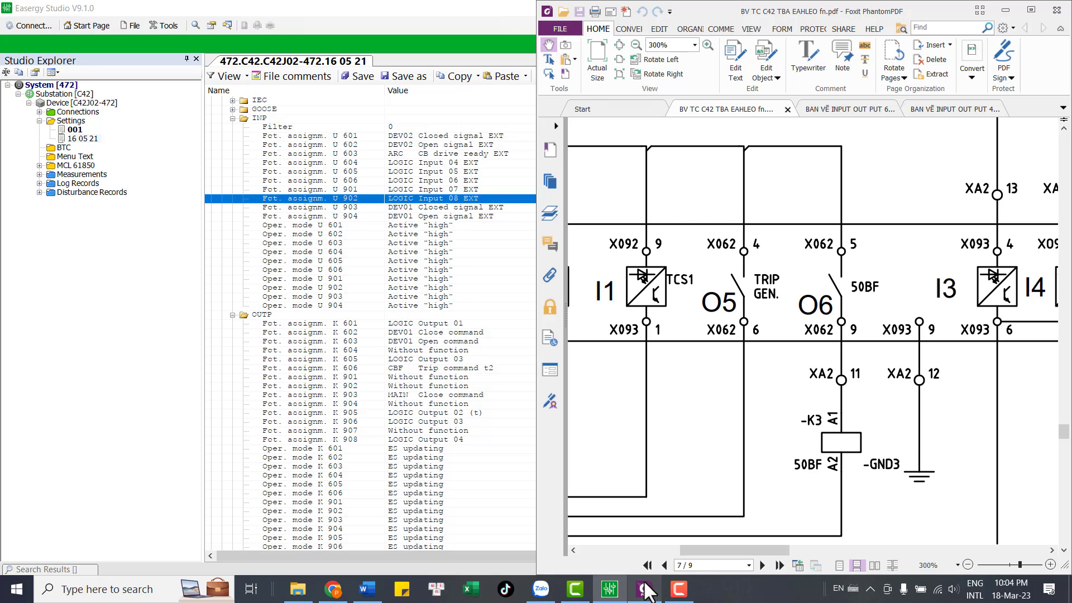
scroll(747, 317, down, 2)
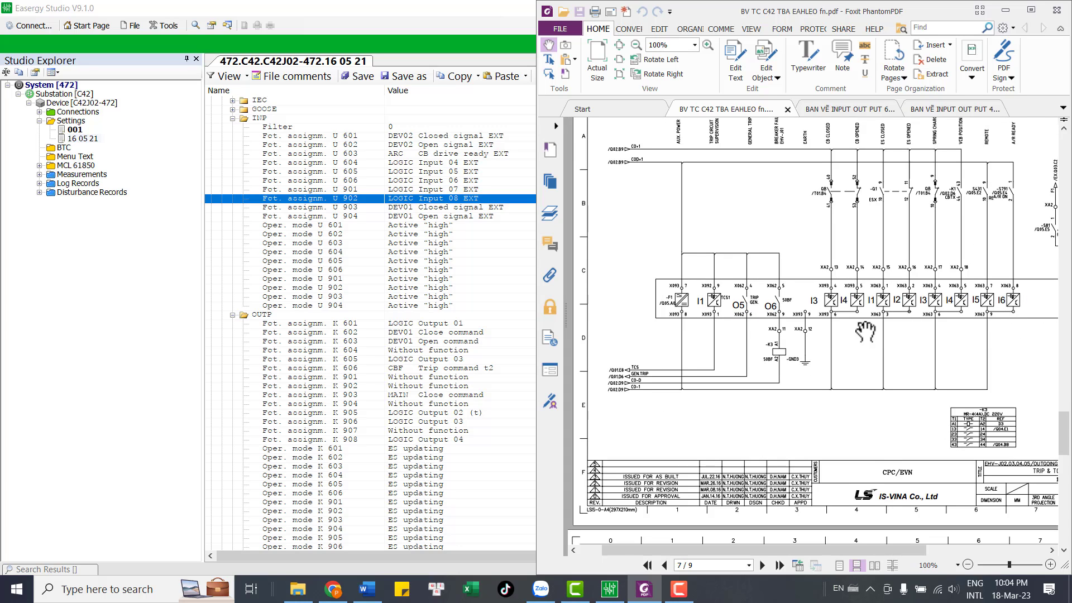
scroll(1027, 317, right, 5)
scroll(1046, 316, up, 3)
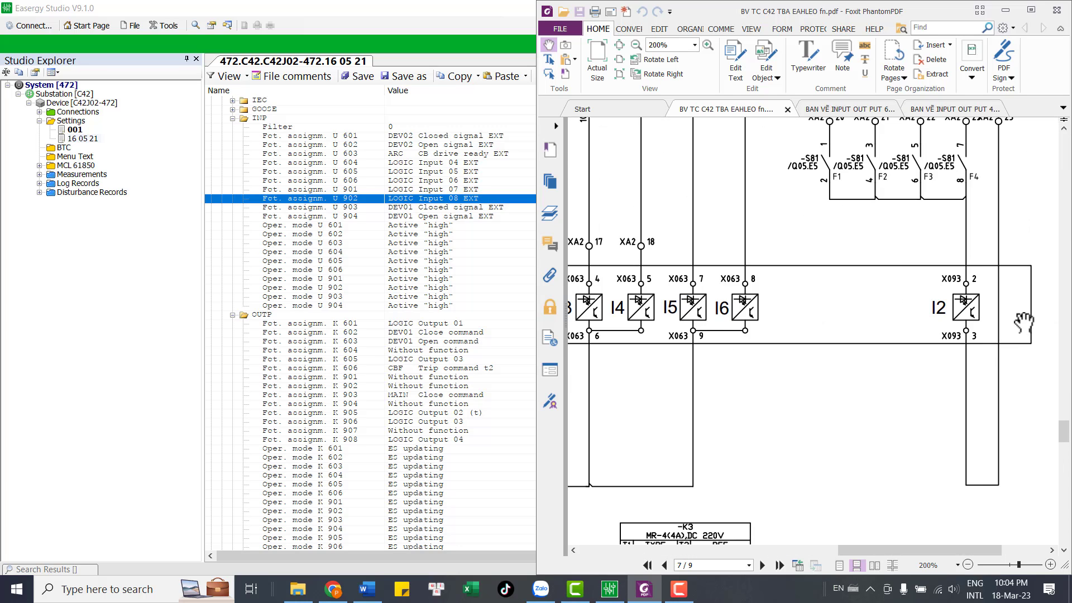
scroll(915, 315, up, 1)
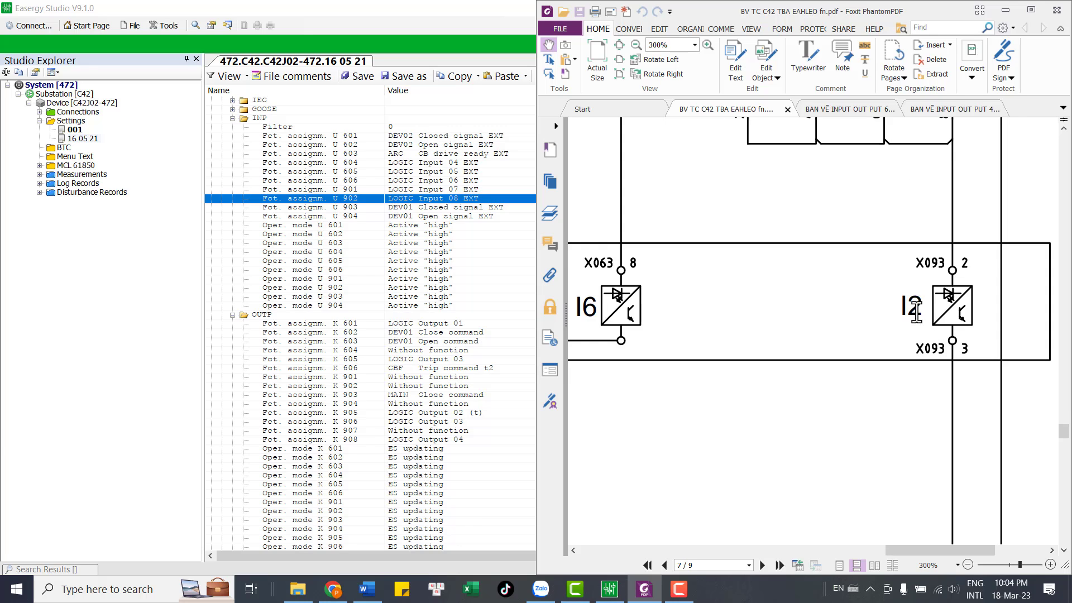
scroll(916, 313, down, 3)
scroll(924, 260, up, 1)
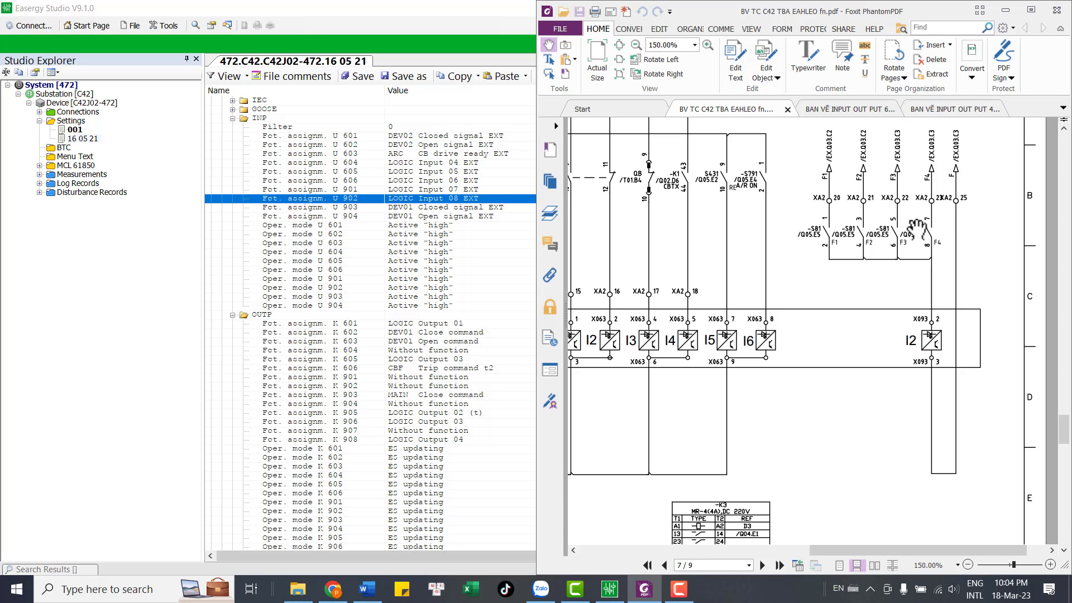
scroll(916, 229, down, 2)
scroll(918, 165, up, 3)
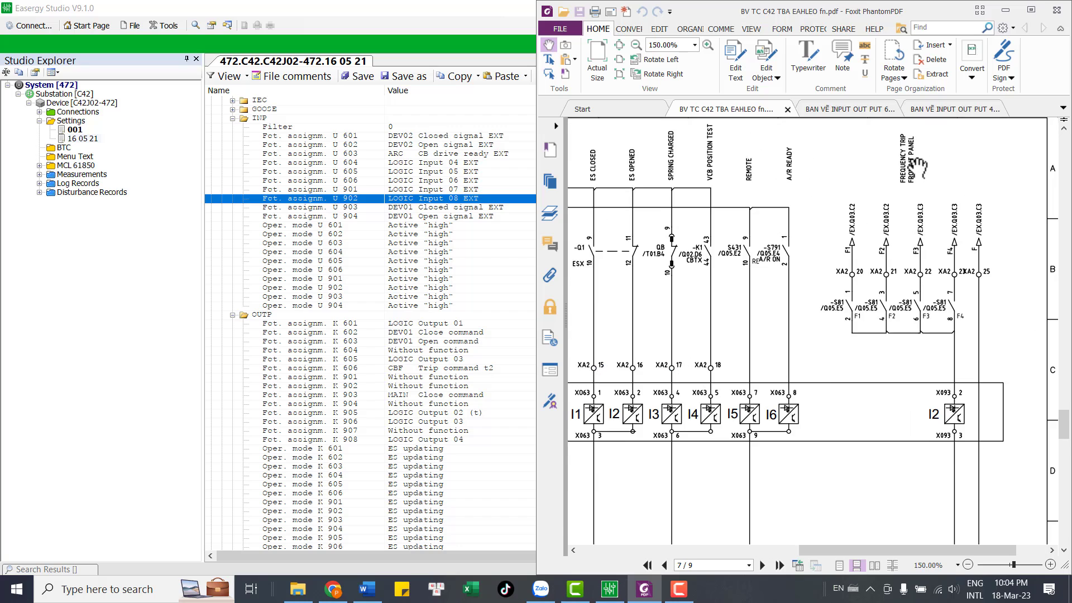
scroll(921, 279, down, 2)
scroll(938, 386, up, 1)
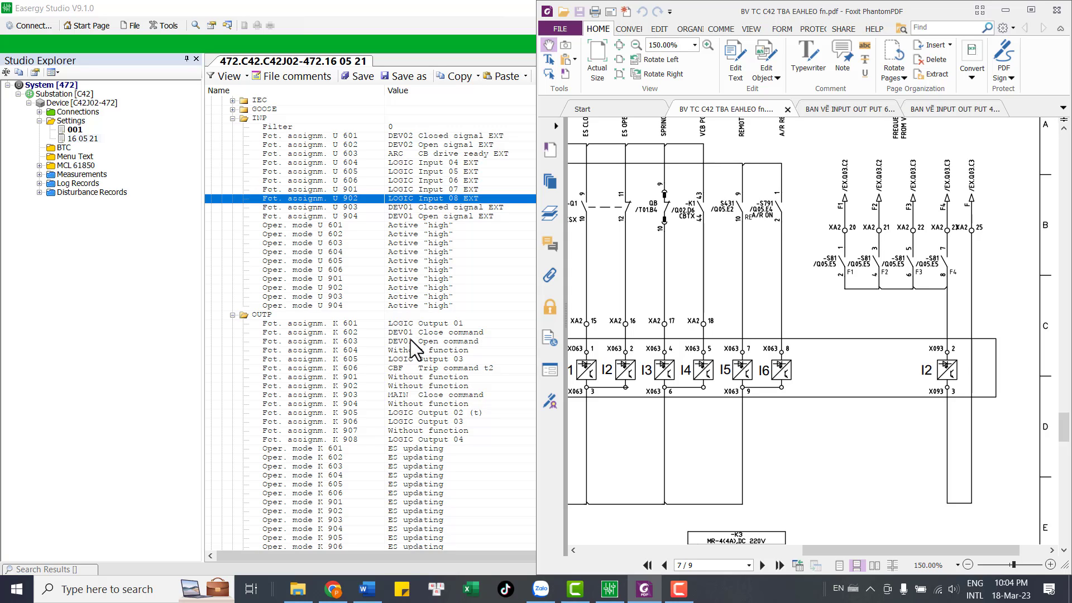
Return to the output assignments in Easergy Studio and select the K 606 CBF trip command assignment.
click(432, 369)
click(425, 360)
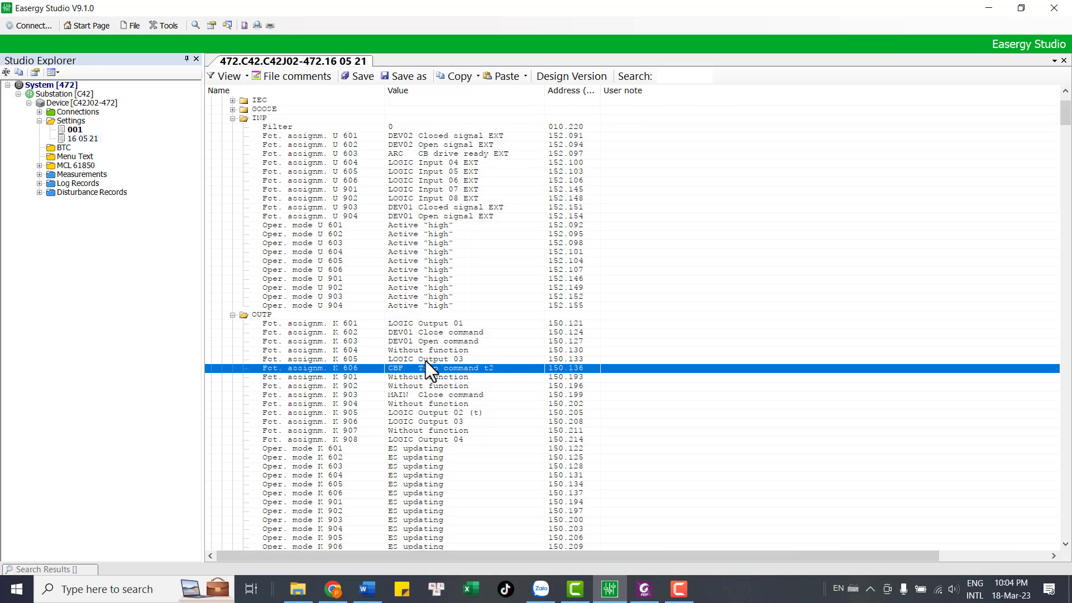
click(339, 369)
click(391, 375)
click(340, 367)
Examine contact O6 on X062 for the 50BF circuit on page 7 of the bay drawing.
click(644, 589)
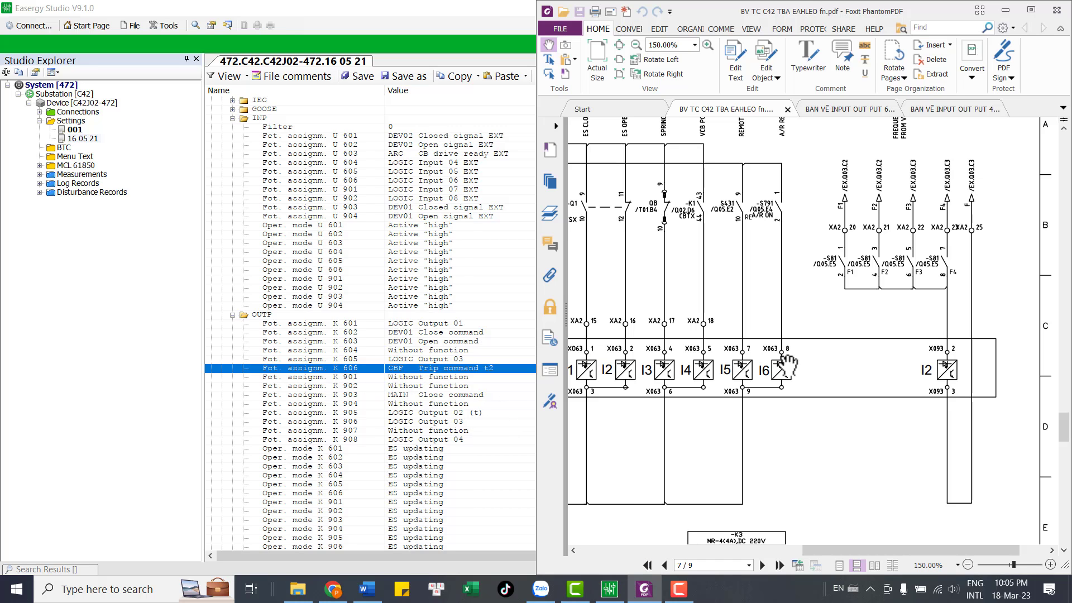
scroll(919, 285, down, 4)
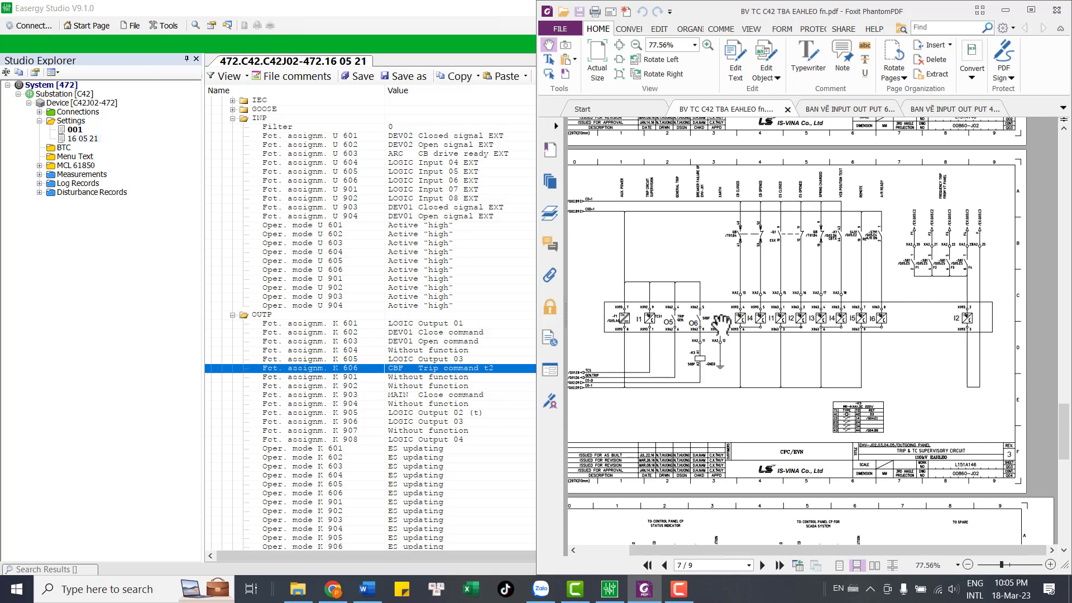
scroll(692, 335, up, 6)
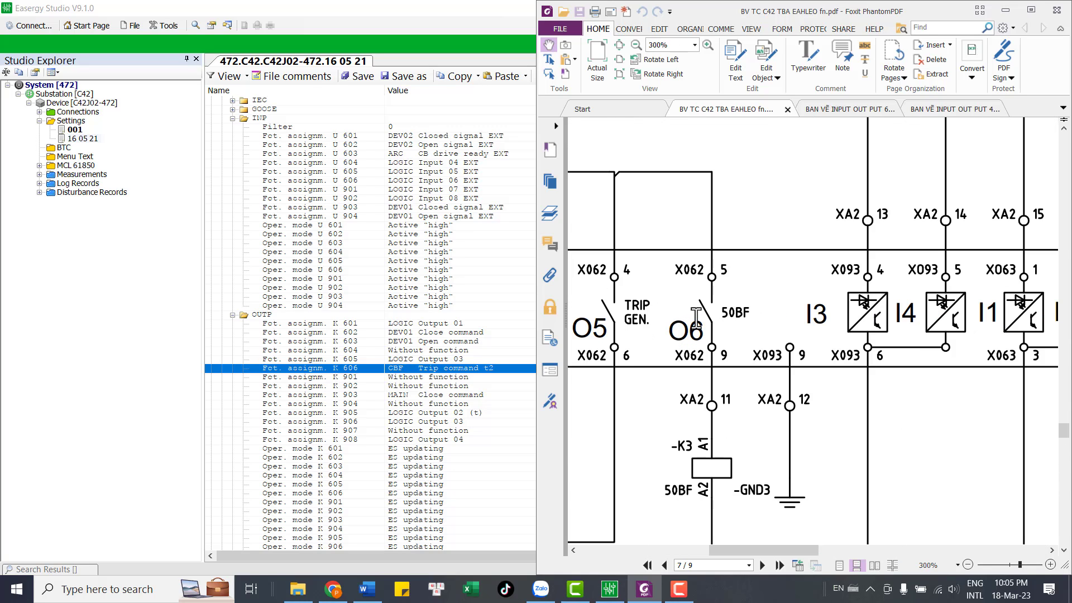
drag(670, 334, 702, 333)
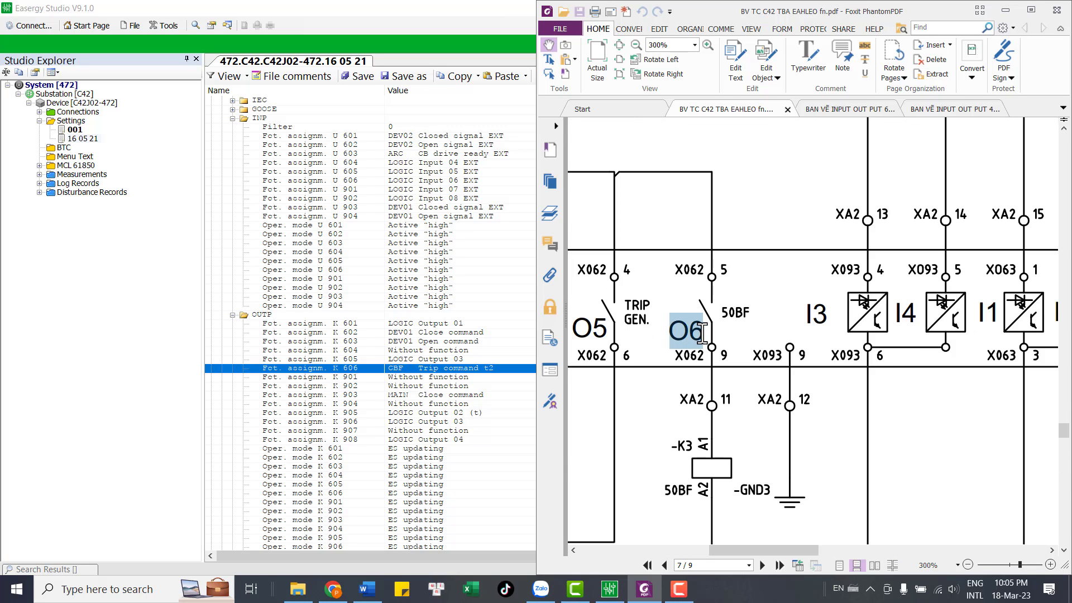
click(728, 312)
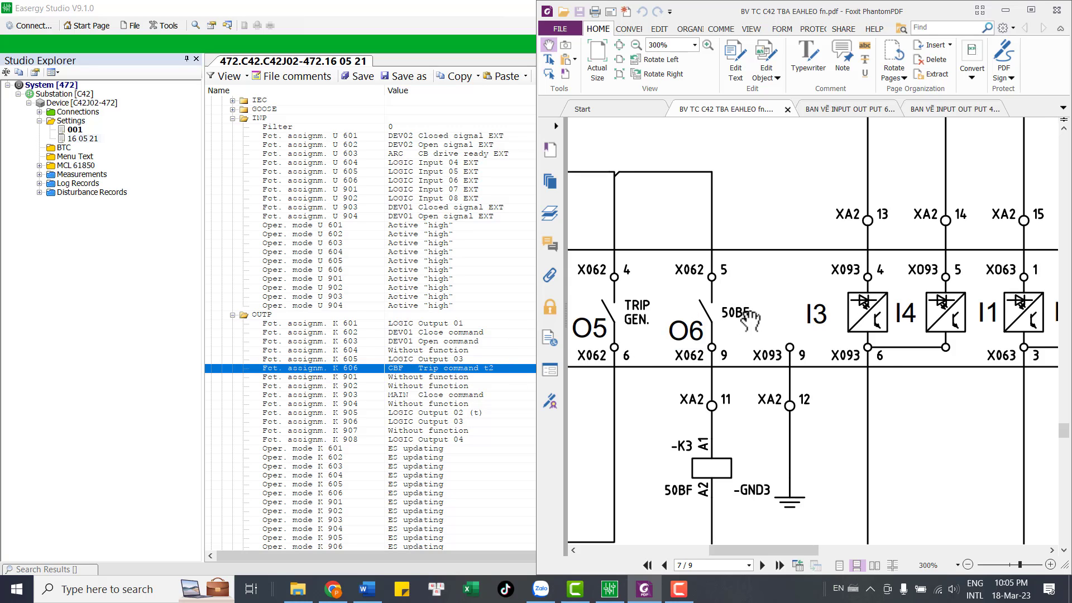
scroll(747, 320, down, 1)
scroll(747, 319, down, 2)
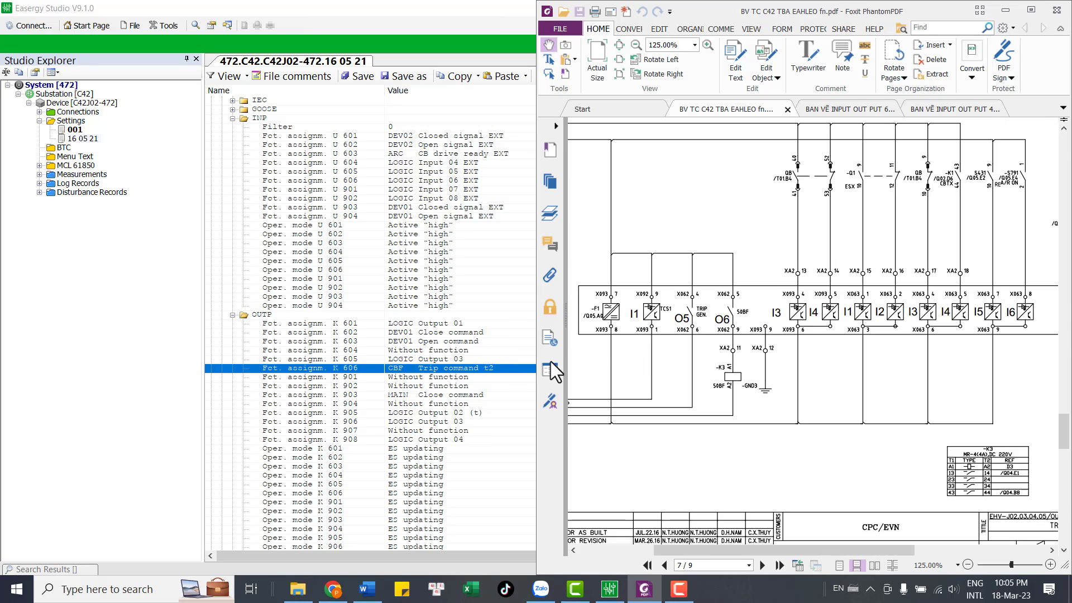
Review the K 901 to K 904 output assignments in Easergy Studio, ending on K 903 with the MAIN close command.
click(406, 382)
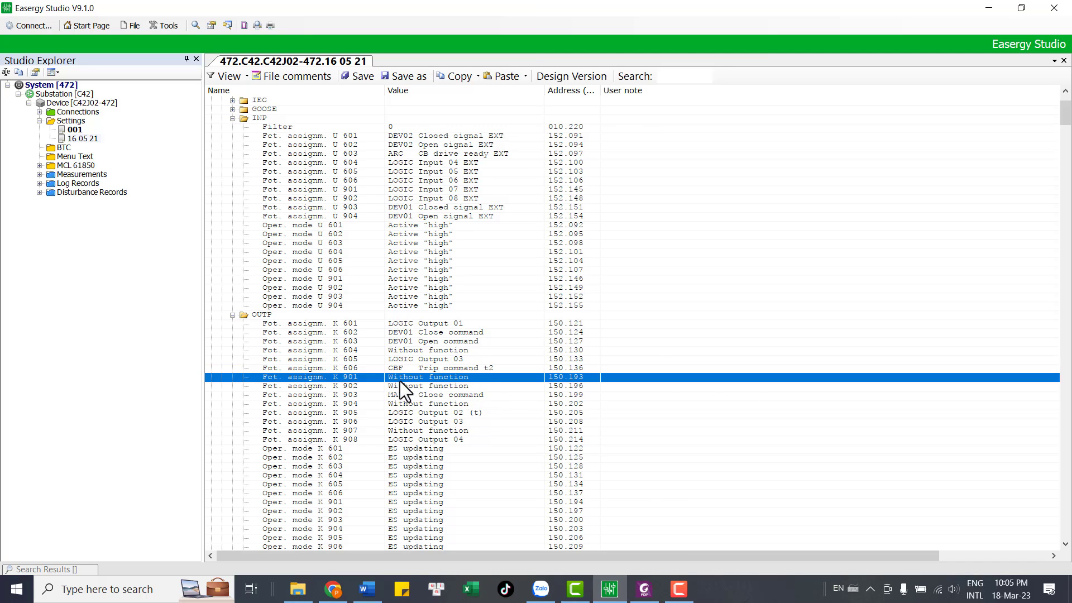
click(353, 386)
click(415, 379)
click(418, 386)
click(348, 397)
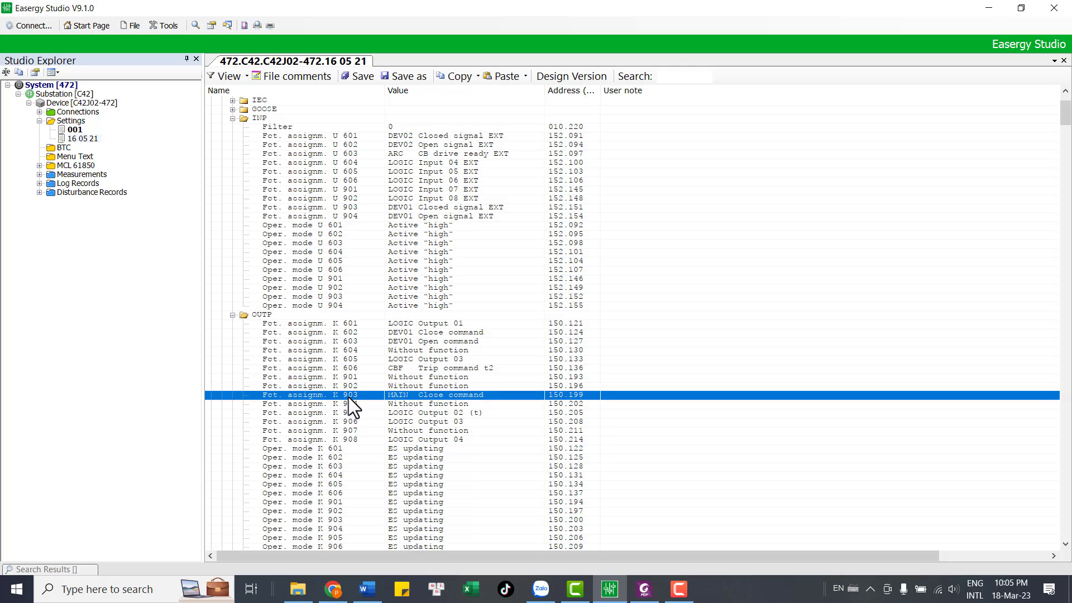
click(350, 407)
click(347, 397)
click(647, 591)
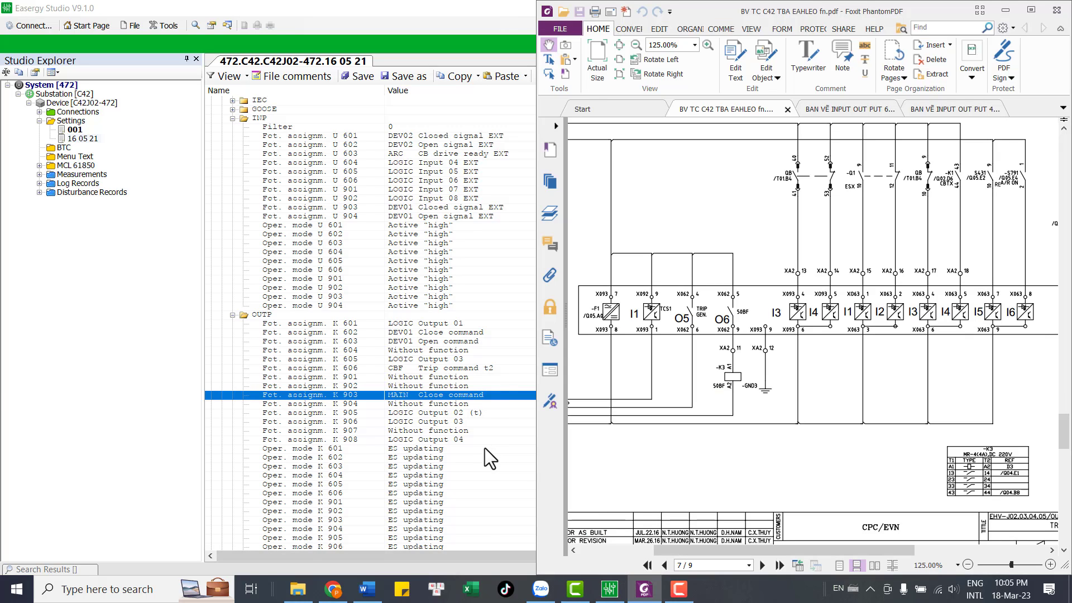
click(430, 407)
click(423, 400)
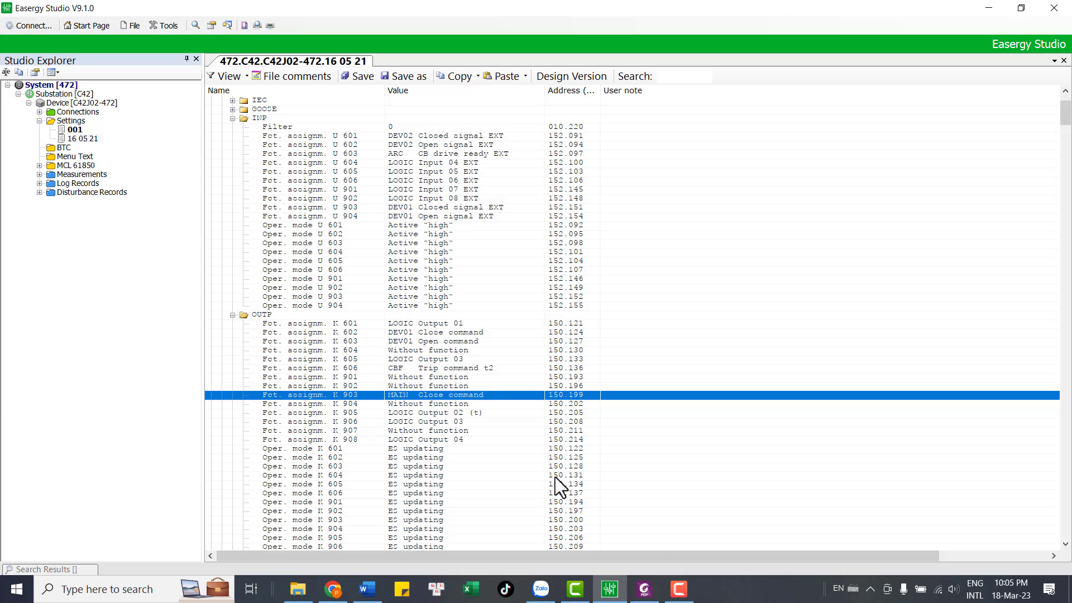
Compare the K 903 assignment with auto-reclose contact O3 on X091 in the page 5 VCB close and open circuit.
click(644, 589)
scroll(818, 279, down, 5)
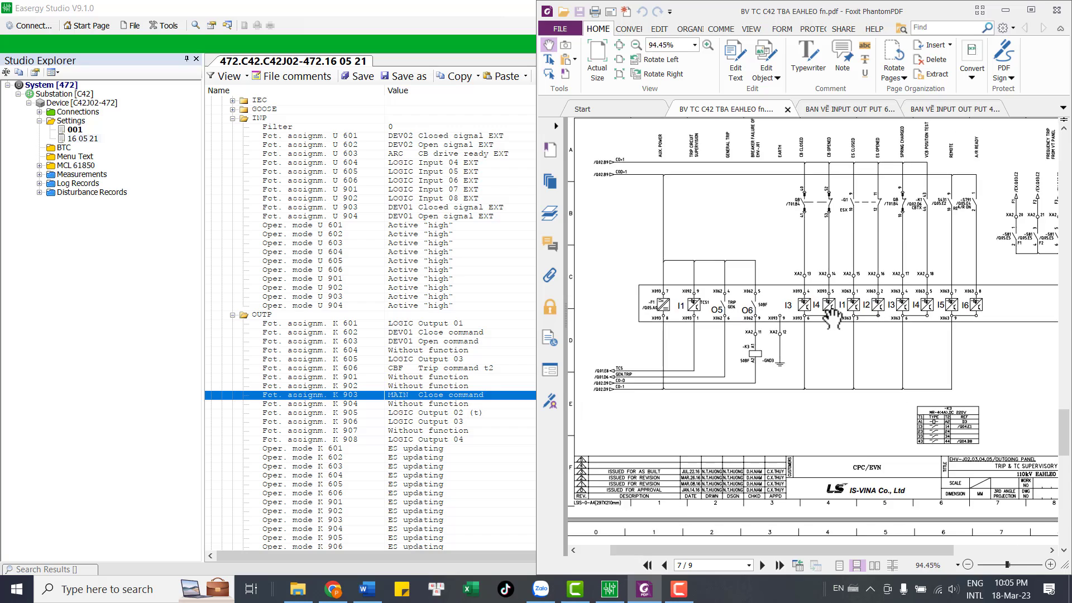
scroll(827, 319, up, 12)
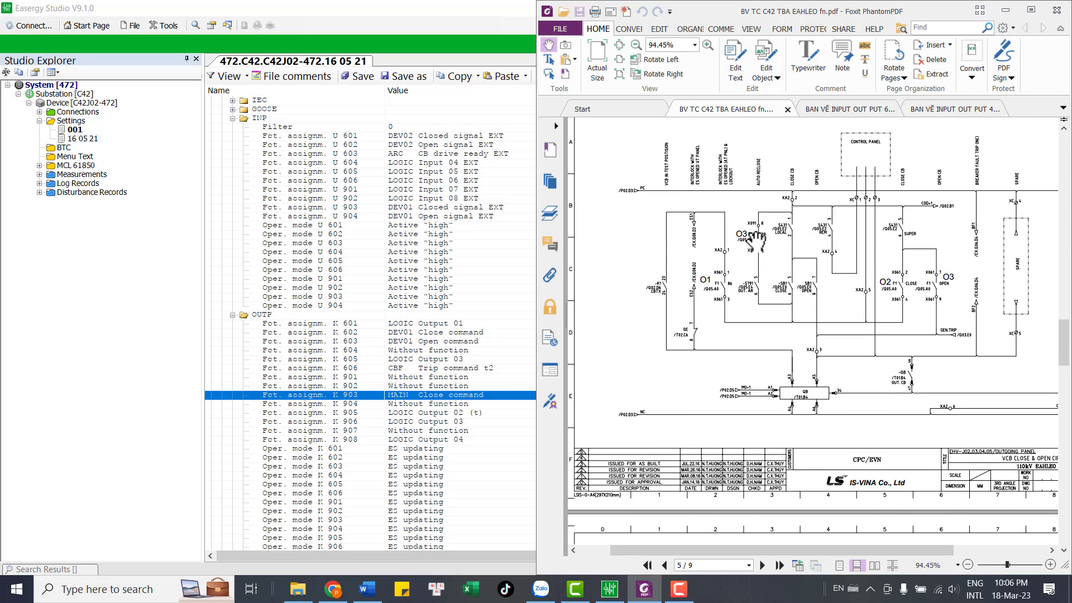
scroll(747, 239, up, 2)
scroll(747, 238, down, 2)
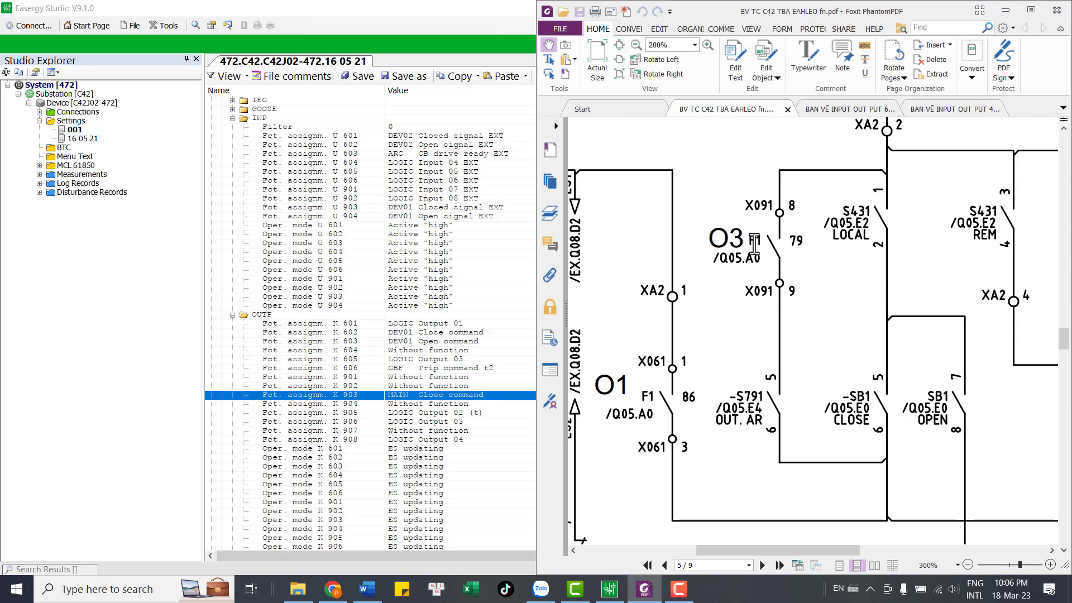
scroll(766, 181, up, 2)
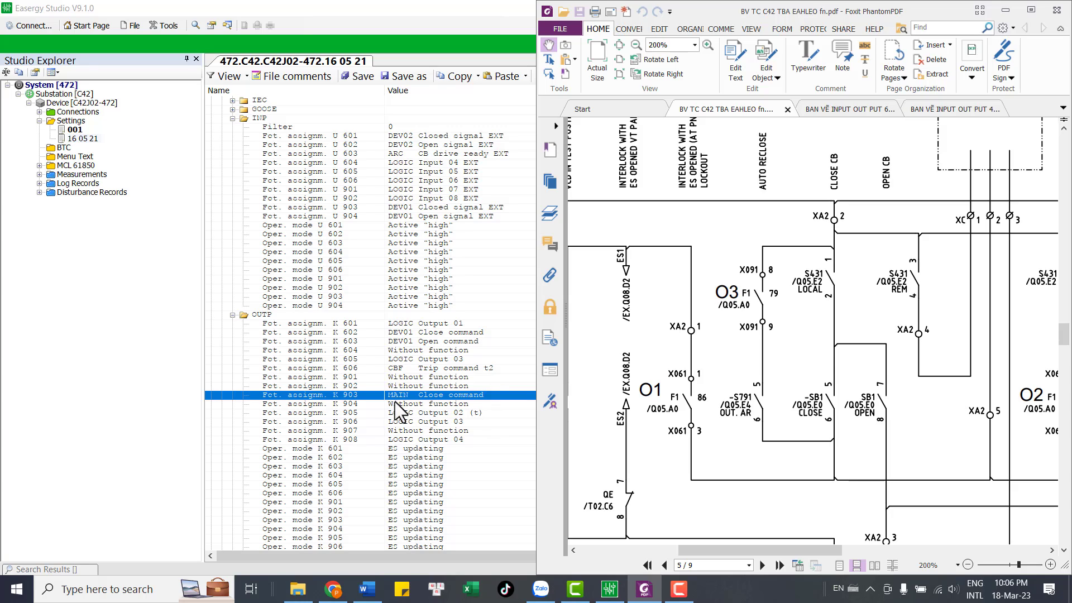
key(super+Up)
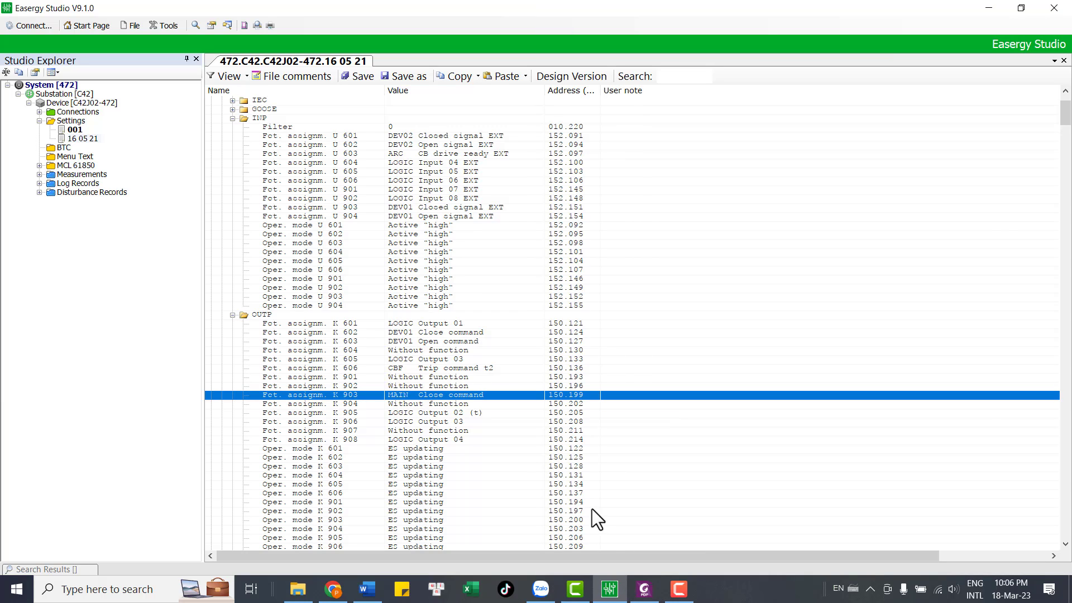
click(644, 589)
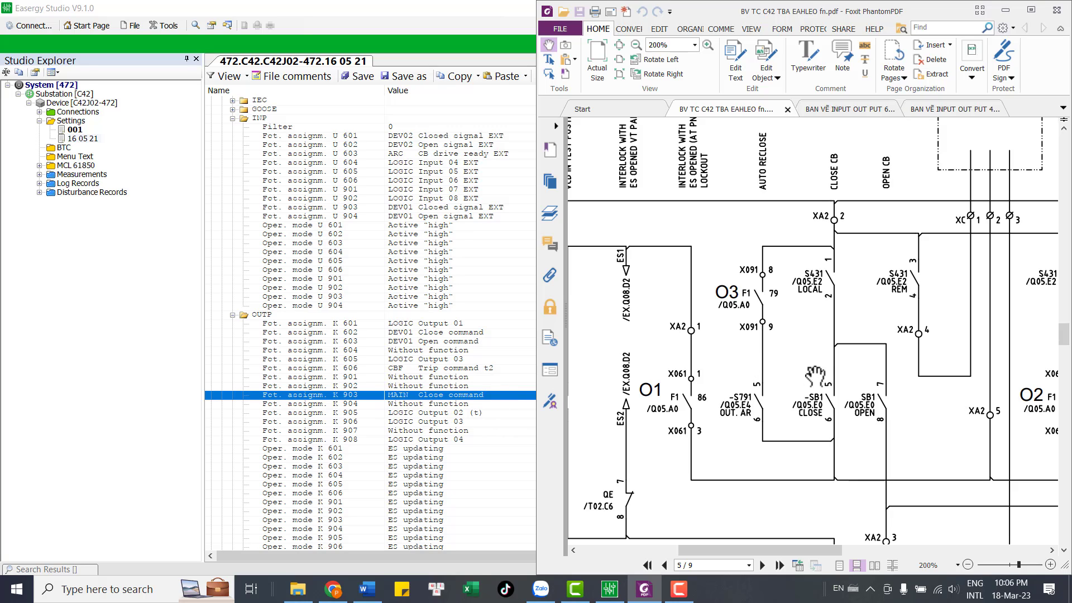
scroll(763, 335, down, 2)
scroll(766, 338, down, 1)
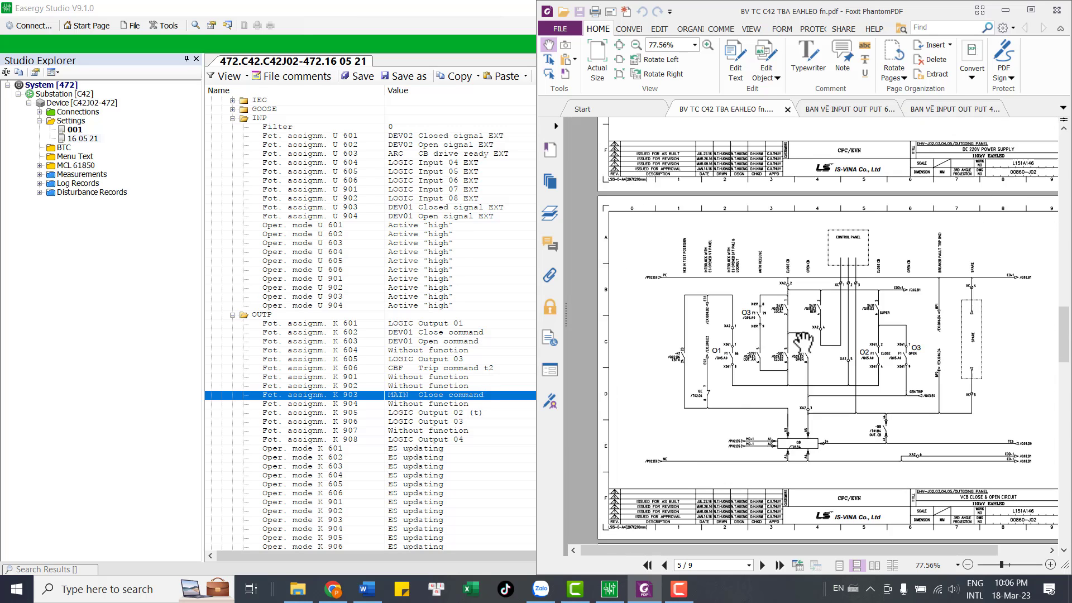
Find the Fault Indicator to VT Panel circuit on page 8 of the BV TC C42 drawing.
scroll(881, 427, down, 6)
scroll(880, 427, down, 7)
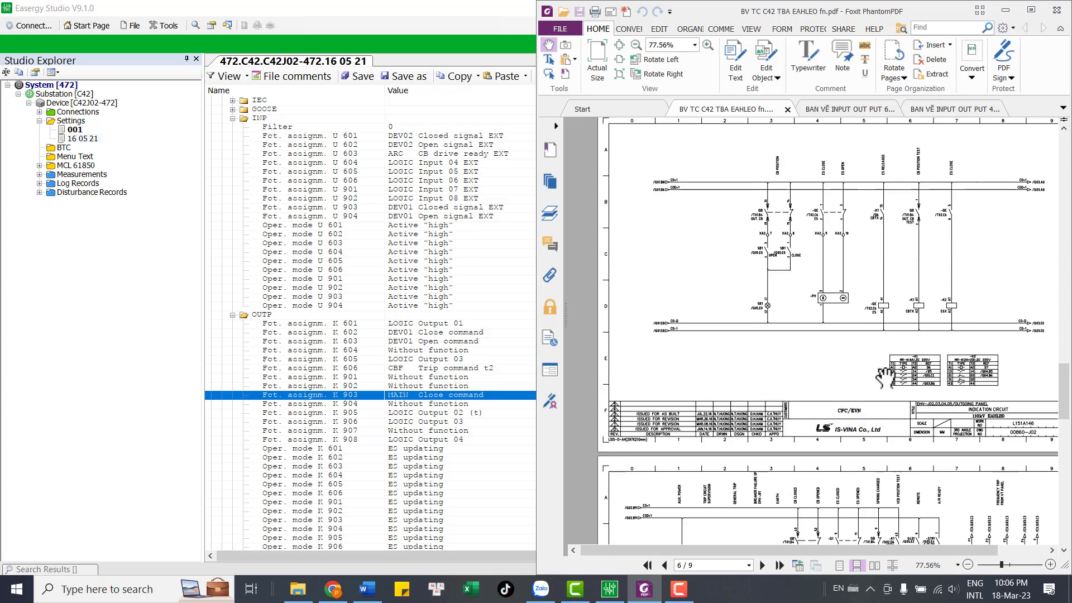
scroll(933, 423, down, 7)
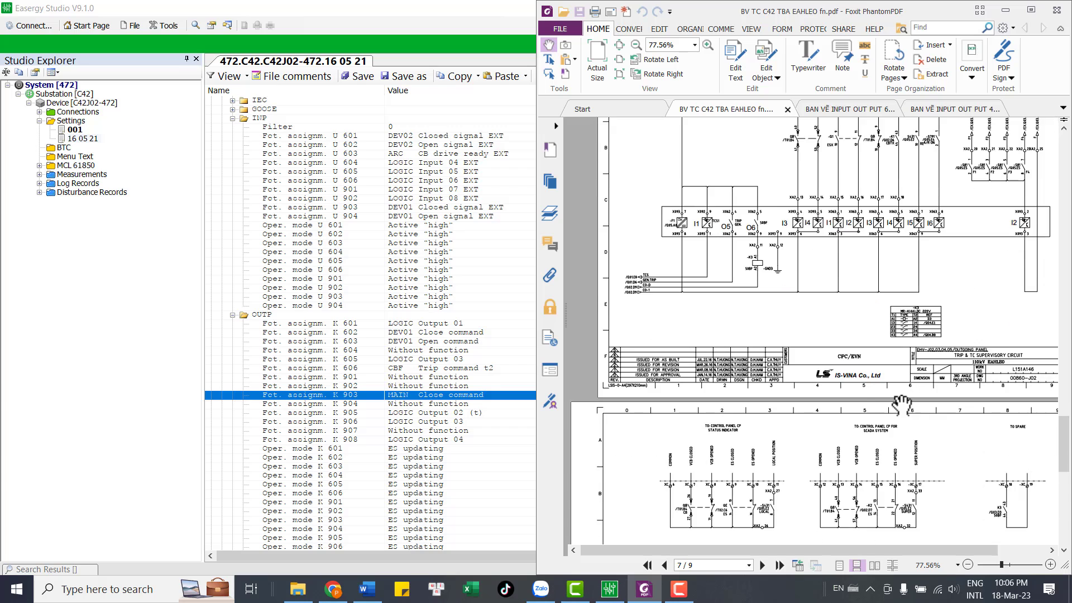
scroll(895, 442, down, 1)
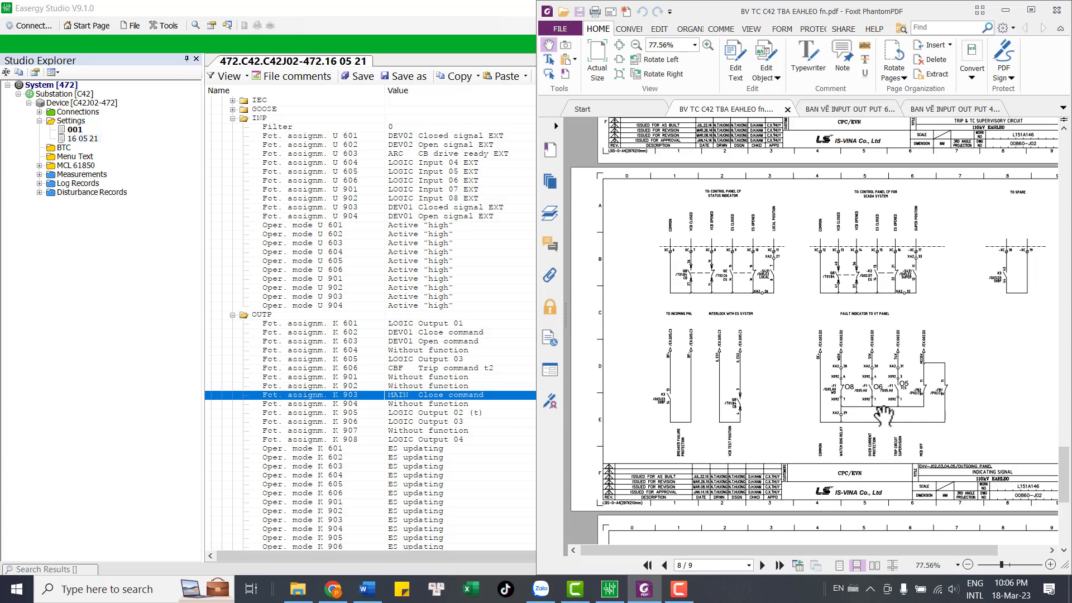
ctrl+scroll(891, 414, up, 5)
ctrl+scroll(888, 401, down, 2)
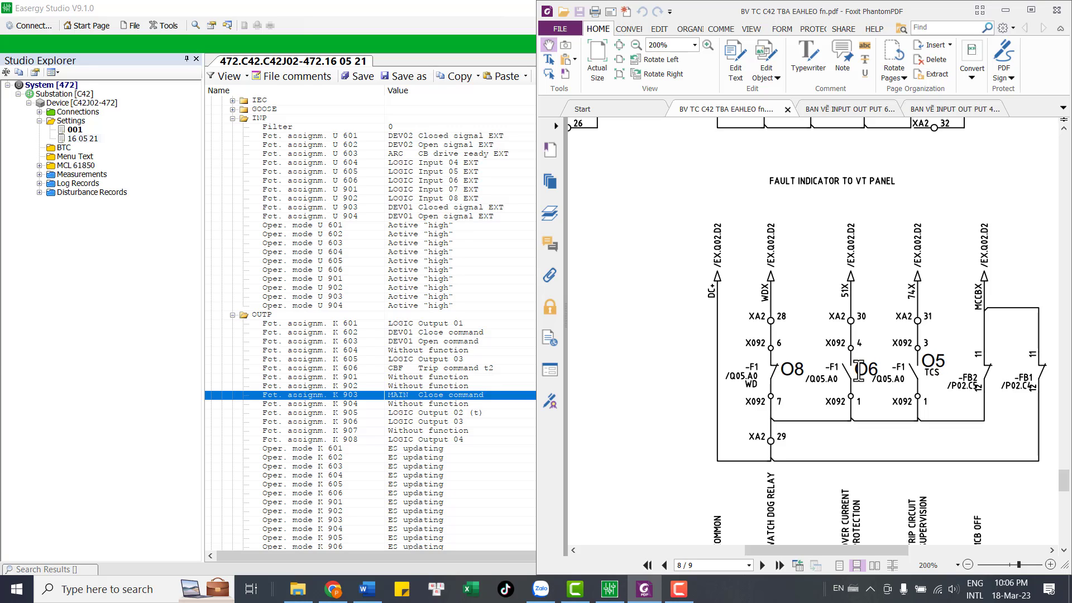
Examine the O6 overcurrent and O5 trip circuit supervision contacts in the fault indicator circuit.
drag(854, 369, 868, 370)
click(929, 378)
scroll(921, 378, down, 1)
ctrl+scroll(921, 371, down, 1)
ctrl+scroll(921, 368, up, 1)
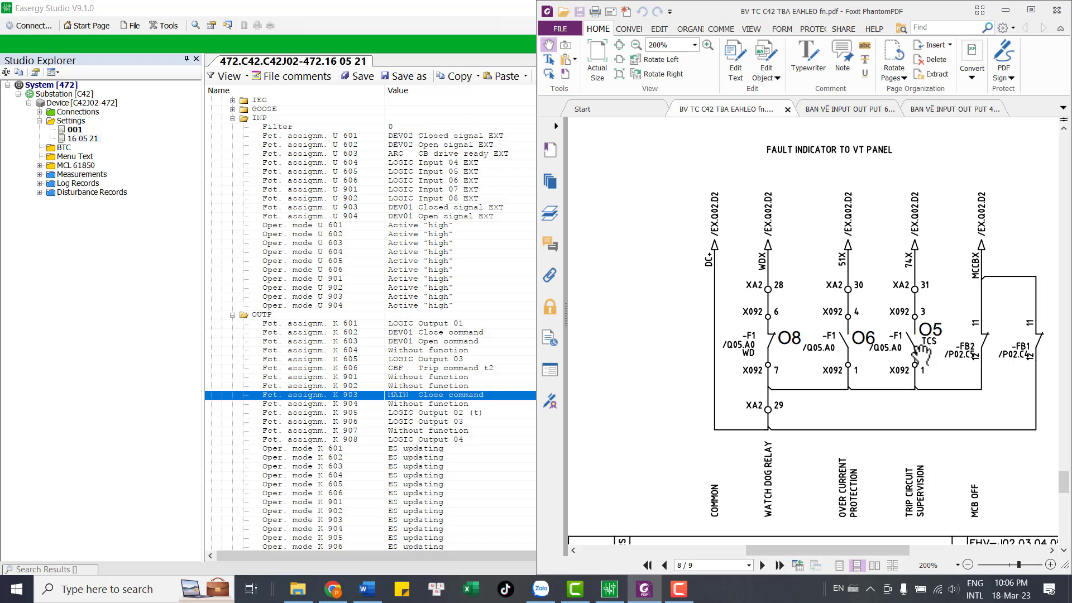
ctrl+scroll(920, 351, down, 1)
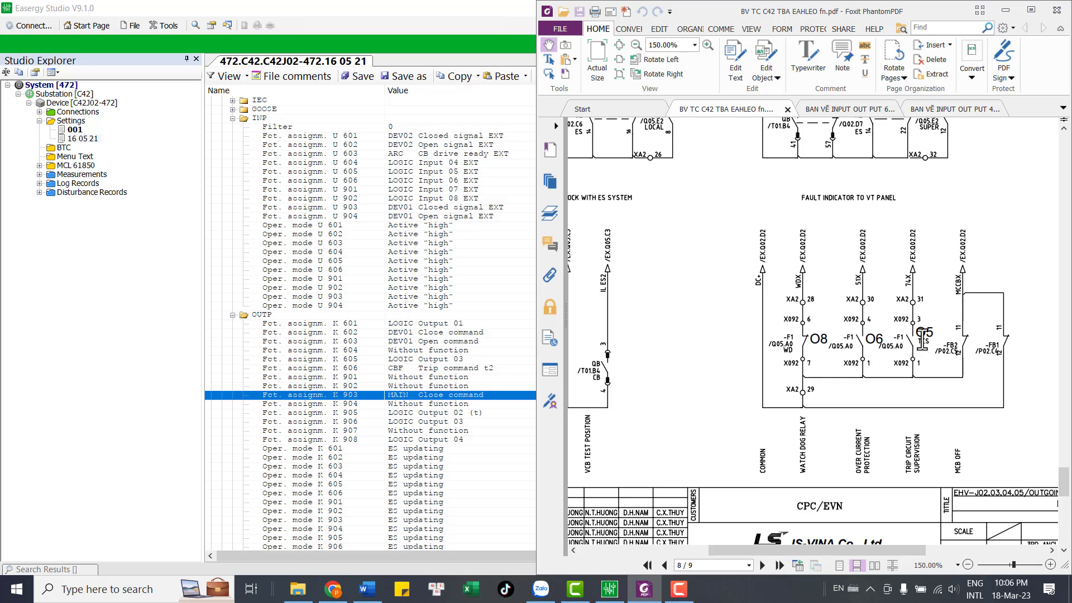
ctrl+scroll(921, 349, up, 2)
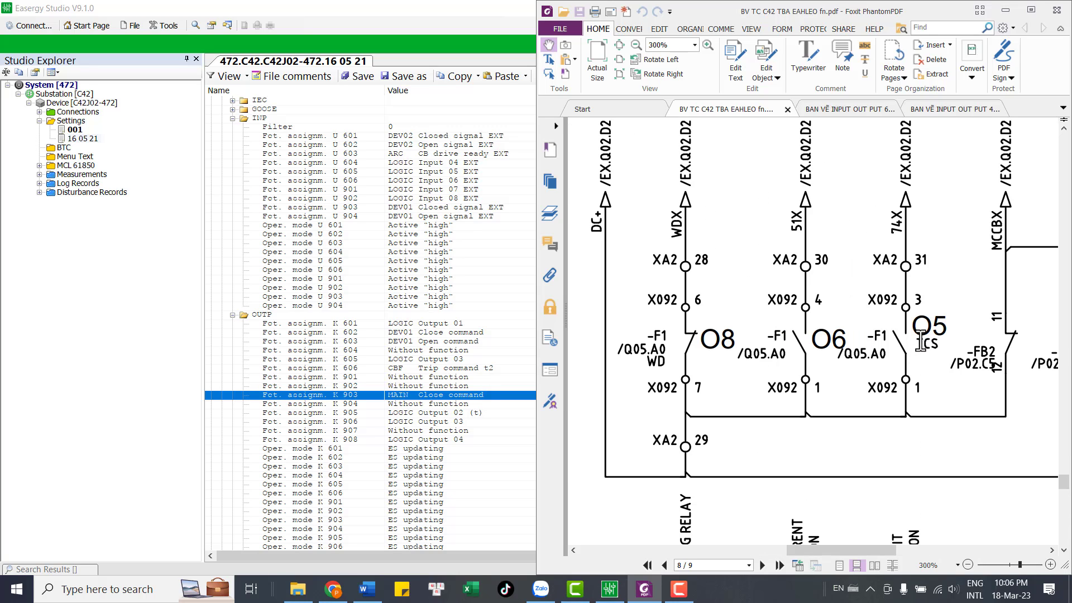
ctrl+scroll(920, 343, down, 1)
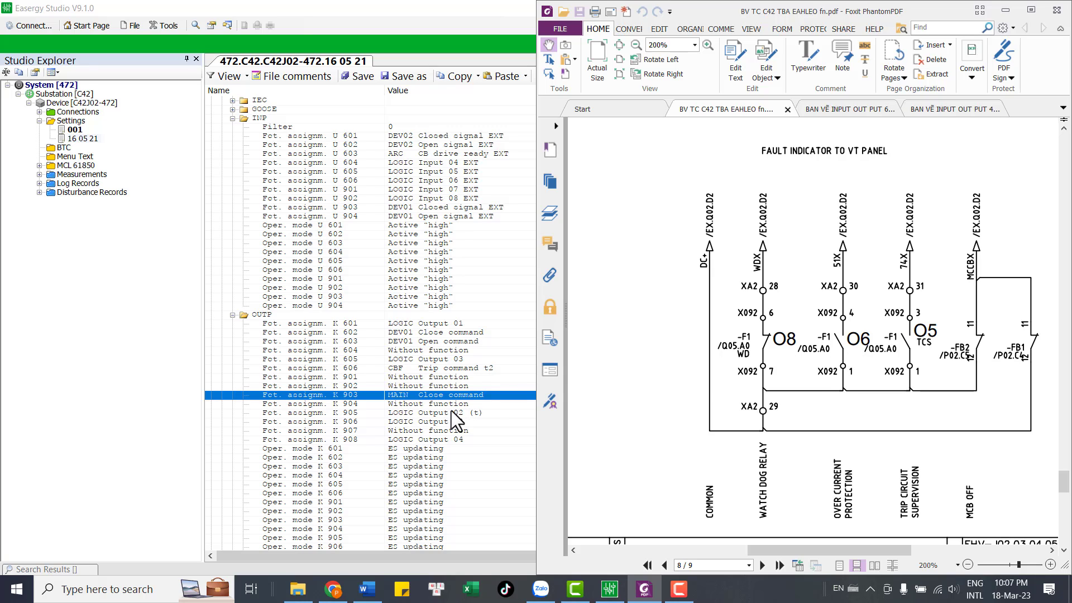
Switch to Easergy Studio, check the K 905 output assignment and find the LOGIC output settings.
click(424, 415)
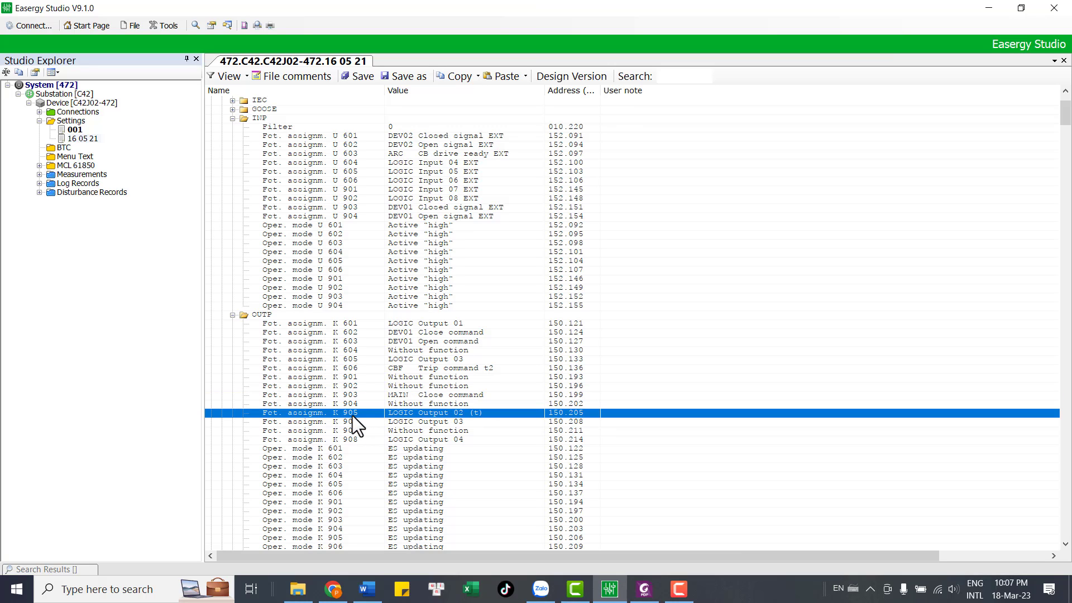
click(416, 422)
click(418, 414)
drag(1065, 124, 1067, 191)
scroll(420, 275, up, 10)
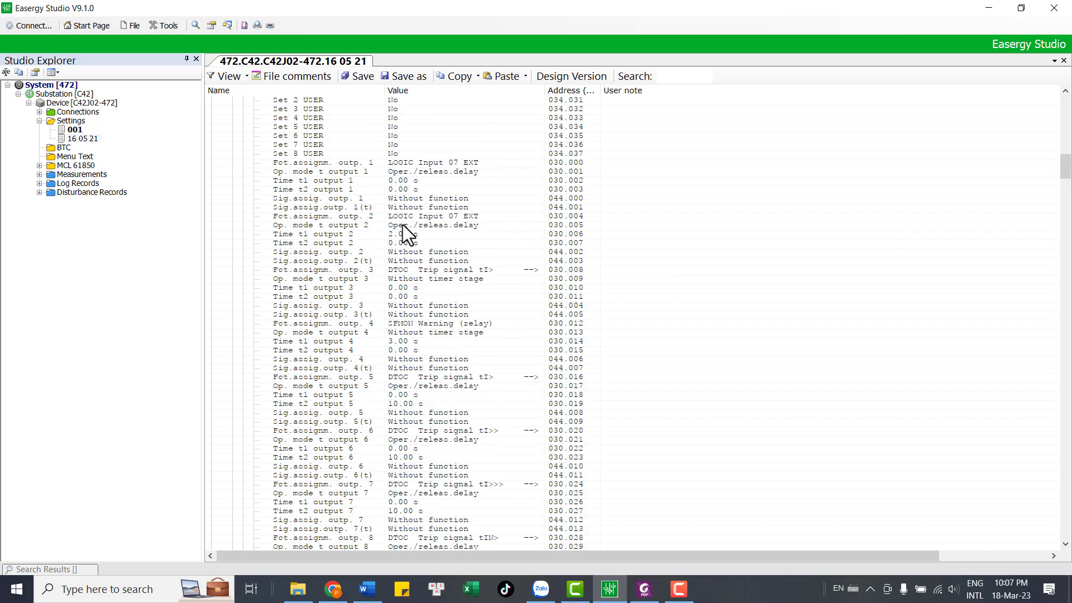
Trace the function assignment of LOGIC output 2 back to the U 901 input assignment.
click(334, 217)
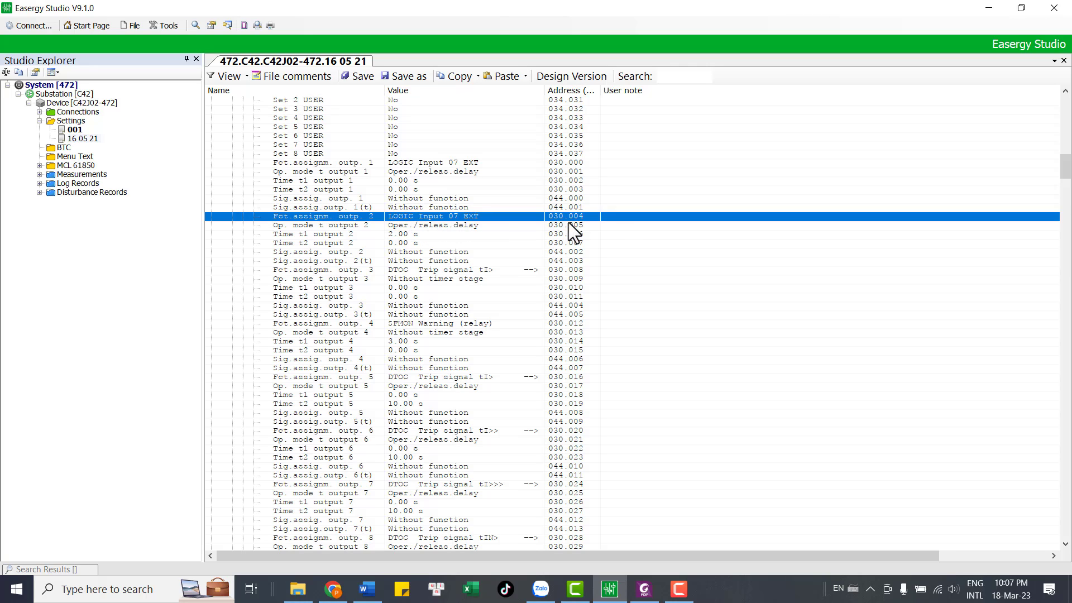
drag(1066, 168, 1066, 110)
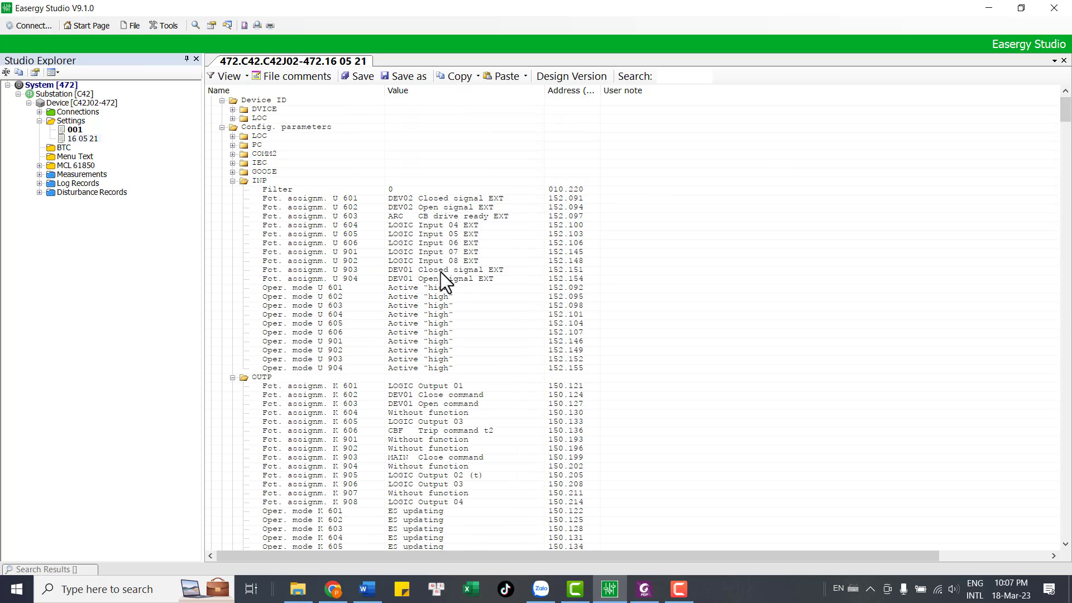
drag(441, 272, 427, 254)
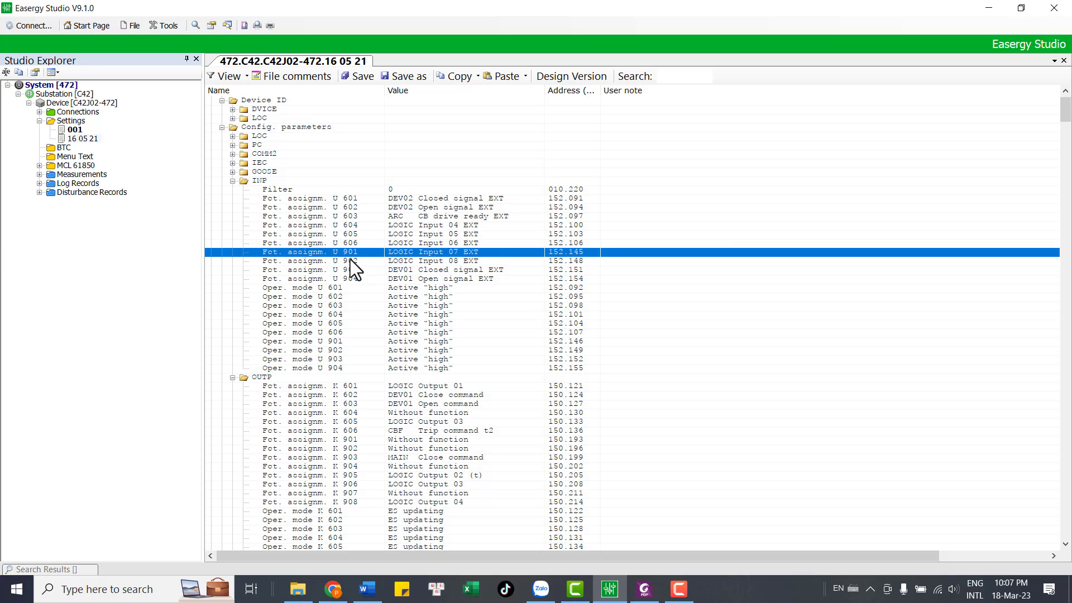
Switch to Foxit PhantomPDF and examine the TCS1 input I1 on the trip and TC supervisory circuit page.
click(644, 589)
scroll(910, 423, up, 10)
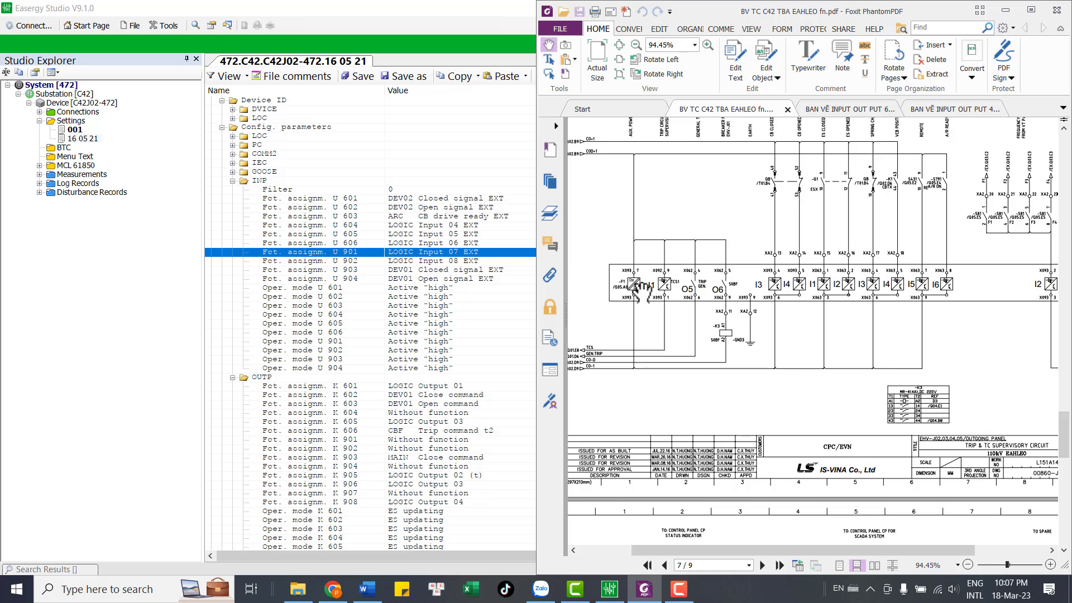
ctrl+scroll(661, 288, up, 5)
ctrl+scroll(670, 301, up, 1)
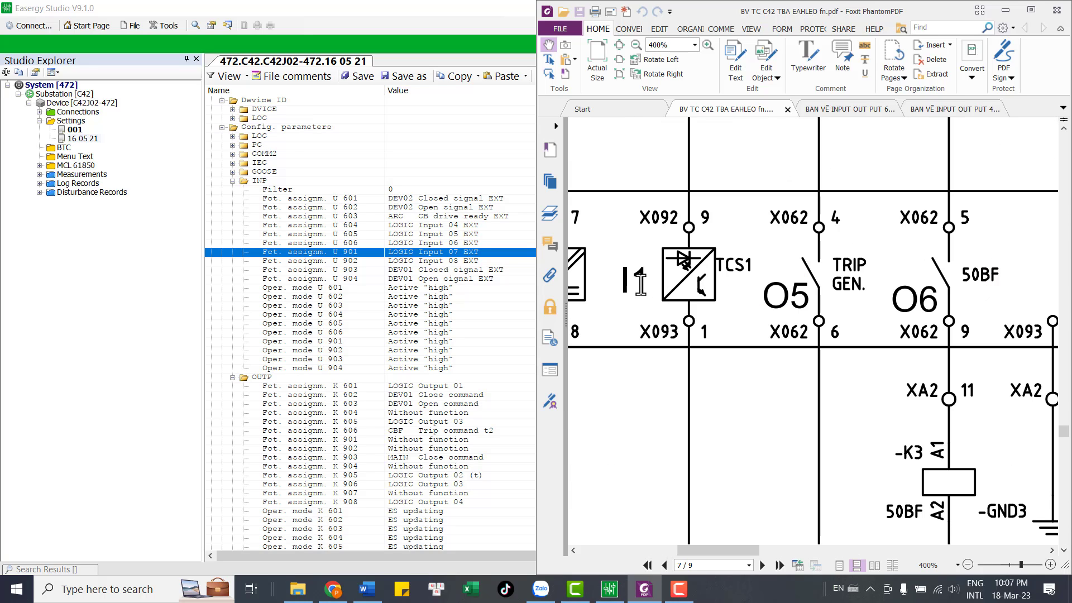
double_click(622, 281)
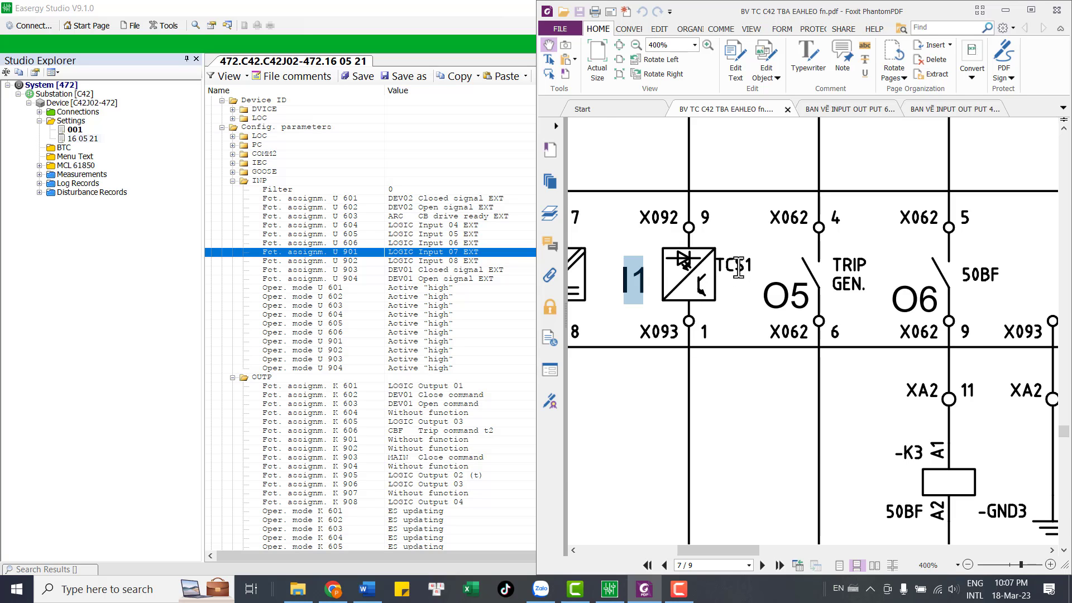
ctrl+scroll(736, 274, down, 1)
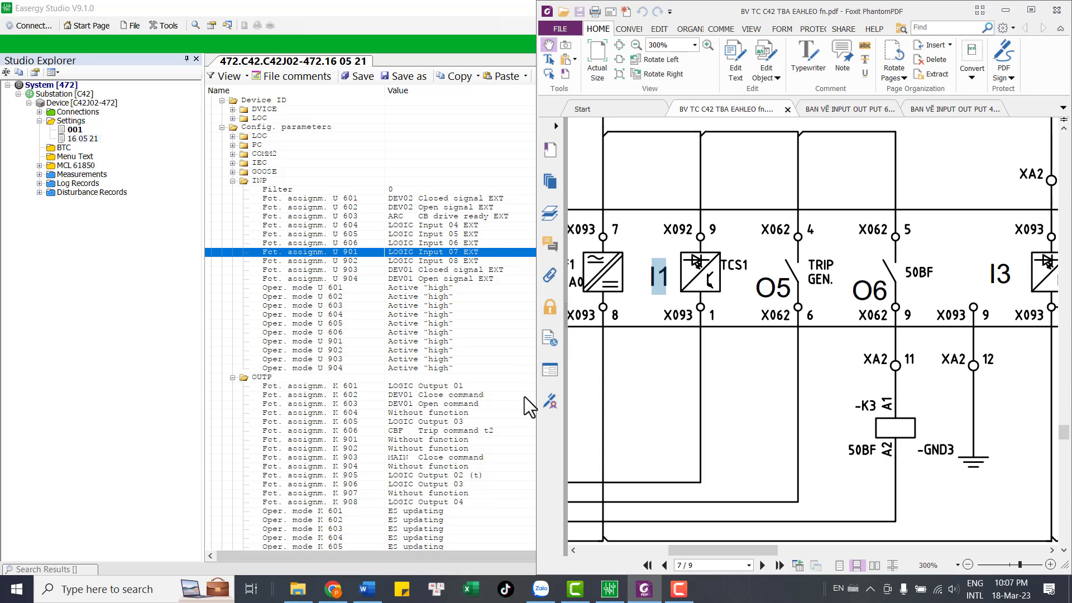
Return to the fault indicator circuit on page 8 and examine the O5 TCS contact against the OUTP assignments.
scroll(456, 414, down, 4)
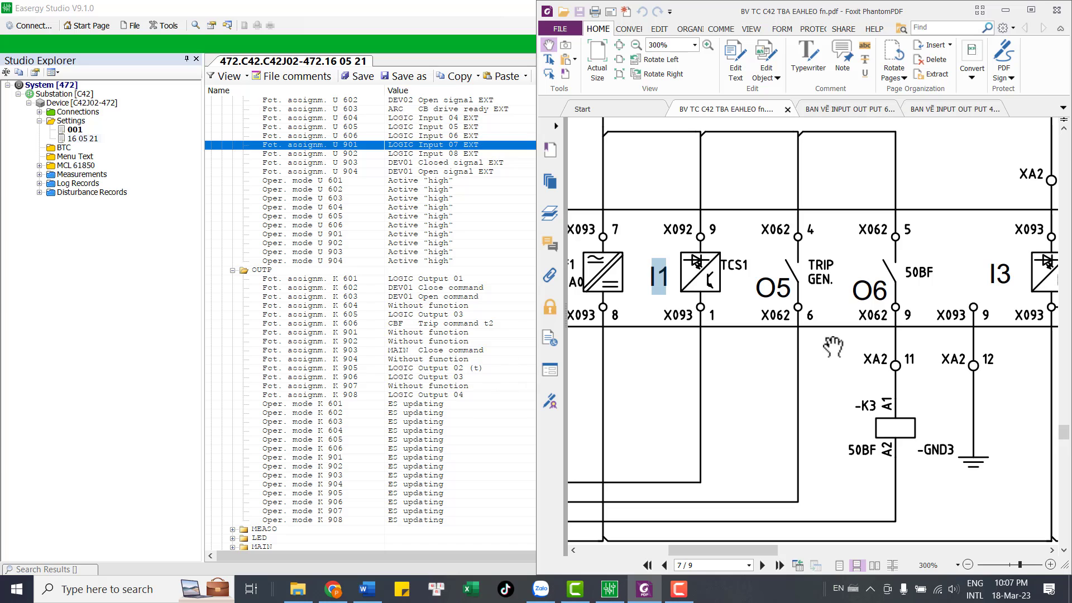
ctrl+scroll(798, 363, down, 1)
scroll(791, 385, down, 3)
ctrl+scroll(790, 396, down, 1)
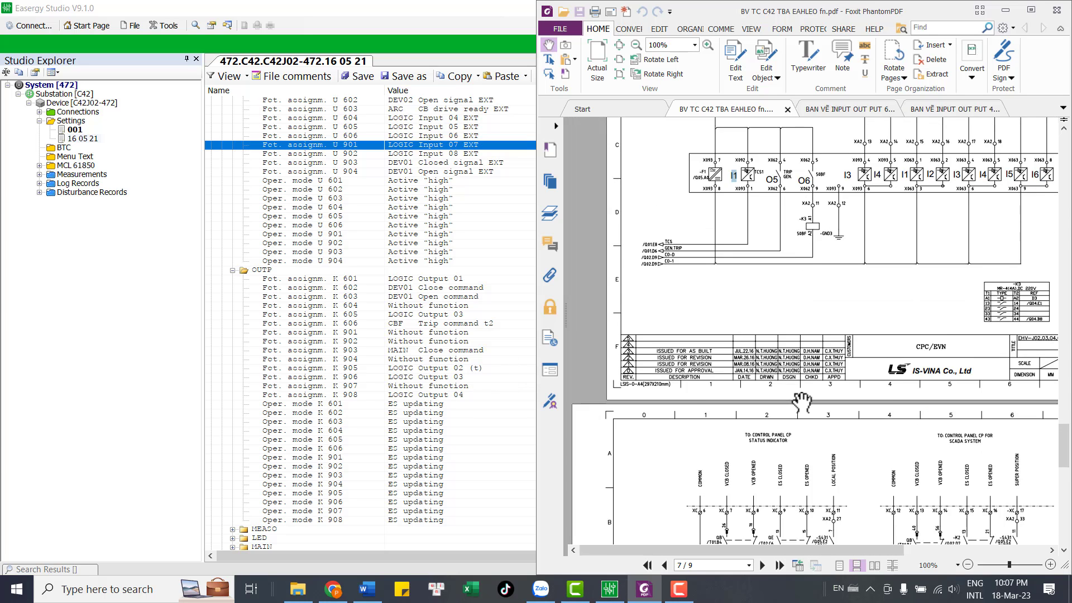
scroll(979, 412, down, 3)
ctrl+scroll(992, 459, up, 2)
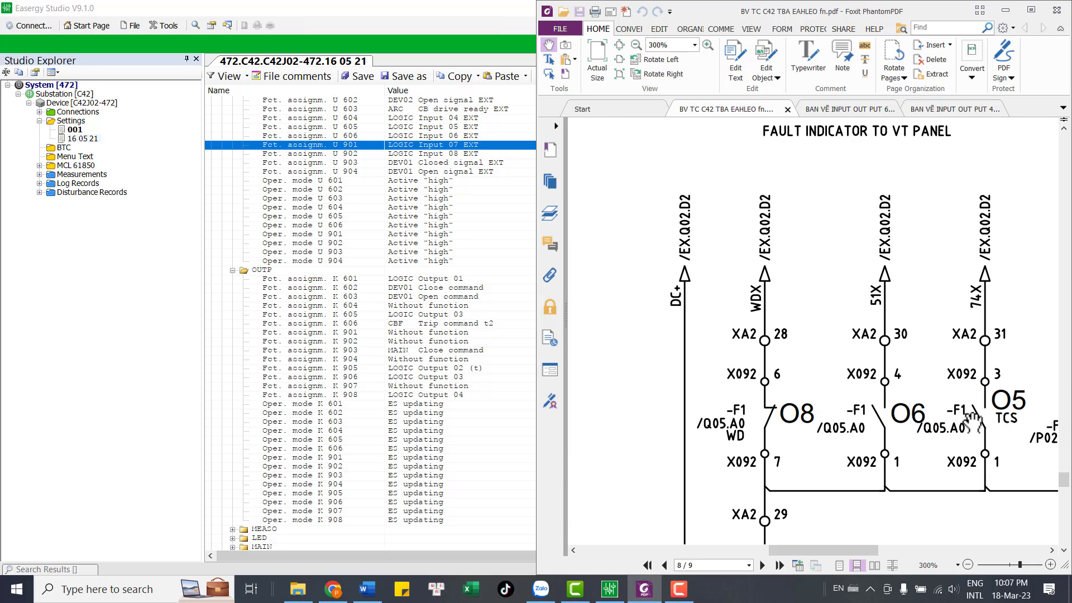
ctrl+scroll(972, 423, down, 2)
ctrl+scroll(960, 423, up, 2)
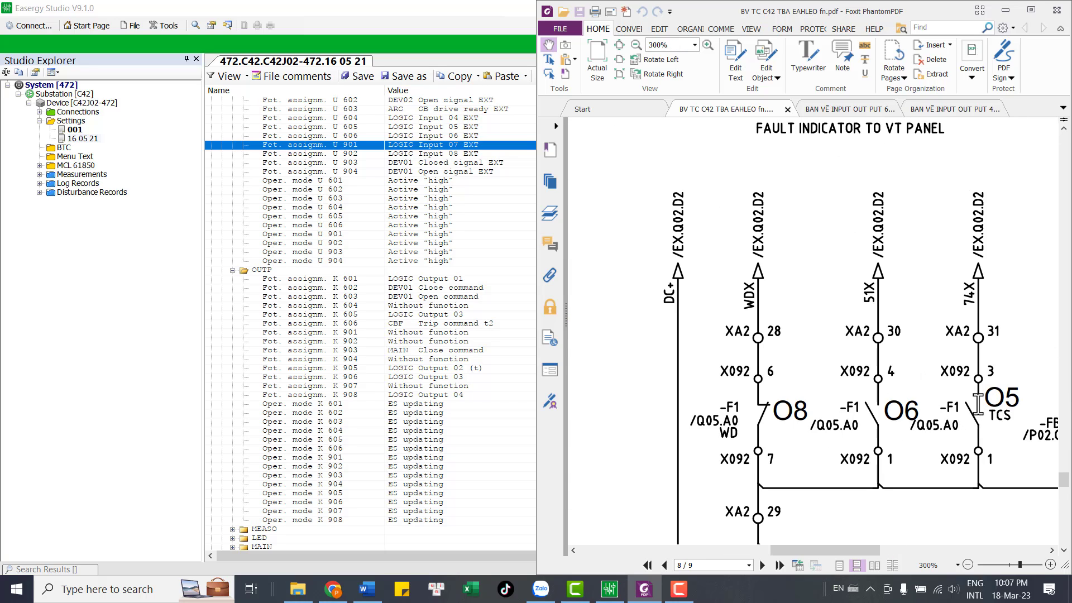
drag(982, 401, 1022, 398)
click(997, 430)
ctrl+scroll(987, 408, down, 1)
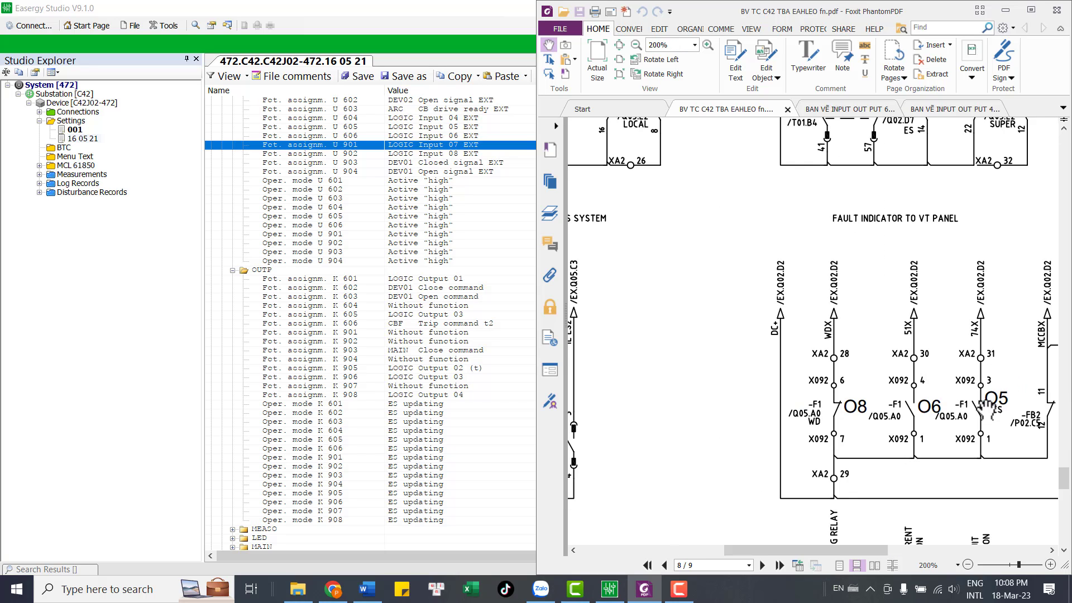
Examine the O6 overcurrent protection contact in the Fault Indicator to VT Panel circuit.
scroll(994, 318, up, 1)
scroll(981, 404, down, 2)
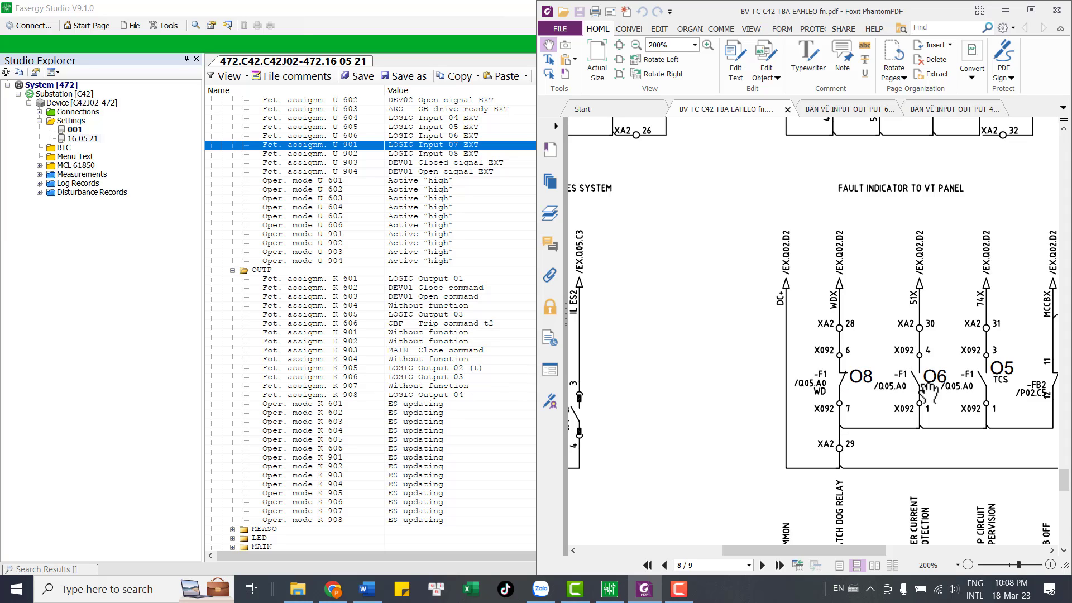
scroll(913, 402, up, 1)
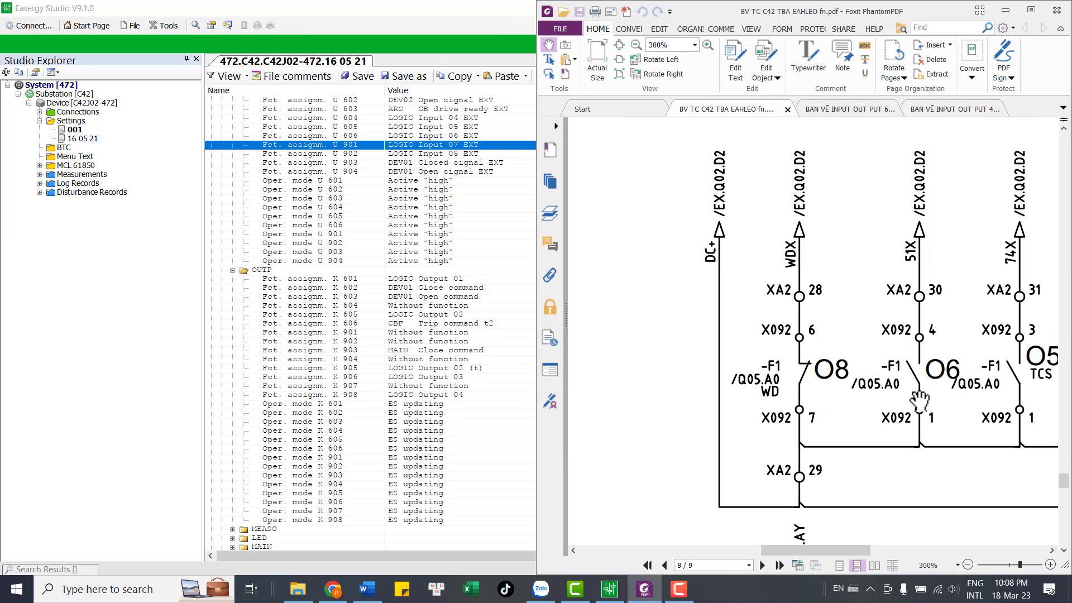
scroll(931, 369, down, 1)
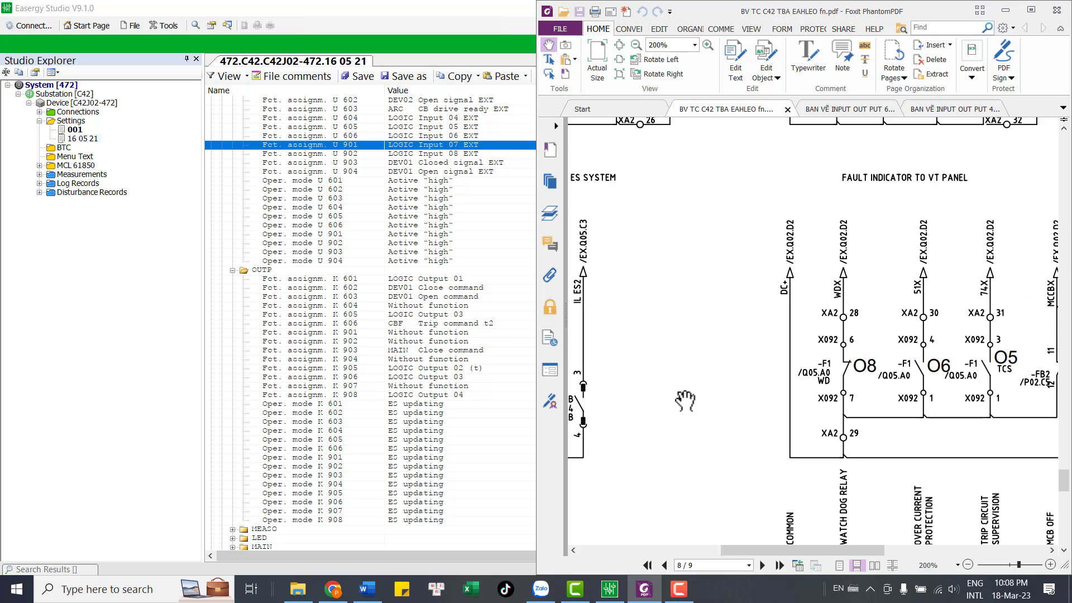
Switch to Easergy Studio, check the K 906 assignment and inspect the trip signals assigned to LOGIC output 3.
click(426, 378)
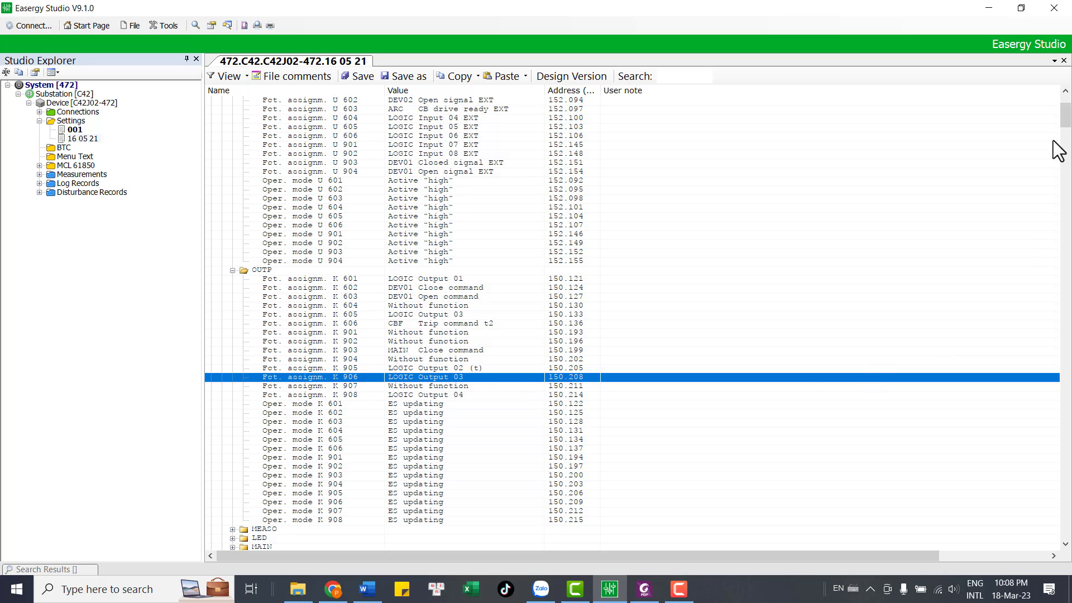
drag(1066, 125, 1065, 168)
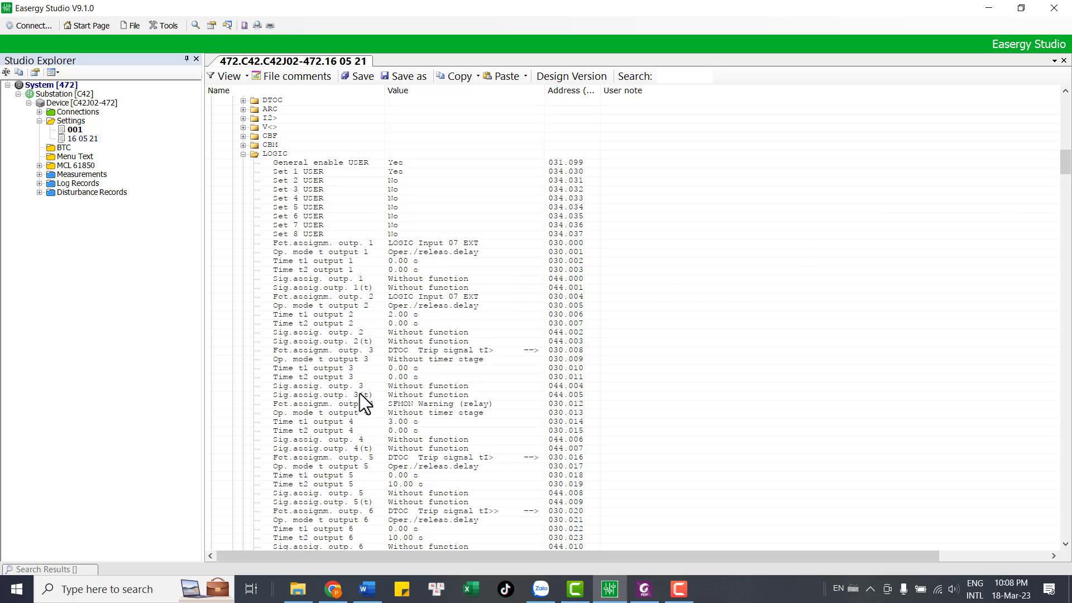
drag(354, 390, 366, 354)
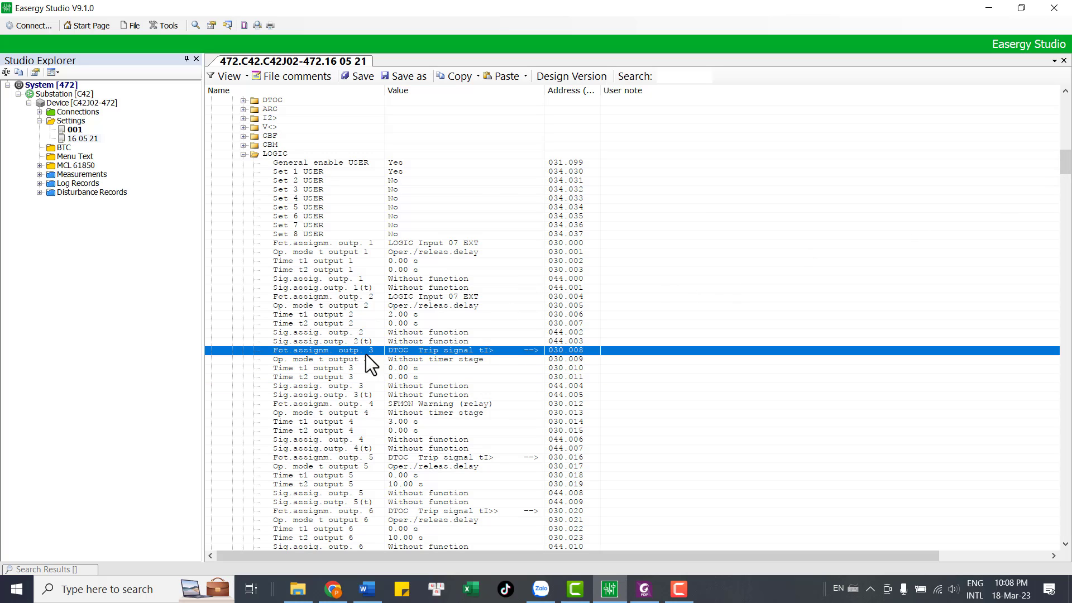
double_click(516, 353)
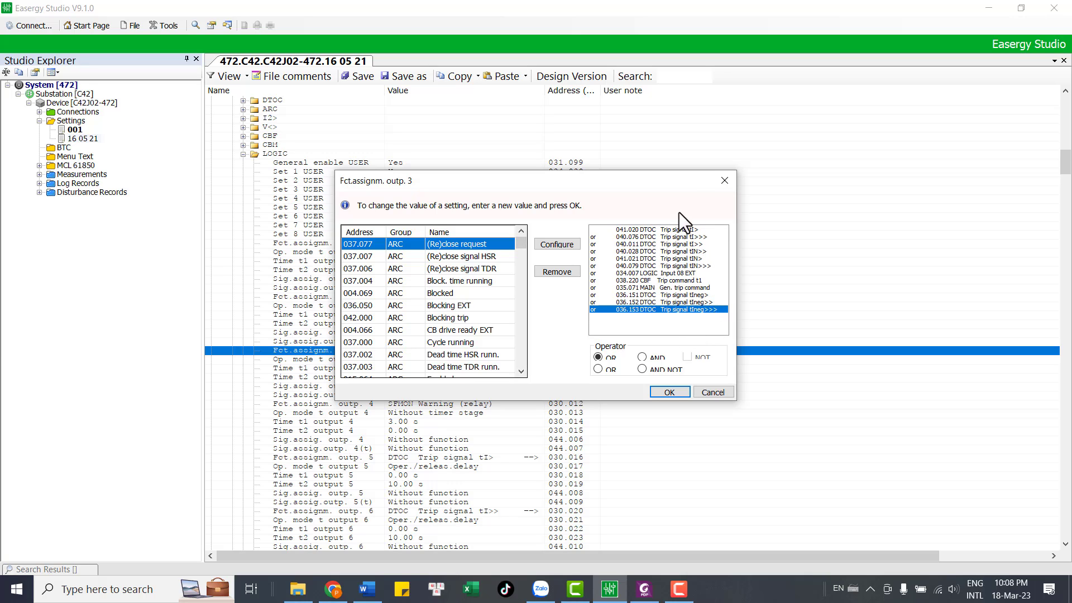
click(723, 180)
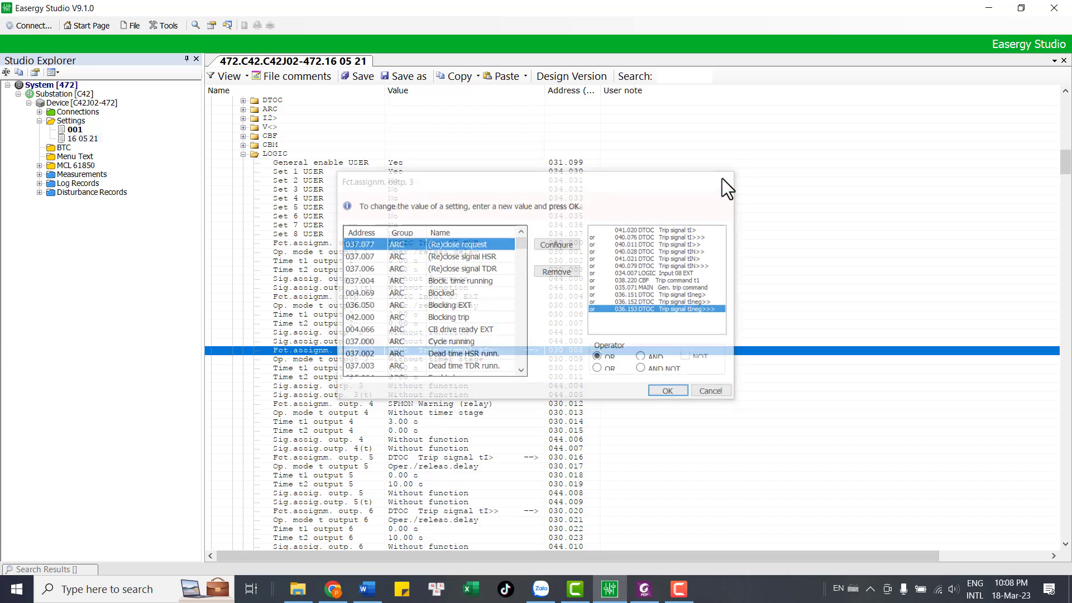
Switch to Foxit PhantomPDF and examine the O8 watchdog relay contact in the fault indicator circuit.
click(645, 591)
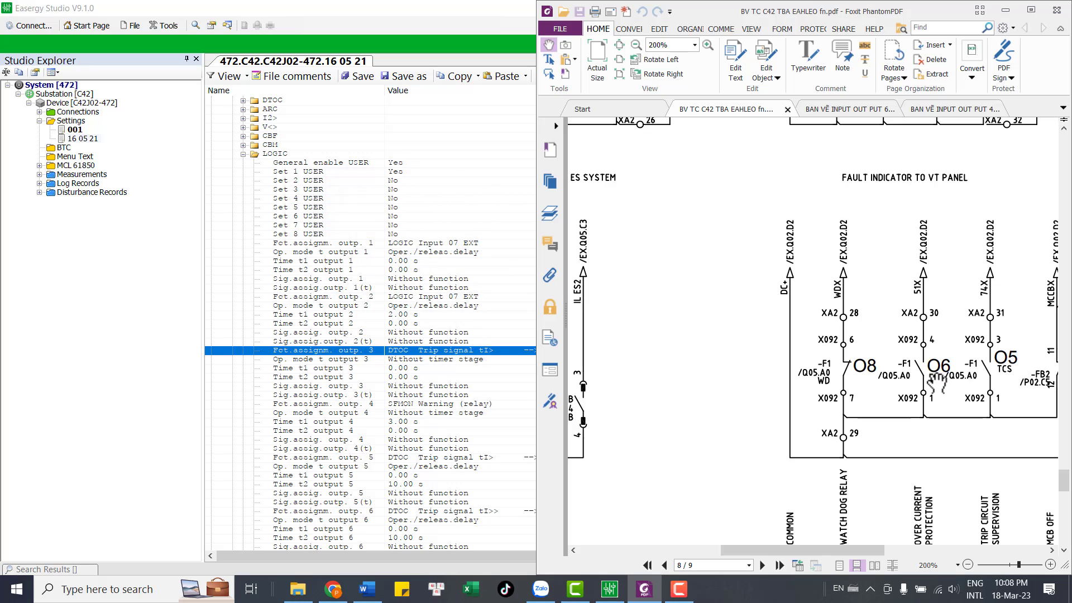
scroll(499, 324, up, 7)
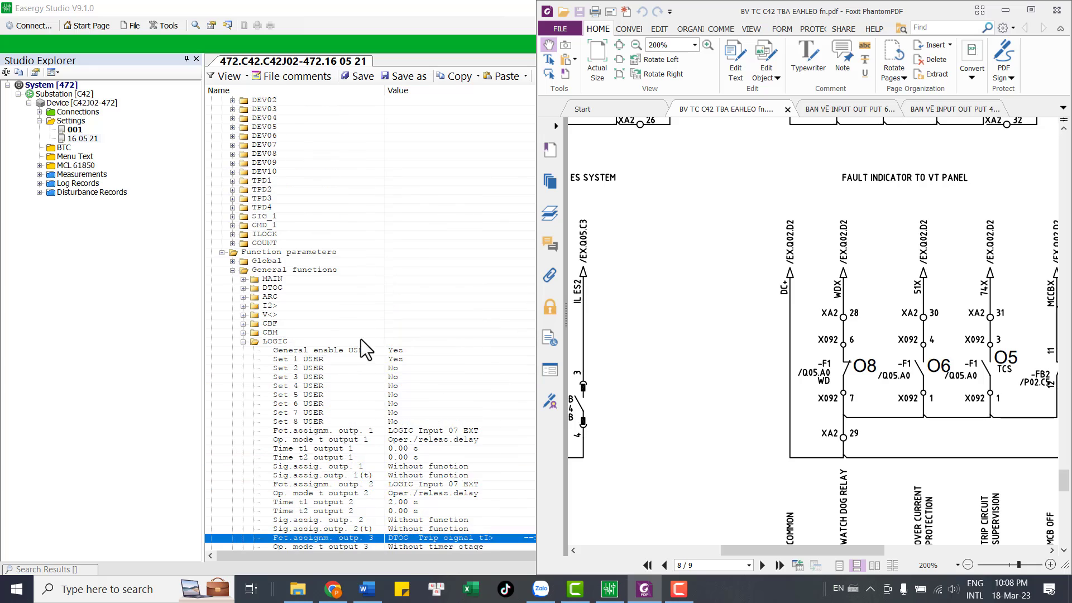
scroll(360, 340, up, 7)
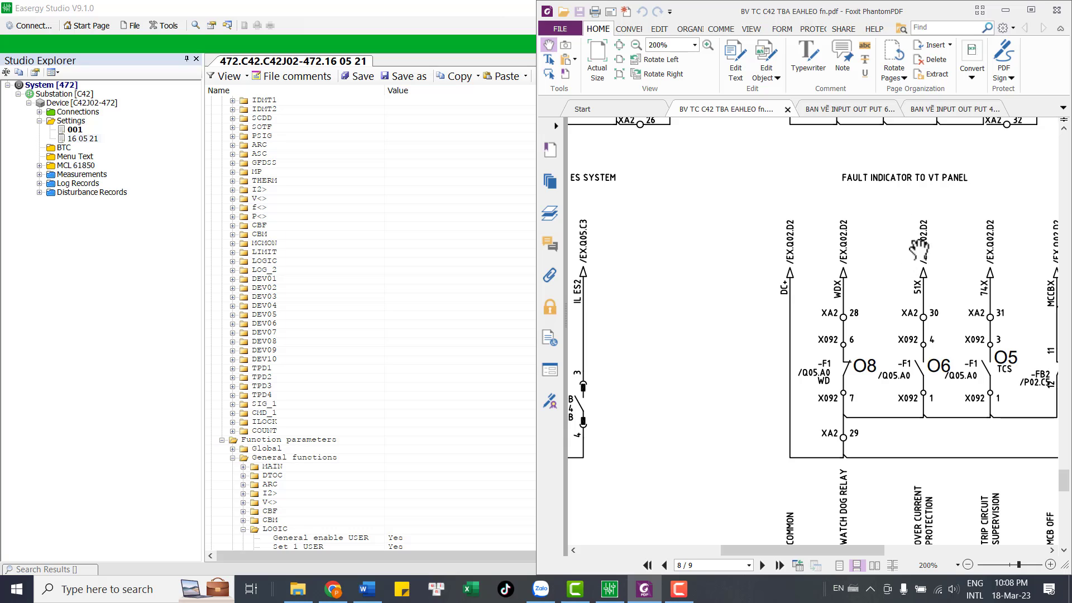
scroll(837, 381, up, 2)
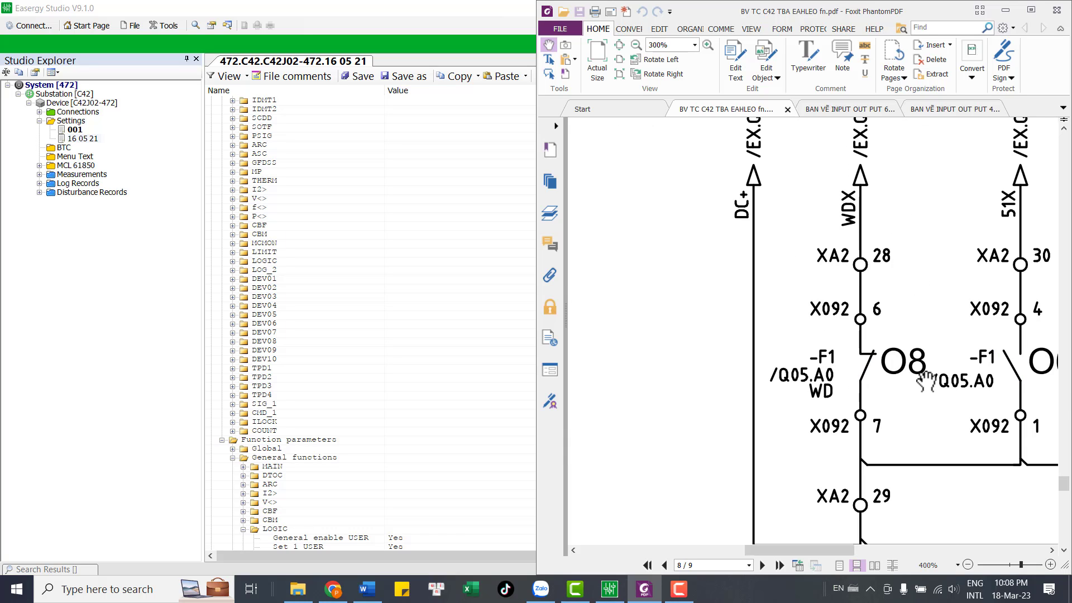
scroll(910, 380, down, 2)
drag(902, 369, 920, 370)
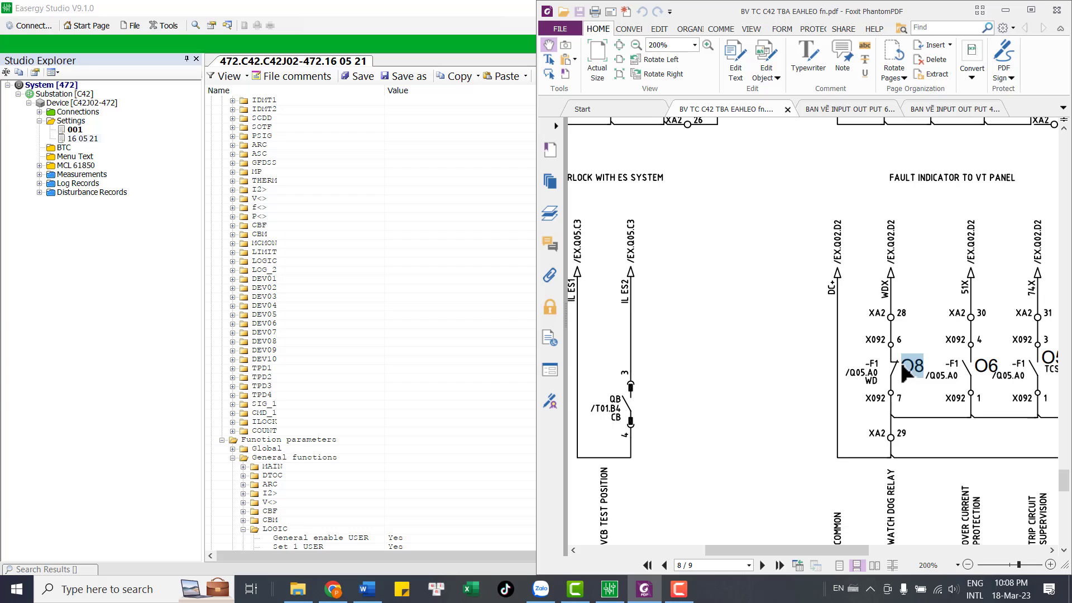
Switch to Easergy Studio, return to the OUTP group and check the function assignment of output K 908.
scroll(893, 372, down, 1)
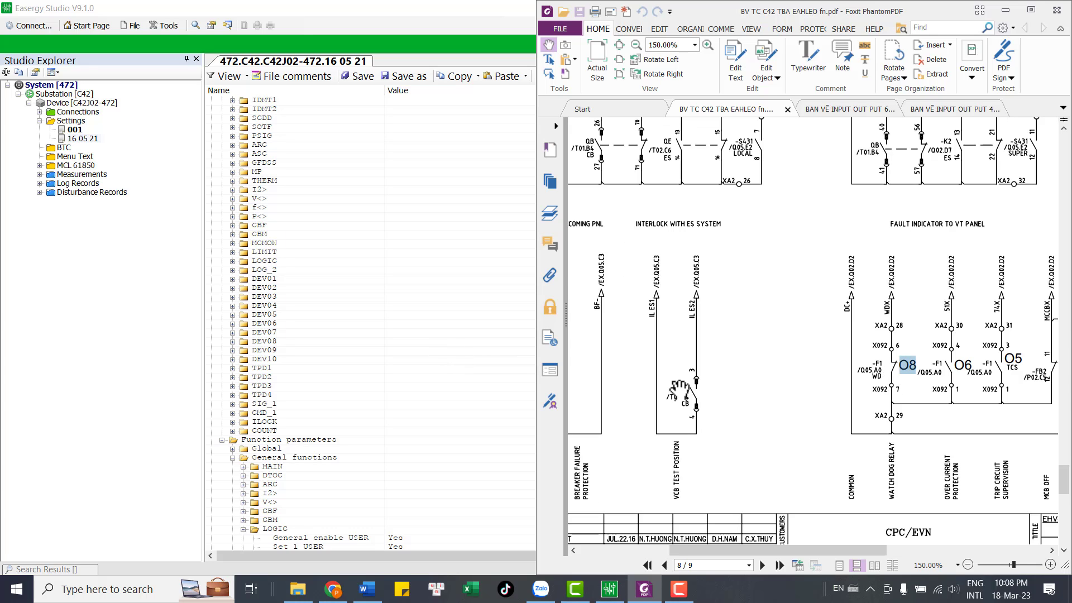
scroll(896, 379, up, 1)
scroll(376, 370, up, 12)
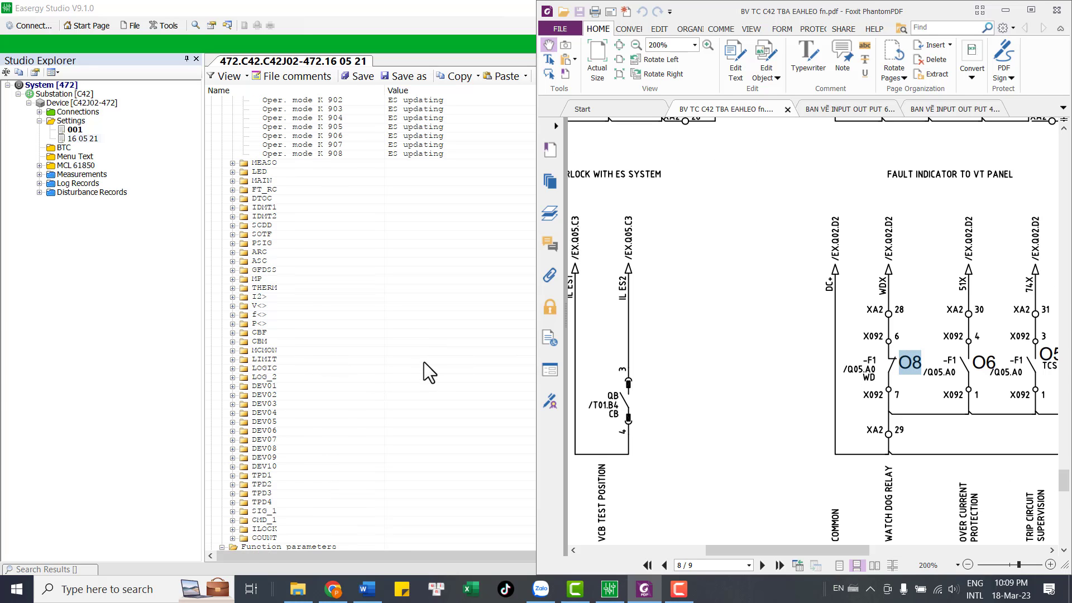
scroll(398, 314, up, 1)
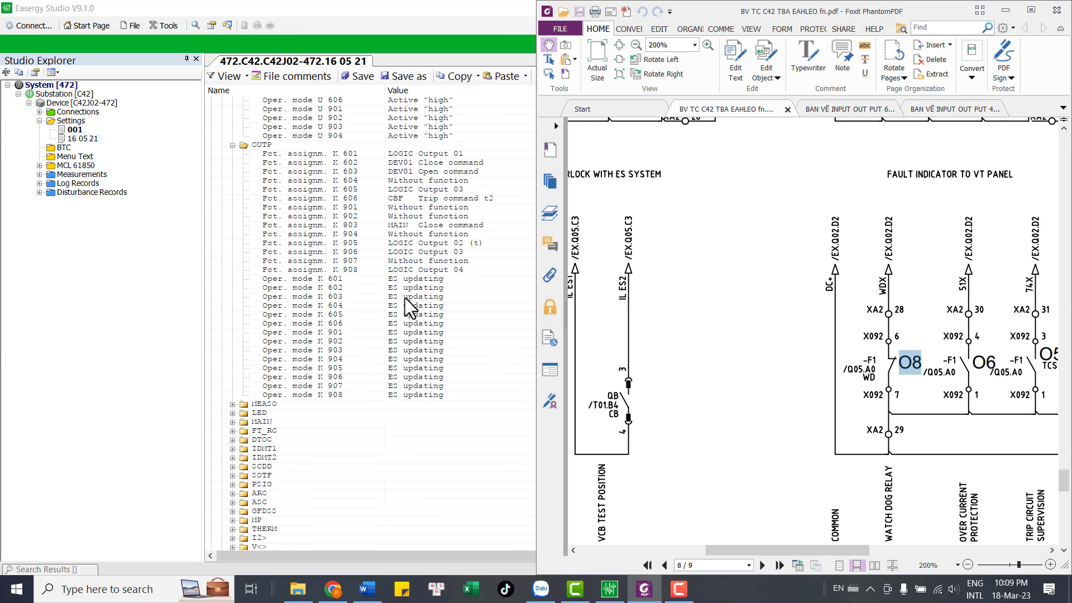
key(super+Up)
click(416, 271)
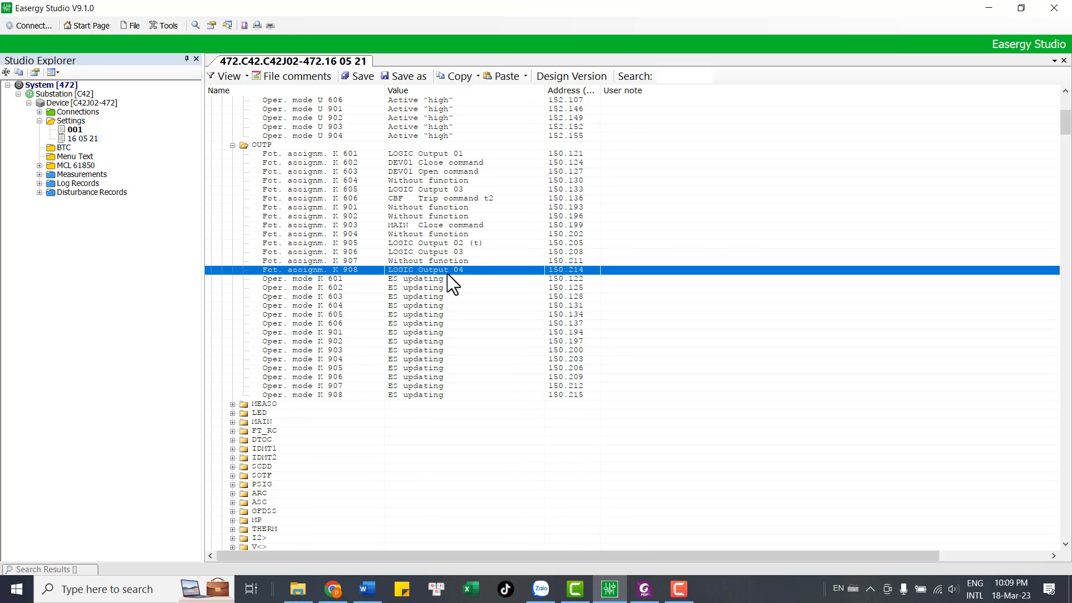
Inspect the function assigned to LOGIC output 4 in the general function parameters.
scroll(483, 370, down, 20)
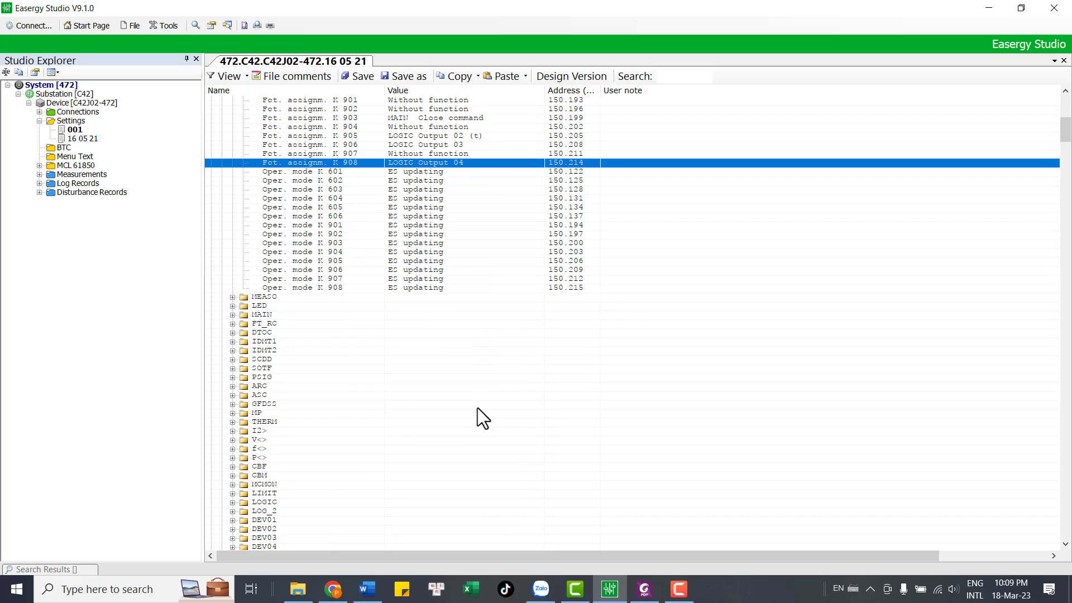
scroll(465, 460, down, 3)
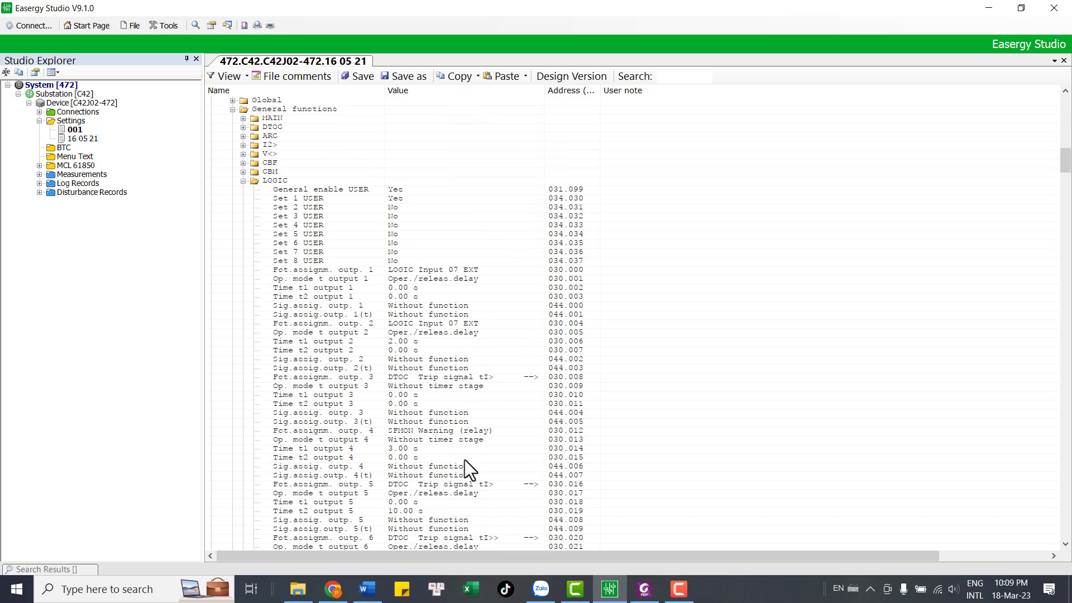
scroll(408, 441, down, 2)
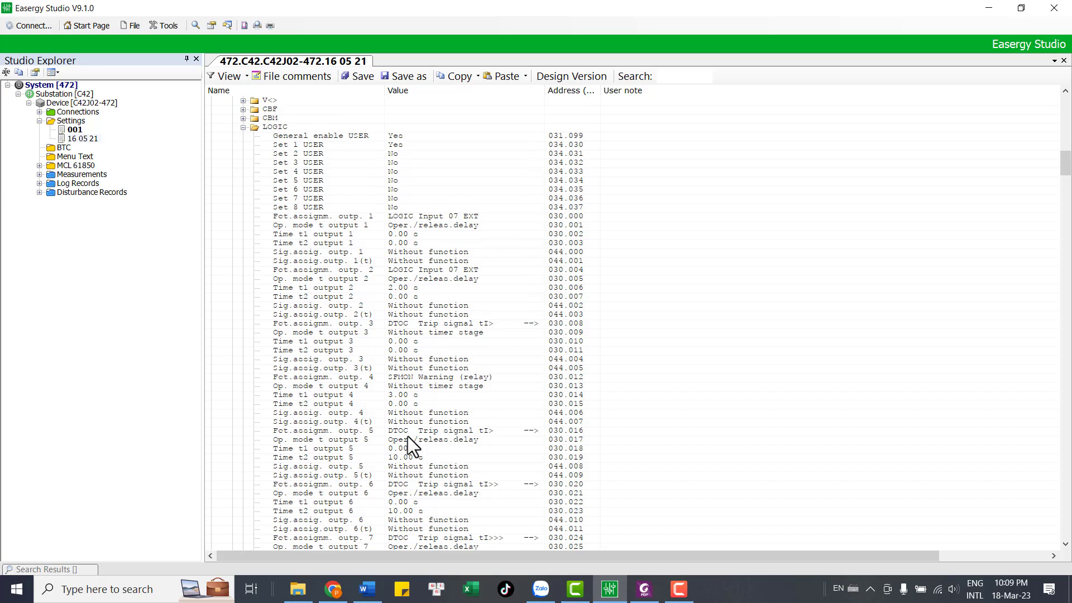
click(409, 377)
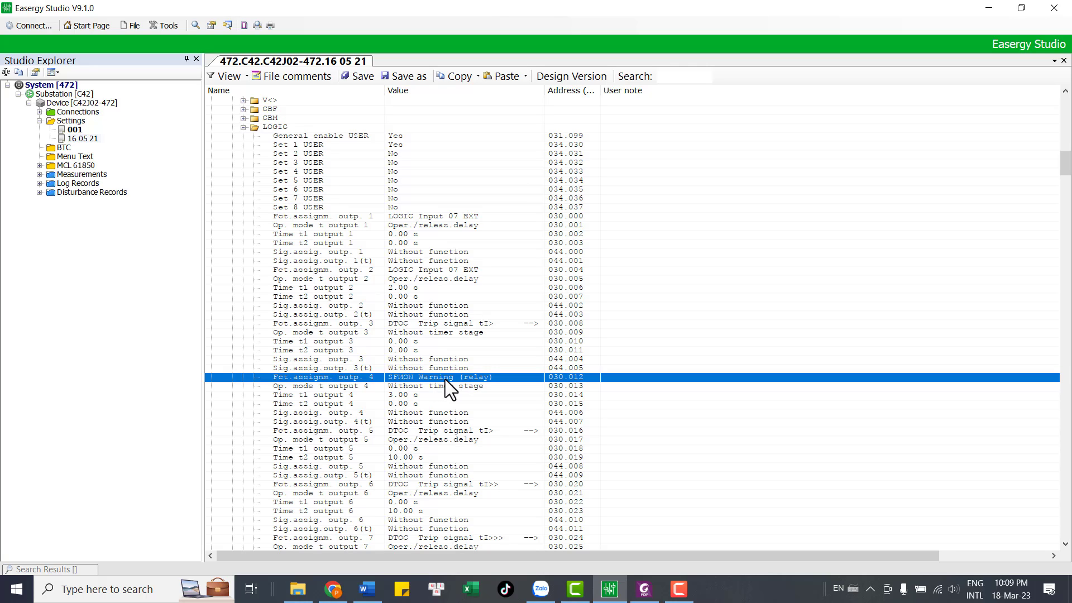
Return to the OUTP group and examine the operating modes of outputs K 601 and K 602.
scroll(465, 338, up, 19)
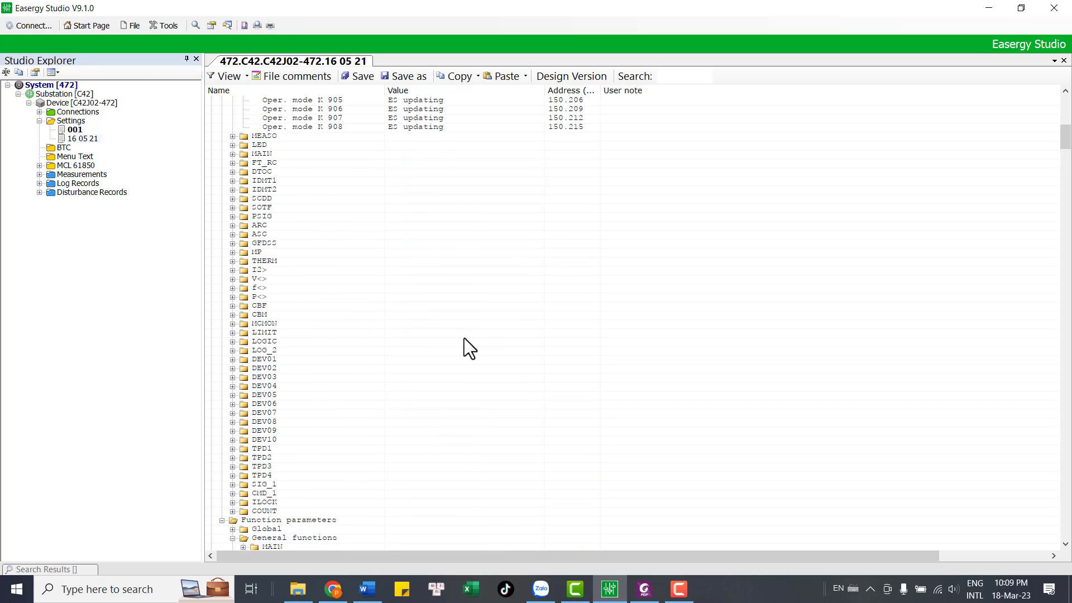
scroll(464, 337, up, 10)
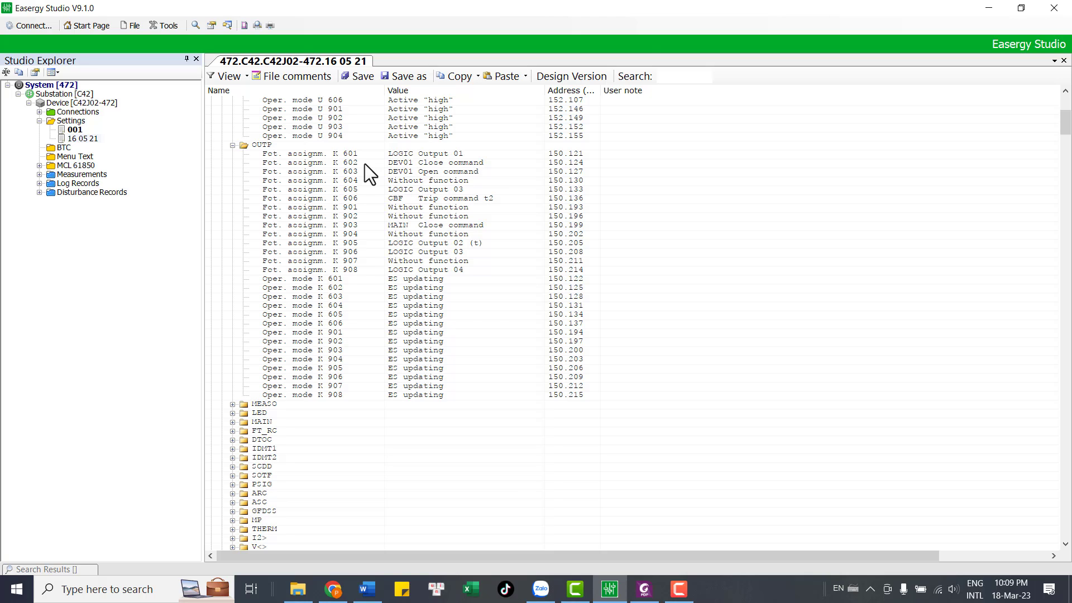
click(385, 295)
click(298, 282)
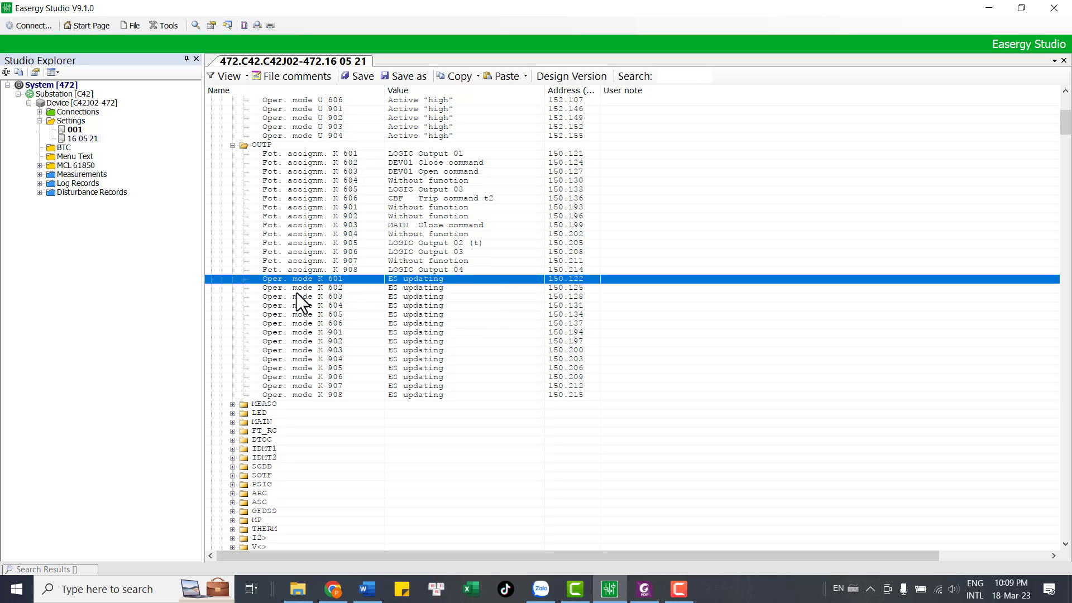
click(296, 289)
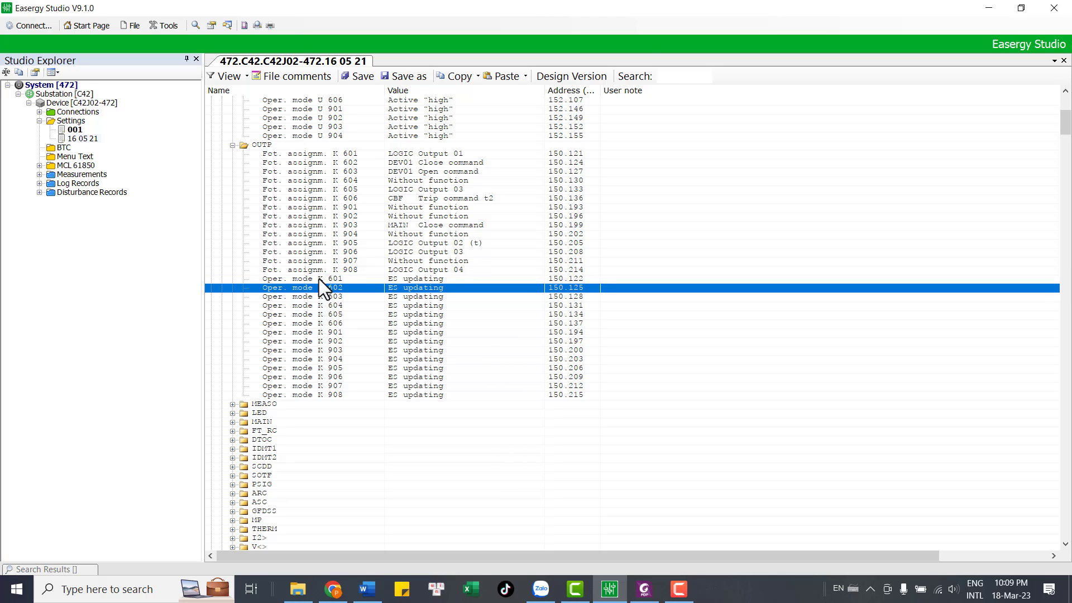
click(419, 279)
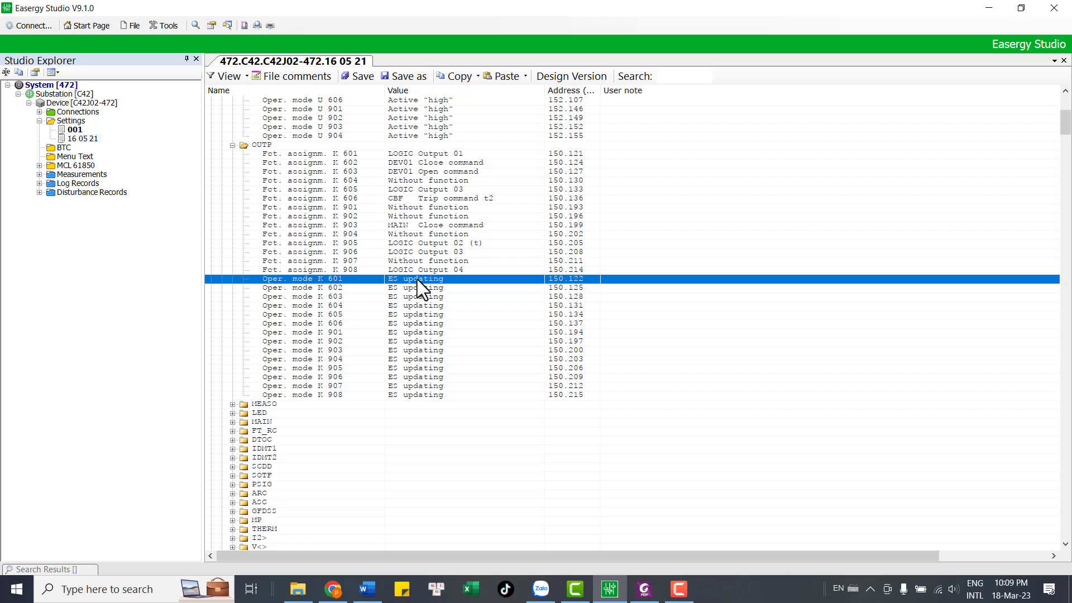
Review the operating mode options for output K 601, including ES reset (fault), and leave the setting without applying a change.
double_click(417, 279)
drag(564, 226, 756, 209)
click(774, 299)
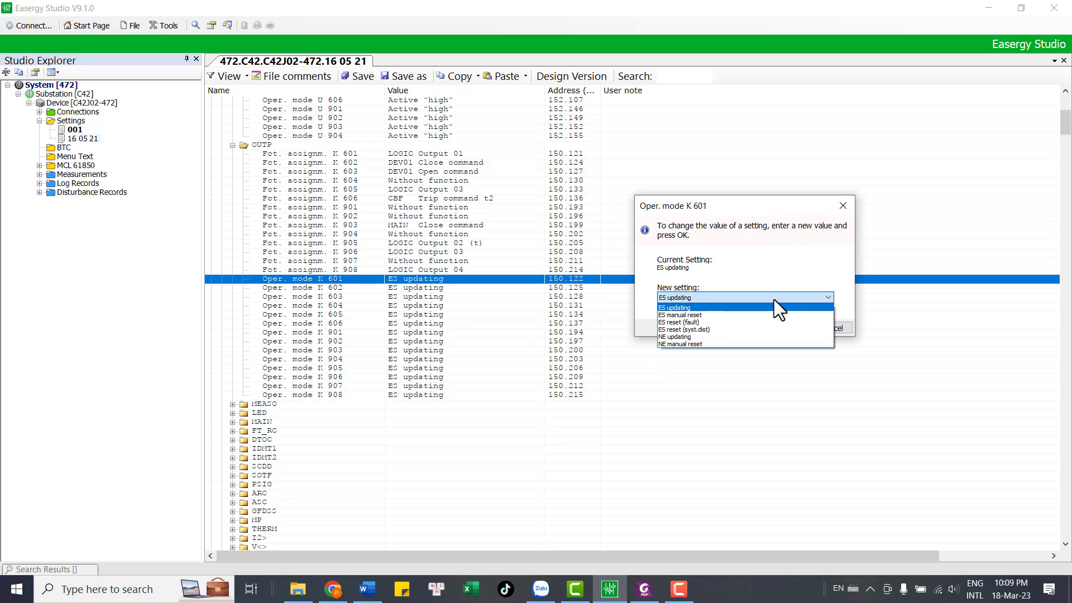
click(677, 322)
click(701, 297)
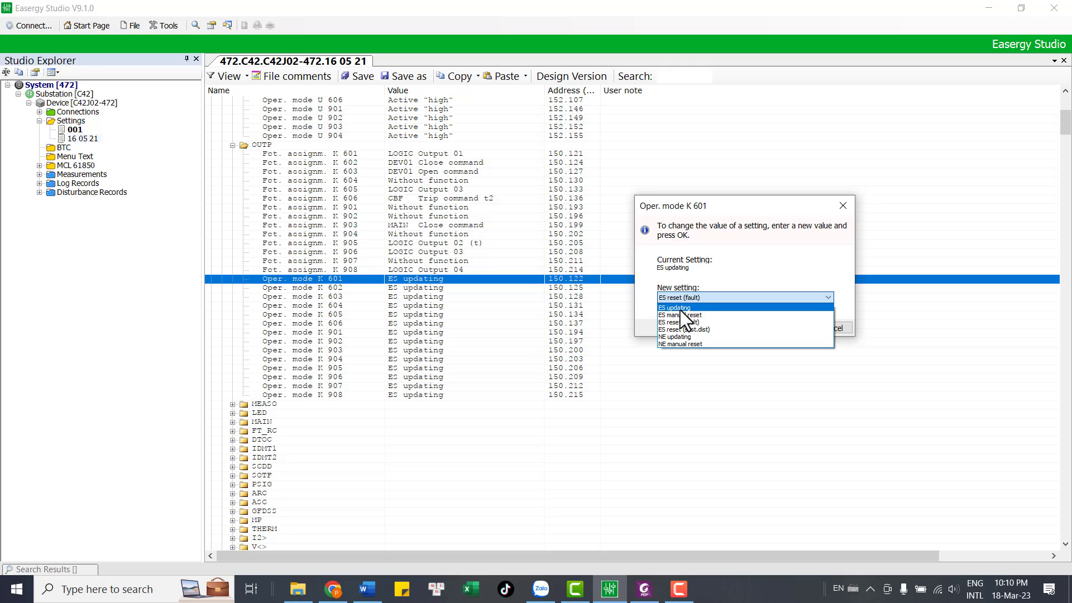
click(580, 472)
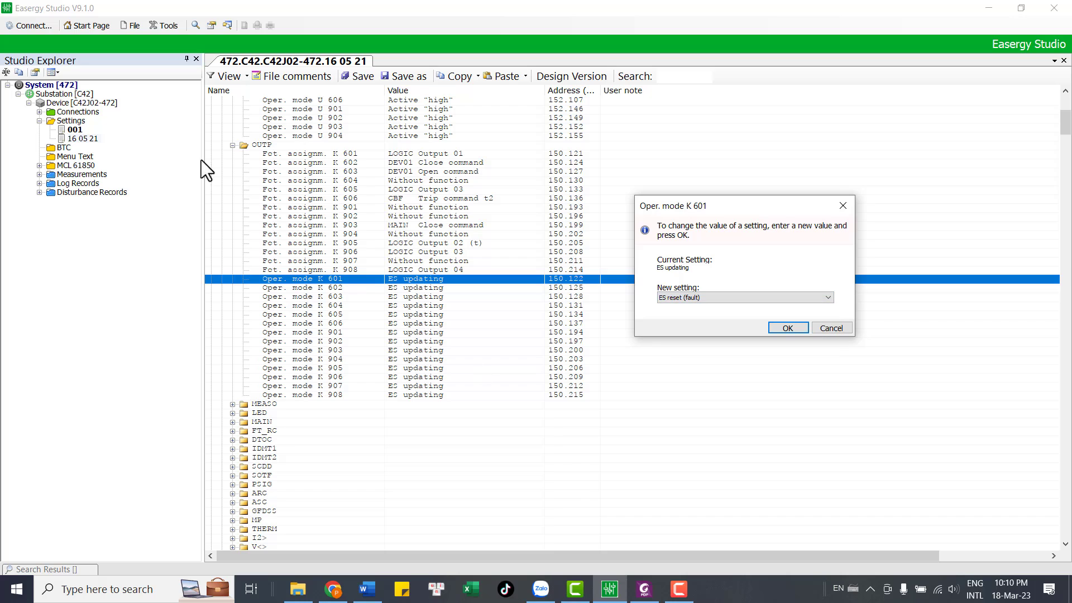
click(846, 210)
Collapse the OUTP and INP groups and expand the LED group in the configuration parameters.
scroll(490, 207, up, 2)
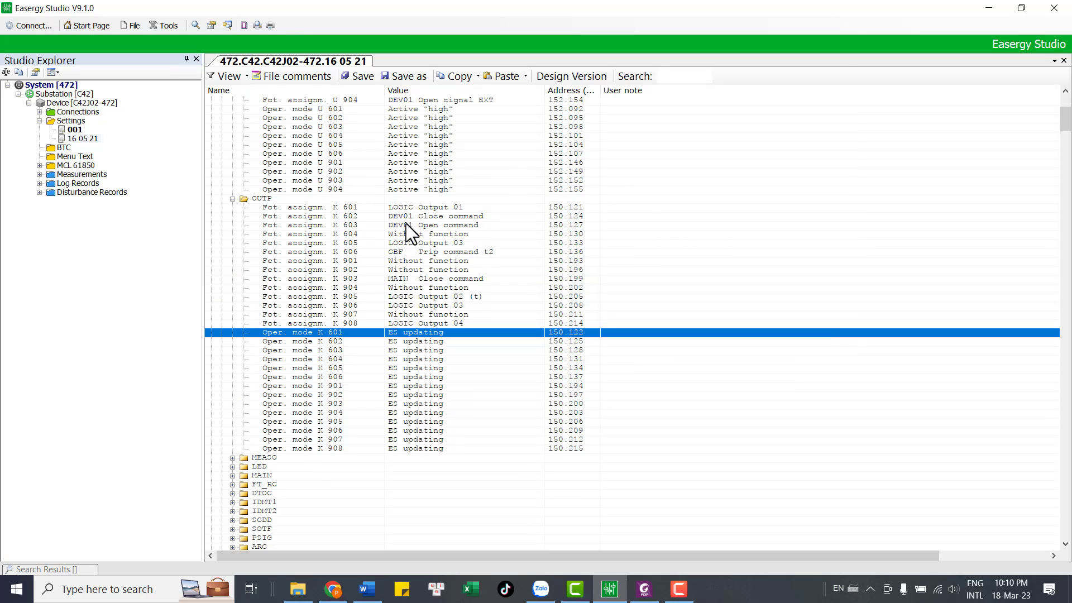
scroll(423, 263, up, 4)
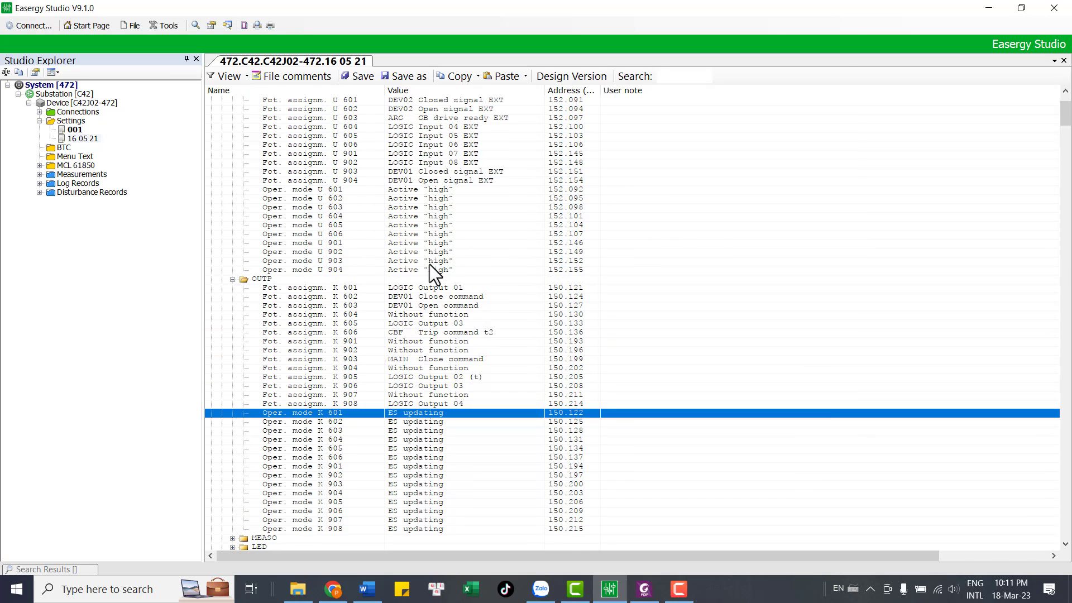
scroll(454, 262, down, 1)
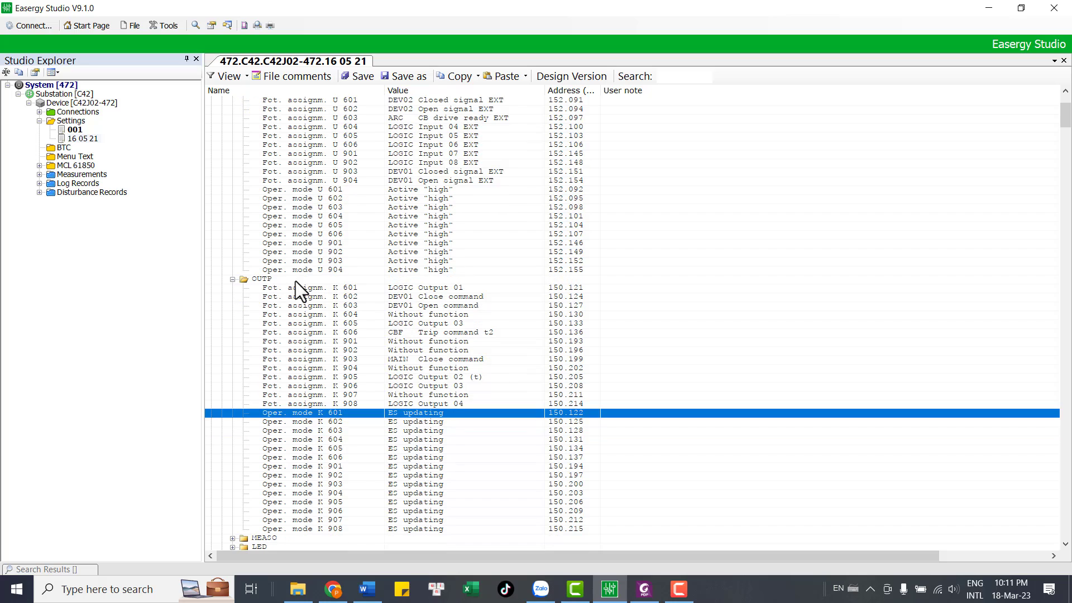
click(232, 278)
scroll(251, 268, up, 4)
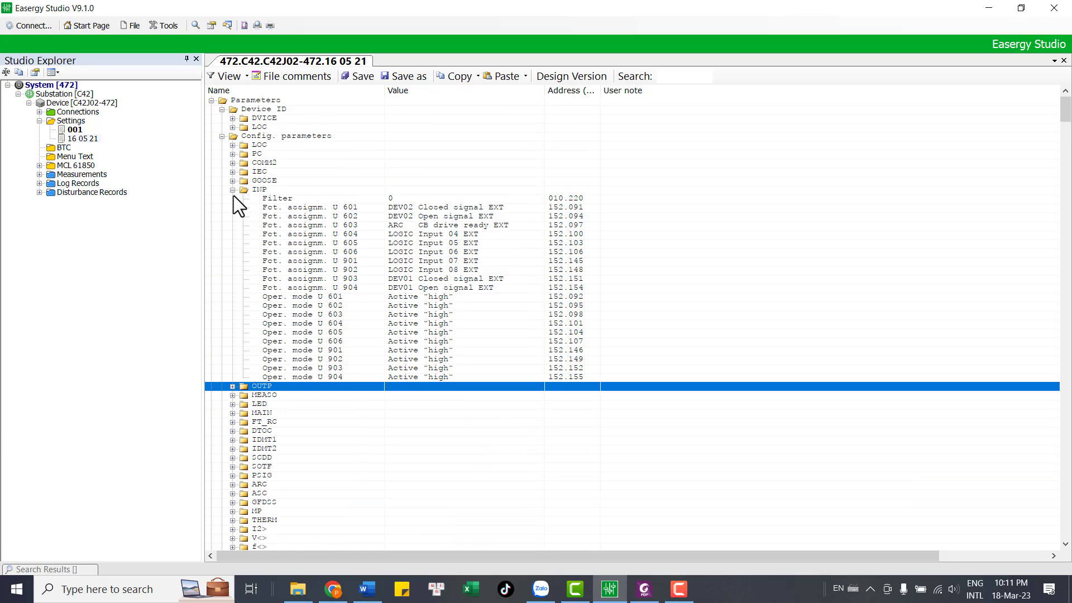
click(232, 190)
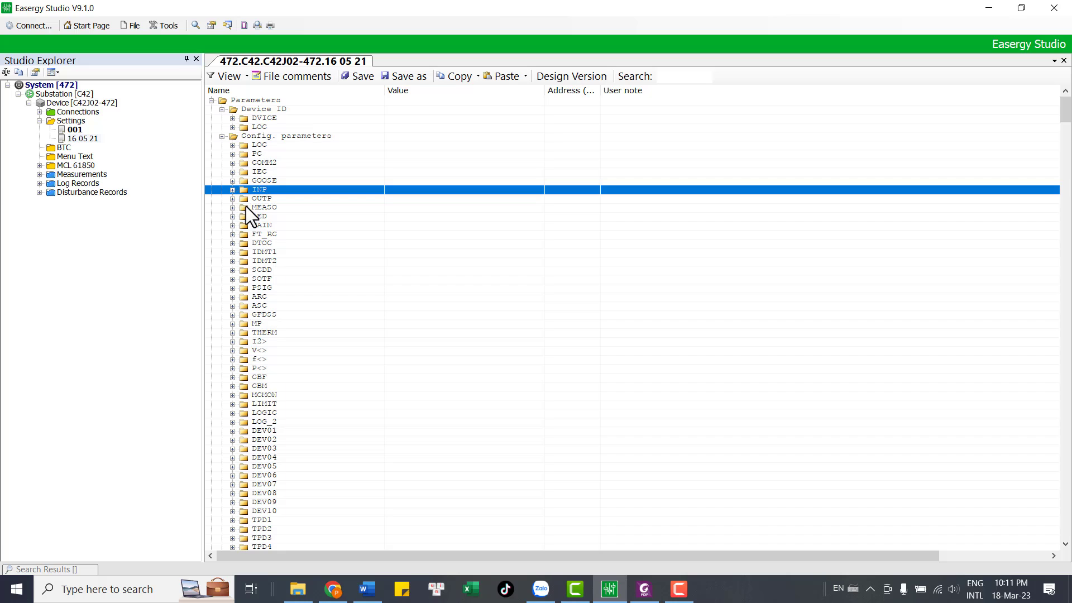
click(232, 217)
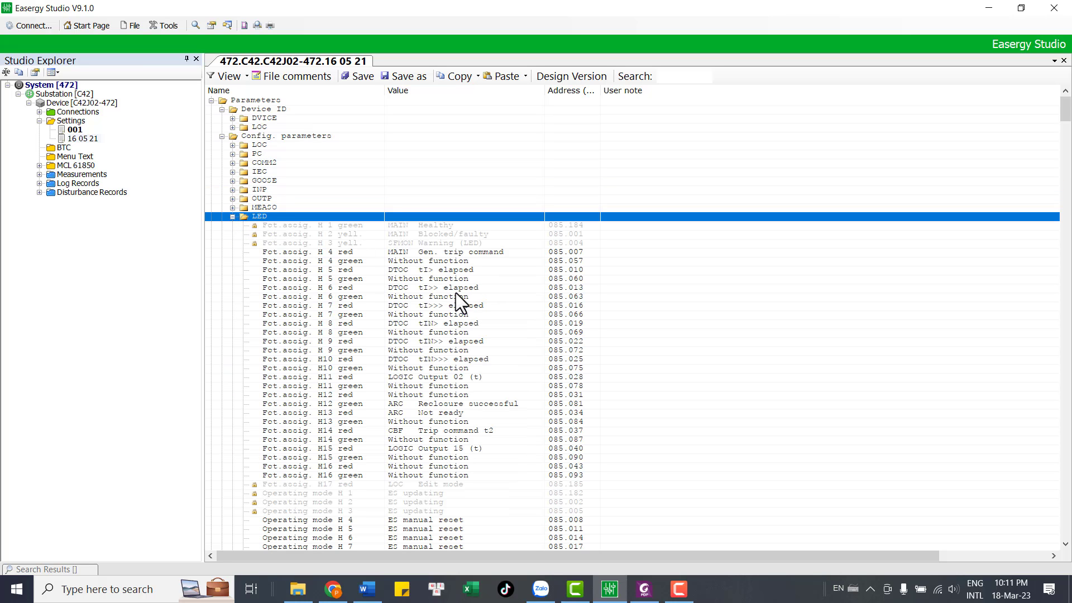
Examine the locked function assignments of LEDs H 1 green, H 2 yellow and H 3 yellow.
scroll(442, 330, down, 1)
scroll(347, 294, up, 1)
click(346, 229)
click(346, 234)
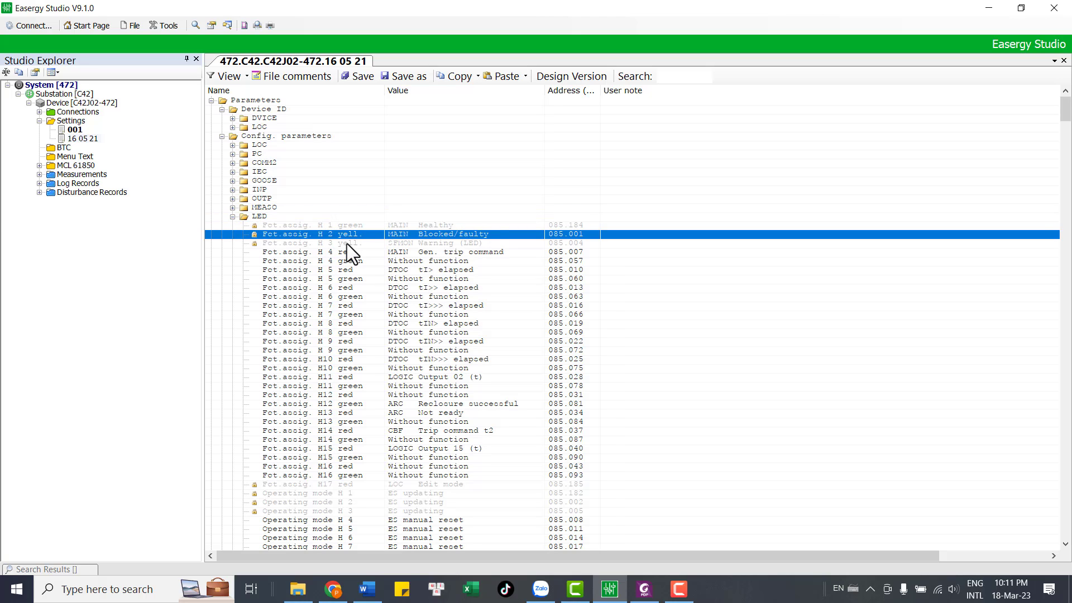
click(347, 243)
click(347, 234)
click(347, 226)
click(346, 235)
click(345, 242)
click(344, 234)
click(343, 225)
Compare the red and green function assignments of LED H 4.
click(341, 252)
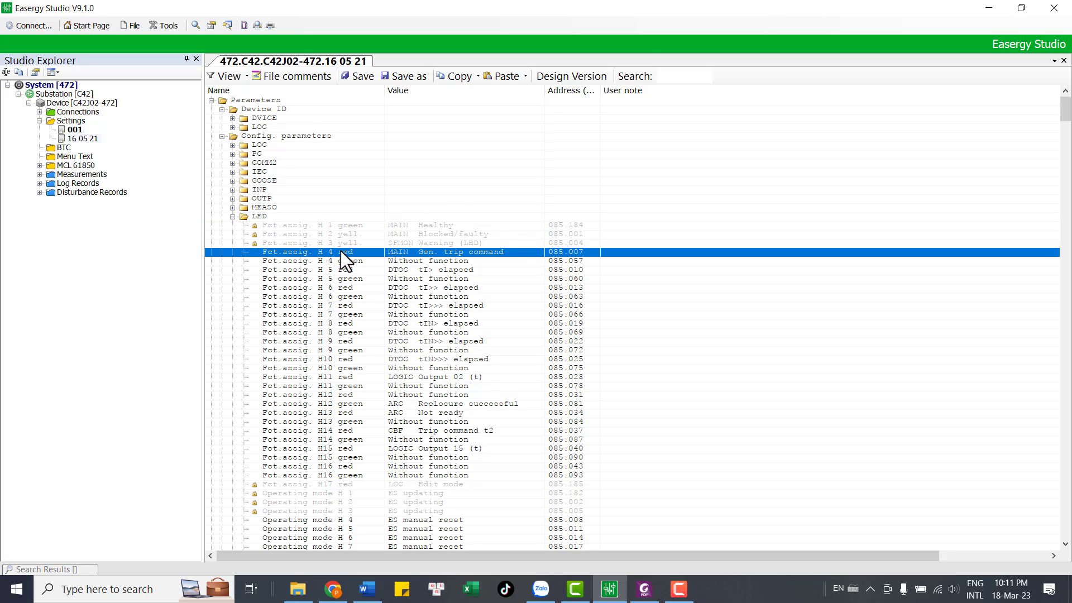
click(454, 261)
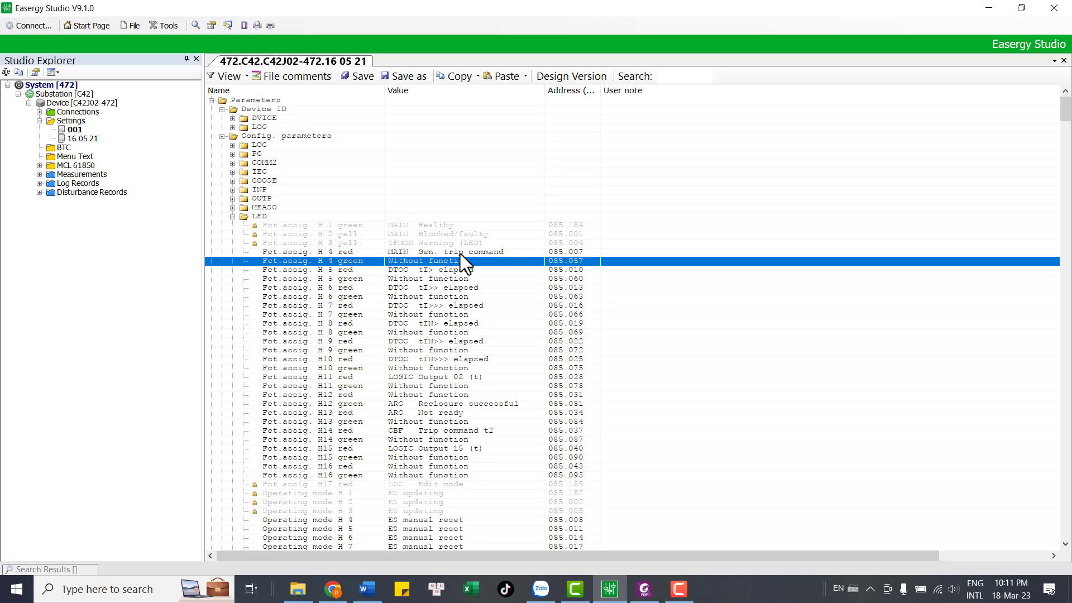
click(460, 253)
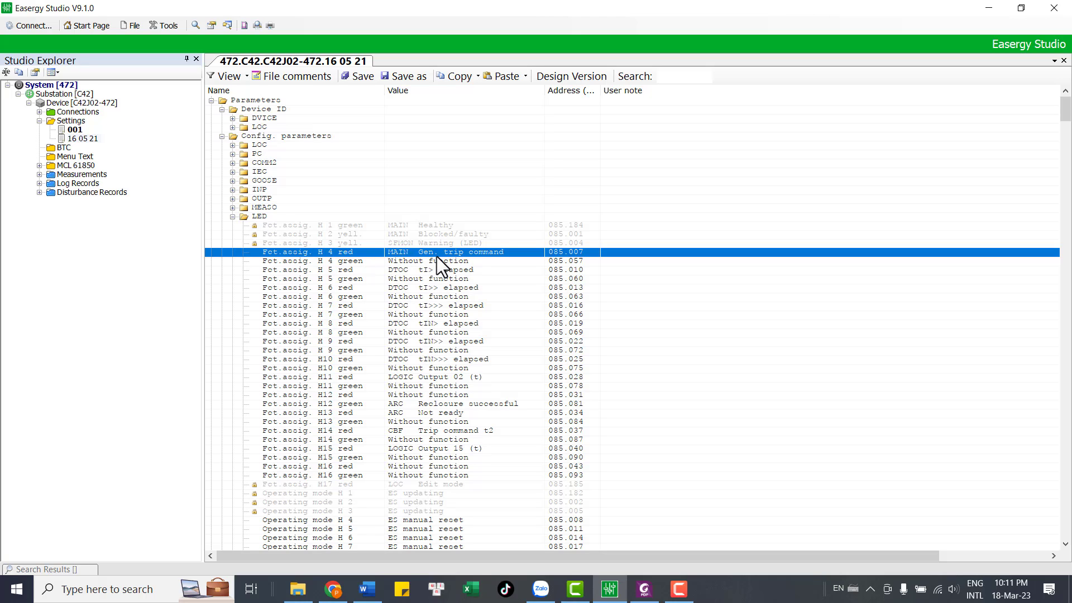
click(350, 263)
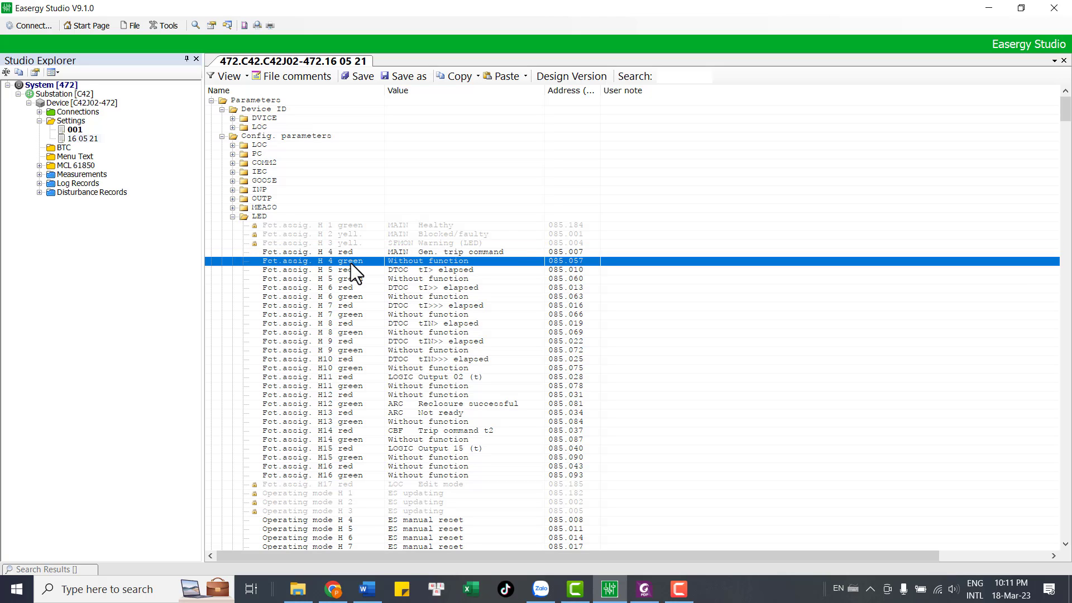
click(346, 253)
click(347, 261)
click(342, 254)
click(348, 262)
Examine the red function assignments of LEDs H 5 to H11 and the green assignment of H11.
click(400, 273)
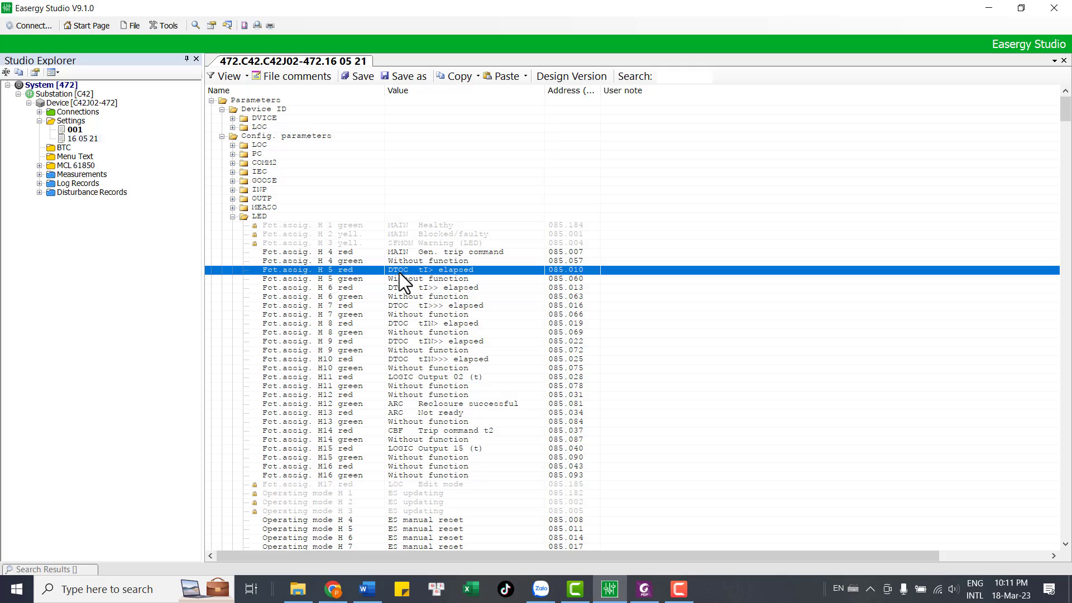
click(407, 290)
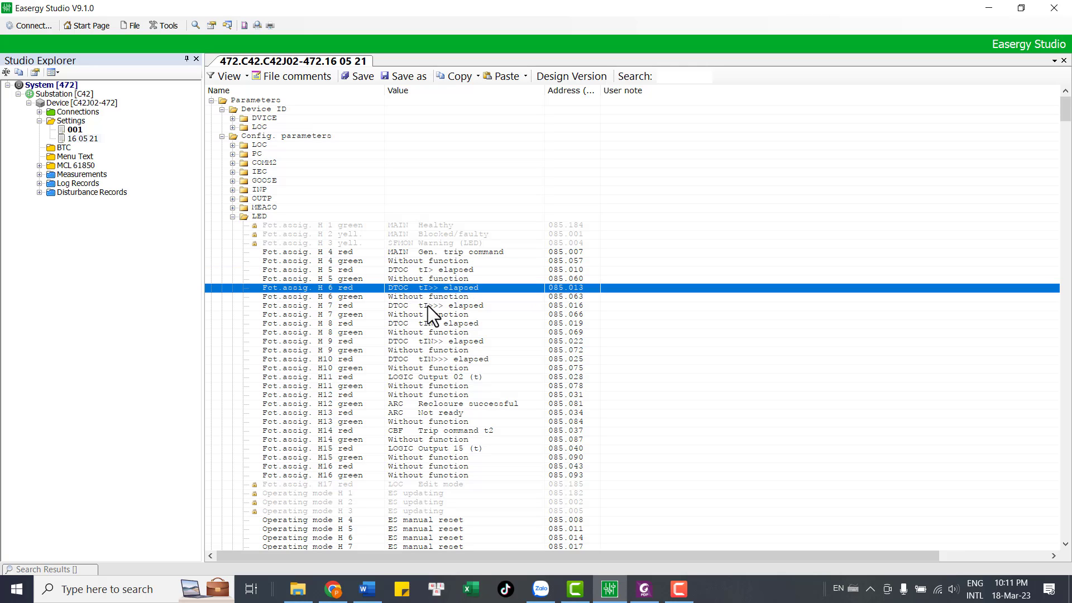
click(427, 306)
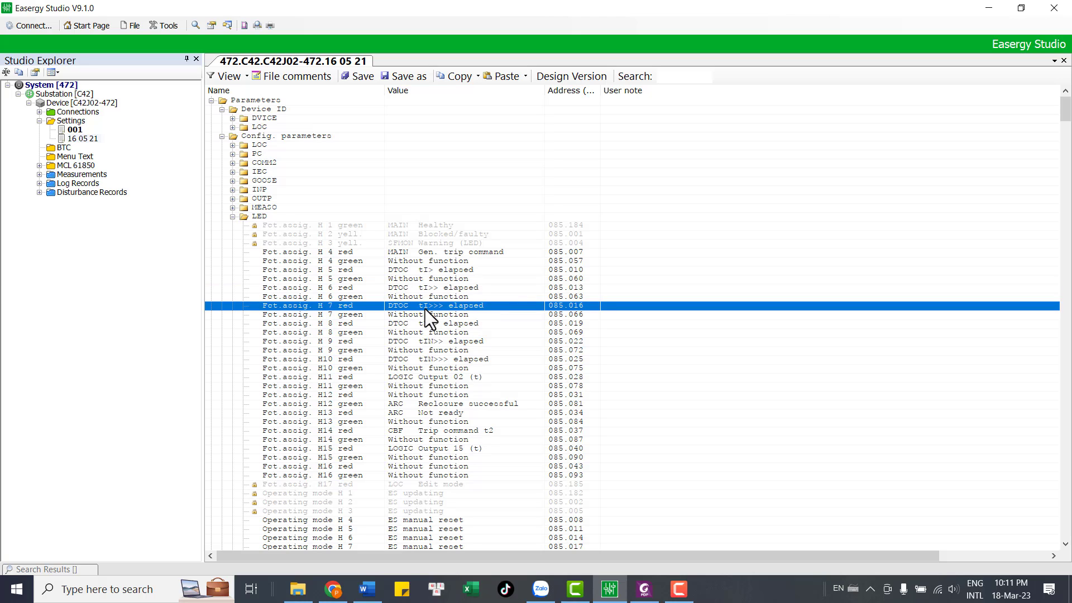
click(434, 323)
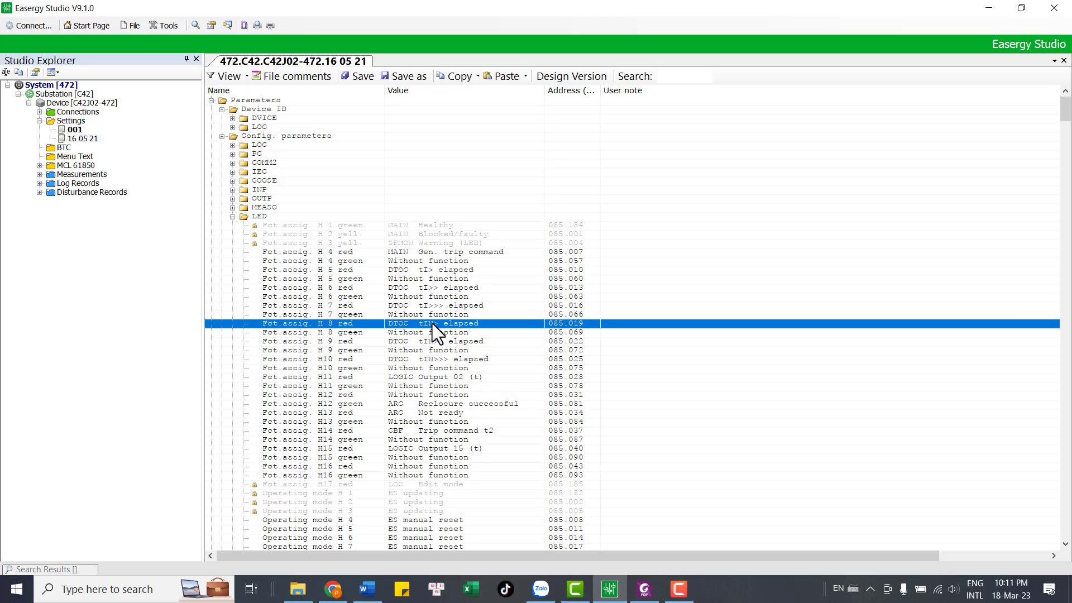
click(443, 342)
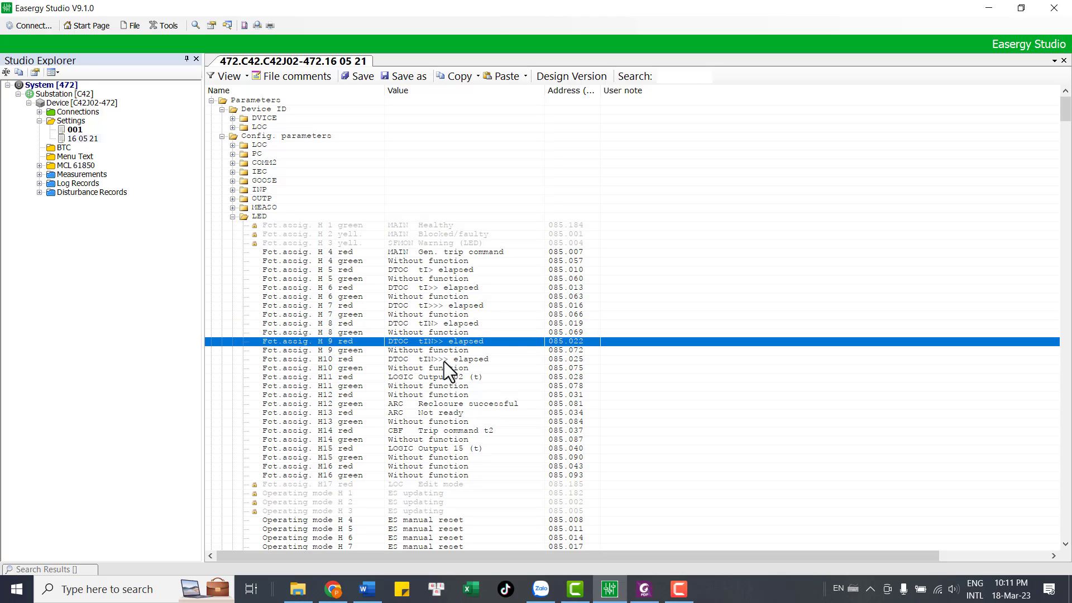
click(443, 359)
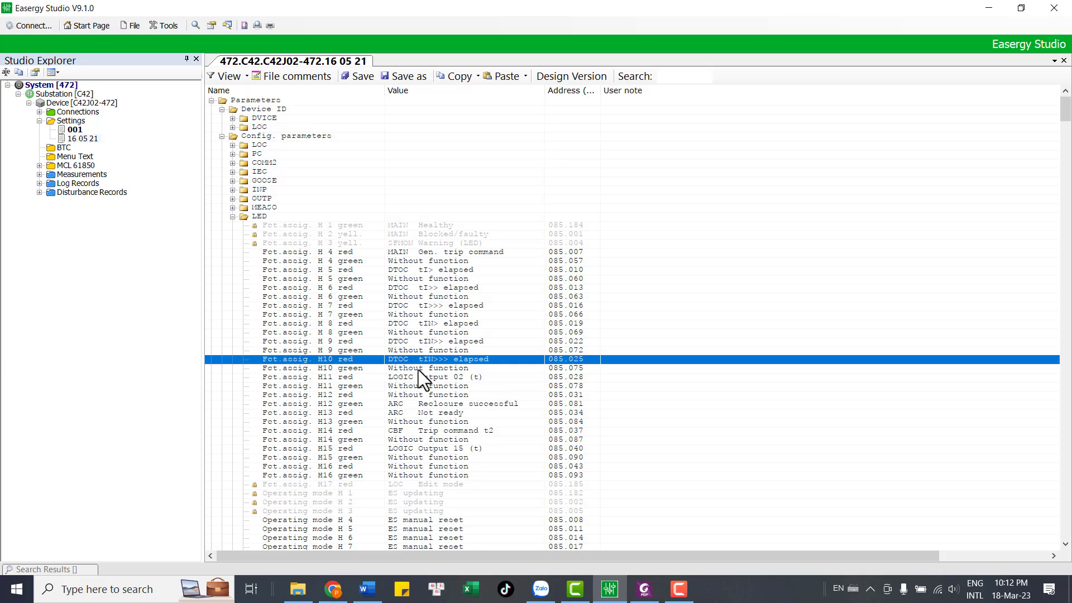
click(370, 377)
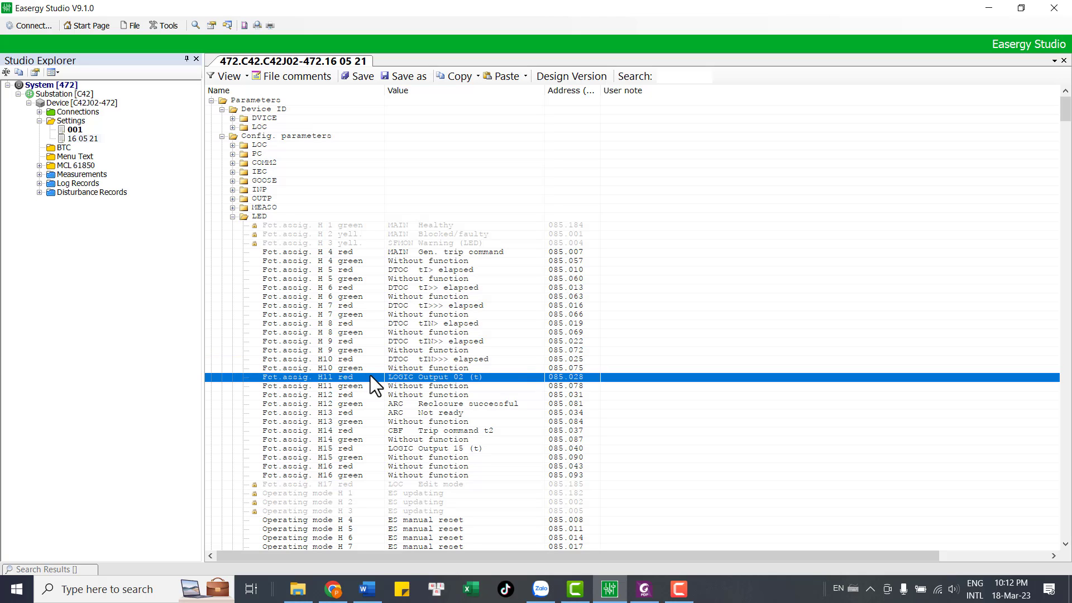
click(434, 385)
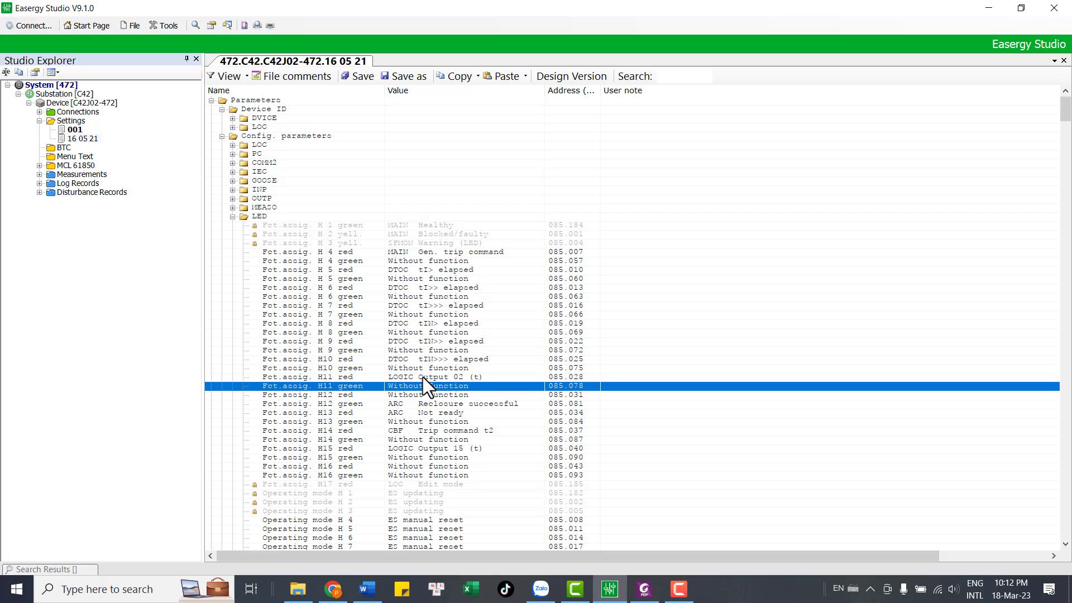
Compare the red and green function assignments of LEDs H11 and H12.
click(424, 377)
click(422, 385)
click(420, 377)
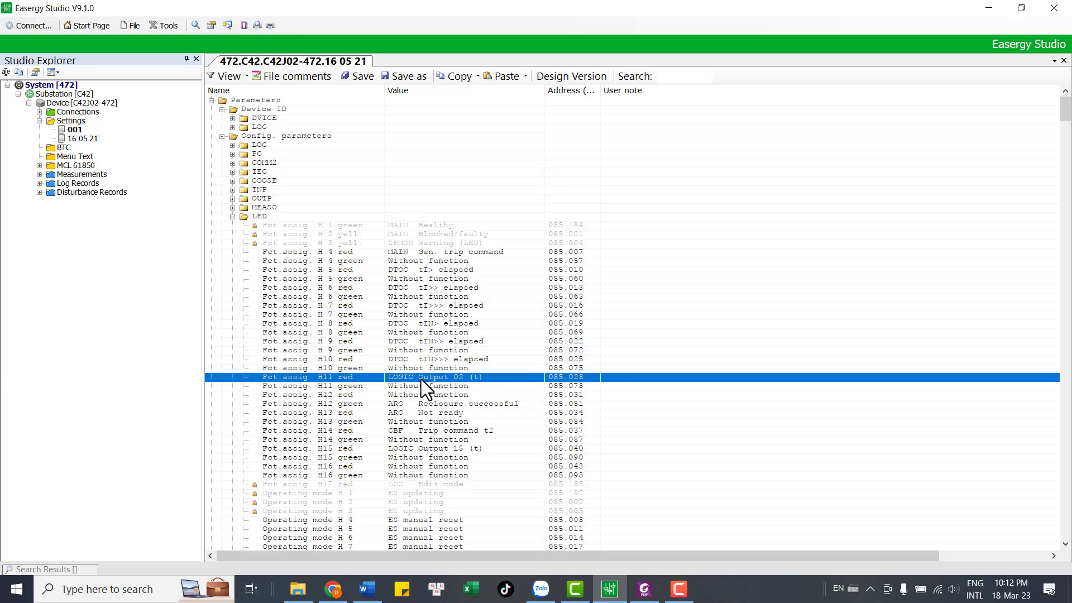
click(340, 396)
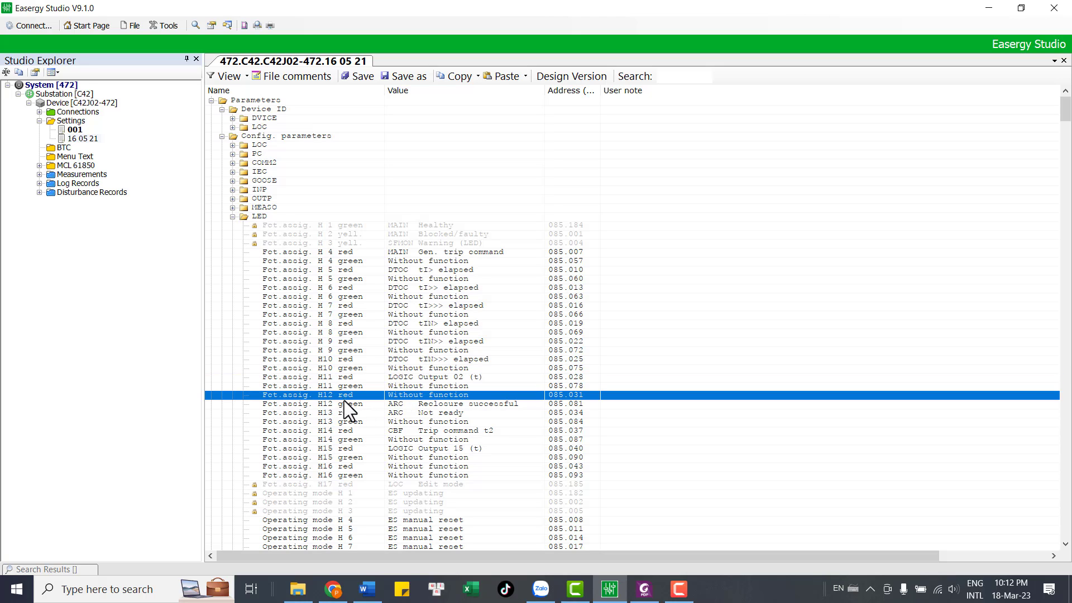
click(344, 404)
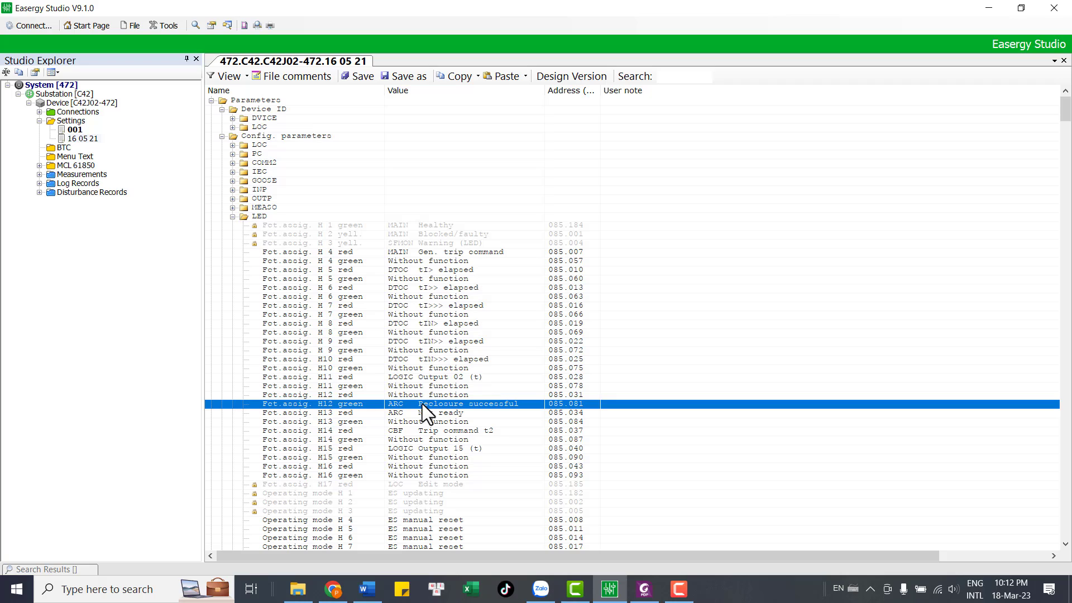
Compare the red and green function assignments of LED H13.
scroll(423, 404, down, 2)
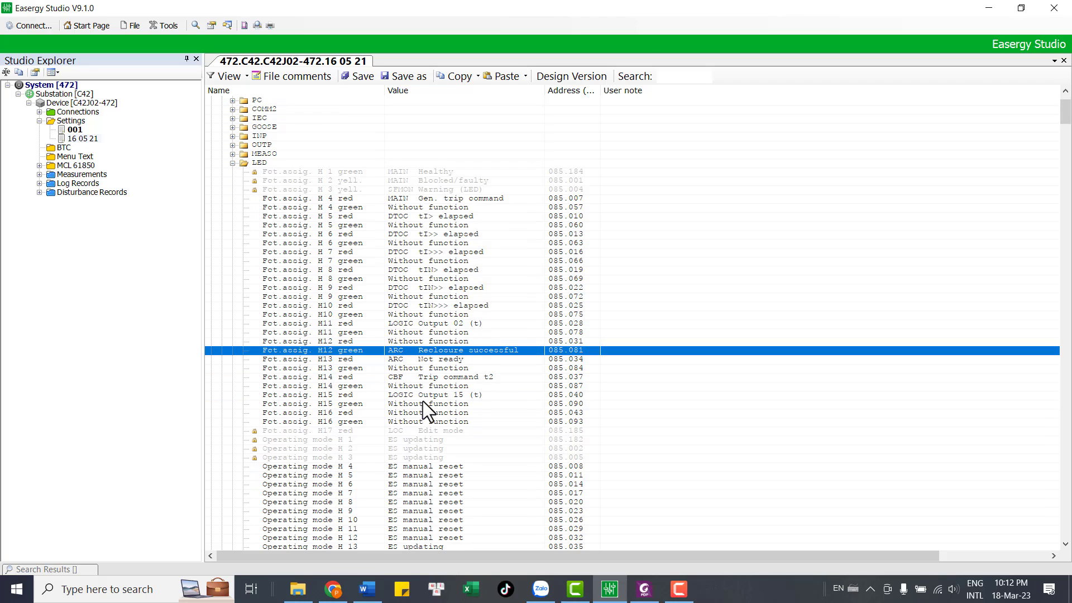
click(339, 362)
click(405, 371)
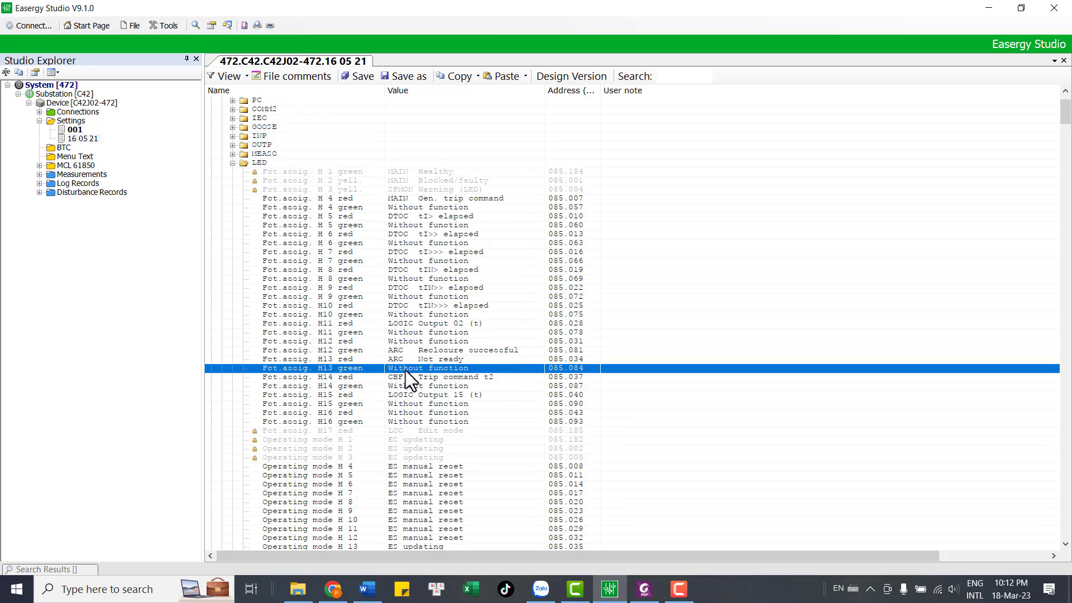
click(410, 360)
click(417, 366)
click(418, 361)
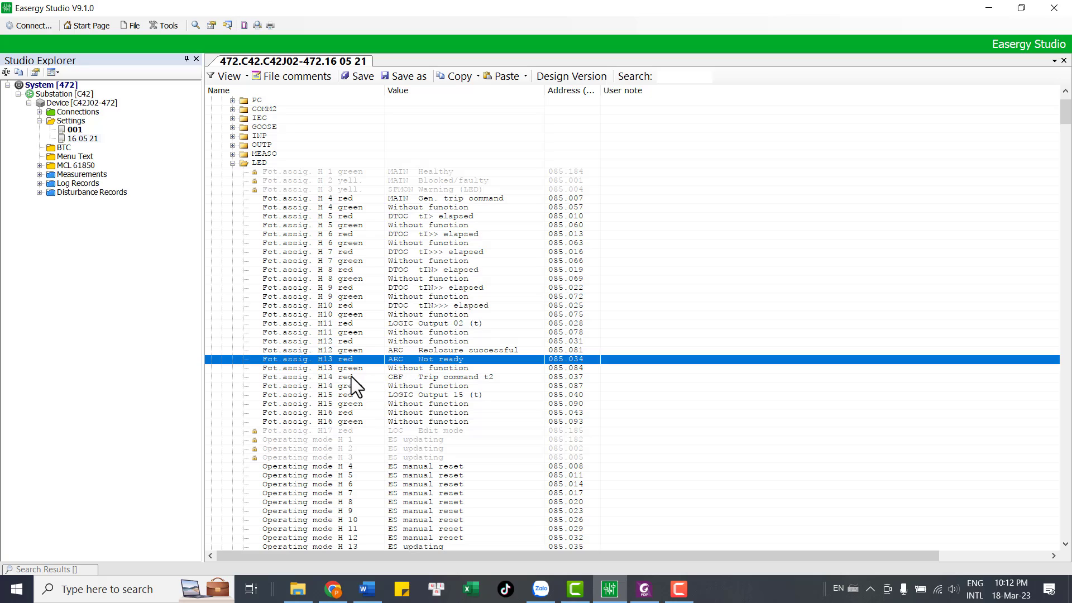
Examine the function assignments of LED H14 red, H15 red and green, and H16 red.
click(351, 376)
click(407, 384)
click(409, 378)
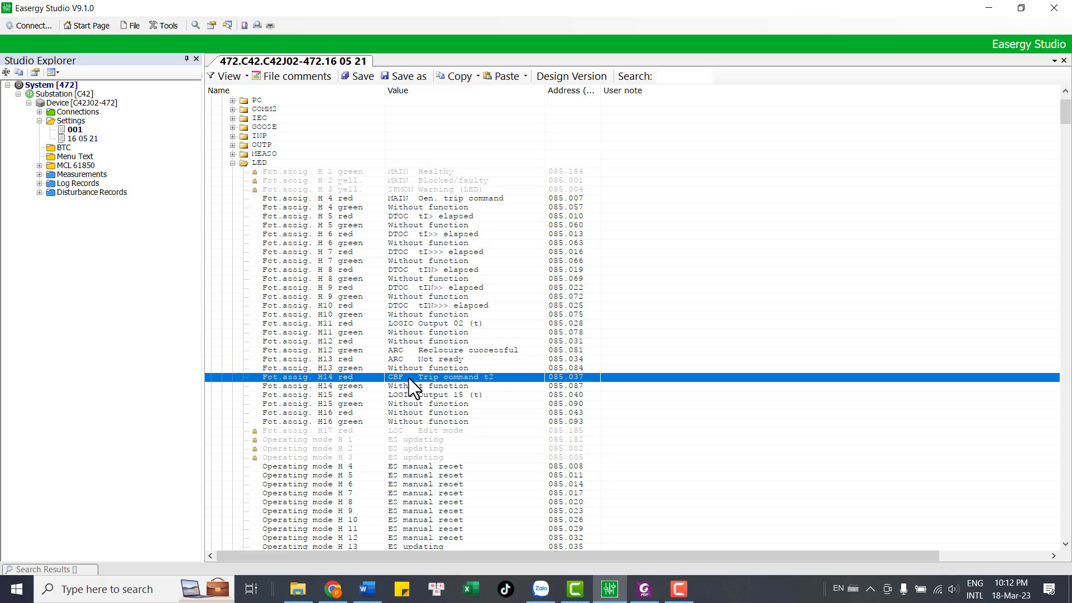
click(347, 394)
click(423, 412)
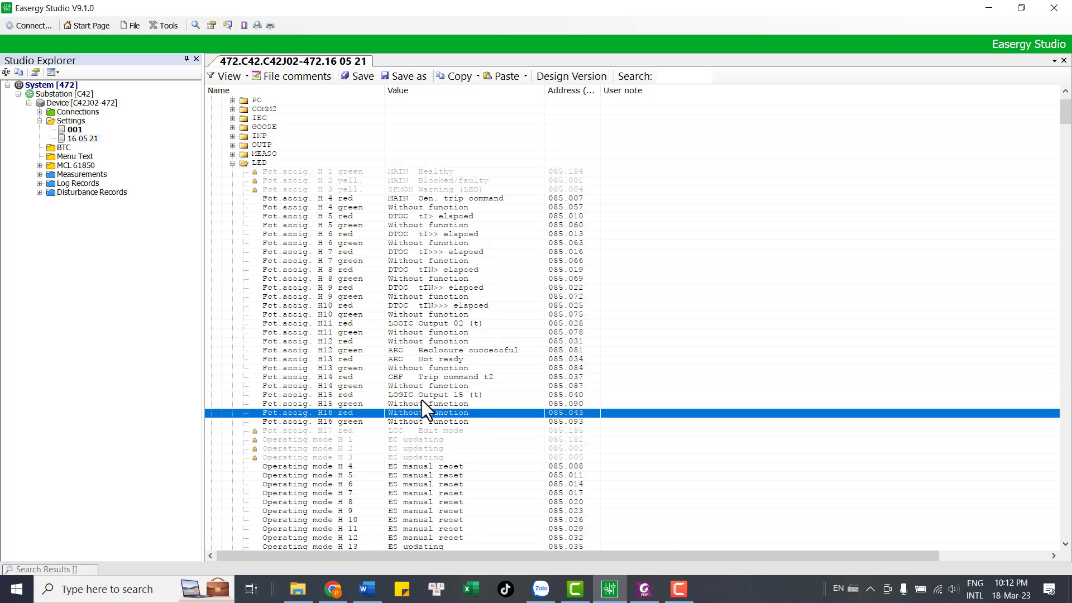
click(421, 397)
click(421, 403)
click(419, 394)
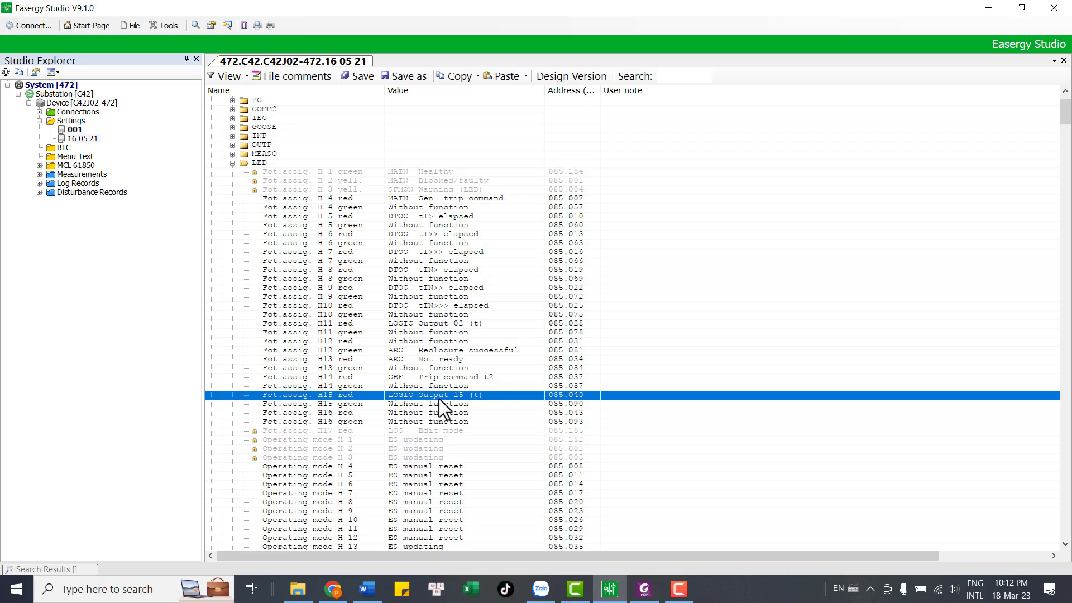
Inspect the signals combined in the function assignment of output 15 under the general LOGIC functions, leaving the setting unedited.
scroll(499, 381, down, 15)
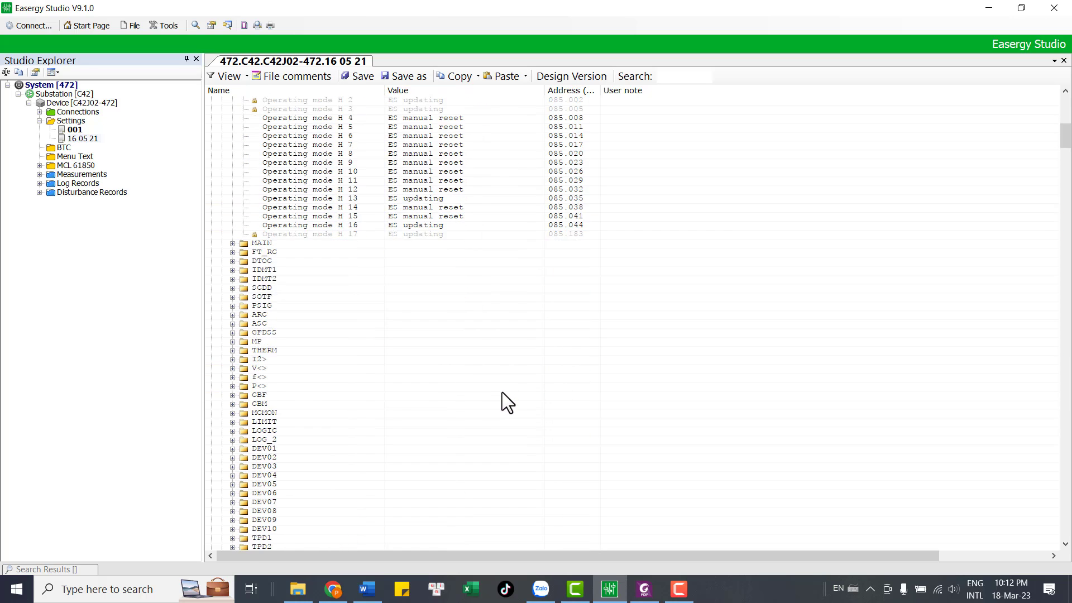
scroll(478, 403, down, 13)
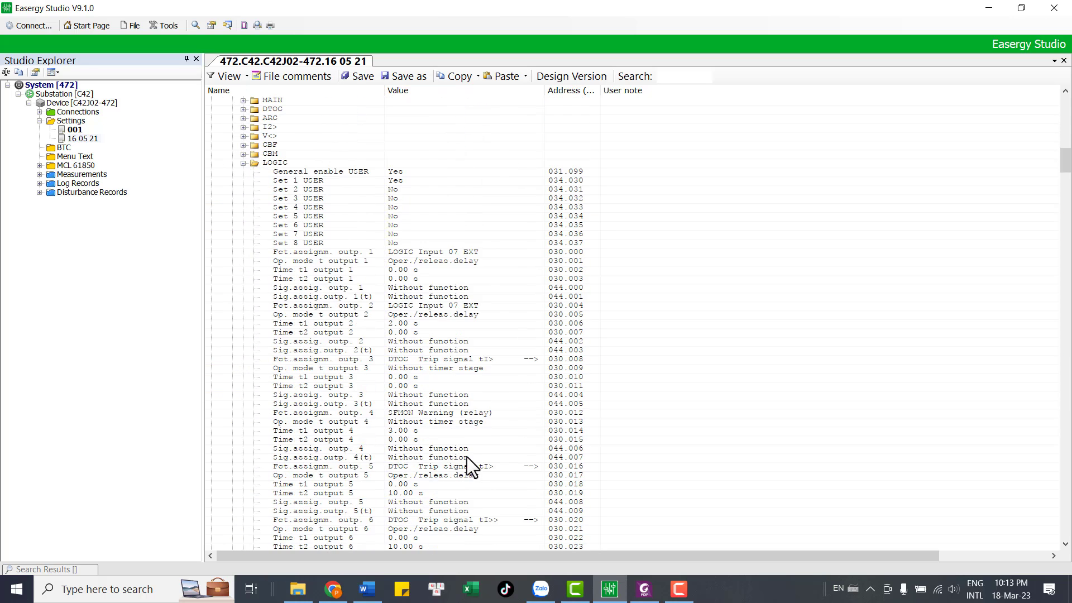
scroll(436, 447, down, 11)
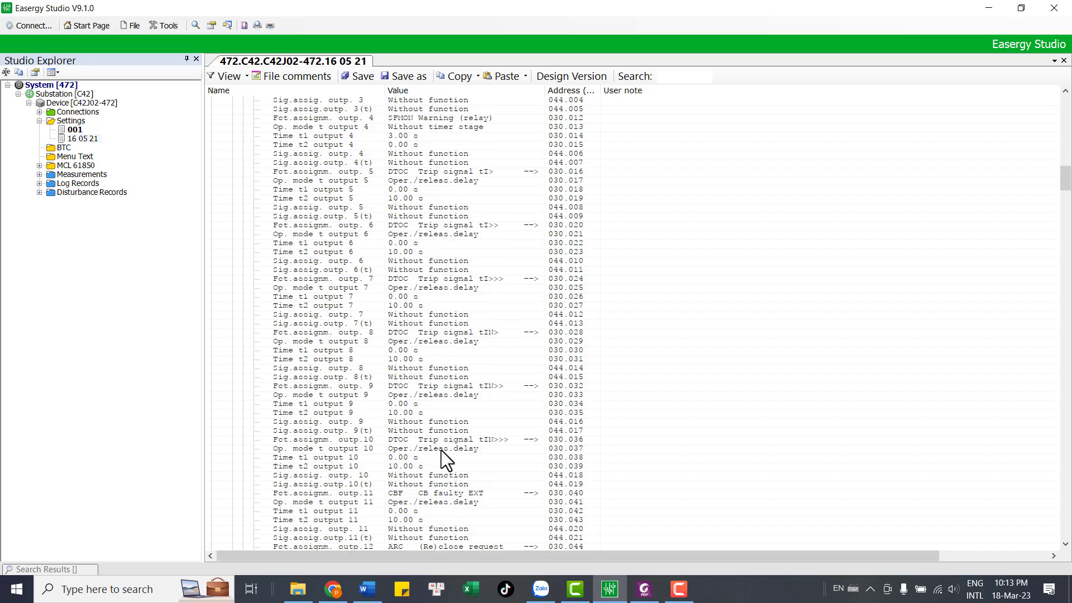
scroll(433, 450, down, 9)
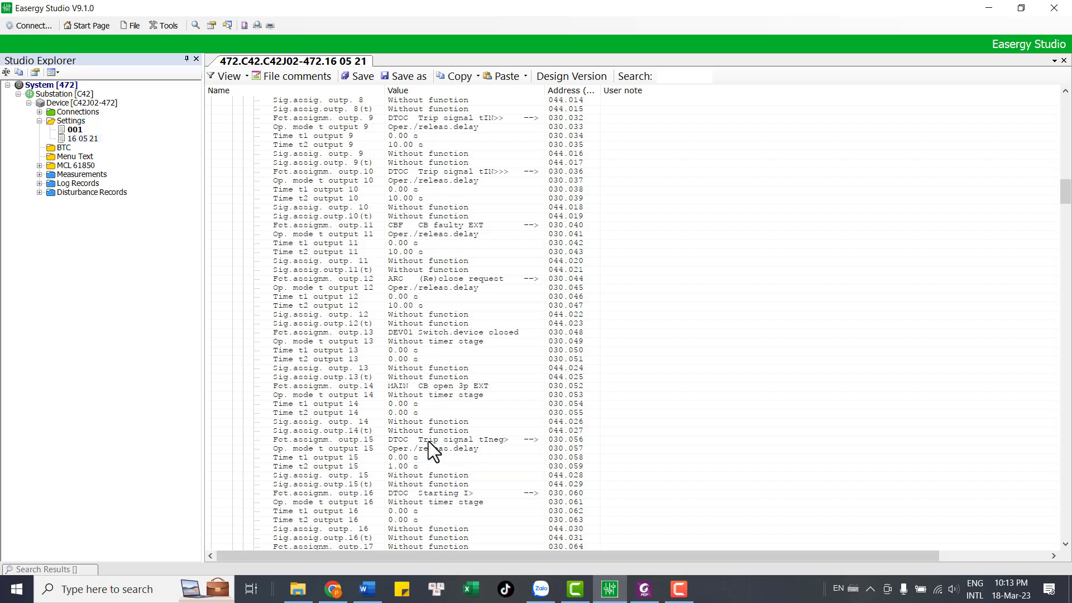
click(428, 440)
double_click(470, 441)
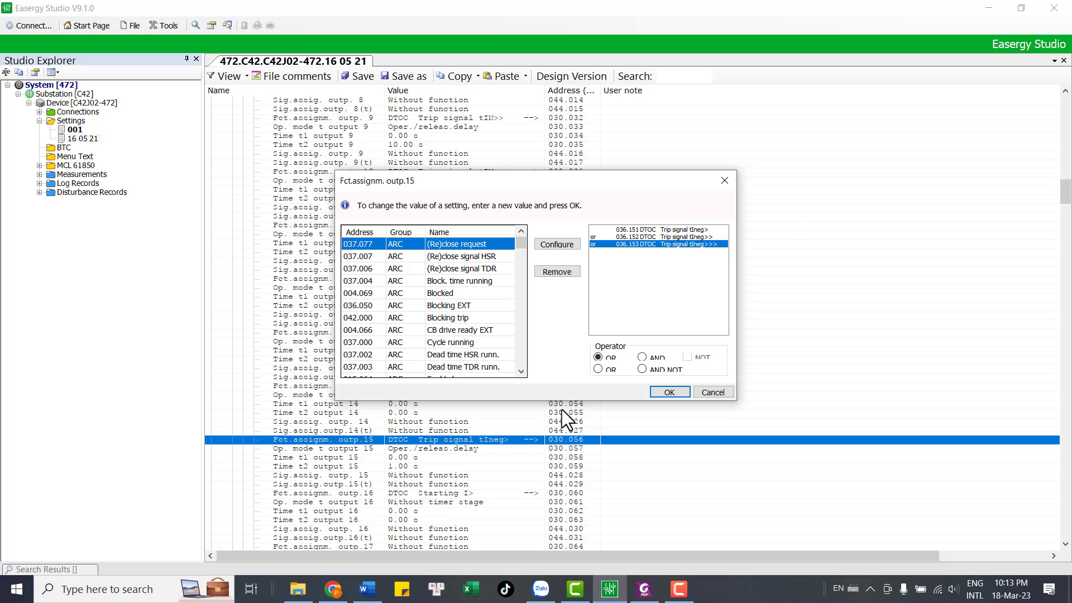
click(732, 181)
Return to the LED group and locate the red function assignment of LED H15.
scroll(585, 295, up, 15)
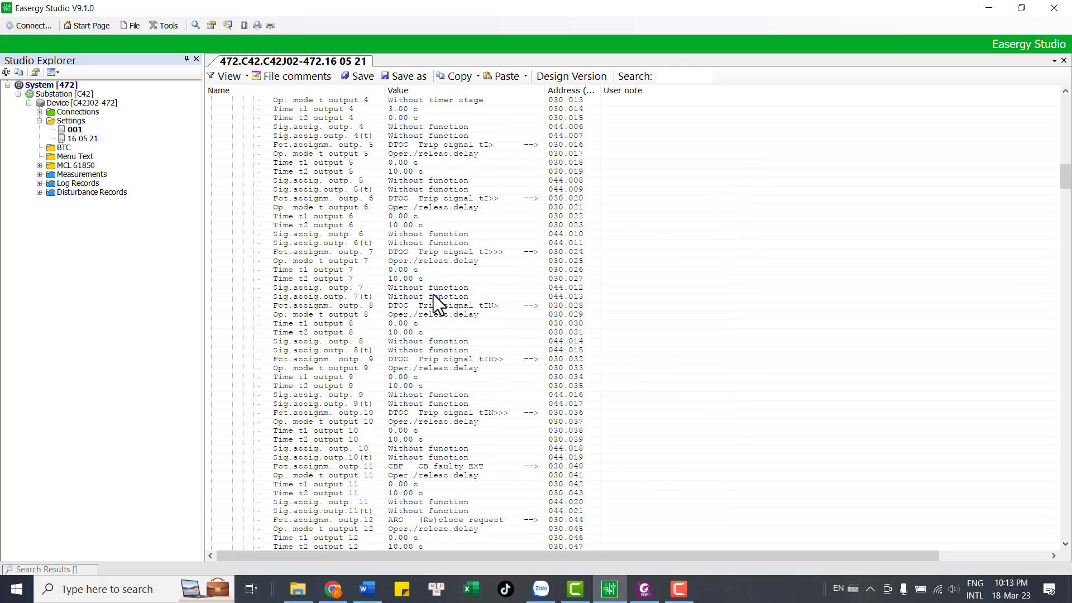
scroll(447, 292, up, 20)
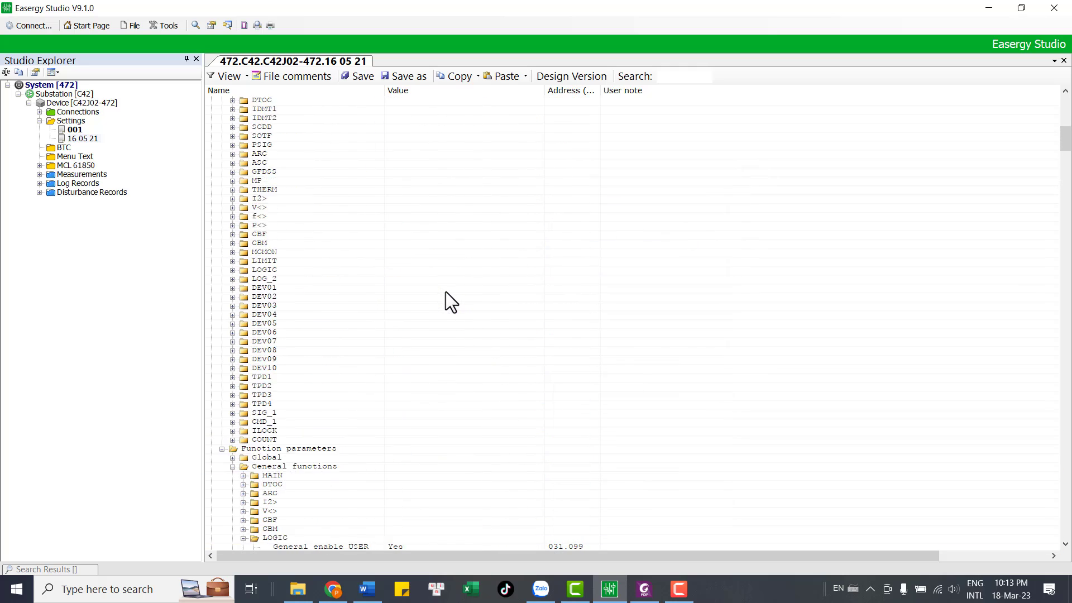
scroll(446, 293, up, 9)
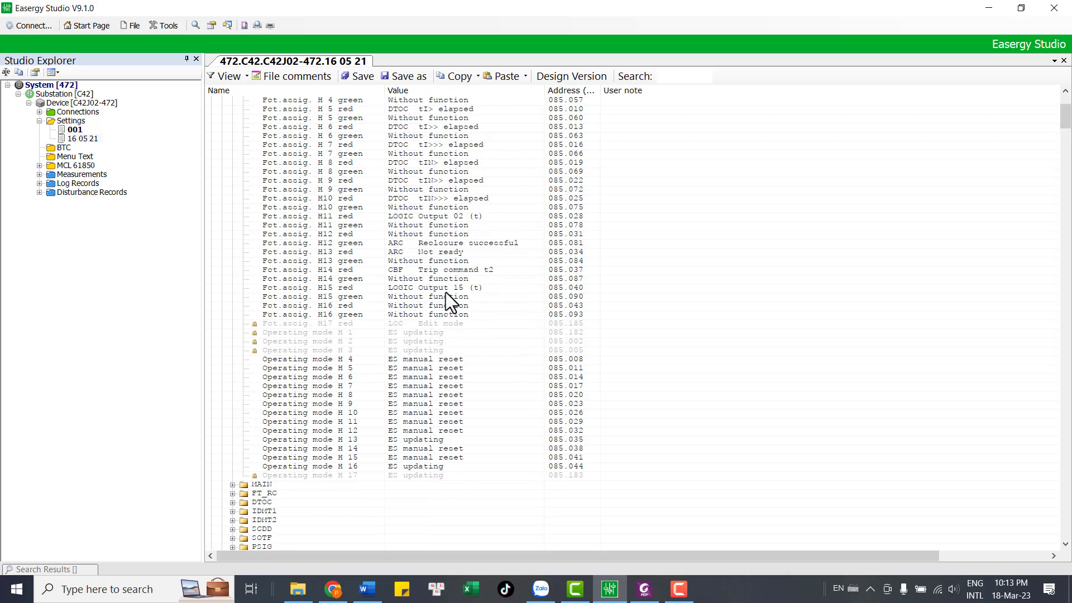
scroll(451, 317, up, 1)
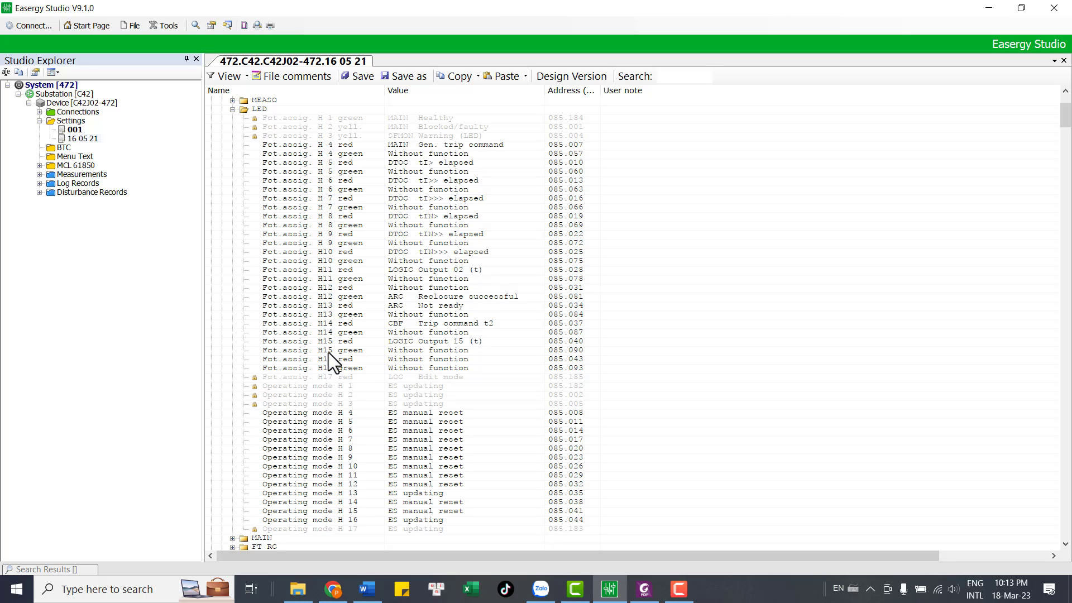
scroll(441, 339, down, 4)
scroll(447, 328, up, 3)
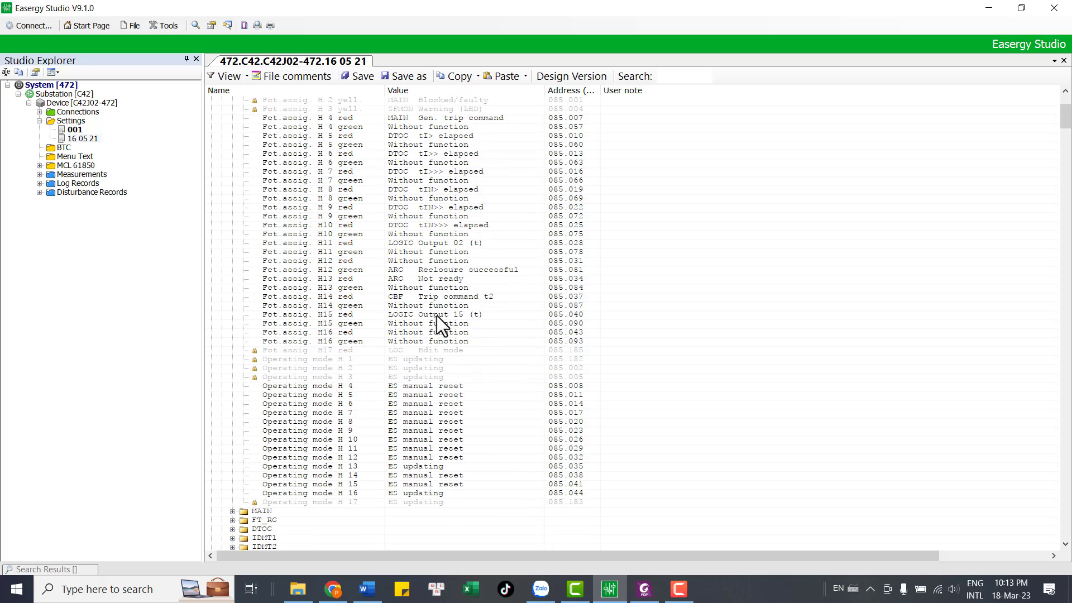
click(433, 315)
Trace LED H15's logic source back to output 15 and recheck its combined trip signals without editing them.
scroll(492, 391, down, 20)
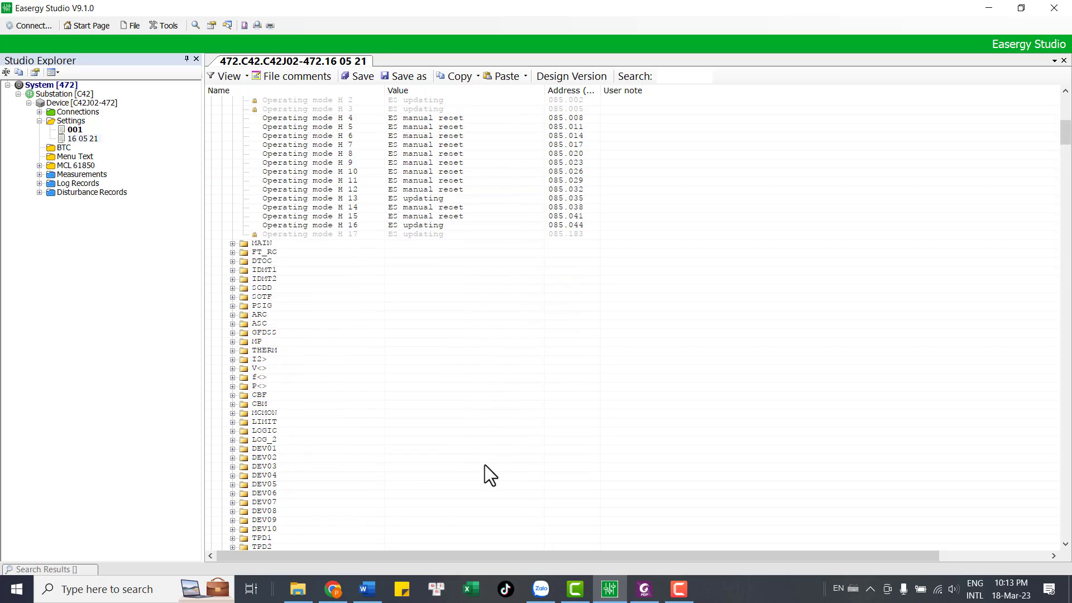
scroll(463, 458, down, 12)
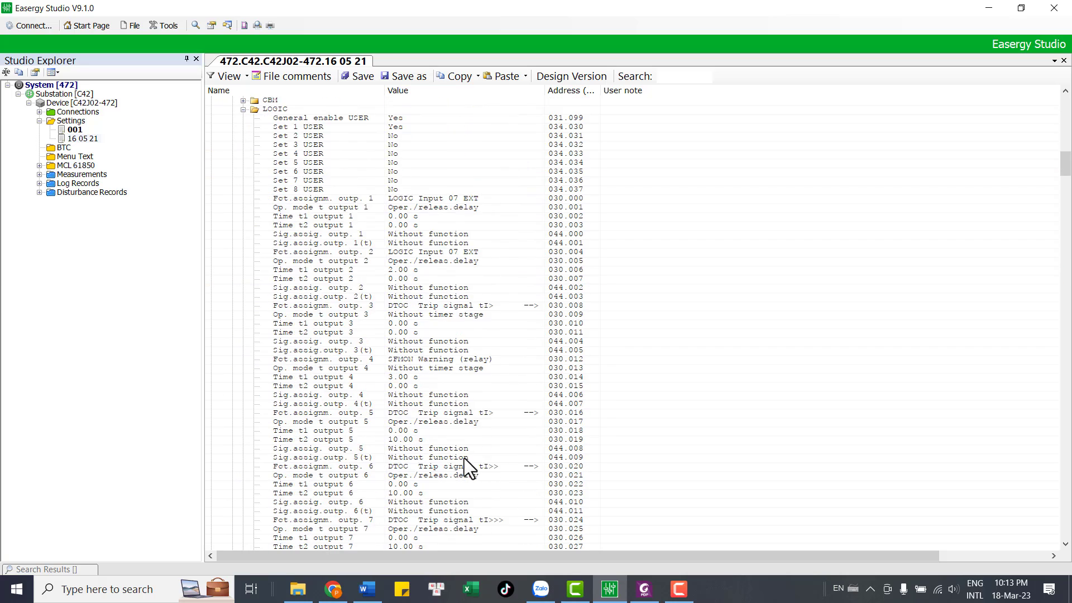
scroll(450, 446, down, 10)
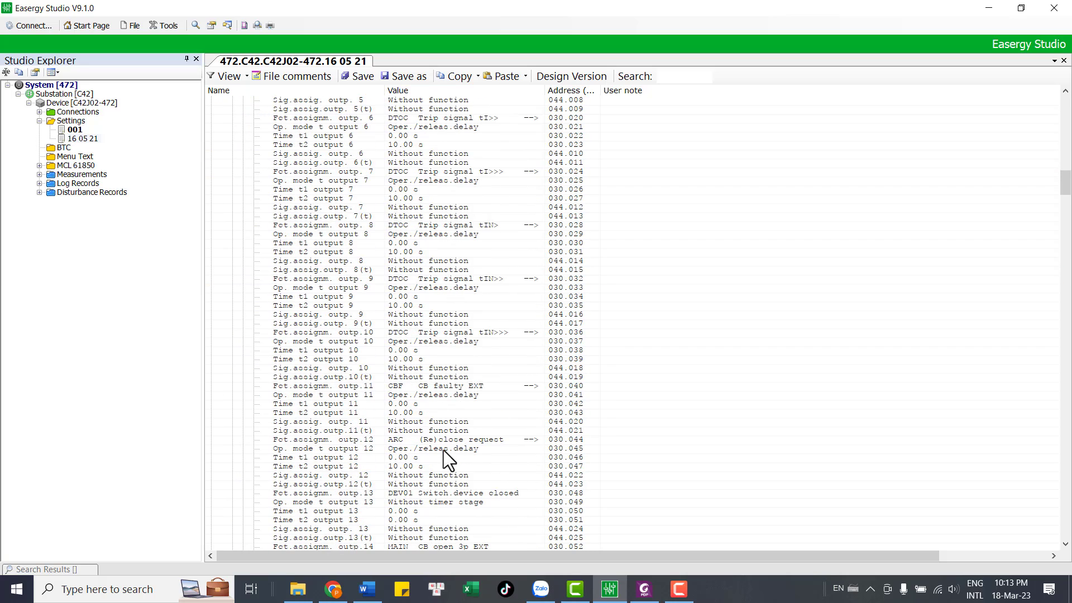
scroll(416, 463, down, 5)
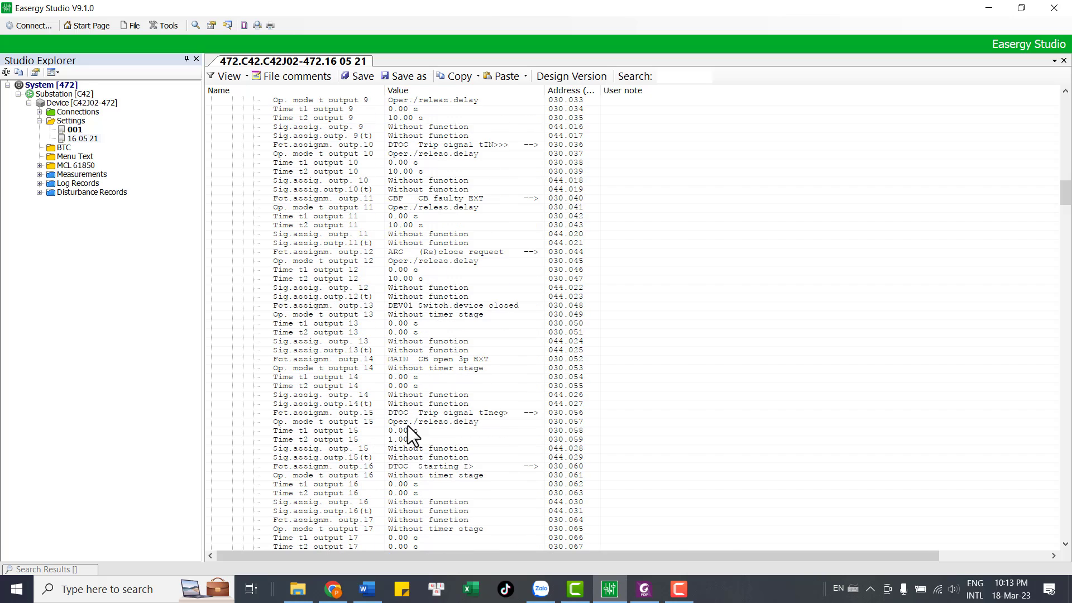
double_click(469, 413)
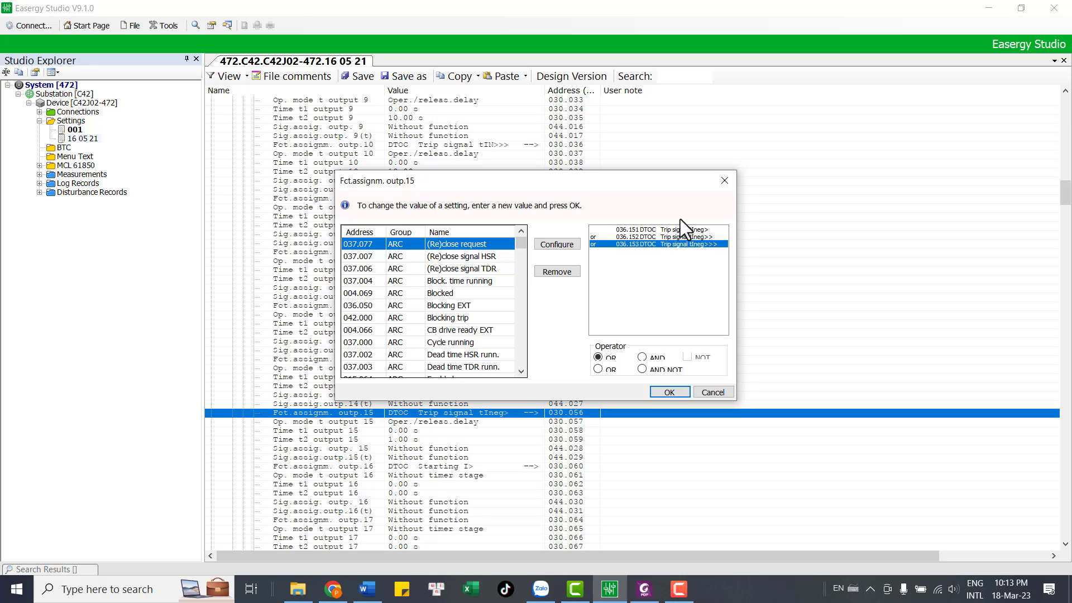
click(724, 180)
Inspect the address and signal name in the red function assignment of LED H15, closing it without edits.
scroll(498, 319, up, 15)
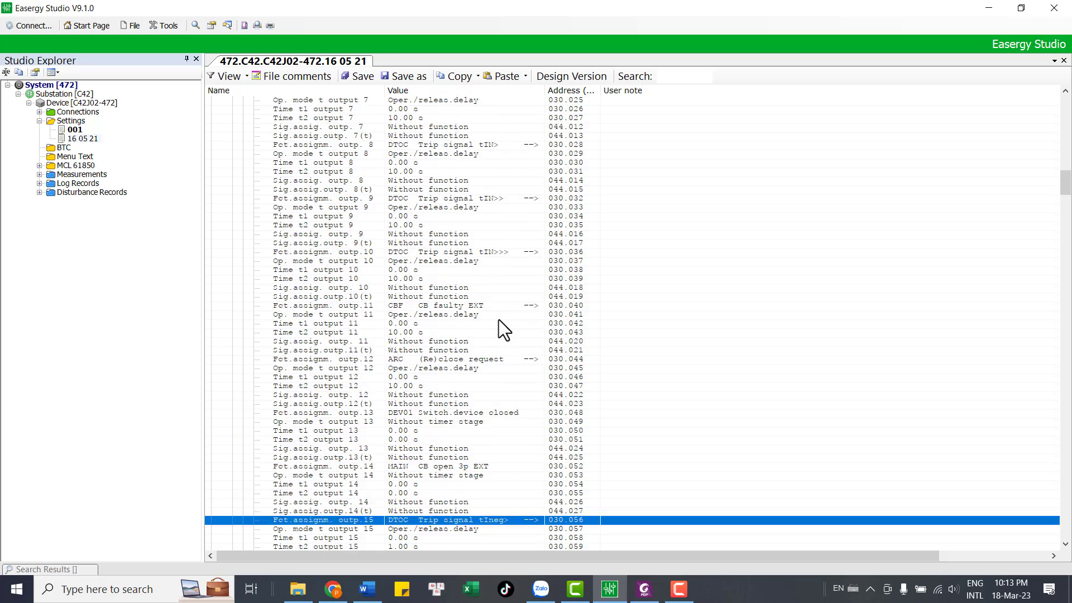
scroll(498, 319, up, 20)
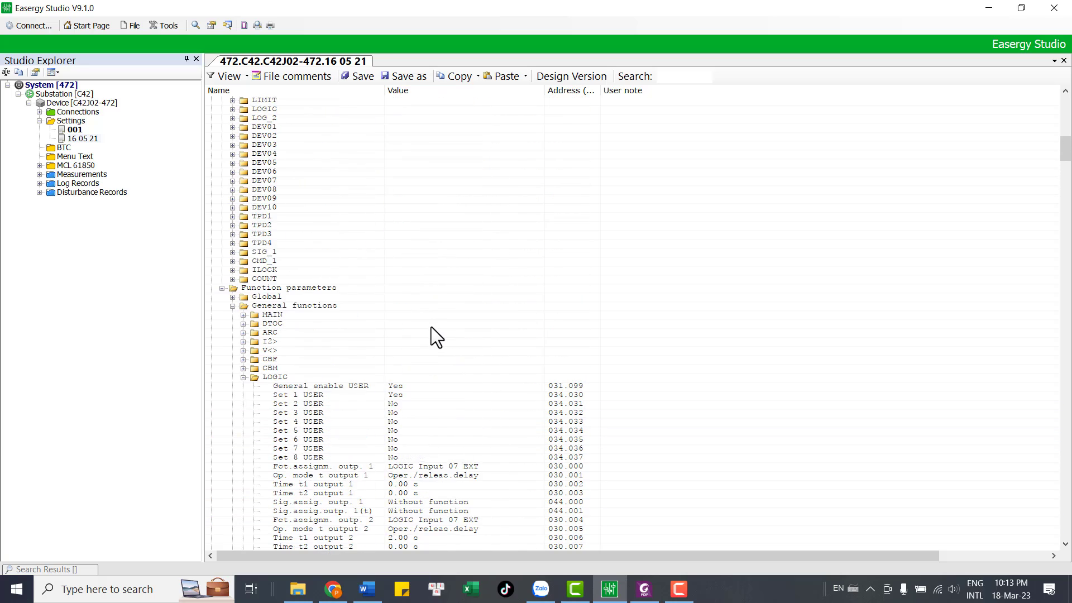
scroll(431, 327, up, 10)
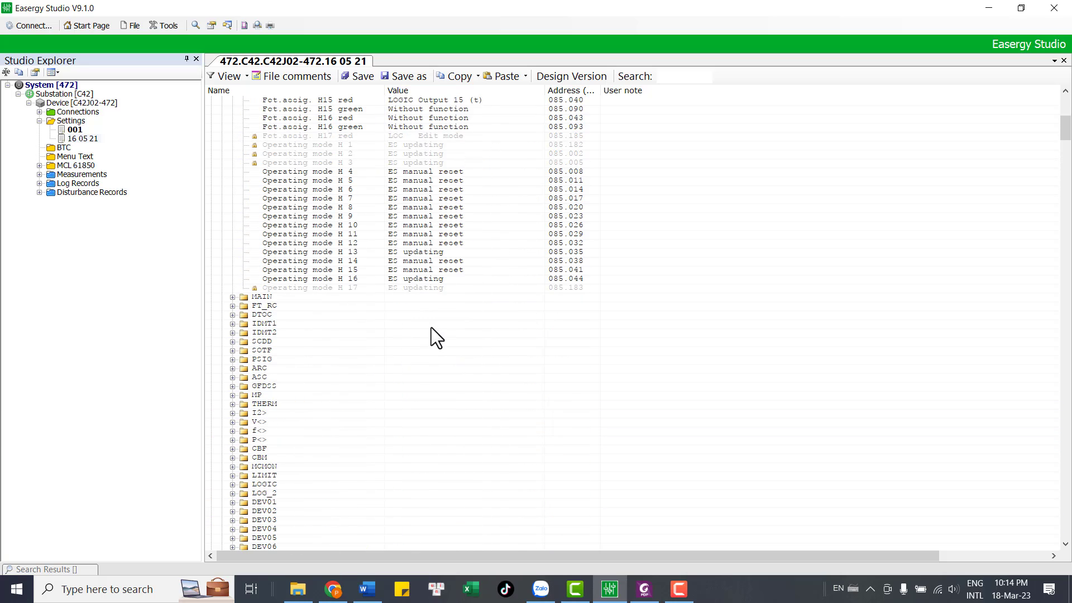
scroll(397, 287, up, 3)
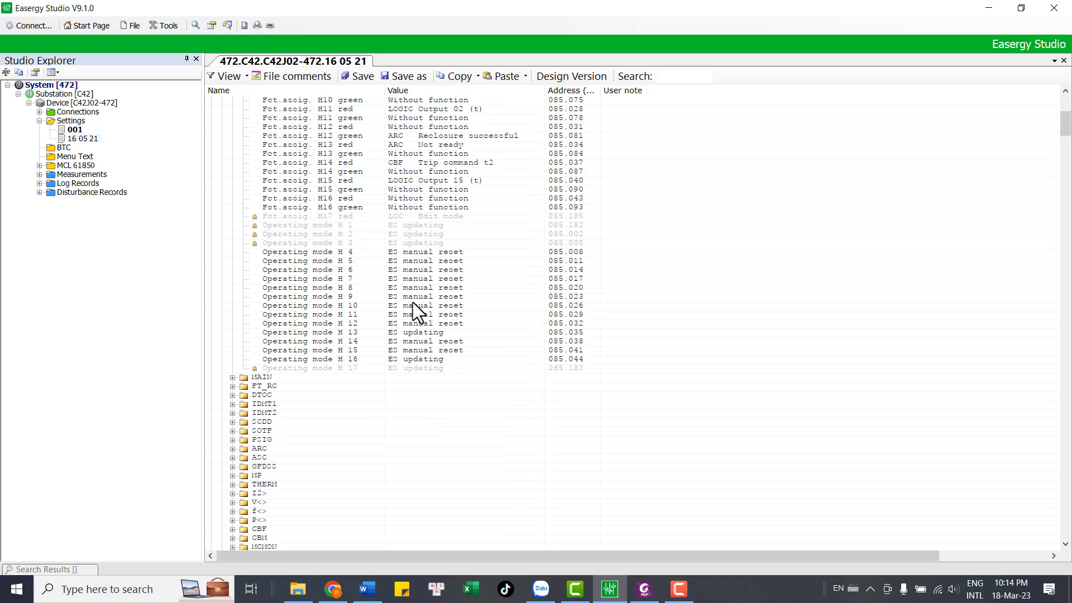
scroll(413, 300, up, 3)
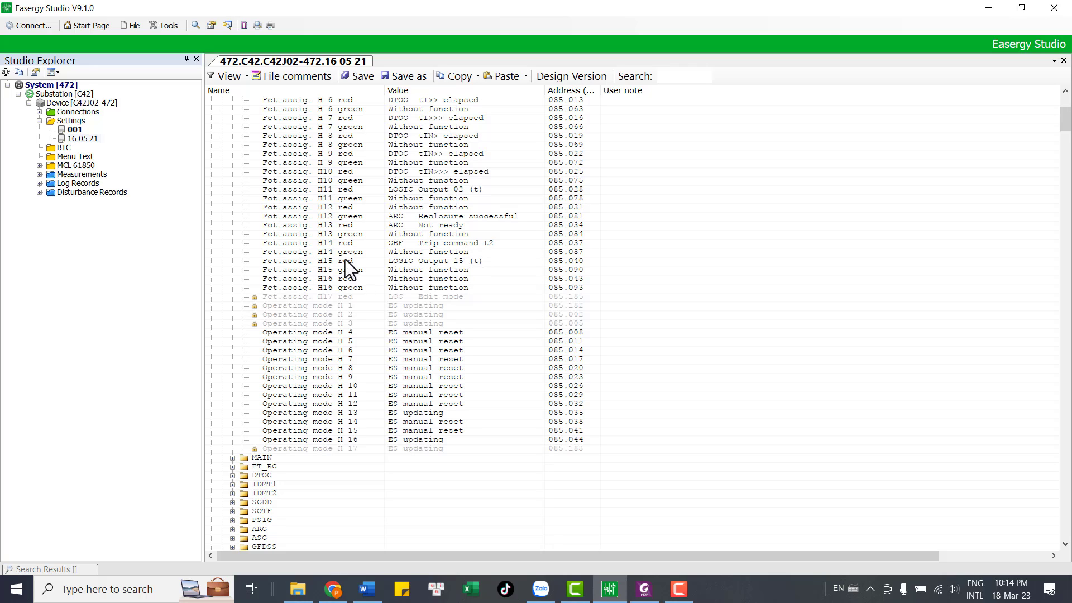
double_click(448, 260)
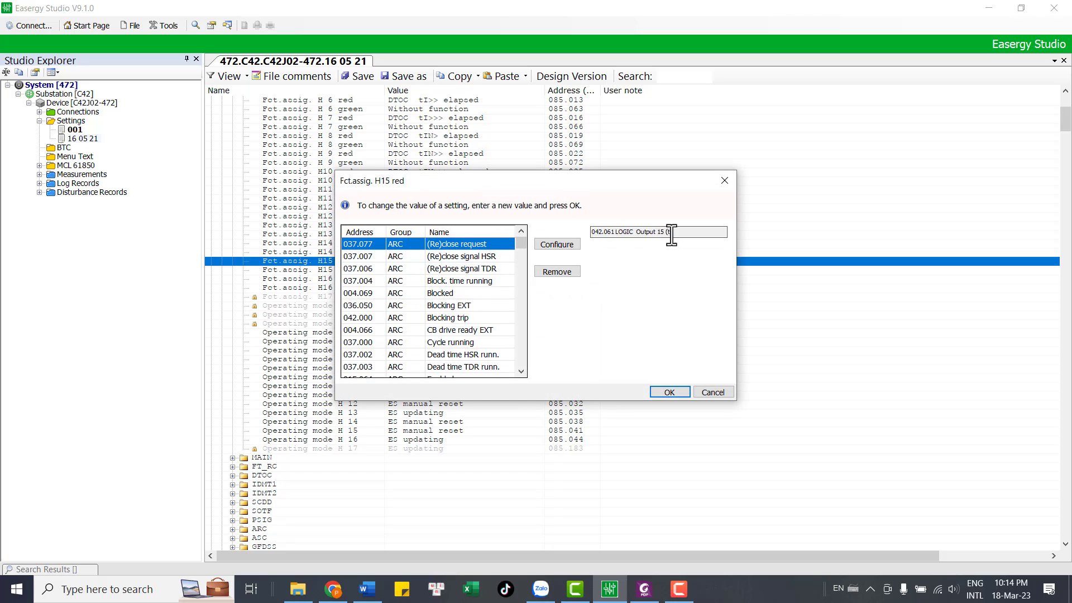
drag(680, 233, 592, 240)
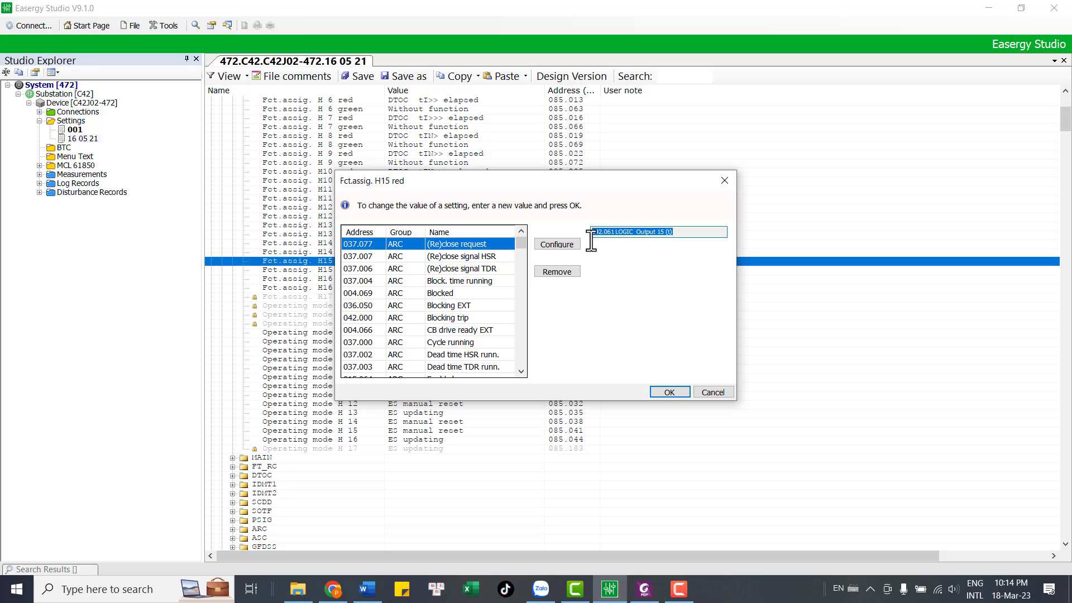
click(627, 234)
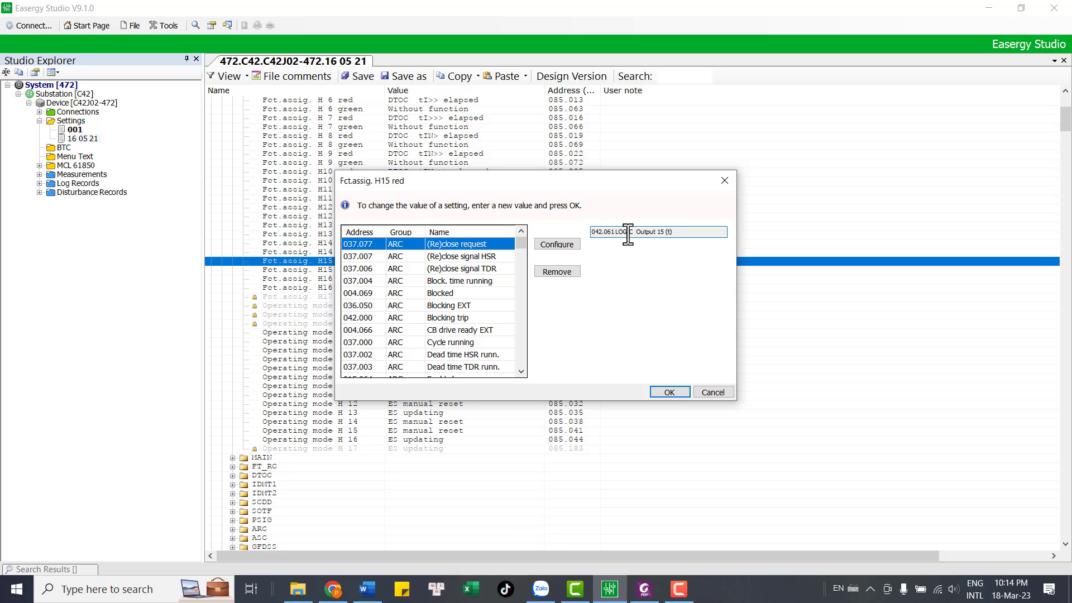
drag(614, 233, 676, 239)
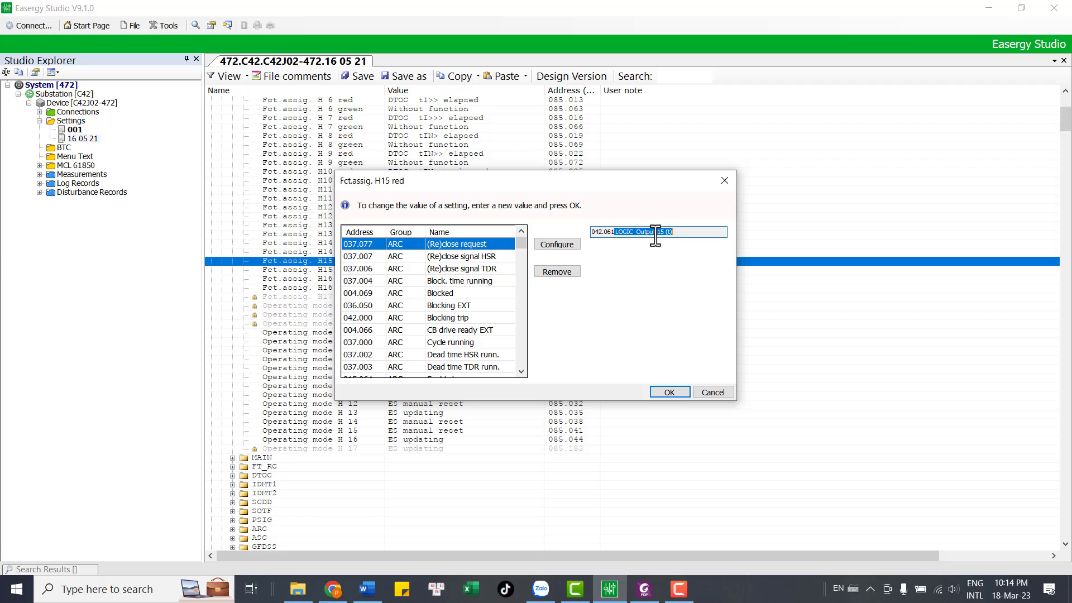
click(630, 233)
mouse_move(611, 233)
mouse_down()
mouse_move(652, 233)
mouse_move(593, 233)
mouse_up()
click(724, 180)
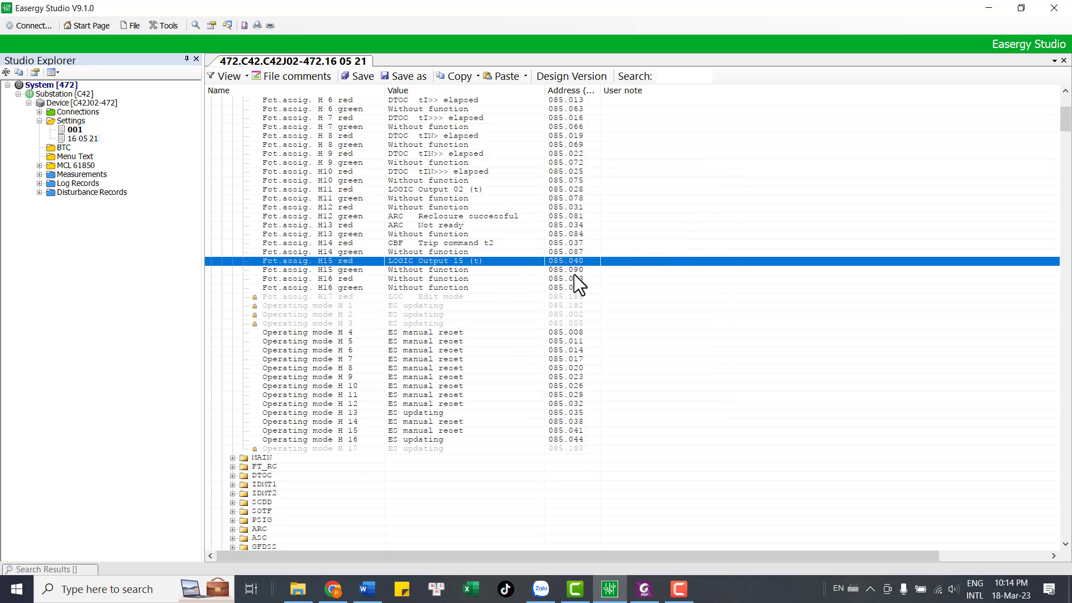
scroll(477, 302, up, 7)
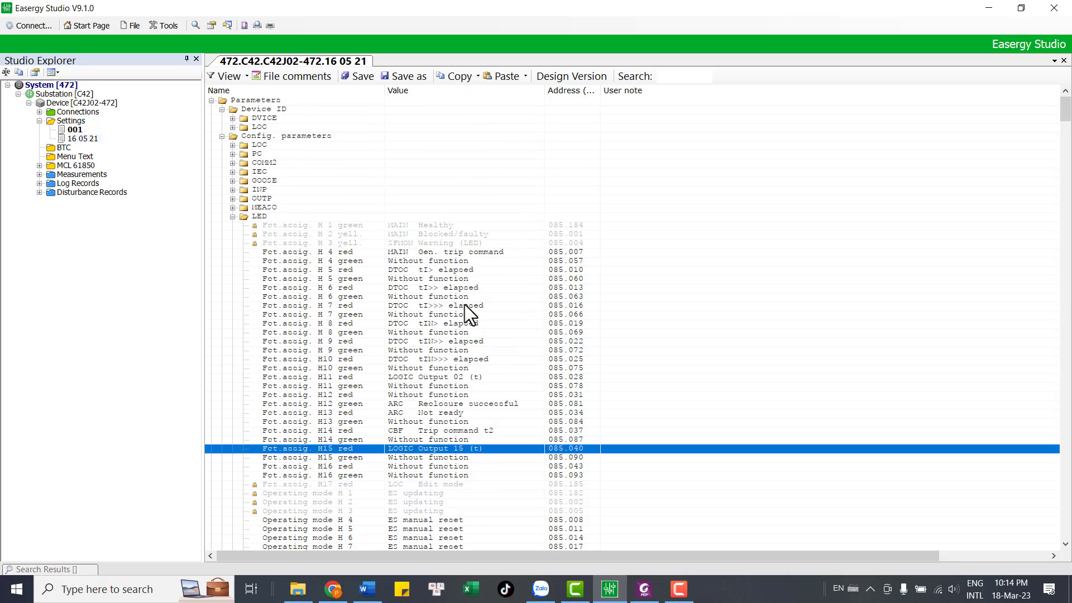
Review the logic functions assigned to output relays K 605, K 905 and K 906 in the OUTP group, collapsing the group again.
scroll(464, 335, down, 3)
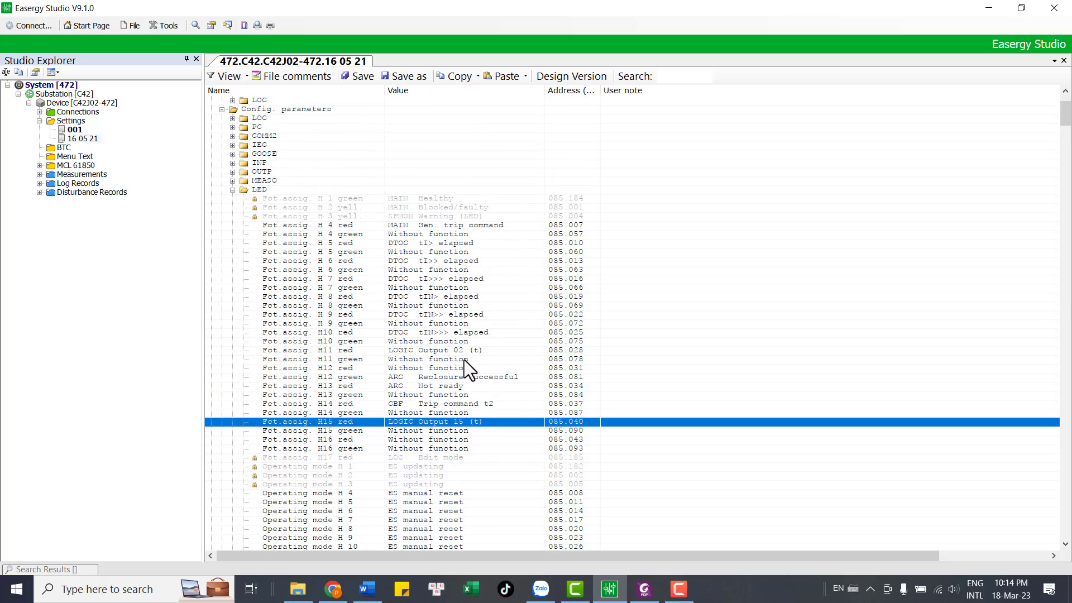
scroll(461, 358, up, 3)
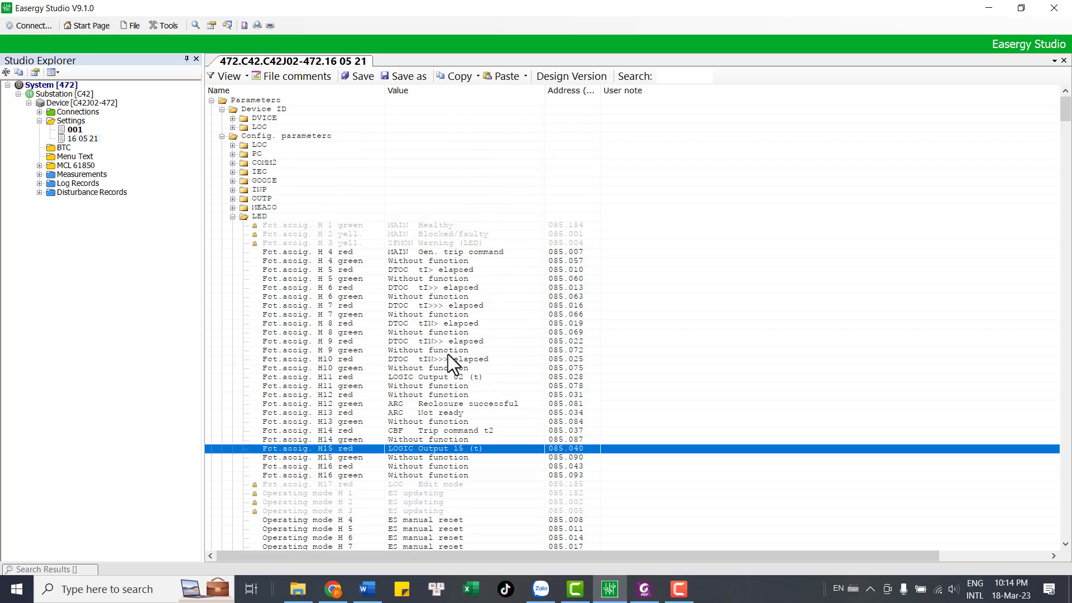
click(232, 199)
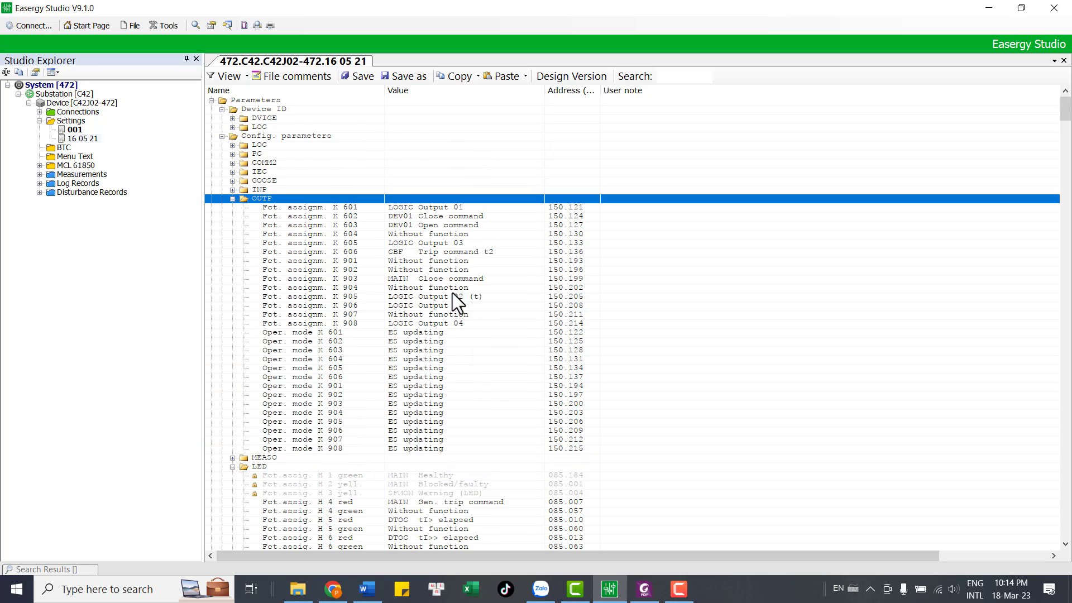
click(434, 245)
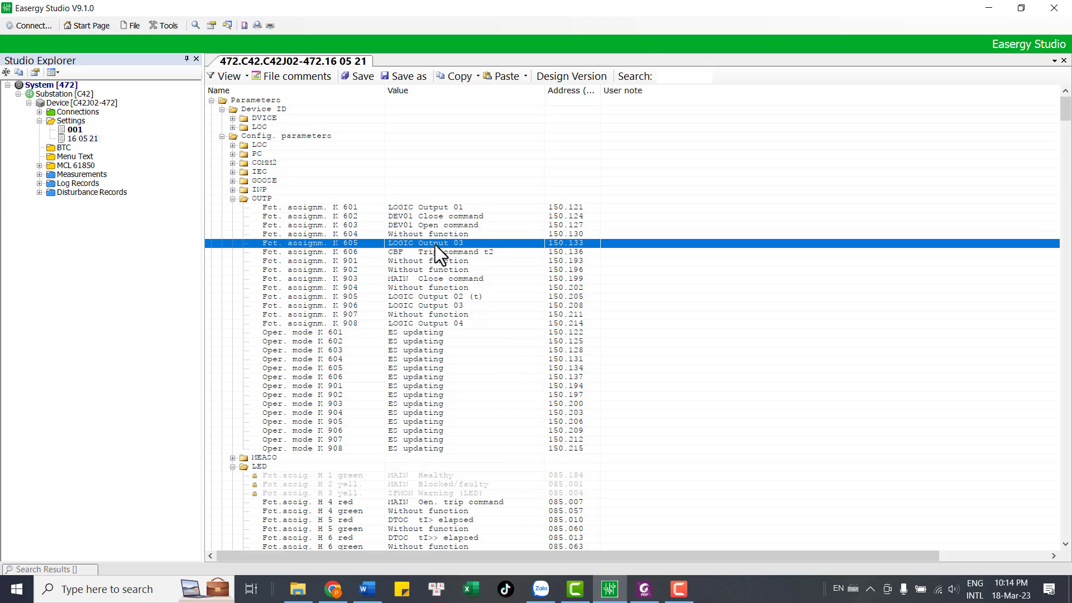
click(438, 304)
click(434, 296)
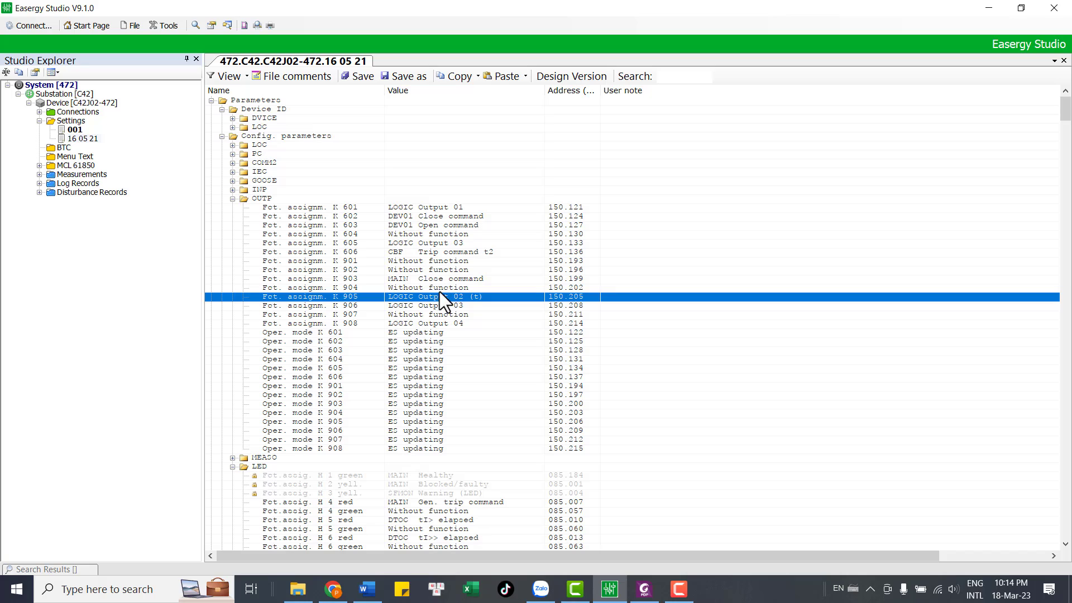
click(424, 242)
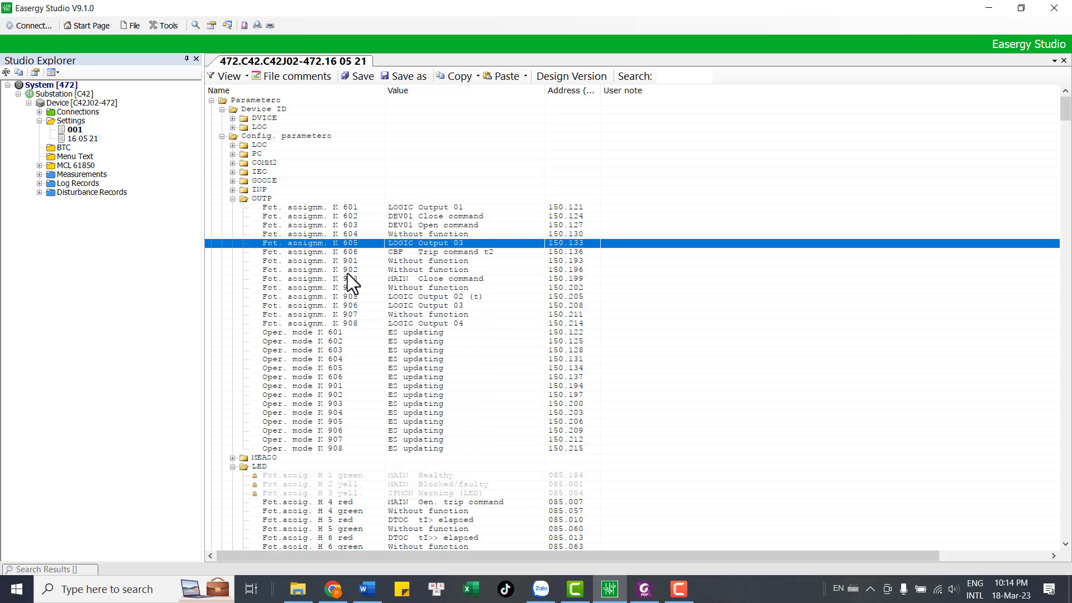
click(232, 199)
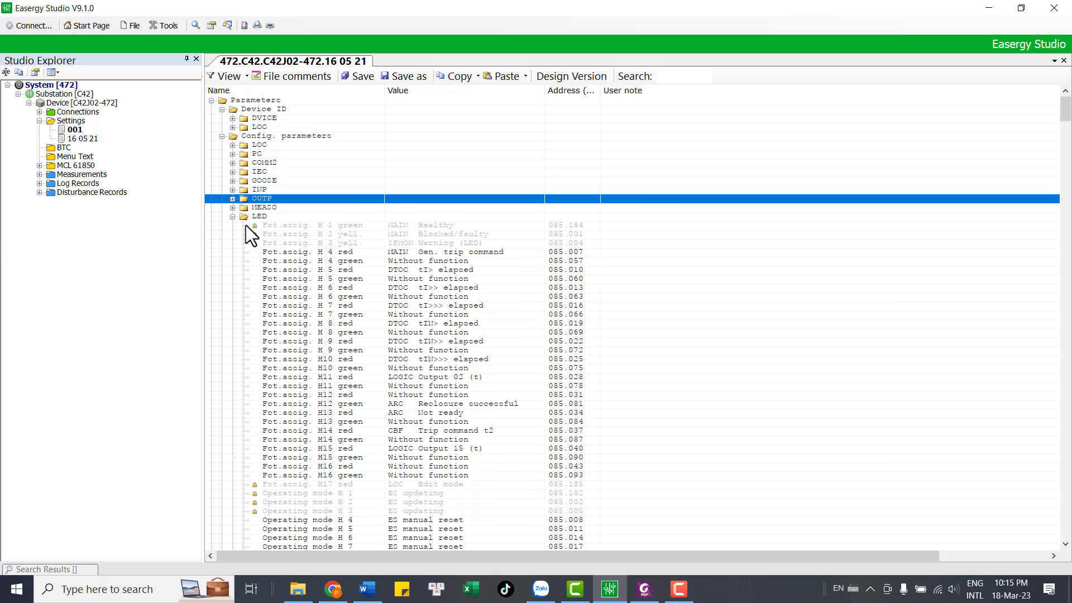
Examine the LED operating modes in the LED group, from H 4 down to H 13.
click(427, 315)
scroll(444, 402, down, 3)
scroll(435, 434, down, 1)
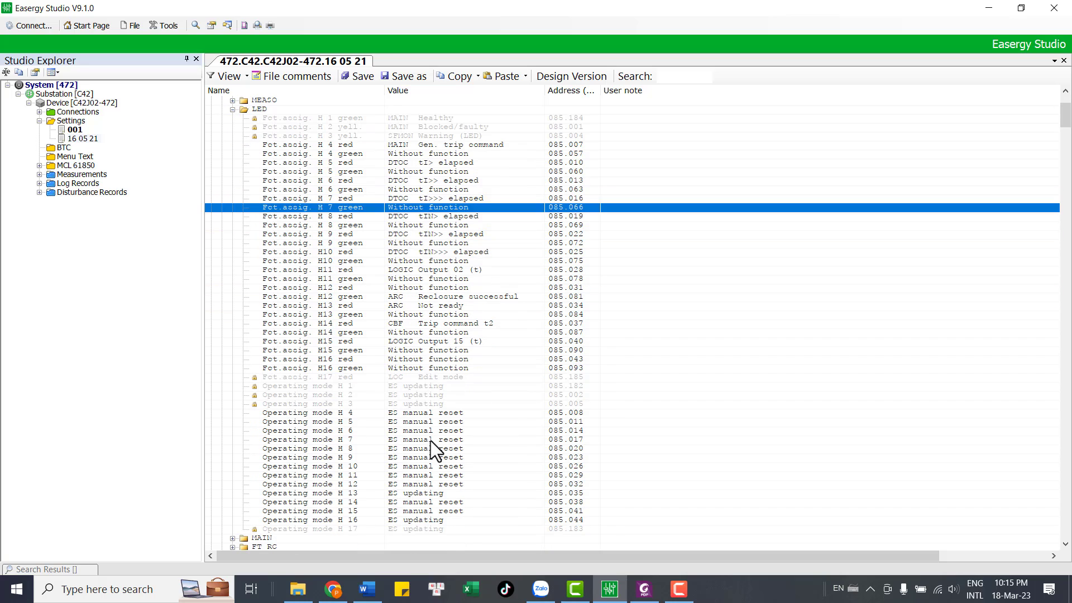
click(427, 431)
click(414, 414)
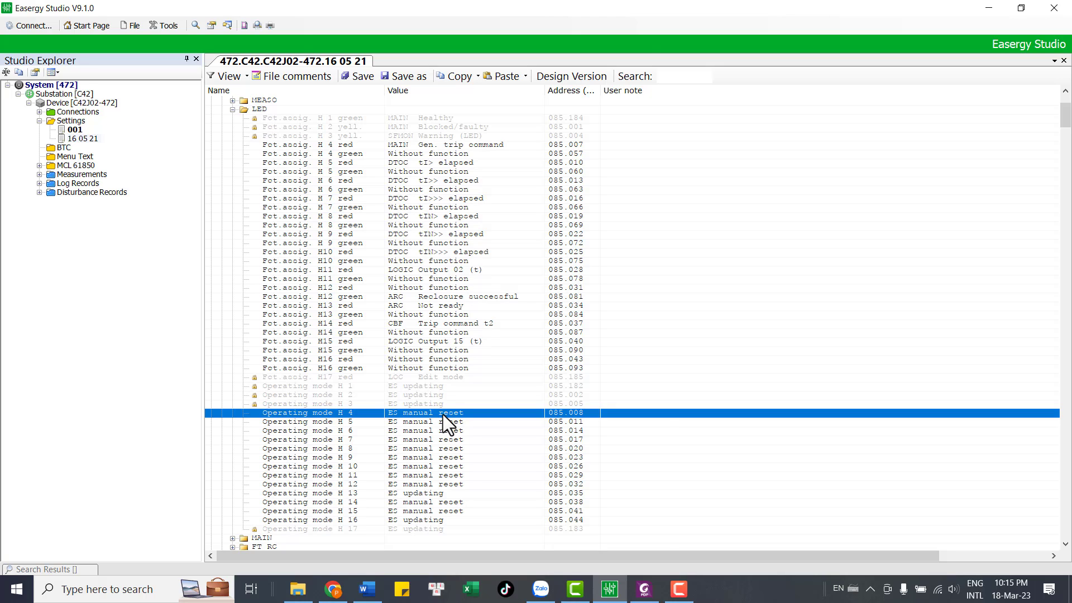
scroll(418, 508, down, 1)
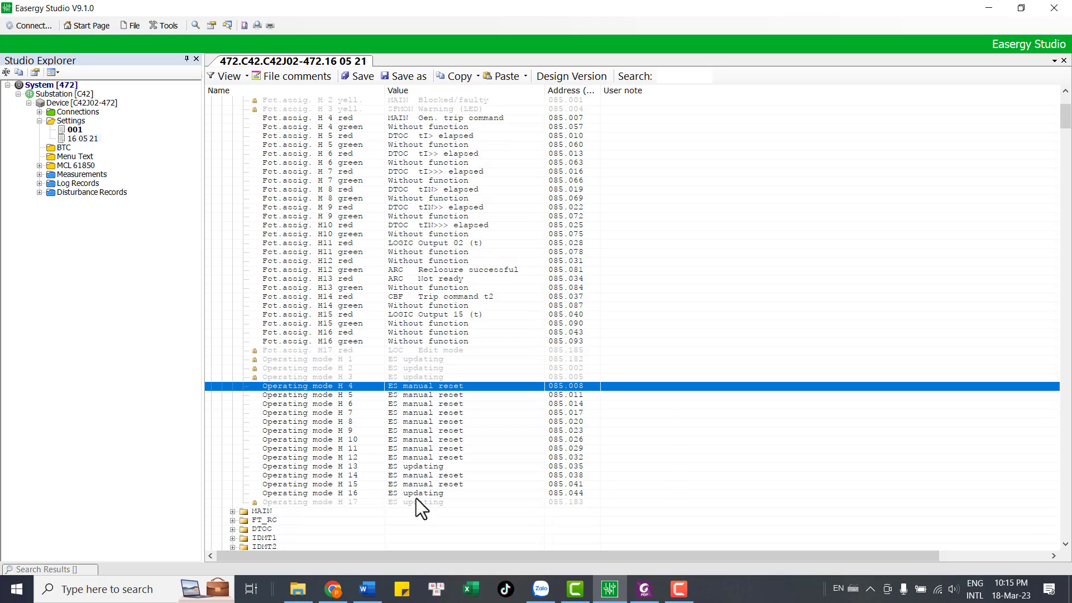
click(344, 467)
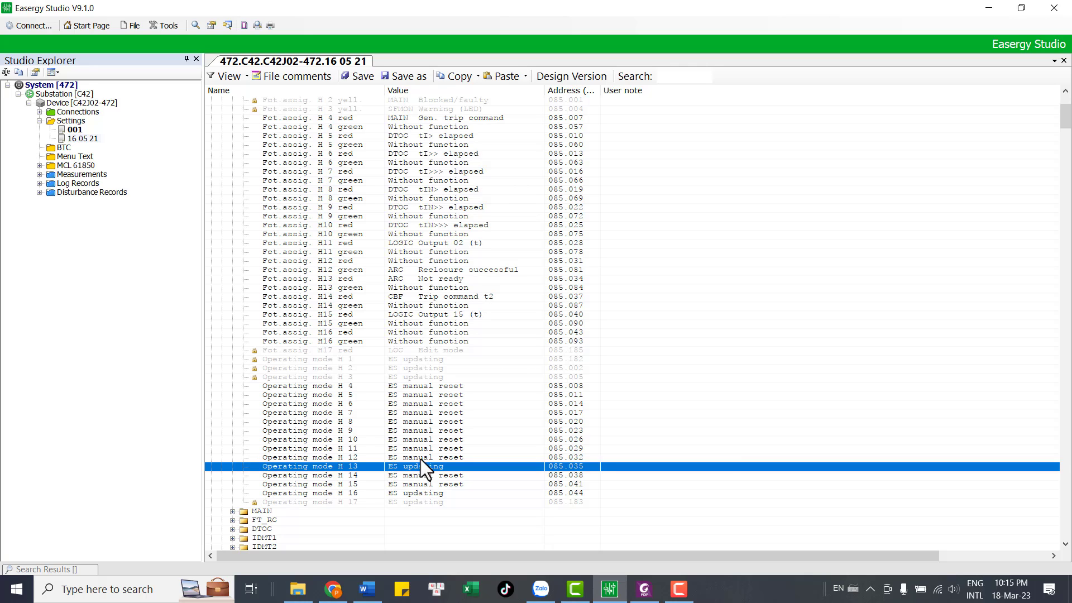
Compare the red and green function assignments of LED H13 with that LED's operating mode.
click(336, 281)
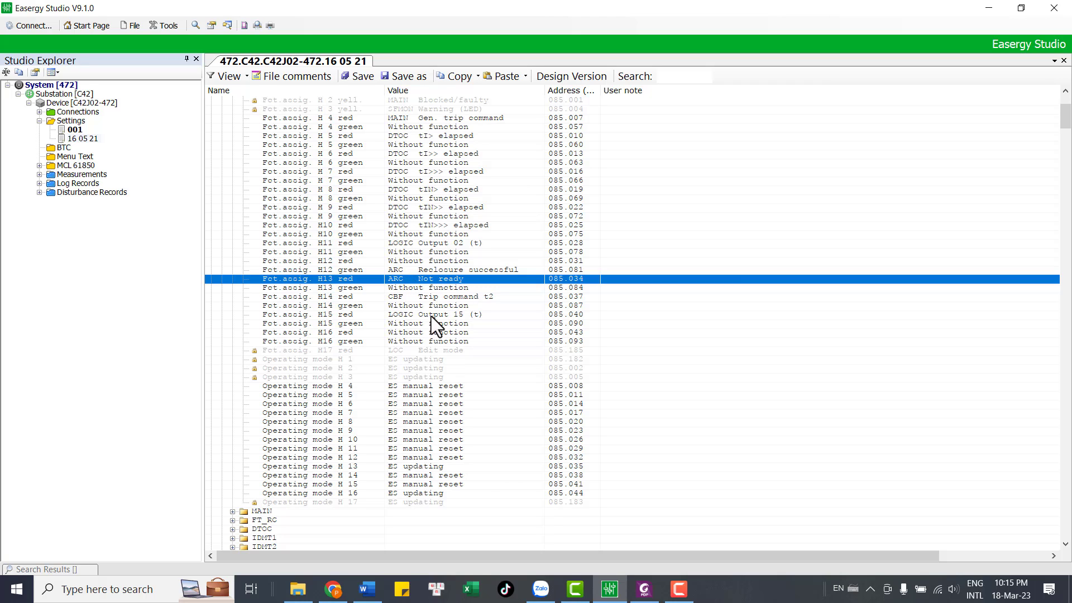
click(417, 287)
click(414, 281)
click(414, 289)
click(412, 283)
click(413, 286)
click(411, 276)
click(415, 289)
click(416, 279)
click(414, 286)
click(415, 279)
click(413, 467)
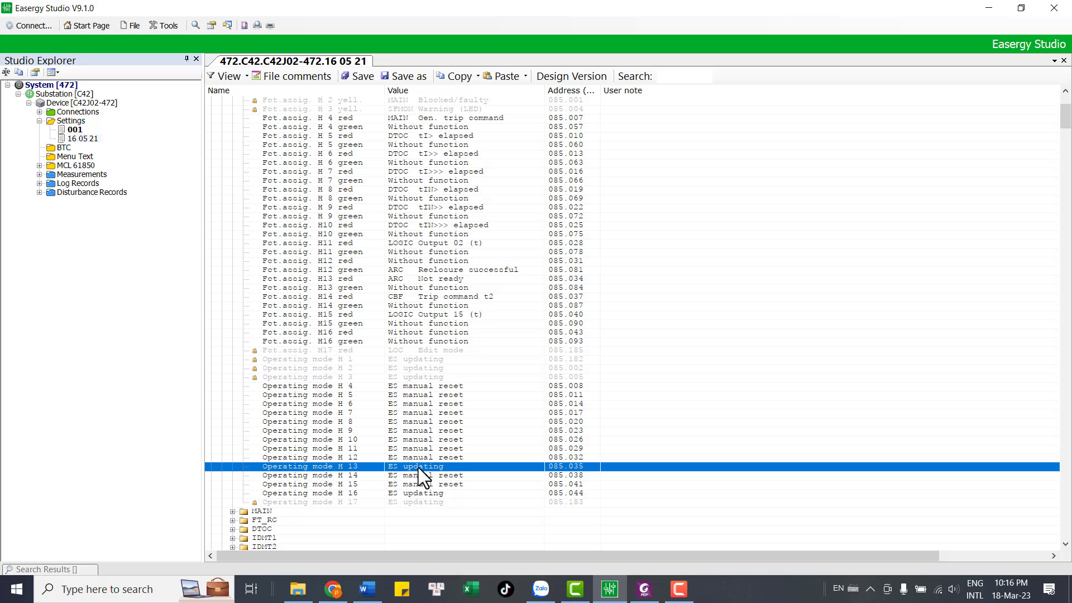
Compare the operating modes of LEDs H 12, H 4 and H 5 with those of H 13 and H 16.
click(428, 458)
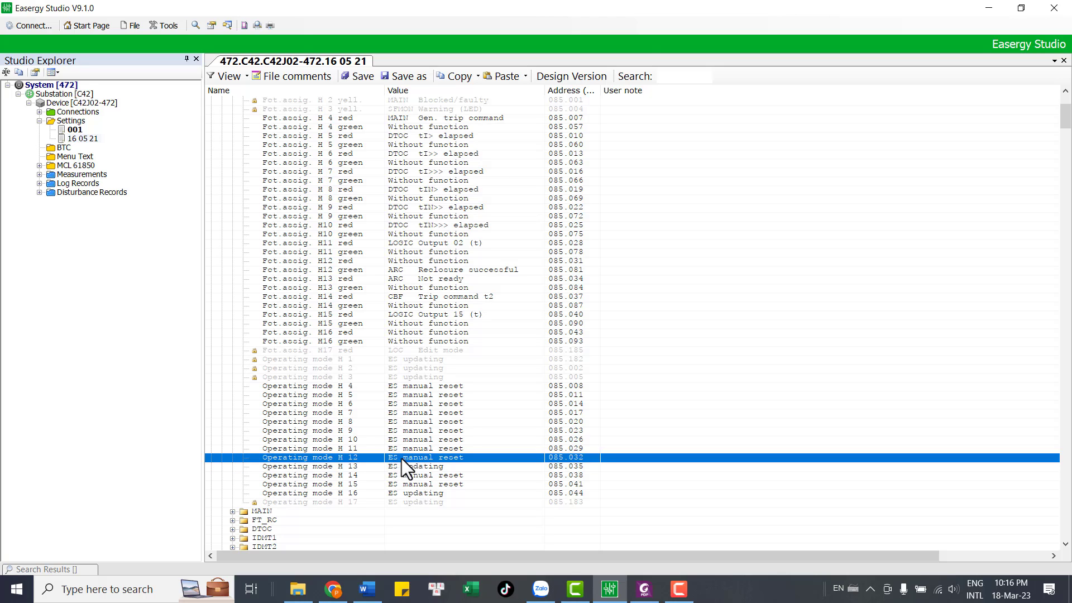
click(431, 394)
click(424, 387)
click(426, 396)
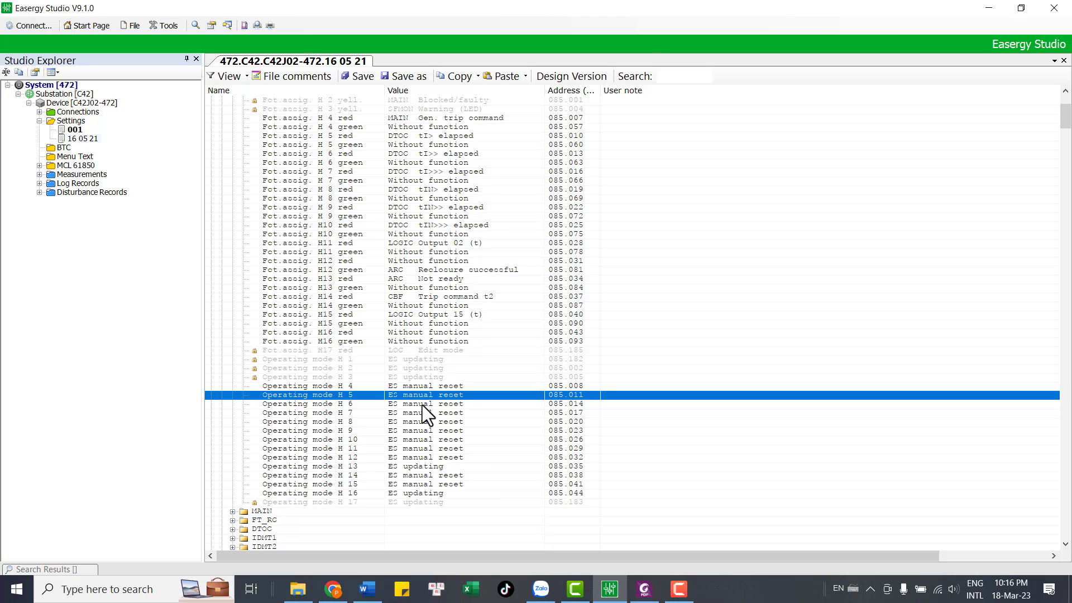
scroll(445, 438, down, 2)
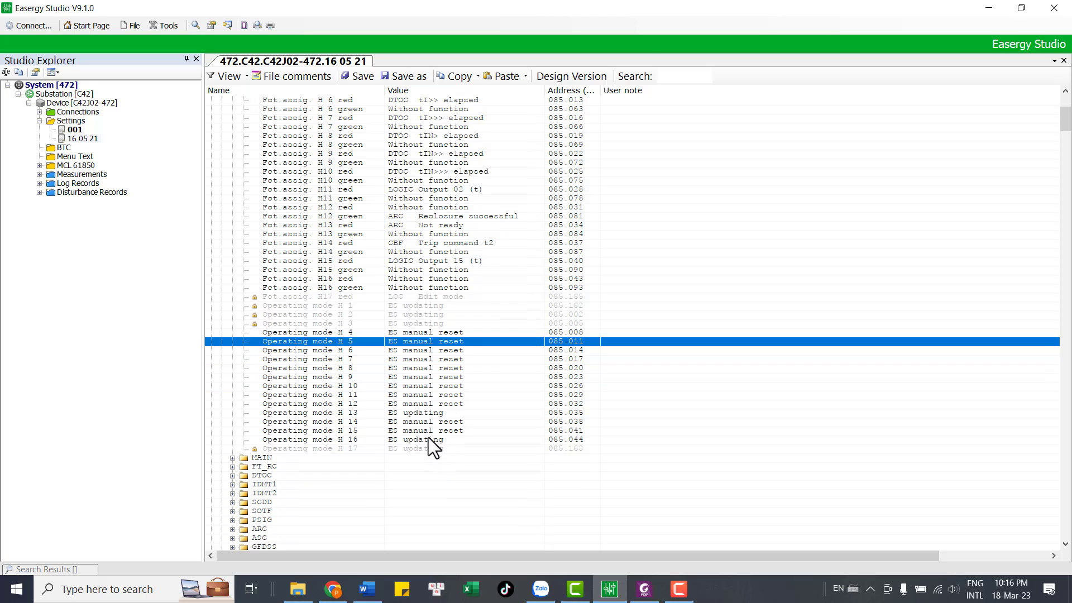
click(428, 438)
click(425, 416)
click(416, 441)
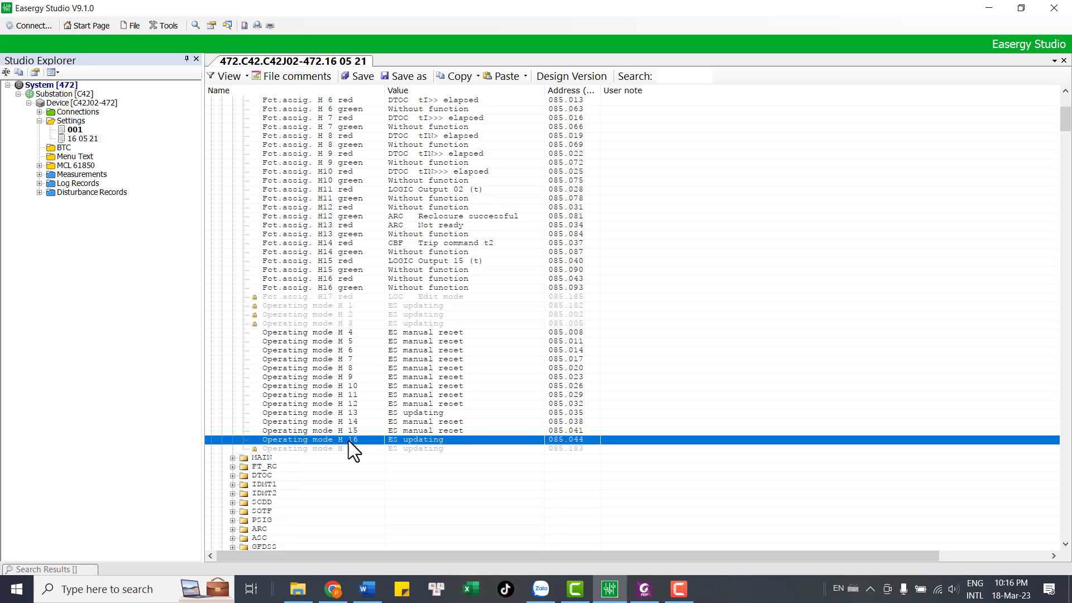
Check the red and green function assignments of LED H16 and the green assignment of H15 without editing them.
scroll(410, 286, up, 1)
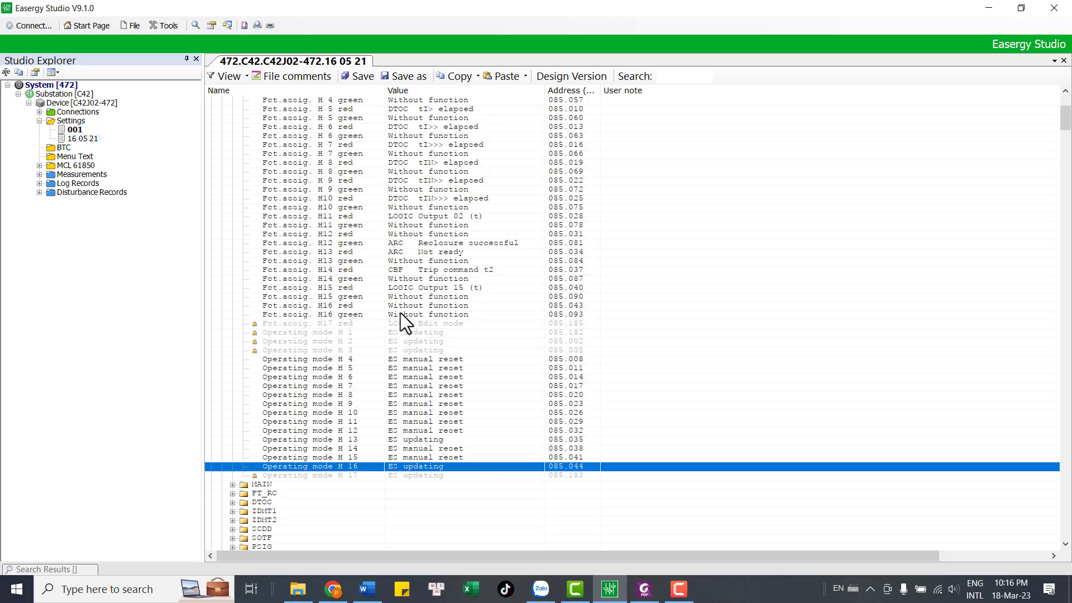
click(344, 316)
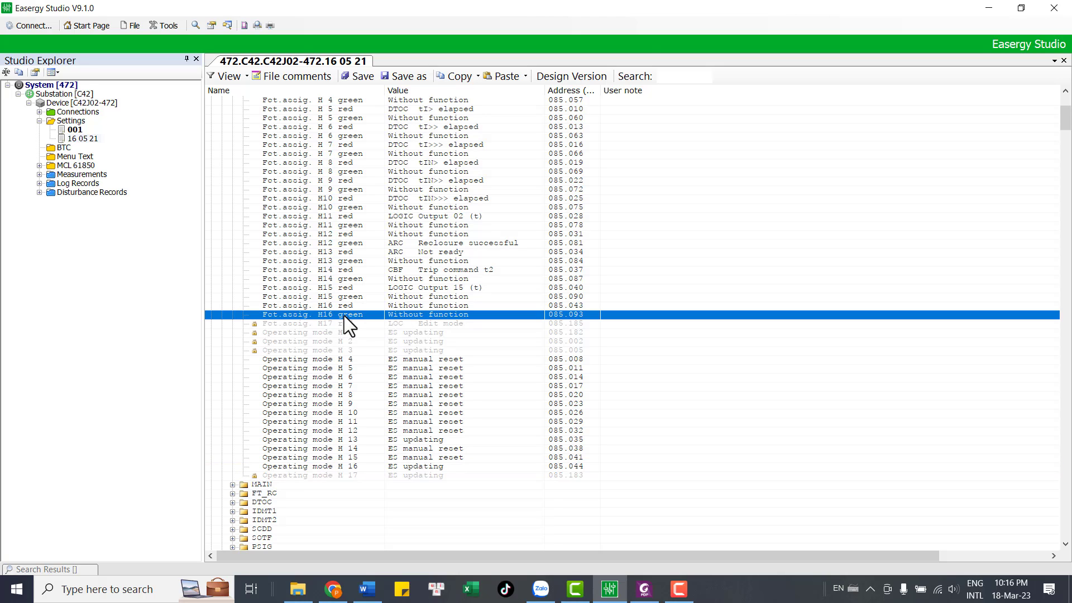
click(347, 307)
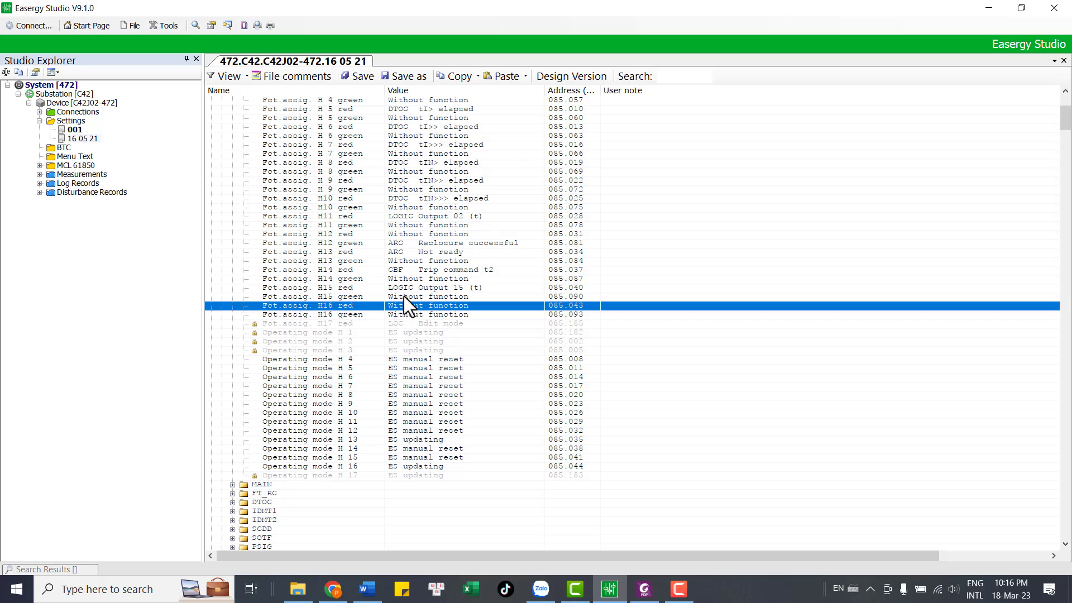
click(403, 295)
click(415, 307)
click(414, 315)
click(412, 298)
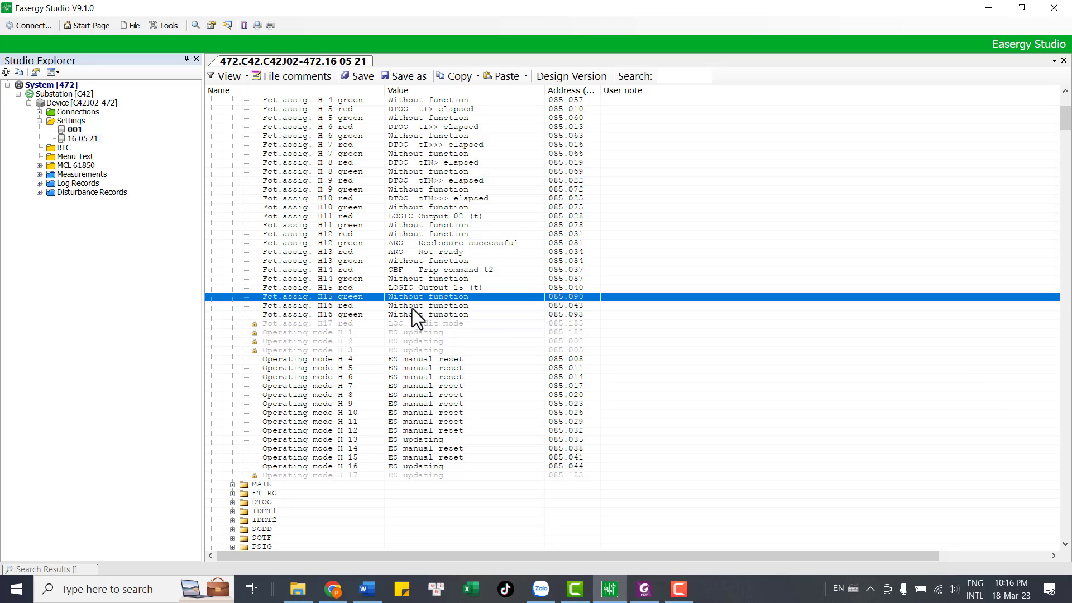
click(412, 308)
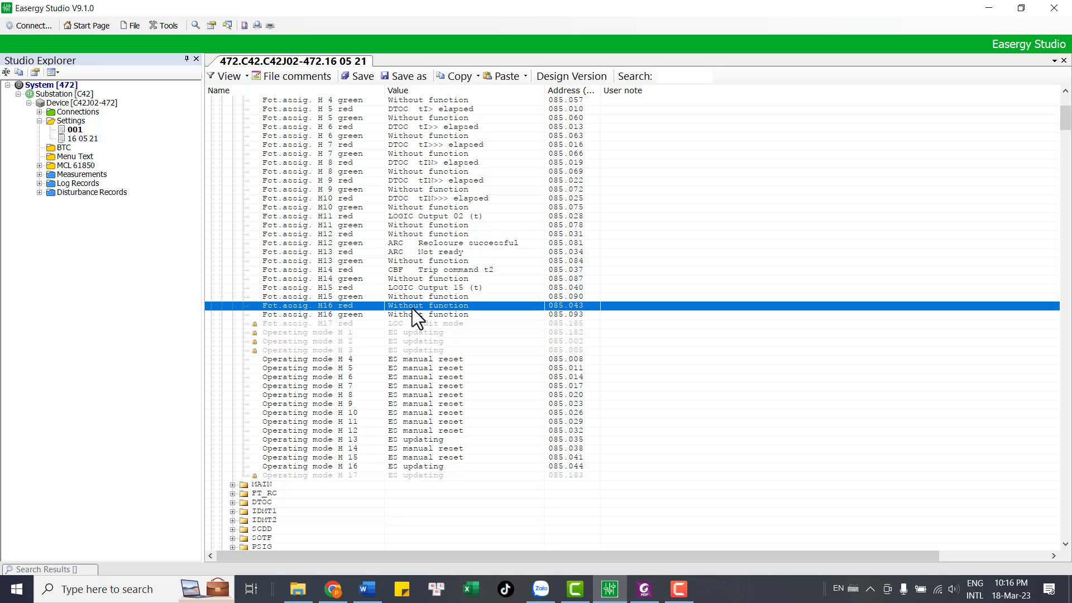
scroll(408, 307, up, 5)
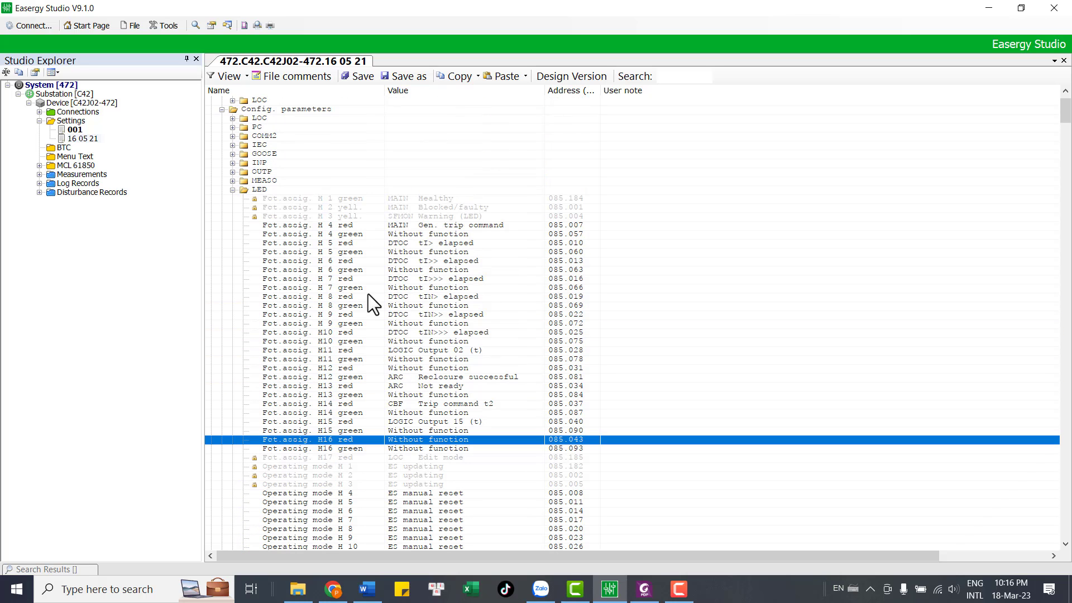
Collapse the LED group and briefly look into the MAIN and FT_RC configuration groups.
click(232, 189)
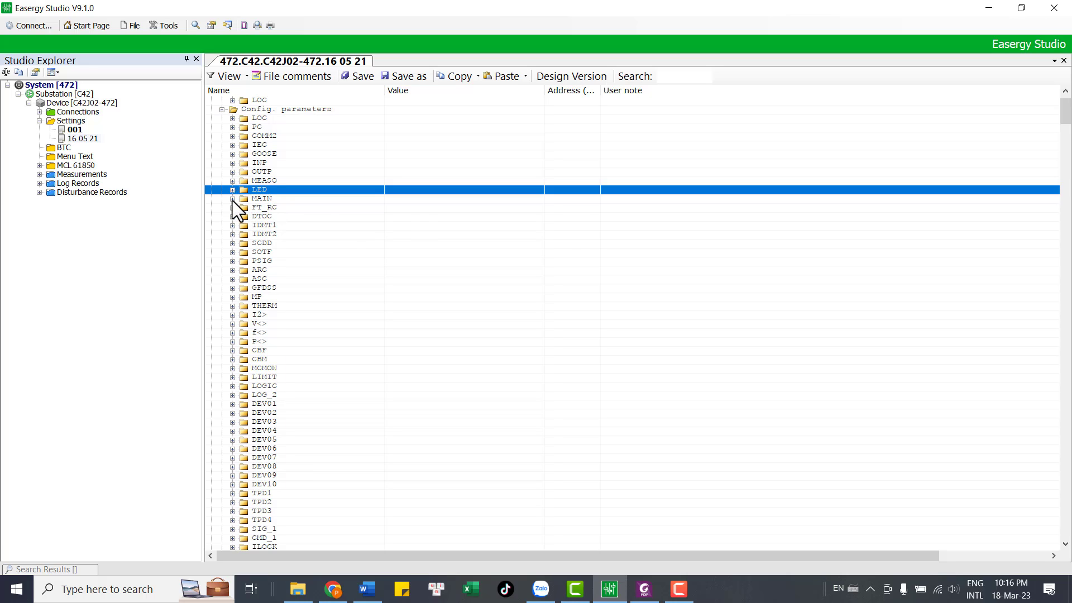
click(232, 199)
click(232, 198)
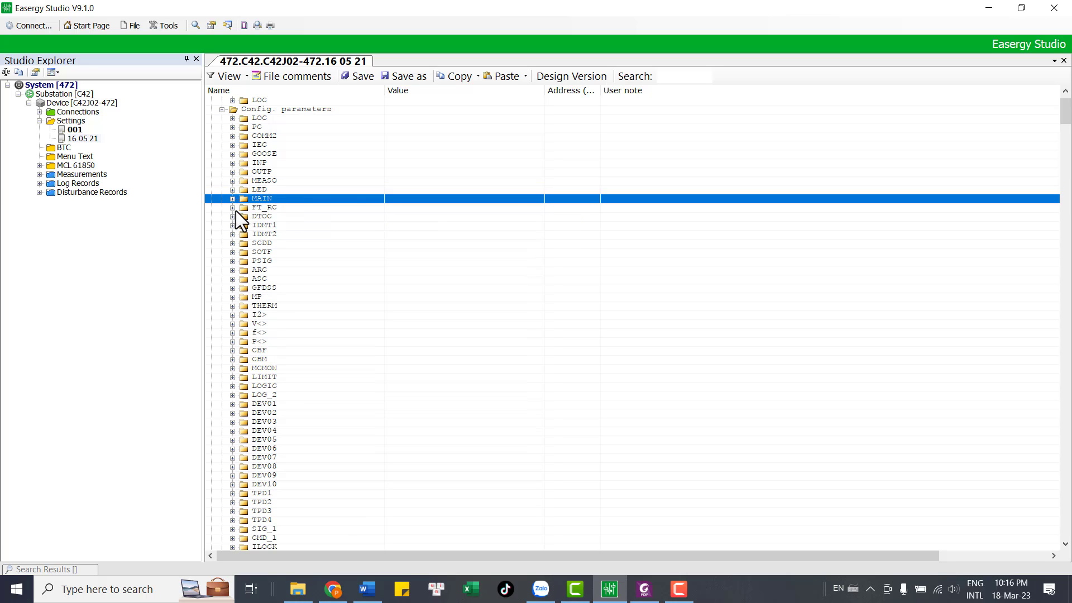
click(234, 209)
click(232, 210)
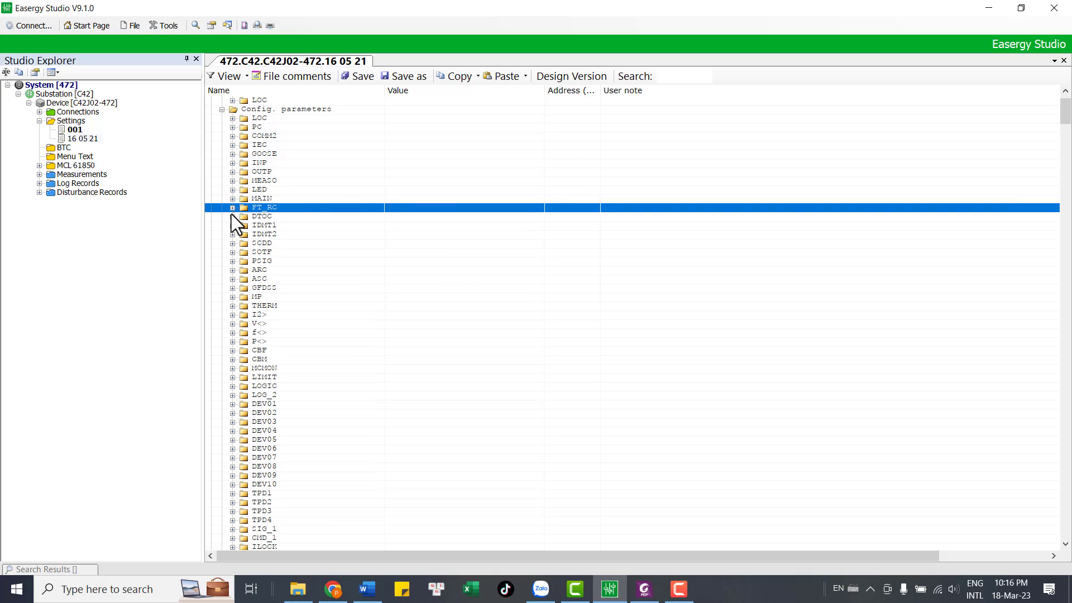
Expand the DTOC configuration group and check whether its function group is enabled.
click(262, 216)
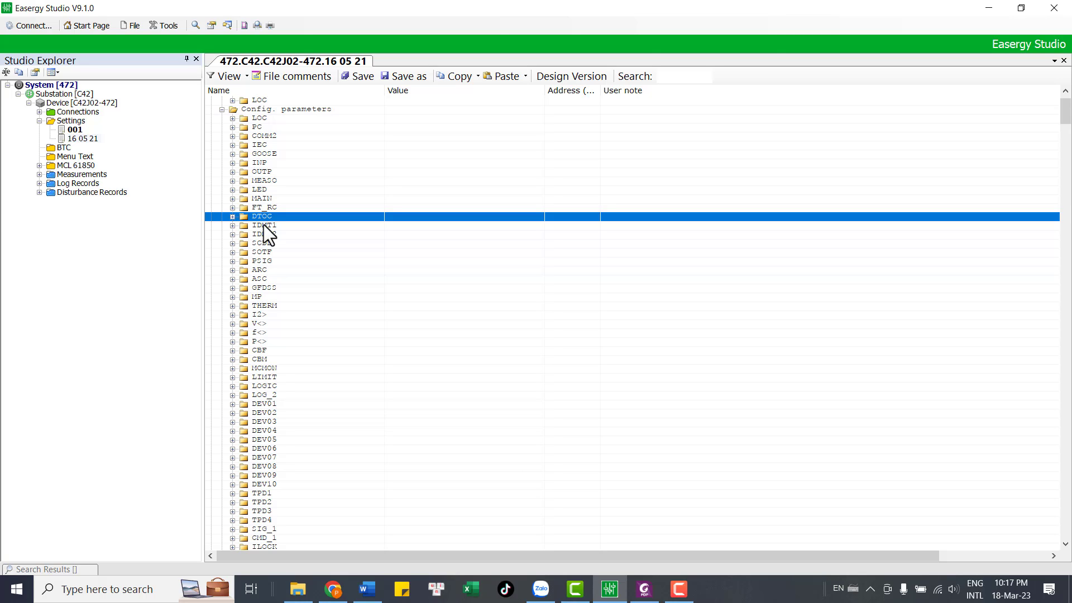
click(231, 217)
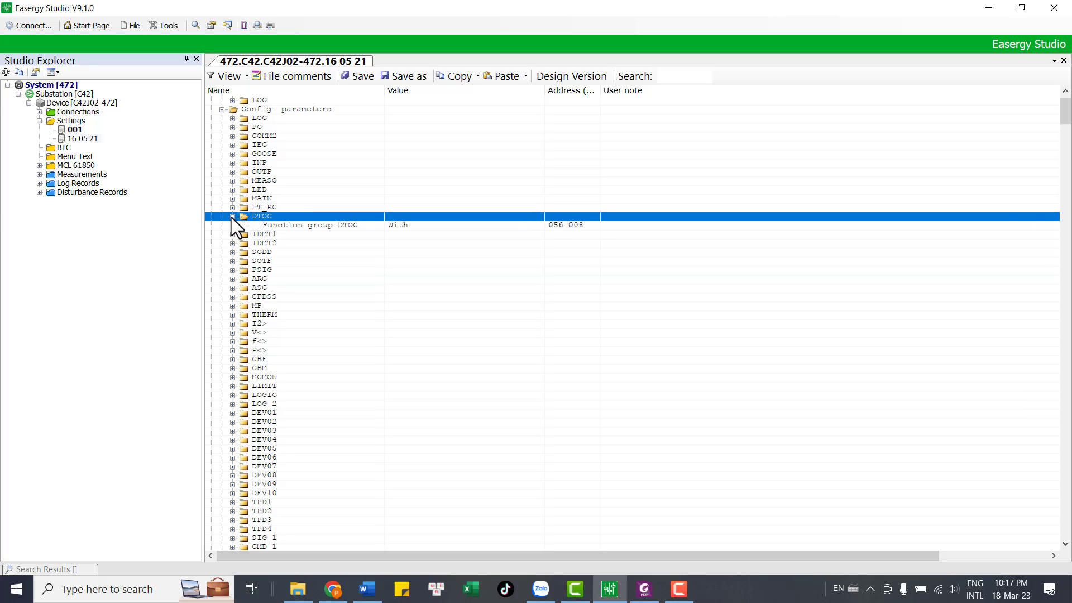
click(412, 225)
click(259, 219)
click(414, 225)
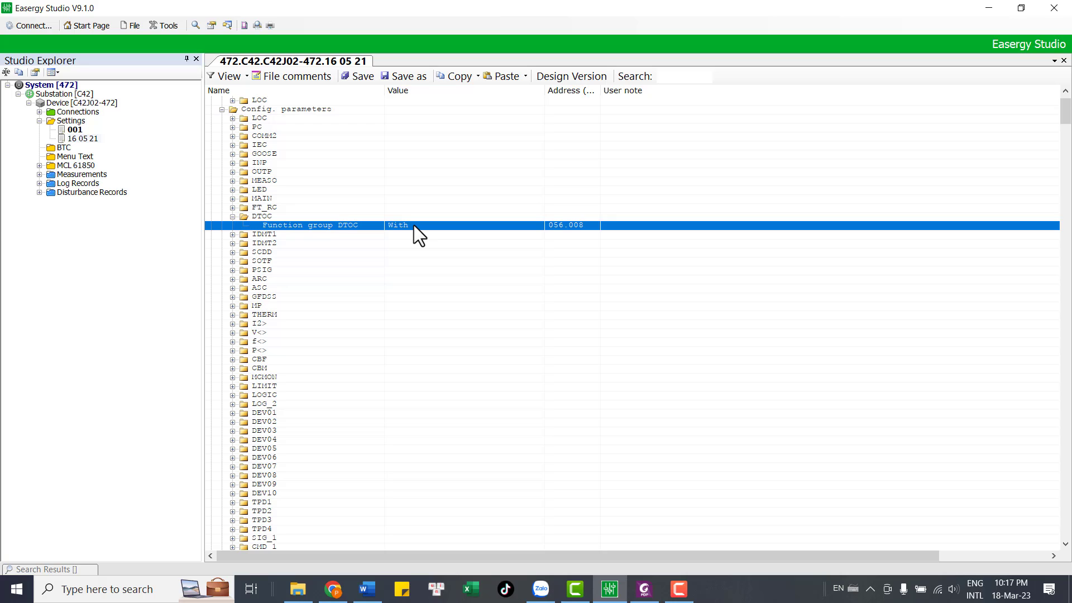
click(268, 235)
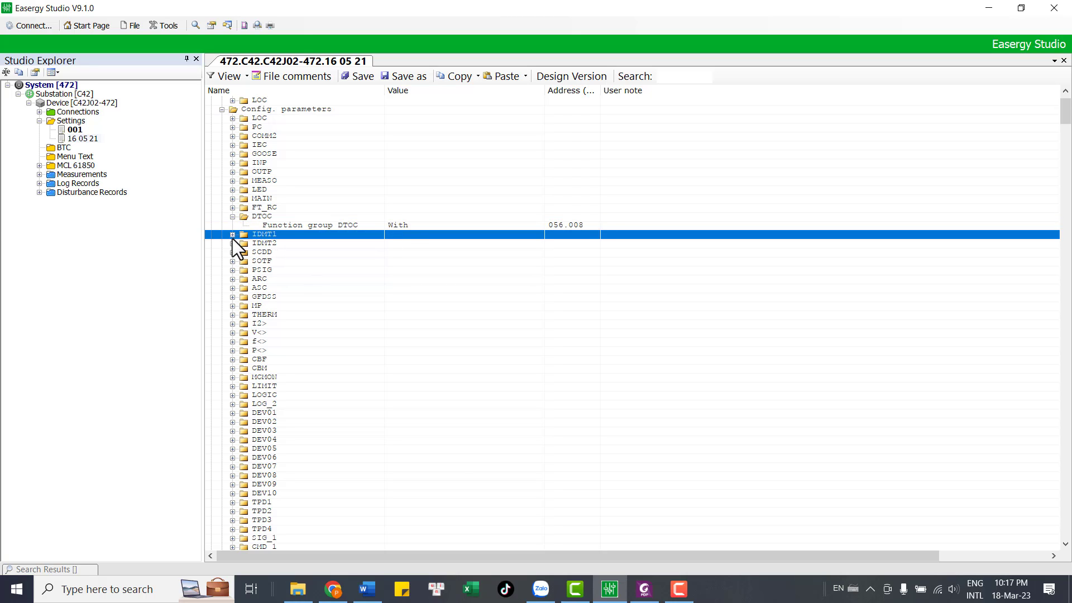
click(386, 227)
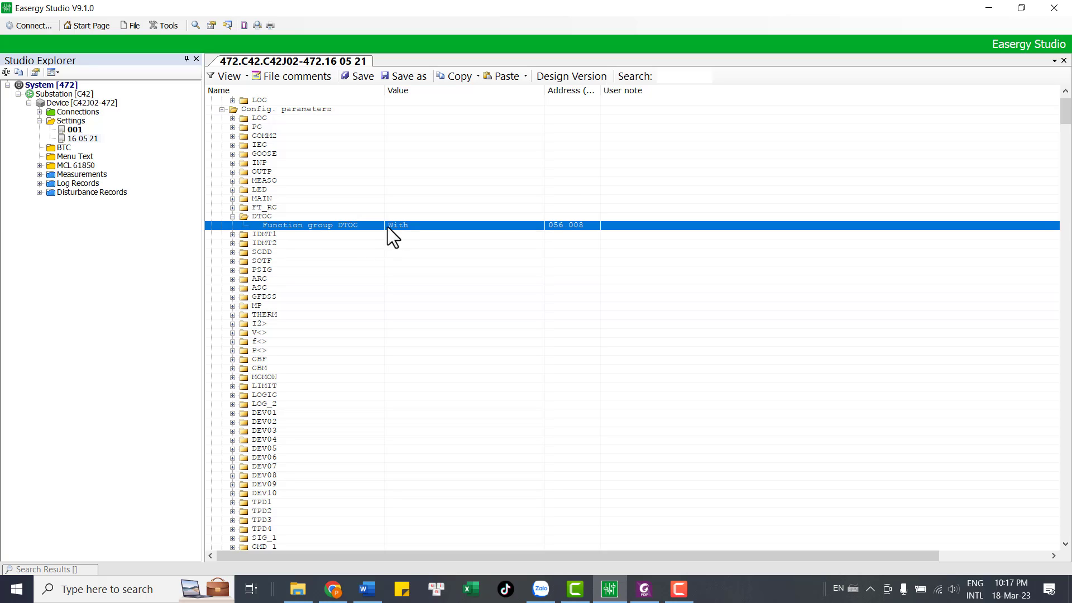
click(262, 217)
click(414, 225)
Expand the ARC and I2> configuration groups to check their function group settings alongside DTOC.
click(245, 252)
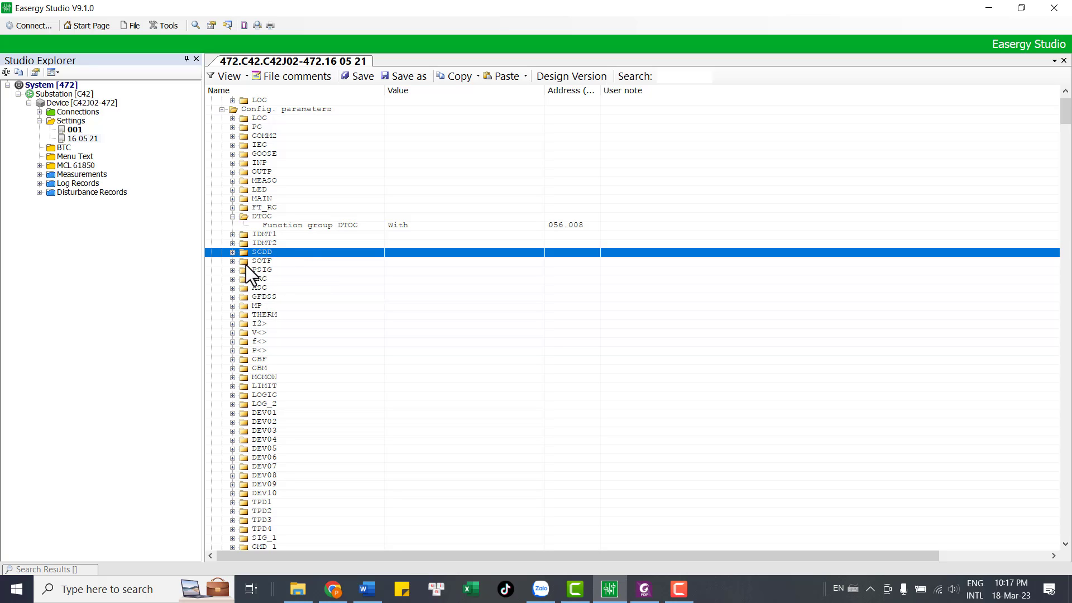
click(233, 279)
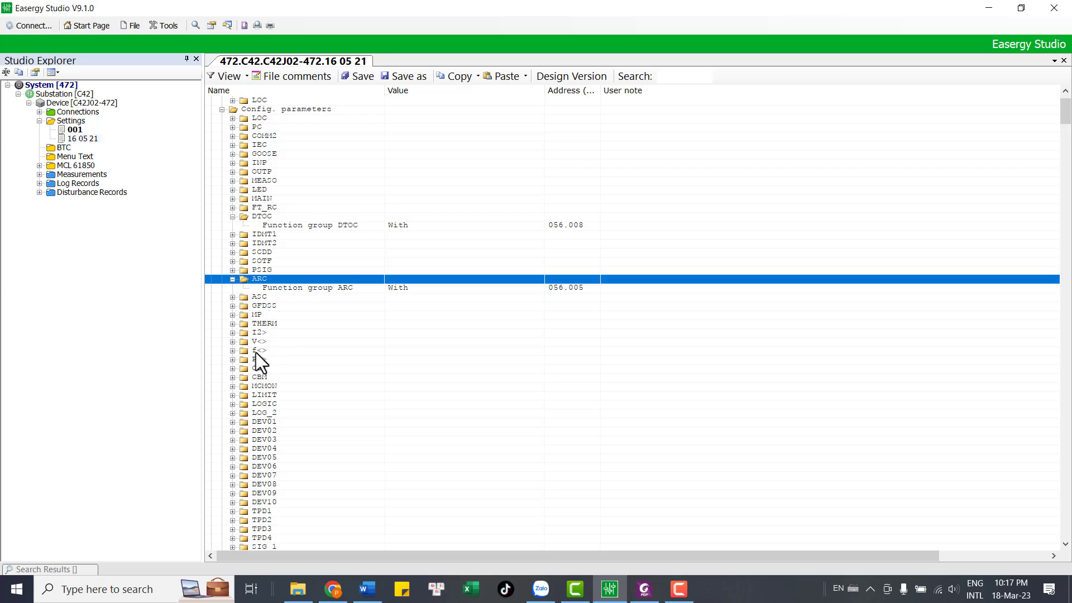
click(236, 333)
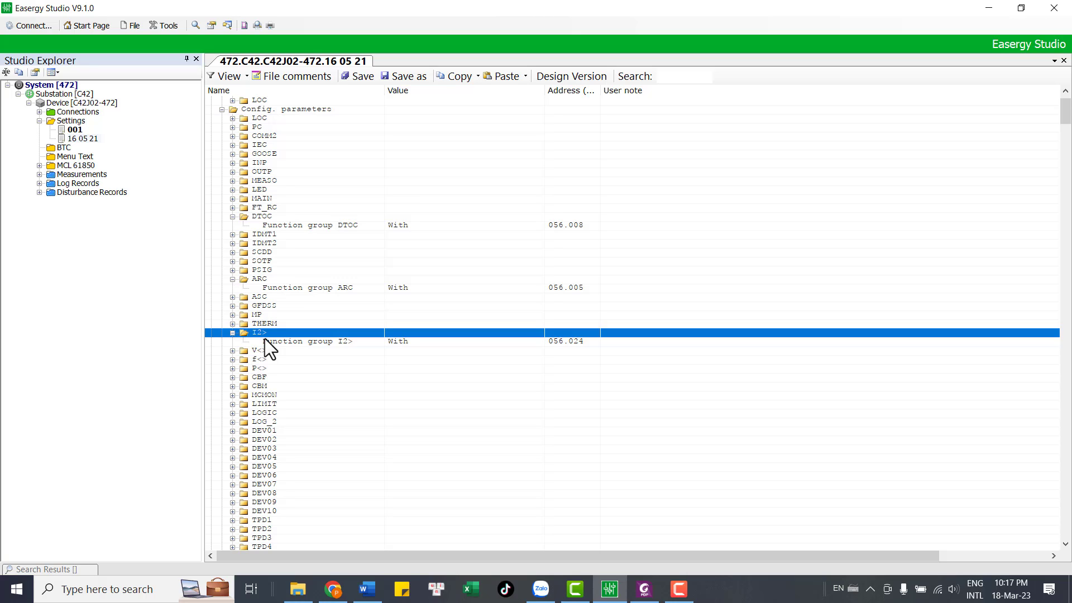
click(256, 218)
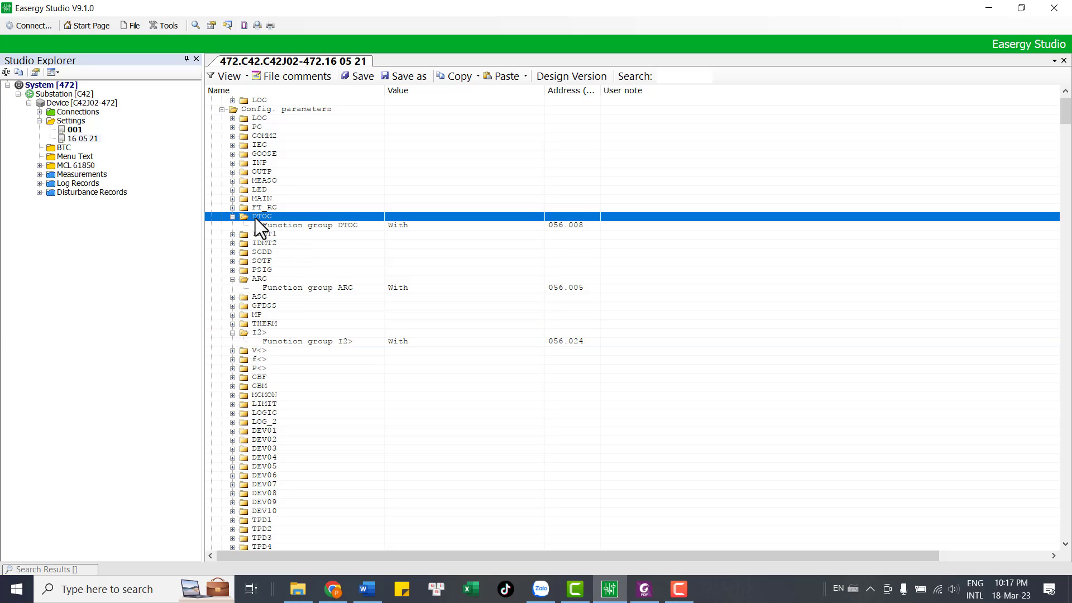
Revisit the DTOC function group, then expand the V<>, f<> and CBF configuration groups to check their function group settings.
click(274, 226)
click(256, 219)
click(274, 226)
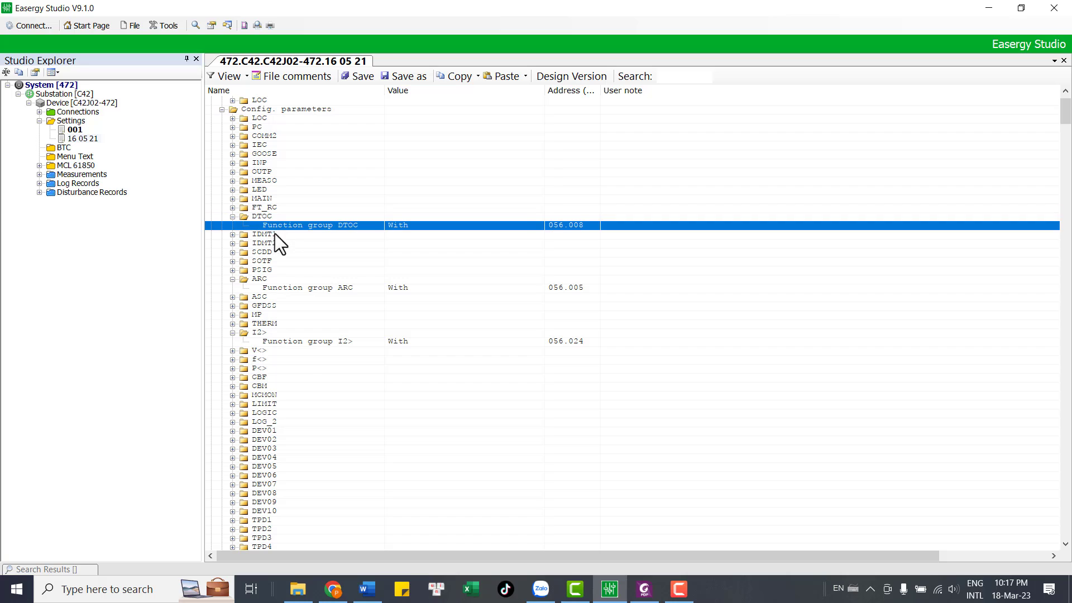
click(294, 342)
click(256, 361)
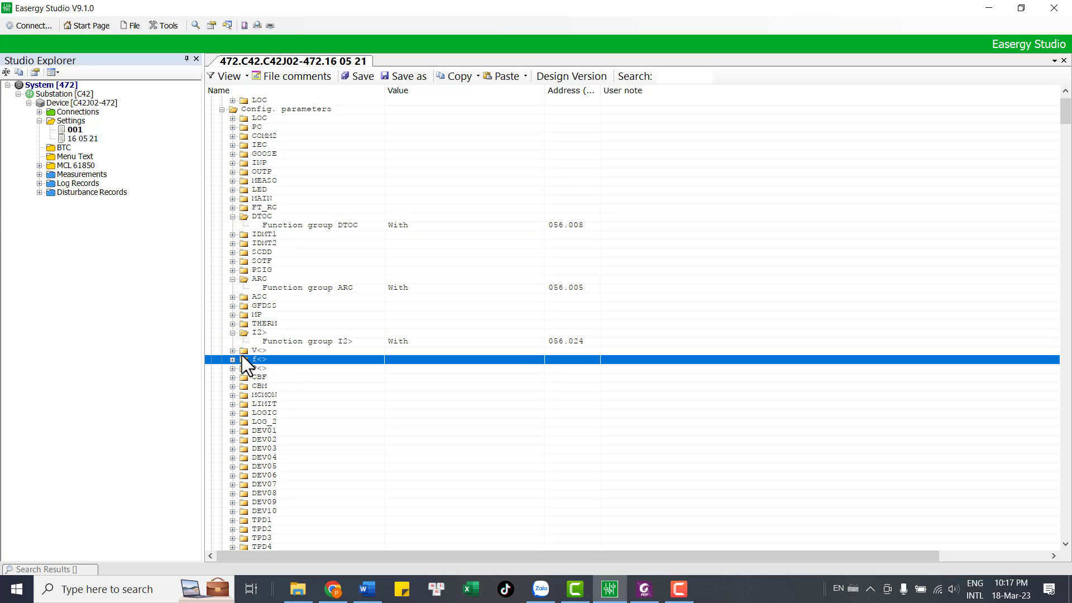
click(233, 350)
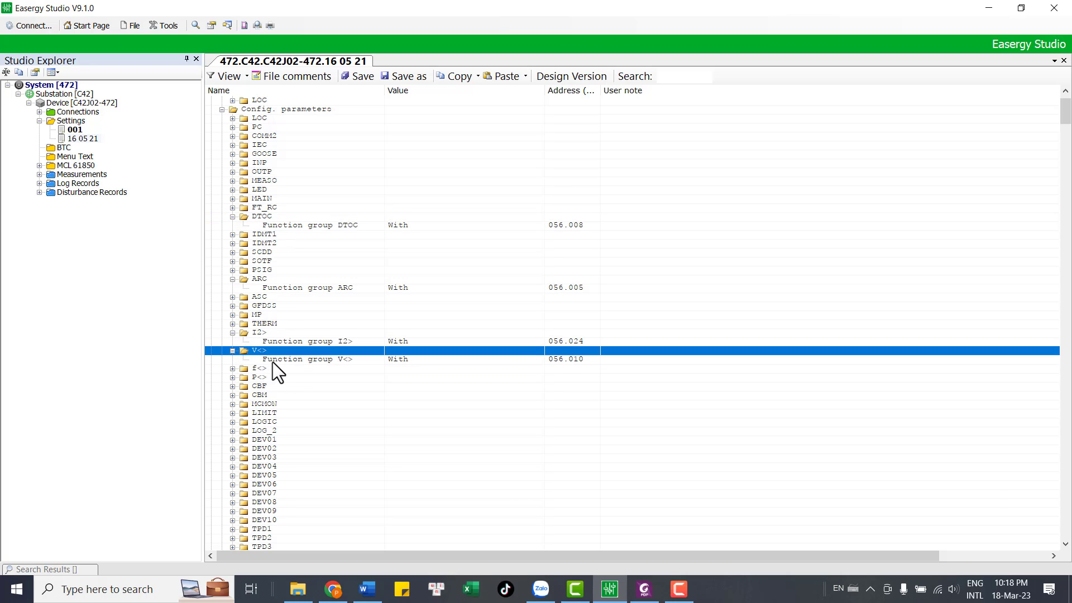
click(232, 369)
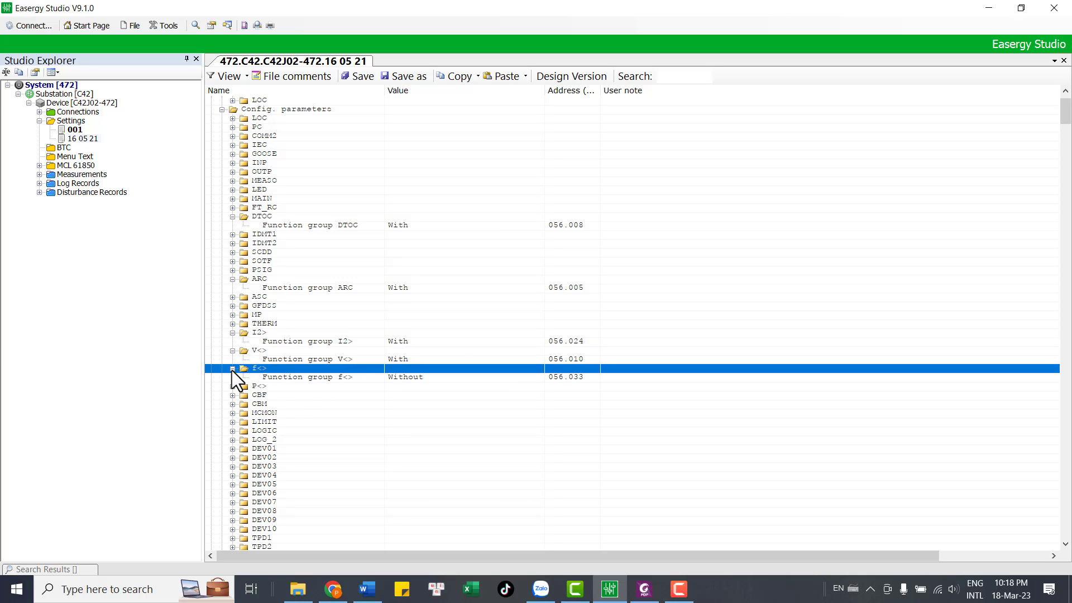
click(232, 395)
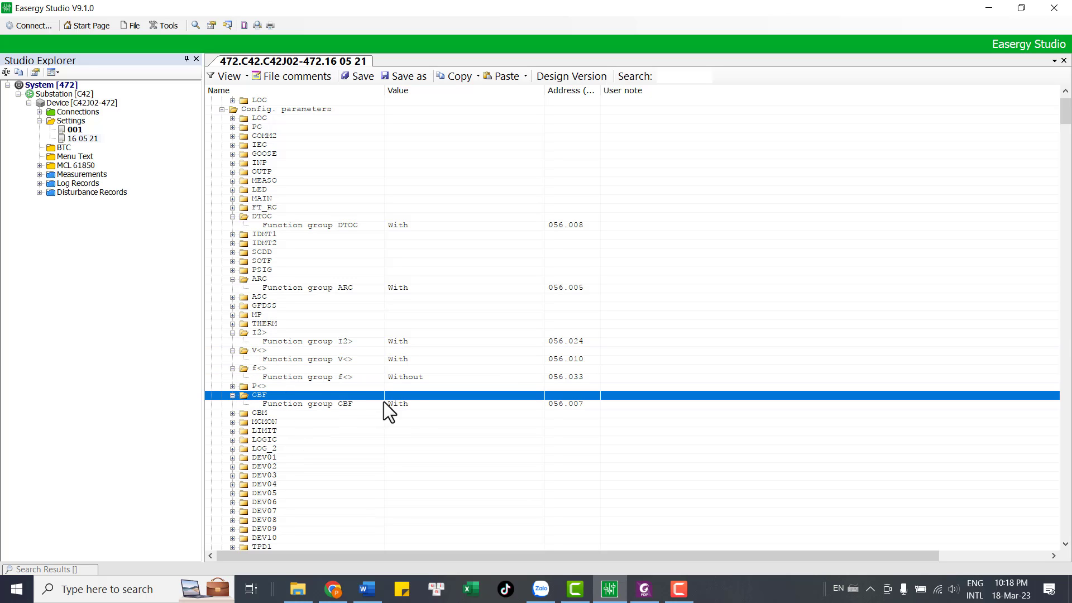
Expand the LOGIC, DEV01 and DEV02 configuration groups and check whether their function groups are enabled.
scroll(407, 404, down, 3)
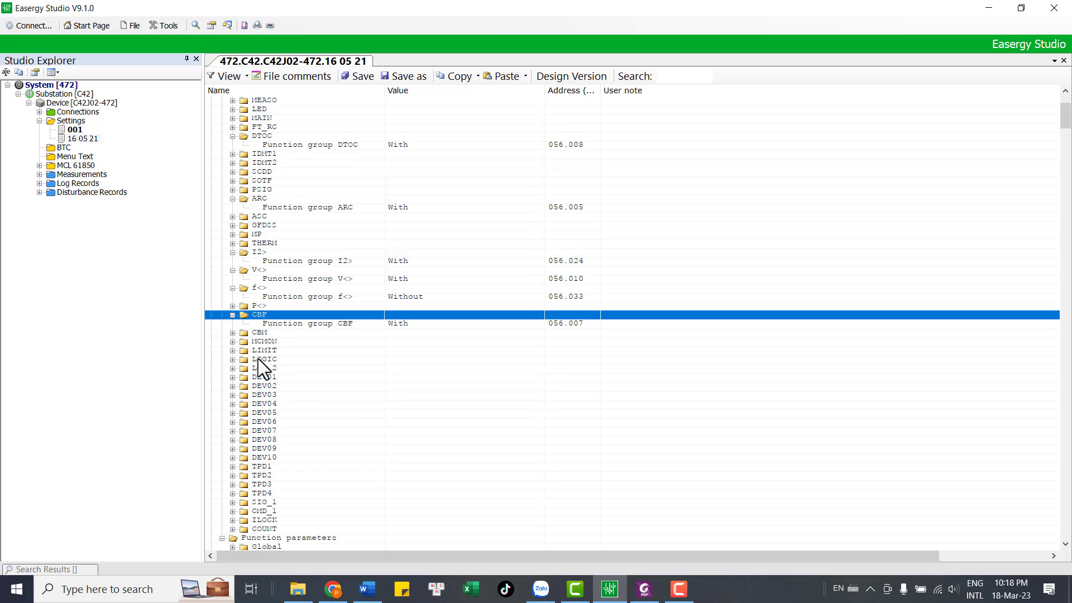
click(233, 359)
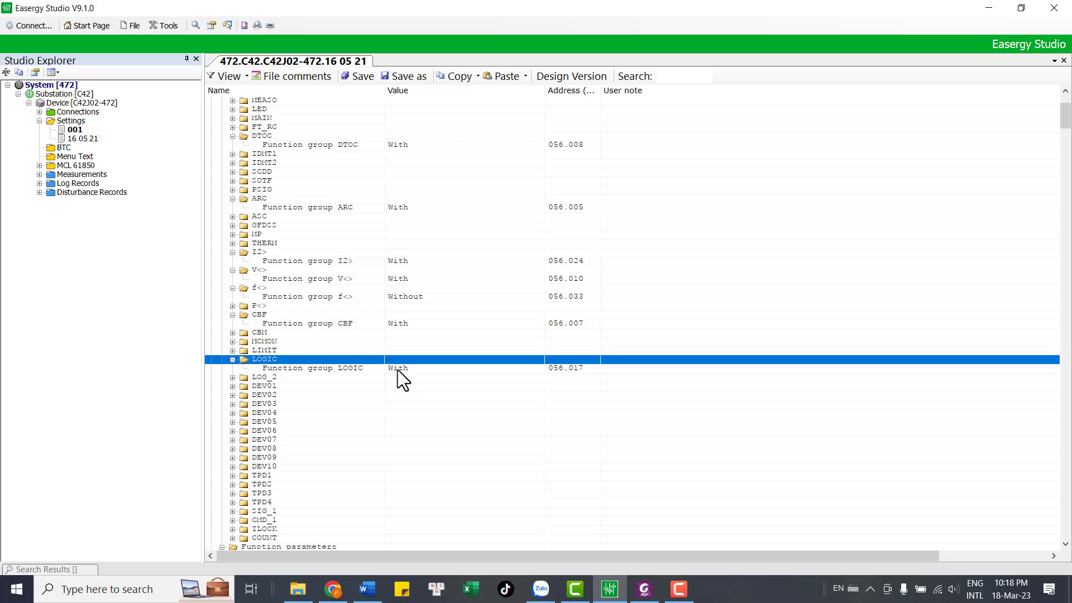
click(233, 386)
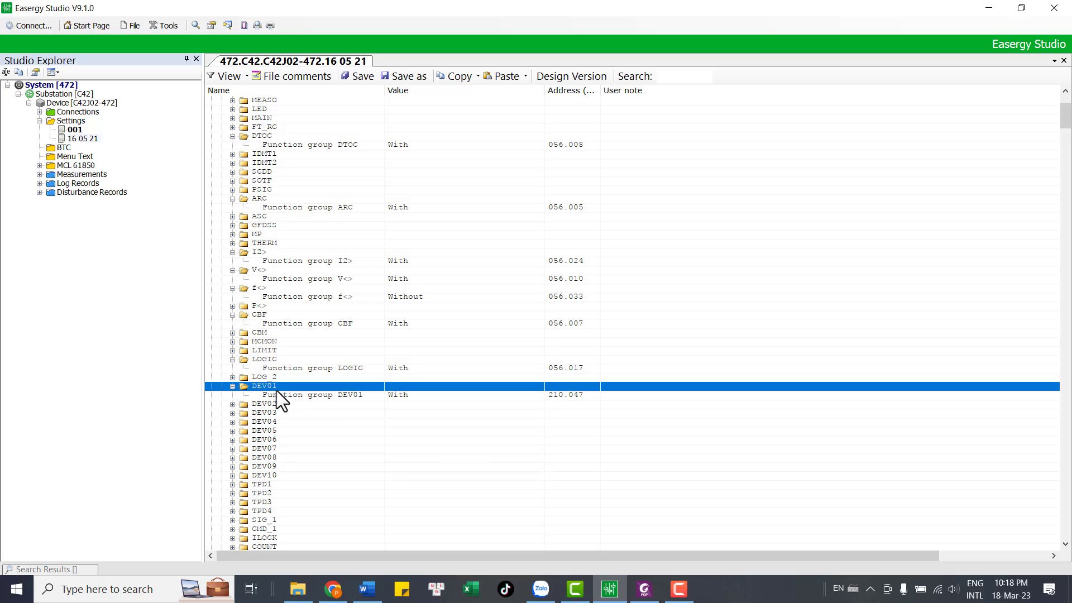
click(233, 404)
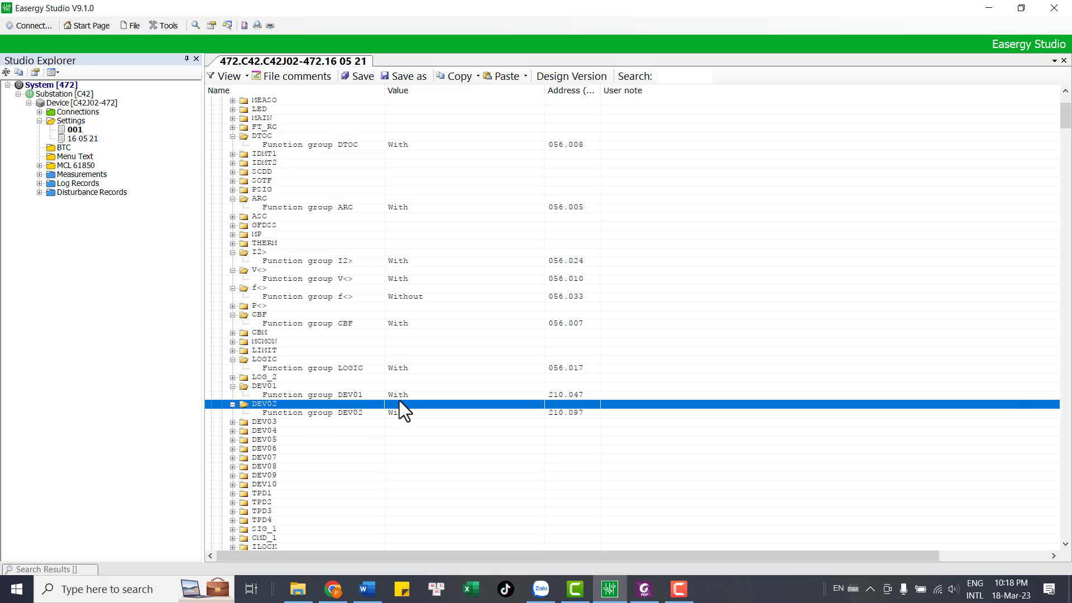
click(270, 388)
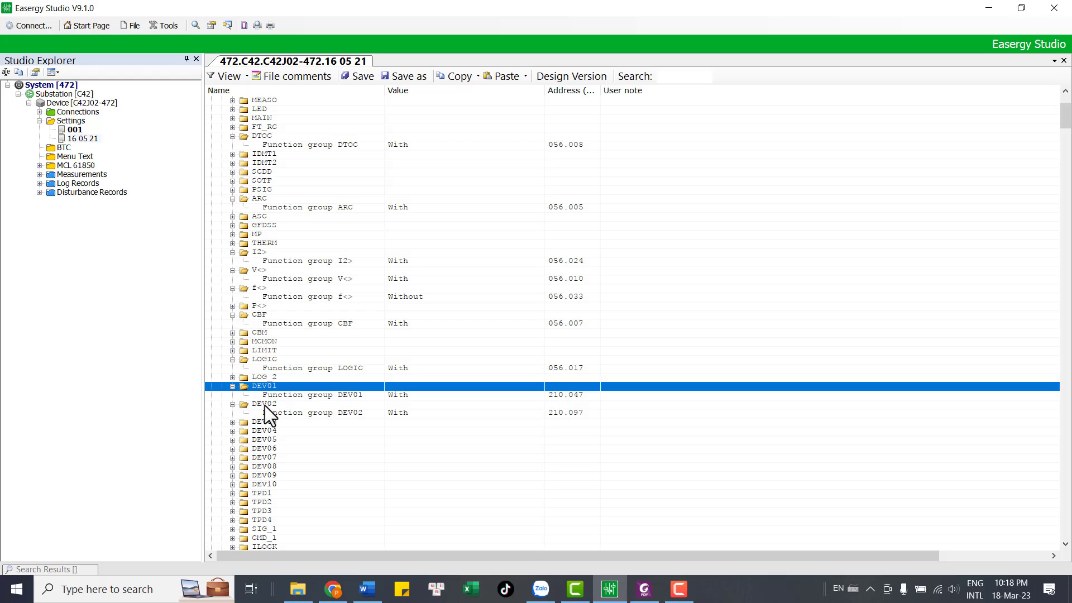
click(264, 405)
click(263, 387)
click(264, 407)
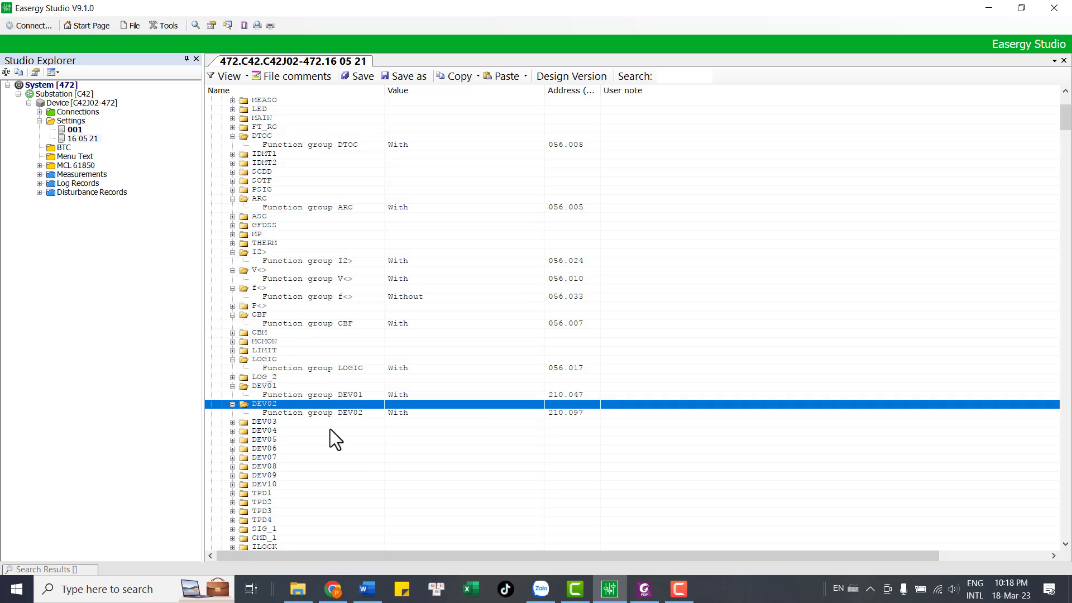
Expand the CMD_1 configuration group and examine the configuration of commands C001 and C002.
scroll(330, 429, down, 3)
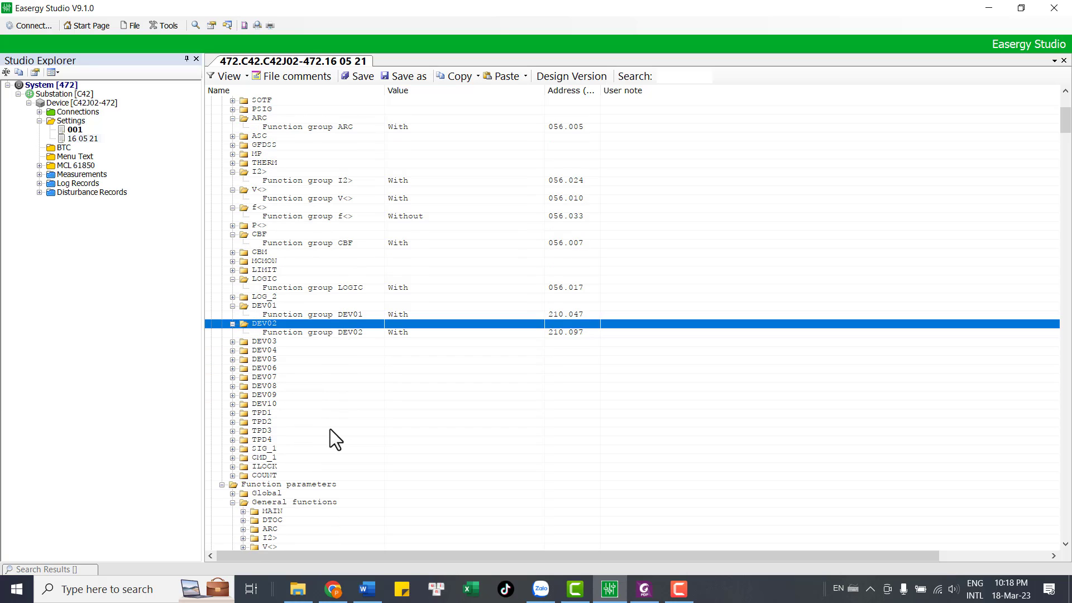
click(233, 458)
scroll(385, 452, down, 3)
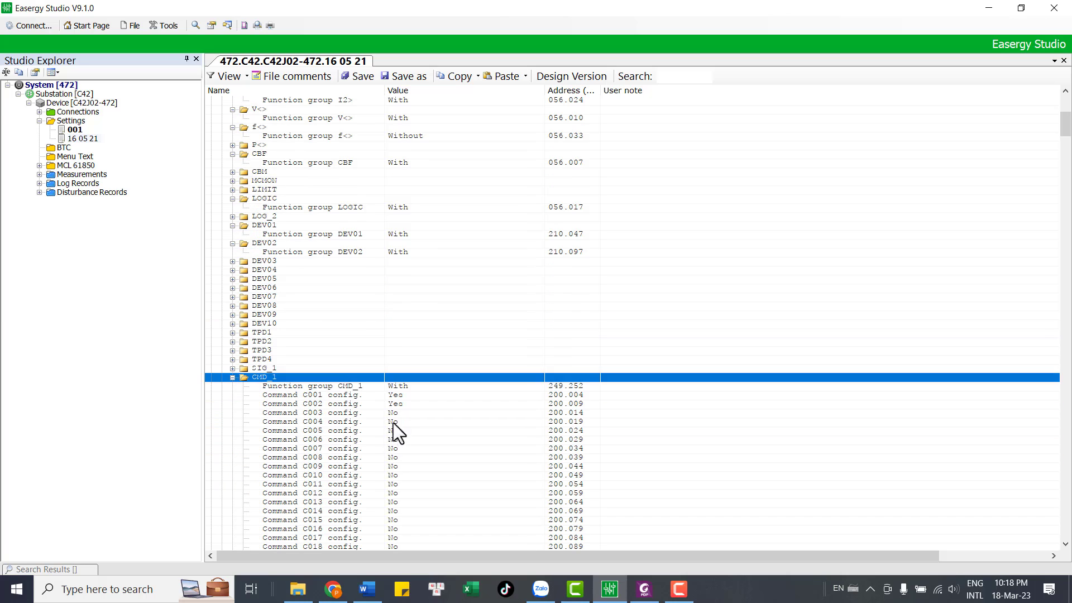
click(397, 396)
click(398, 404)
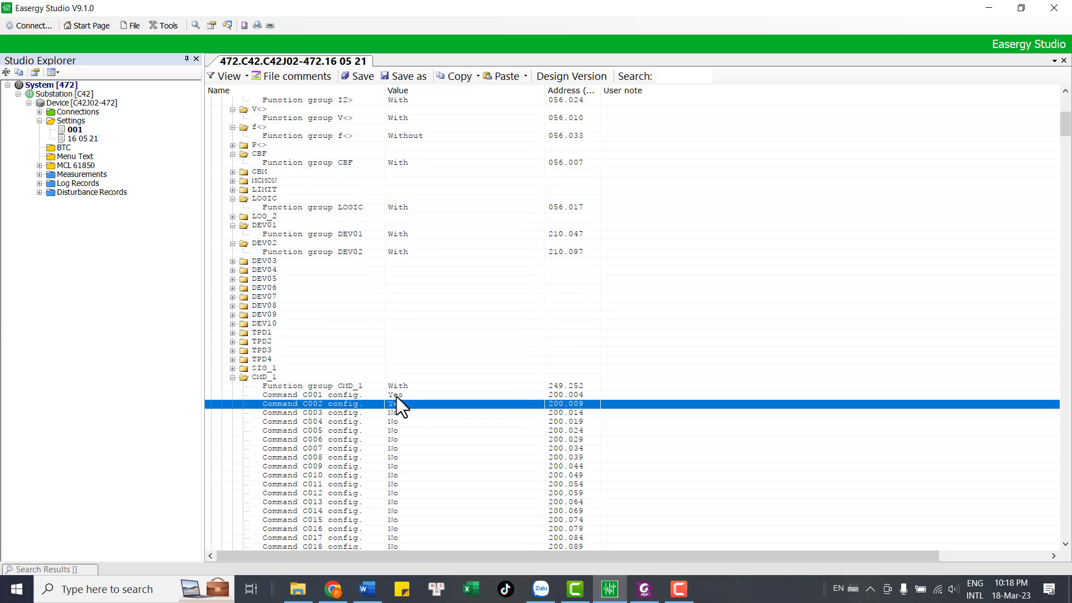
click(318, 396)
click(316, 403)
click(319, 395)
click(318, 403)
click(320, 396)
click(319, 403)
click(314, 396)
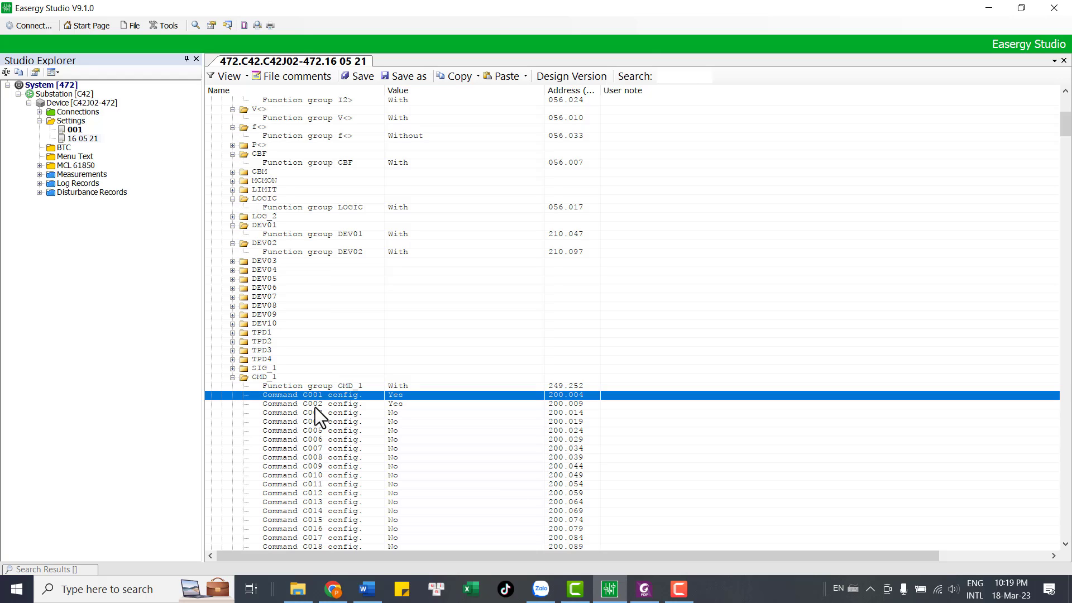
click(314, 404)
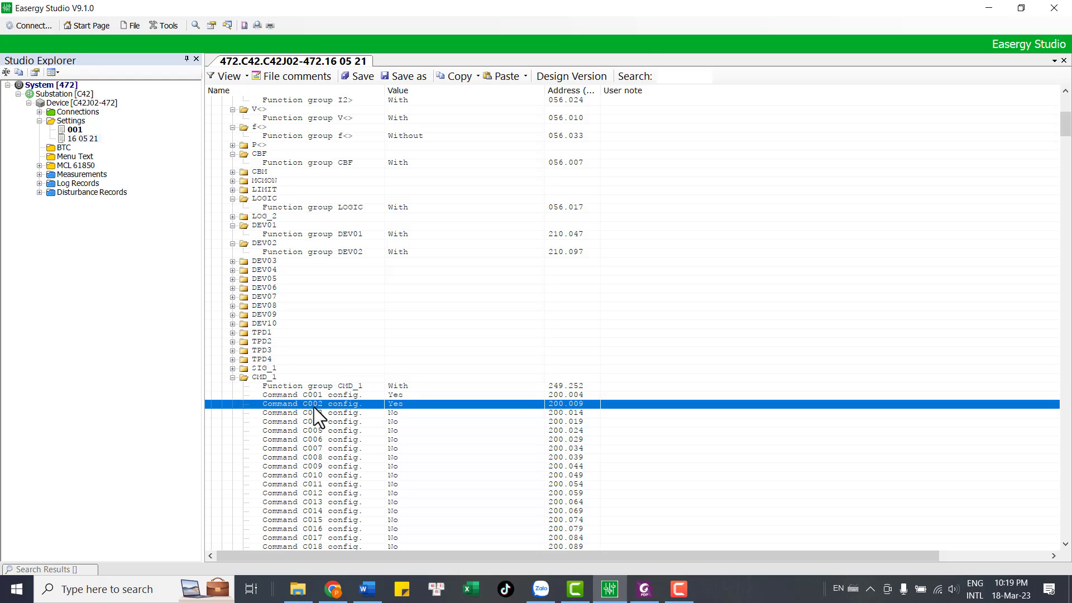
Collapse the CMD_1 configuration group and the LOGIC group under General functions.
click(232, 377)
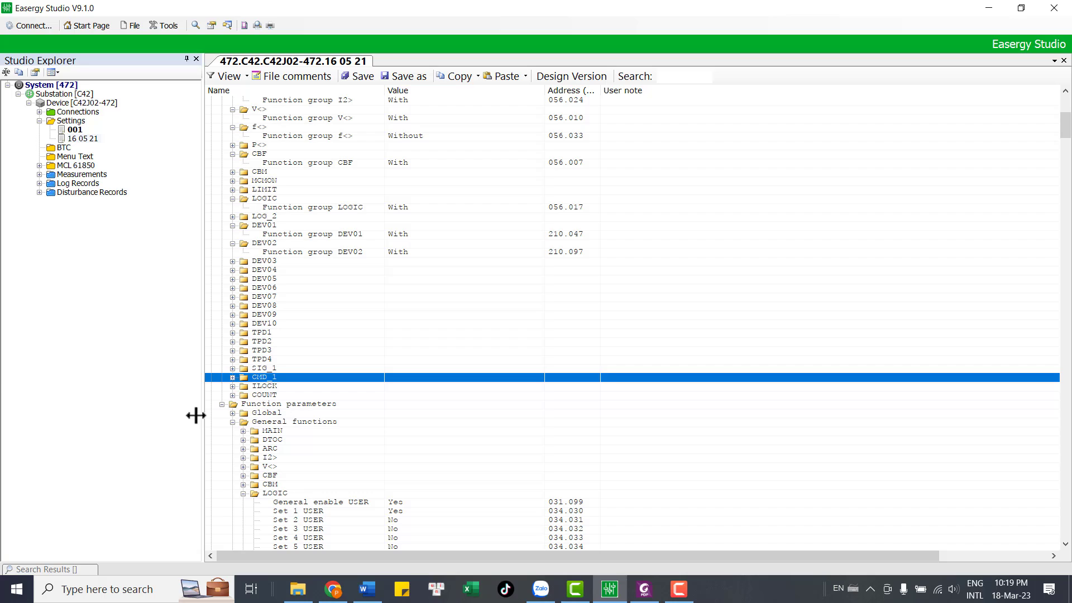
scroll(279, 392, down, 1)
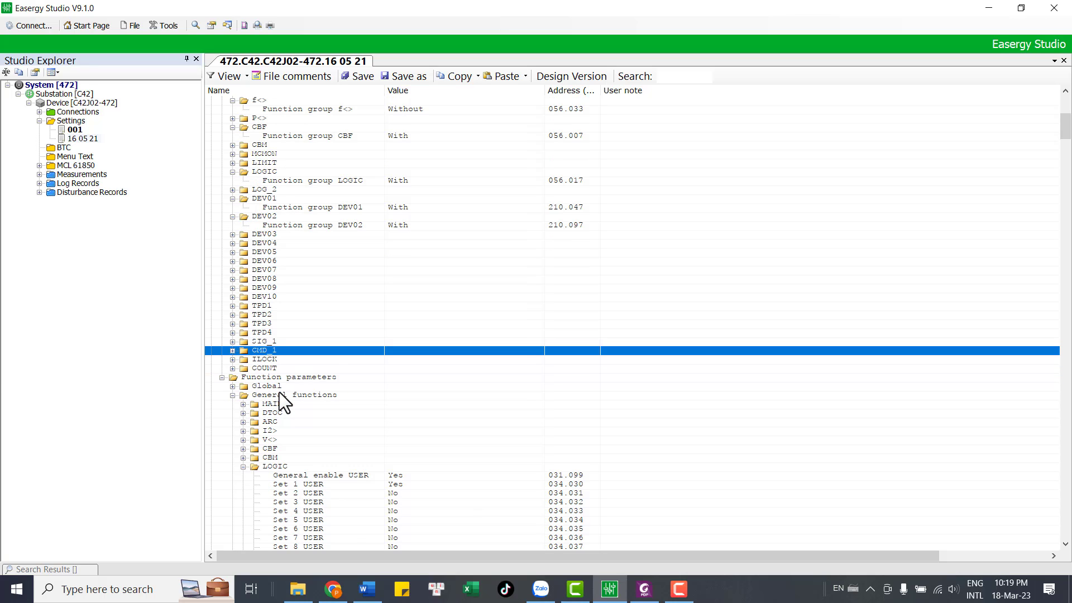
scroll(279, 391, down, 1)
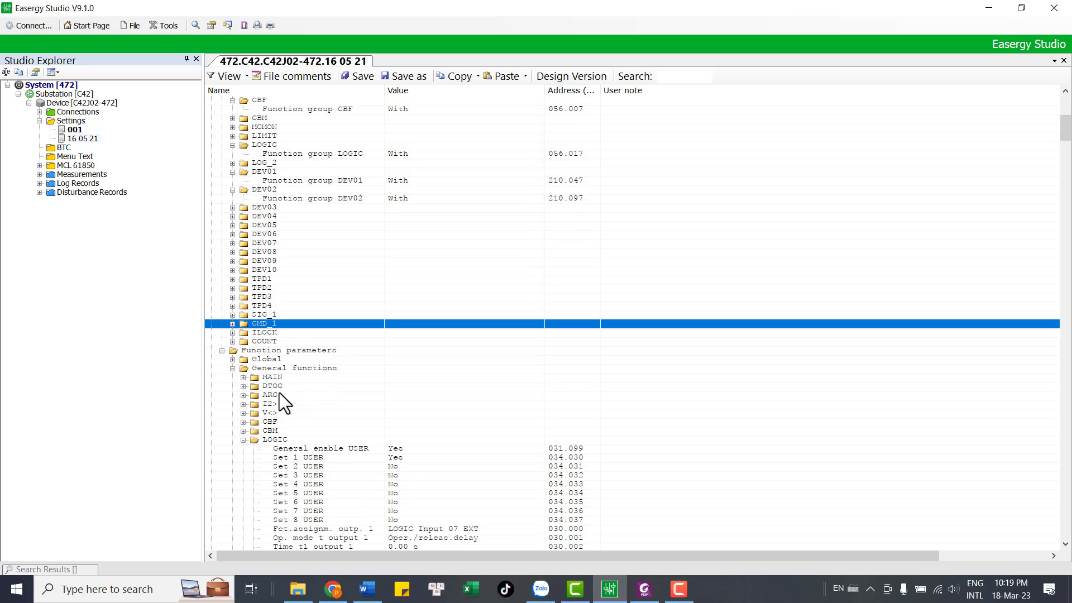
scroll(279, 393, down, 2)
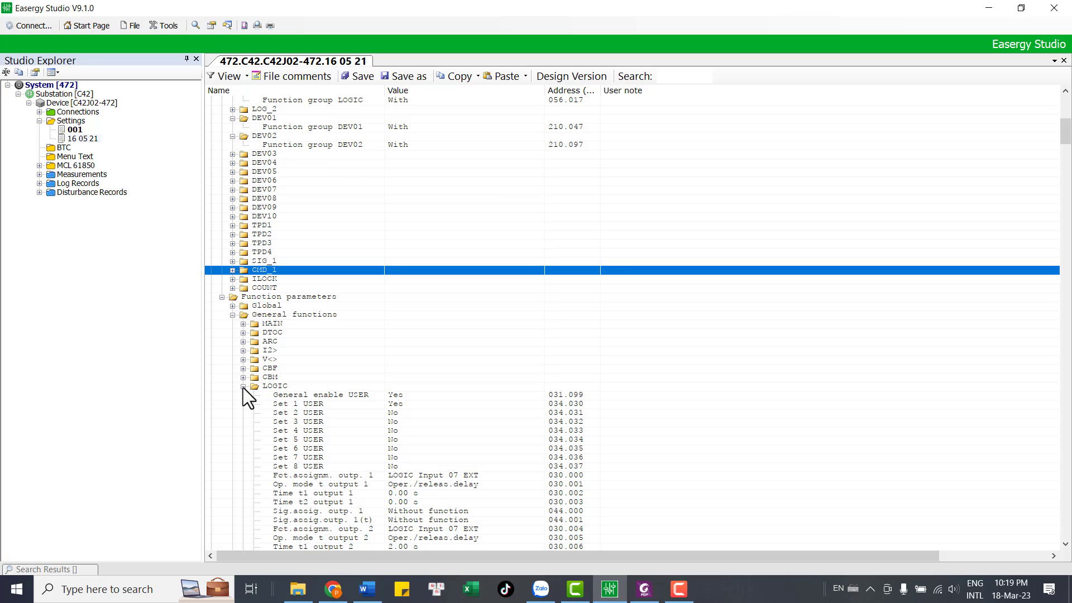
click(243, 387)
click(243, 386)
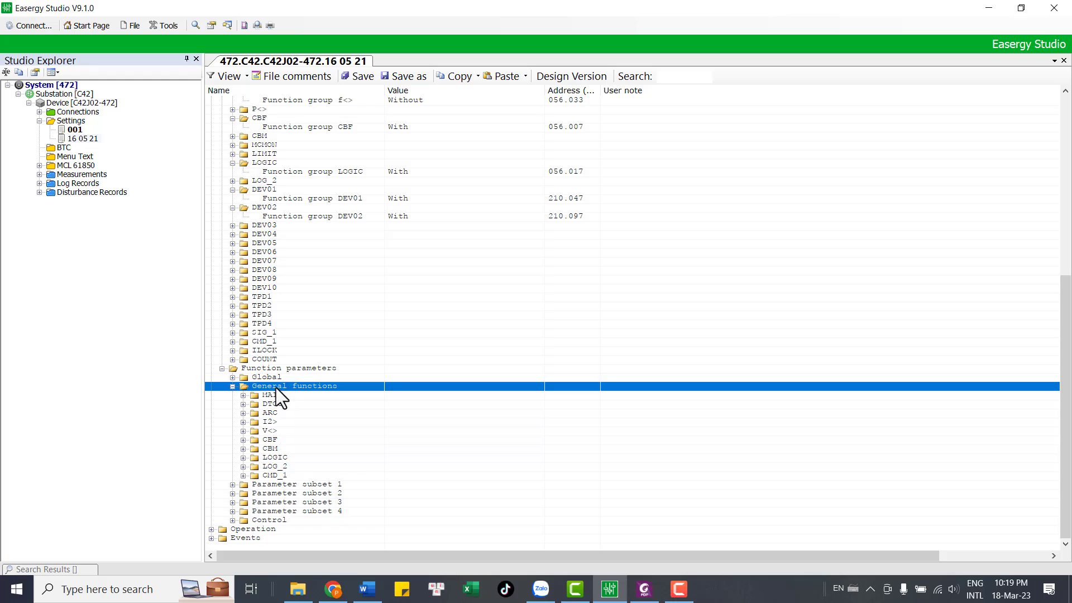
Expand the MAIN group under the Global function parameters and check the Device on-line setting.
click(254, 370)
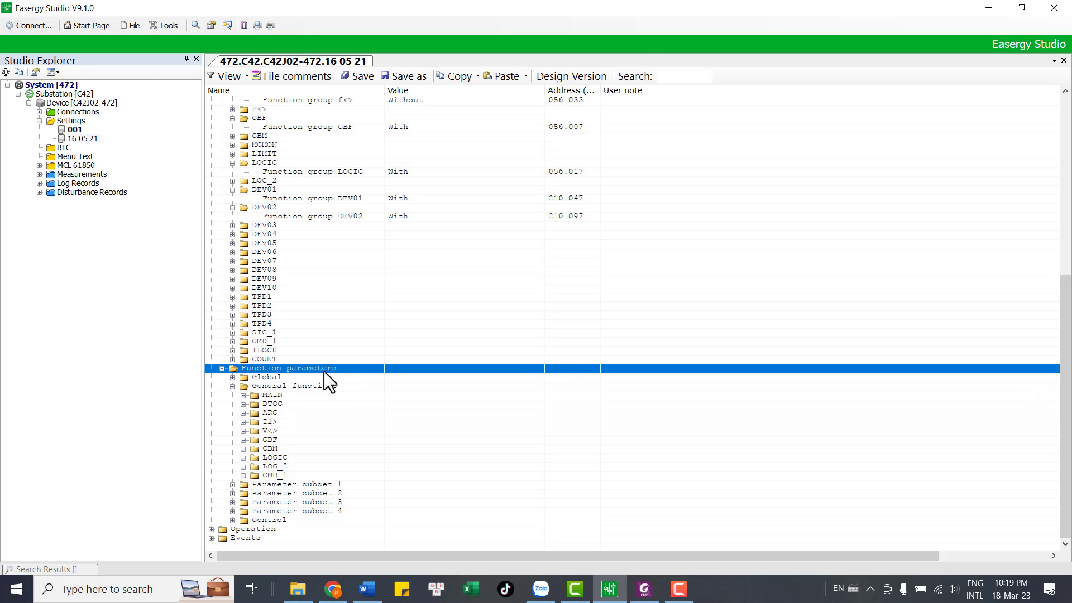
click(232, 377)
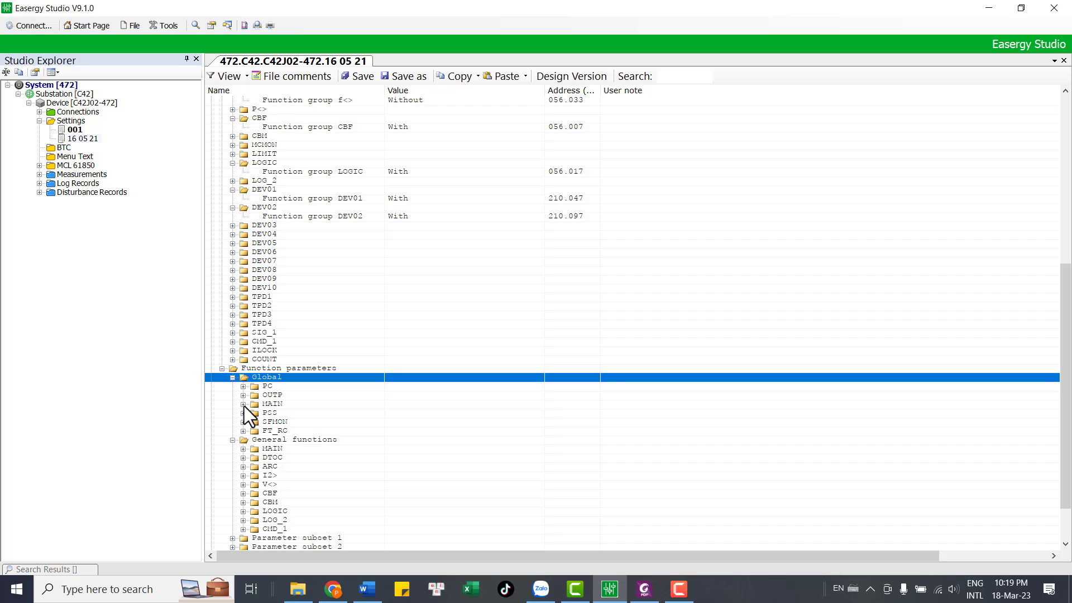
click(244, 404)
scroll(524, 409, down, 2)
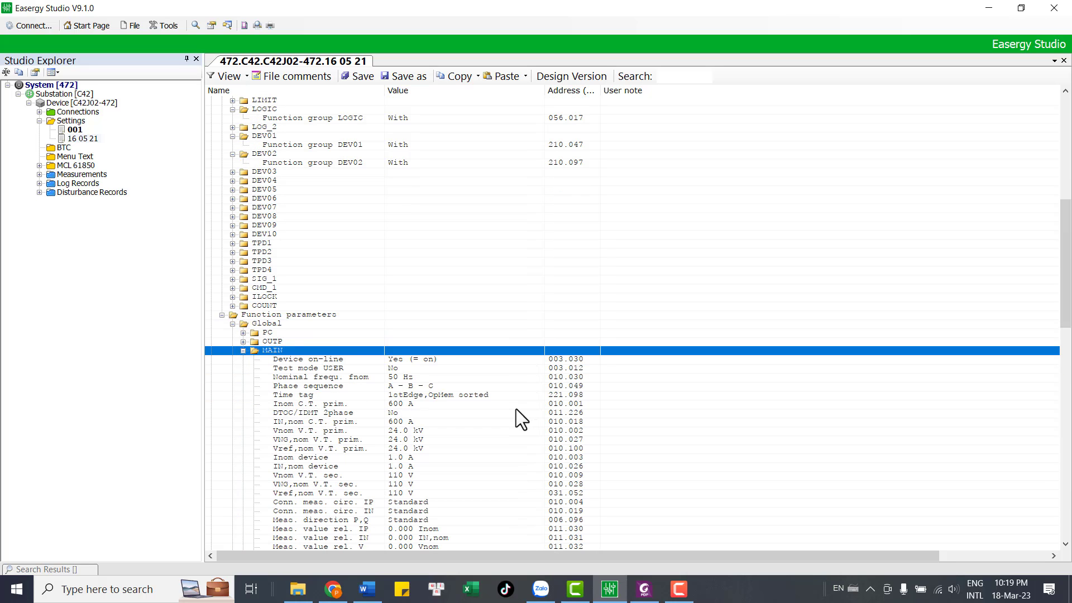
click(420, 362)
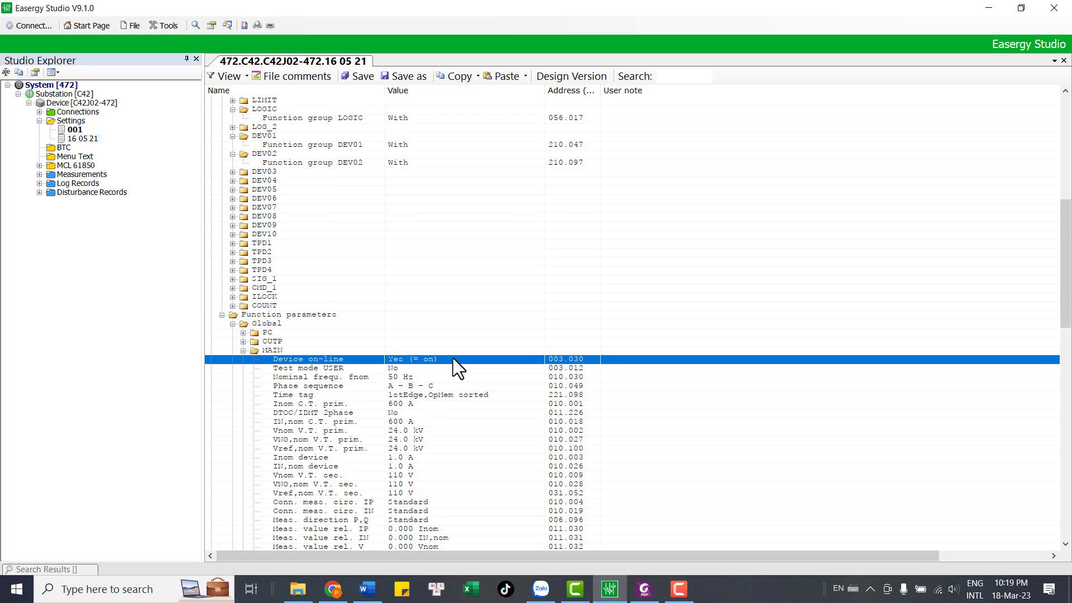
Check the nominal frequency, phase sequence, C.T. primary current, DTOC/IDMT 2phase and Inom device settings in the global MAIN group.
scroll(454, 400, down, 2)
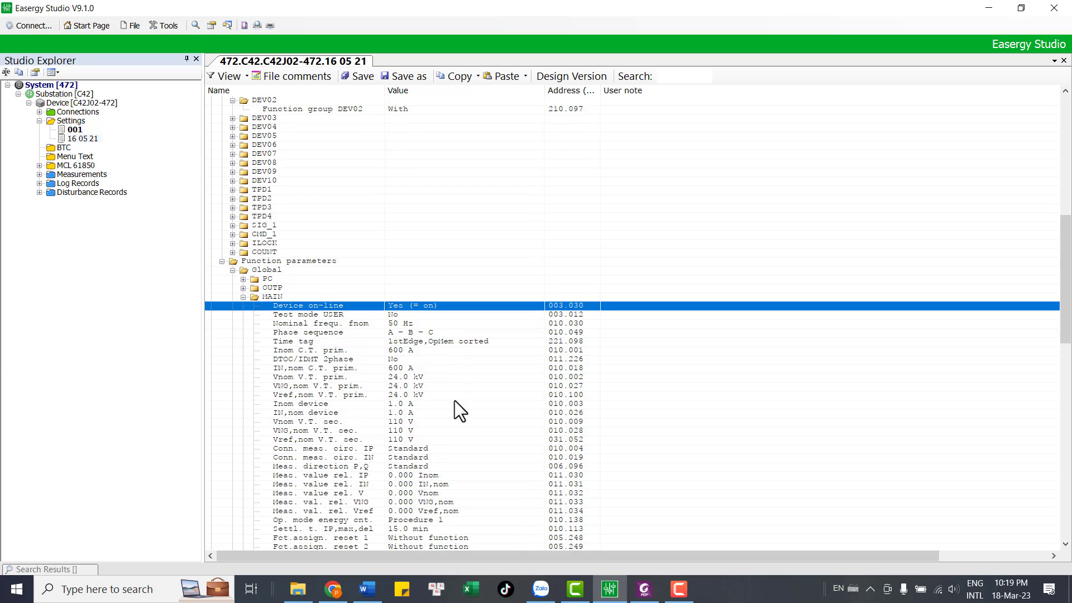
click(414, 323)
click(423, 332)
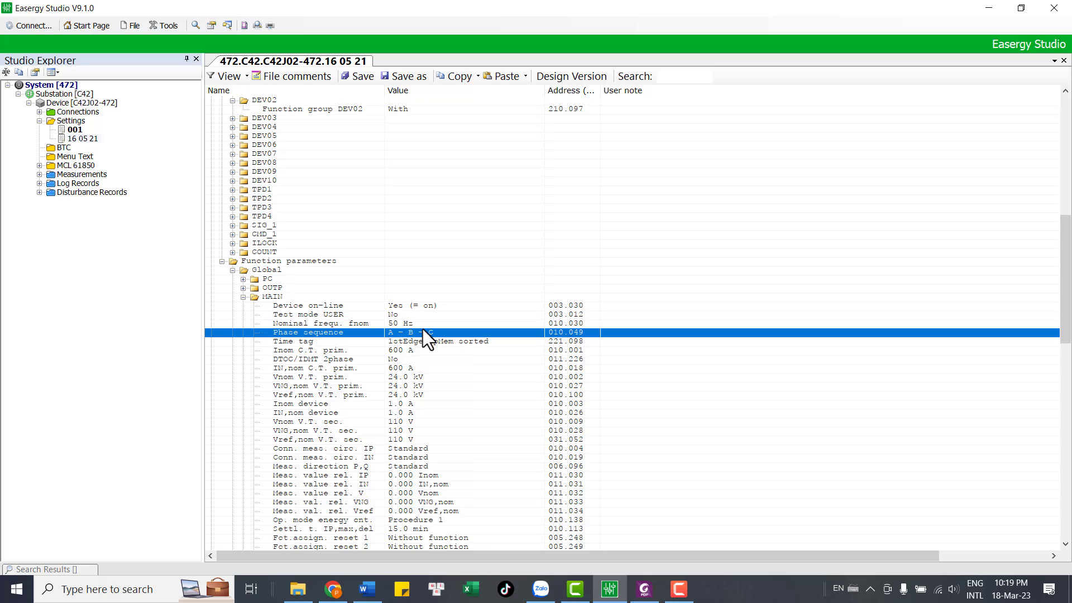
click(417, 350)
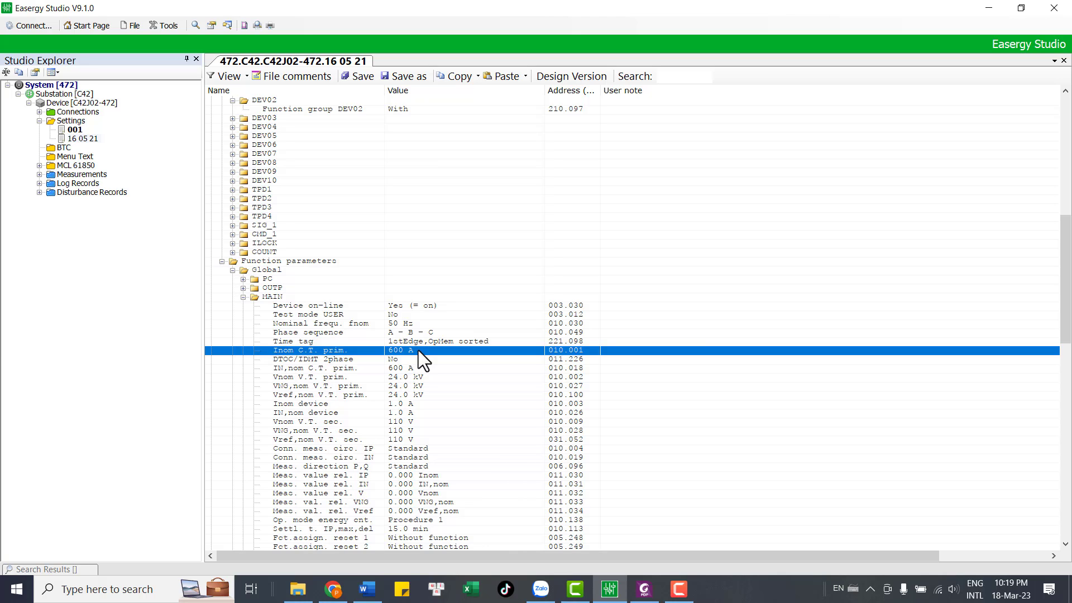
click(406, 359)
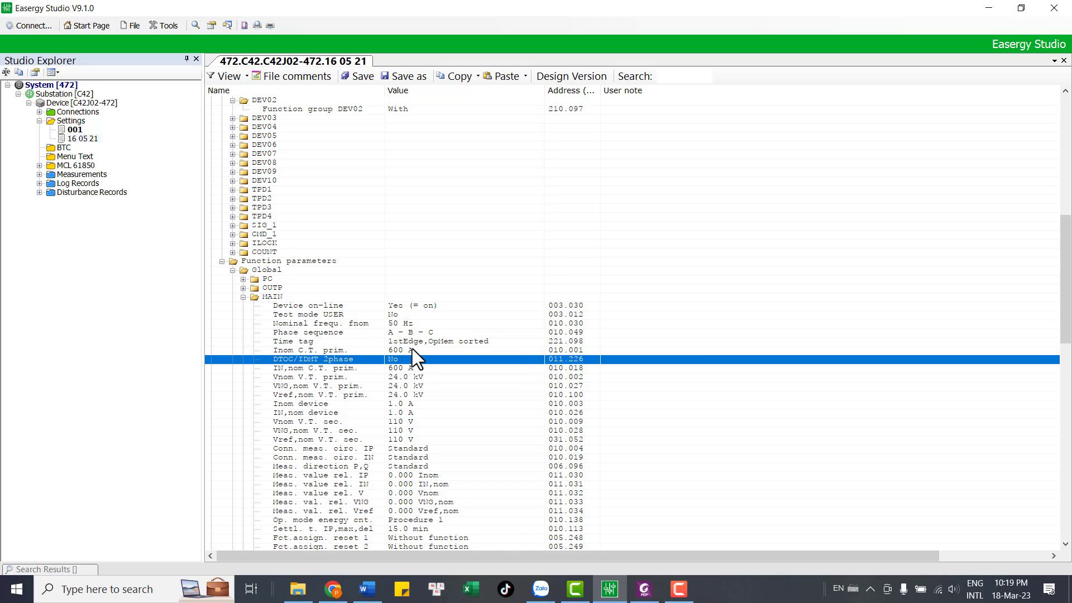
click(412, 349)
click(413, 404)
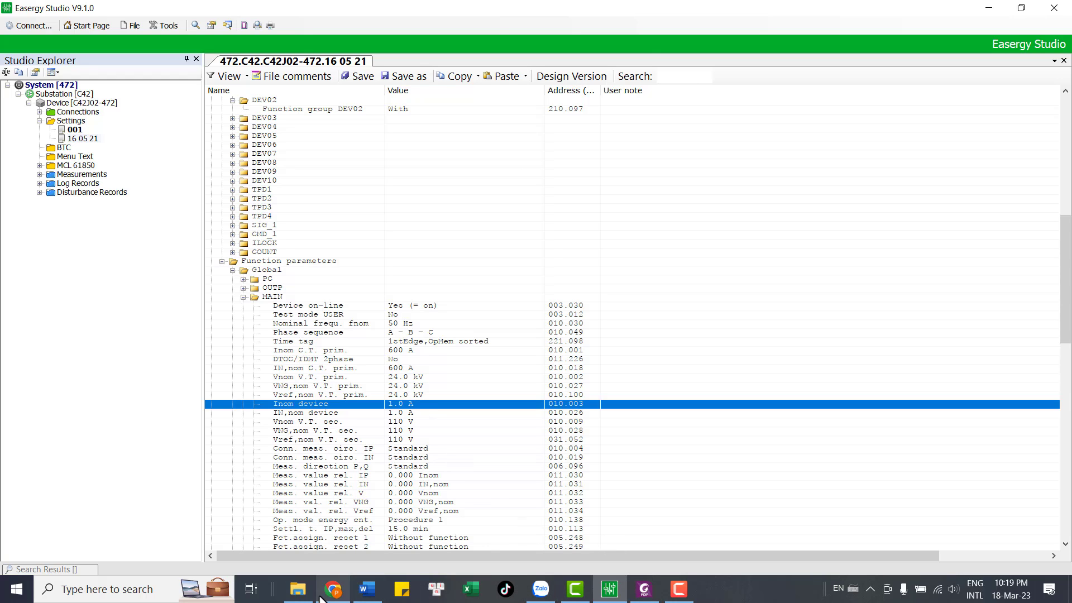
Switch to File Explorer, open the B41-05-2021-EHL110-472EHL-20-06-2021 PDF relay setting sheet and examine its current transformer ratio.
mouse_move(300, 597)
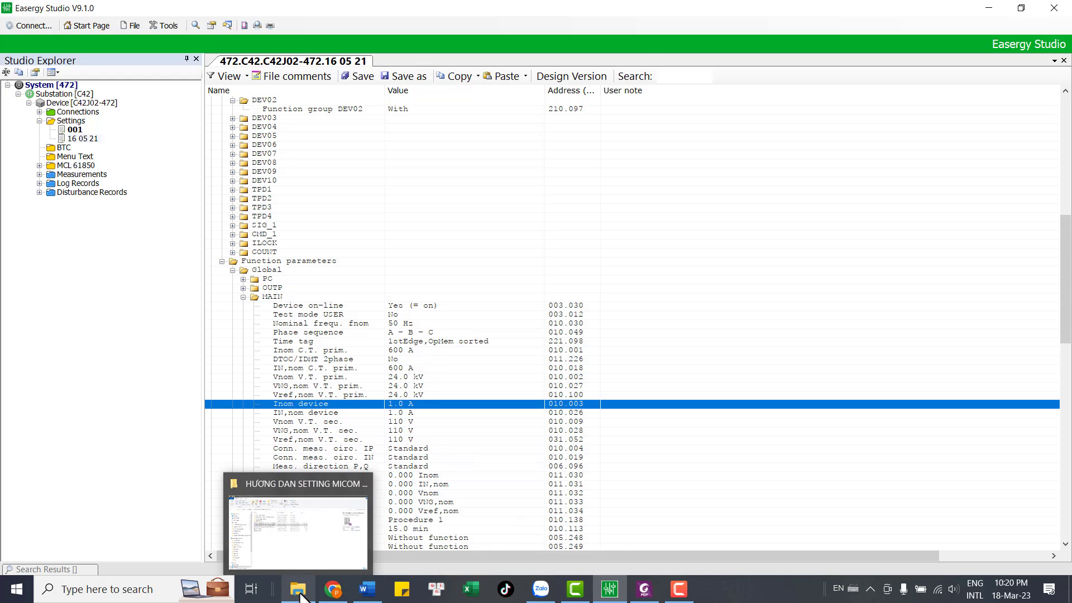
click(302, 557)
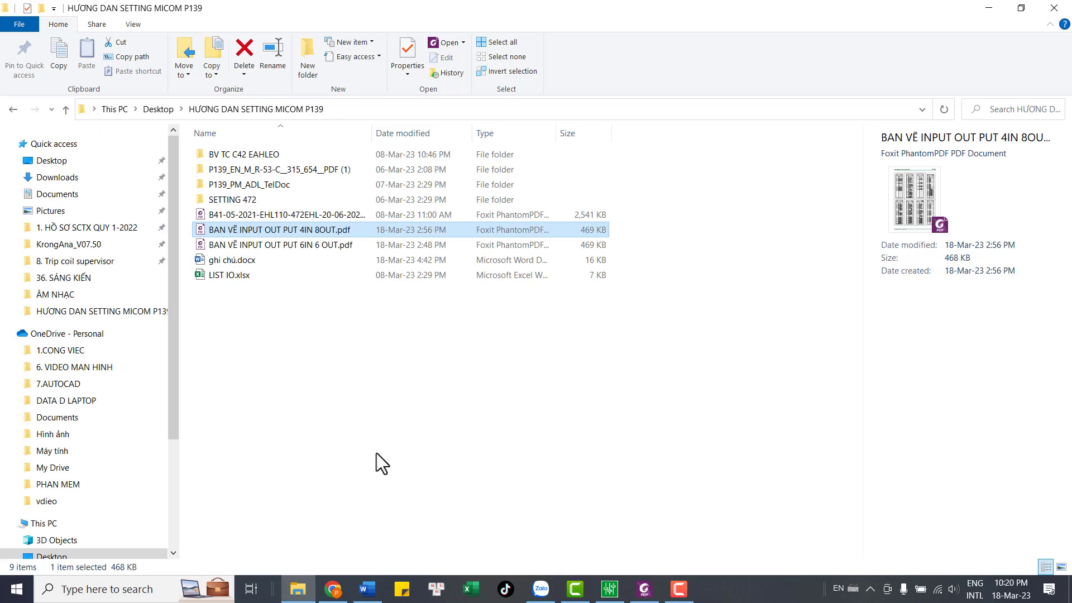
double_click(266, 214)
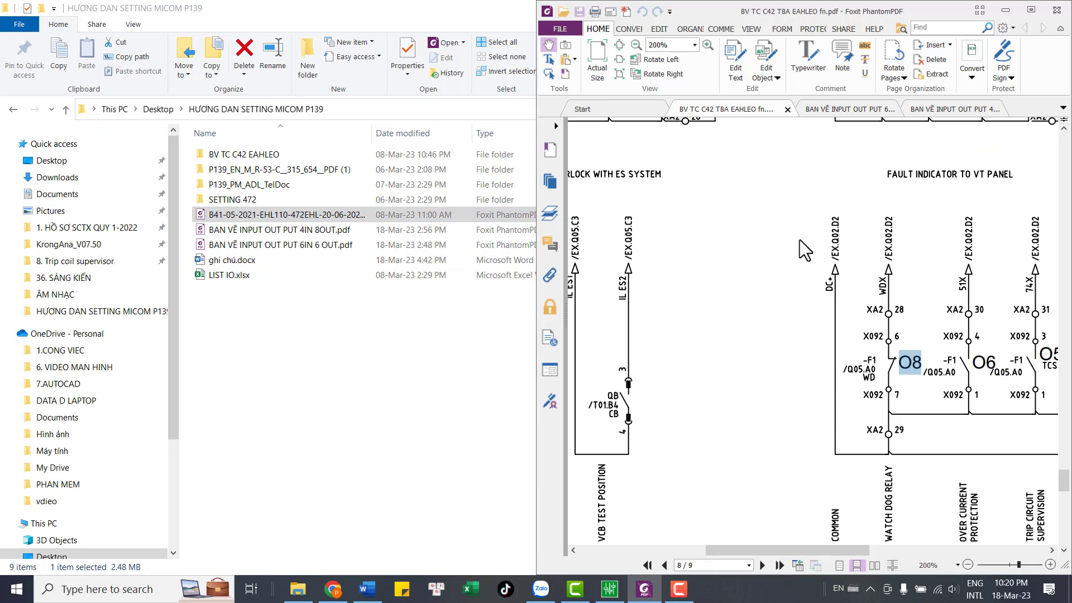
scroll(803, 260, up, 3)
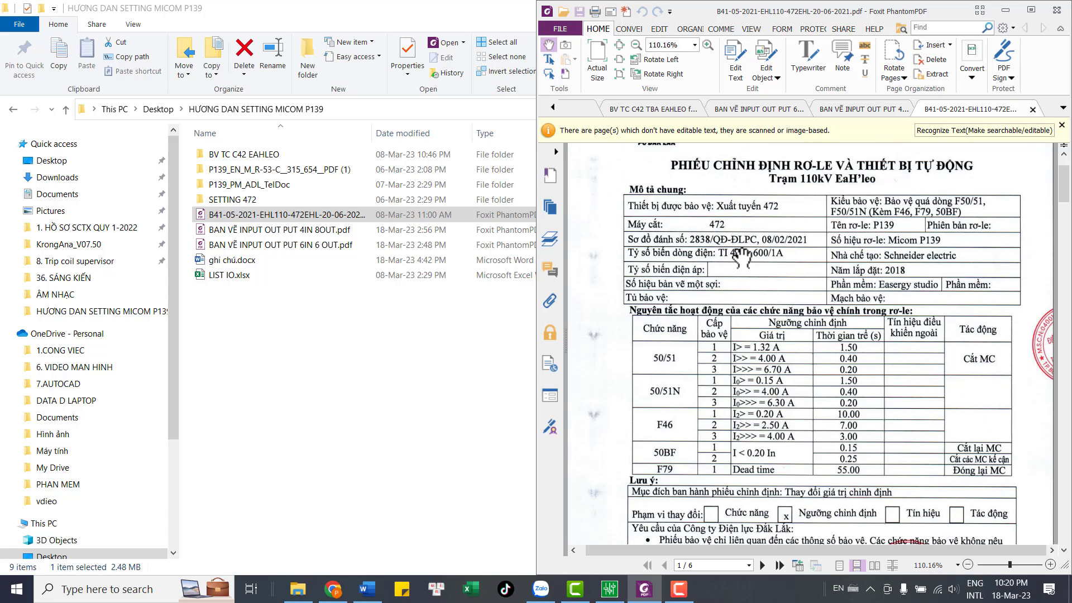
scroll(748, 254, down, 1)
scroll(751, 231, up, 2)
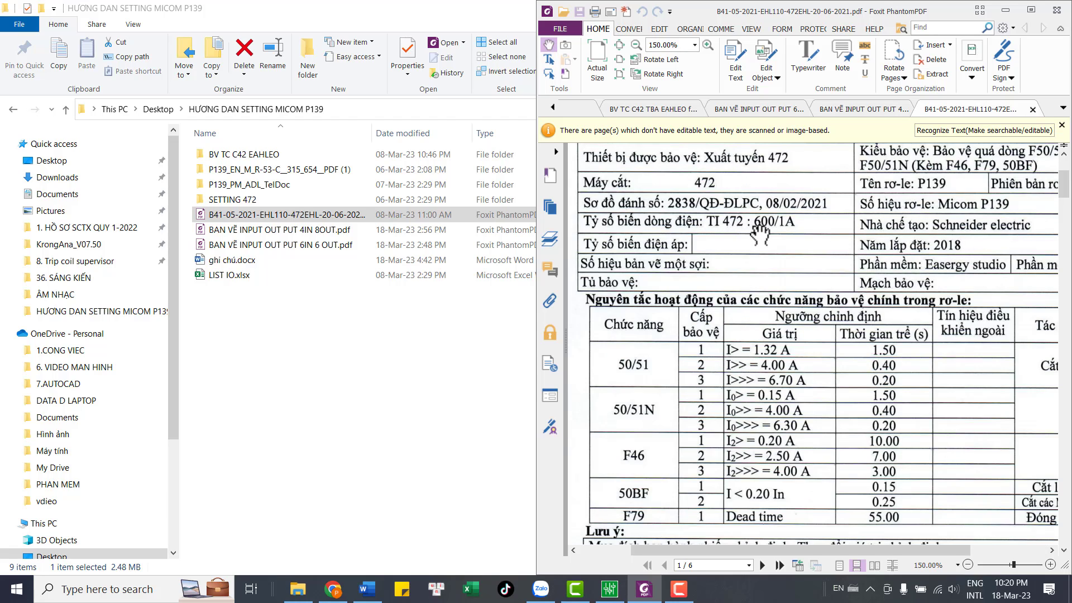
Switch back to Easergy Studio and check the IN,nom C.T. primary current and the V.T. primary and secondary voltages in the global MAIN group.
scroll(766, 233, down, 1)
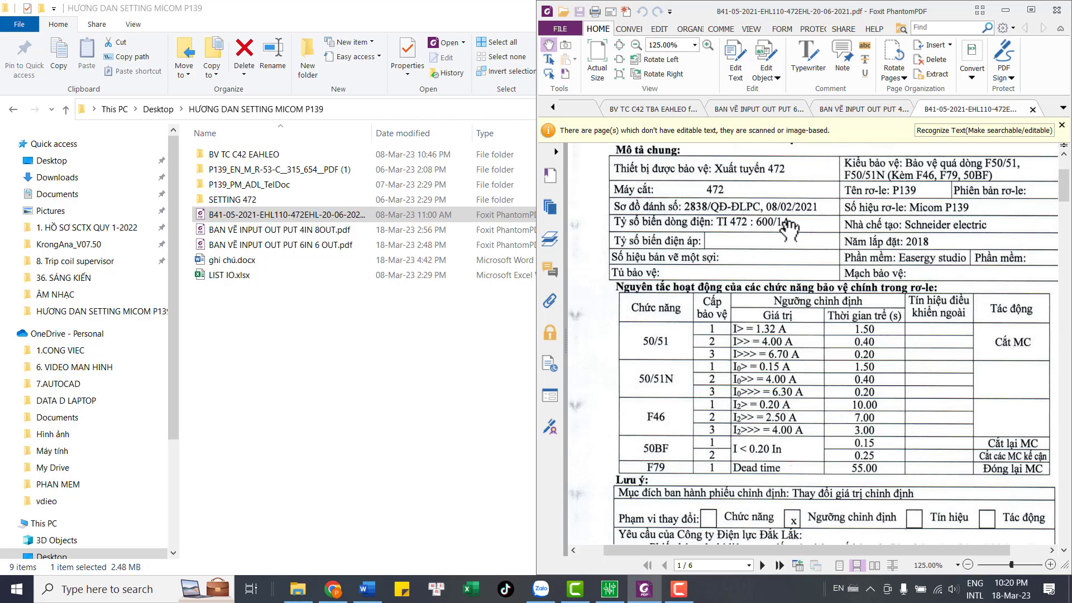
click(610, 589)
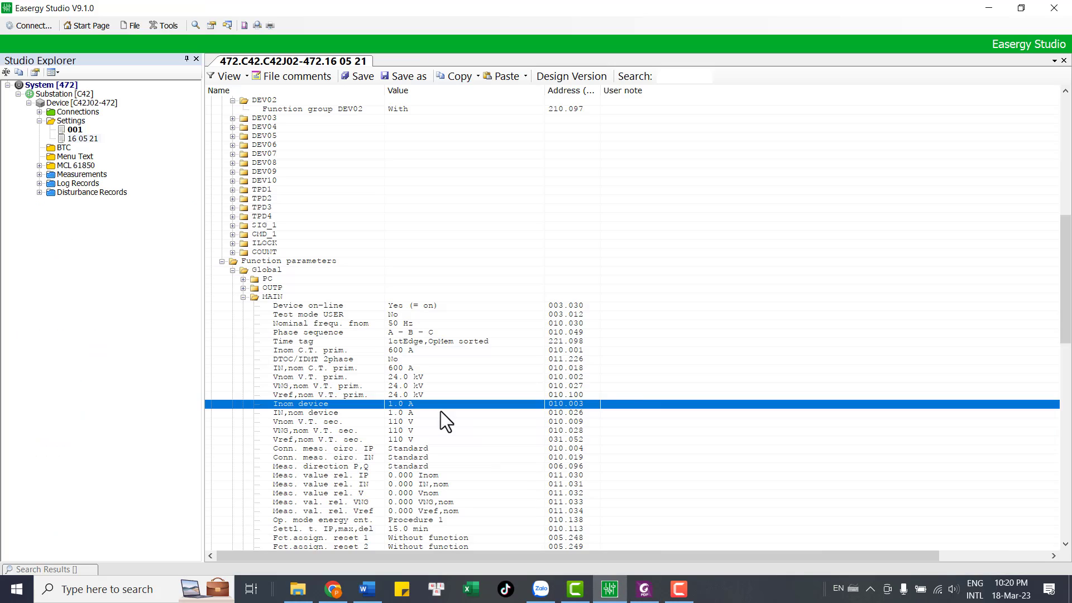
click(400, 369)
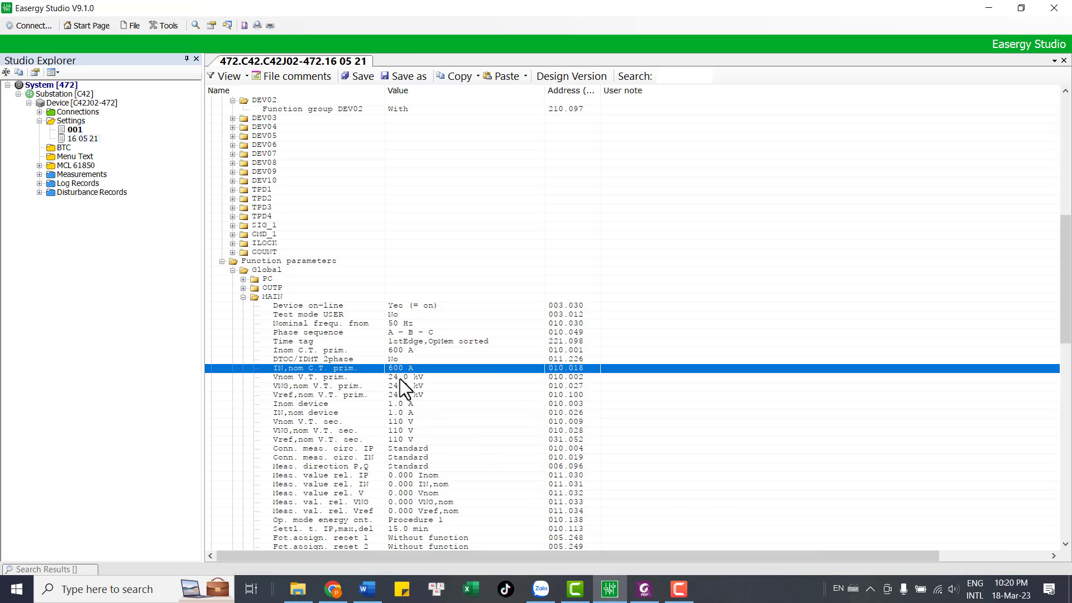
click(400, 378)
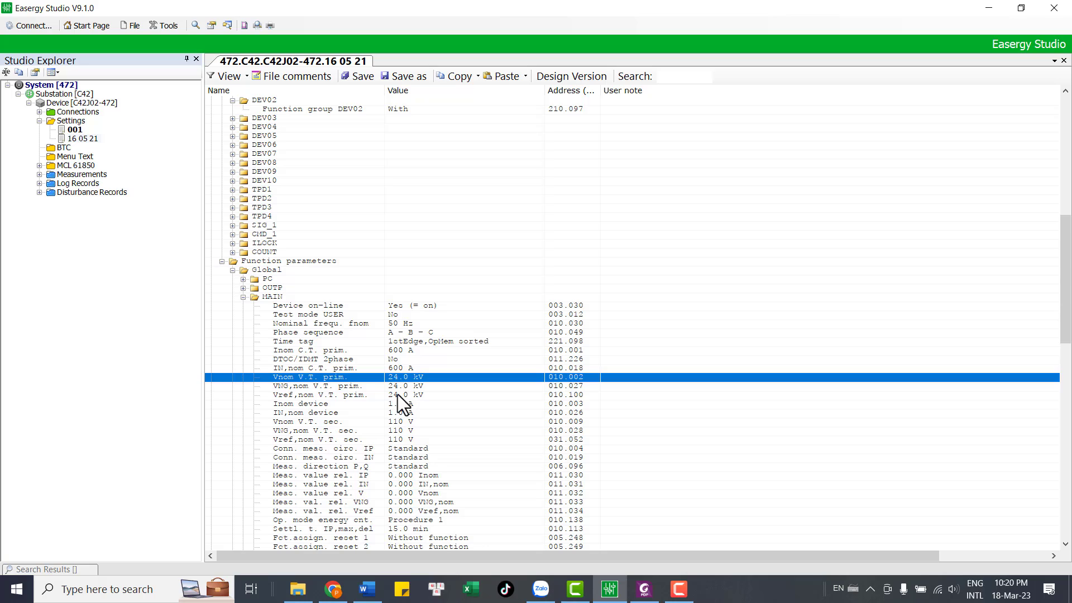
click(397, 394)
click(396, 387)
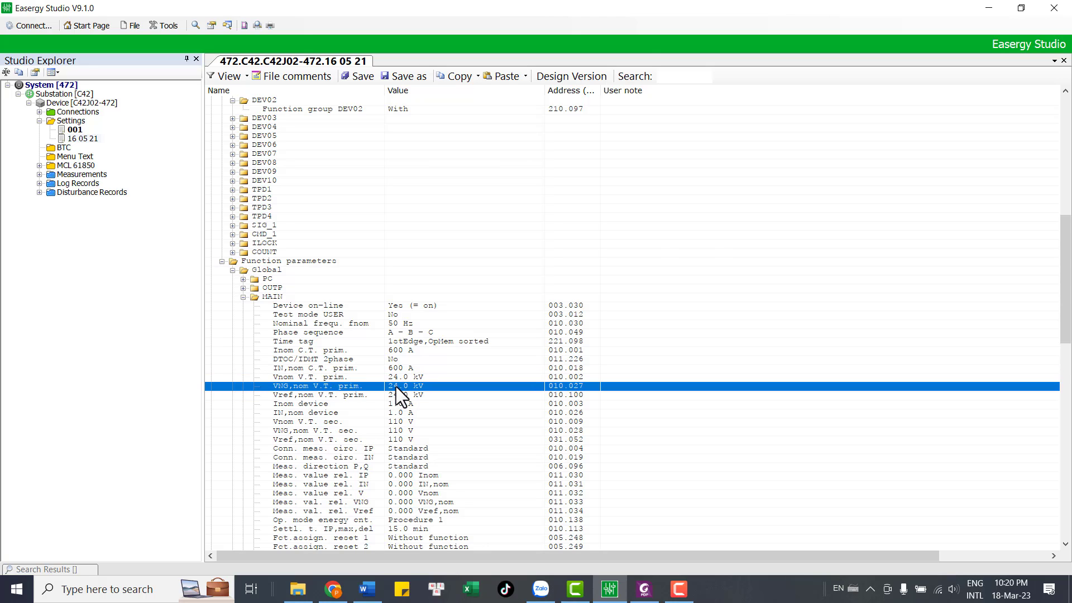
click(402, 424)
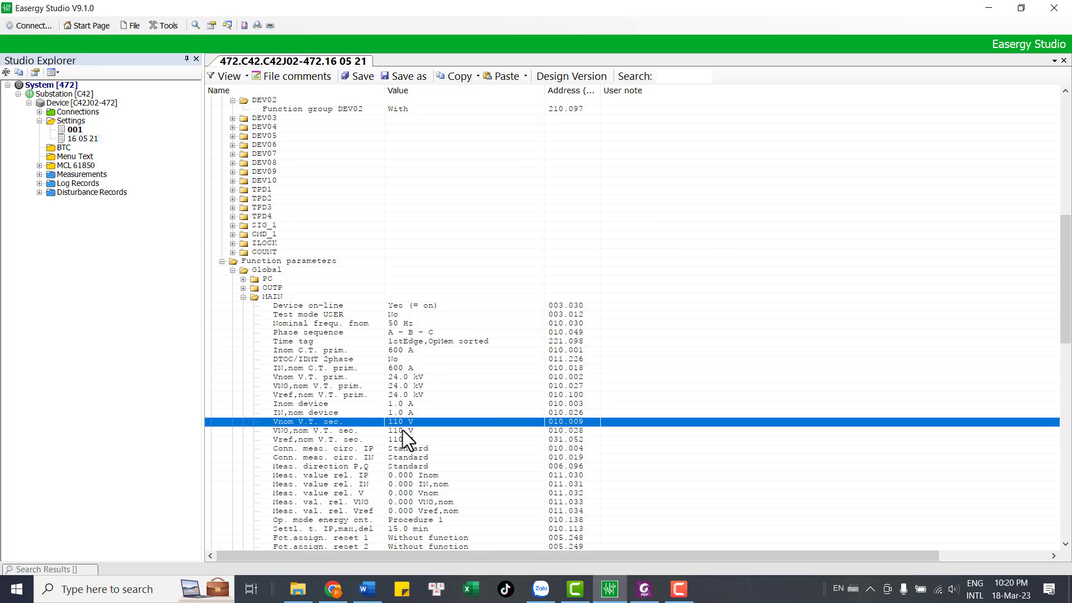
click(403, 430)
click(402, 440)
Open the Fct.assig.trip cmd.1 setting in the global MAIN group, examine its assigned DTOC, CBF and ARC trip signals, and close it.
scroll(460, 447, down, 4)
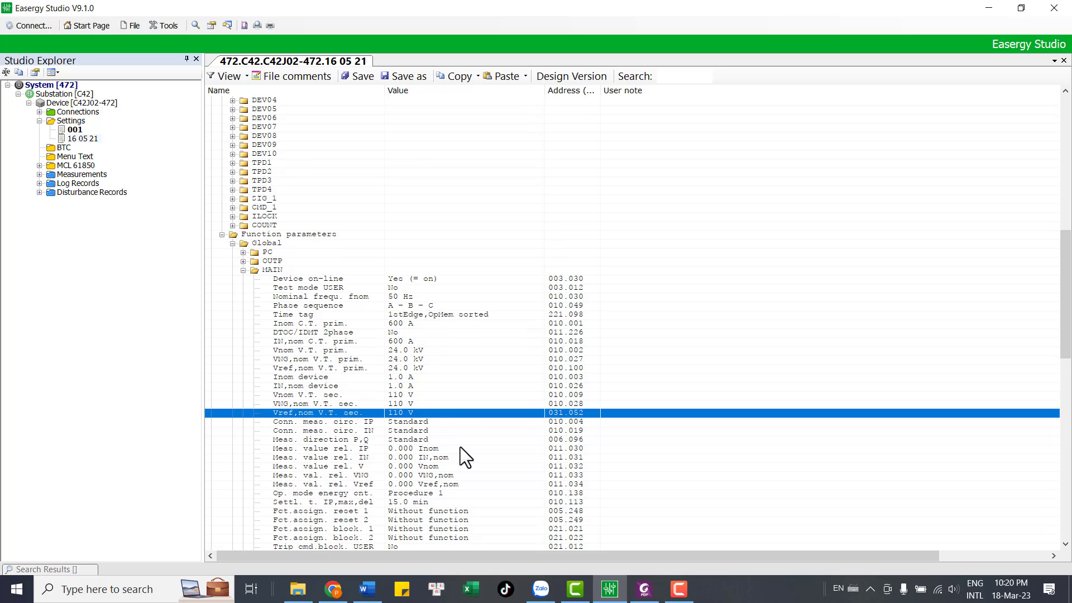
scroll(421, 413, down, 2)
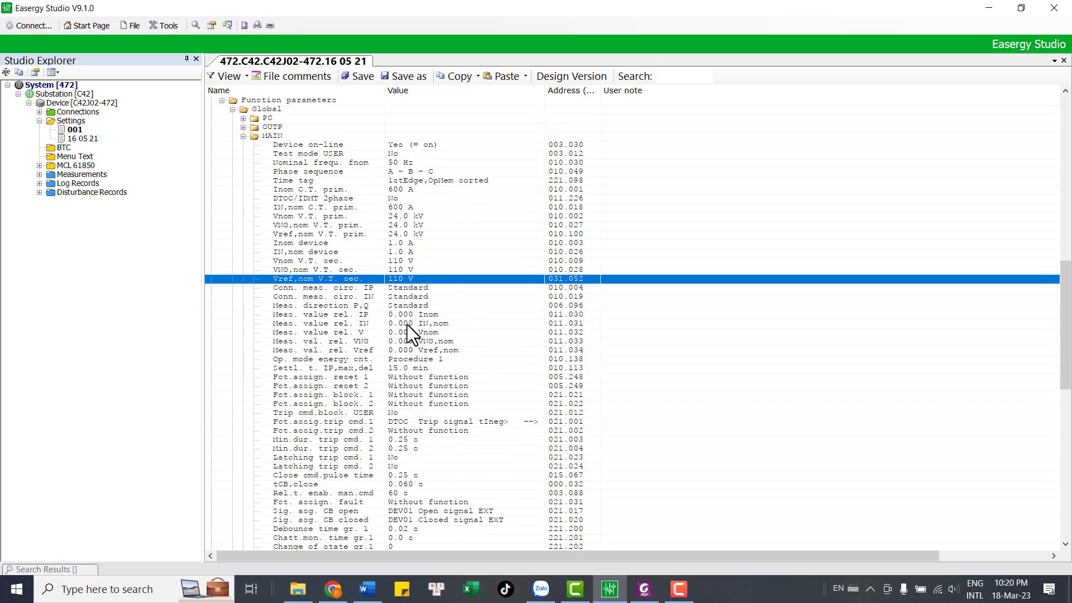
scroll(454, 396, down, 1)
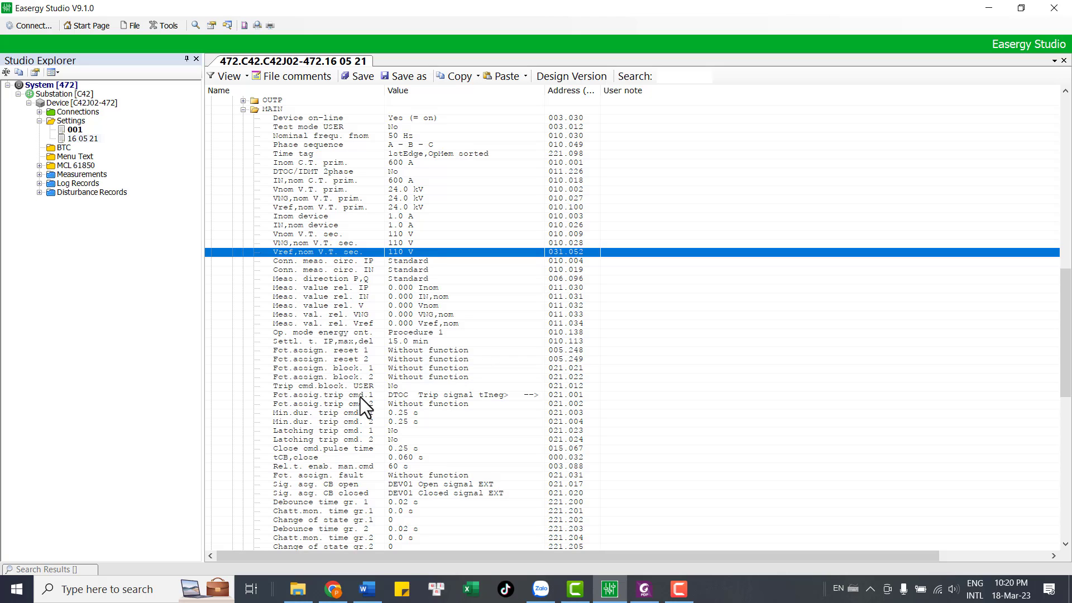
click(358, 396)
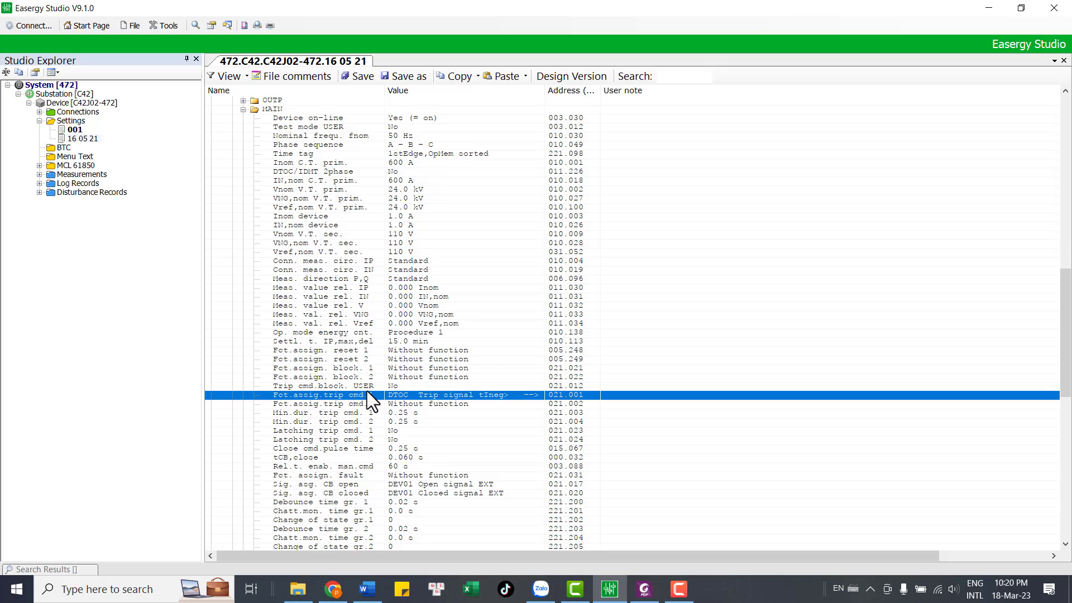
double_click(483, 395)
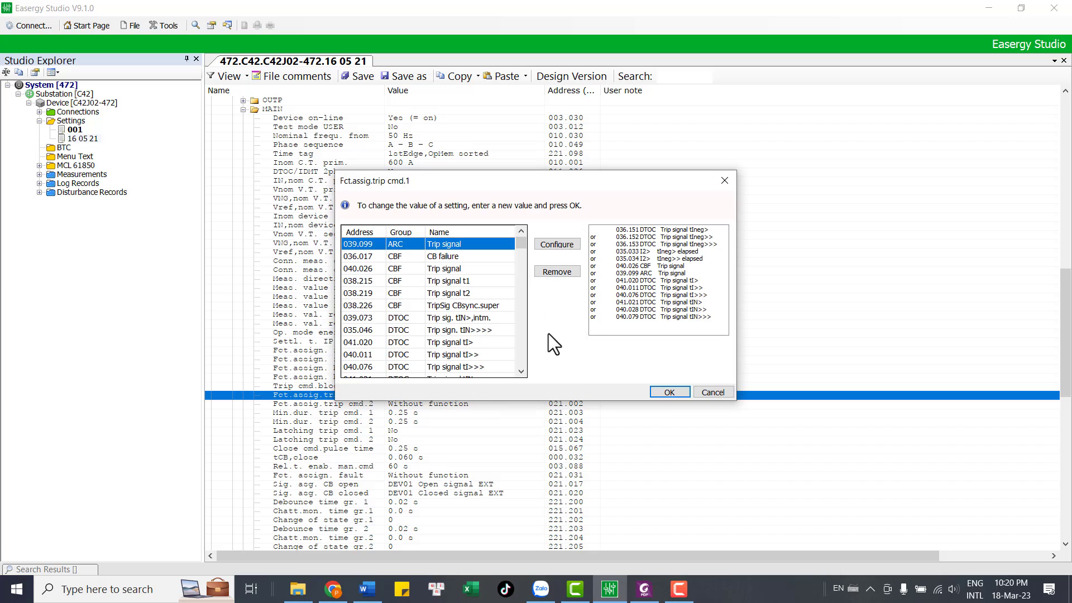
click(693, 230)
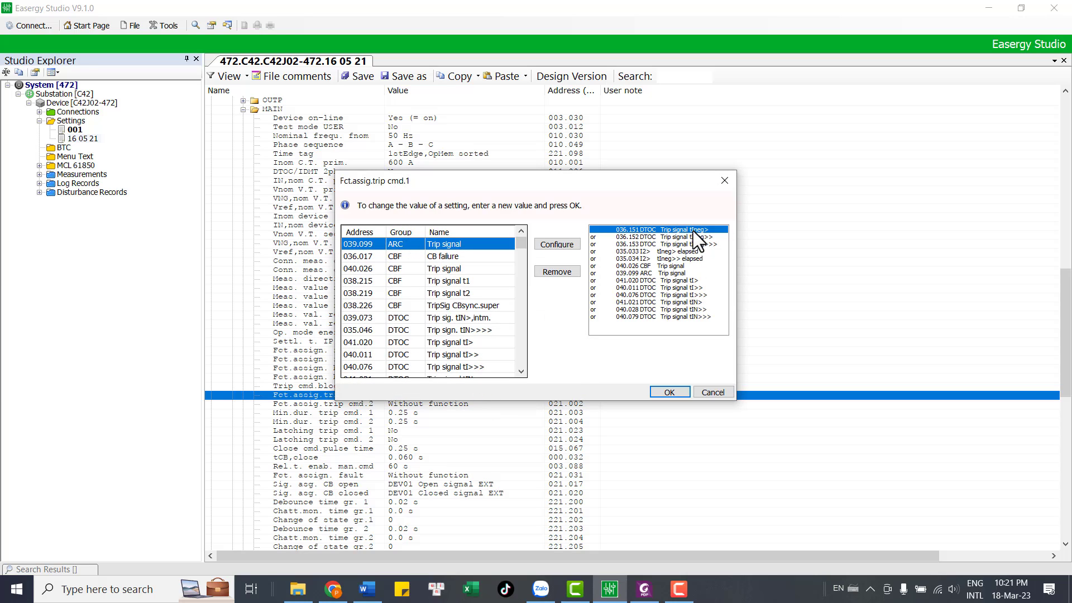
click(689, 305)
click(679, 279)
click(675, 267)
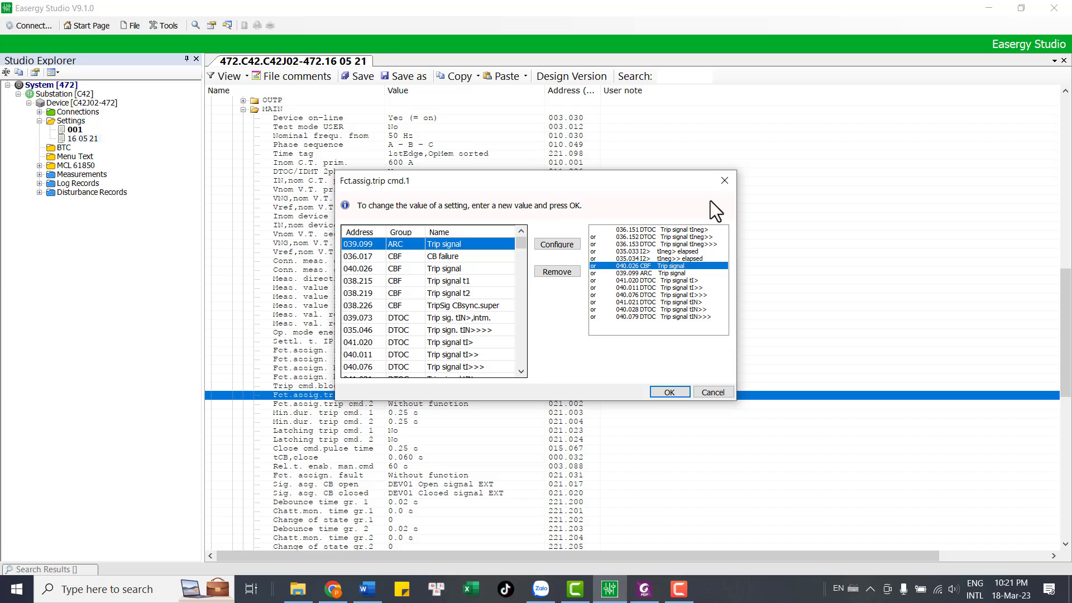
key(Return)
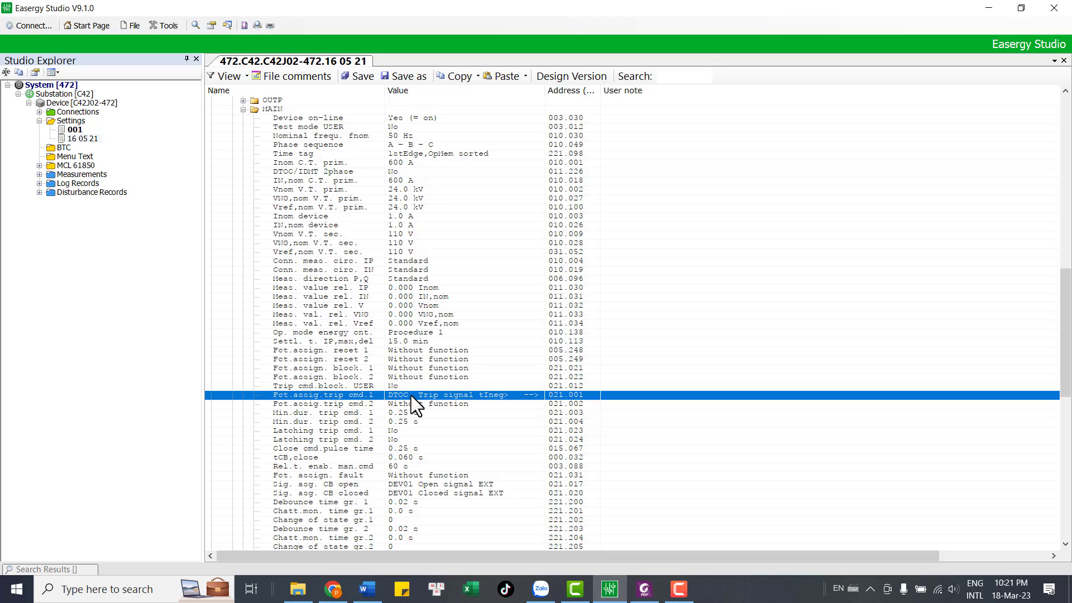
Examine the Sig. asg. CB open and Sig. asg. CB closed assignments in the global MAIN group.
scroll(441, 446, down, 5)
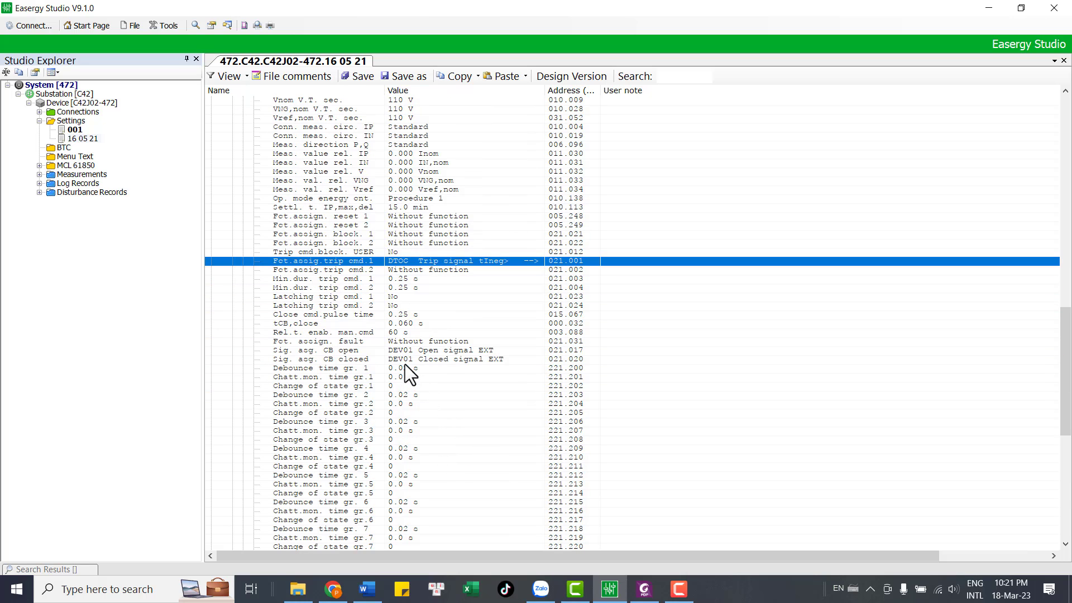
click(412, 352)
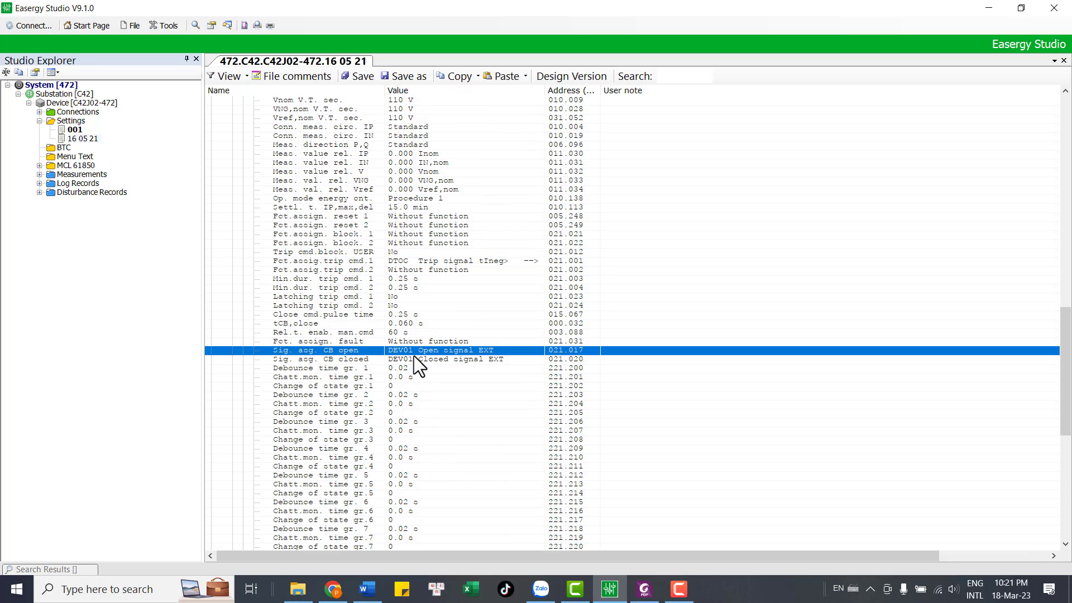
click(414, 357)
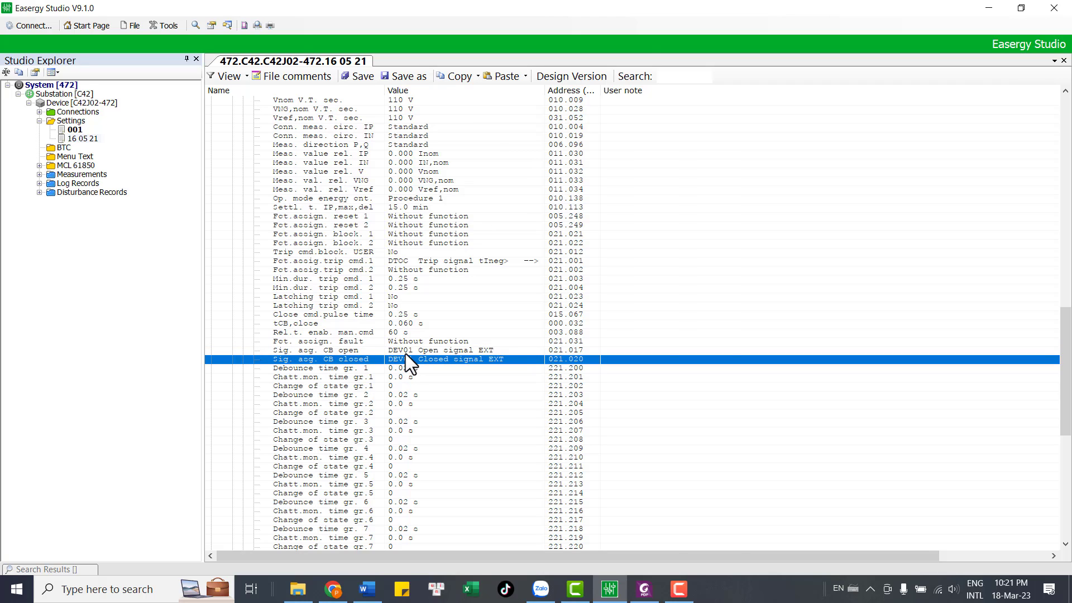
click(405, 351)
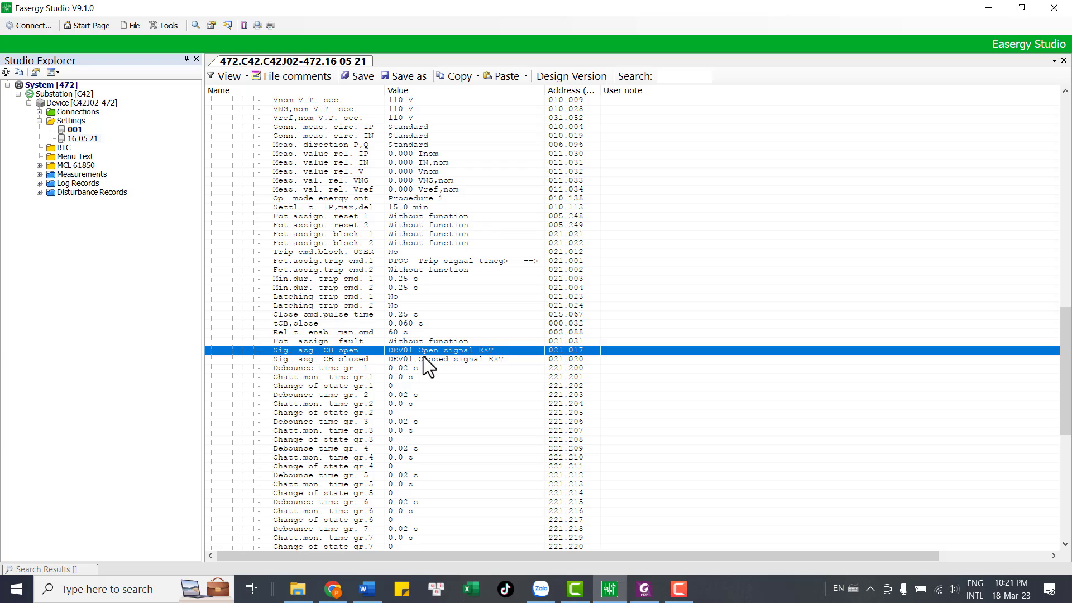
click(456, 361)
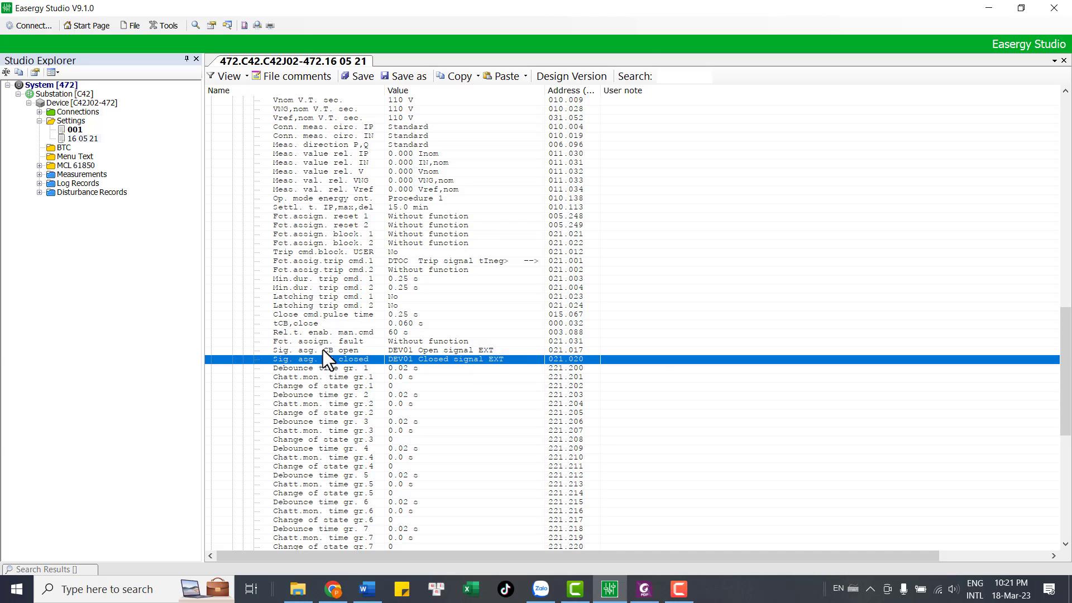
click(335, 351)
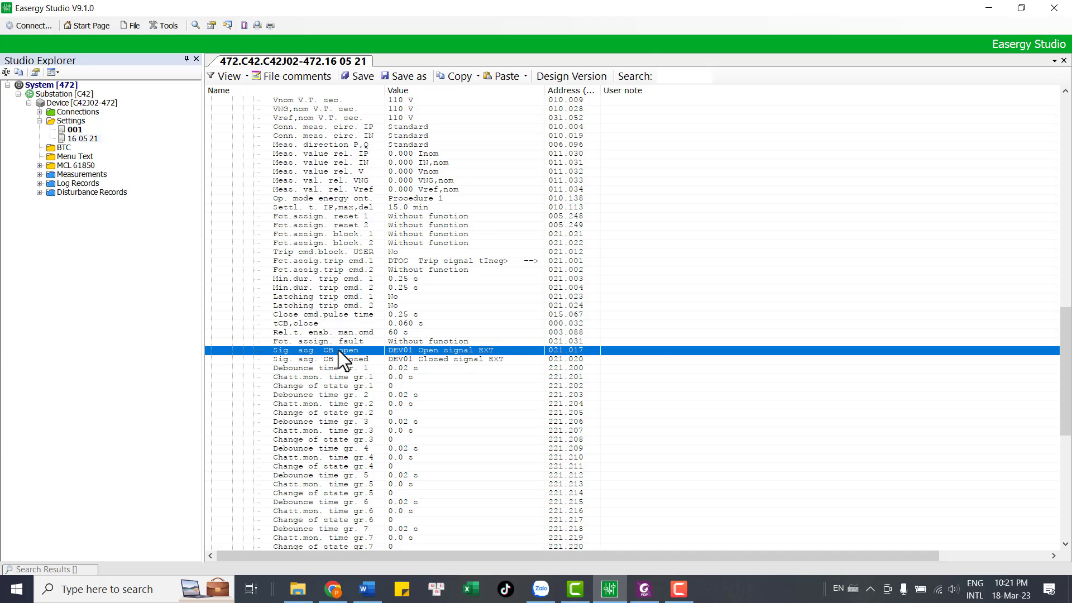
click(338, 359)
click(356, 354)
click(345, 360)
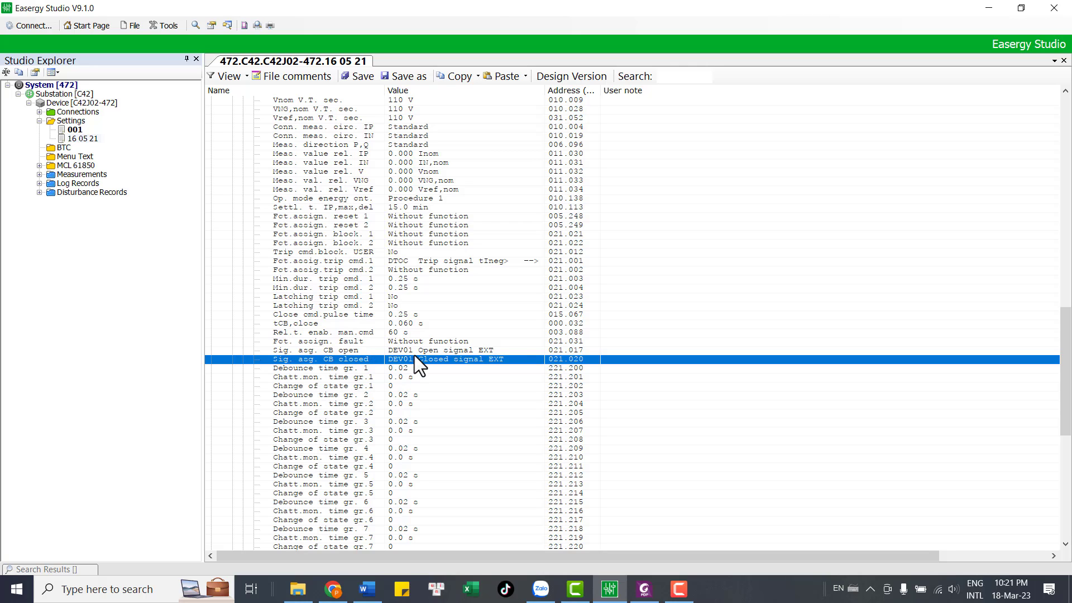
click(346, 352)
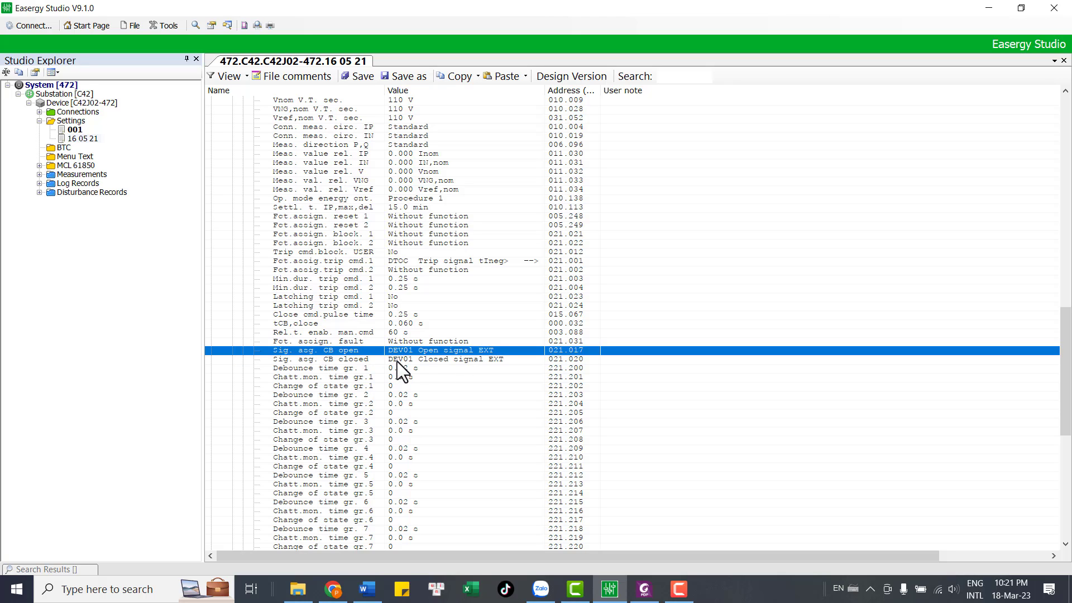
click(346, 360)
click(347, 351)
click(344, 357)
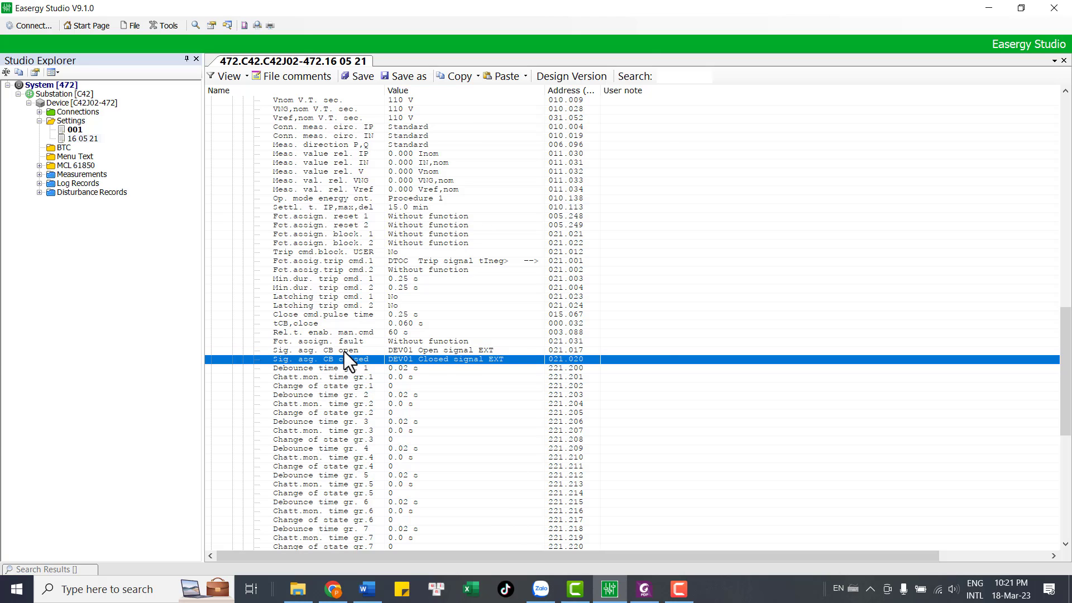
click(344, 351)
click(343, 359)
click(344, 350)
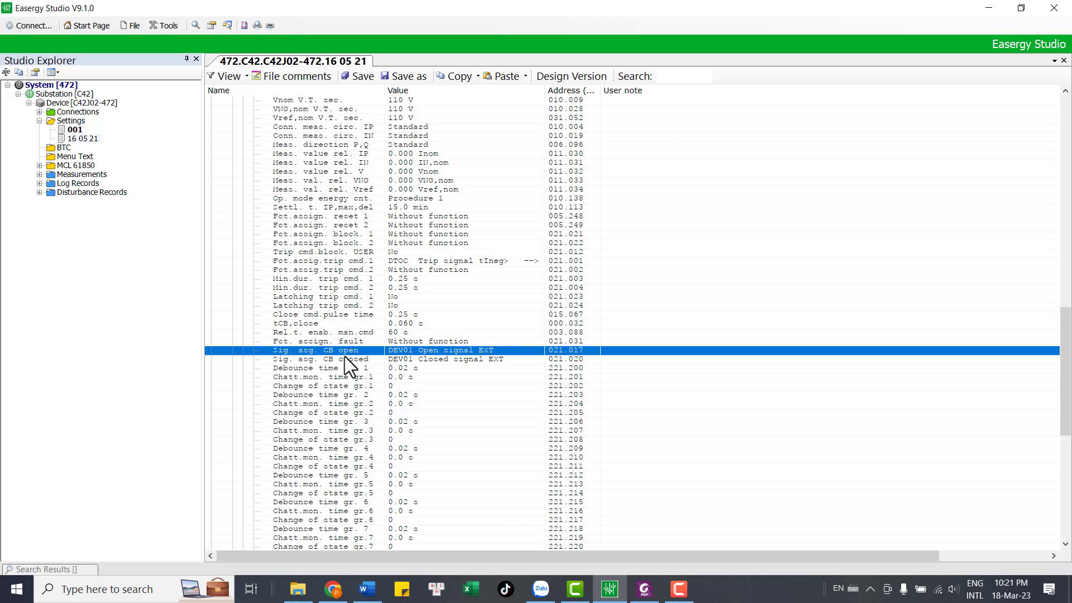
click(343, 357)
click(439, 352)
Expand the INP configuration group and compare the function assignments of inputs U 903 and U 904.
drag(1064, 335, 1070, 119)
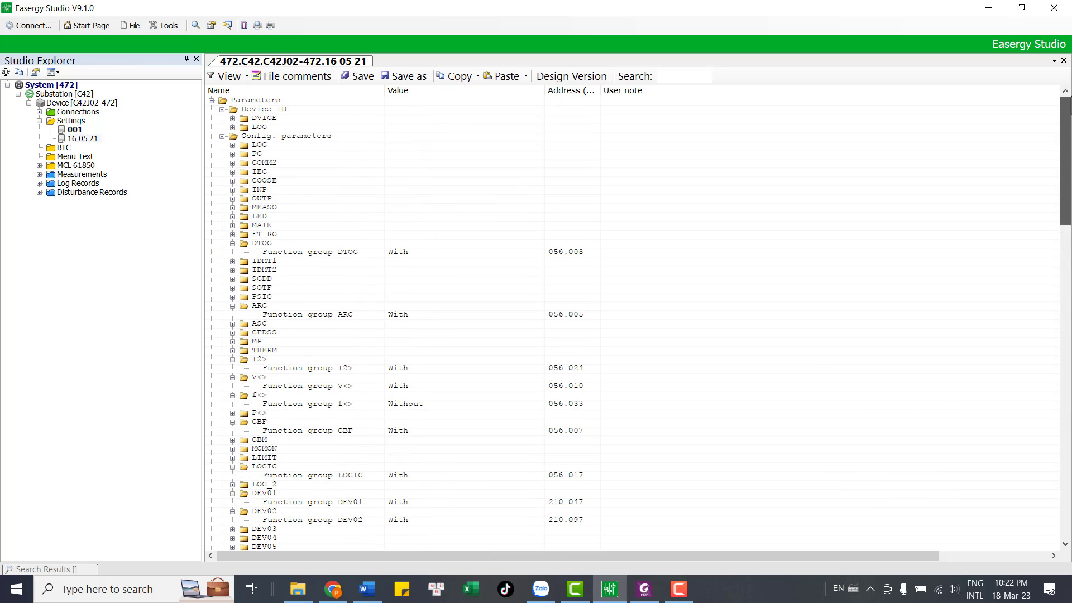
click(232, 189)
click(236, 190)
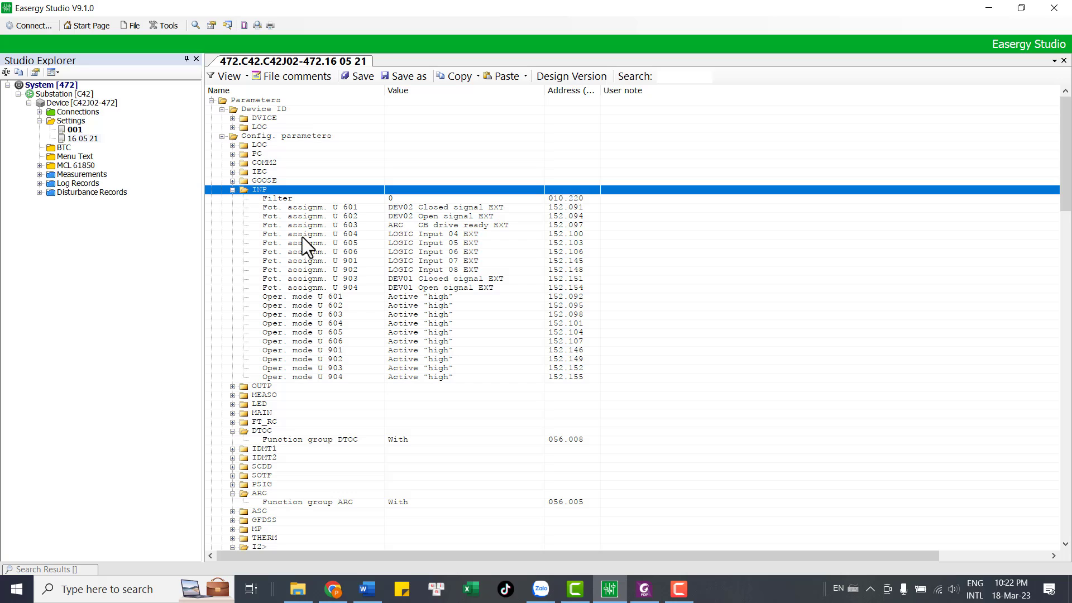
click(419, 281)
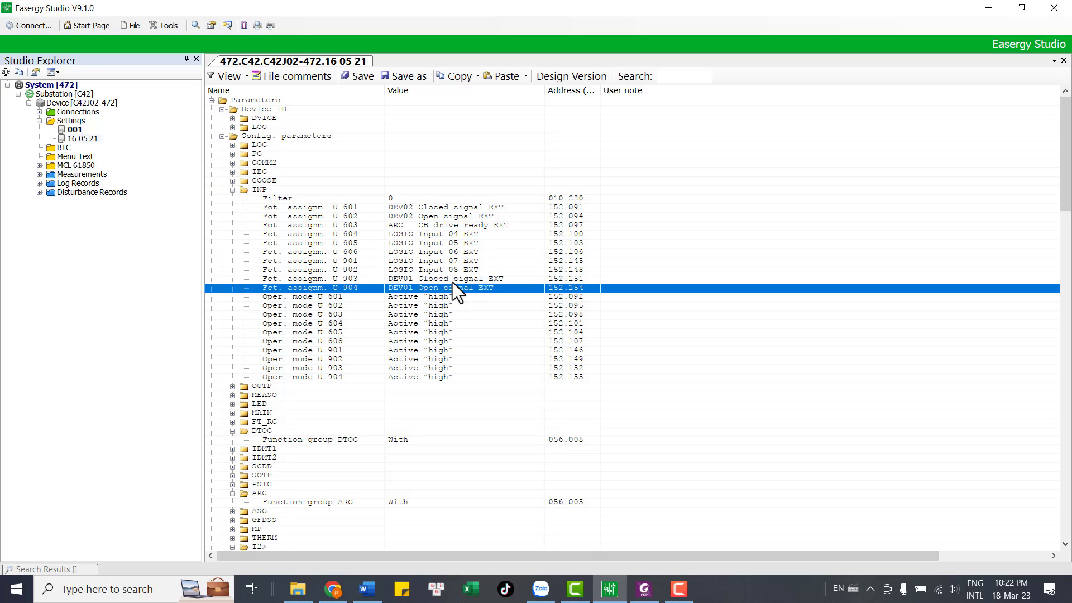
click(350, 289)
click(350, 280)
click(349, 289)
click(348, 278)
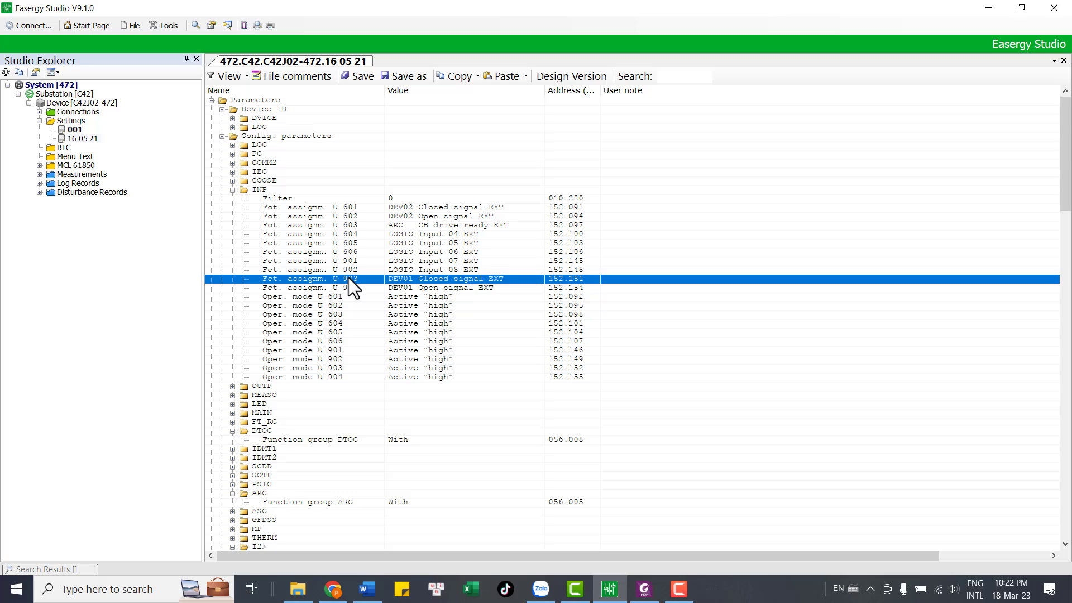
click(351, 288)
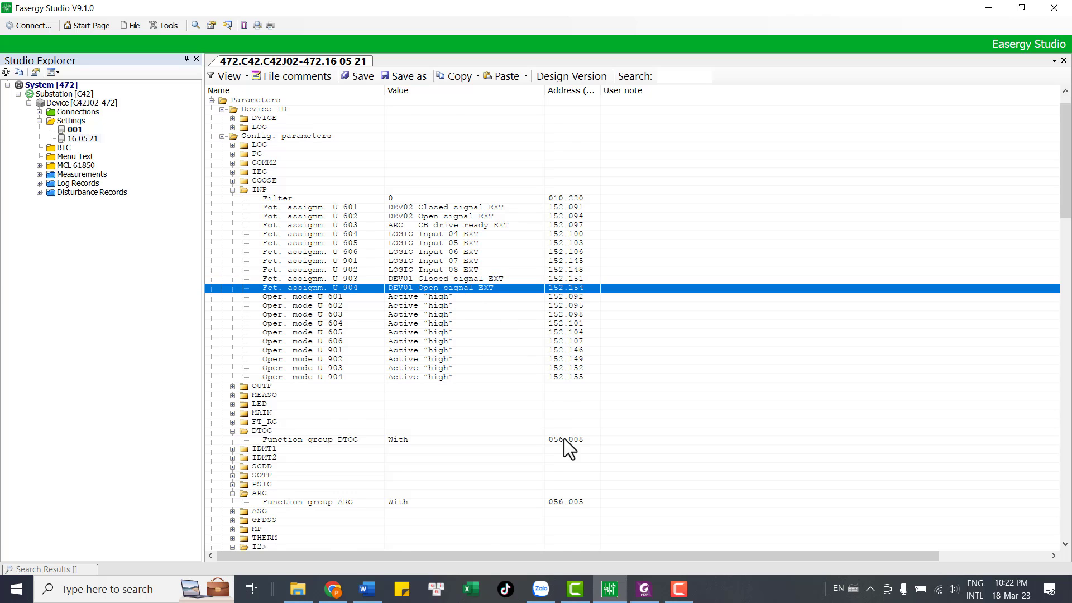
Return to the global MAIN group, recheck the Sig. asg. CB closed assignment and look through the group's remaining settings.
scroll(566, 439, down, 6)
scroll(569, 440, down, 19)
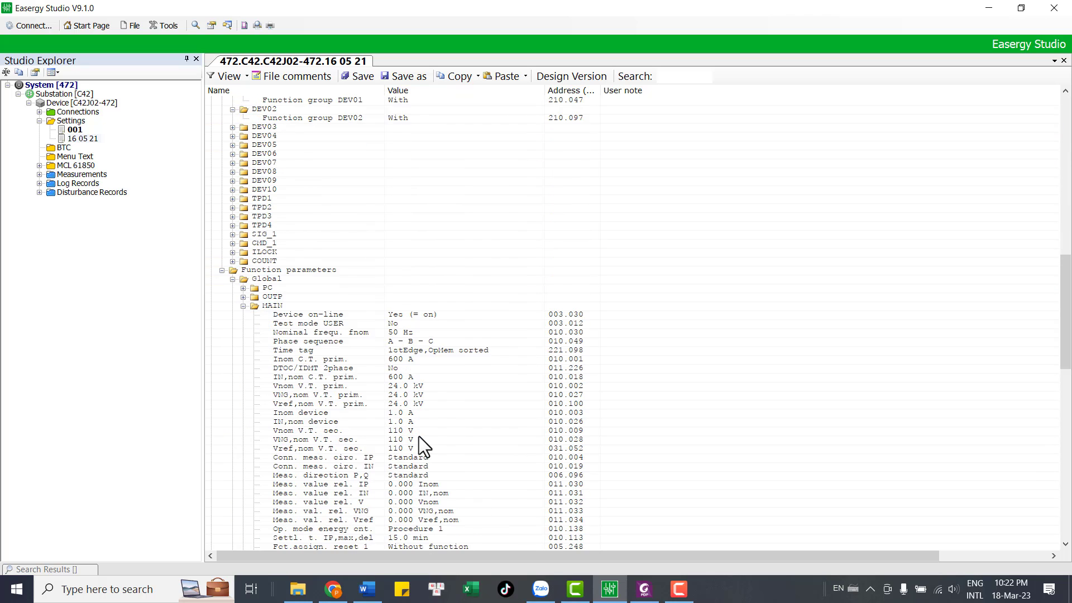
scroll(421, 493, down, 6)
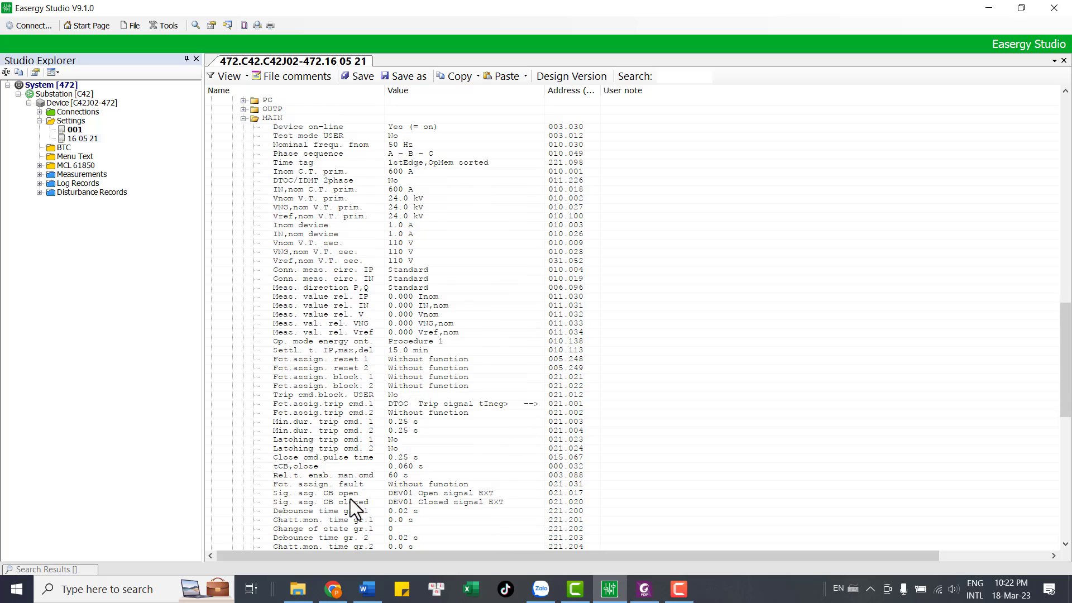
mouse_move(356, 454)
mouse_down()
mouse_move(344, 438)
mouse_move(345, 449)
mouse_up()
scroll(454, 418, down, 12)
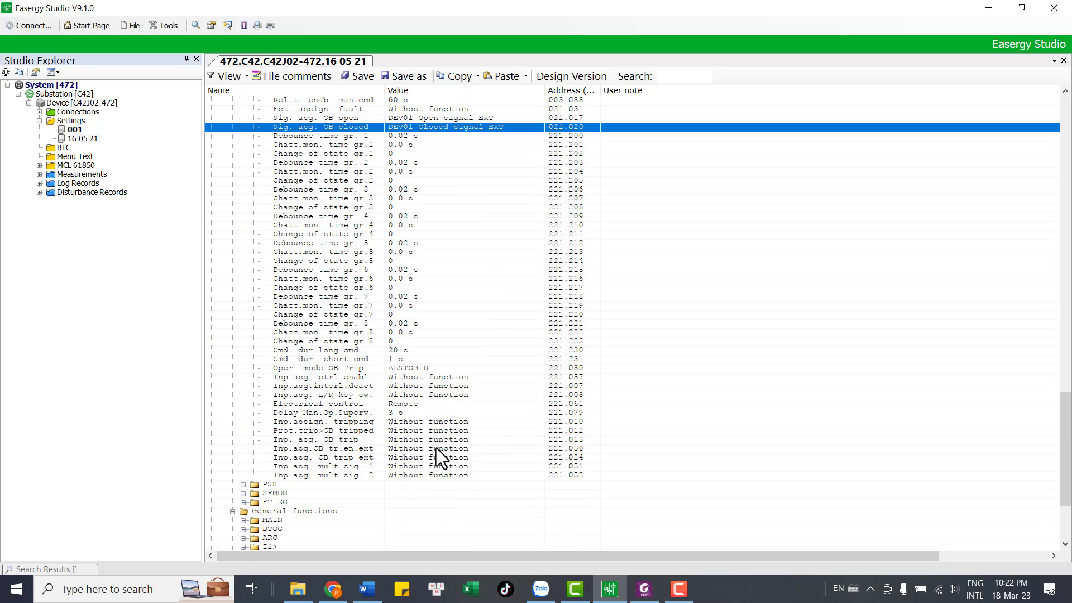
scroll(425, 457, down, 4)
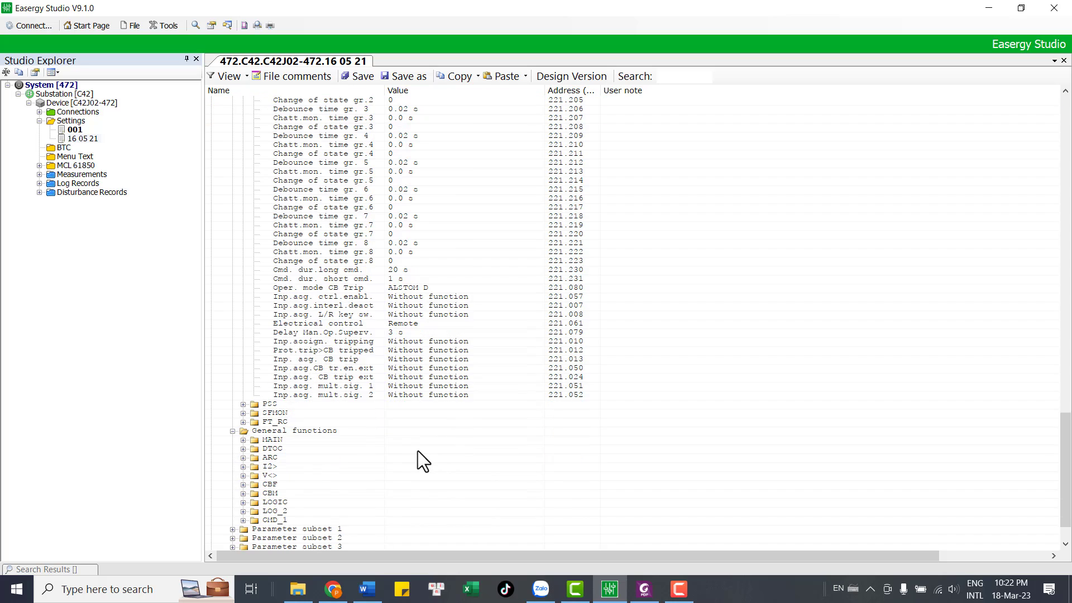
Collapse the MAIN group under the Global function parameters.
scroll(404, 437, up, 14)
scroll(290, 331, up, 7)
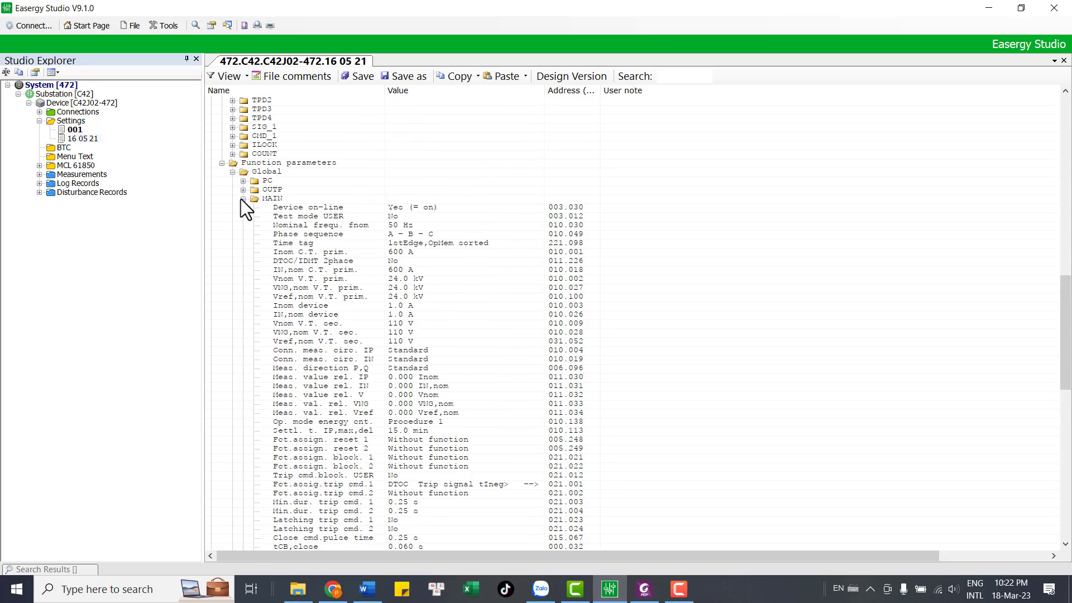
click(242, 200)
click(242, 200)
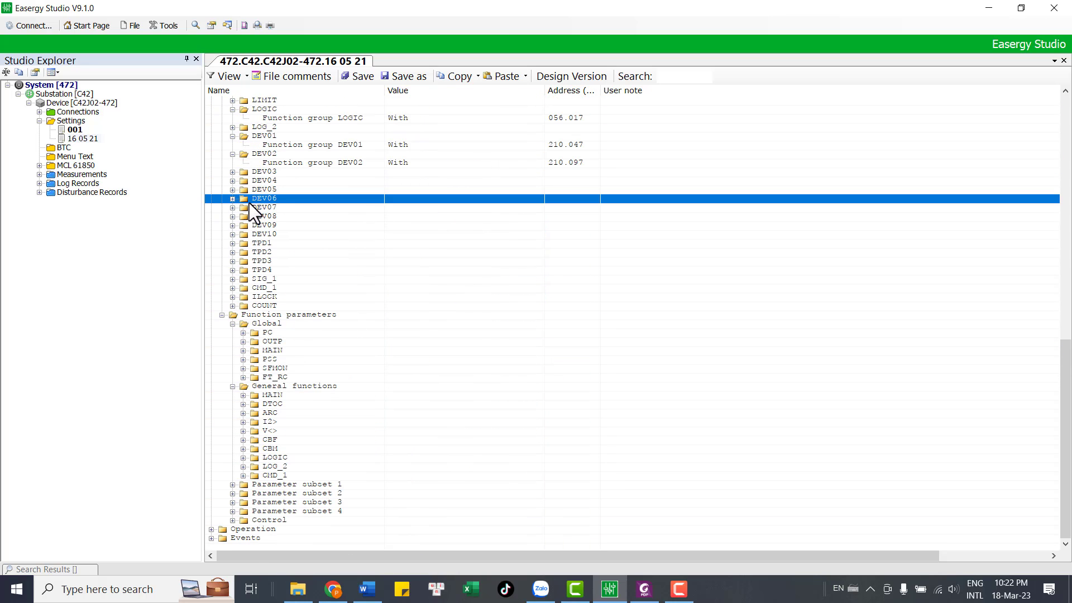
Expand the global FT_RC group and examine the signals in its Fct. assig. trigger, especially LOGIC Output 03 and Output 16.
click(243, 377)
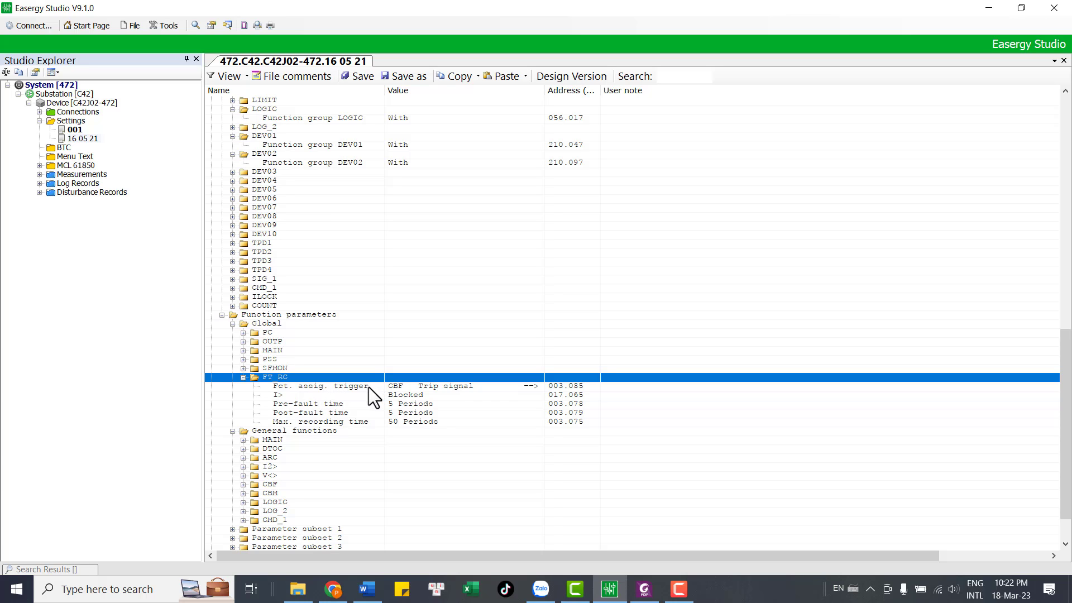
double_click(455, 387)
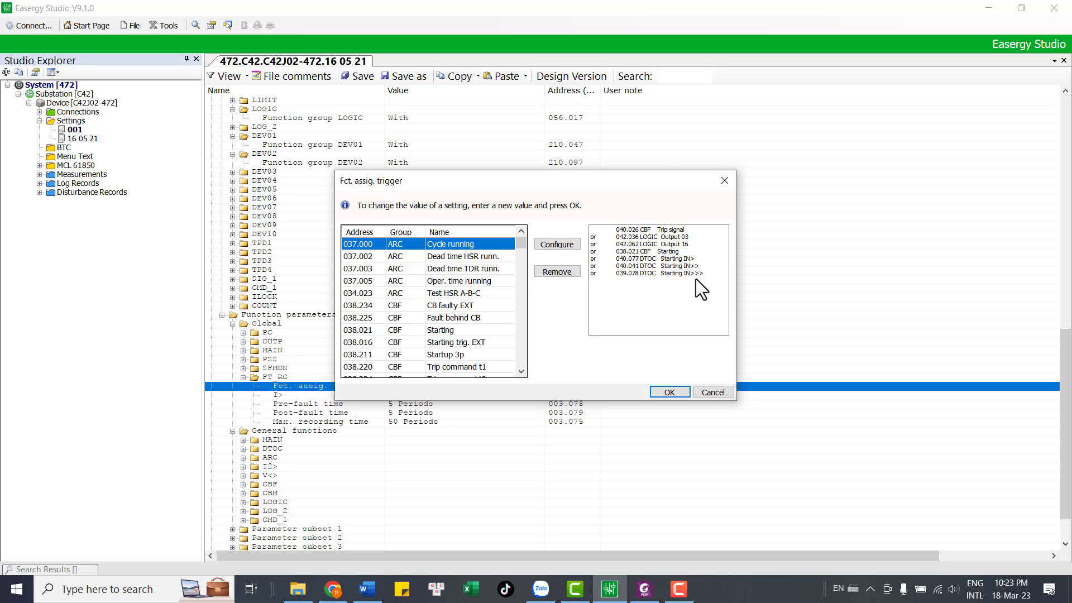
click(672, 244)
click(670, 237)
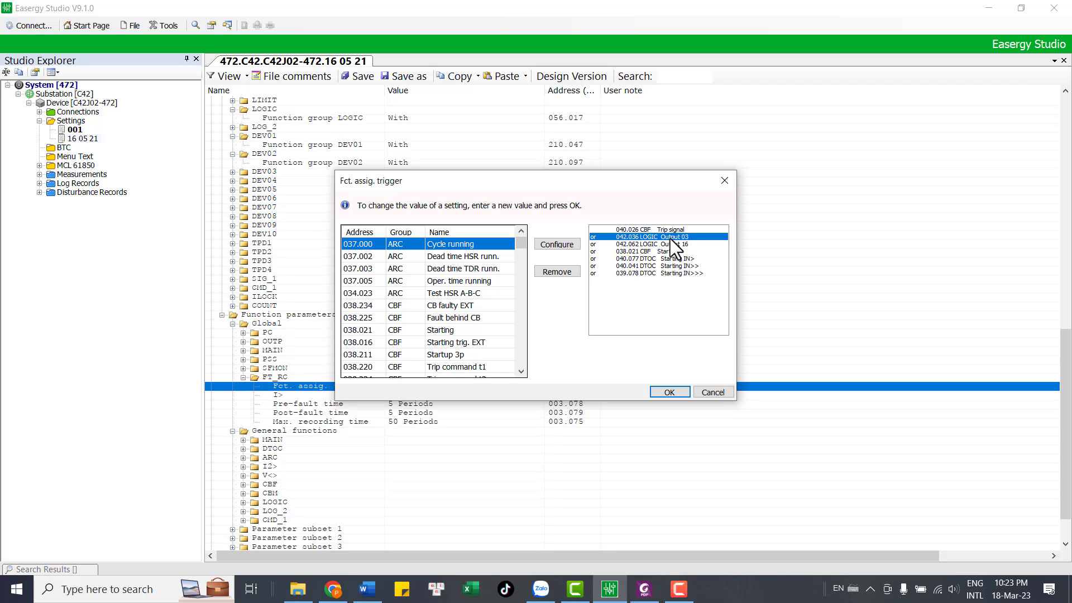
click(669, 245)
click(671, 236)
click(671, 243)
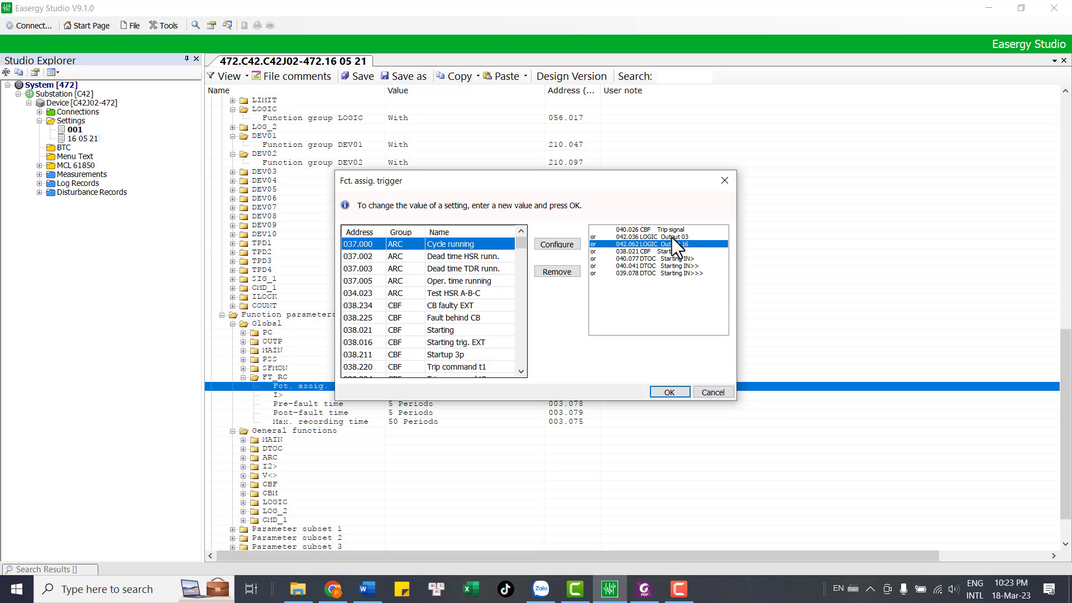
click(672, 237)
click(670, 245)
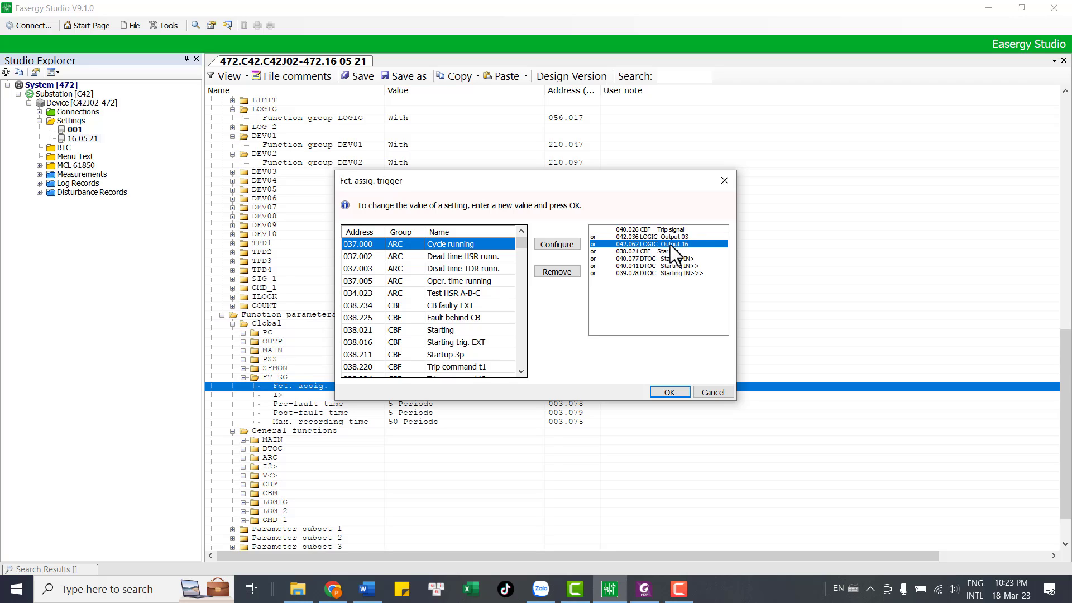
click(724, 181)
Expand LOGIC under General functions and examine the function assignment of output 3.
scroll(510, 368, down, 2)
scroll(335, 347, up, 7)
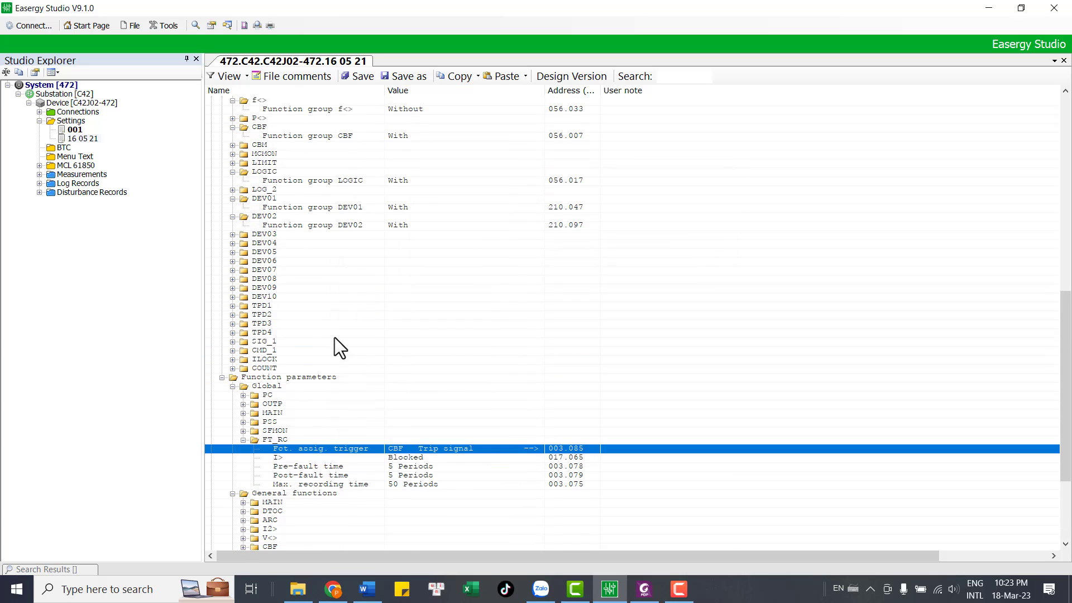
scroll(297, 441, down, 1)
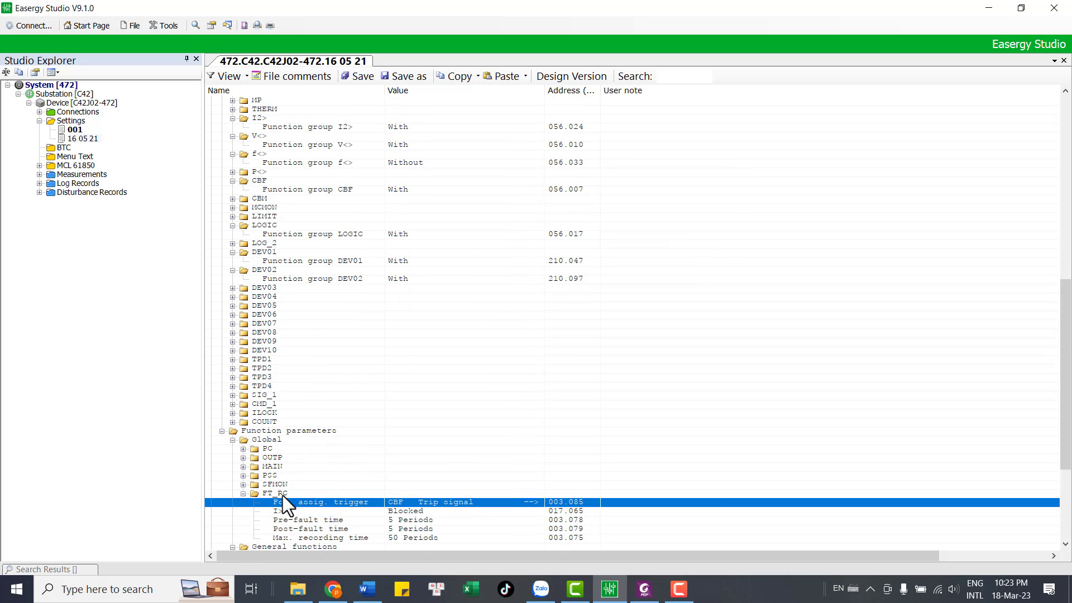
scroll(291, 486, down, 3)
scroll(298, 480, down, 1)
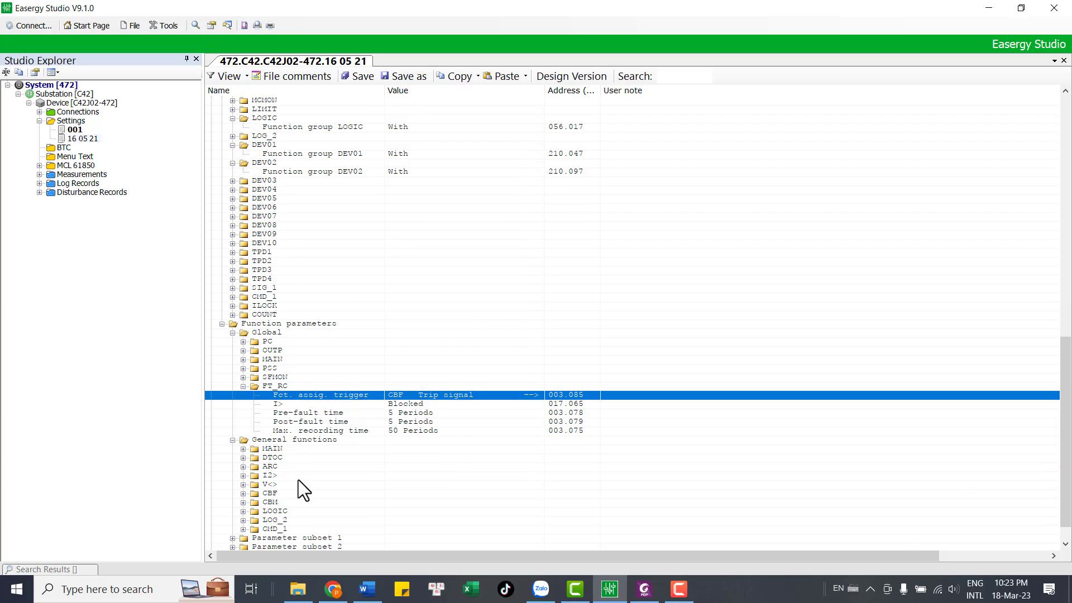
scroll(298, 480, down, 1)
click(242, 485)
scroll(562, 433, down, 14)
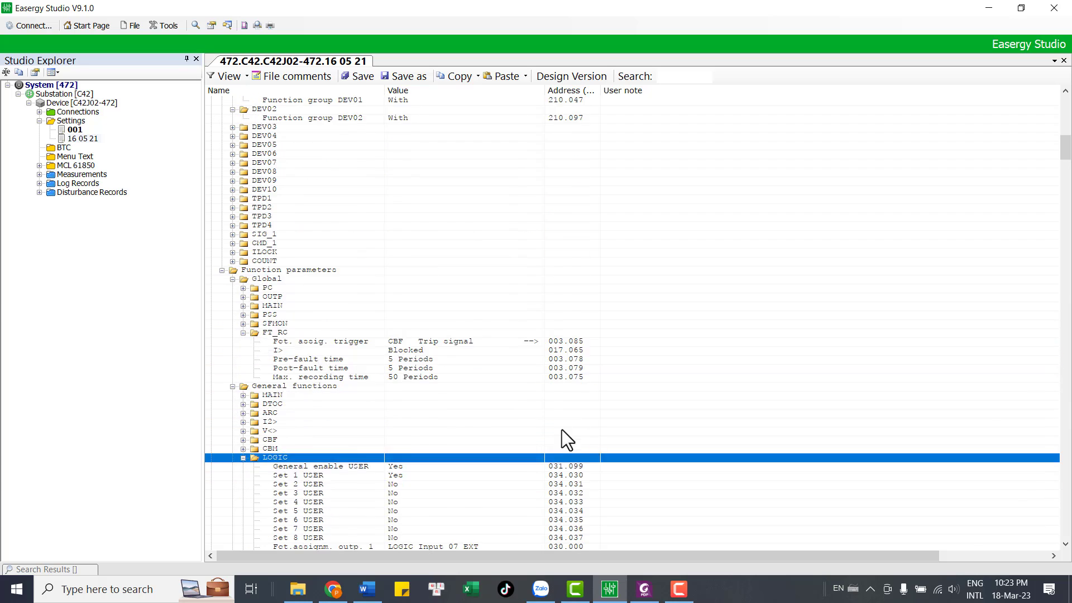
scroll(467, 457, down, 5)
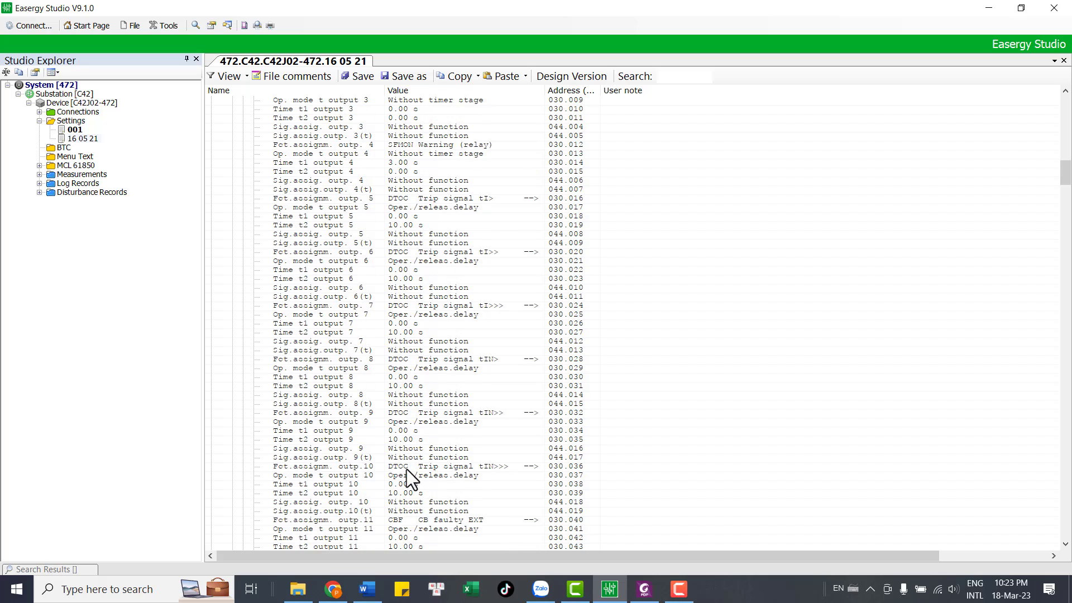
scroll(393, 270, up, 2)
click(393, 271)
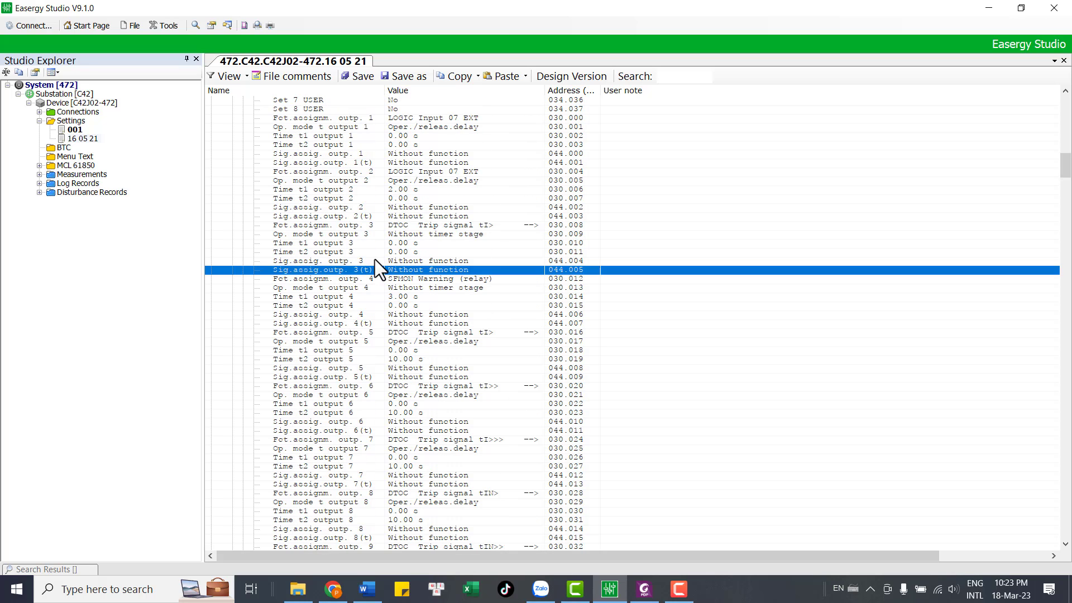
click(434, 227)
double_click(417, 230)
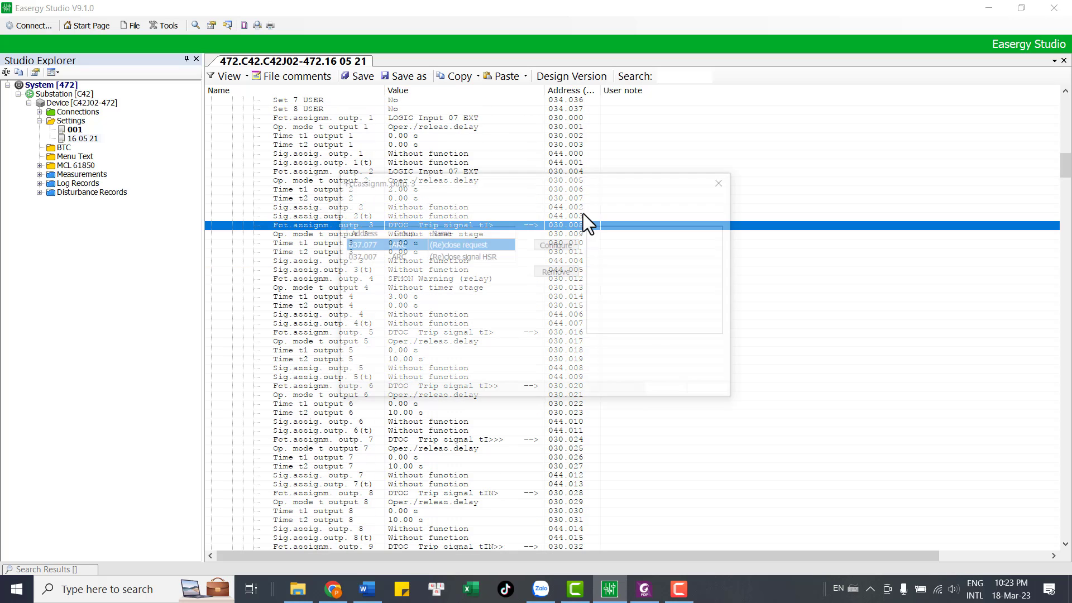
click(724, 180)
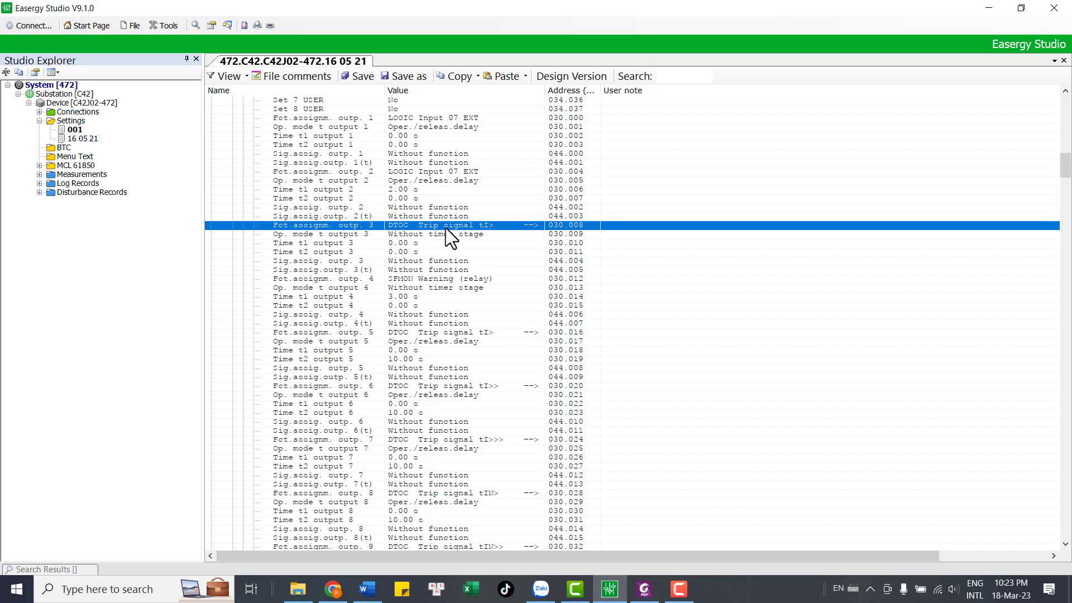
Examine the signals in the function assignment of LOGIC output 16.
scroll(437, 454, down, 11)
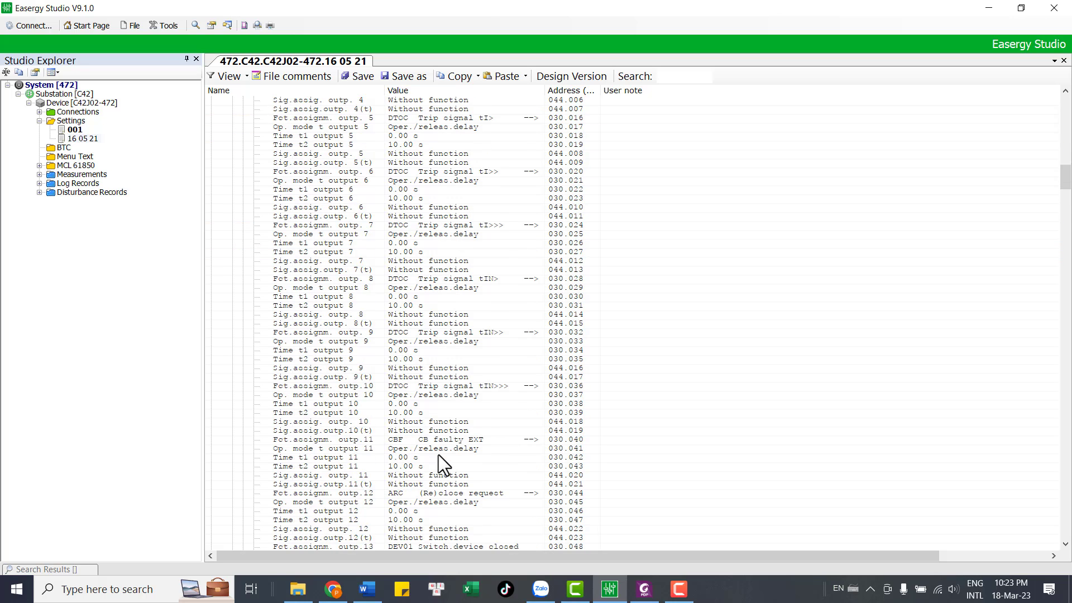
scroll(437, 455, down, 6)
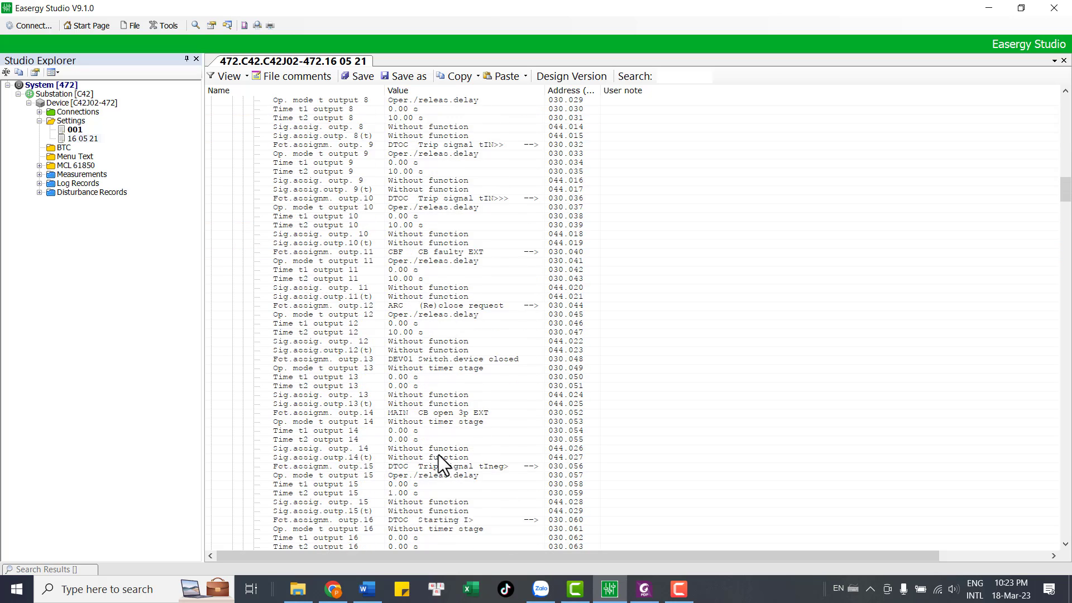
click(431, 475)
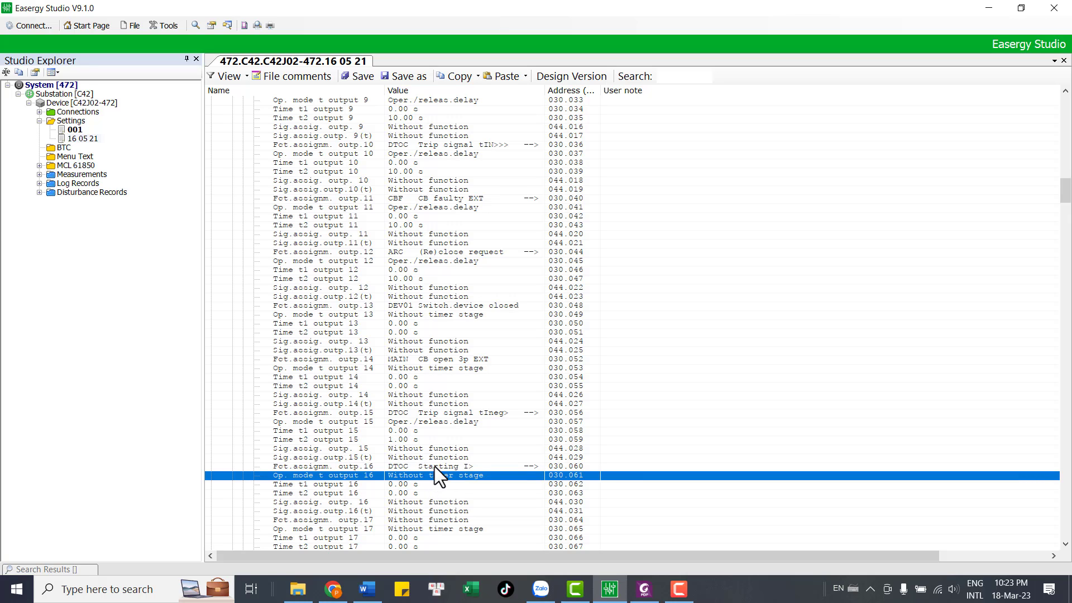
click(435, 467)
double_click(435, 467)
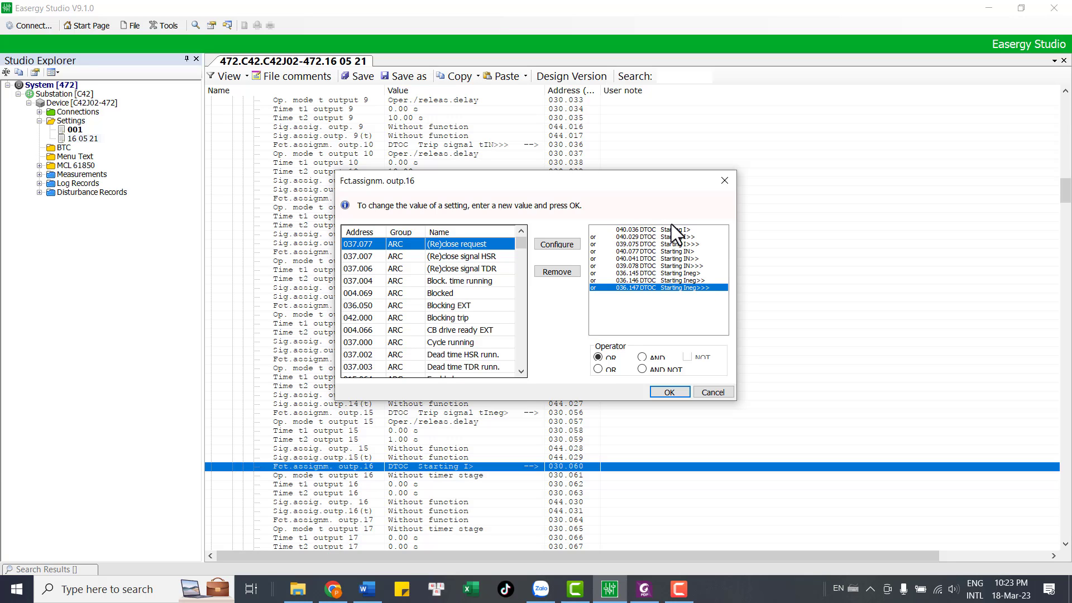
click(724, 180)
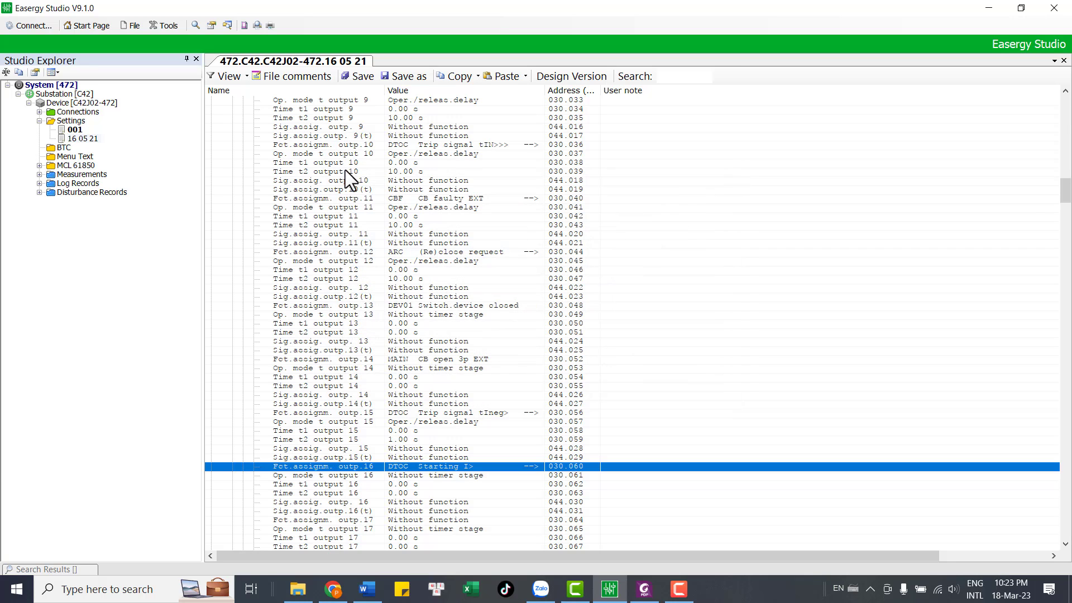
click(232, 81)
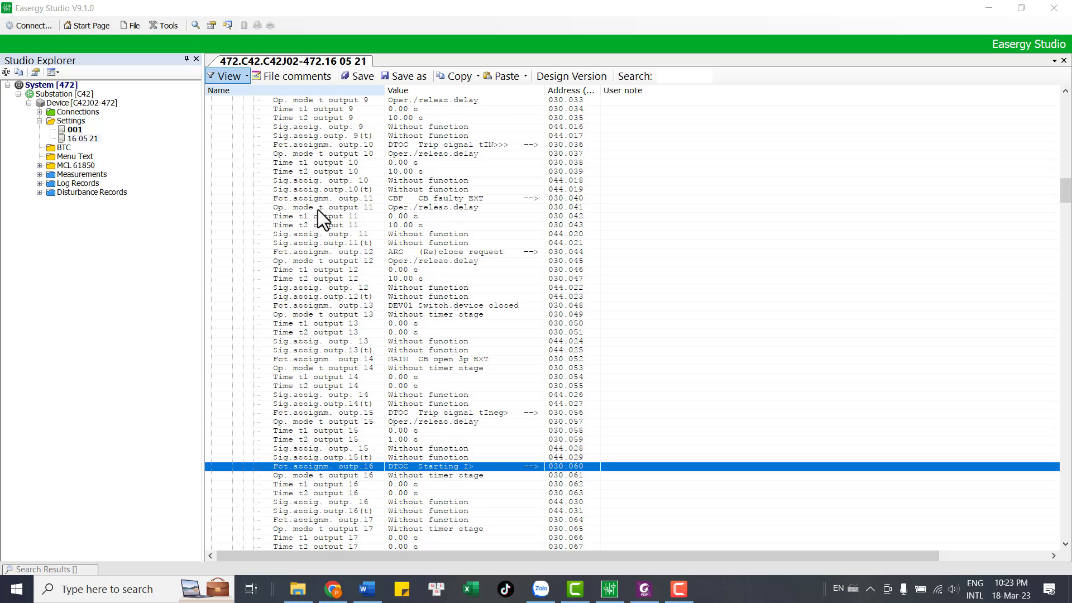
Return to the global FT_RC group and check its I> setting.
scroll(434, 303, up, 20)
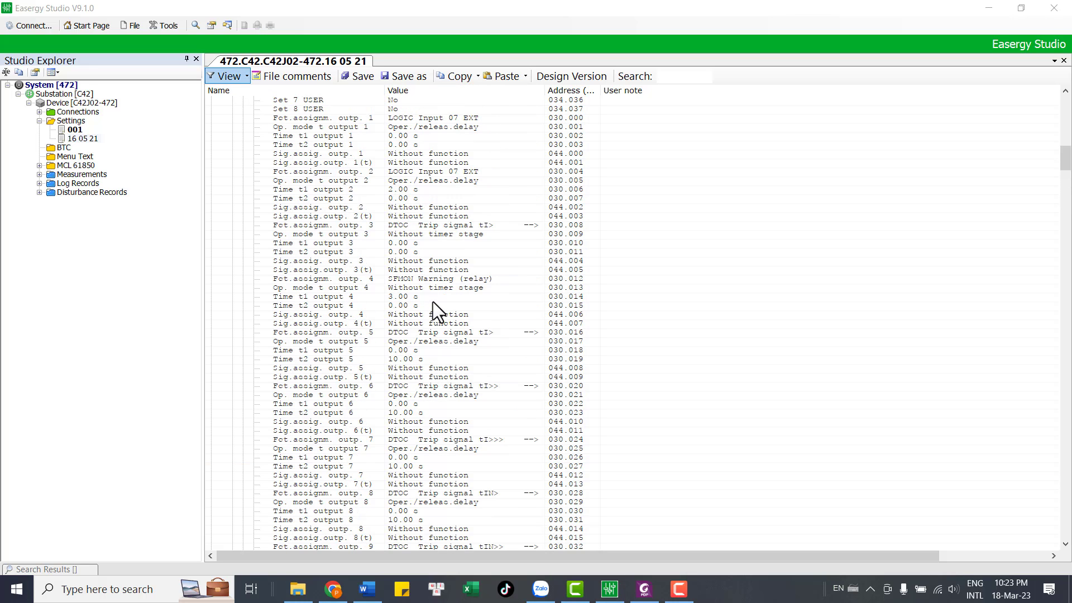
scroll(411, 286, up, 13)
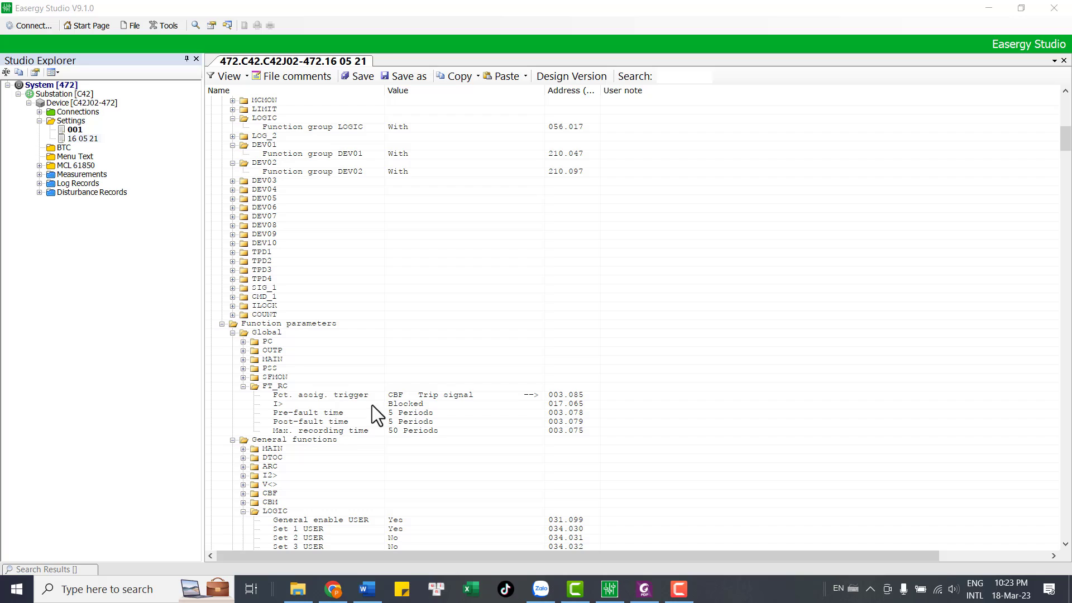
click(393, 413)
click(402, 397)
click(399, 404)
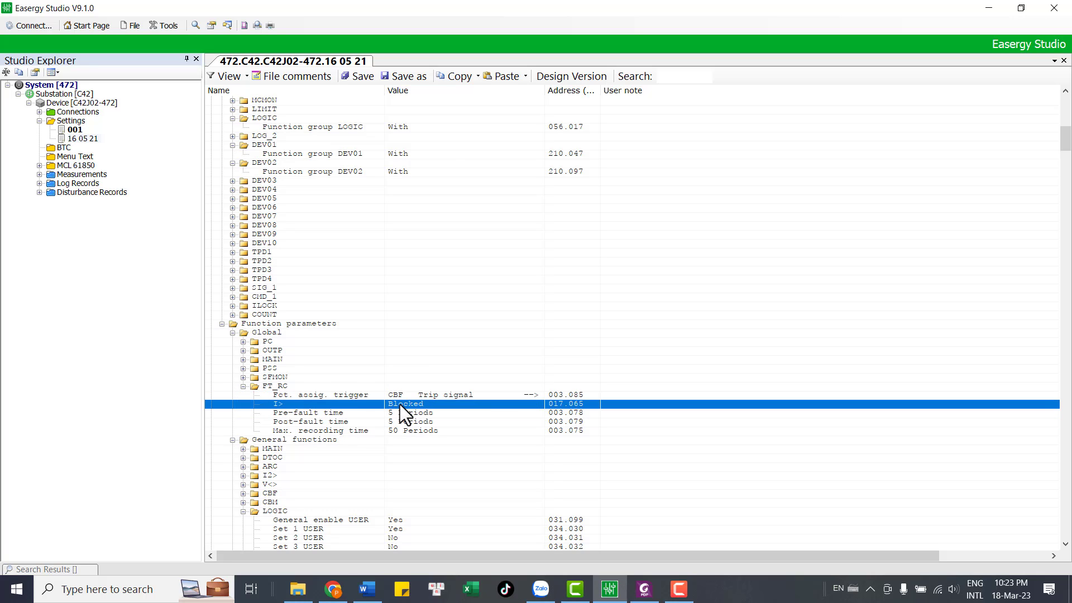
Compare the pre-fault, post-fault and maximum recording times in the FT_RC group.
click(397, 423)
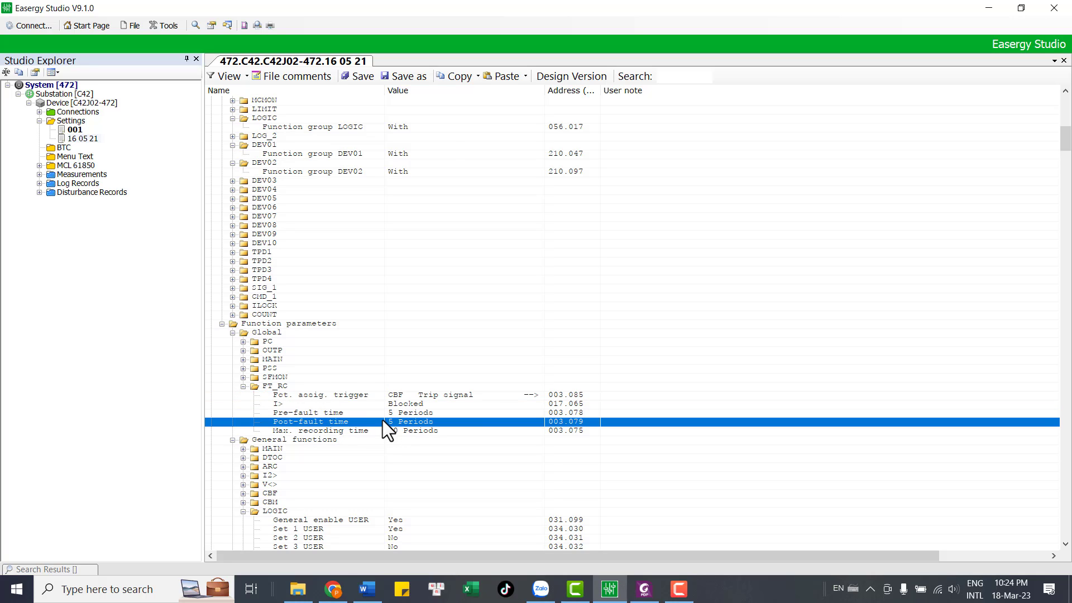
click(398, 413)
click(411, 422)
click(414, 413)
click(412, 422)
click(298, 431)
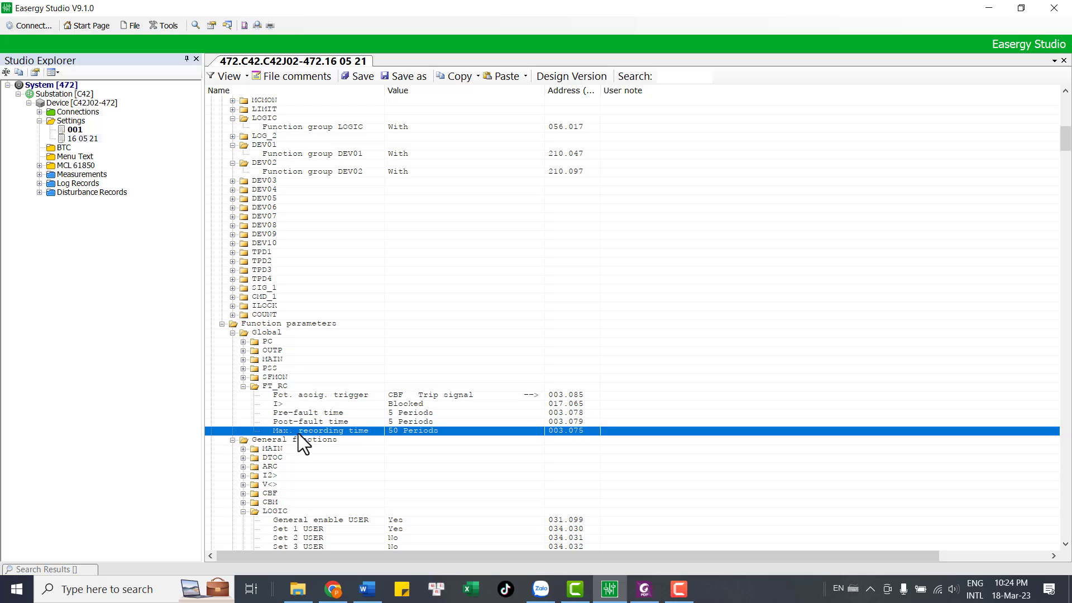
click(409, 425)
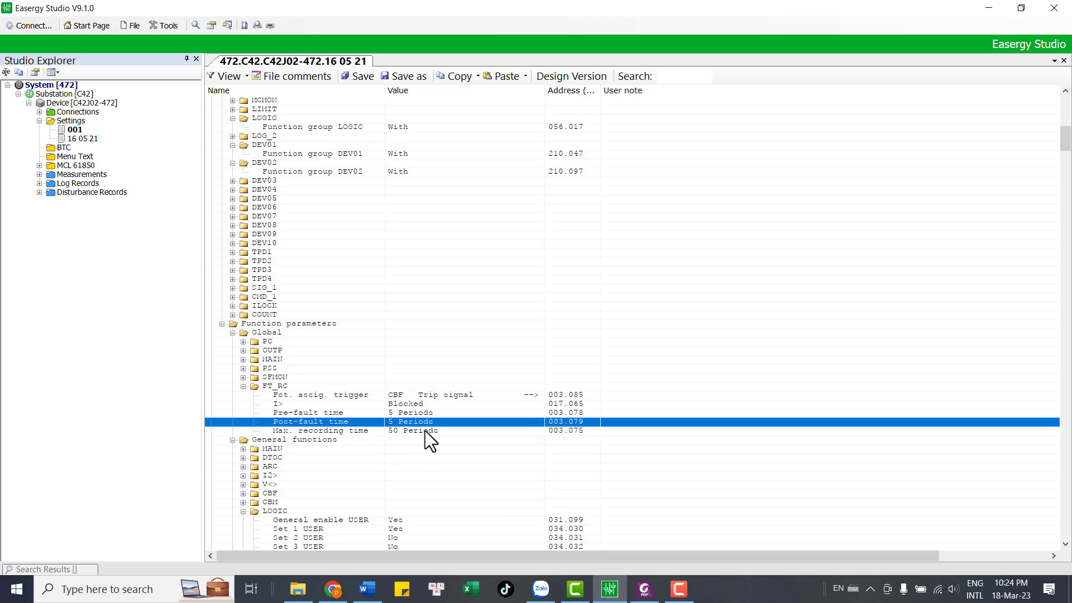
click(424, 430)
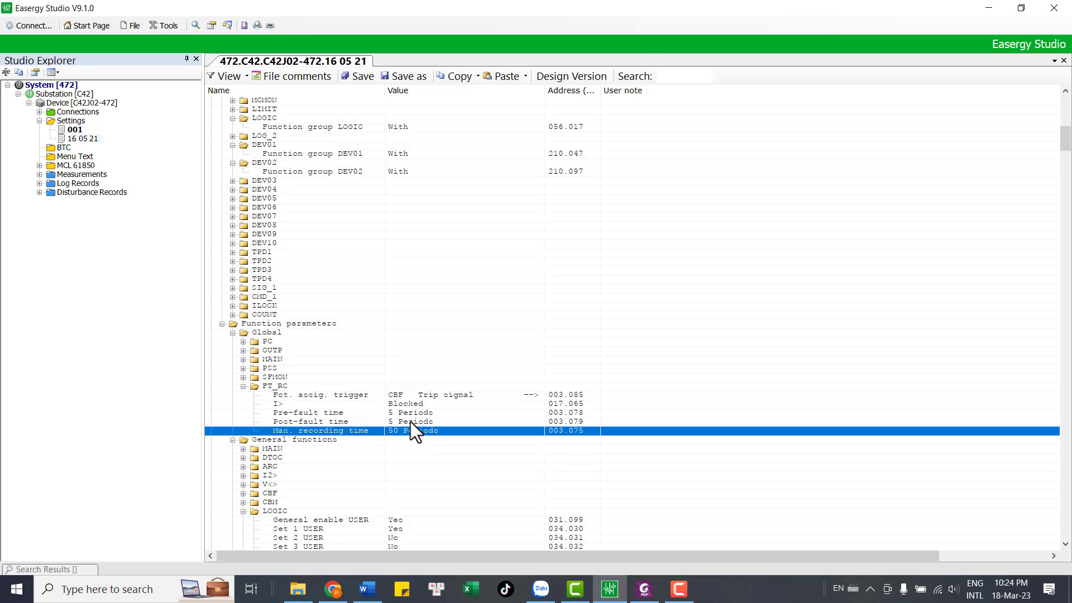
click(404, 414)
click(403, 420)
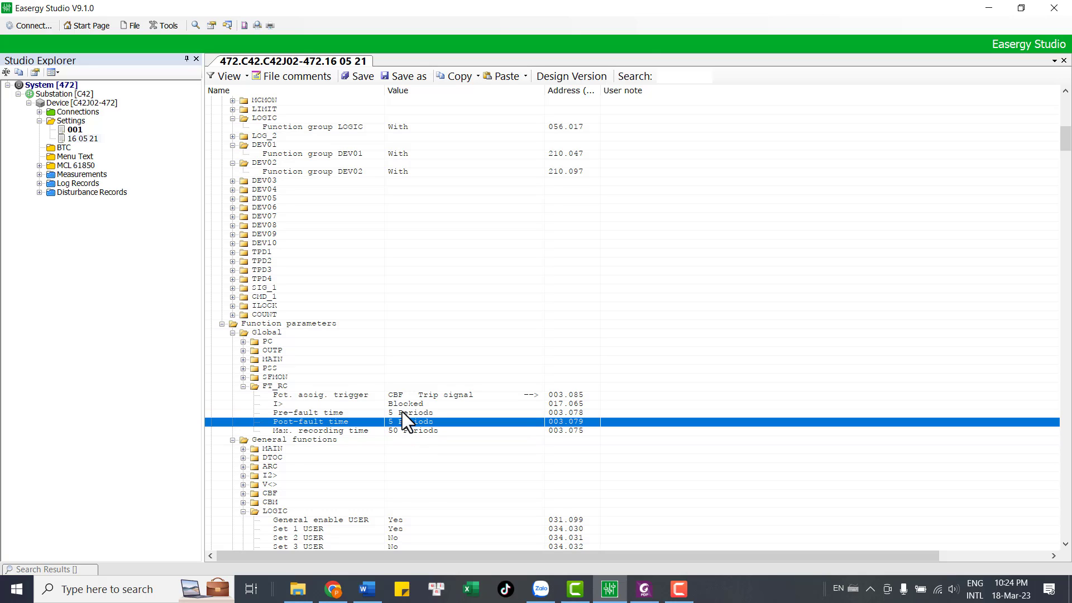
key(Up)
key(Down)
key(Up)
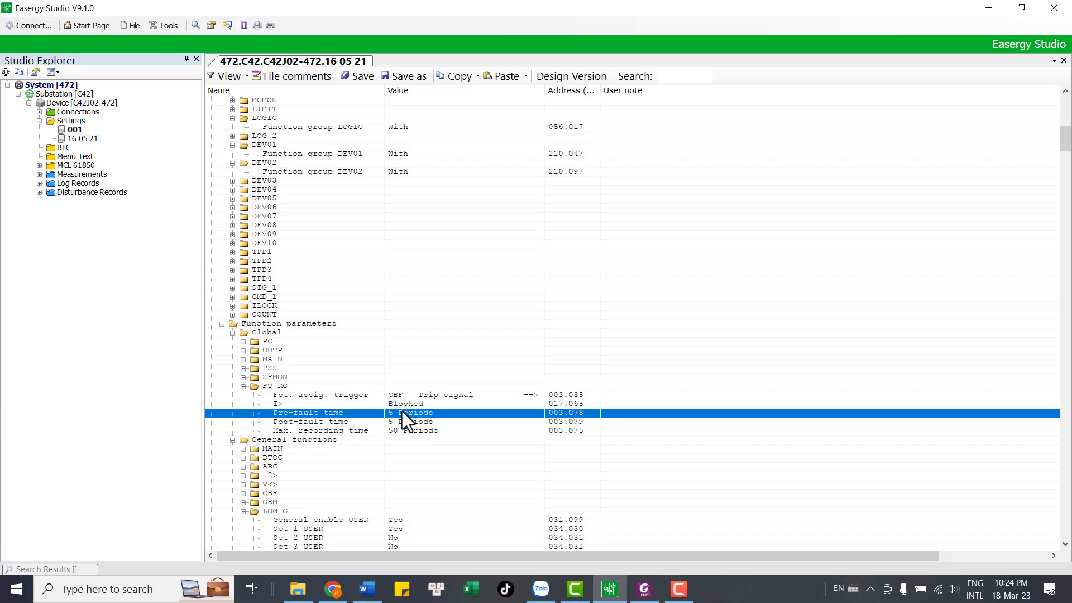
Collapse the FT_RC and INP groups and the Function parameters, Config. parameters and Device ID branches.
click(242, 386)
click(224, 323)
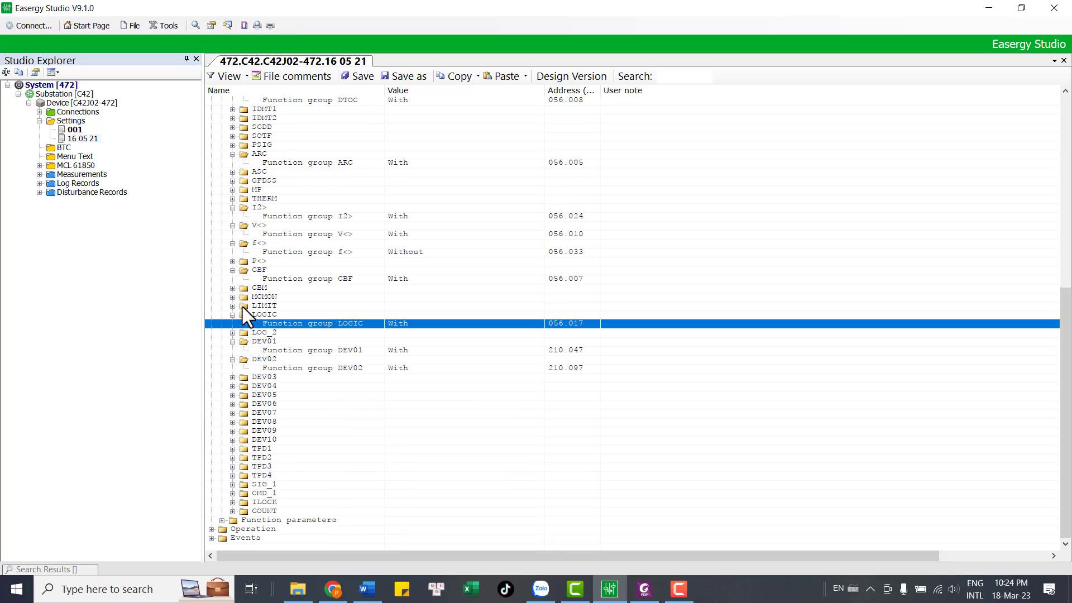
scroll(243, 304, up, 13)
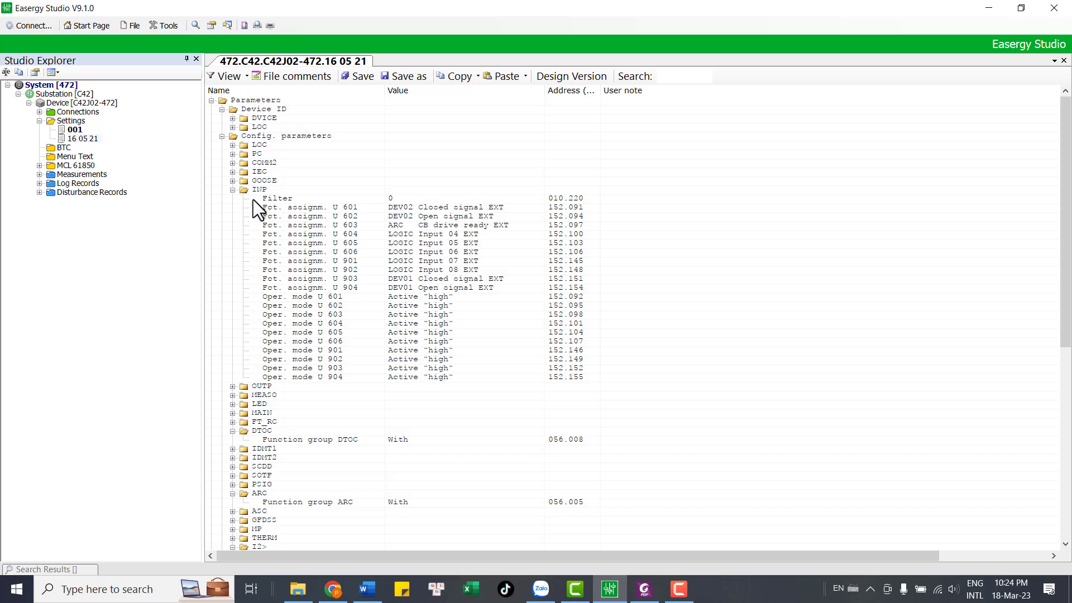
click(232, 190)
click(222, 136)
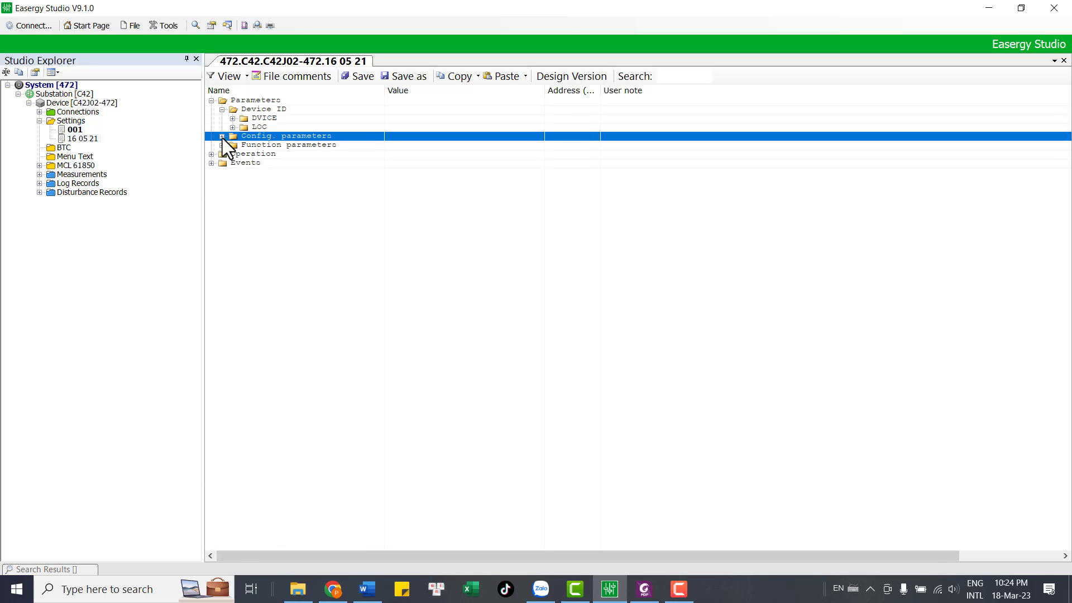
click(223, 110)
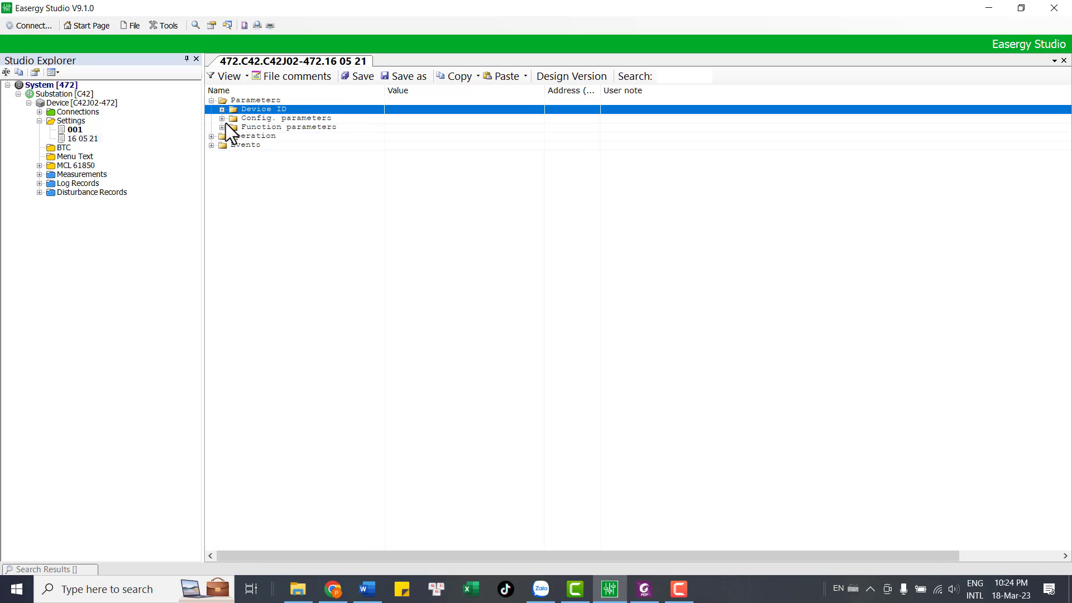
Reopen the Function parameters branch and collapse its LOGIC group and the whole General functions folder.
click(223, 125)
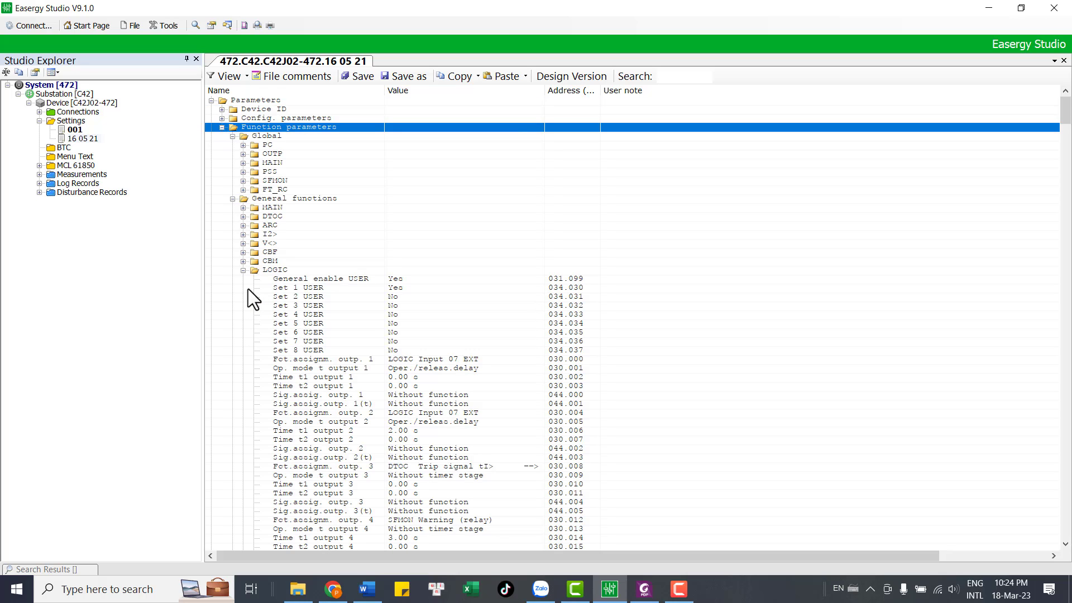
click(244, 270)
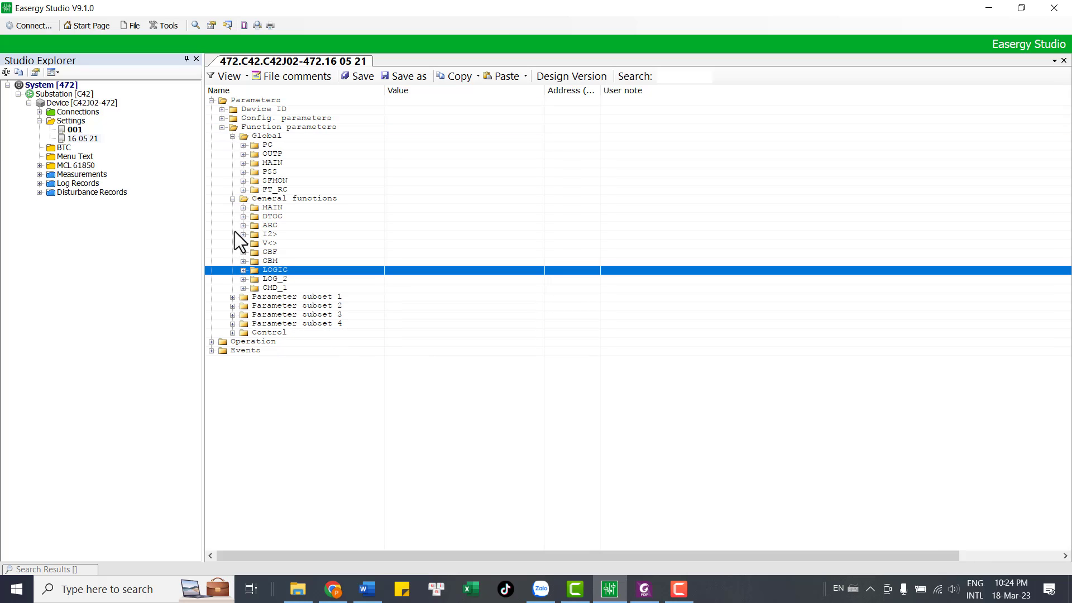
click(233, 199)
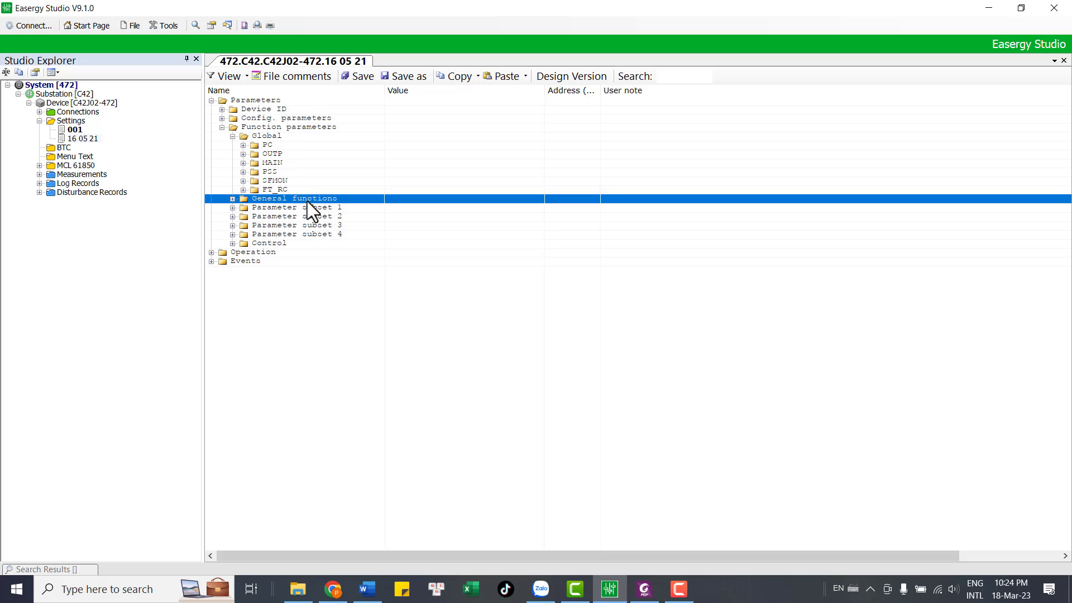
Collapse the Global folder, expand General functions, and check the system enable setting in its MAIN group.
click(232, 136)
click(232, 145)
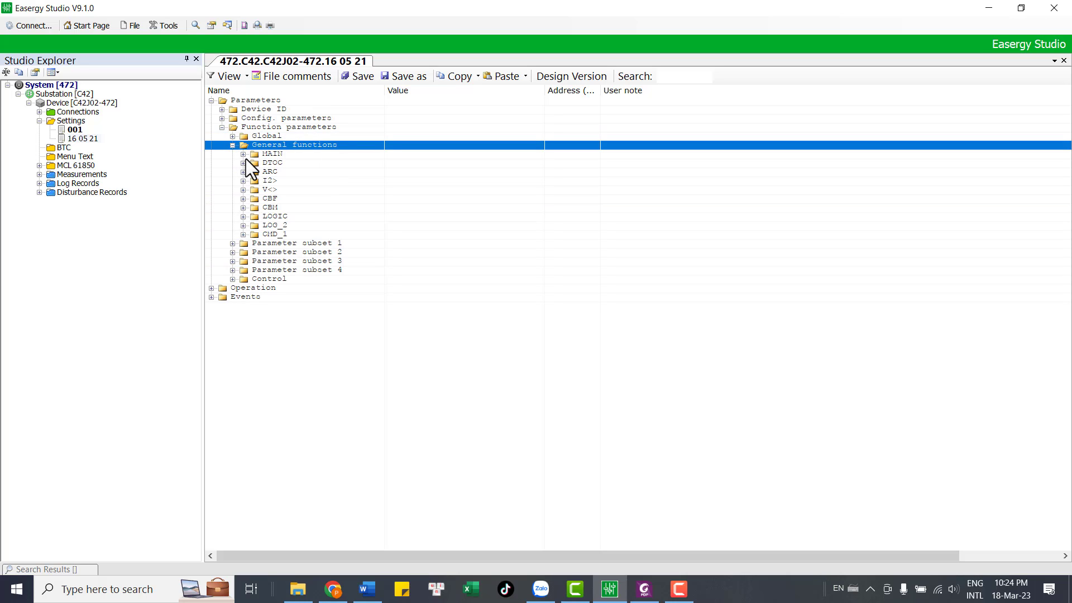
click(243, 155)
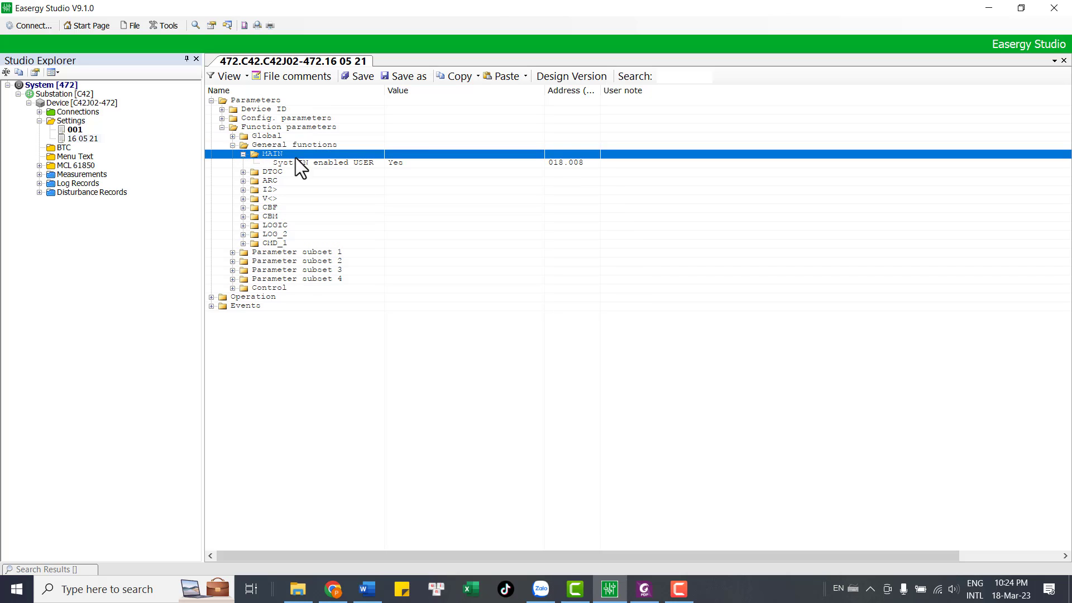
click(243, 154)
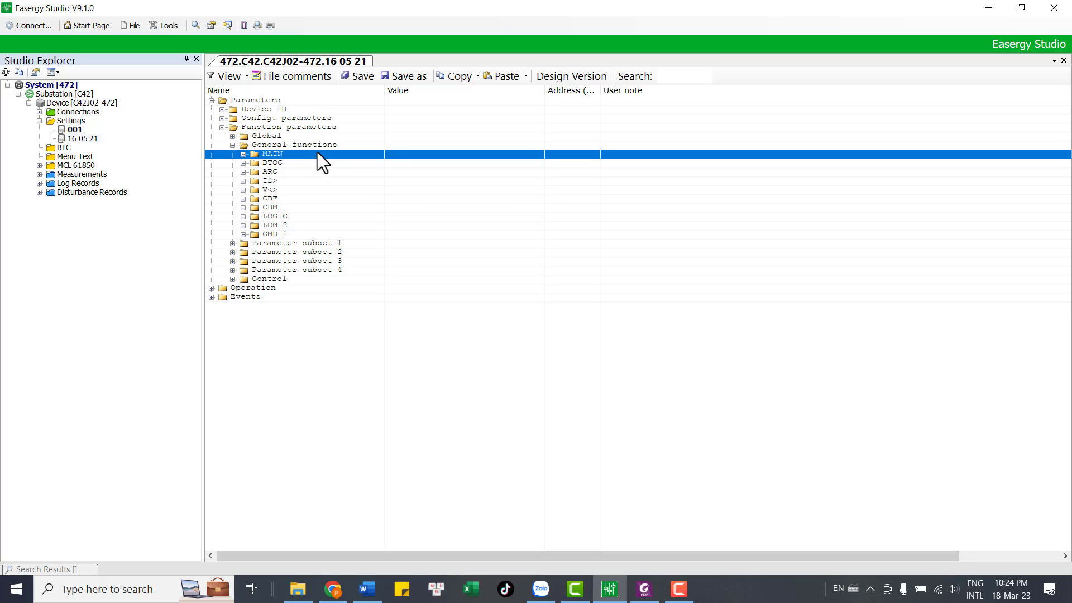
Expand the DTOC, ARC, I2> and V<> groups under General functions and check their general enable settings.
click(243, 163)
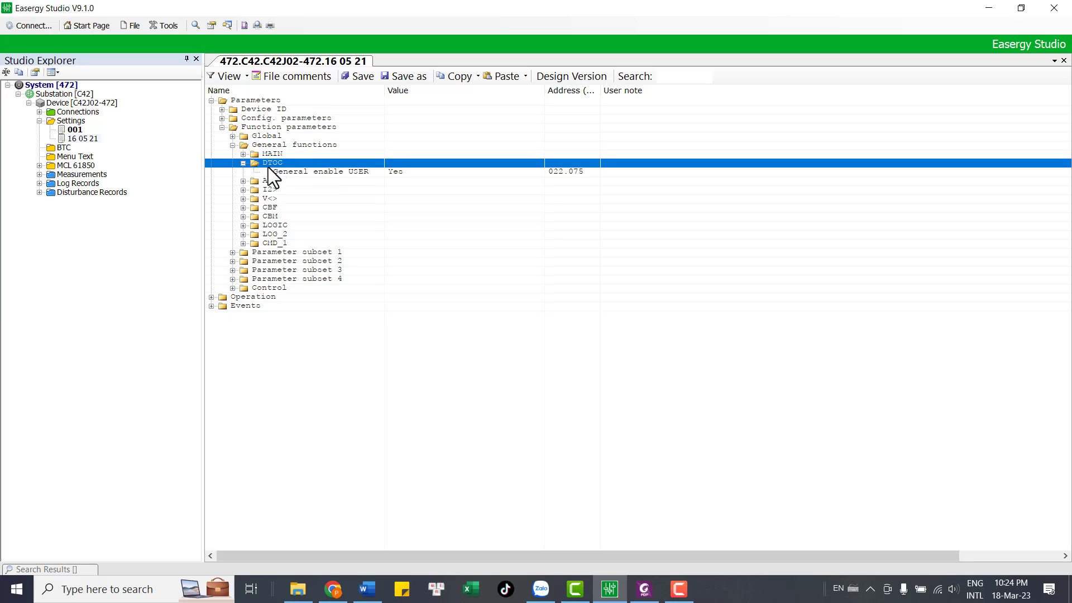
click(411, 172)
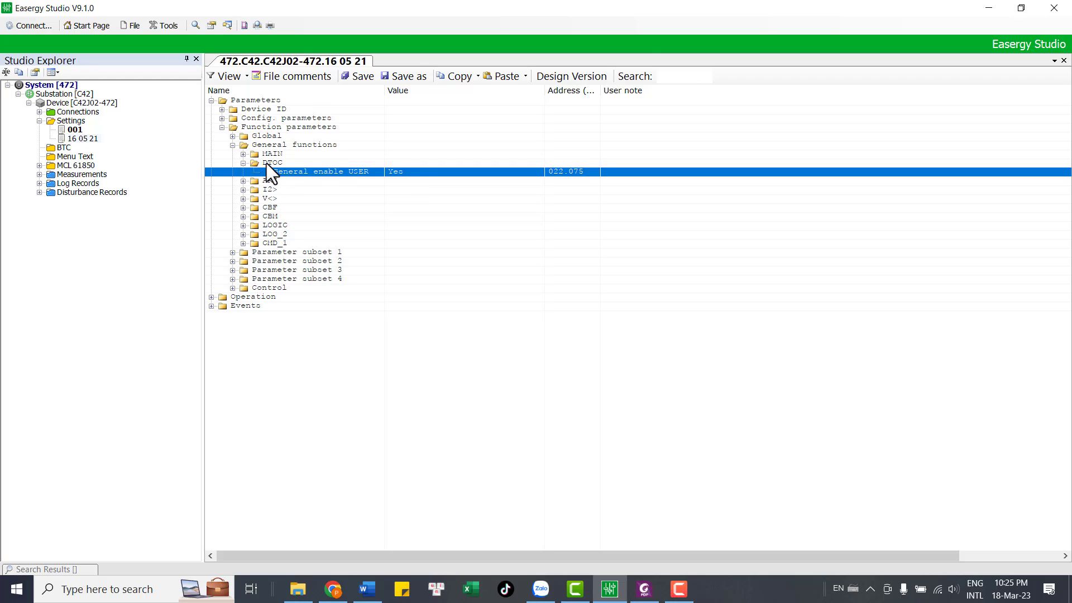
click(246, 181)
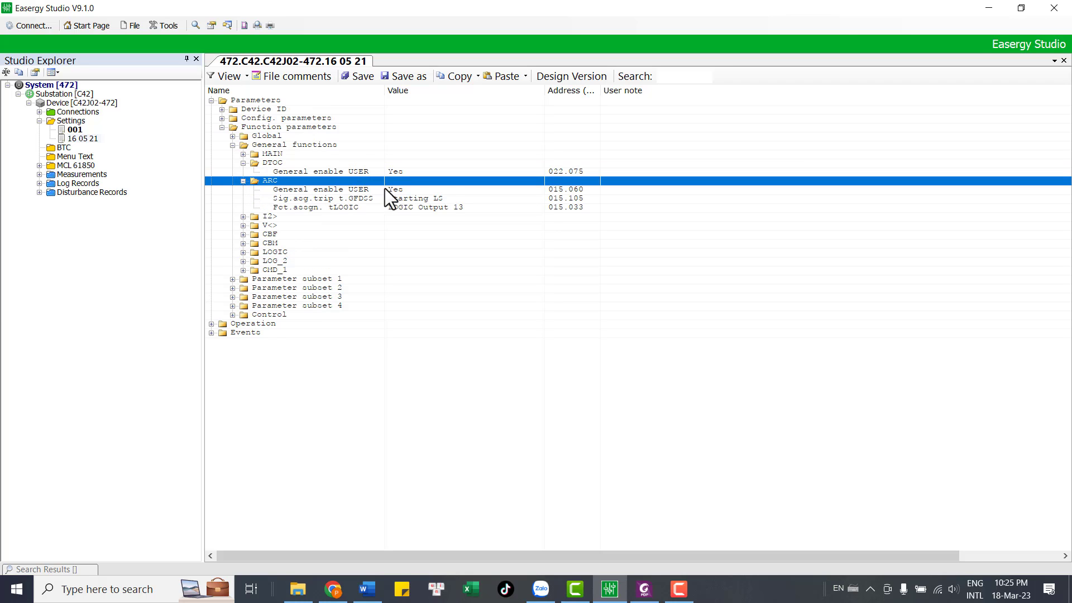
click(245, 217)
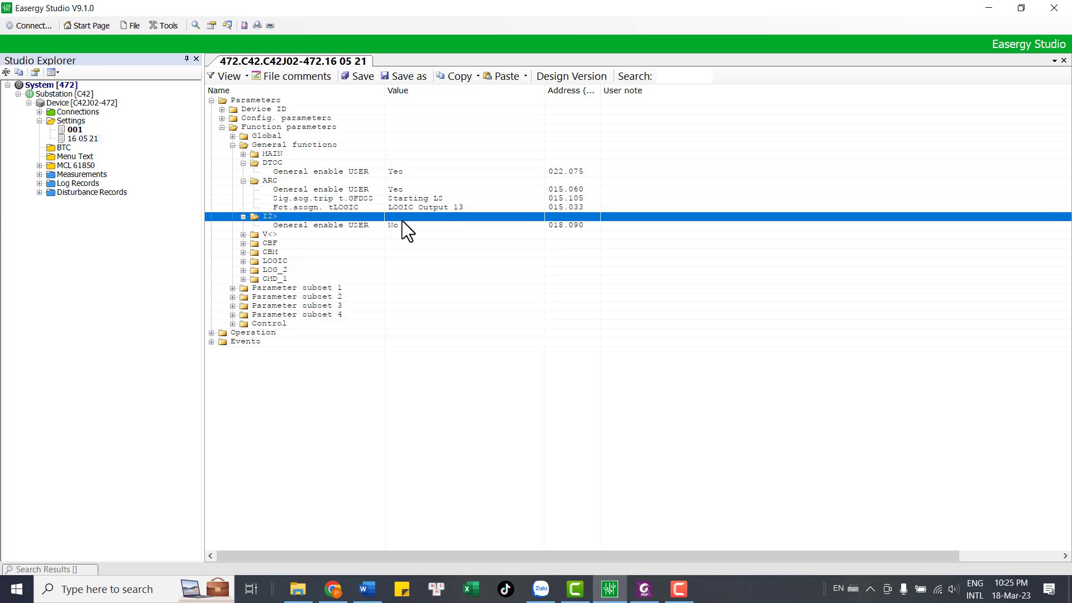
click(249, 233)
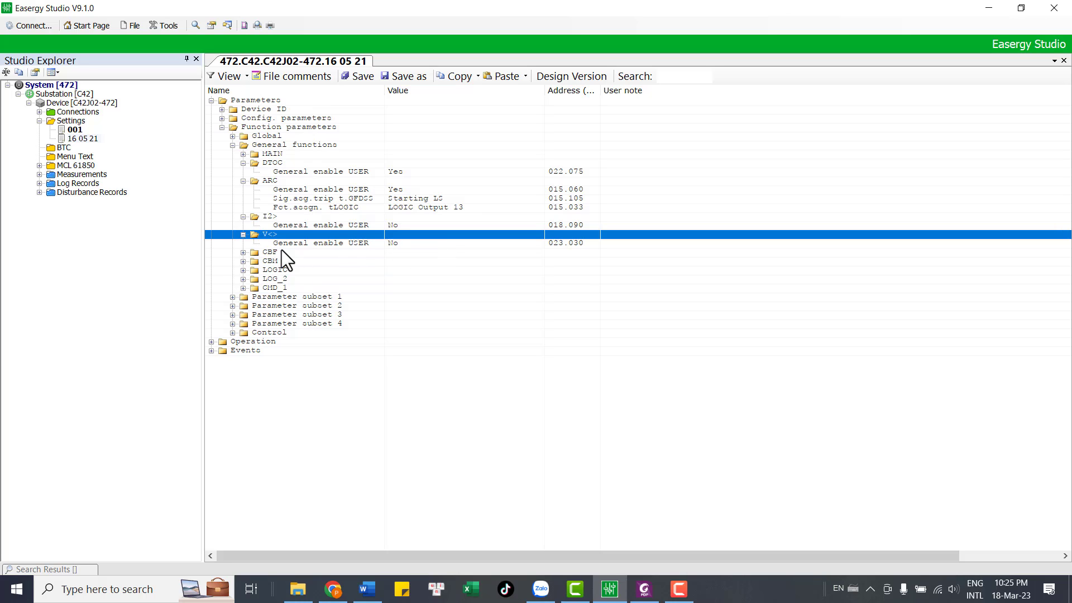
Expand the CBF group and examine its I<, Evaluation IN and IN< settings.
click(243, 252)
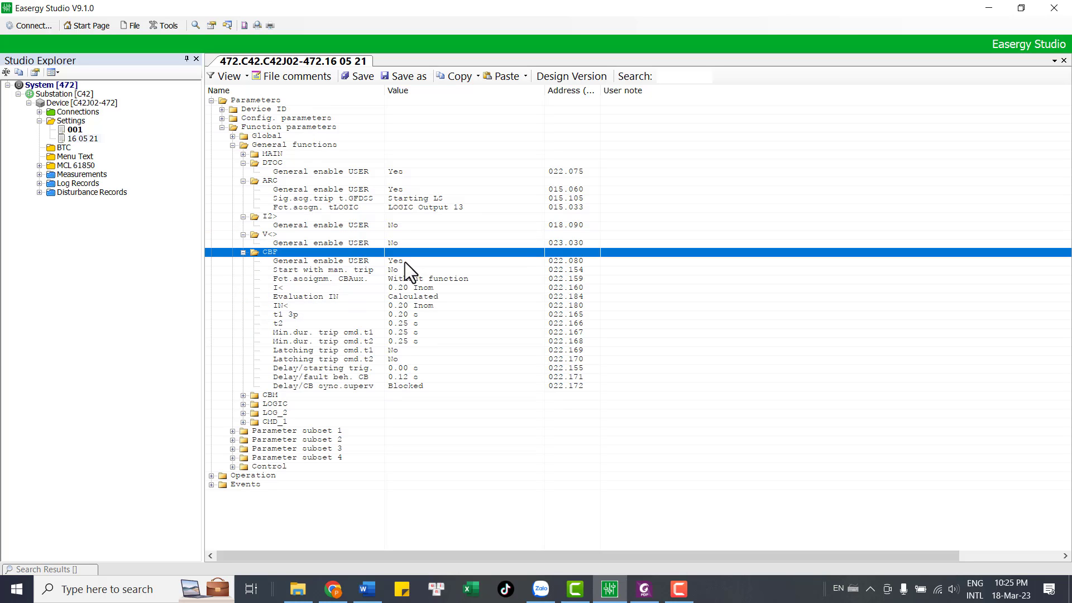
click(410, 289)
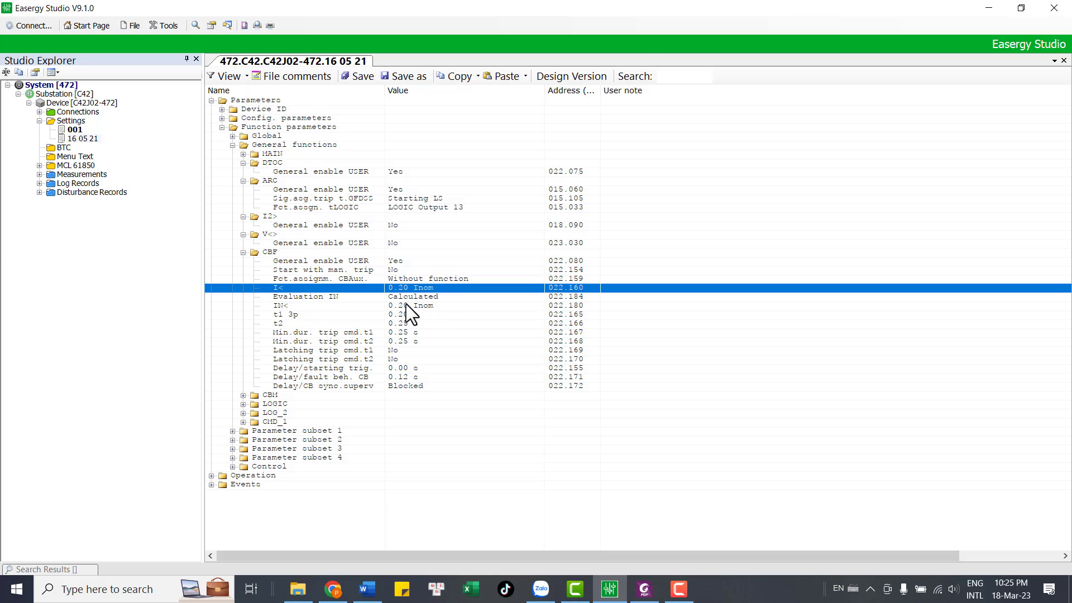
click(407, 304)
click(406, 299)
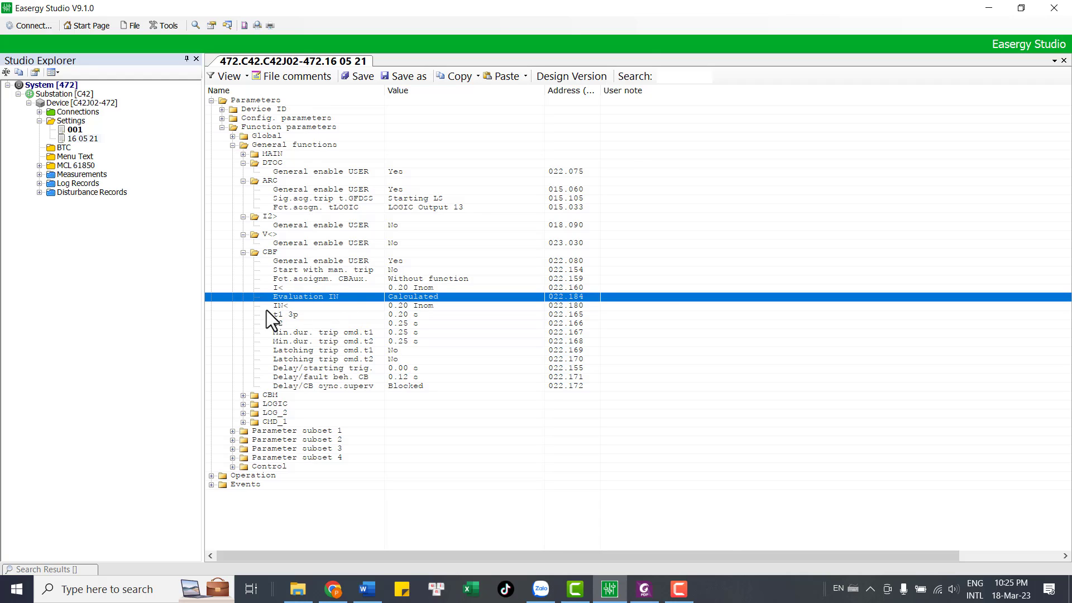
click(282, 304)
click(287, 299)
click(398, 306)
click(287, 297)
Open the CBF Evaluation IN setting, view its available options, and accept Calculated.
double_click(447, 297)
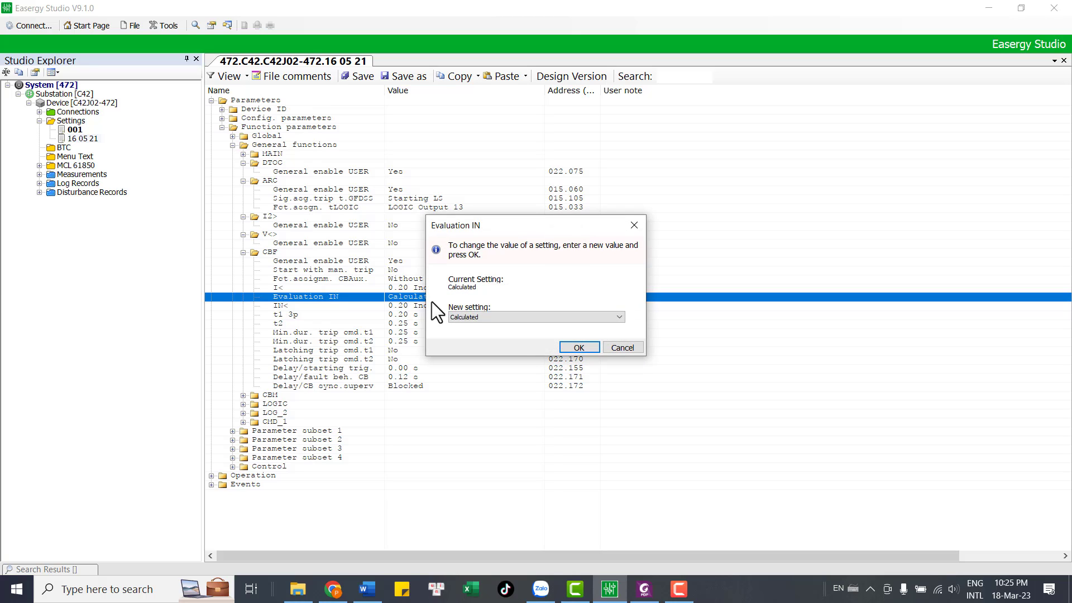
click(525, 318)
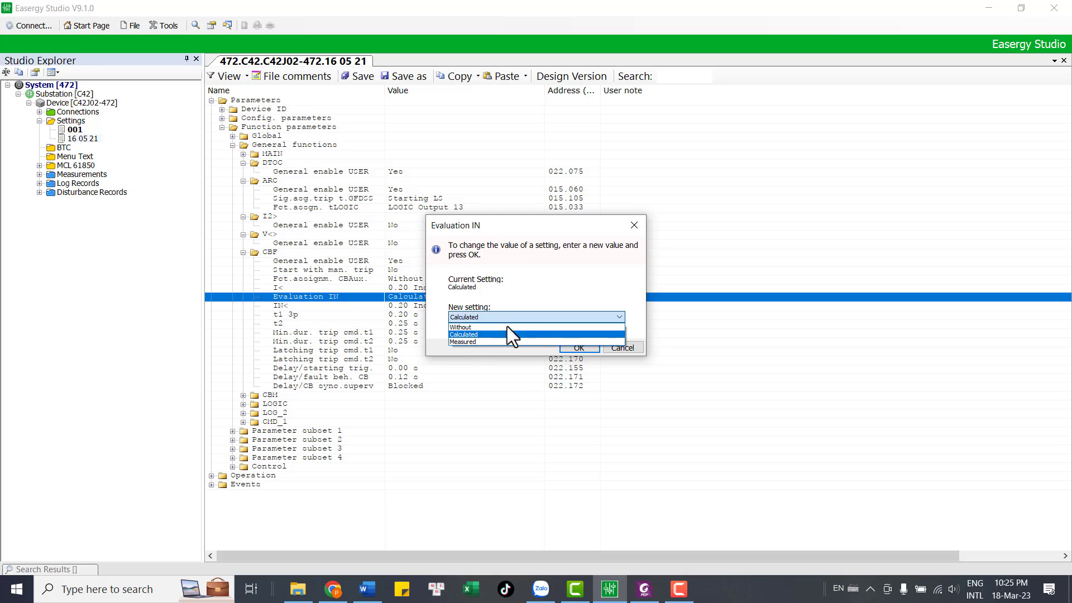
click(463, 334)
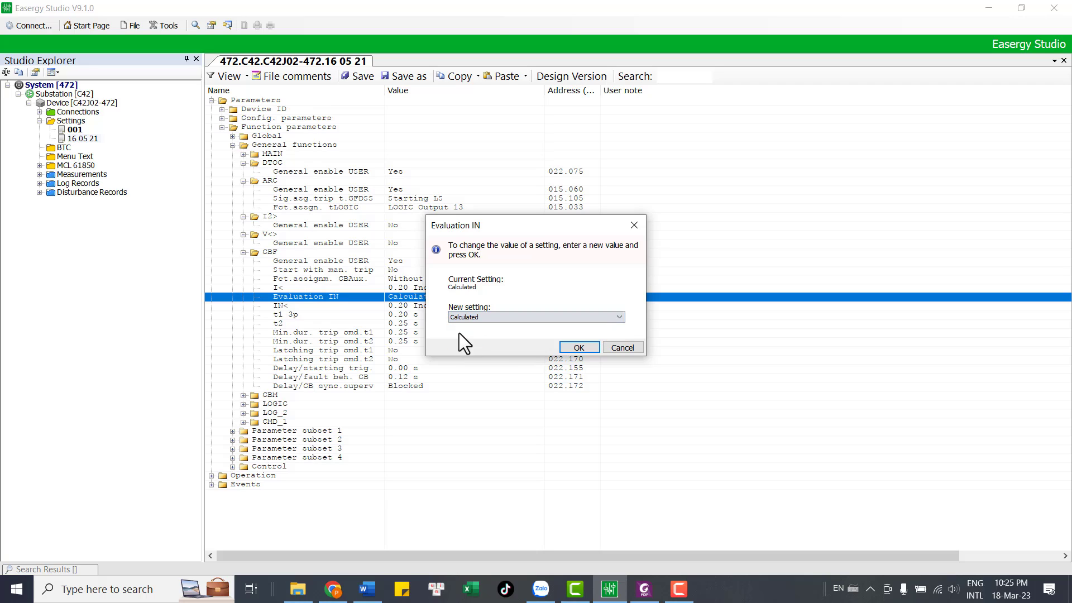
click(584, 348)
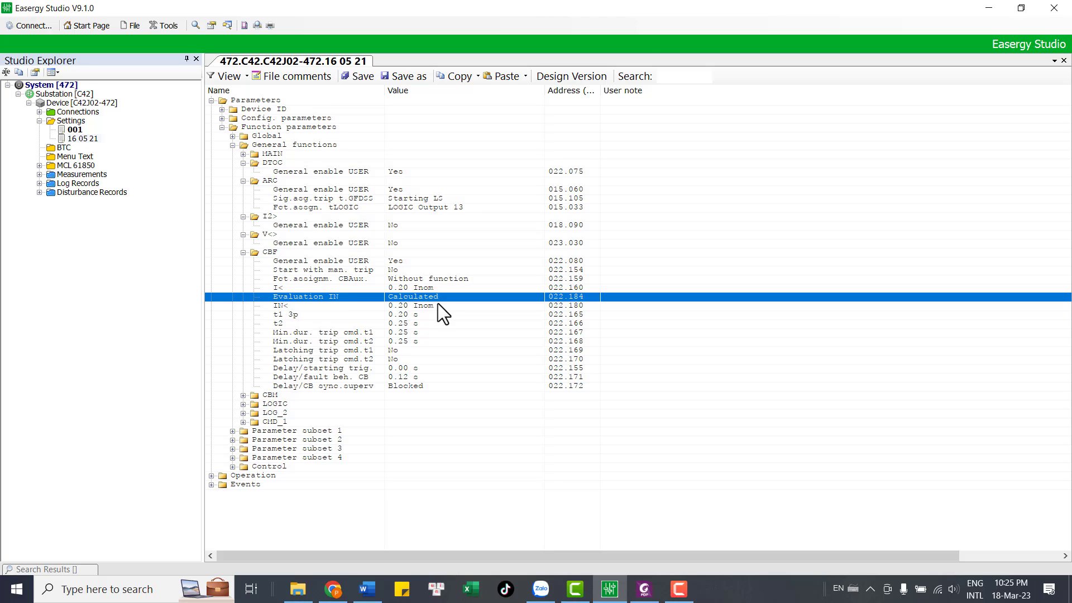
Compare the CBF group's I< and IN< current thresholds.
click(397, 305)
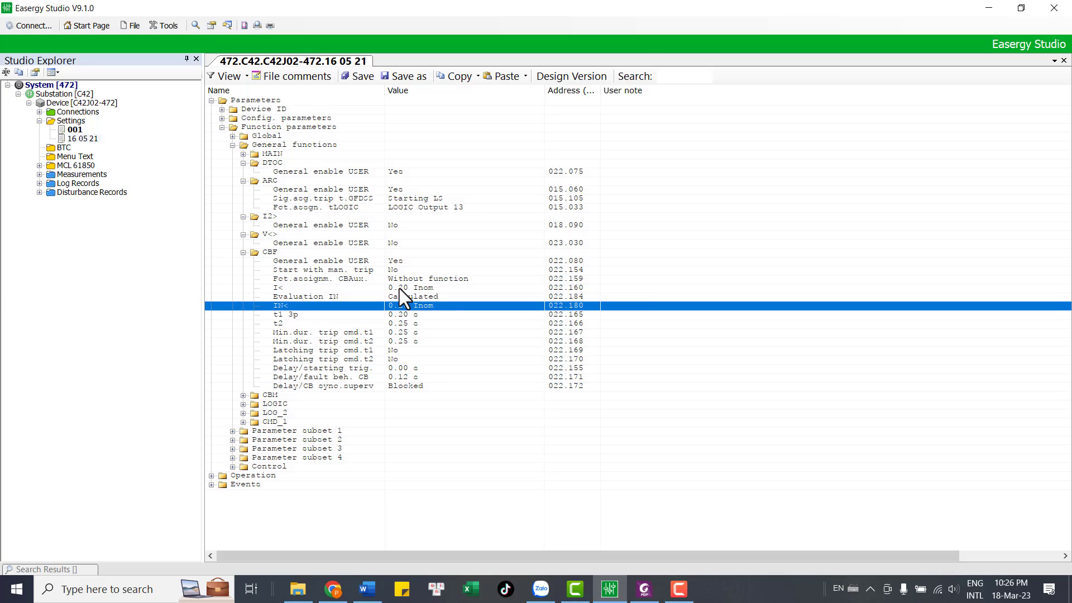
click(399, 289)
click(397, 304)
click(404, 286)
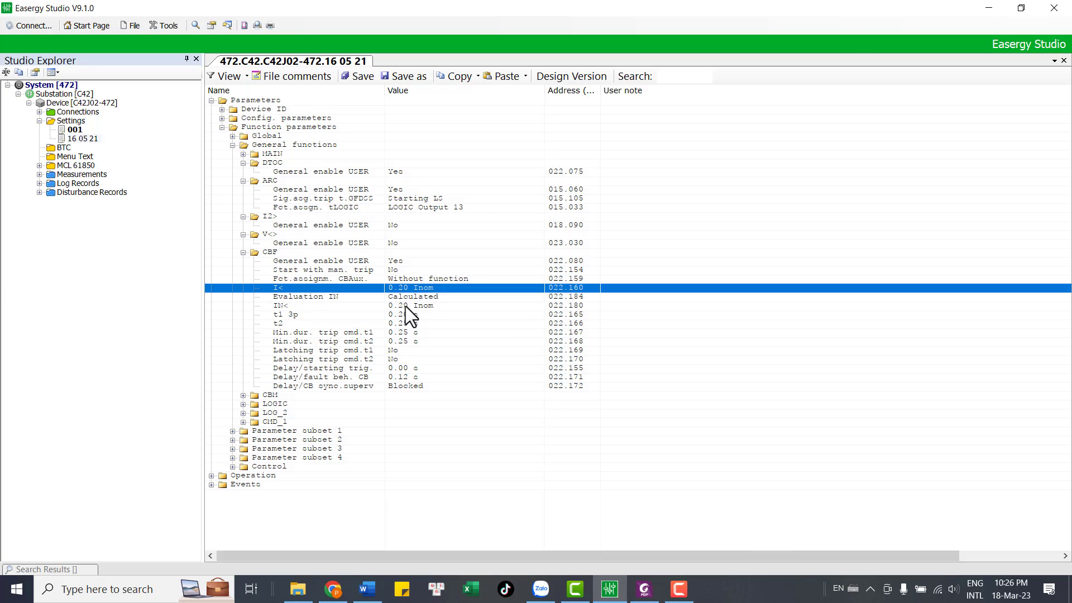
Compare the t1 3p and t2 time delays and the minimum trip command duration for t1 in the CBF group.
click(290, 316)
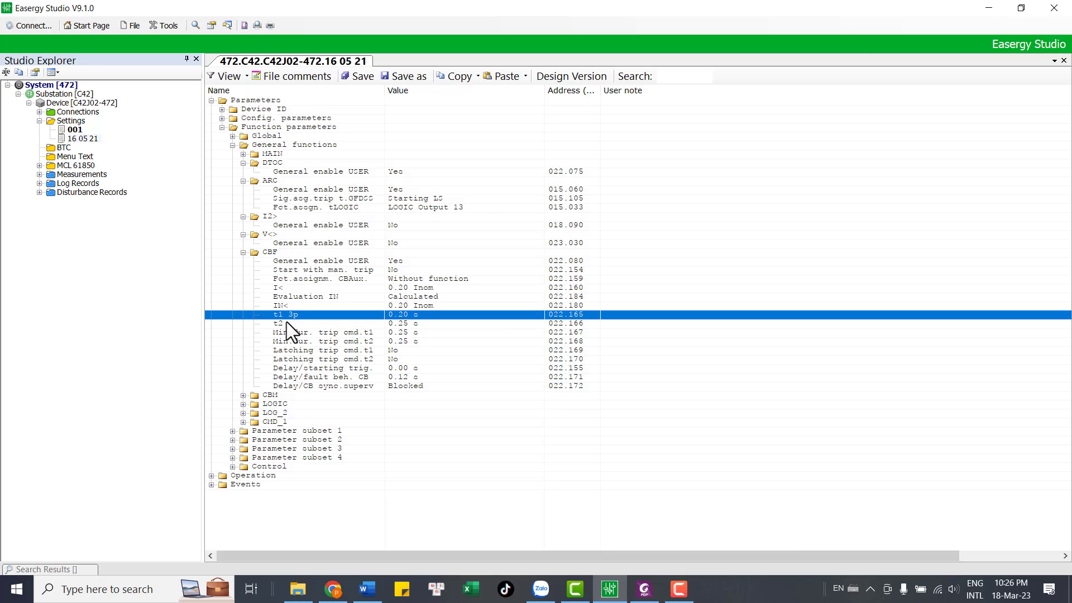
click(396, 322)
click(400, 317)
click(396, 324)
click(398, 316)
click(274, 324)
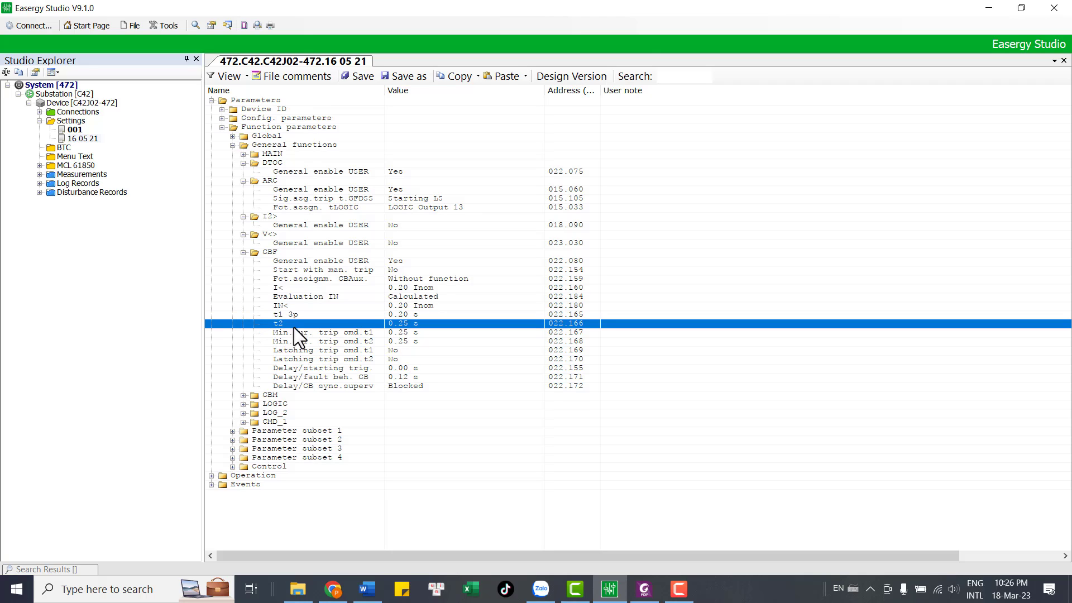
click(407, 332)
click(403, 326)
click(403, 316)
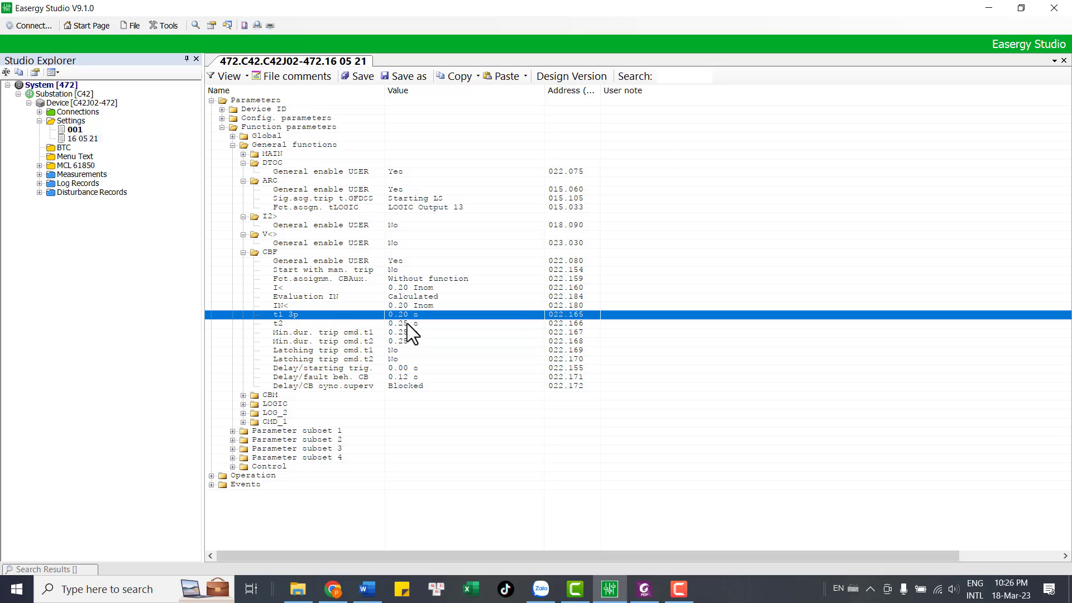
click(408, 324)
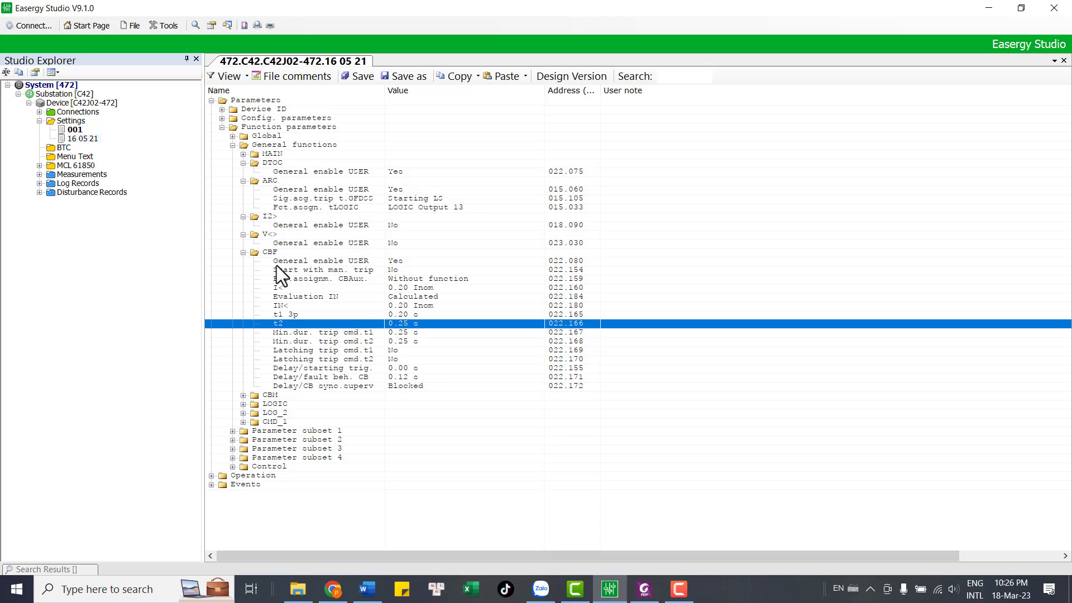
Collapse the CBF, V<> and I2> groups under General functions.
click(244, 252)
click(244, 234)
click(243, 217)
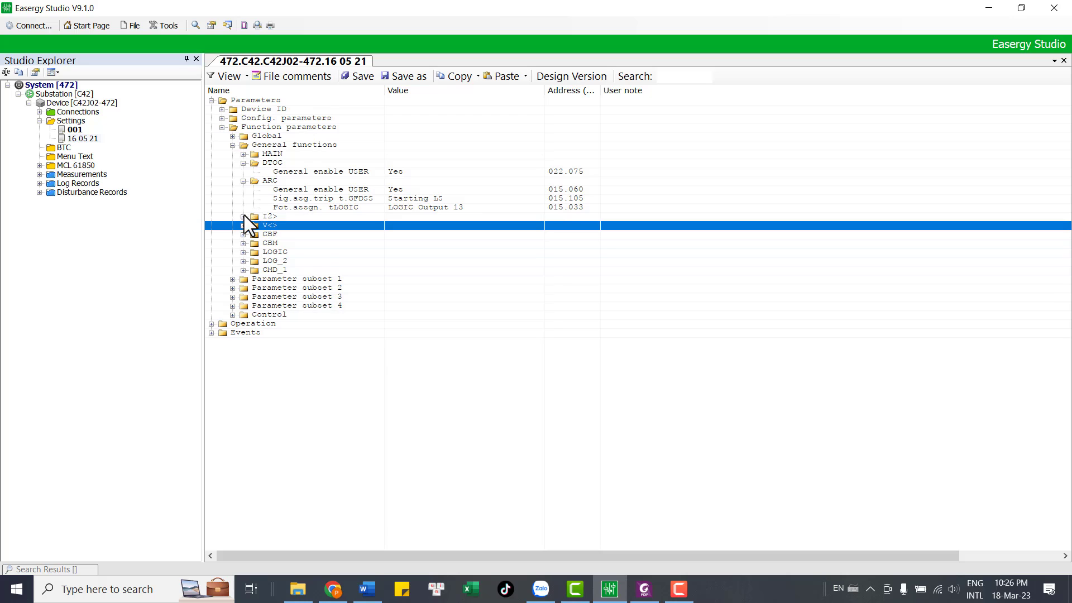
Collapse the ARC and DTOC groups under General functions and expand the LOGIC group.
click(244, 181)
click(244, 163)
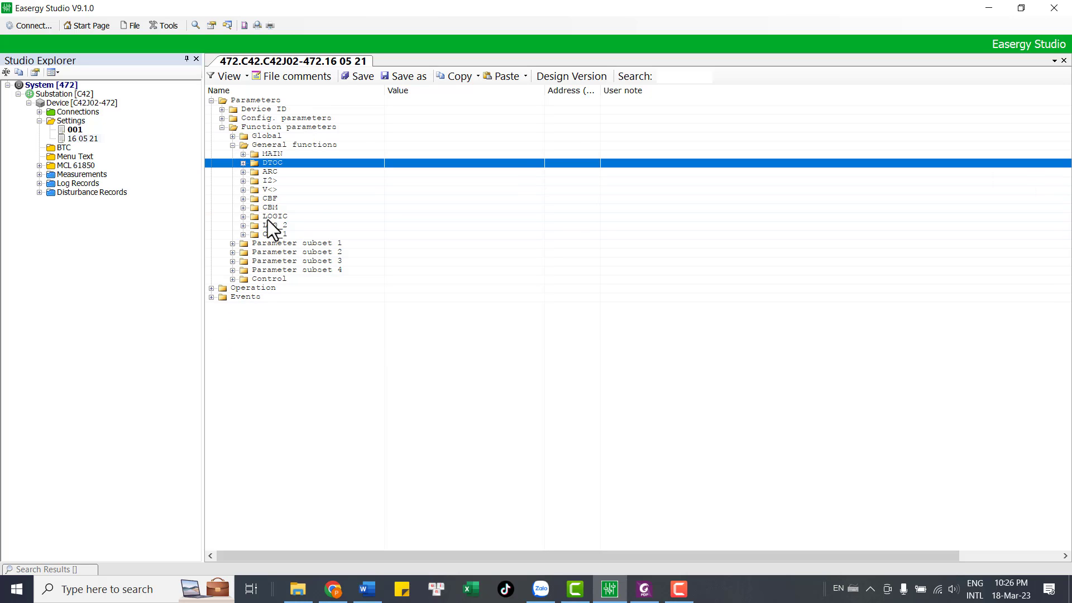
click(243, 217)
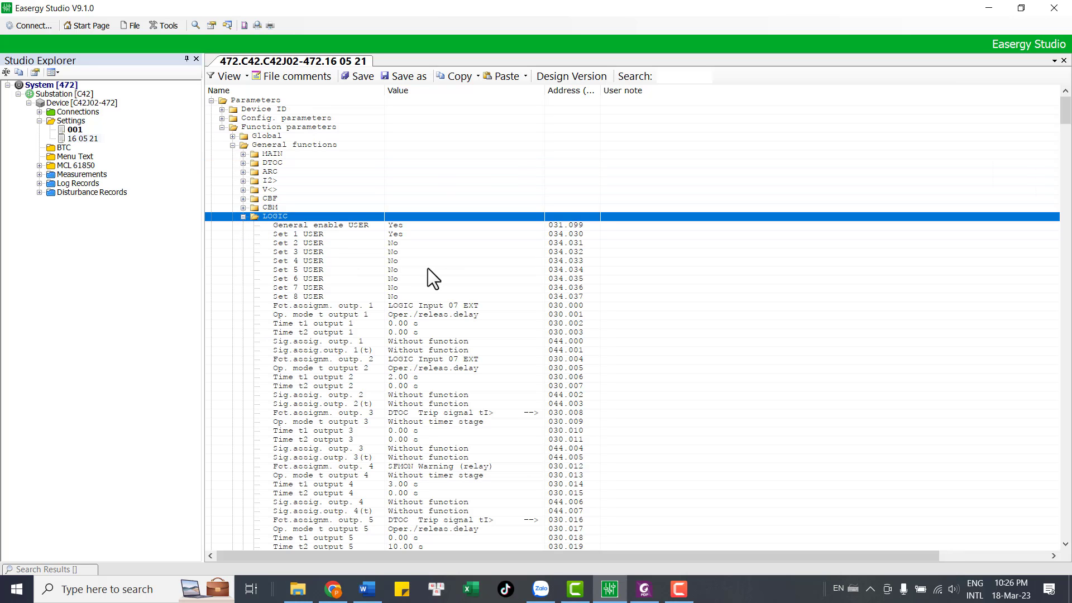
scroll(487, 327, down, 3)
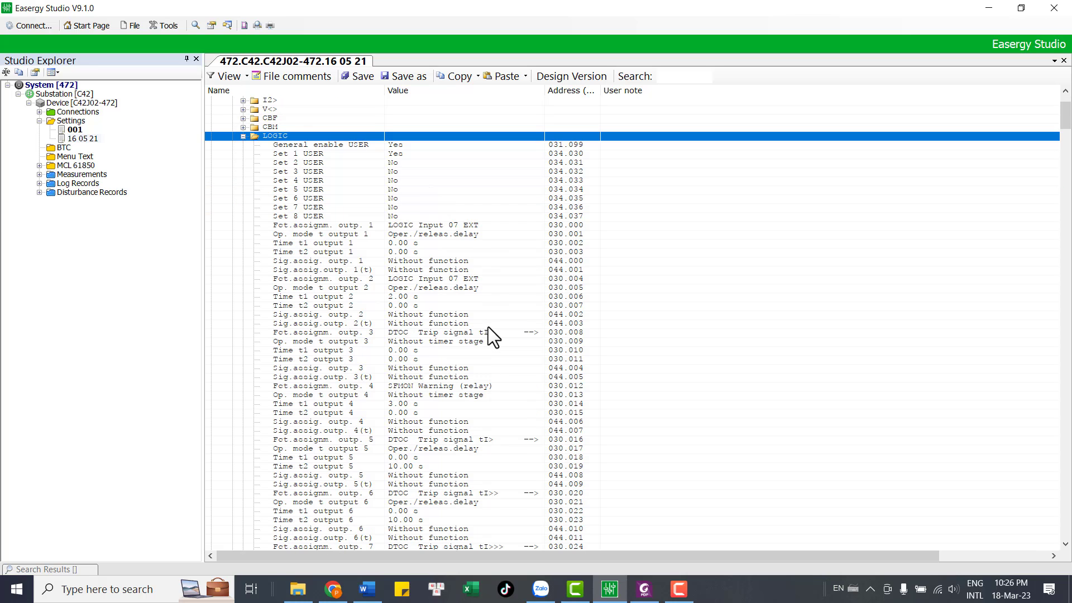
scroll(461, 256, up, 2)
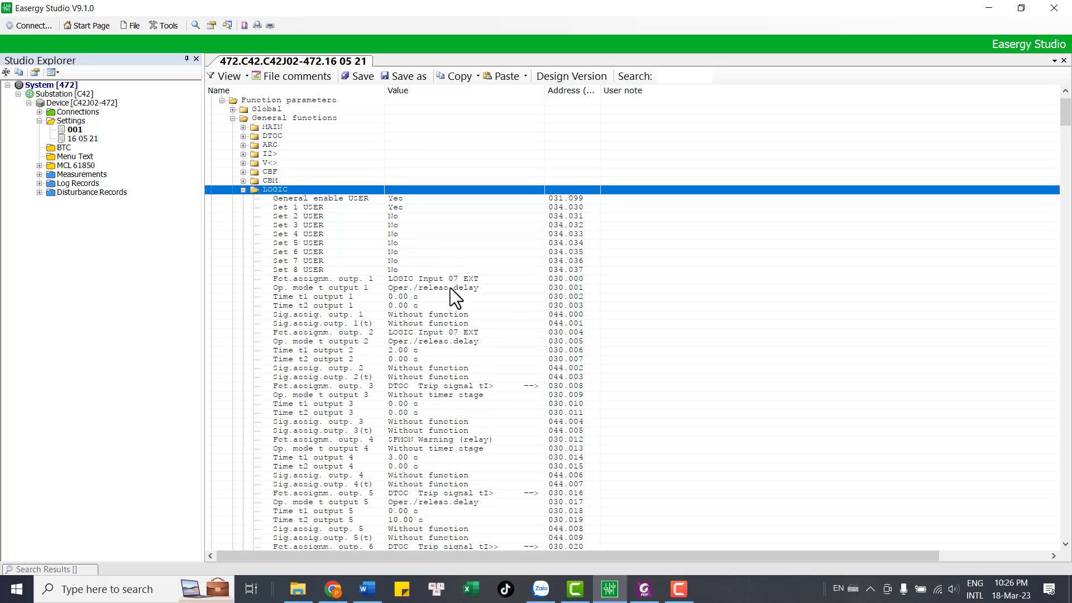
Examine the function assignment and timer operating mode of LOGIC output 1.
click(446, 287)
click(431, 278)
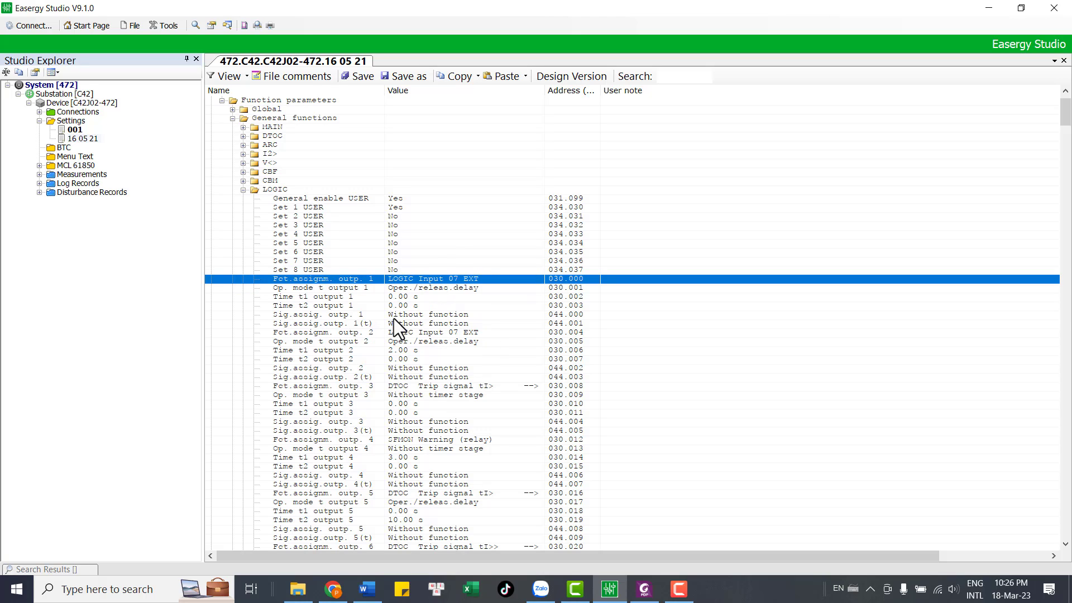
click(413, 326)
click(346, 279)
click(344, 294)
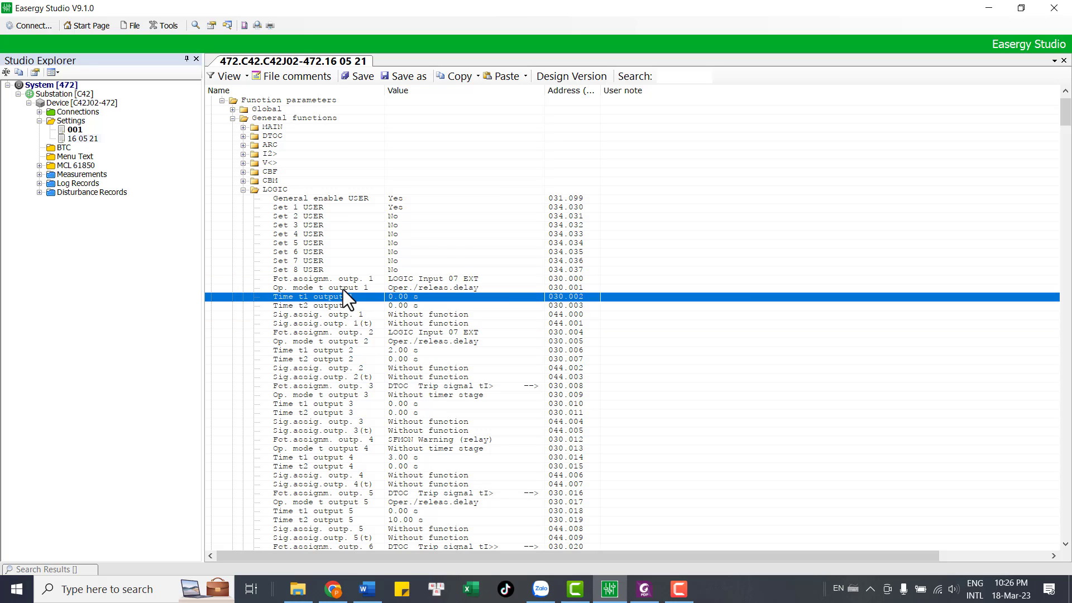
click(345, 279)
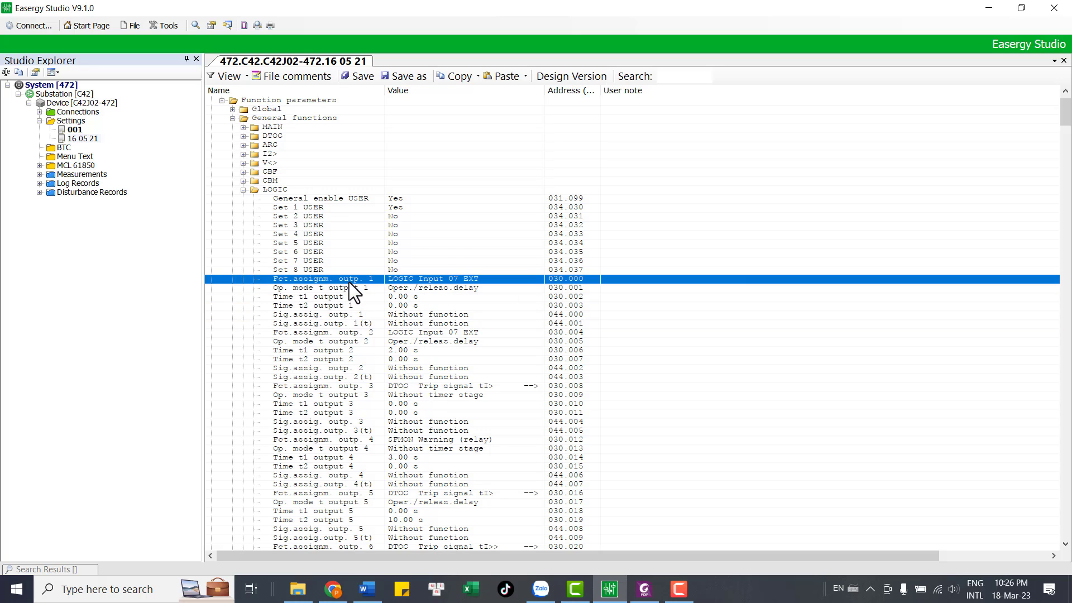
click(407, 287)
click(420, 277)
click(445, 286)
click(435, 278)
Check the t1 and t2 time settings of LOGIC output 1.
click(363, 324)
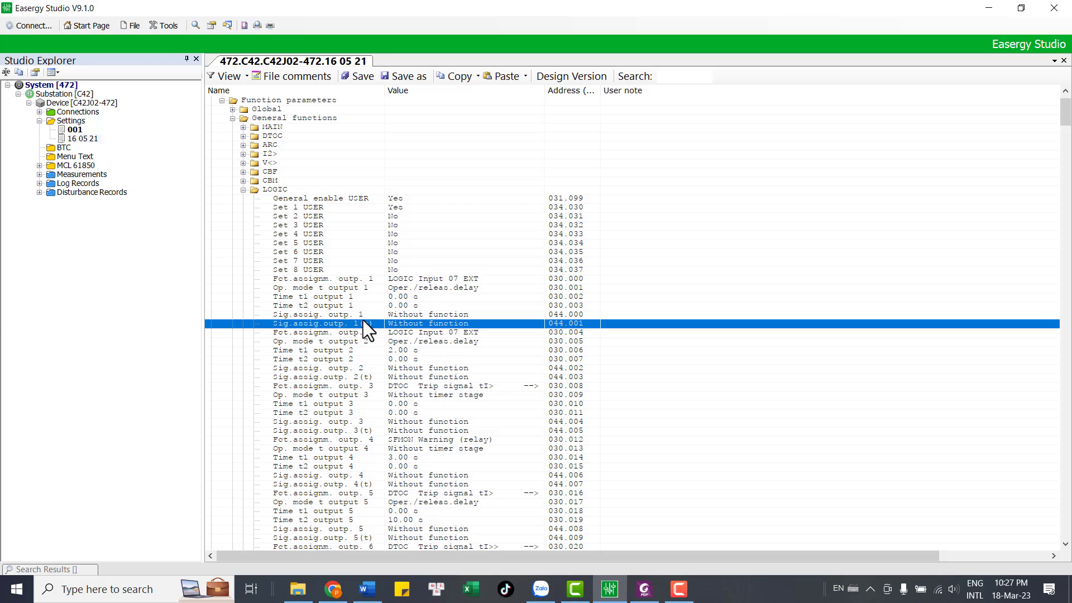
key(Up)
click(409, 299)
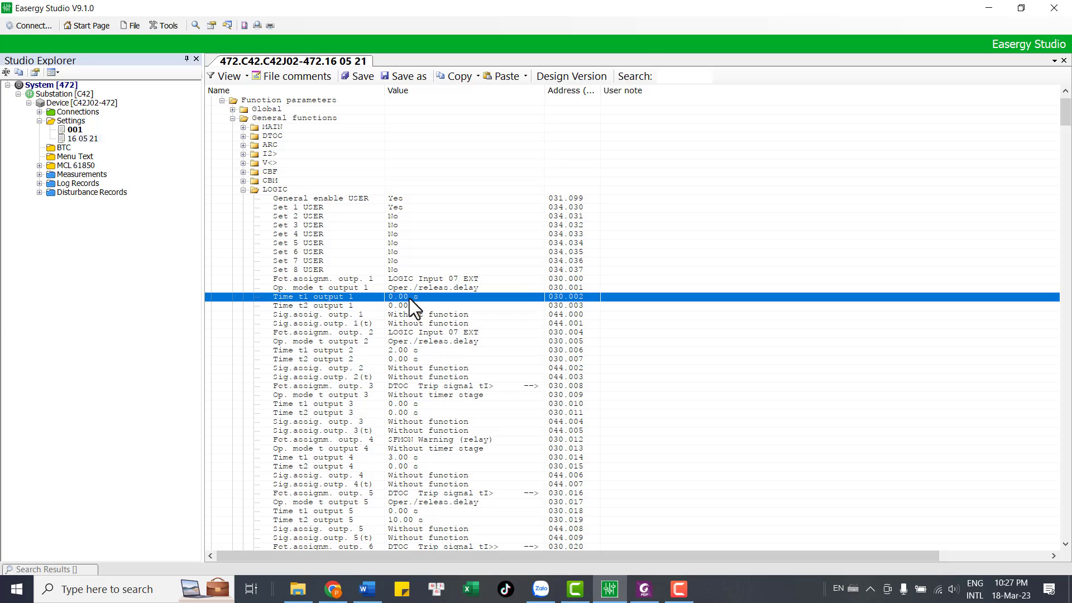
click(400, 308)
click(396, 297)
click(400, 306)
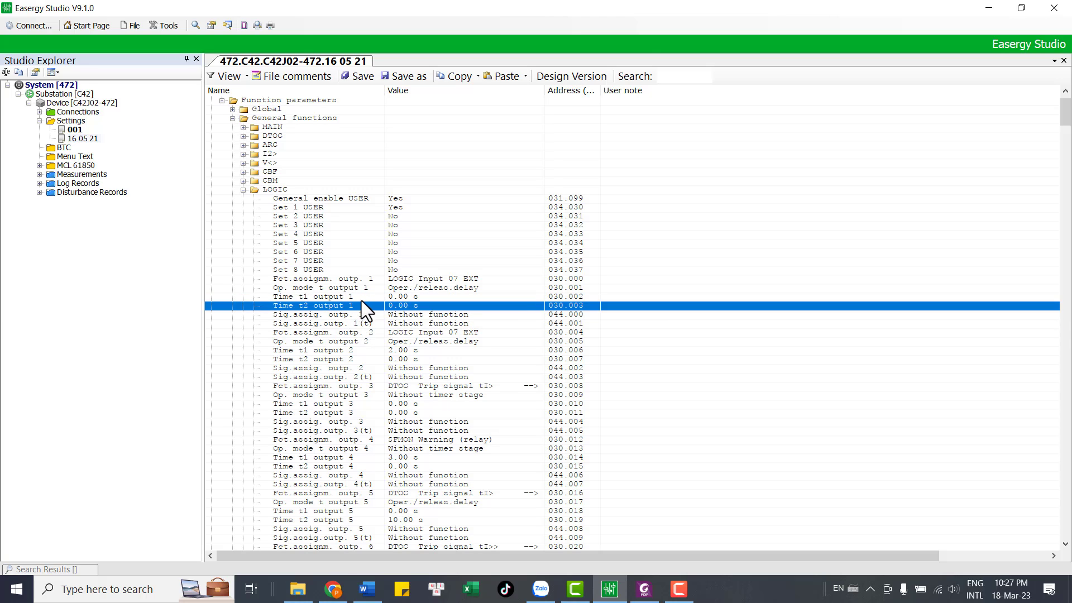
click(354, 299)
click(330, 306)
click(416, 296)
click(404, 306)
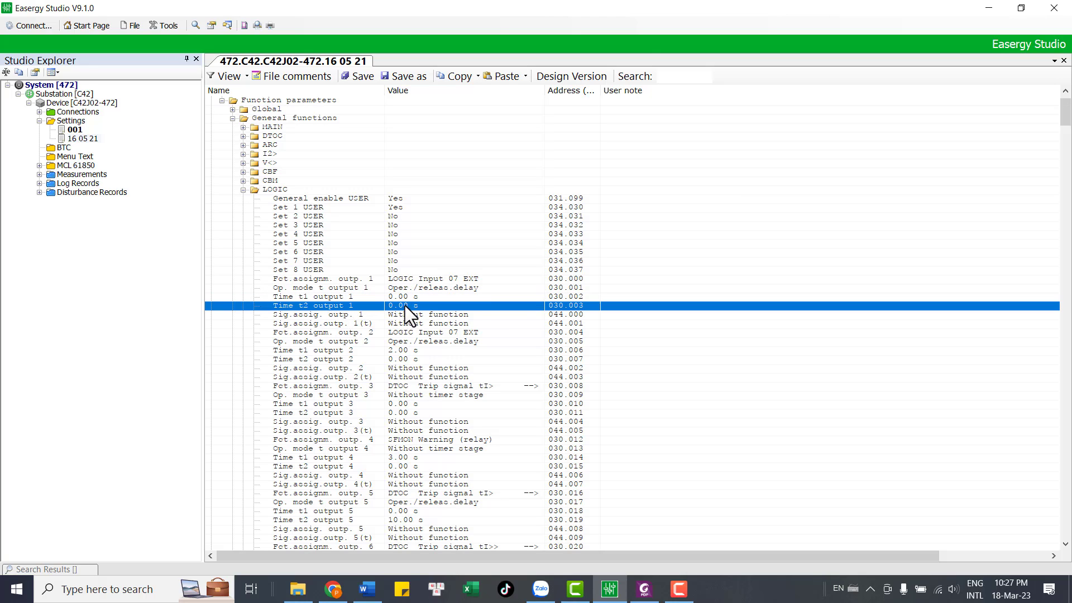
Compare the direct and timed signal assignments of LOGIC output 1 with its two time settings.
click(344, 323)
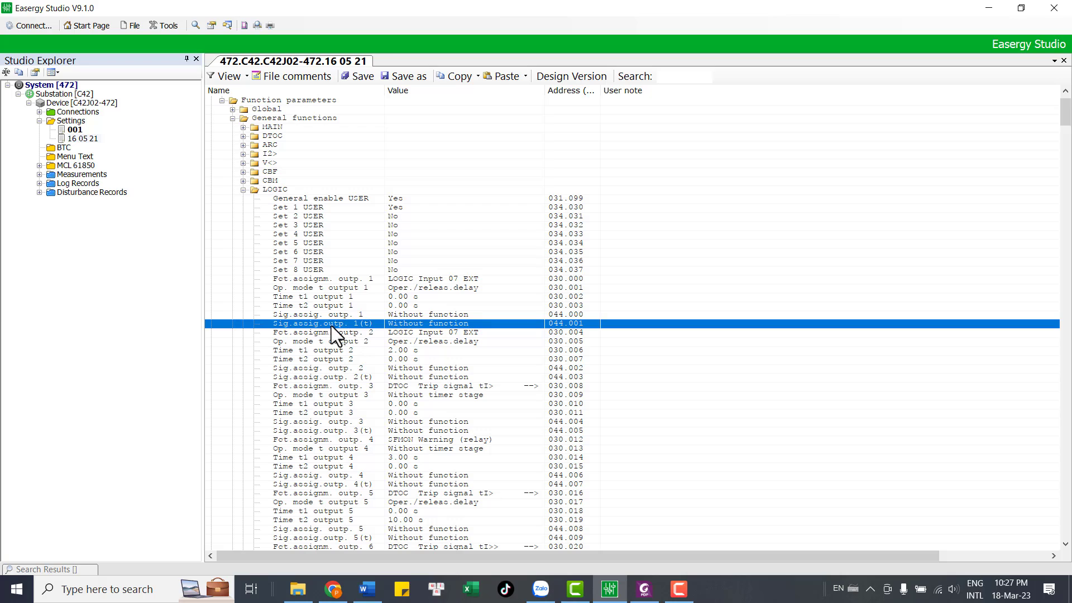
click(328, 314)
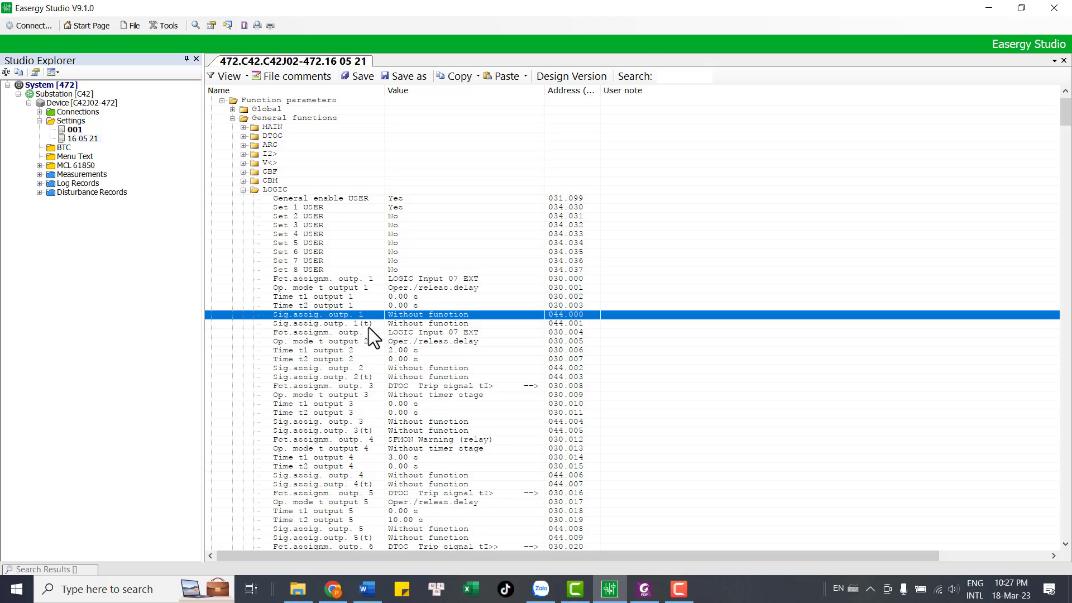
click(338, 327)
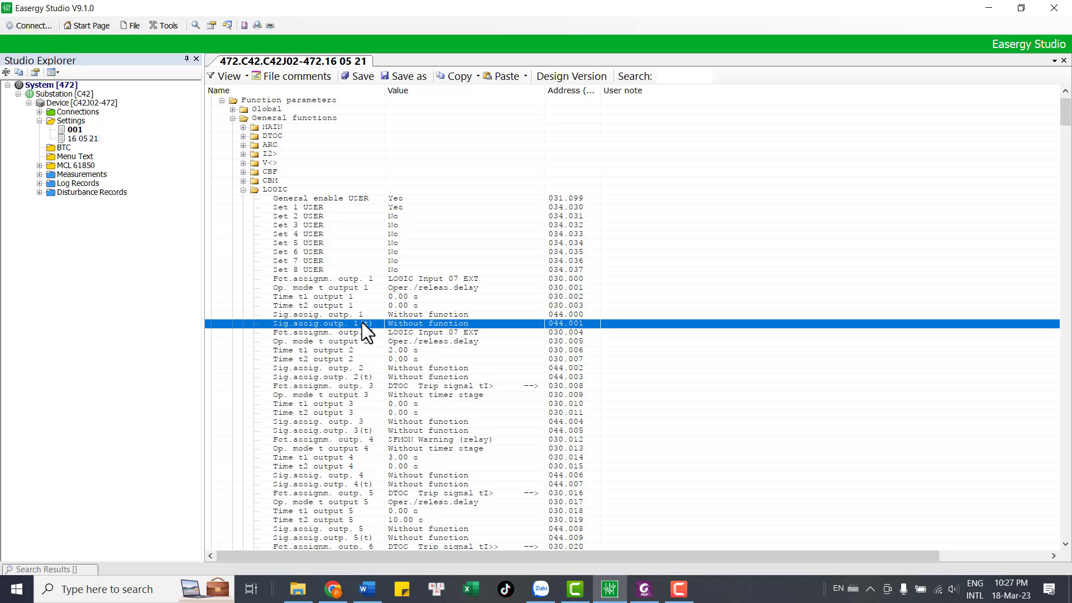
click(361, 314)
click(367, 324)
click(402, 303)
click(404, 295)
click(403, 304)
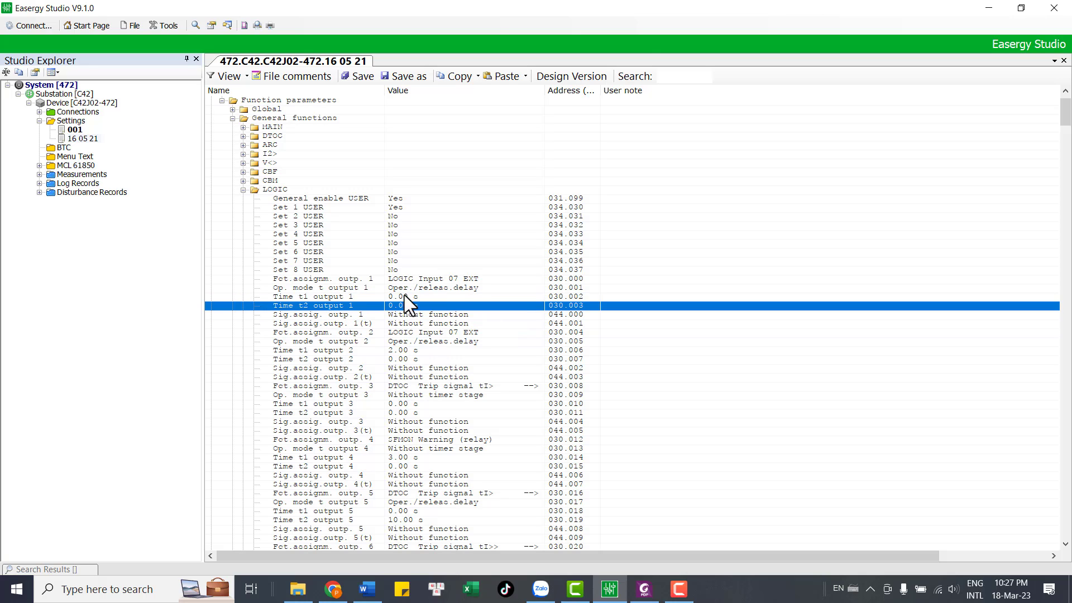
click(405, 296)
click(401, 305)
click(363, 322)
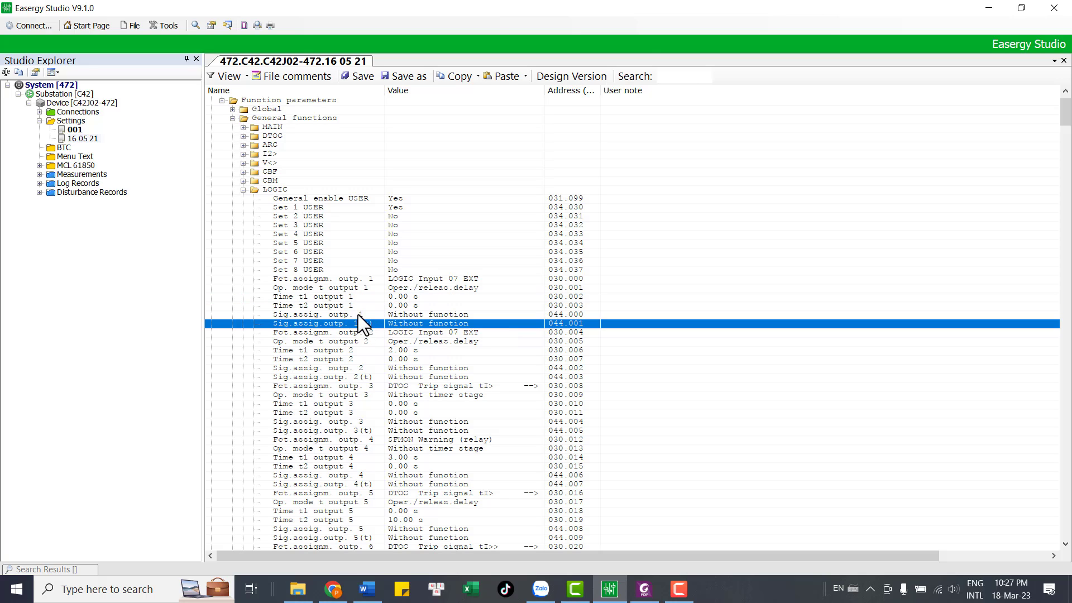
click(357, 315)
Examine the function assignment, operating mode, t1 time and signal assignment of LOGIC output 2.
scroll(430, 335, down, 1)
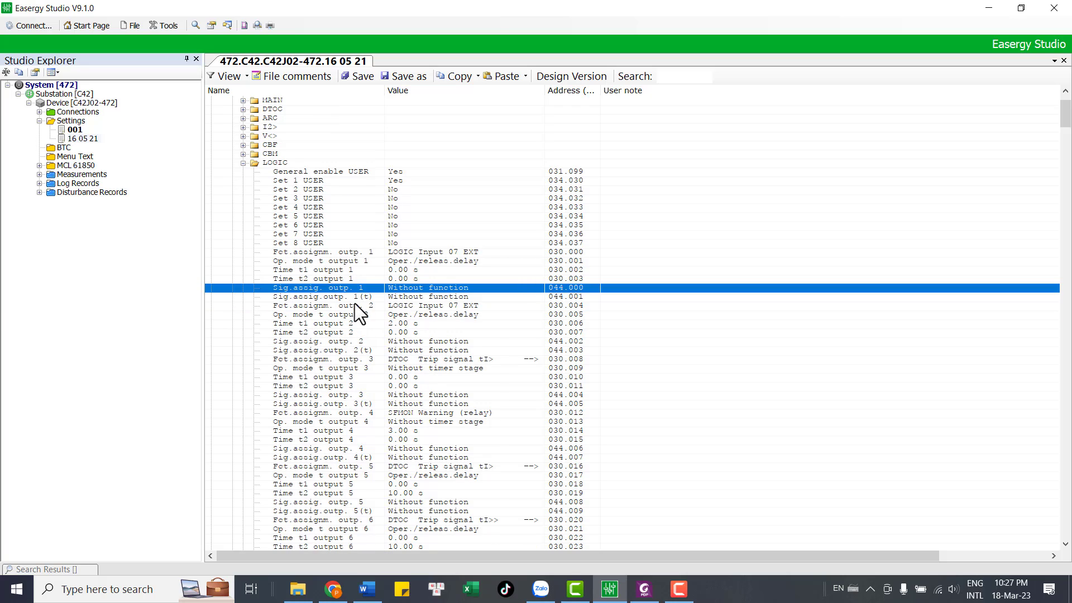
click(368, 305)
click(413, 315)
click(393, 341)
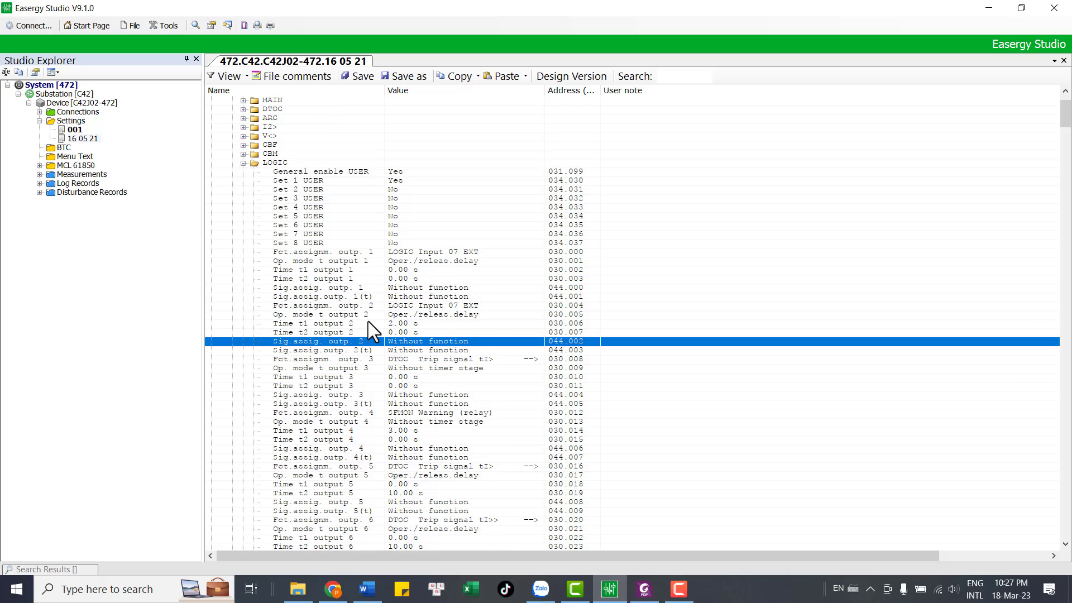
click(368, 322)
click(356, 308)
click(350, 322)
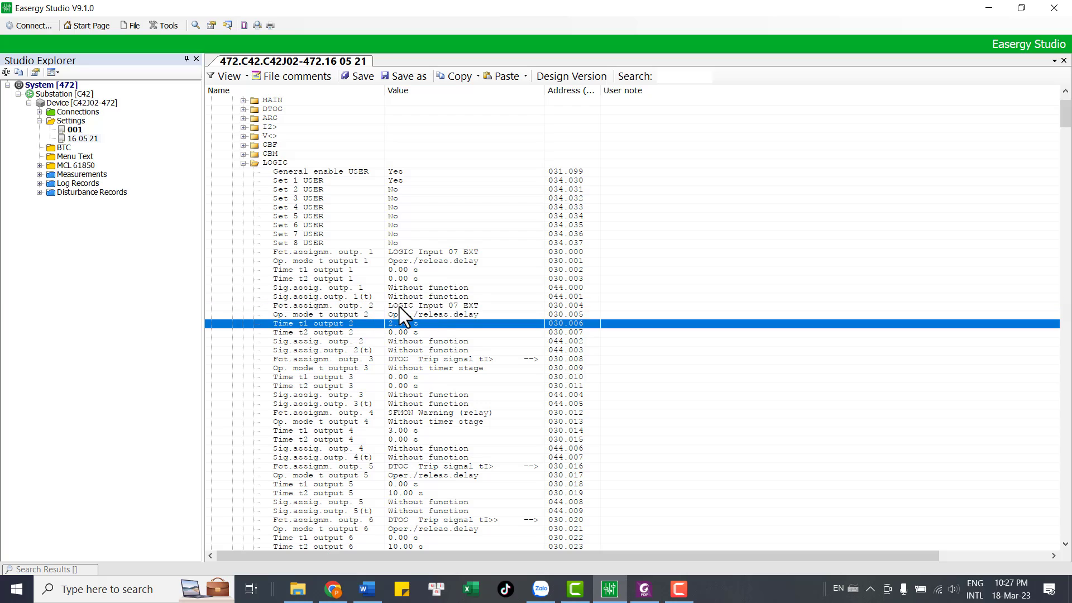
key(Up)
key(Up)
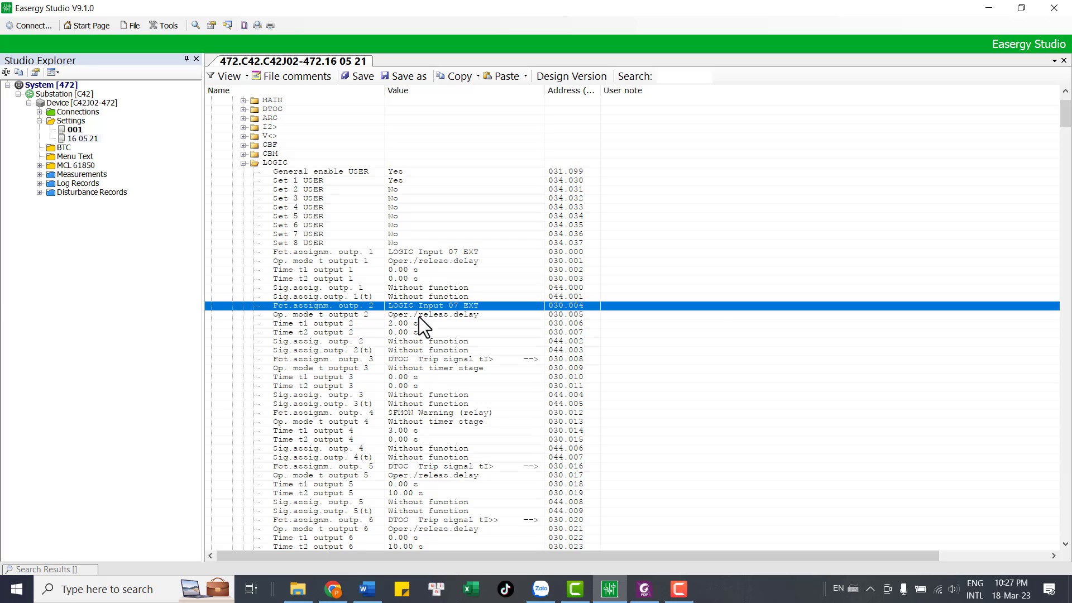
click(419, 317)
scroll(421, 348, down, 2)
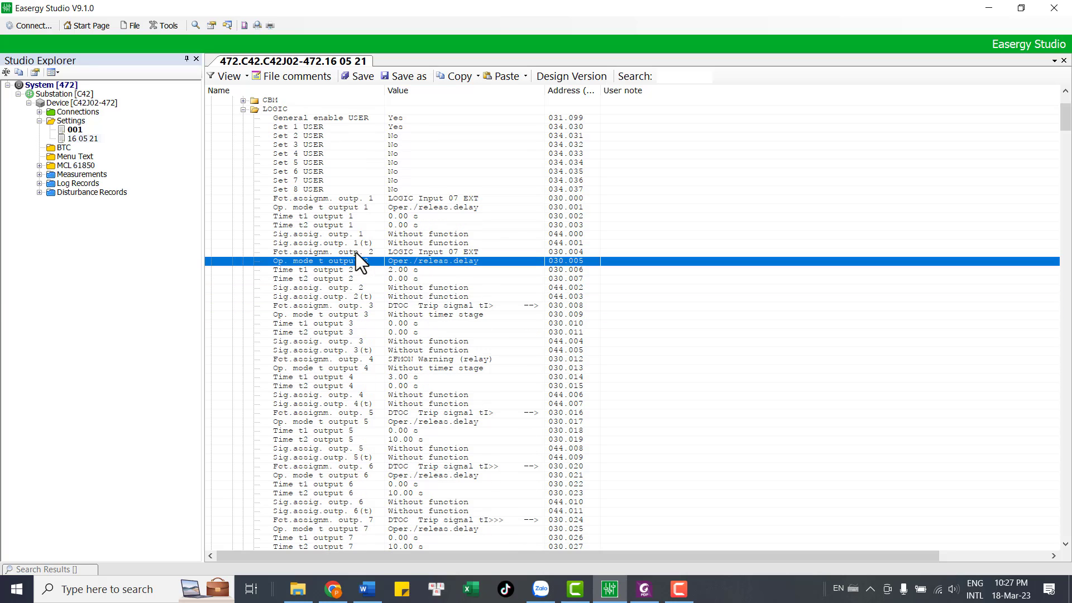
key(Up)
click(424, 260)
click(430, 252)
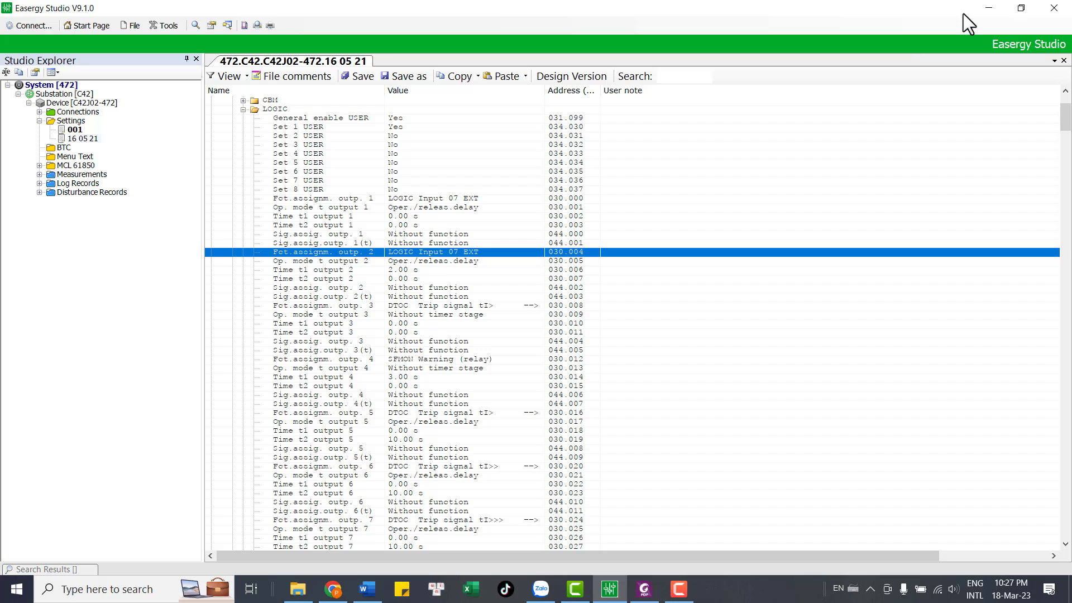
Expand the INP group under Config. parameters and check the function assignments of inputs U 901 to U 903.
drag(1064, 124, 1065, 93)
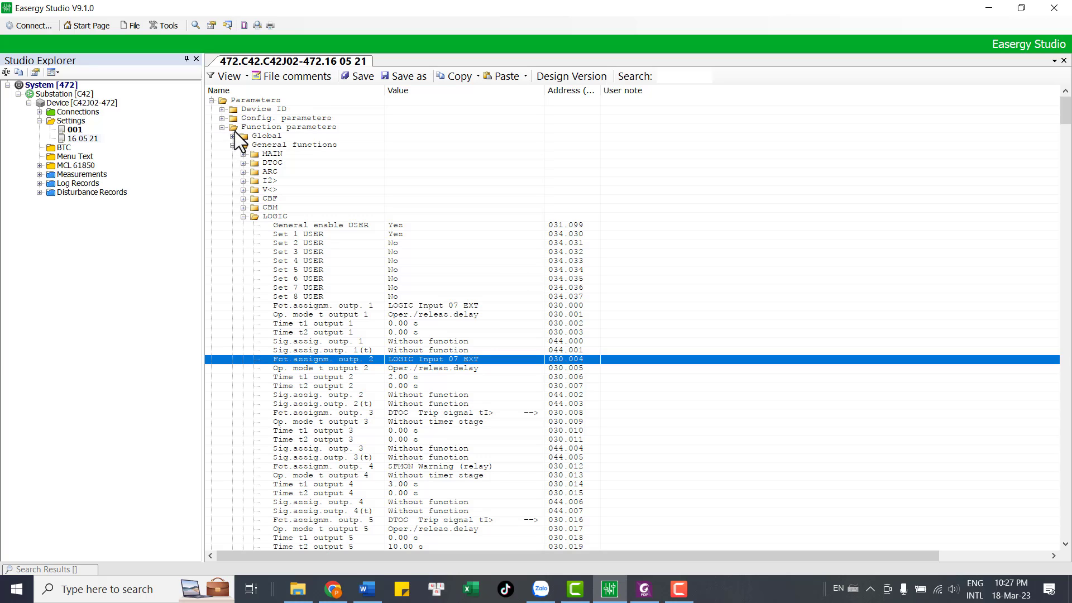
click(221, 118)
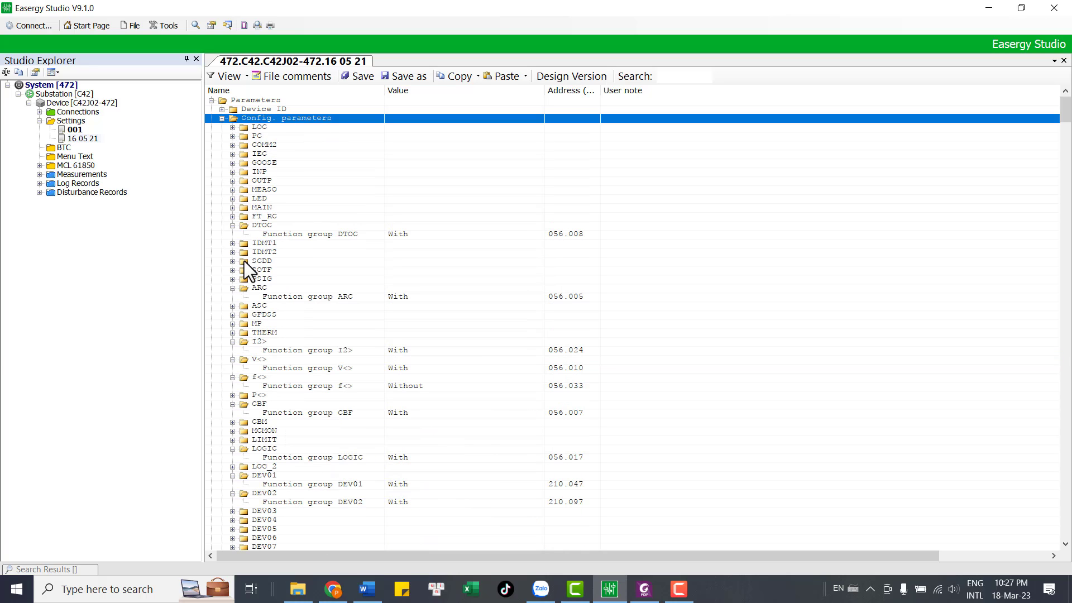
click(233, 225)
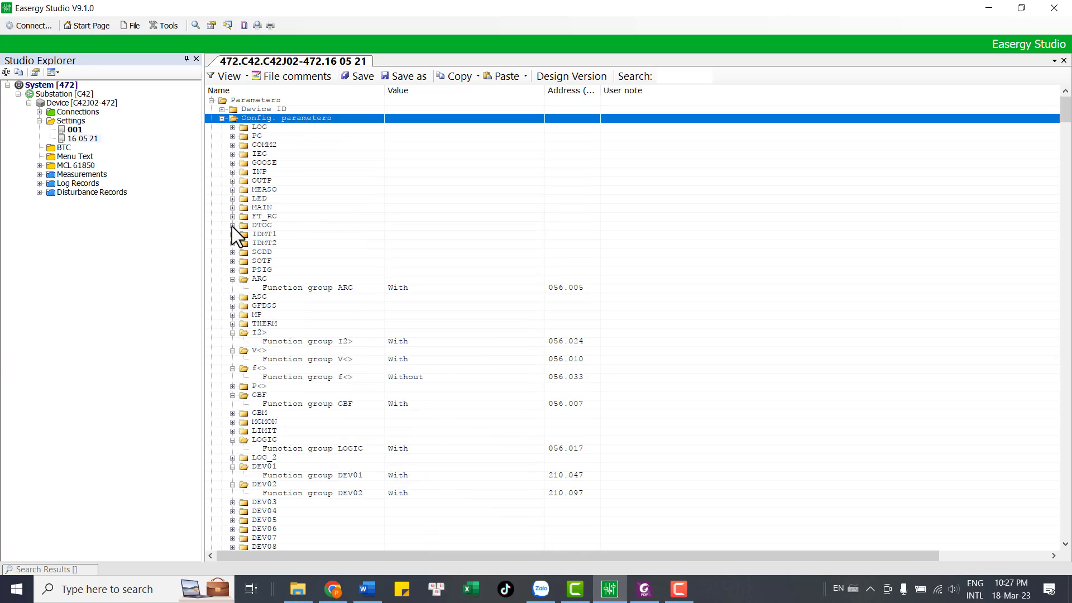
click(232, 172)
click(455, 243)
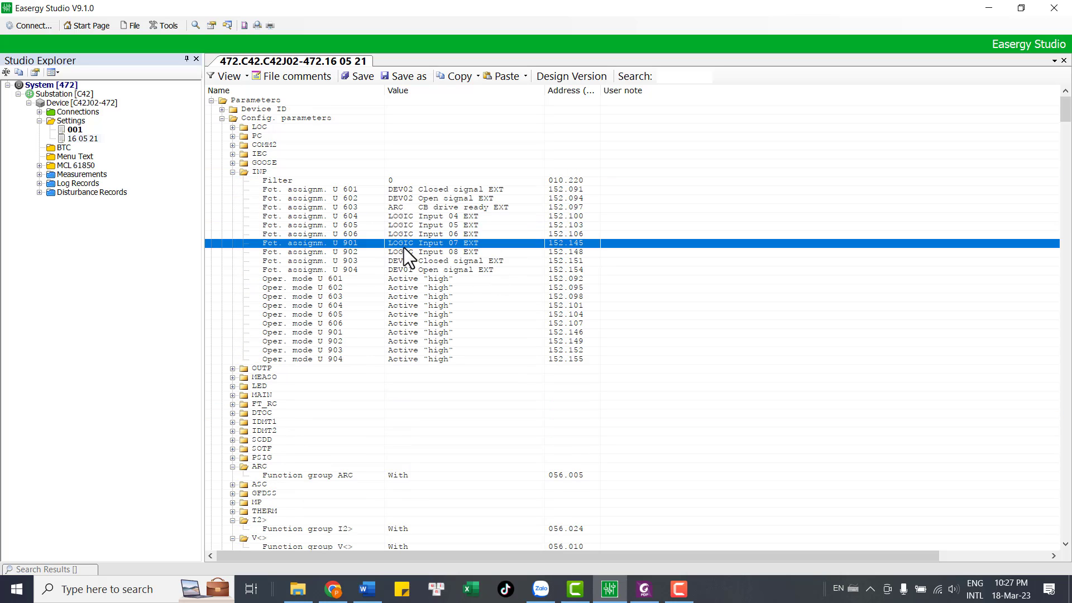
click(350, 250)
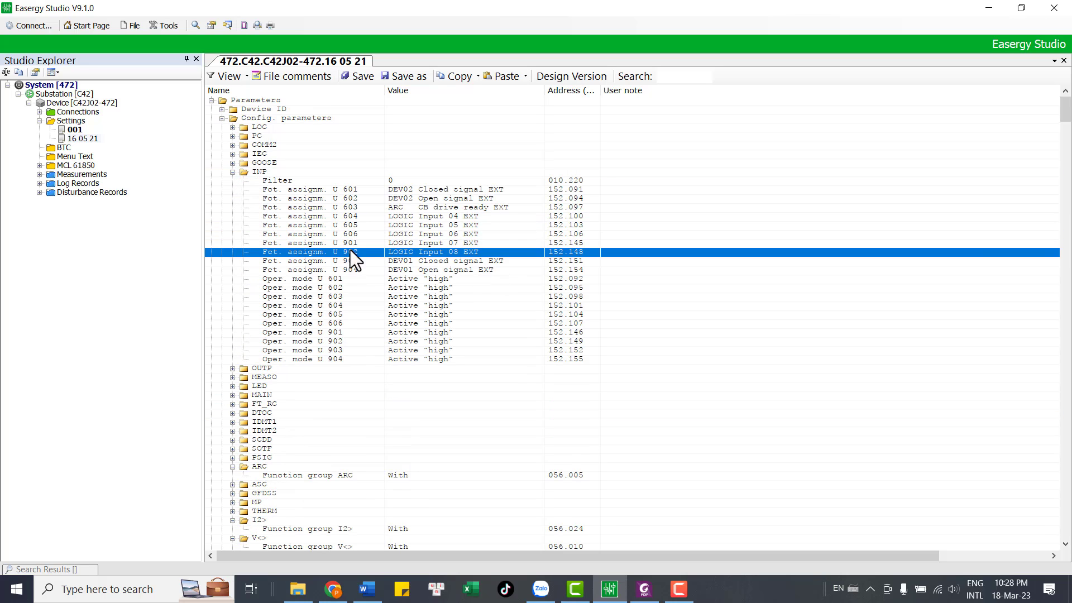
click(353, 260)
Switch to Foxit PhantomPDF and find the relay input wiring on page 7 of the BV TC C42 TBA EAHLEO drawing.
click(644, 588)
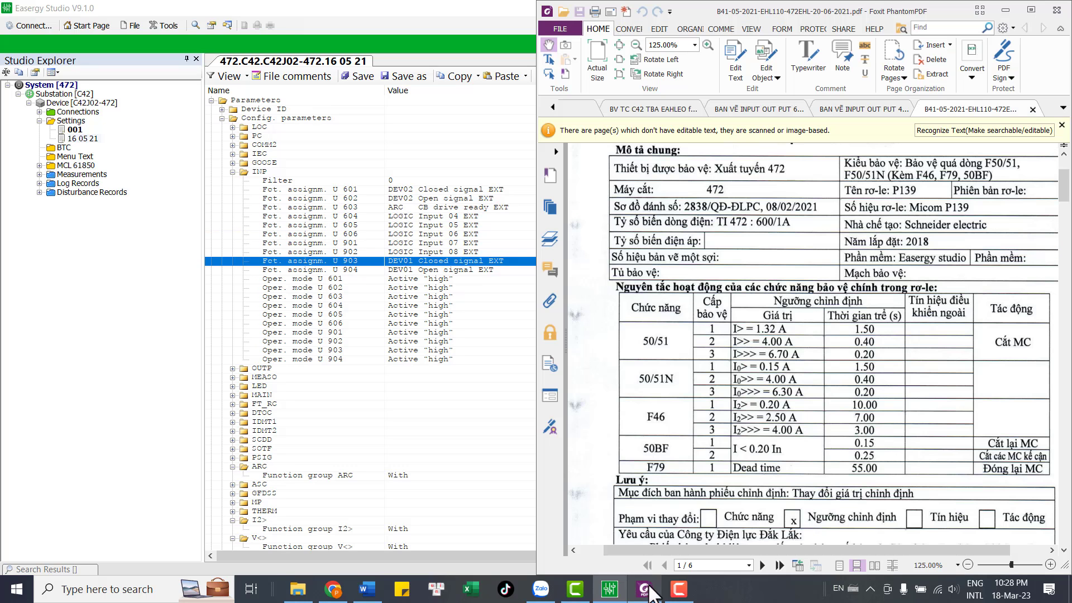
click(668, 106)
scroll(823, 342, down, 10)
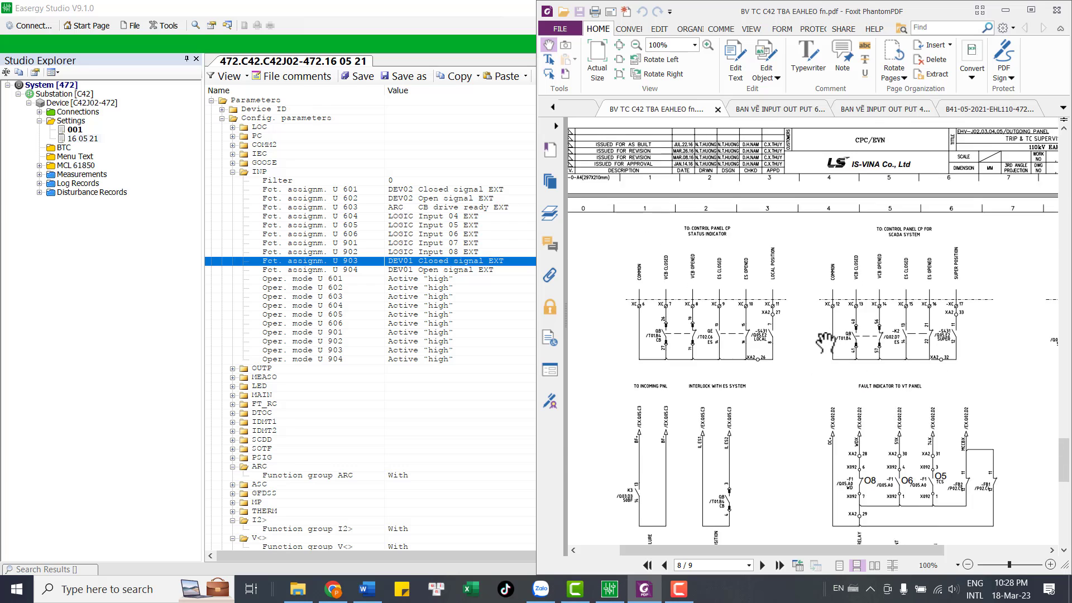
scroll(824, 341, up, 5)
ctrl+scroll(681, 274, up, 1)
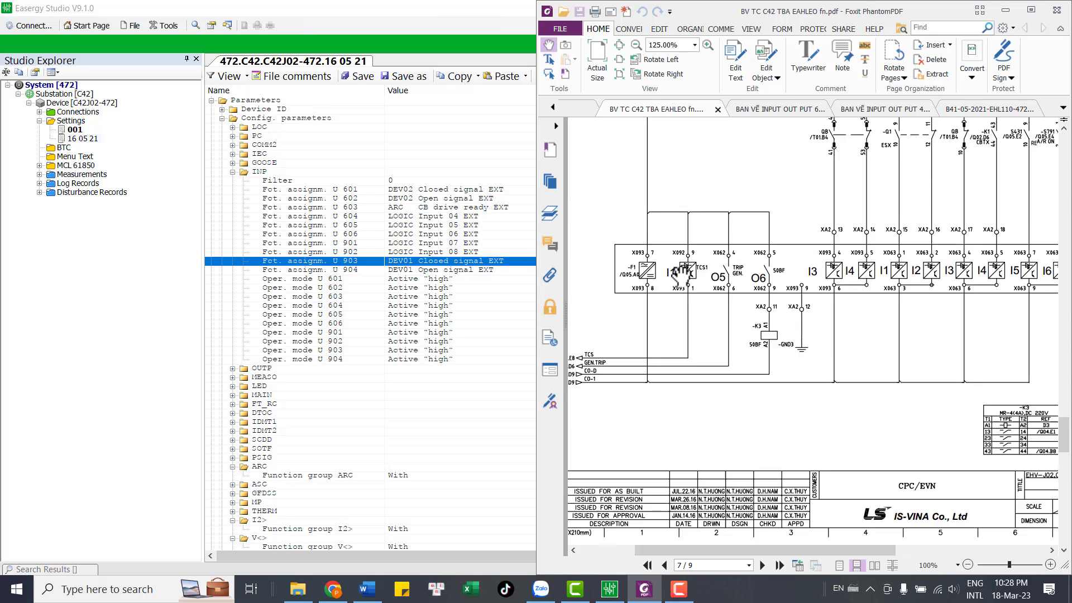
Switch back to Easergy Studio, recheck the U 901 and U 902 input assignments, and return to the LOGIC output settings.
click(444, 255)
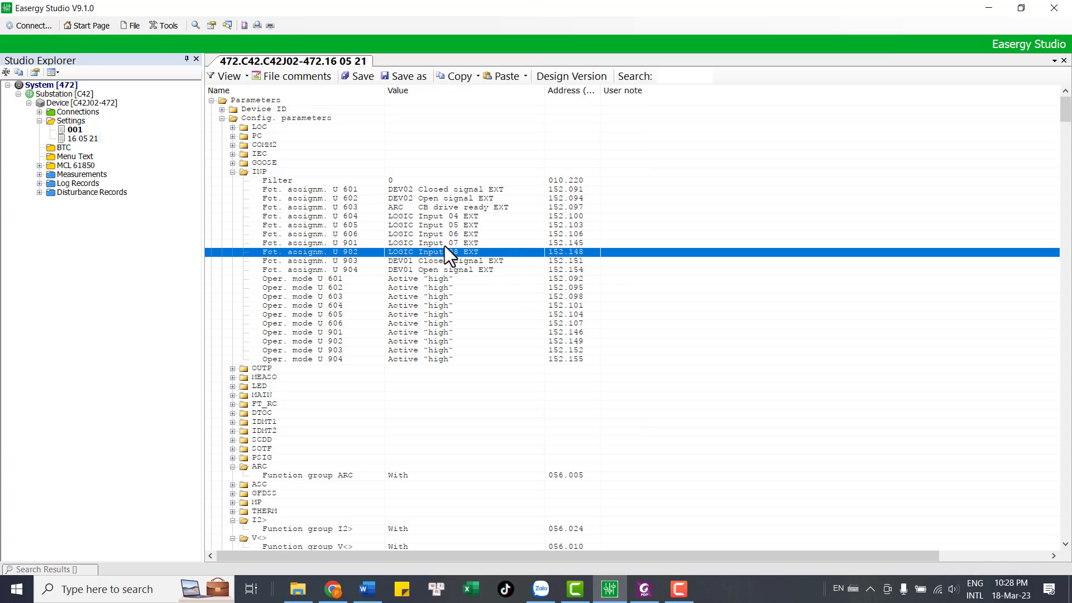
click(444, 244)
scroll(484, 426, down, 12)
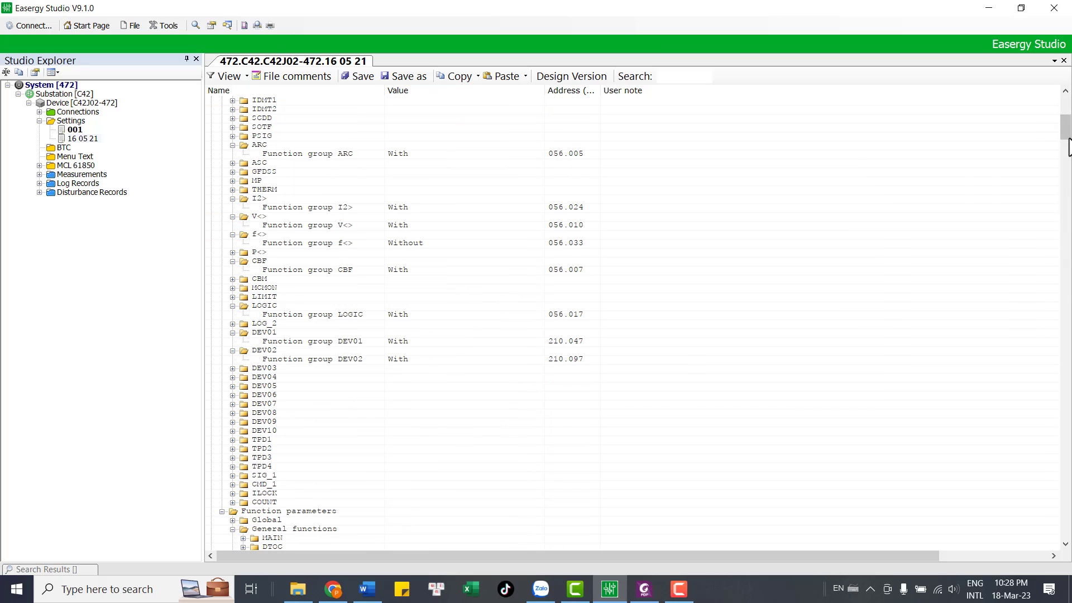
drag(1069, 126, 1069, 177)
scroll(423, 249, up, 3)
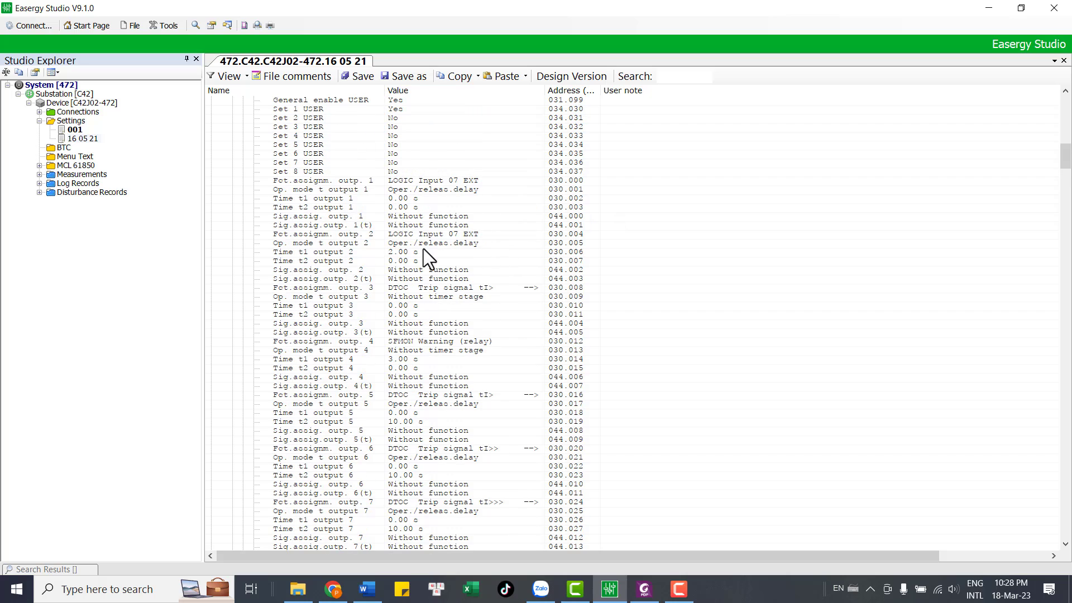
click(441, 291)
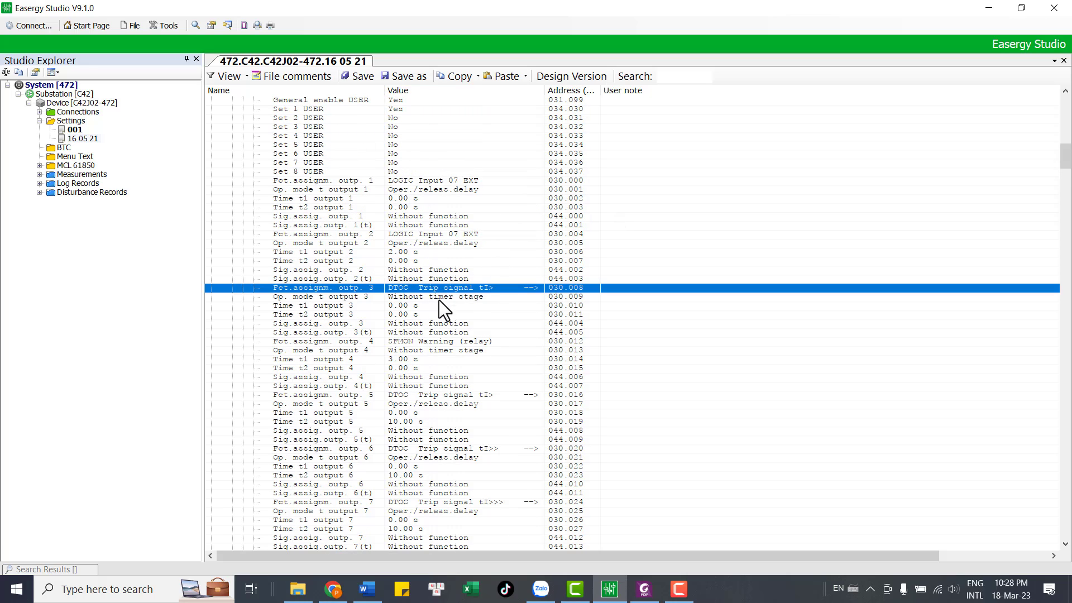
click(438, 226)
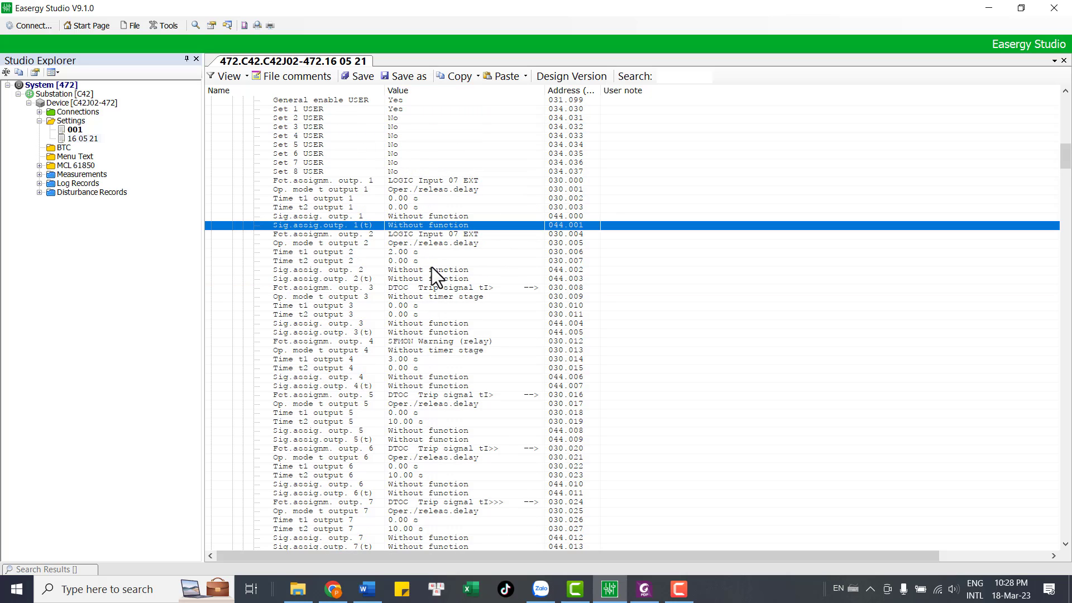
Check the function assignment of LOGIC output 2, then open that of output 3 to inspect its linked signals and close it.
click(439, 235)
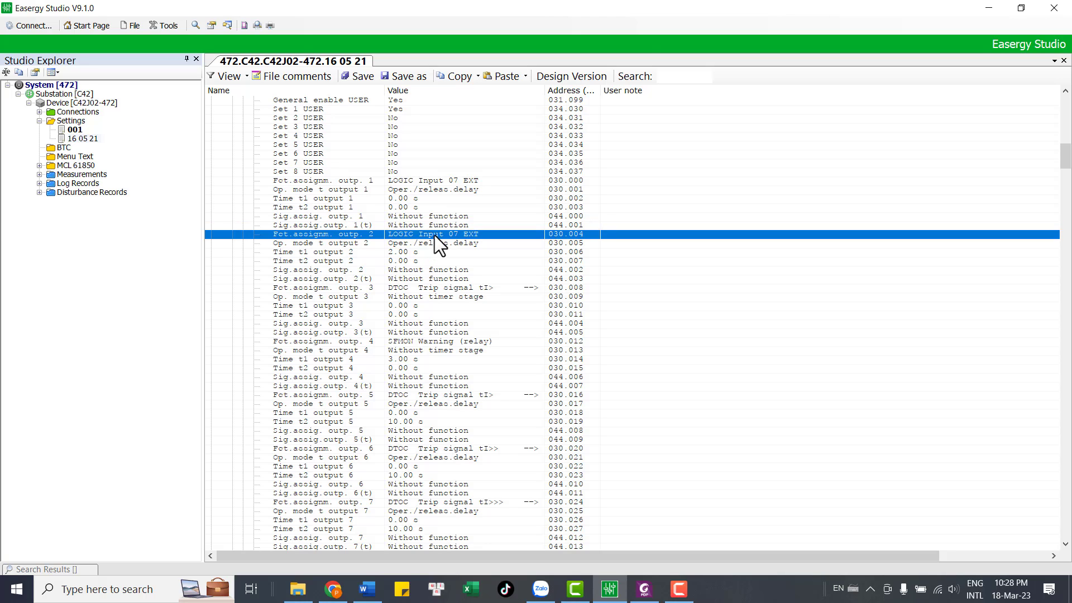
click(370, 297)
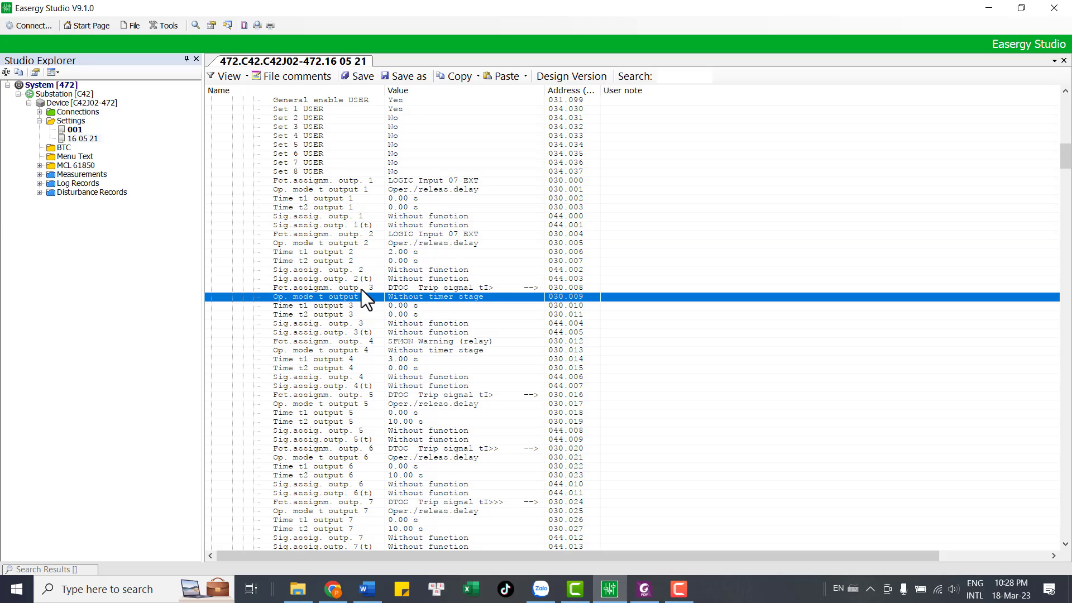
click(361, 288)
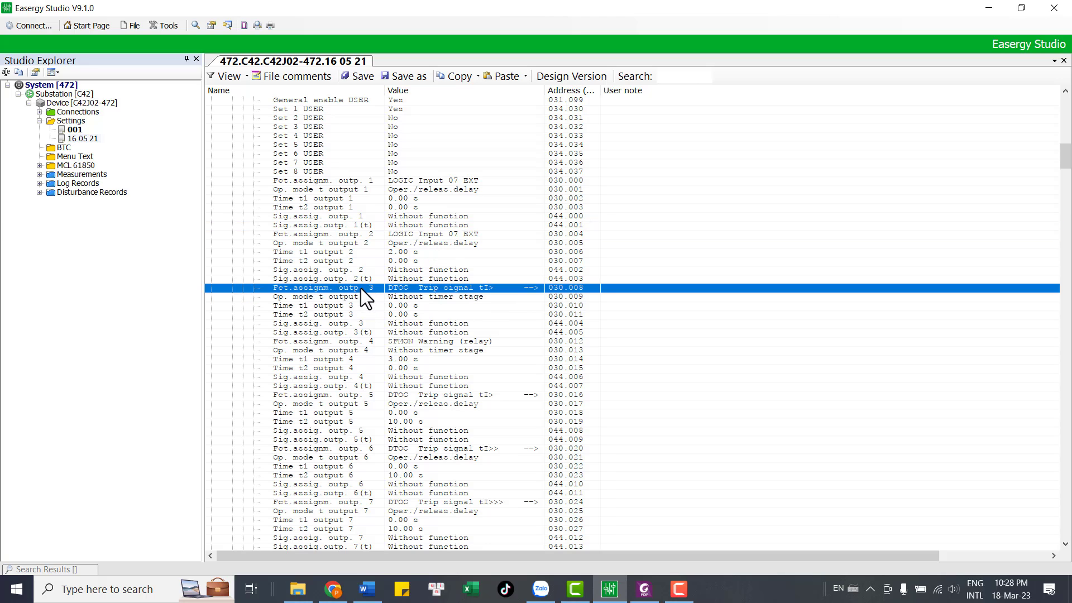
double_click(511, 289)
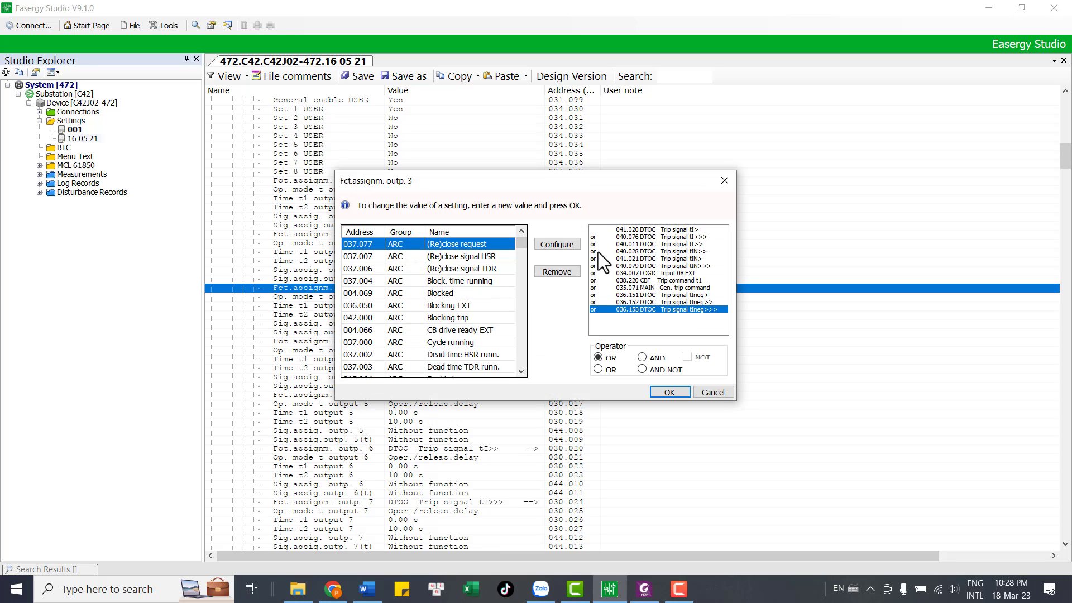
click(723, 181)
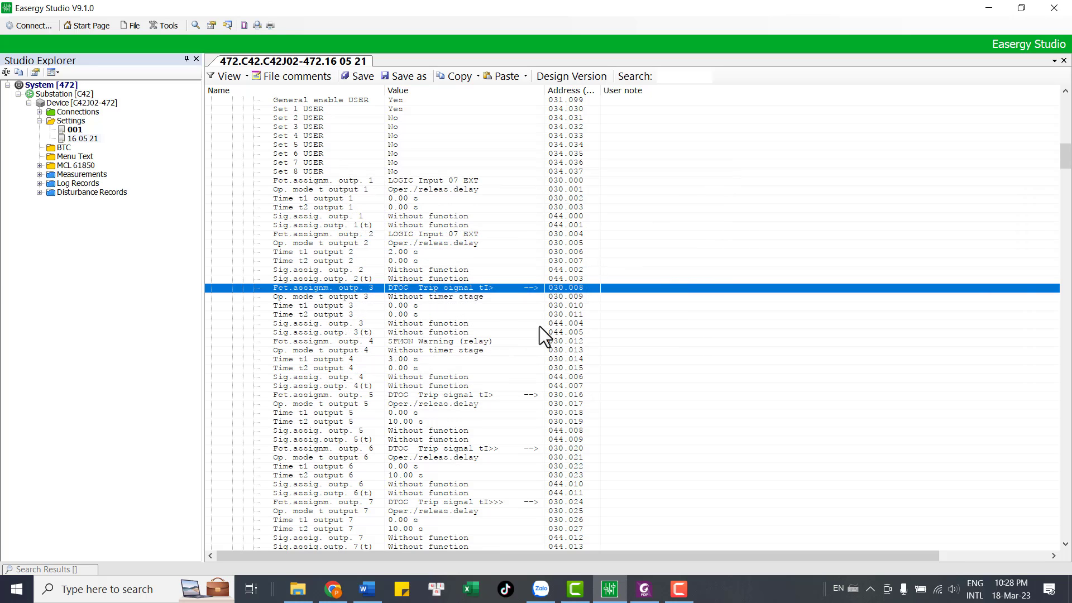
Check the signal assignment of LOGIC output 3 and the function assignment and operating mode of output 4.
scroll(500, 366, down, 1)
click(344, 296)
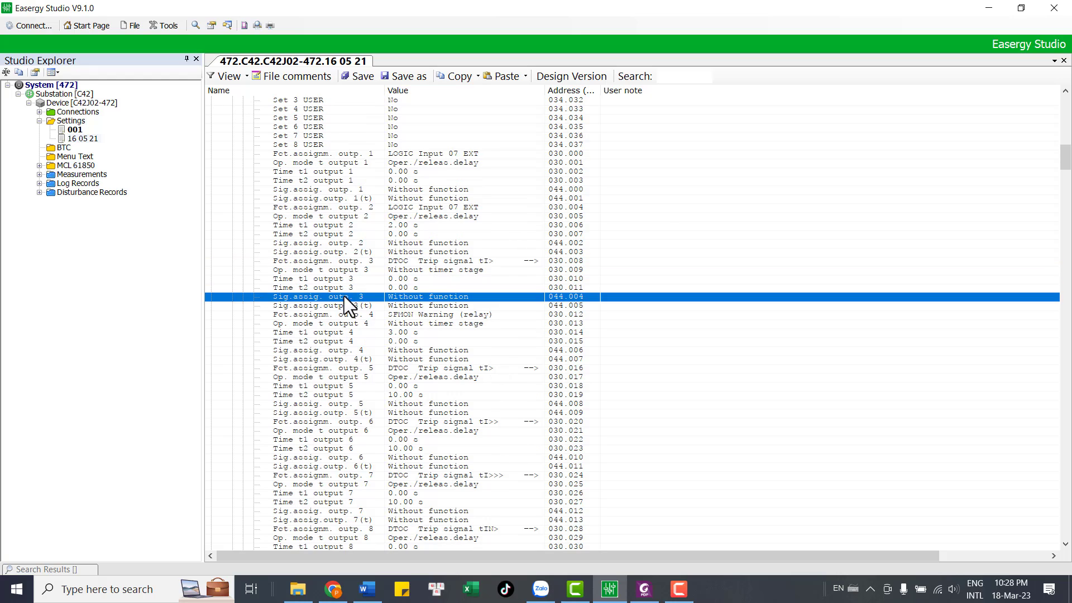
click(406, 314)
click(424, 323)
click(419, 314)
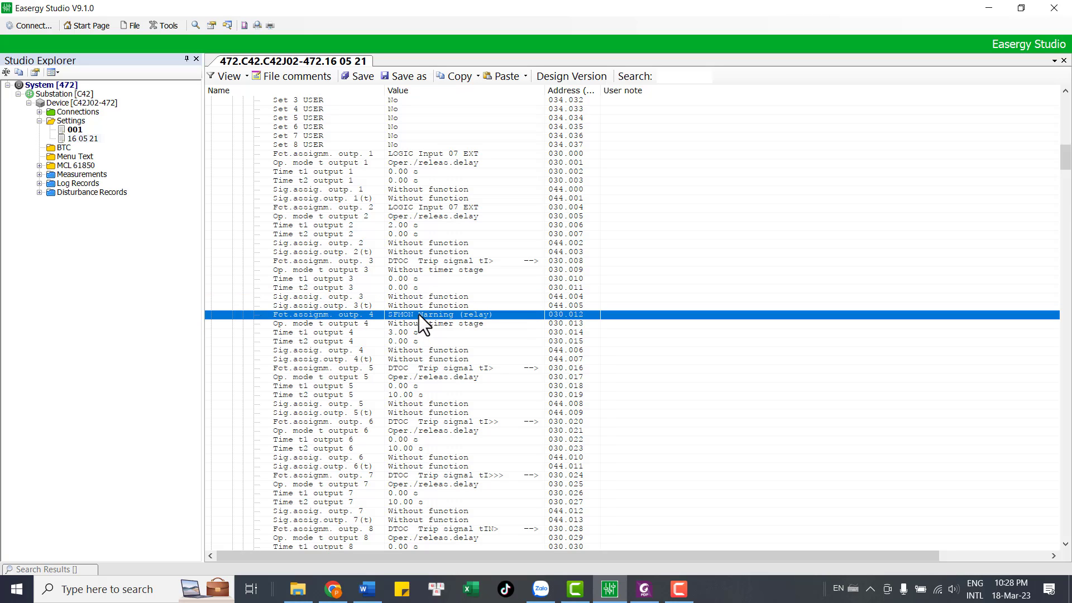
Inspect the signals in the function assignment of LOGIC output 6 and close it, postponing the Krisp update.
click(439, 369)
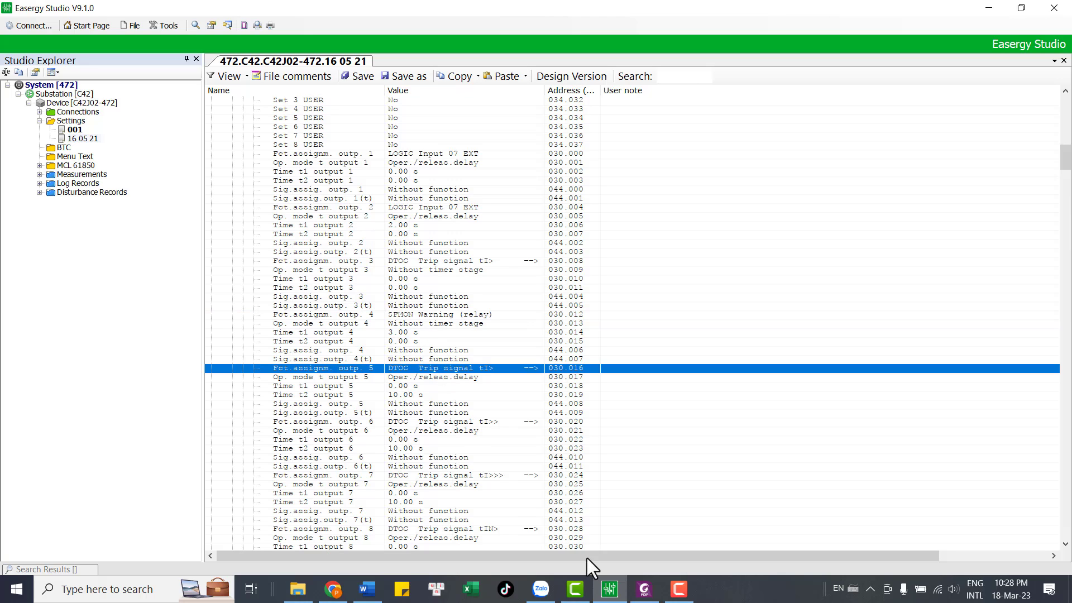
click(678, 589)
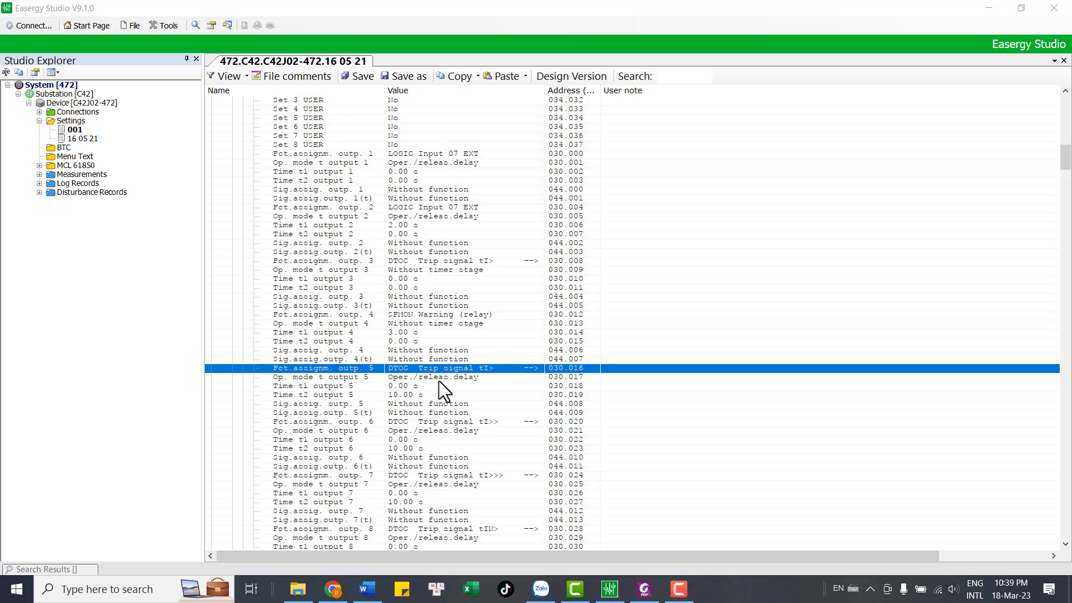
click(424, 424)
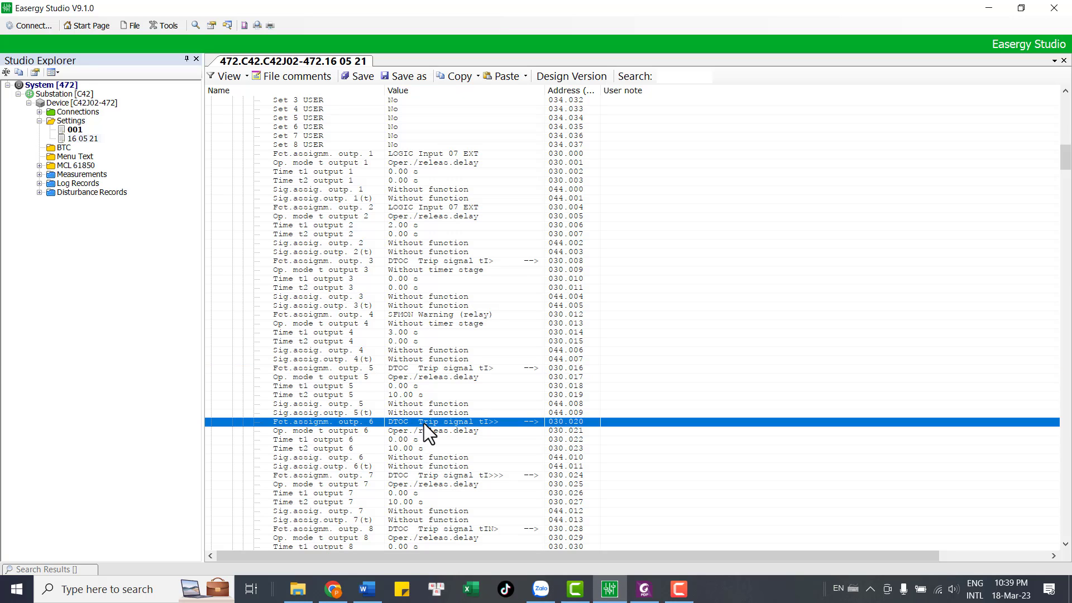
double_click(423, 423)
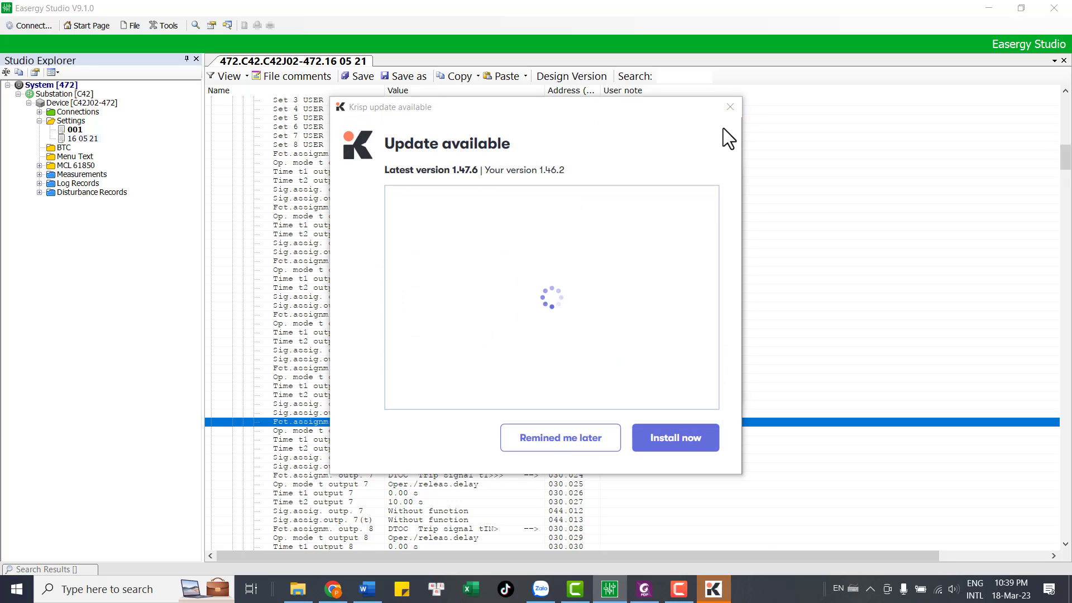
click(583, 440)
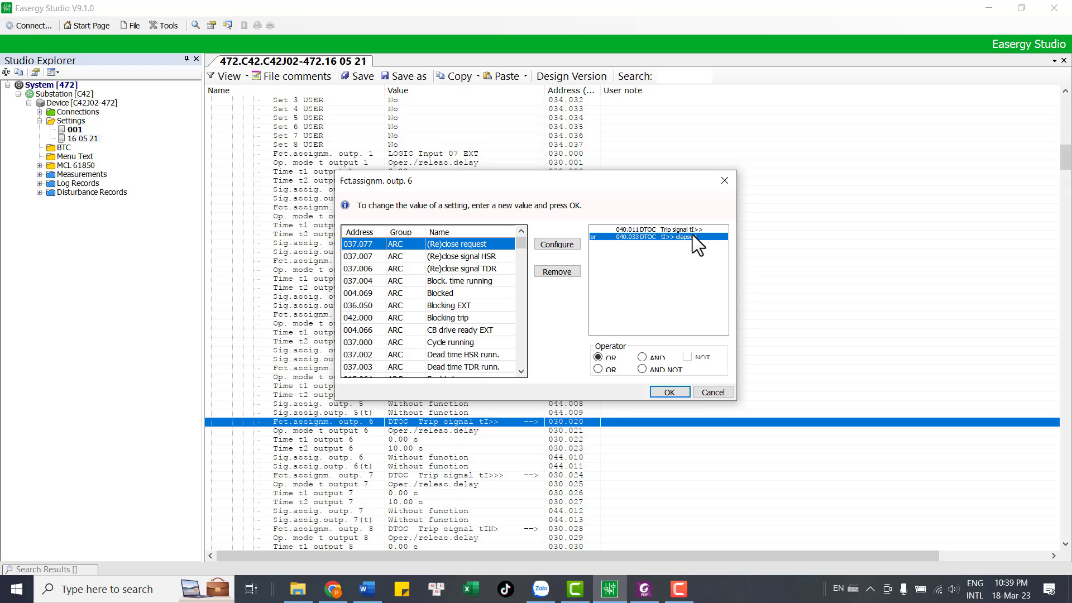
click(724, 180)
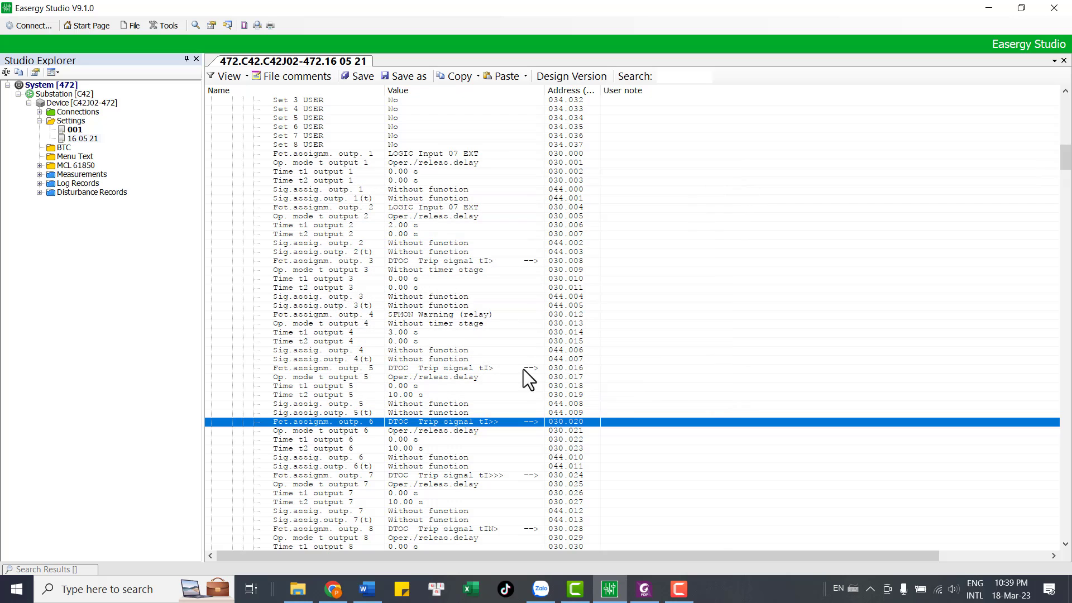
Open the function assignments of LOGIC outputs 5 and 7 in turn to inspect their linked signals, closing each one.
double_click(480, 372)
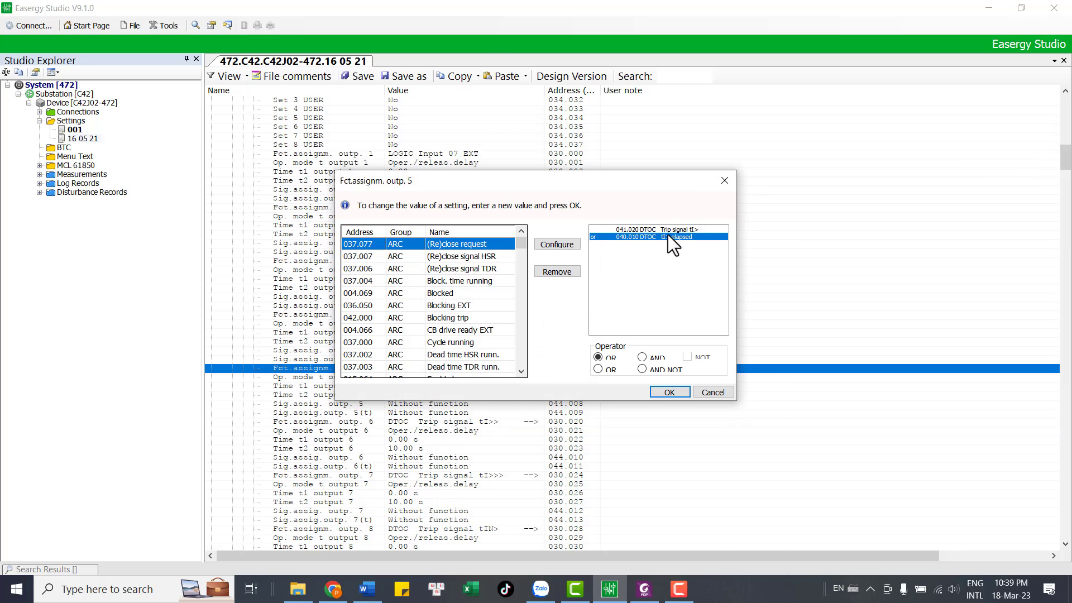
click(724, 180)
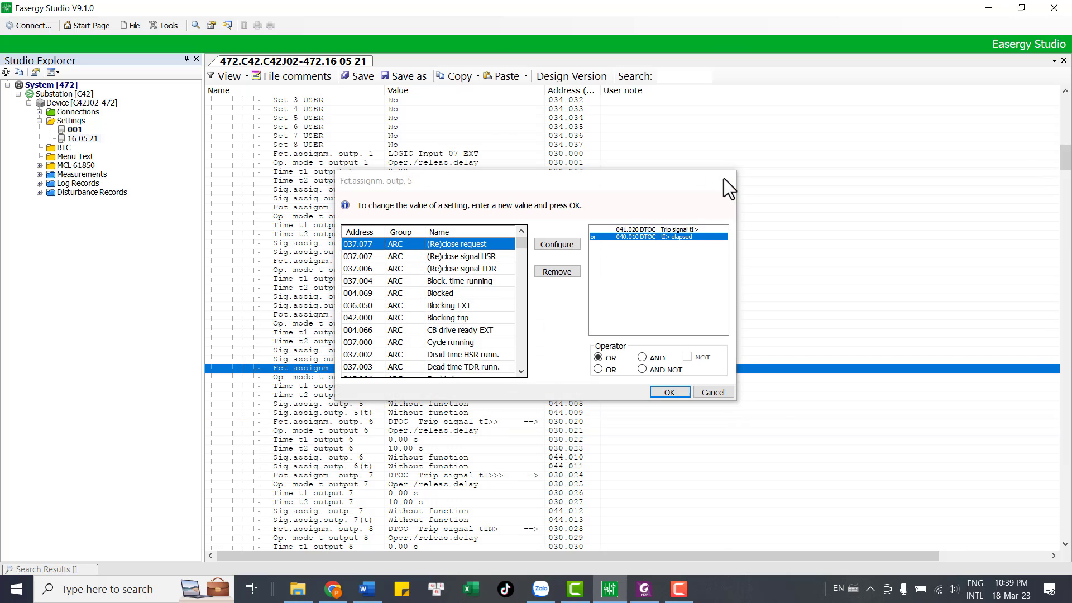
double_click(458, 477)
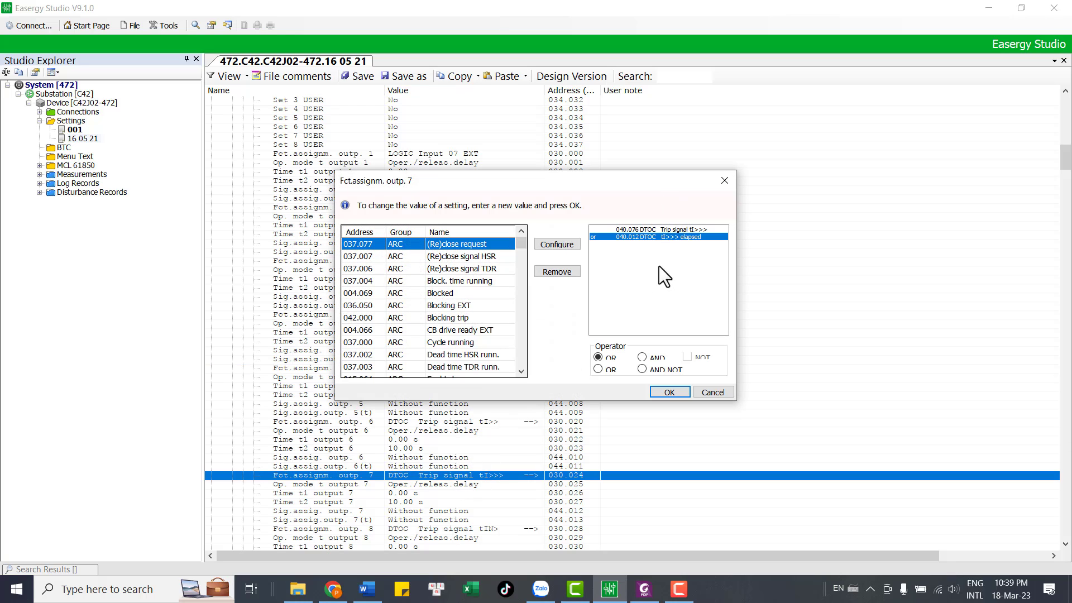
click(725, 180)
Examine the t2 time of LOGIC output 5 alongside the function assignments of outputs 5, 6 and 7.
scroll(432, 466, down, 2)
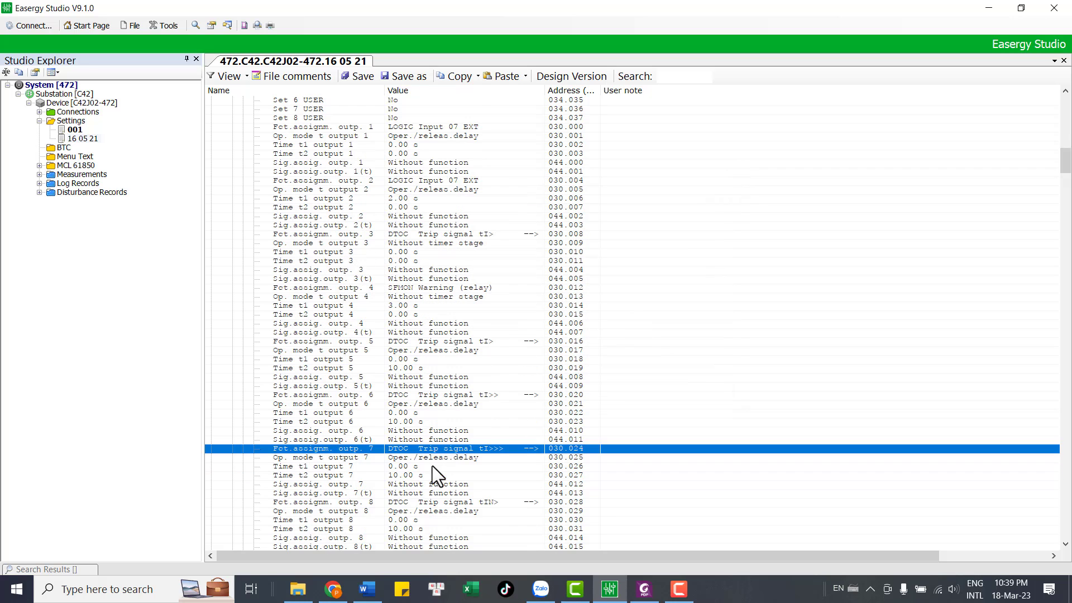
scroll(439, 461, down, 1)
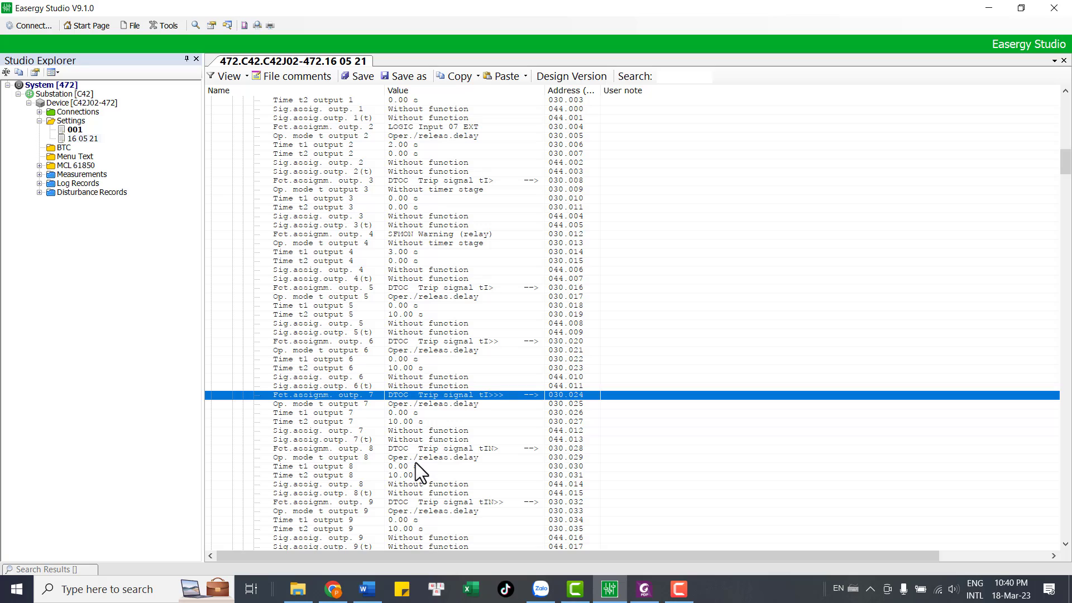
click(395, 316)
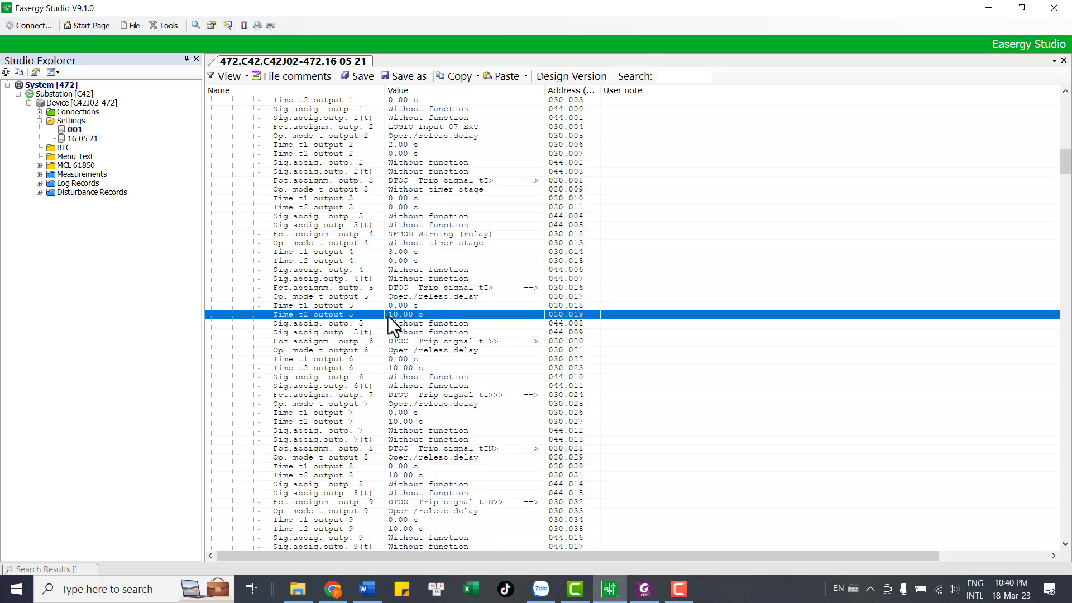
click(436, 289)
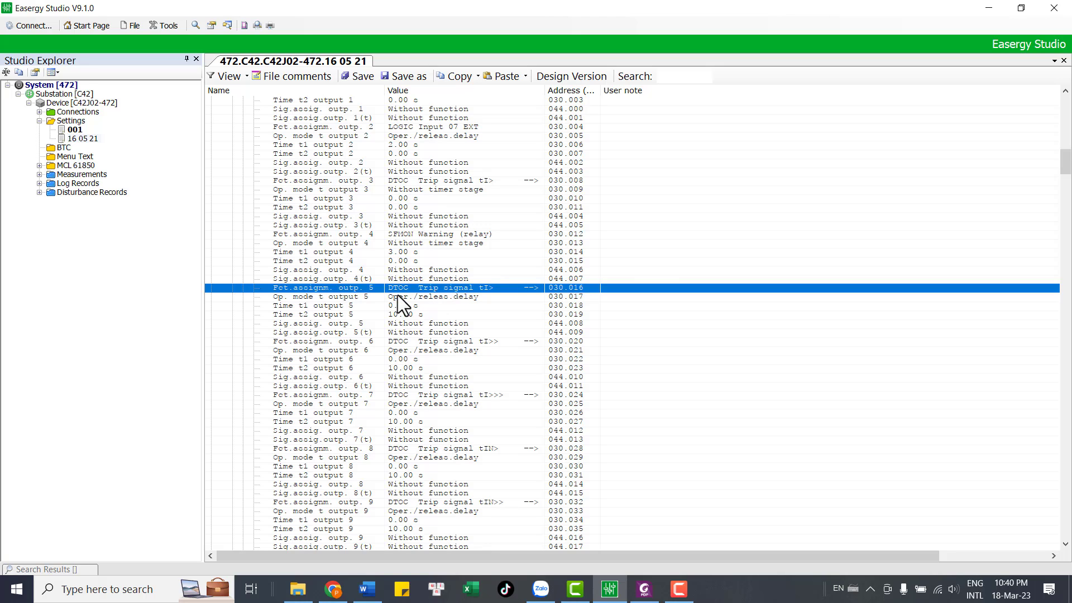
click(399, 315)
click(437, 289)
click(457, 342)
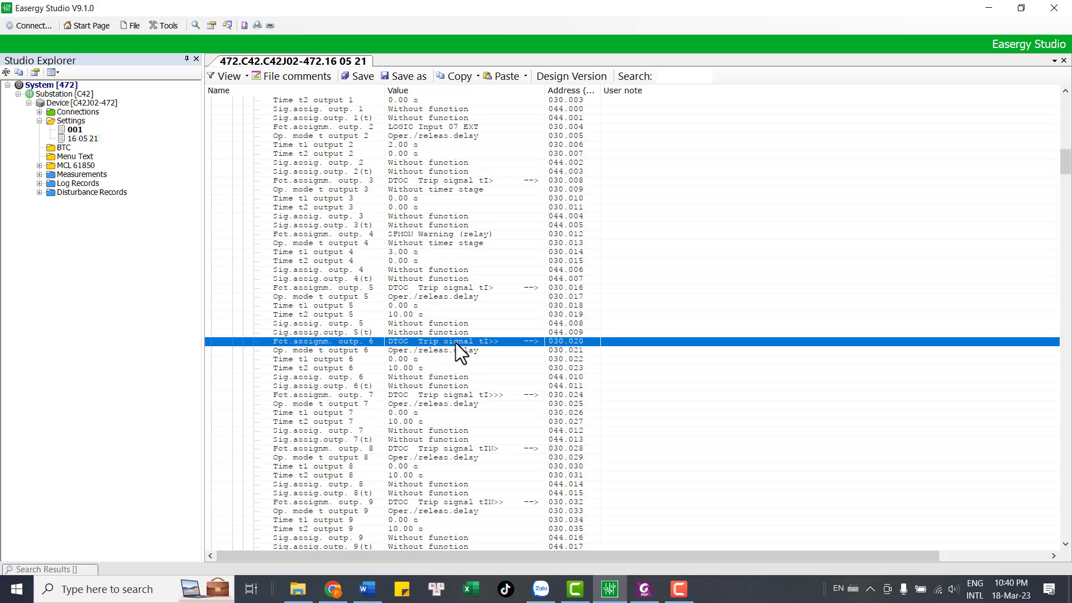
click(474, 397)
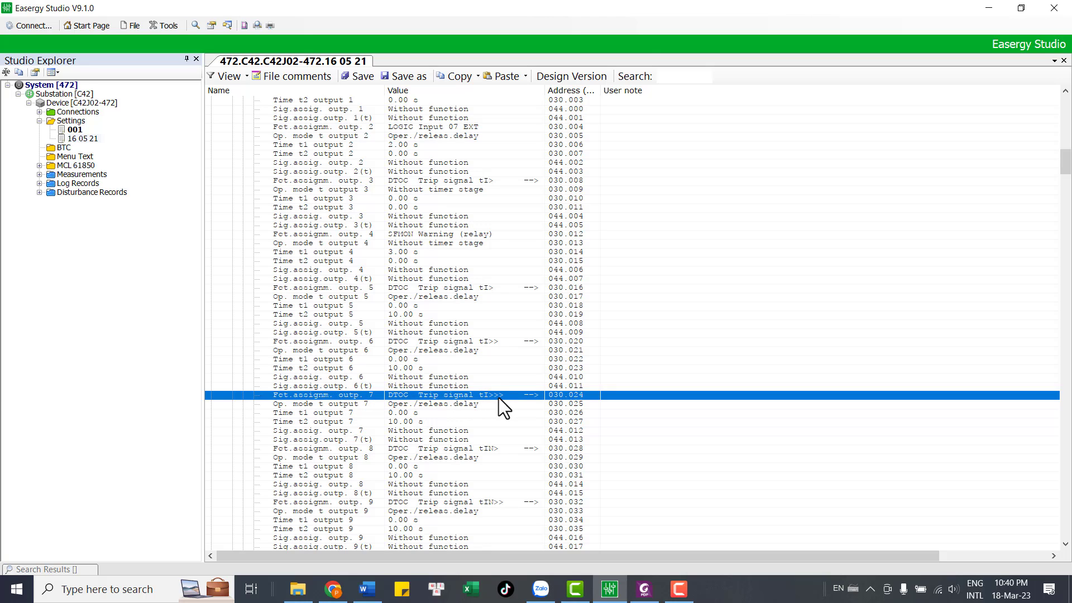
Check the function assignments of LOGIC outputs 8, 9 and 10.
scroll(500, 396, down, 3)
click(476, 368)
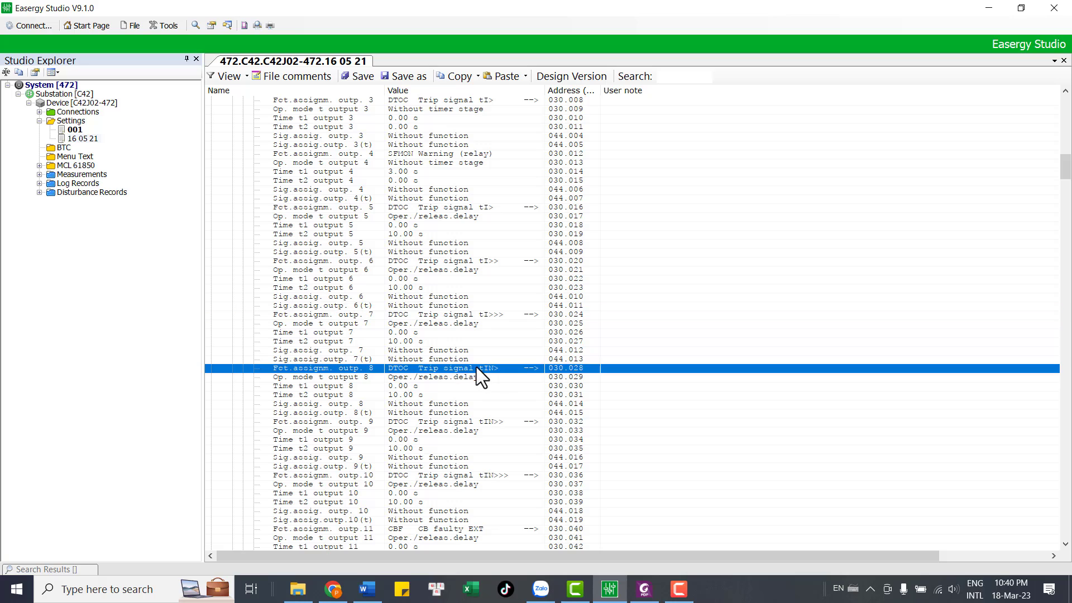
scroll(489, 373, down, 2)
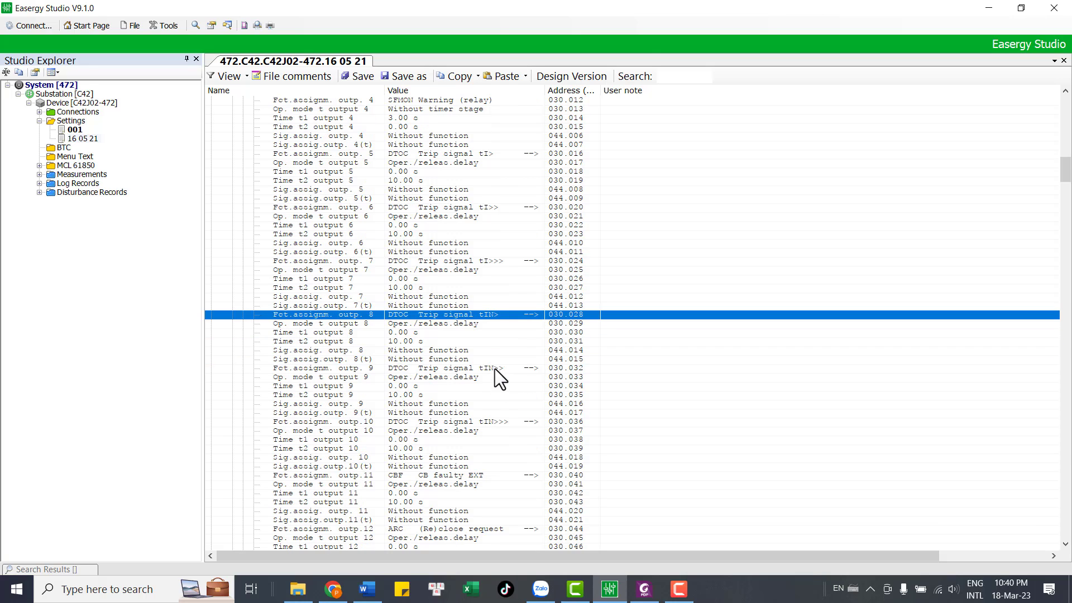
click(495, 368)
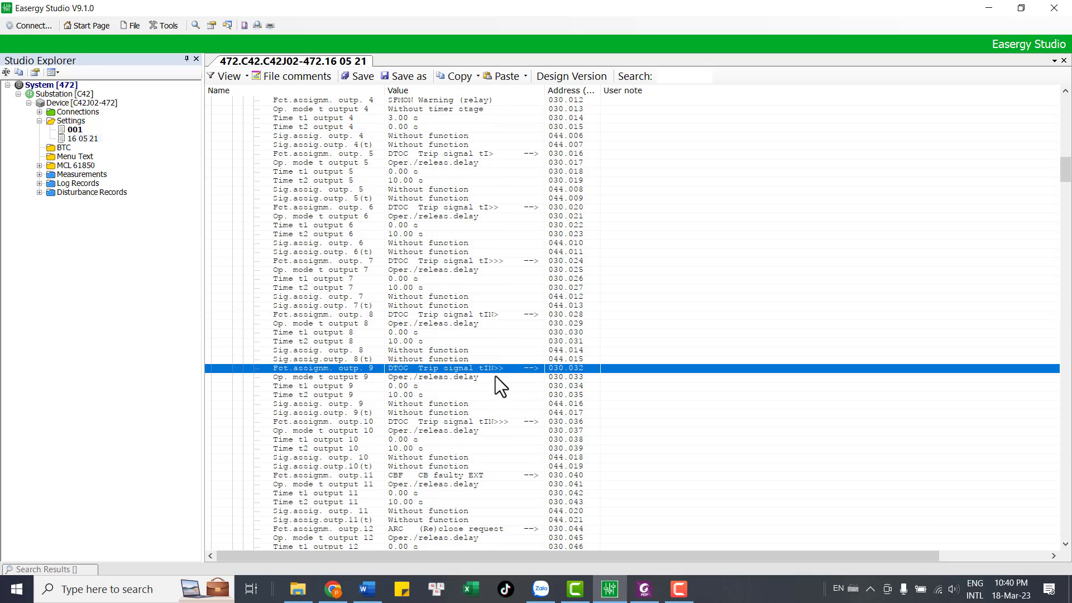
click(493, 422)
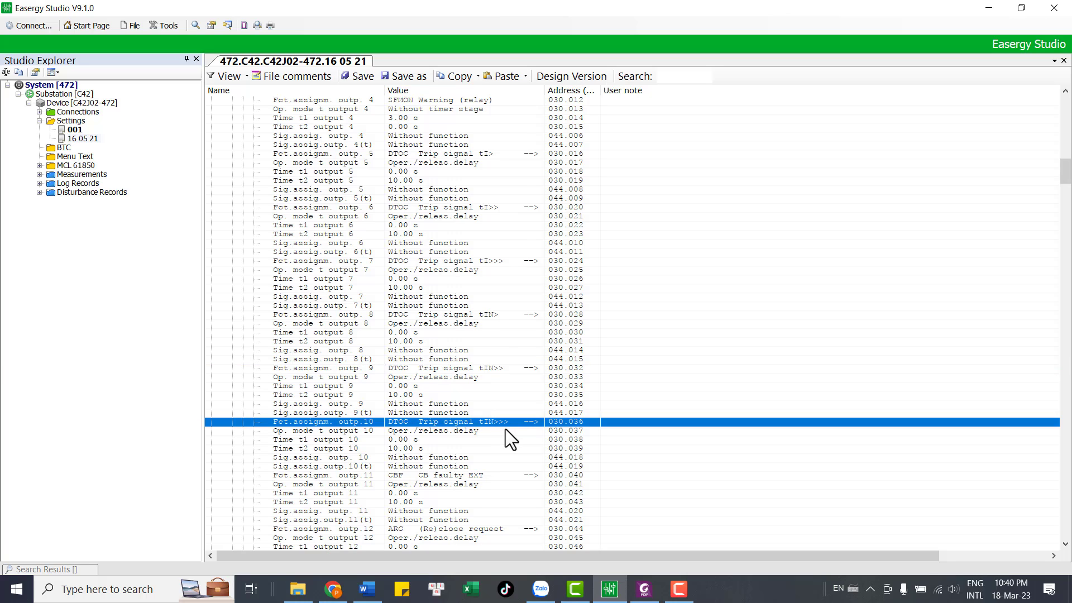
Check the function assignments of LOGIC outputs 11 and 12.
scroll(505, 428, down, 2)
scroll(501, 436, down, 1)
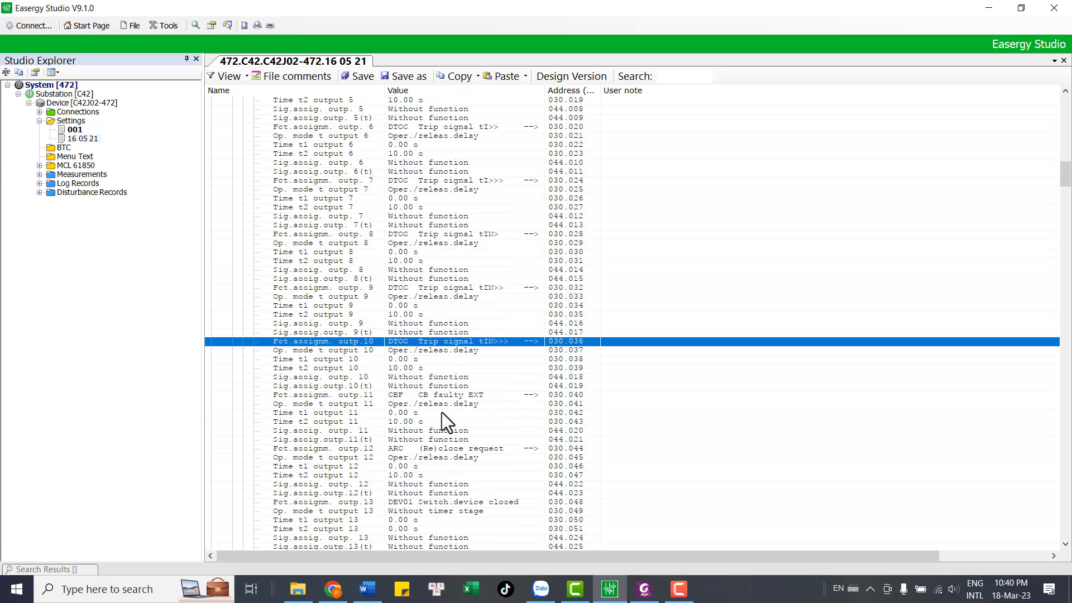
click(347, 396)
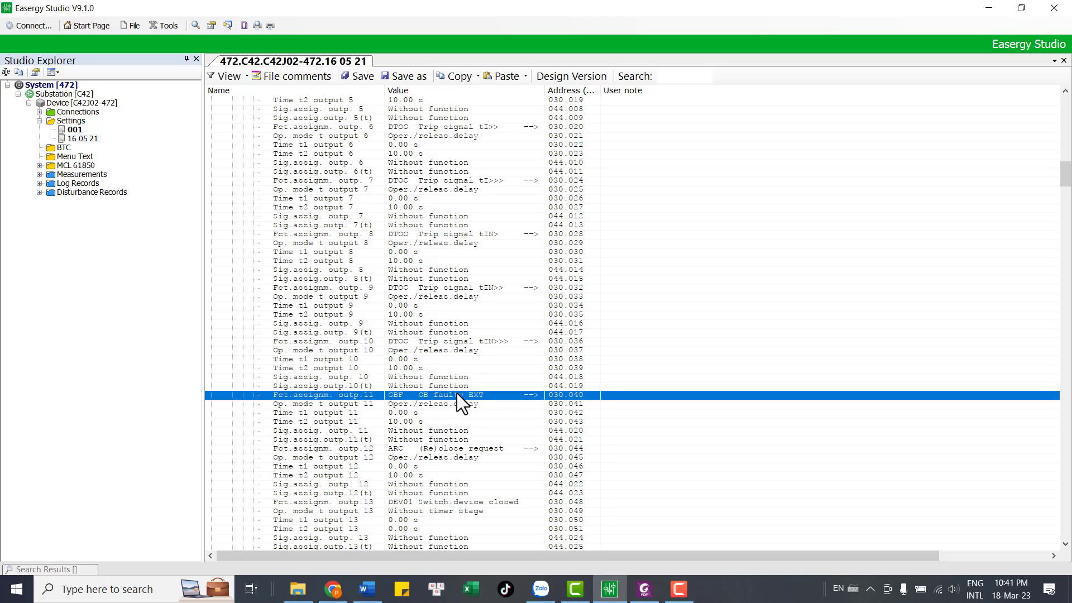
scroll(404, 443, down, 1)
click(438, 423)
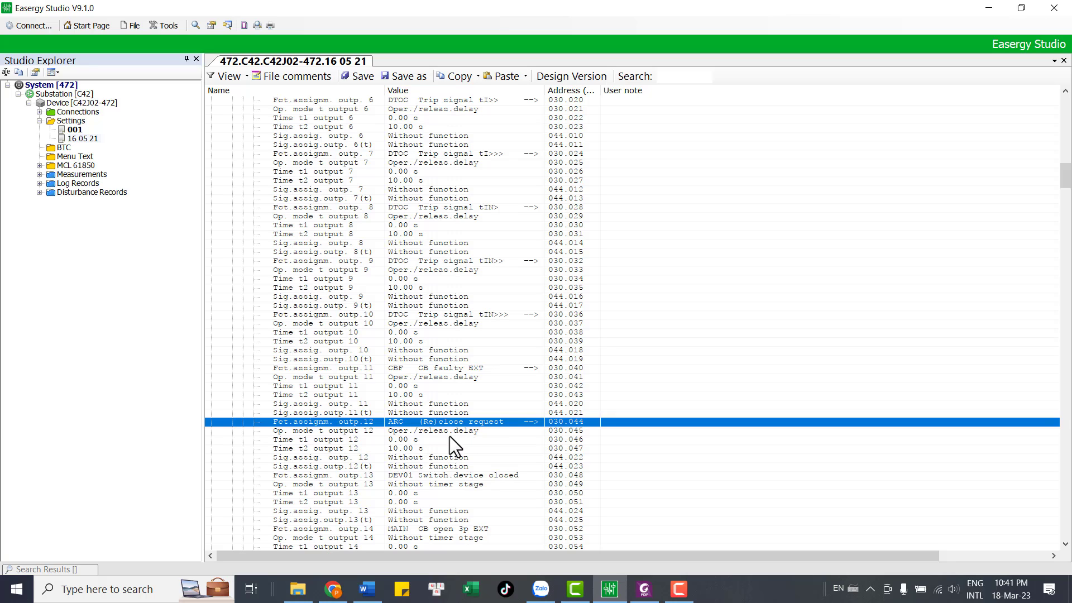
Open and close the function assignment of LOGIC output 13 to inspect its signal, and check the function assignment of output 14.
scroll(451, 435, down, 1)
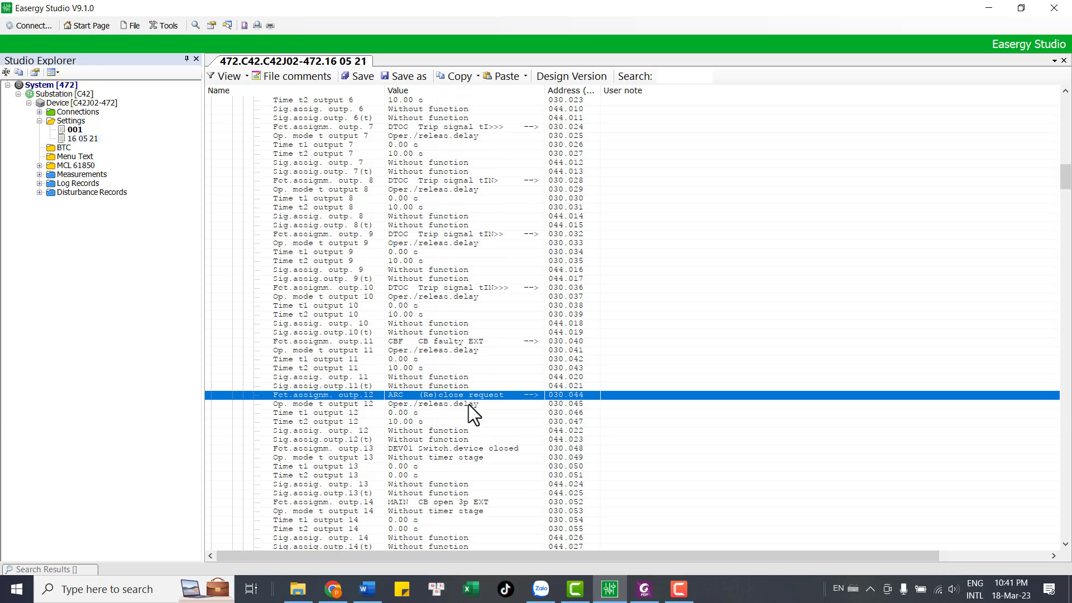
click(424, 448)
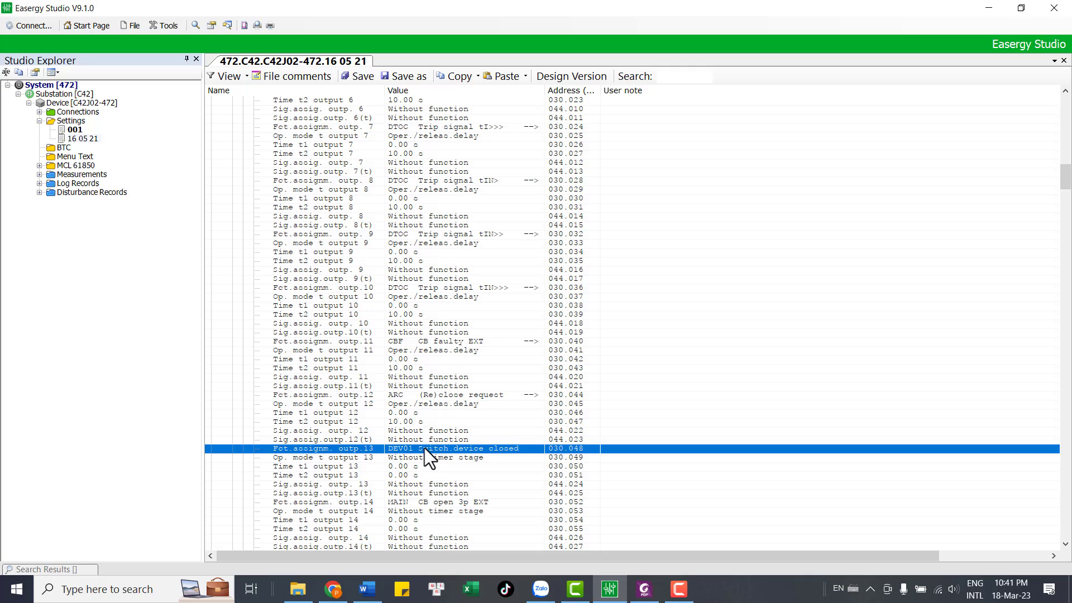
double_click(454, 449)
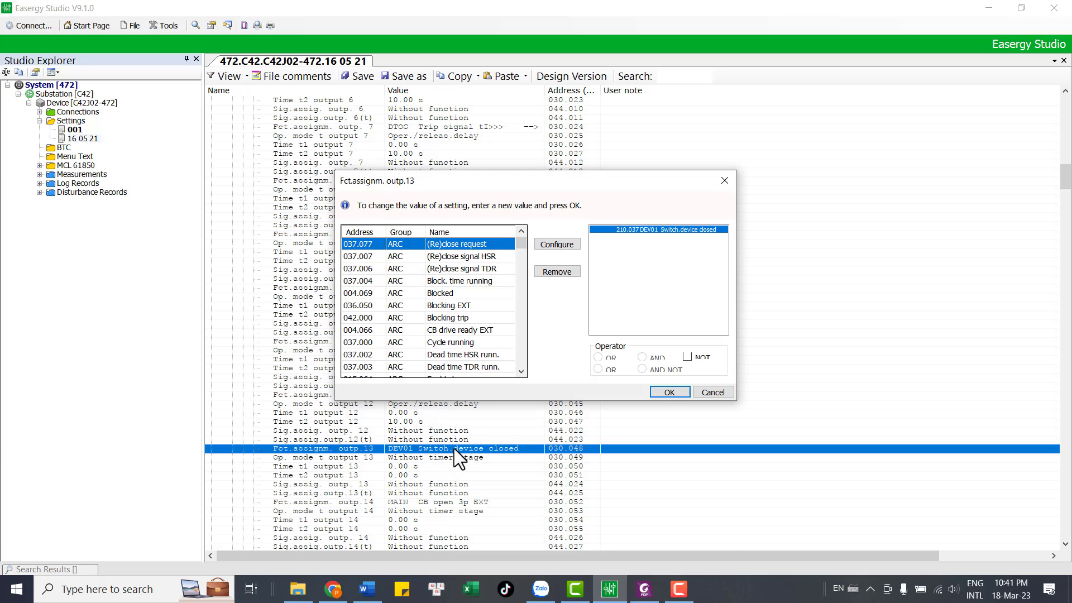
click(723, 180)
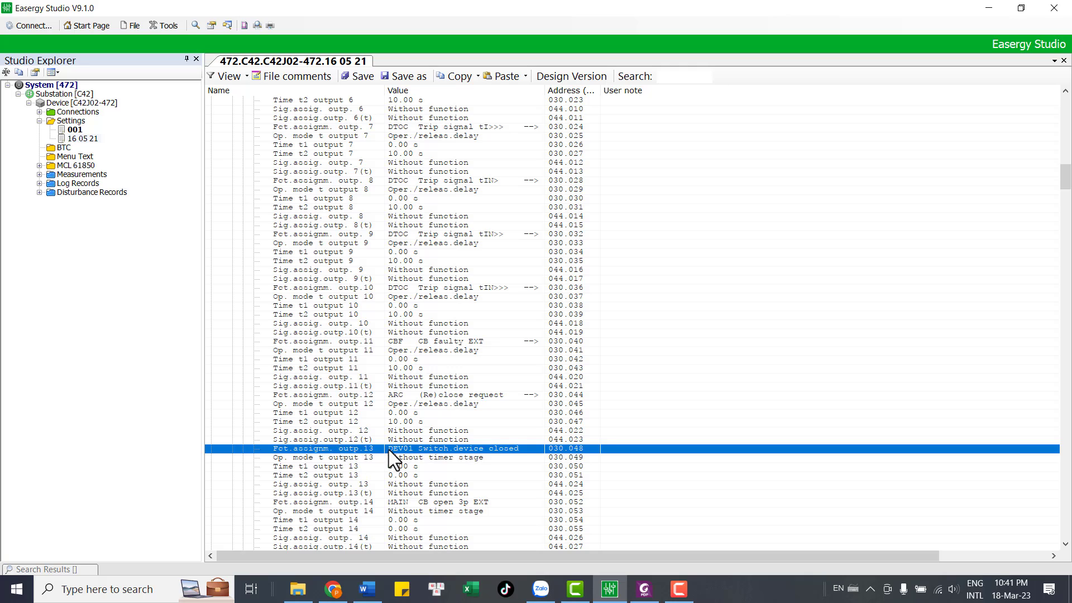
click(427, 455)
click(431, 450)
scroll(431, 497, down, 1)
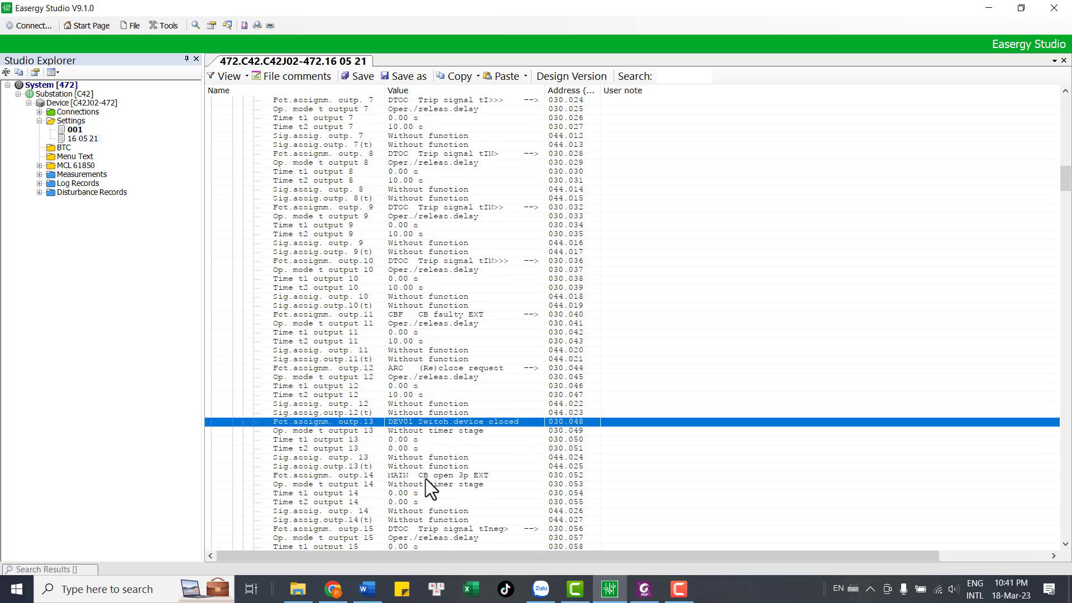
click(399, 473)
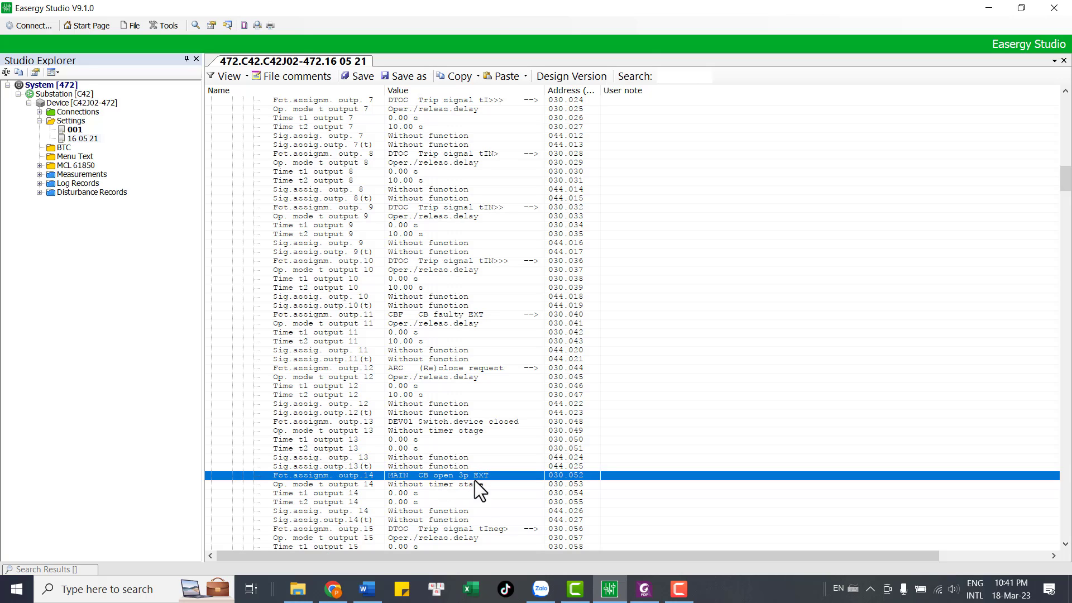
Open the function assignment of LOGIC output 15 to inspect its linked signals, and close it without changes.
scroll(475, 476, down, 3)
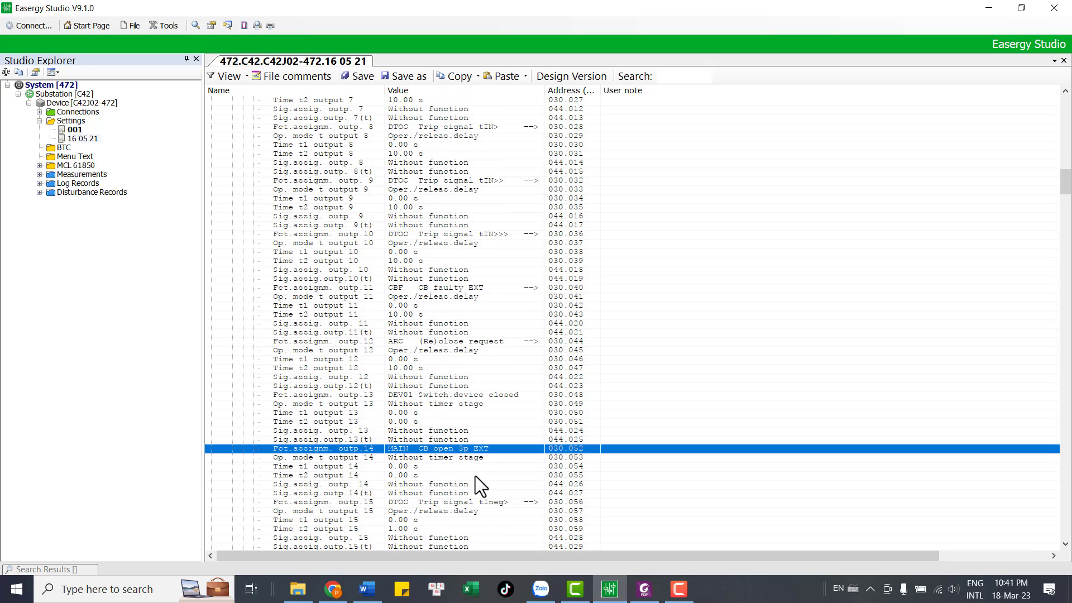
click(434, 450)
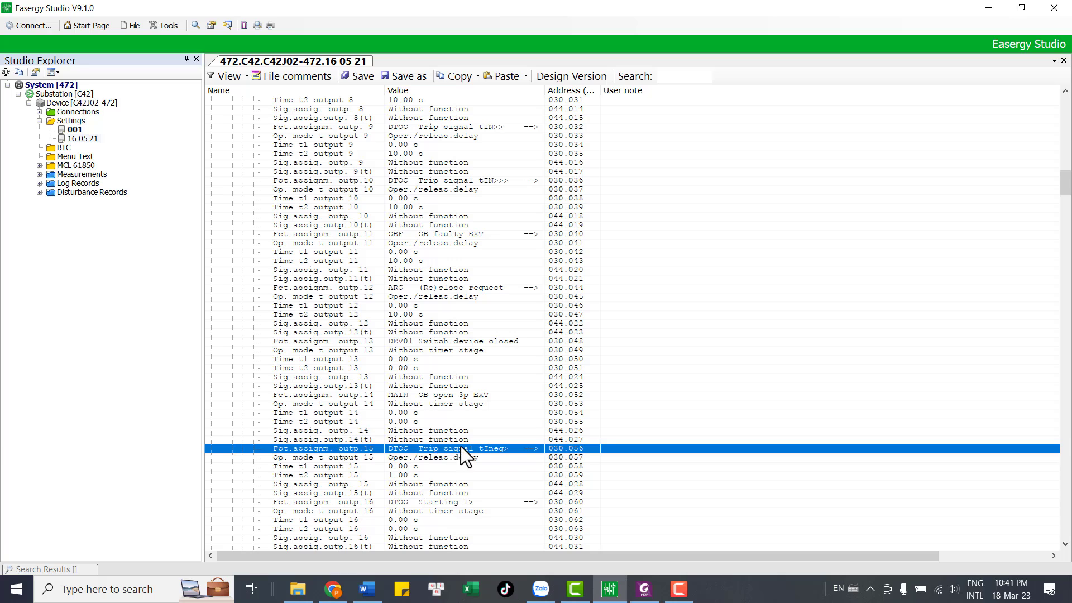
double_click(512, 451)
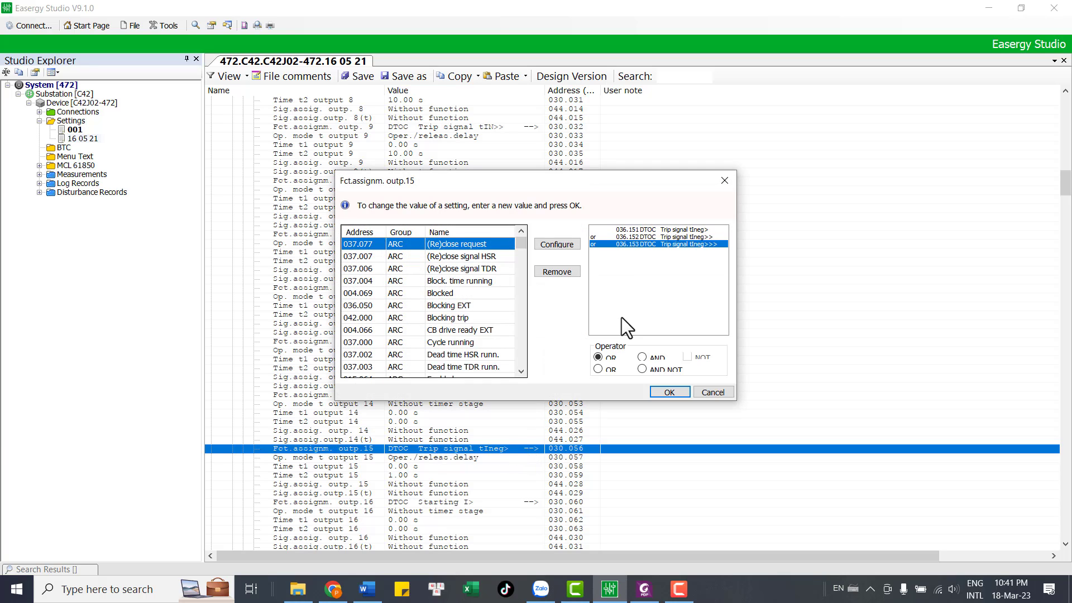
click(725, 179)
Open the function assignment of LOGIC output 16 to review its combined signals, and close it without changes.
click(454, 503)
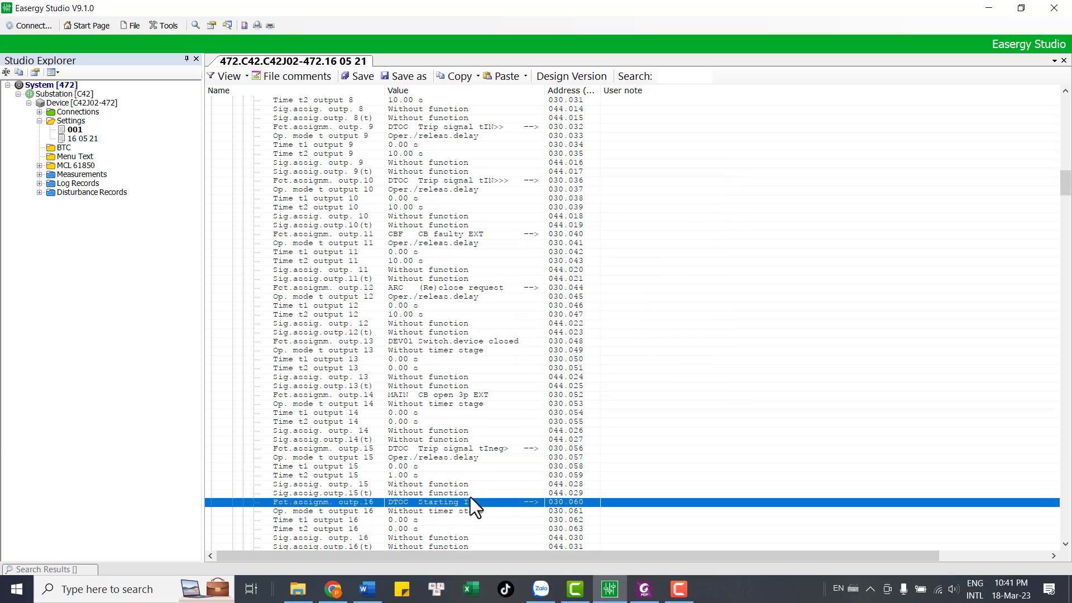
scroll(470, 498, down, 2)
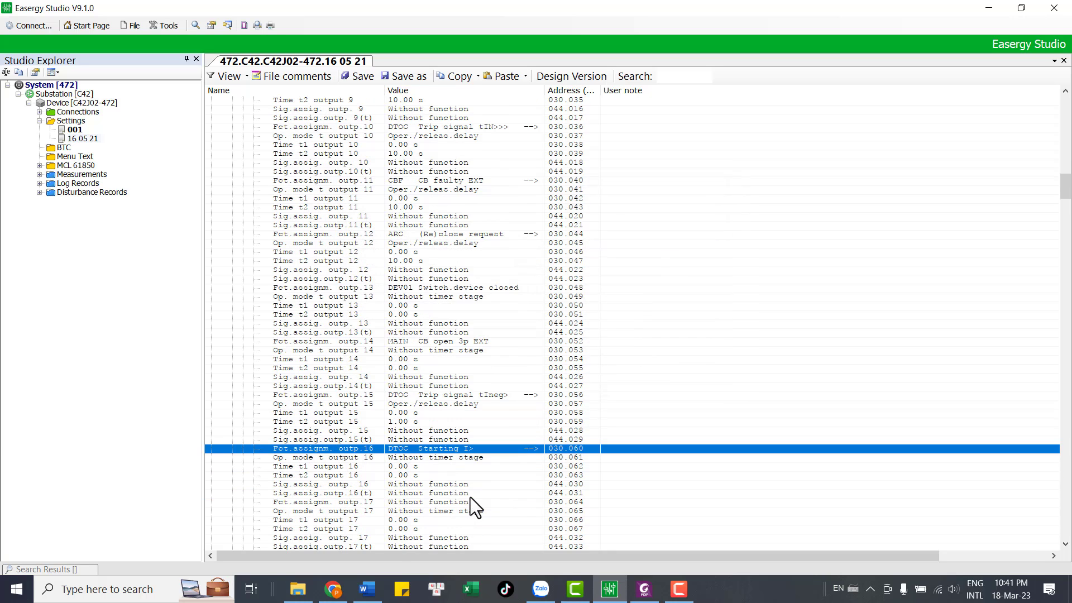
double_click(465, 451)
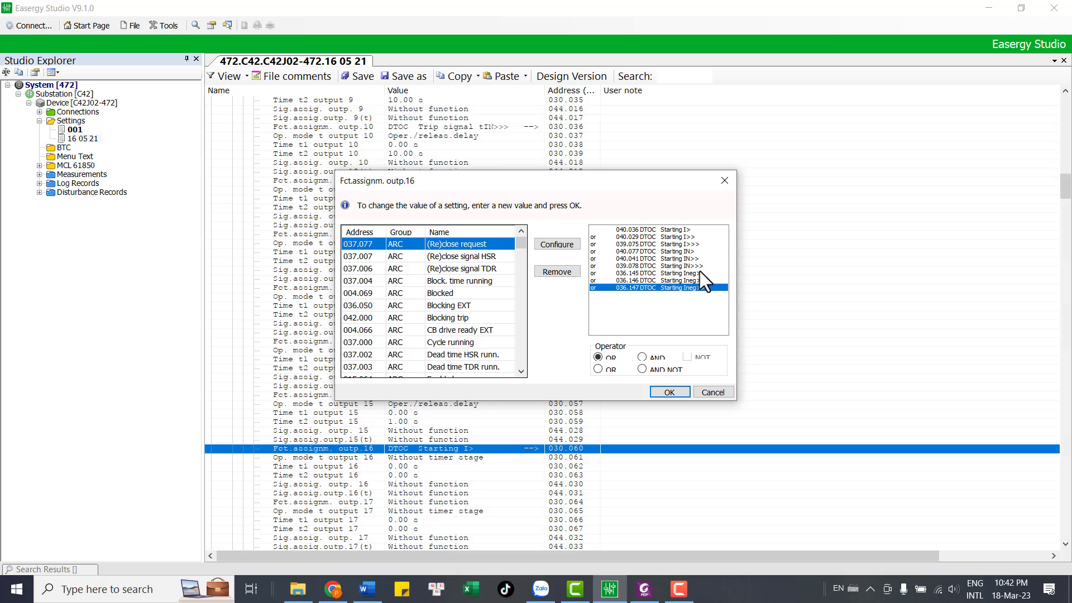
click(725, 180)
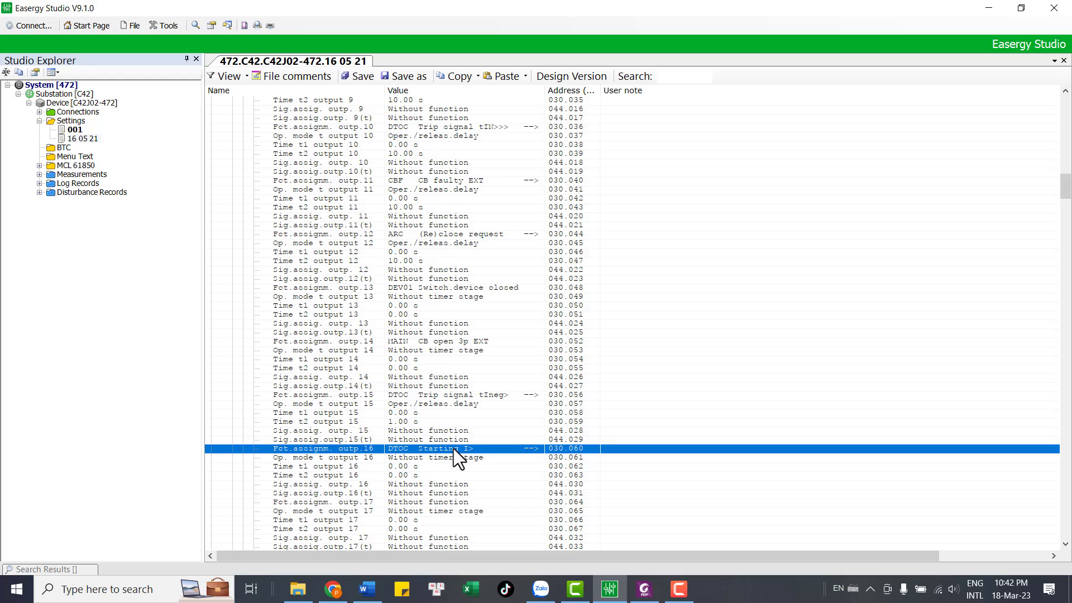
Look through the LOGIC outputs from 17 up to 52 to find the next one with an assigned function.
scroll(455, 450, down, 14)
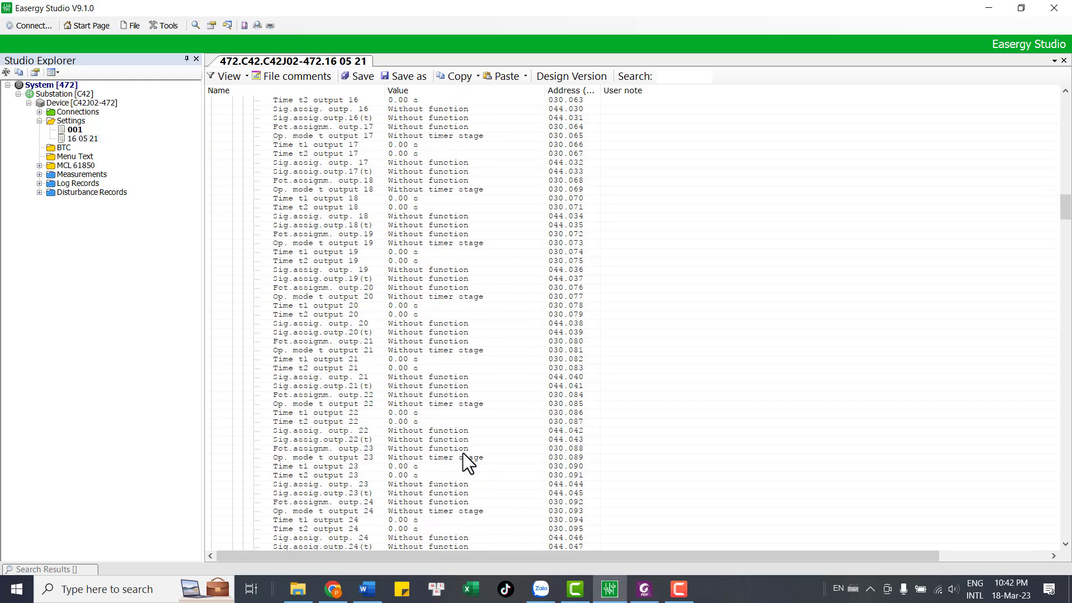
scroll(463, 453, down, 15)
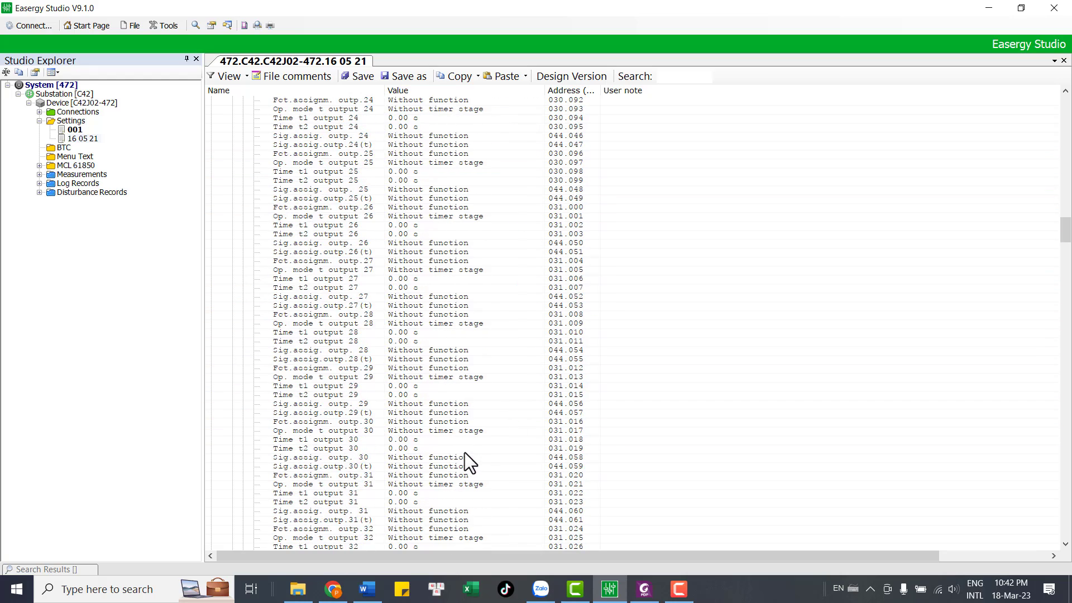
scroll(464, 452, down, 10)
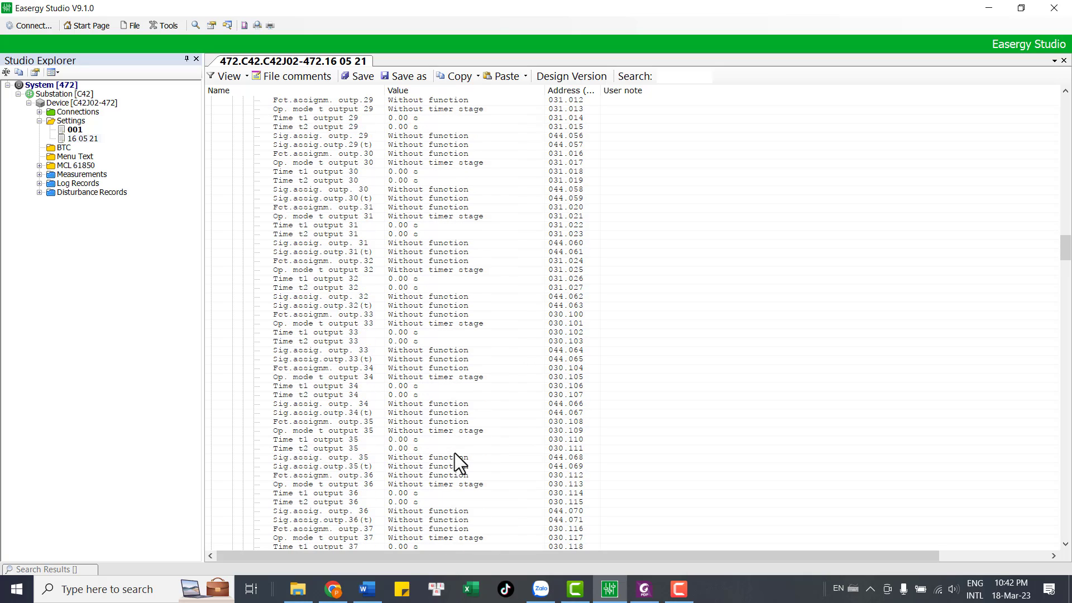
scroll(454, 453, down, 7)
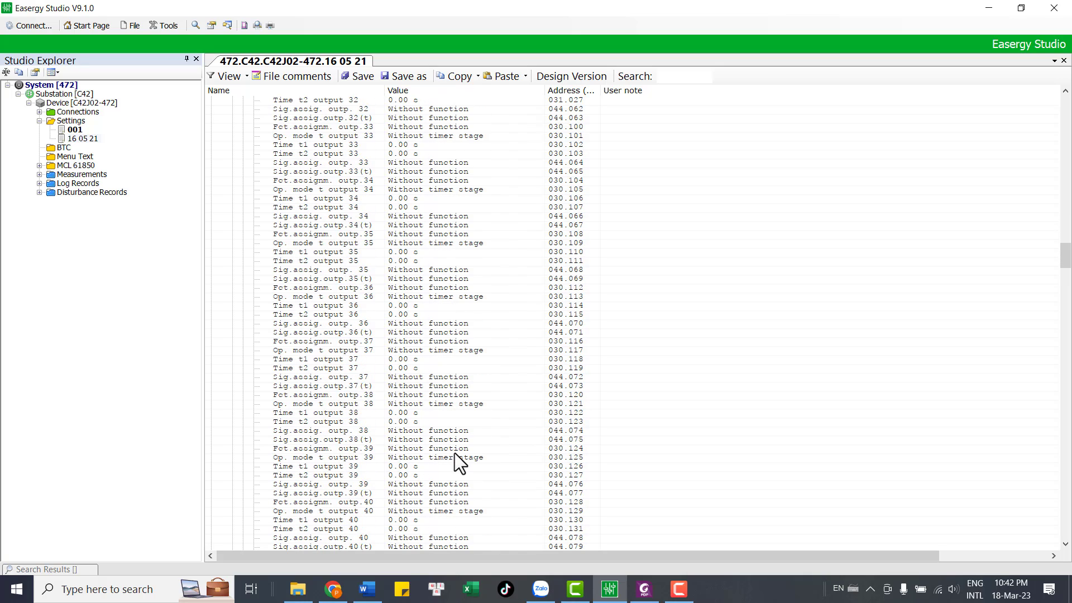
scroll(454, 453, down, 8)
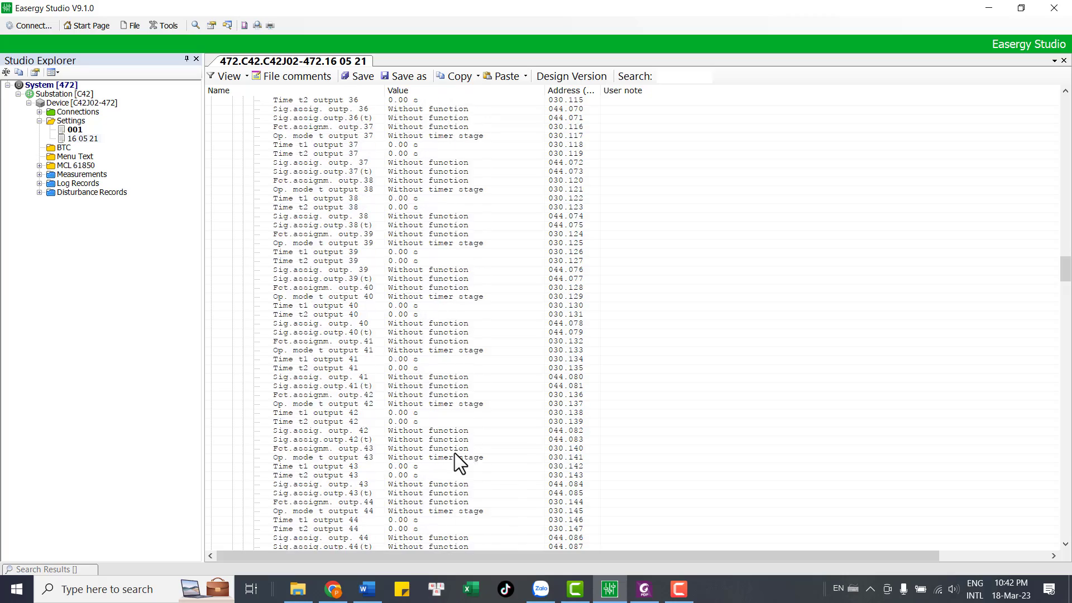
scroll(454, 453, down, 7)
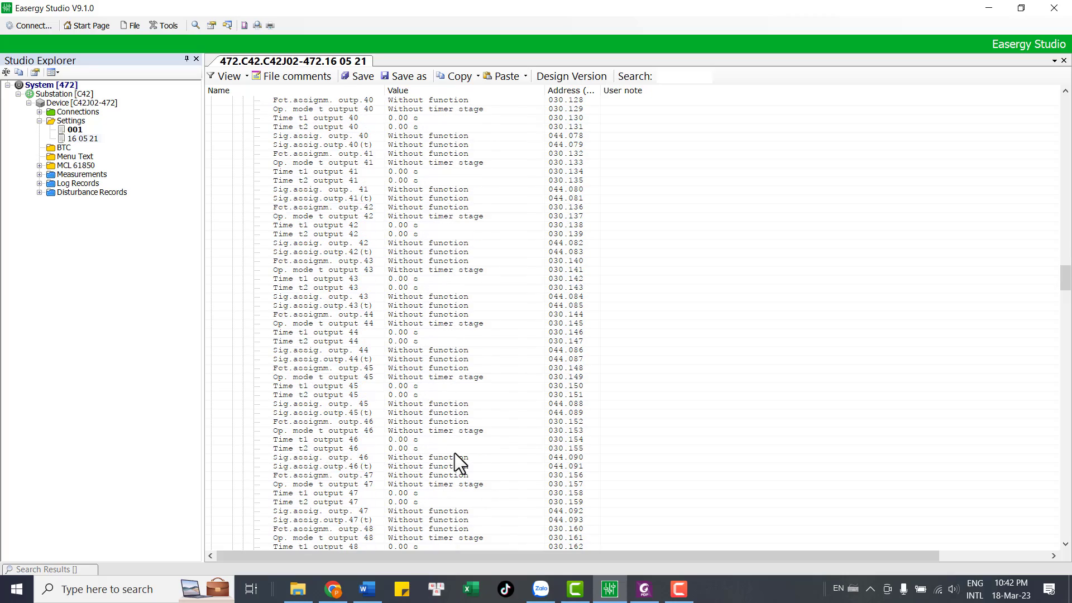
scroll(454, 453, down, 7)
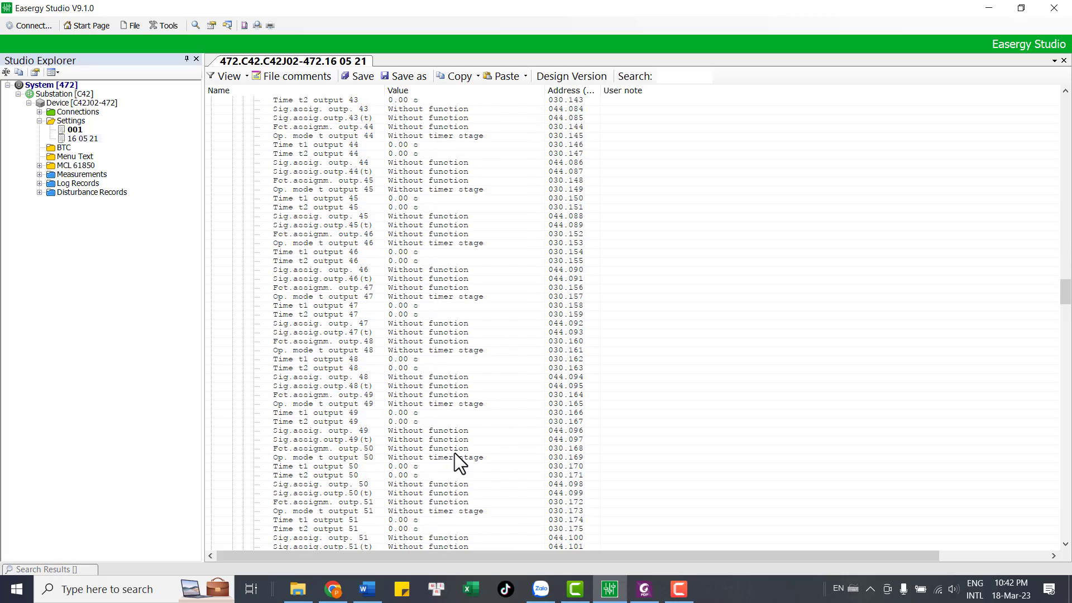
scroll(454, 453, down, 5)
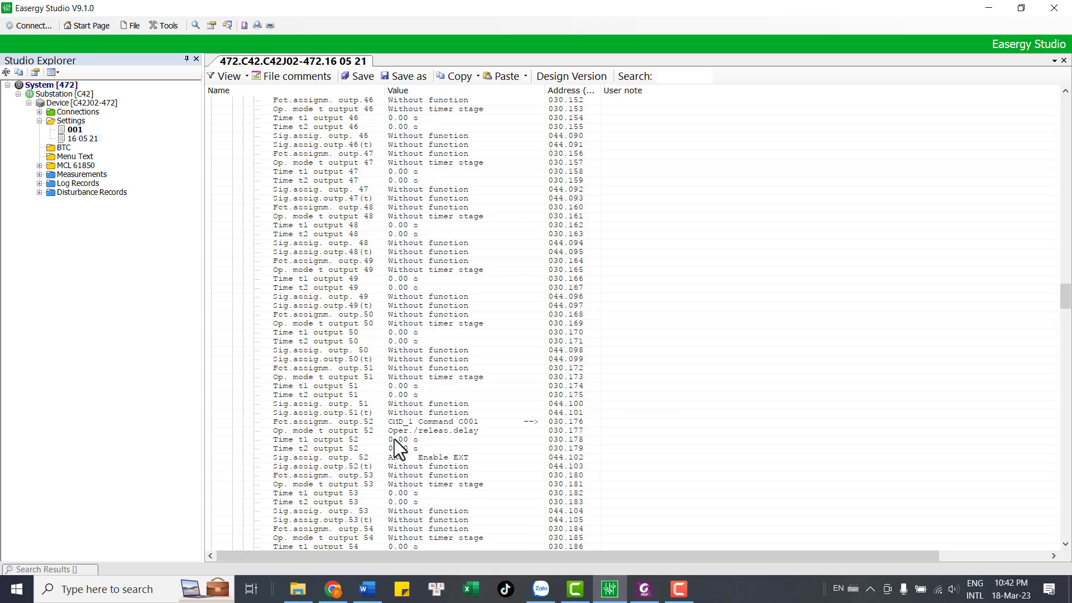
Examine LOGIC output 52, comparing its function assignment and operating mode with its signal assignments.
click(351, 428)
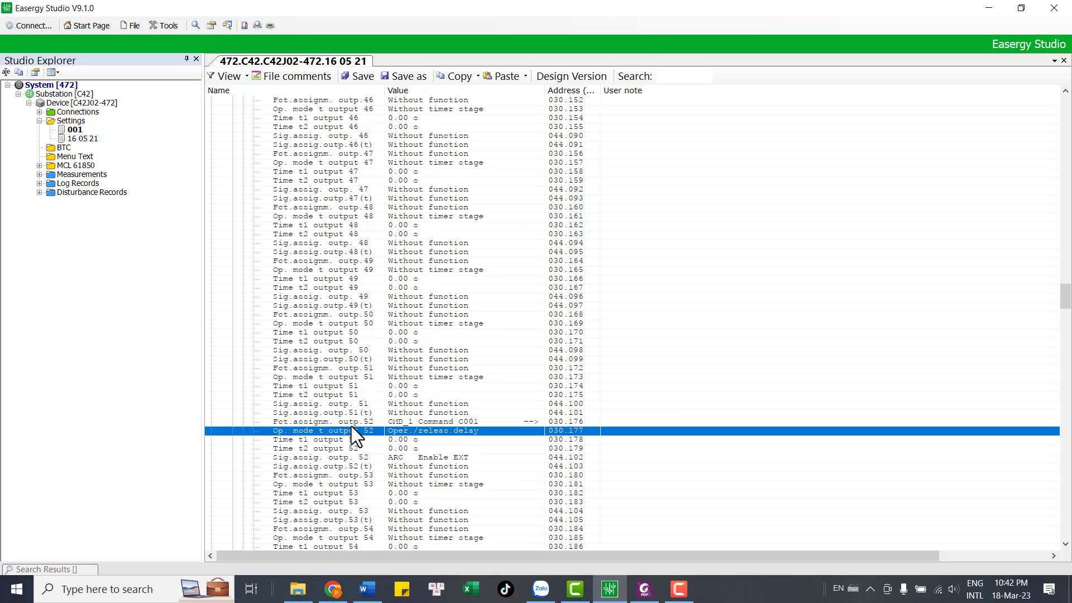
key(Up)
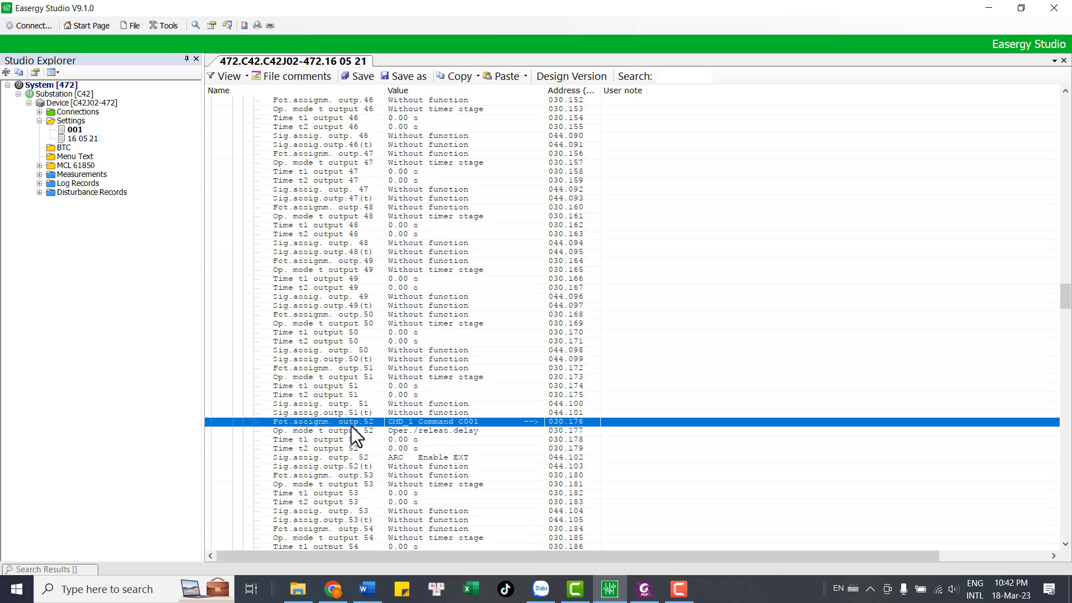
click(435, 421)
click(314, 458)
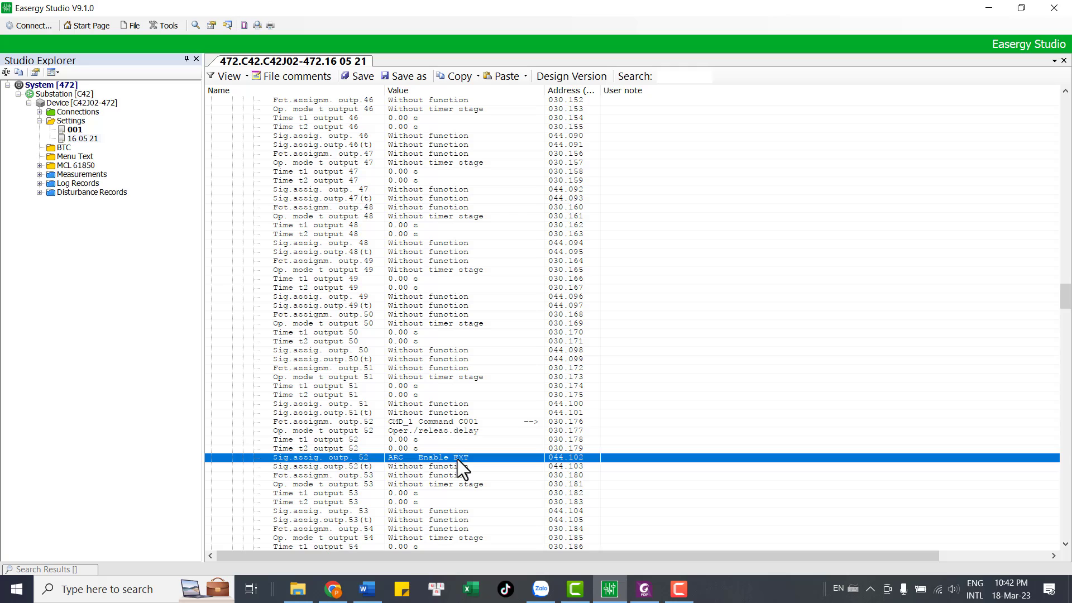
click(449, 423)
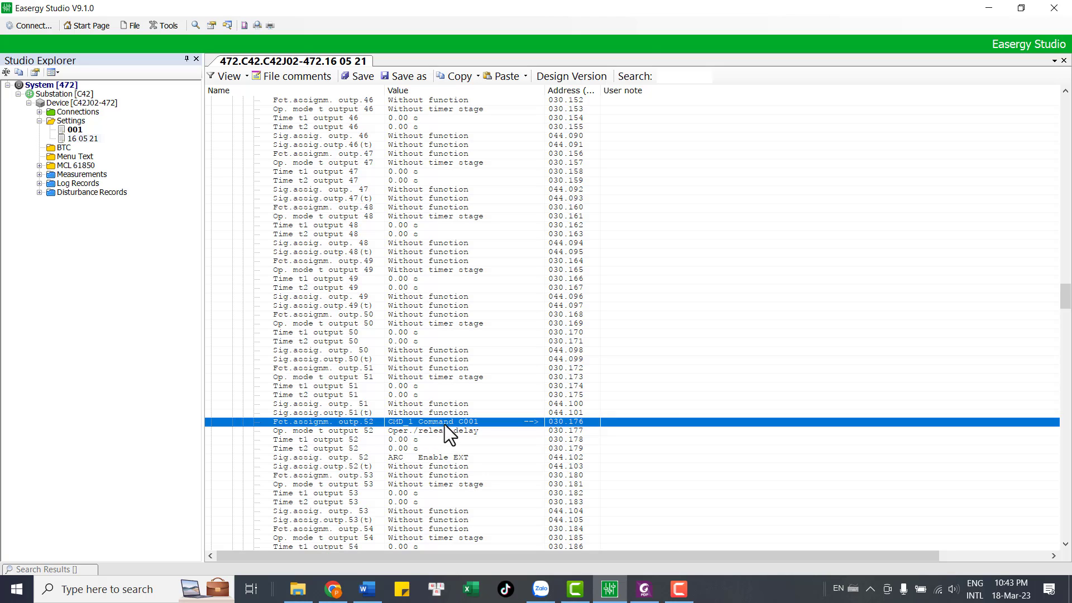
click(413, 458)
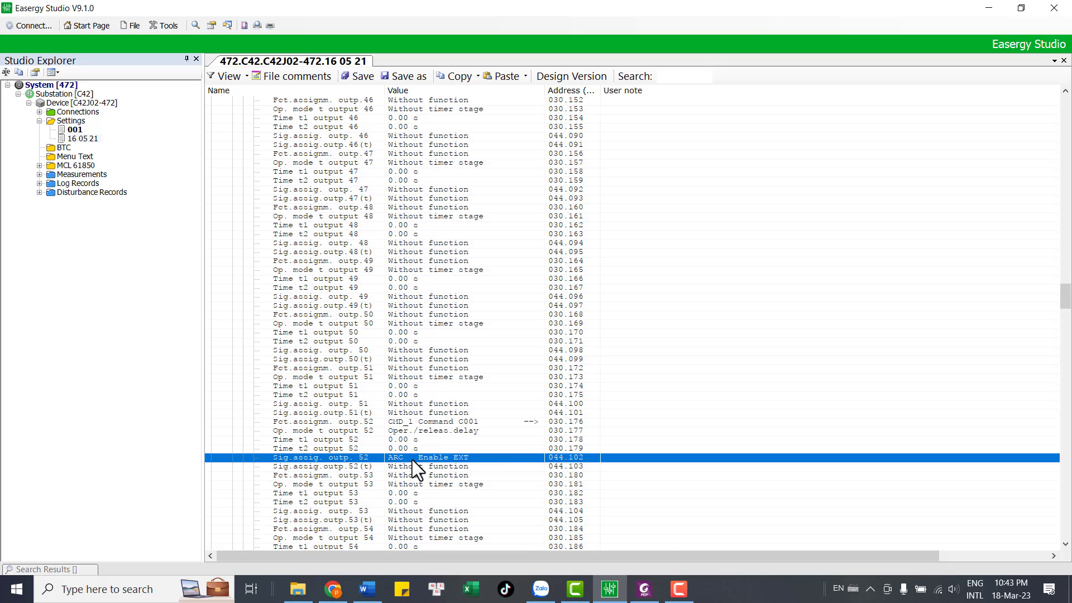
click(450, 468)
click(451, 423)
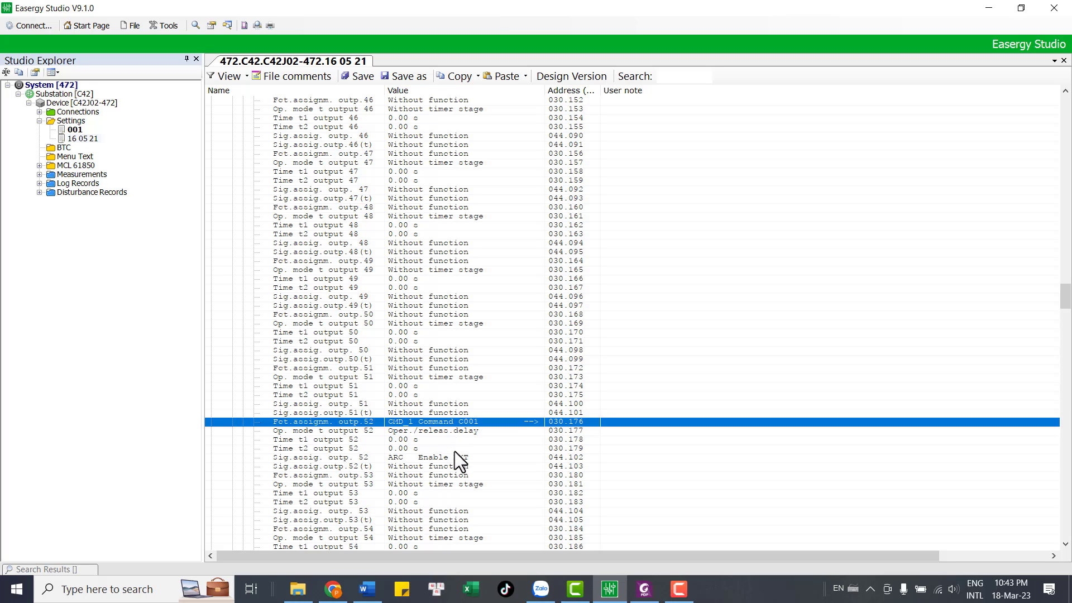
click(459, 459)
click(447, 423)
Collapse the LOGIC group under General functions, and expand CMD_1 briefly to check its command settings.
scroll(464, 466, down, 6)
scroll(452, 463, up, 7)
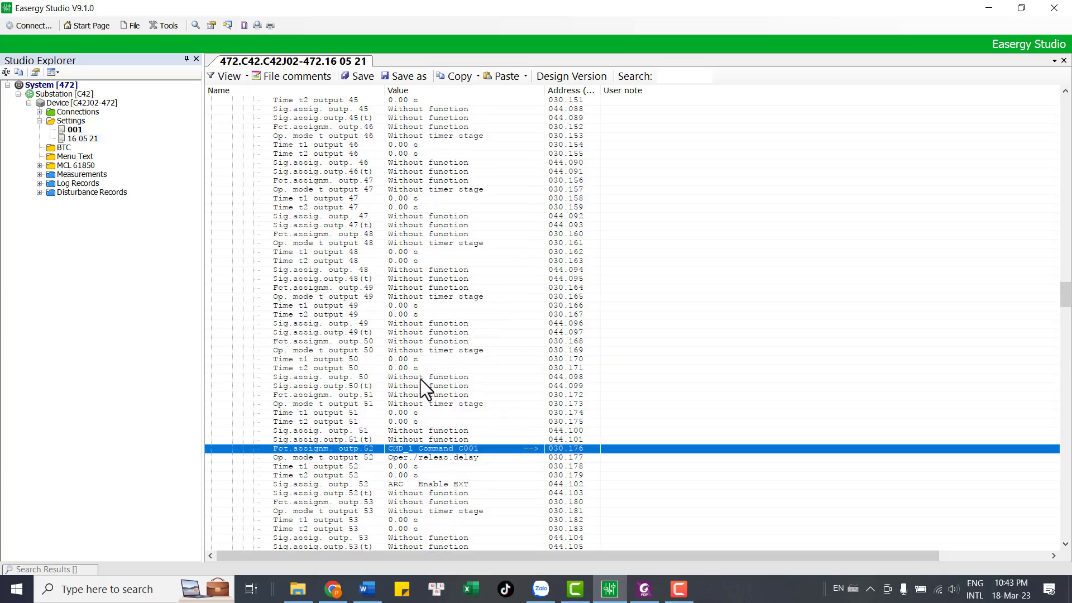
scroll(421, 379, up, 17)
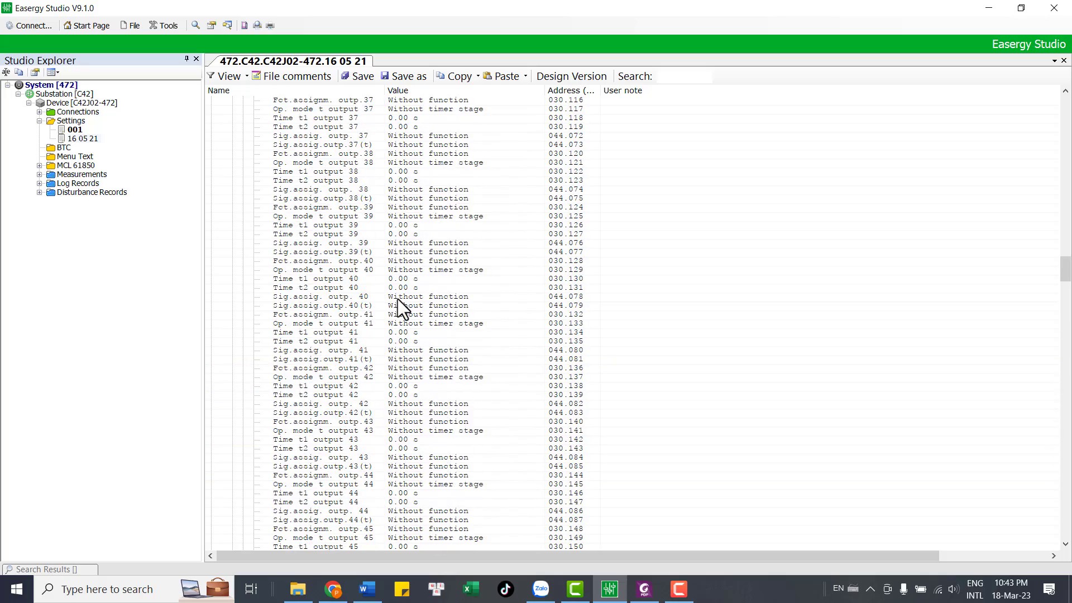
scroll(398, 299, up, 15)
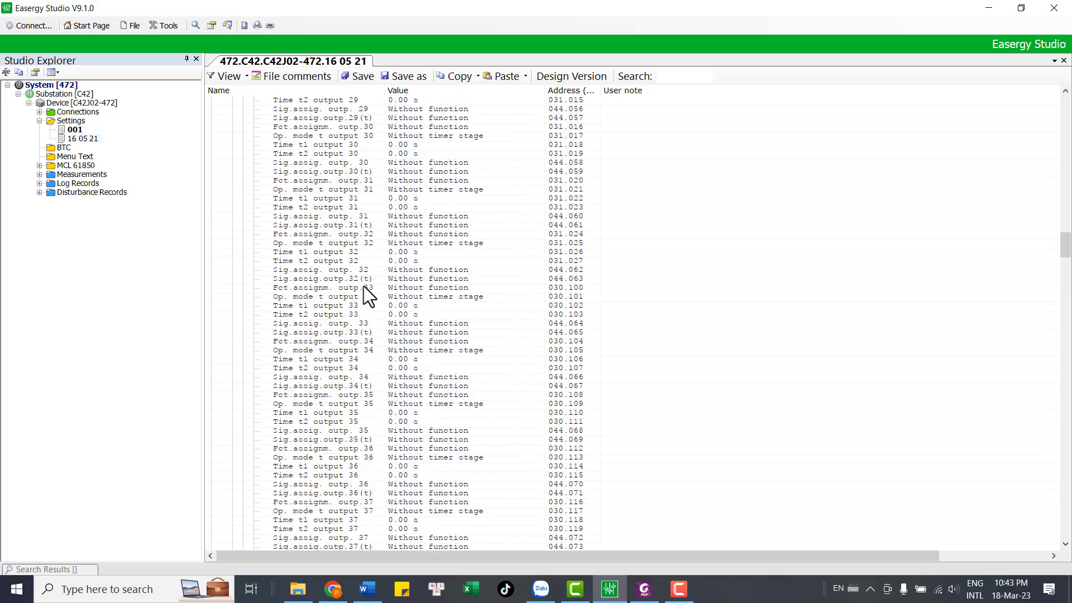
scroll(364, 285, up, 20)
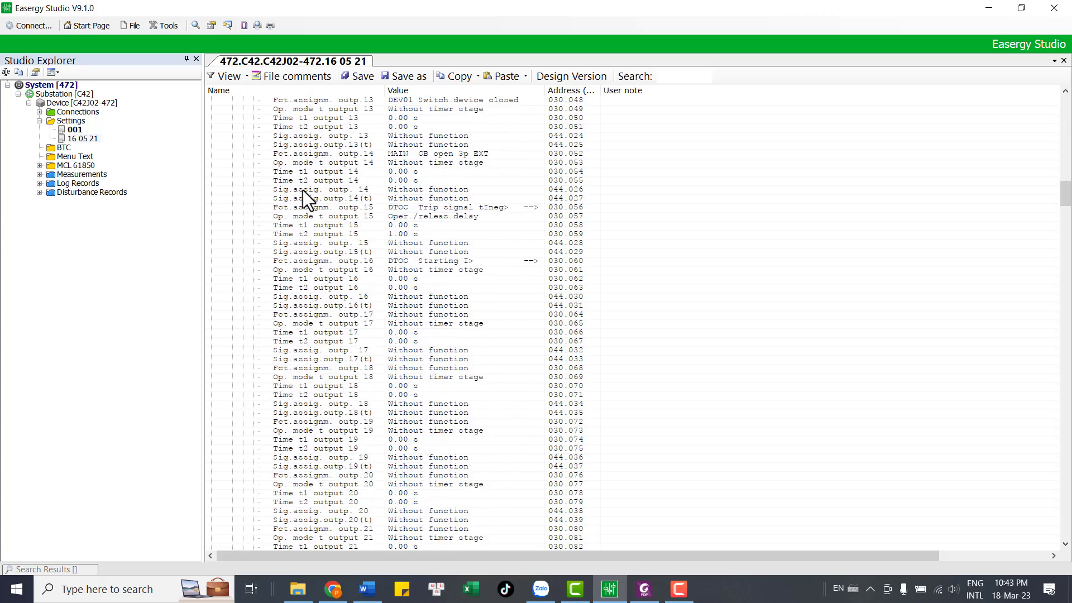
scroll(302, 190, up, 20)
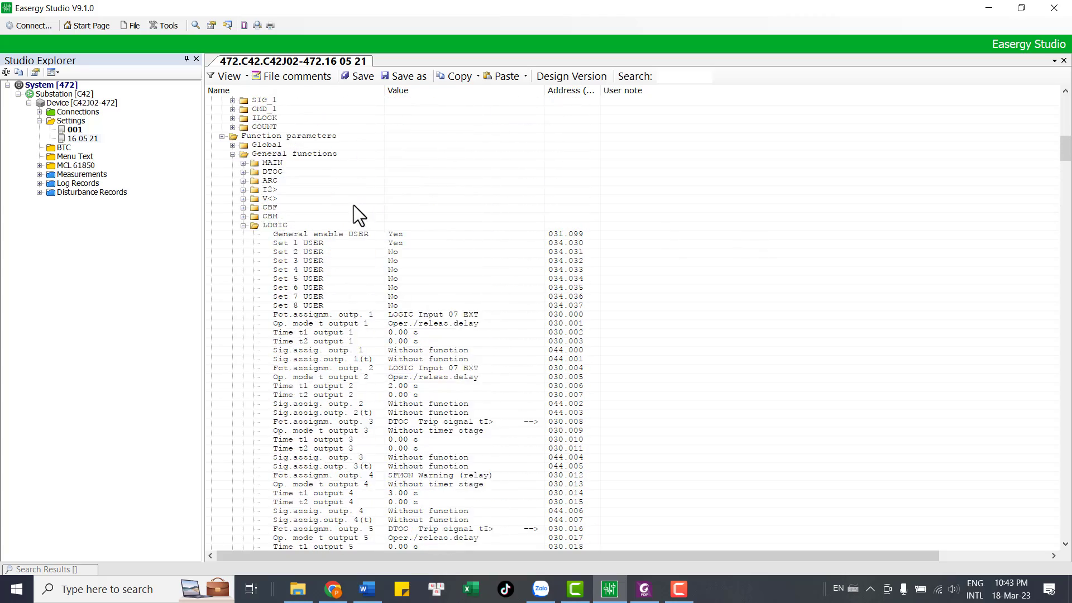
scroll(353, 205, up, 1)
click(243, 254)
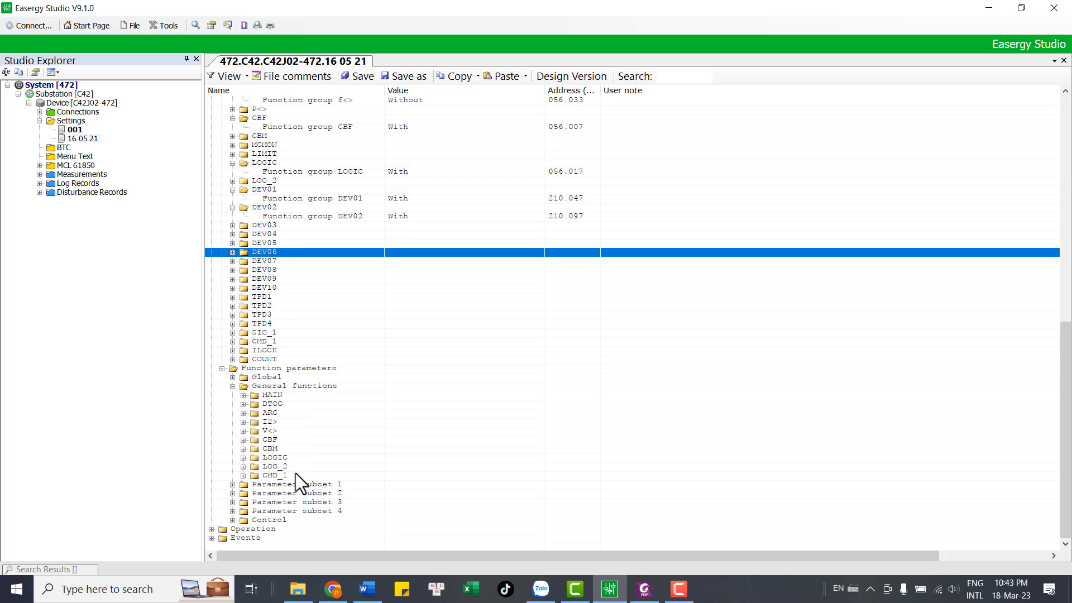
click(243, 475)
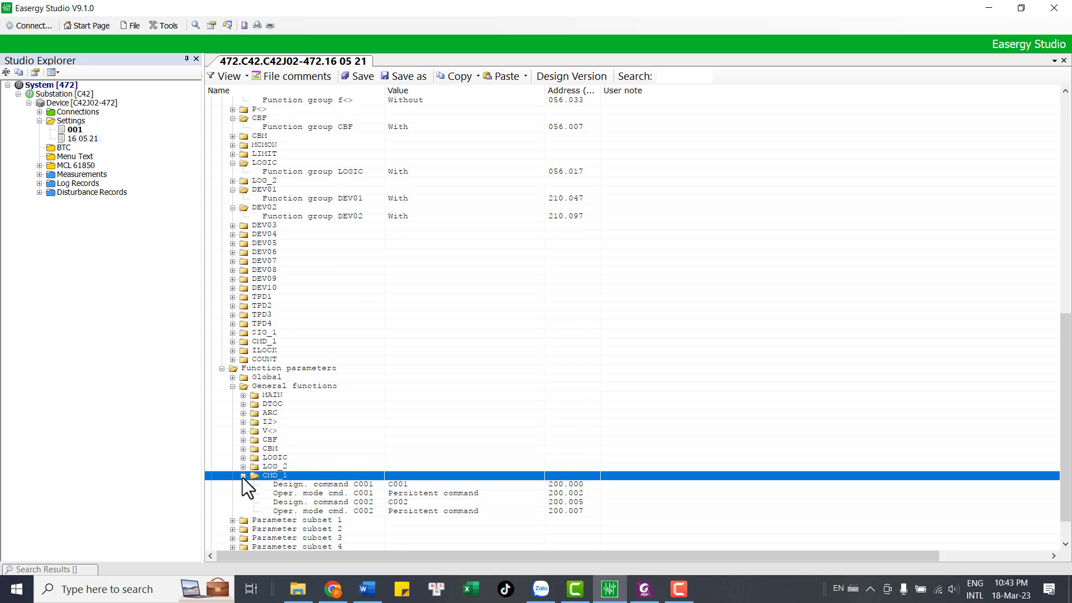
click(242, 476)
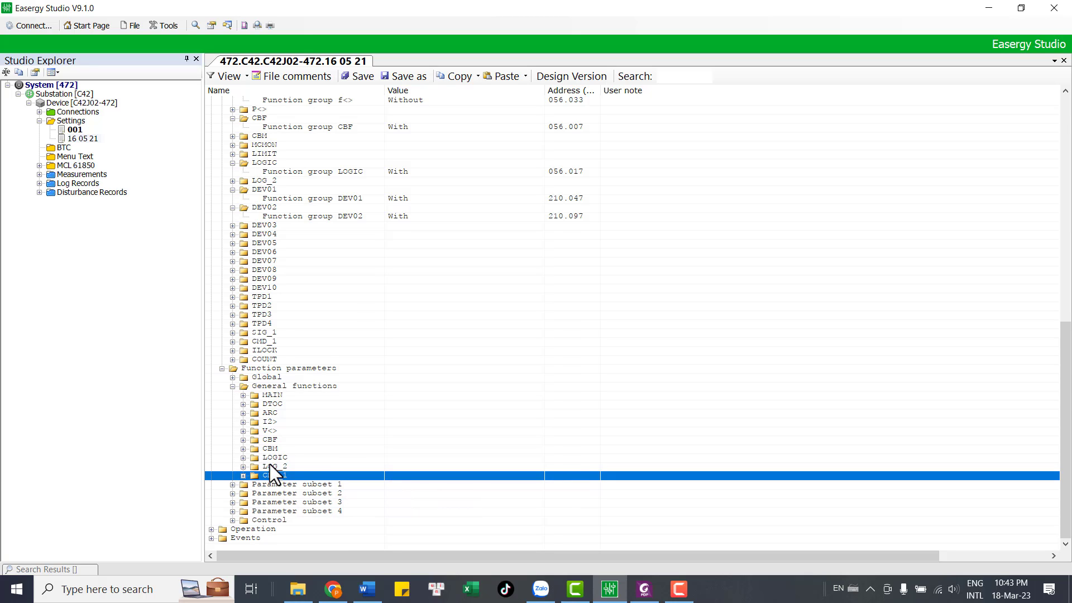
Expand the DTOC group under Parameter subset 1 and select its I> threshold for review.
click(233, 485)
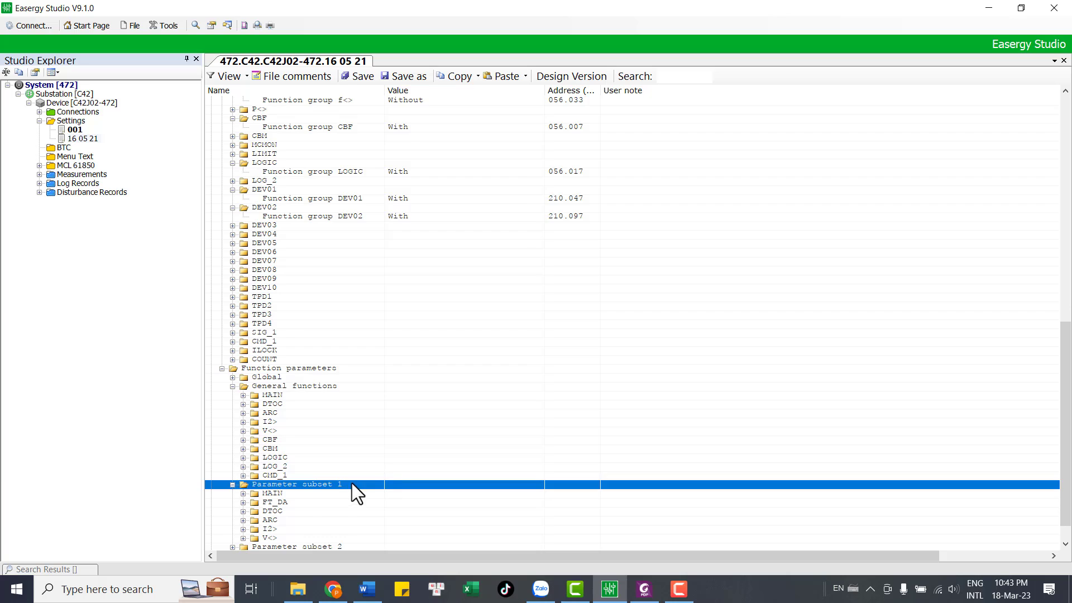
scroll(358, 475, down, 2)
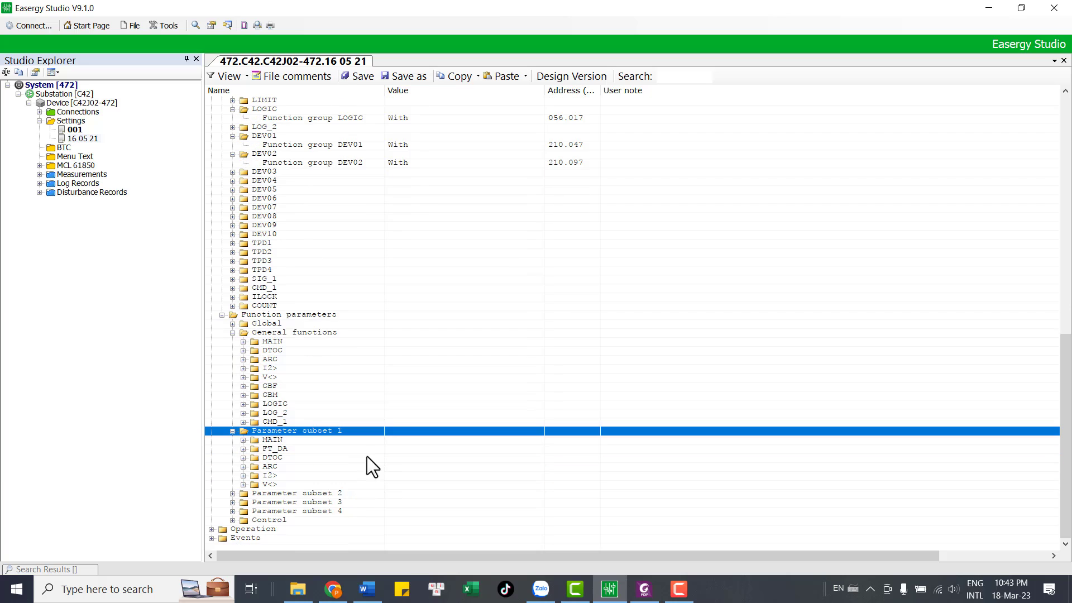
click(243, 457)
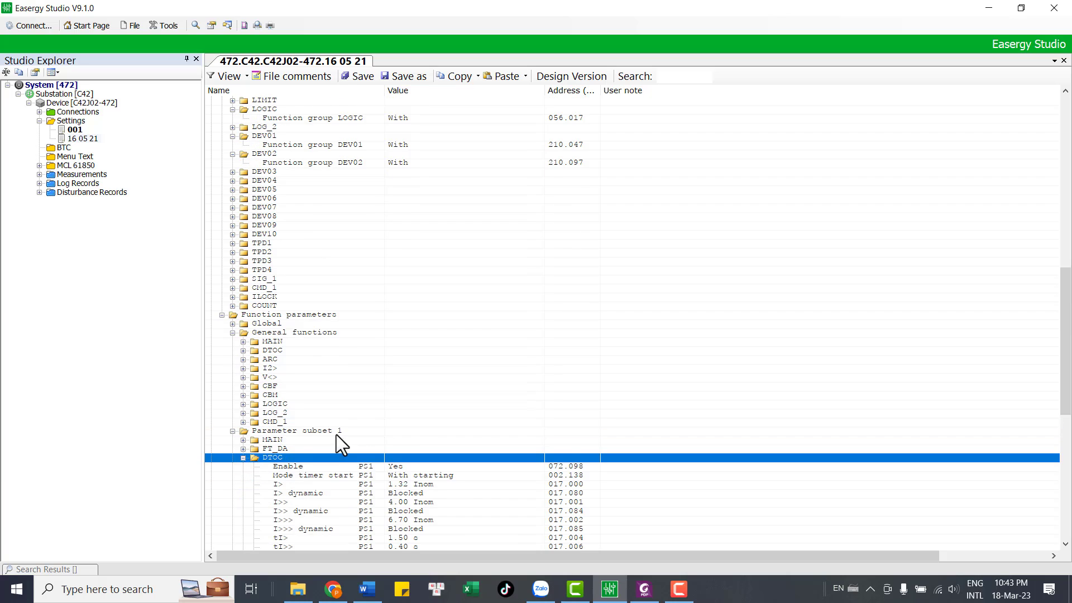
scroll(480, 404, down, 6)
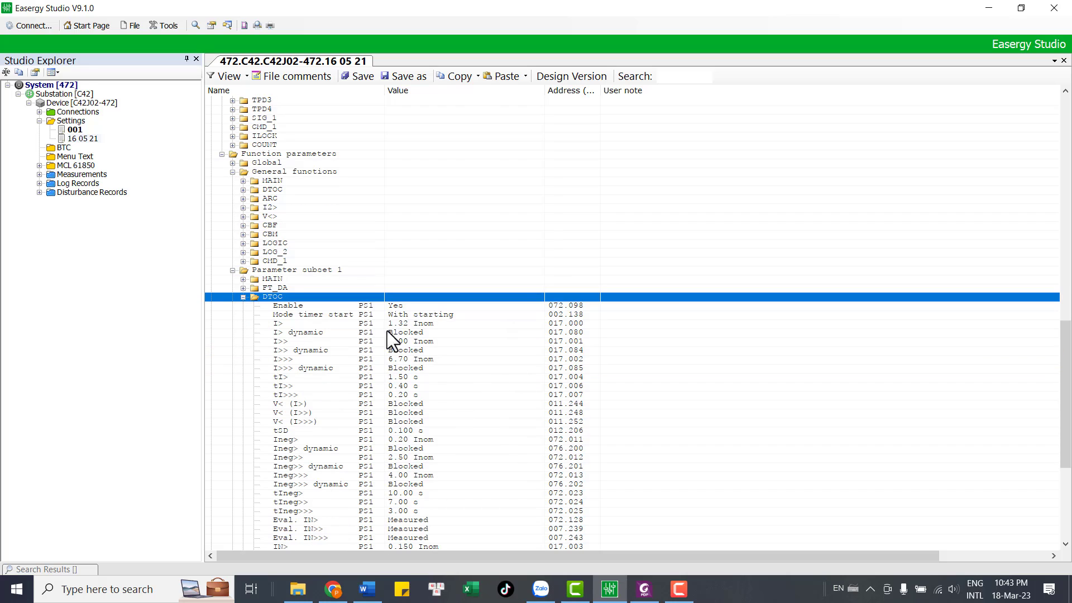
click(394, 324)
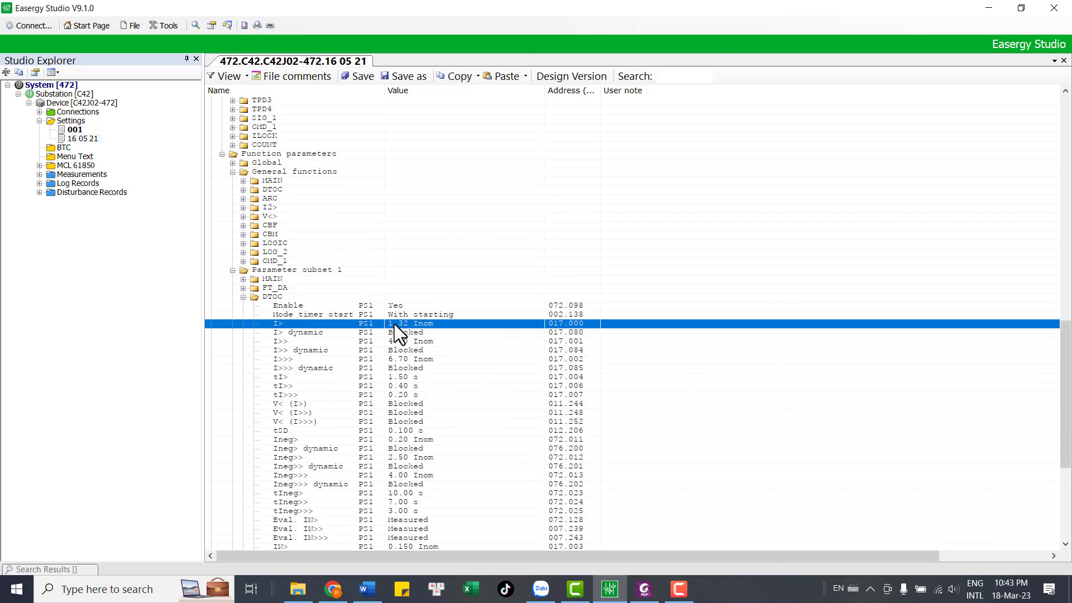
Place the relay settings beside Foxit PhantomPDF and bring up the protection function table in the 841-05-2021-EHL110-472 setting sheet.
key(super+Down)
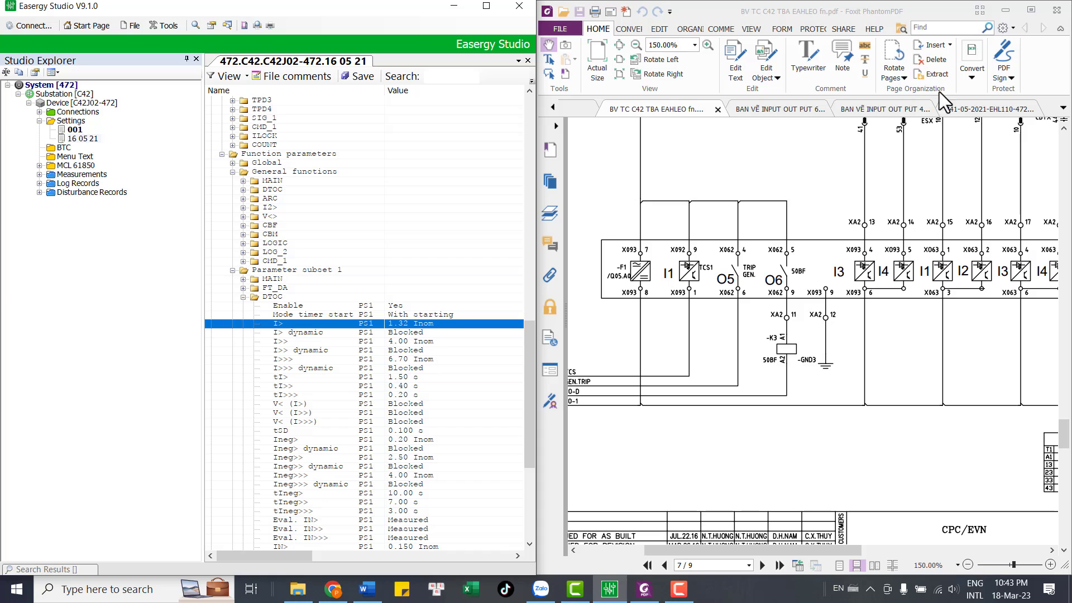
click(968, 109)
scroll(884, 274, down, 3)
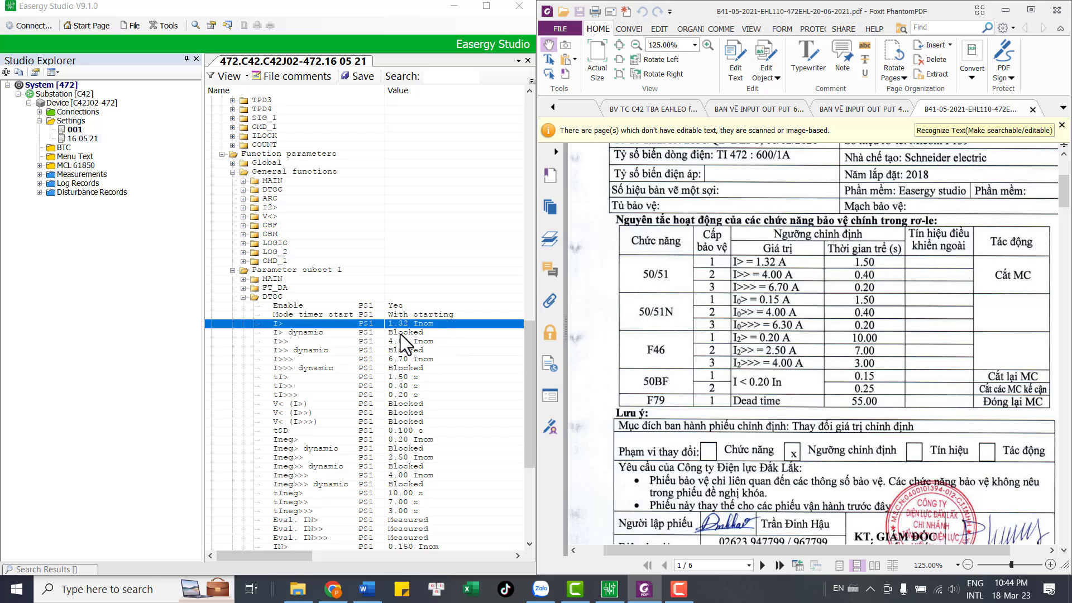
Compare the DTOC thresholds I>, I>>, I>>> and delays tI>, tI>>, tI>>> with the 50/51 rows of the setting sheet.
click(316, 324)
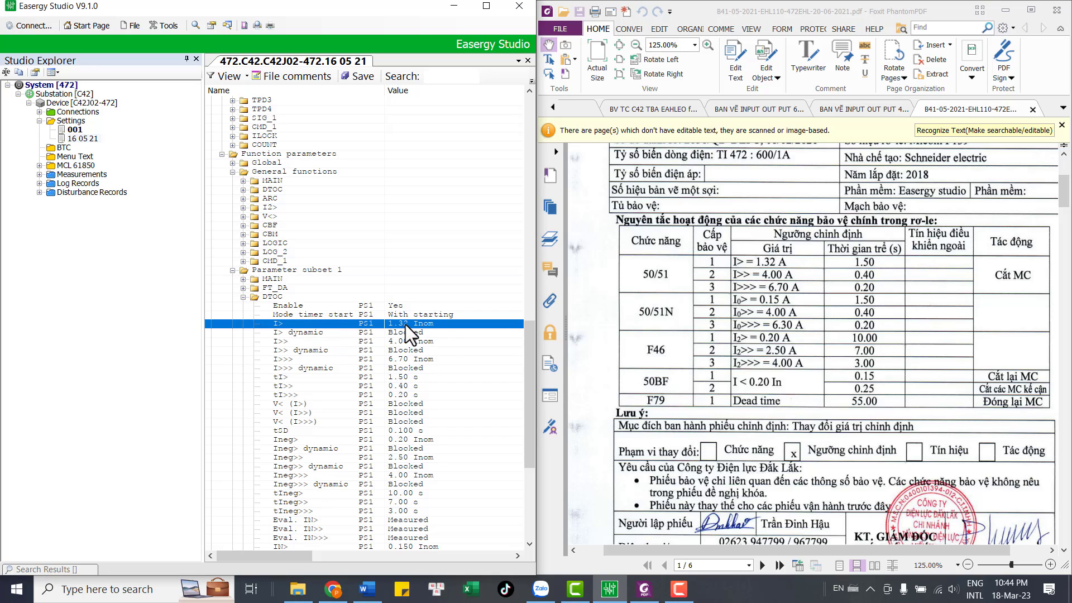
click(280, 378)
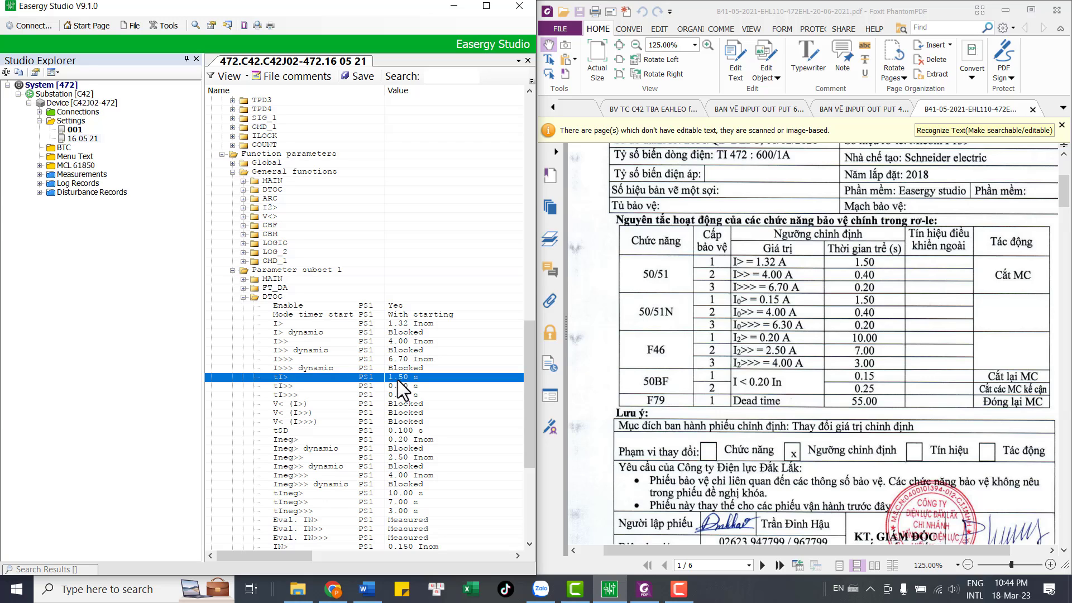
click(403, 341)
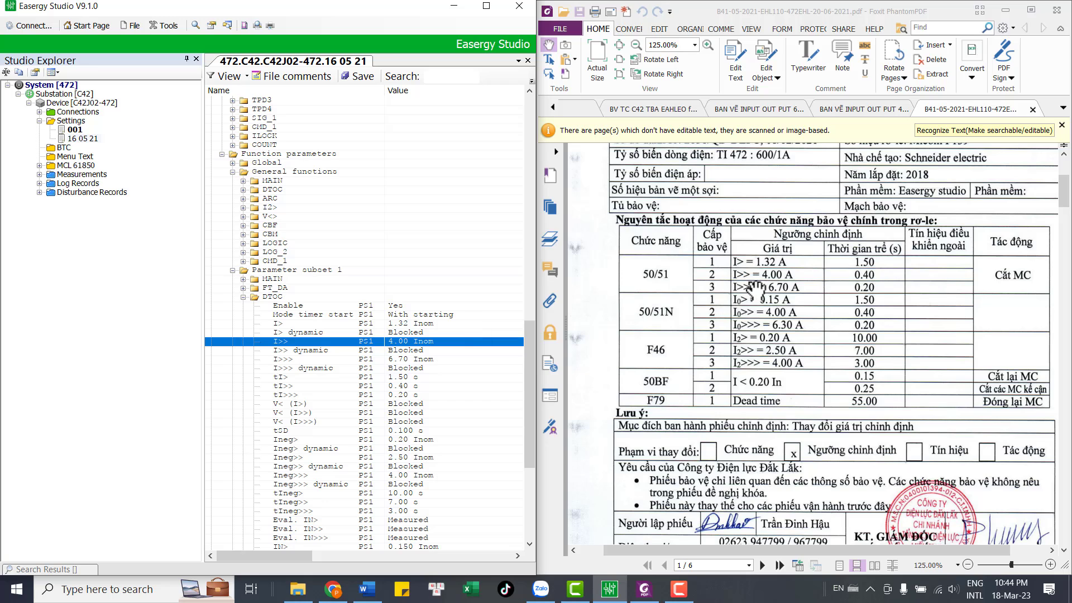
click(401, 387)
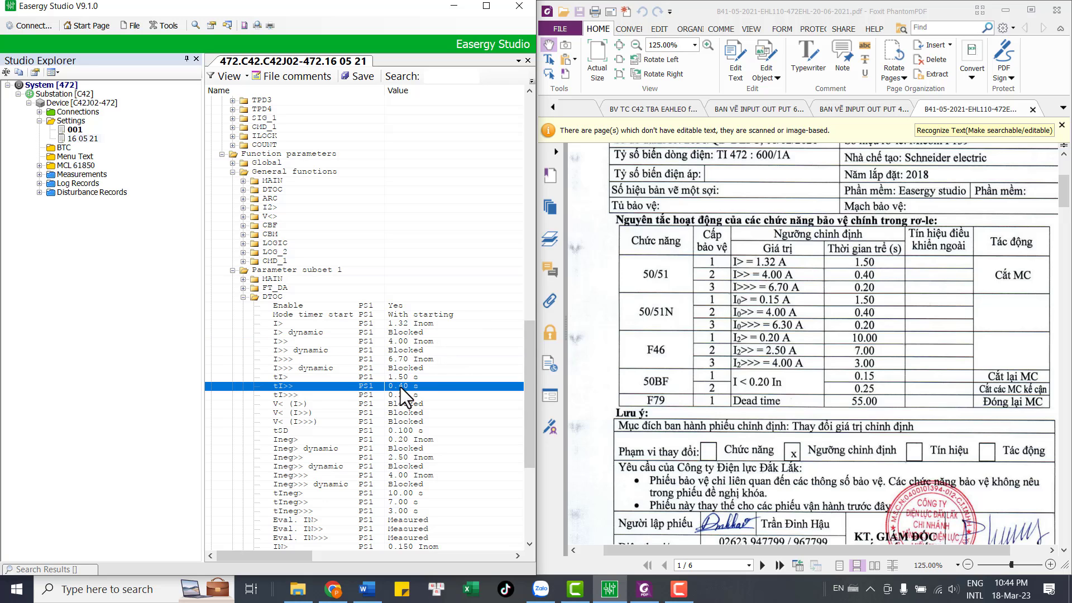
click(402, 343)
click(405, 387)
click(401, 358)
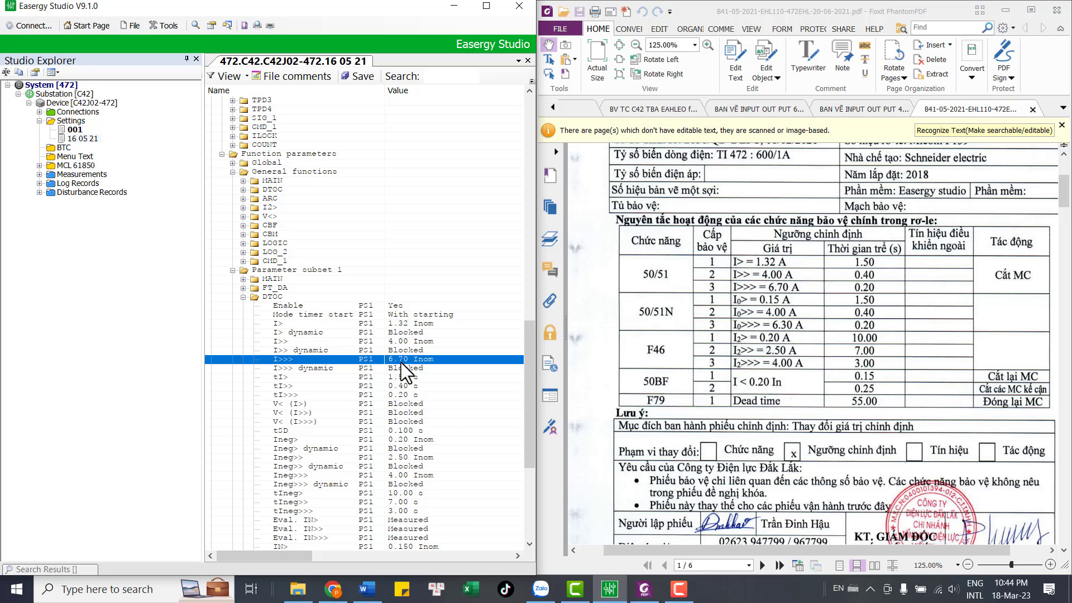
click(397, 395)
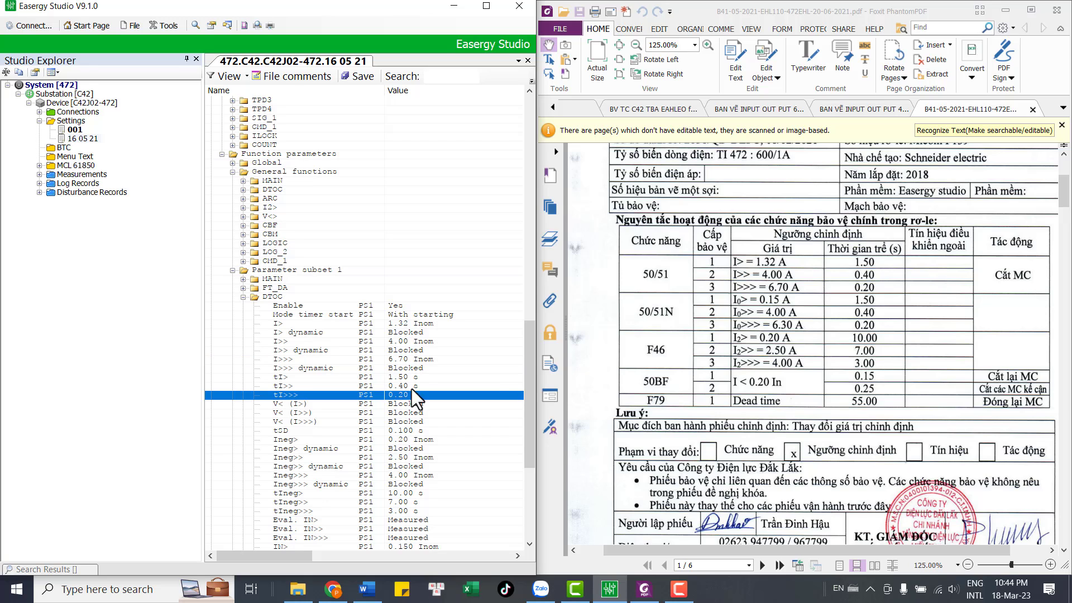
Compare the DTOC thresholds IN>, IN>>, IN>>> and their tIN delays with the 50/51N rows of the setting sheet.
click(748, 321)
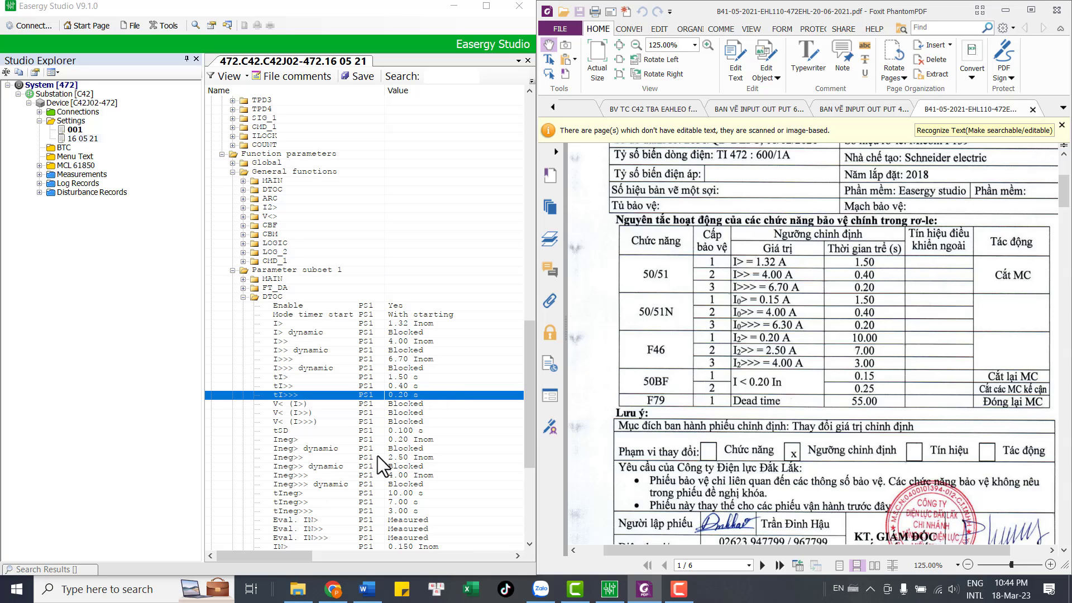
scroll(413, 455, down, 7)
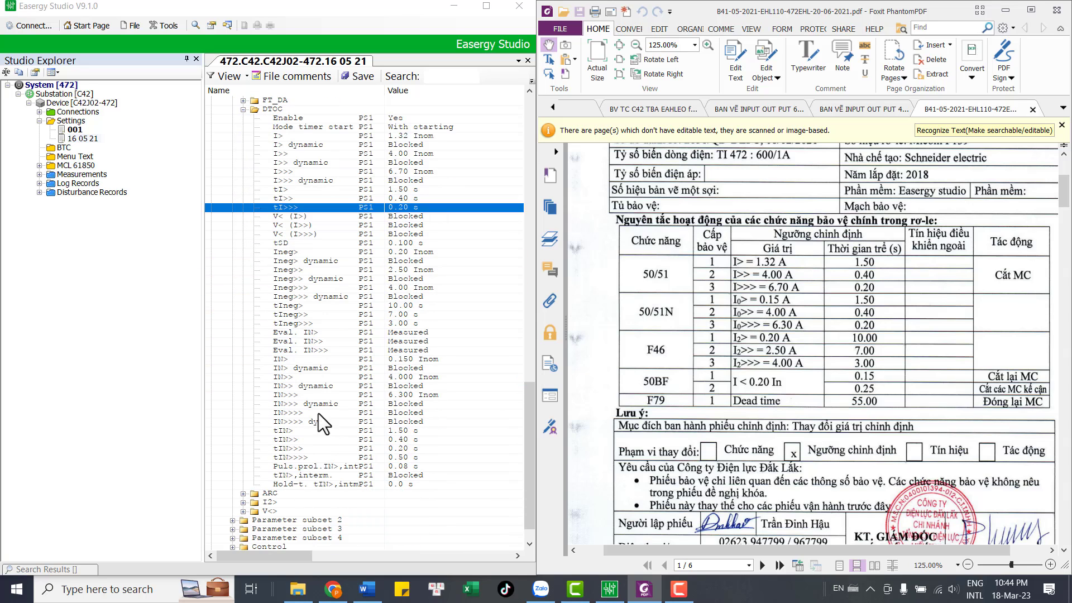
click(387, 359)
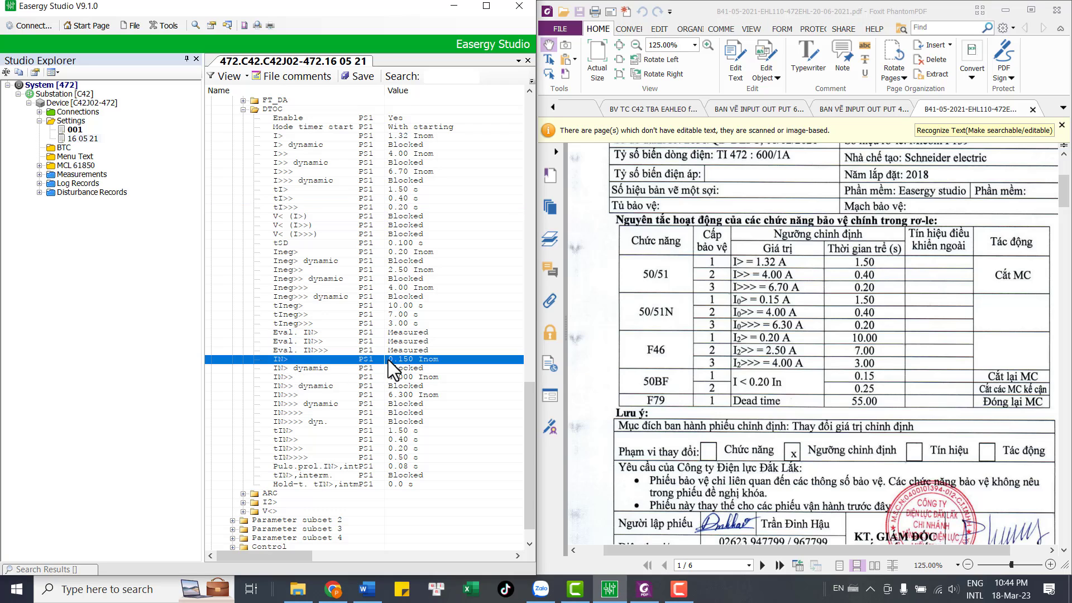
click(400, 430)
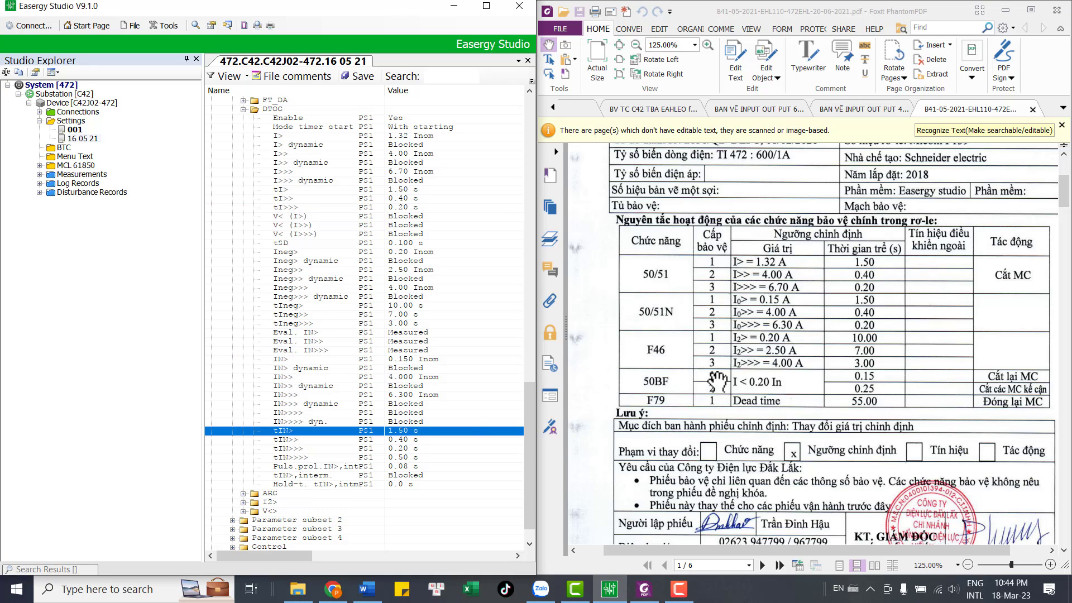
click(801, 313)
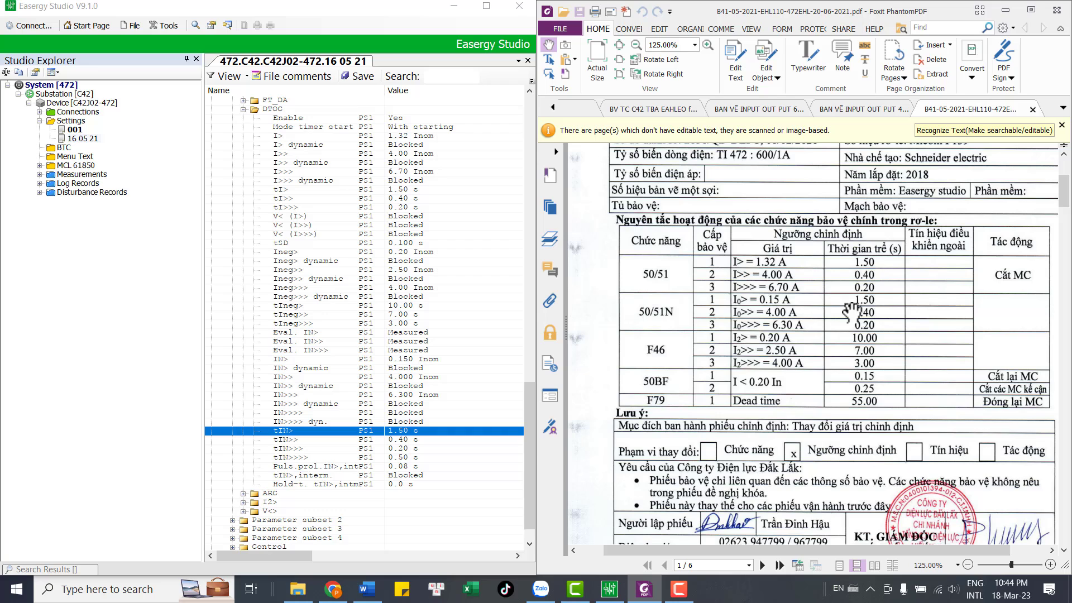
click(401, 376)
click(783, 323)
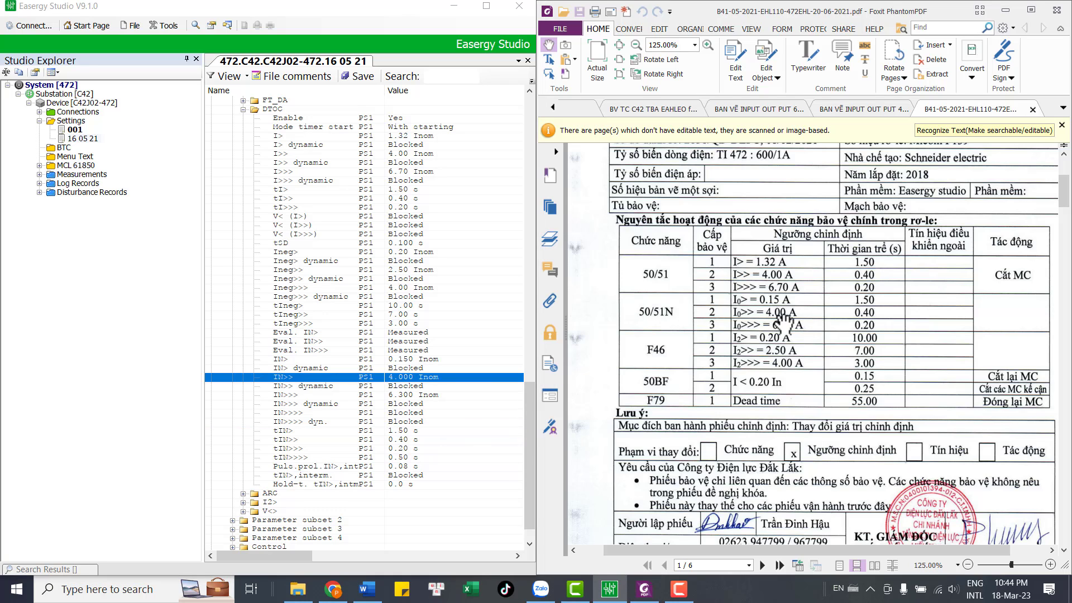
click(400, 440)
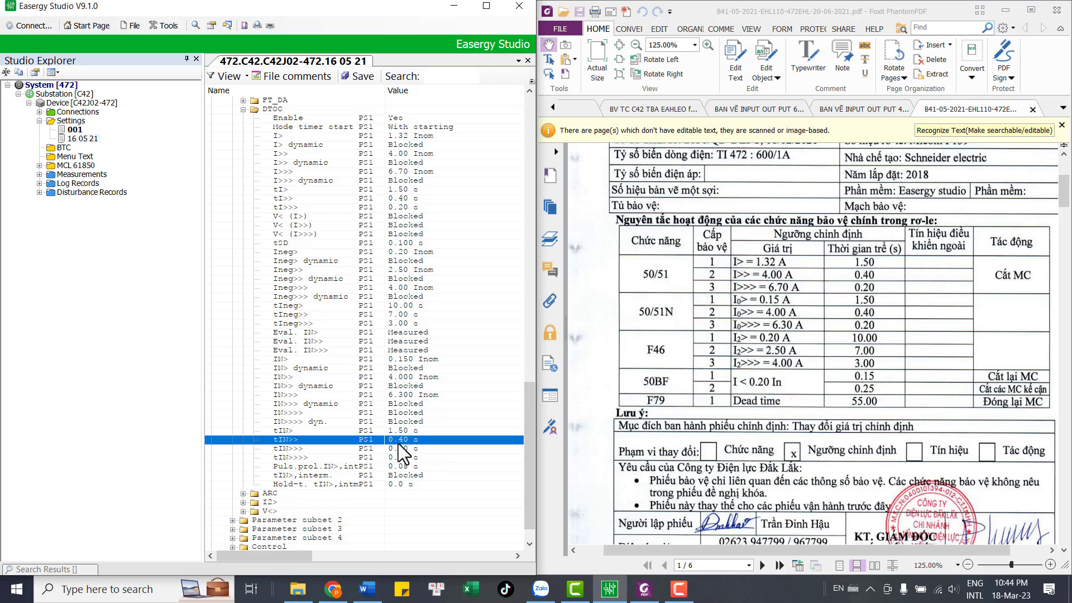
click(779, 333)
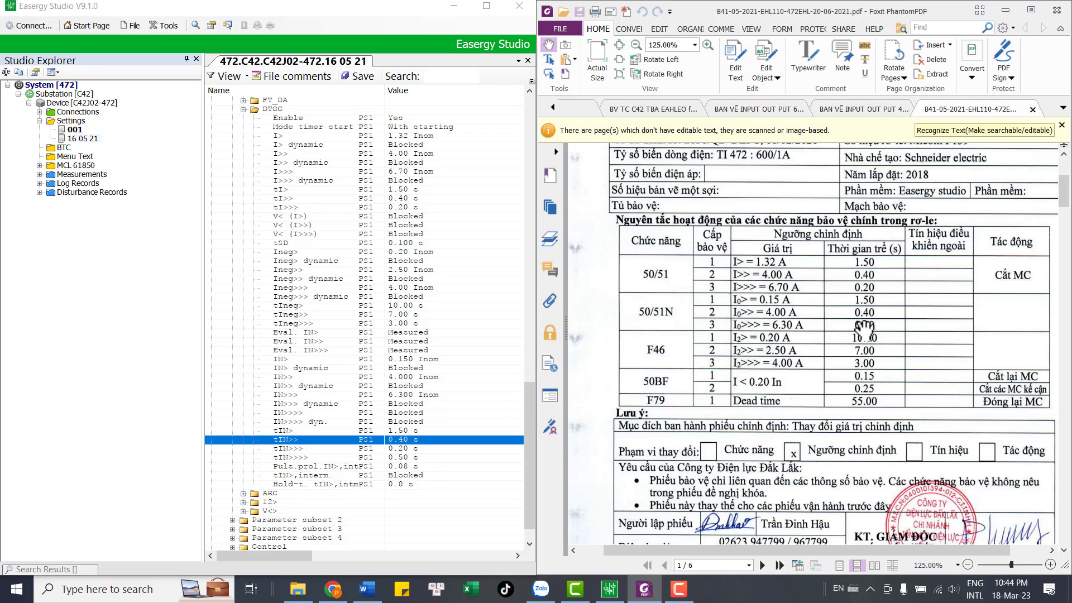
click(393, 449)
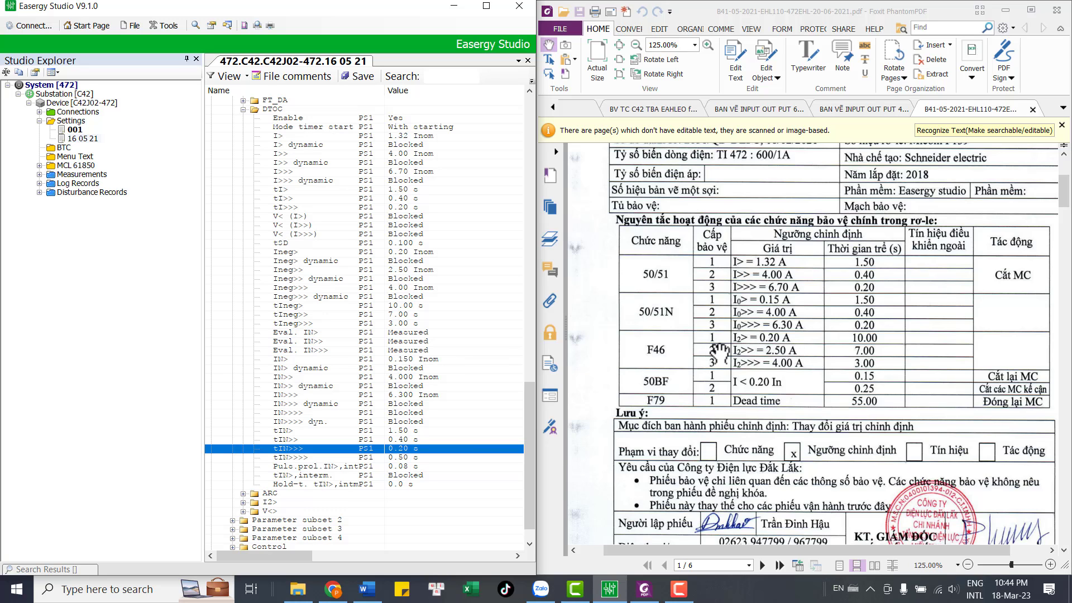
Compare the DTOC negative-sequence thresholds Ineg>, Ineg>>, Ineg>>> and their tIneg delays with the F46 rows of the setting sheet.
scroll(407, 327, up, 2)
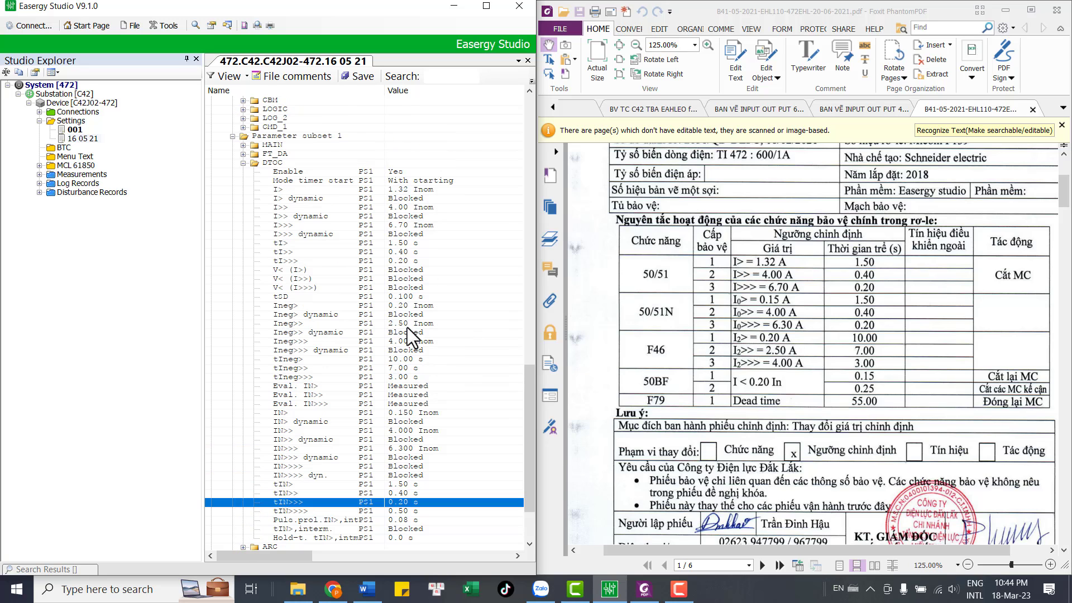
click(288, 323)
click(292, 306)
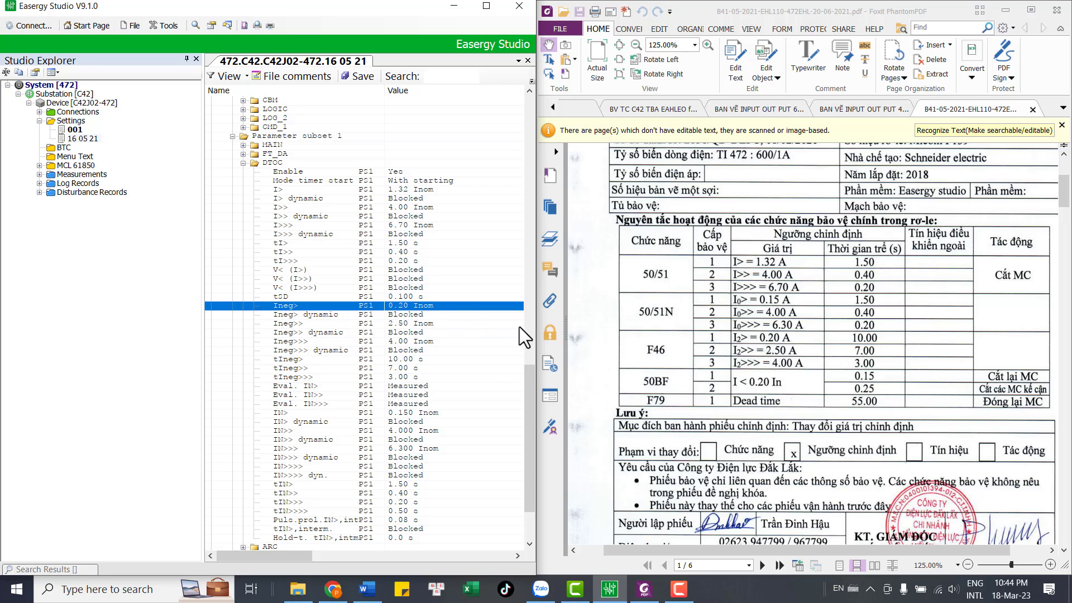
click(403, 322)
click(406, 367)
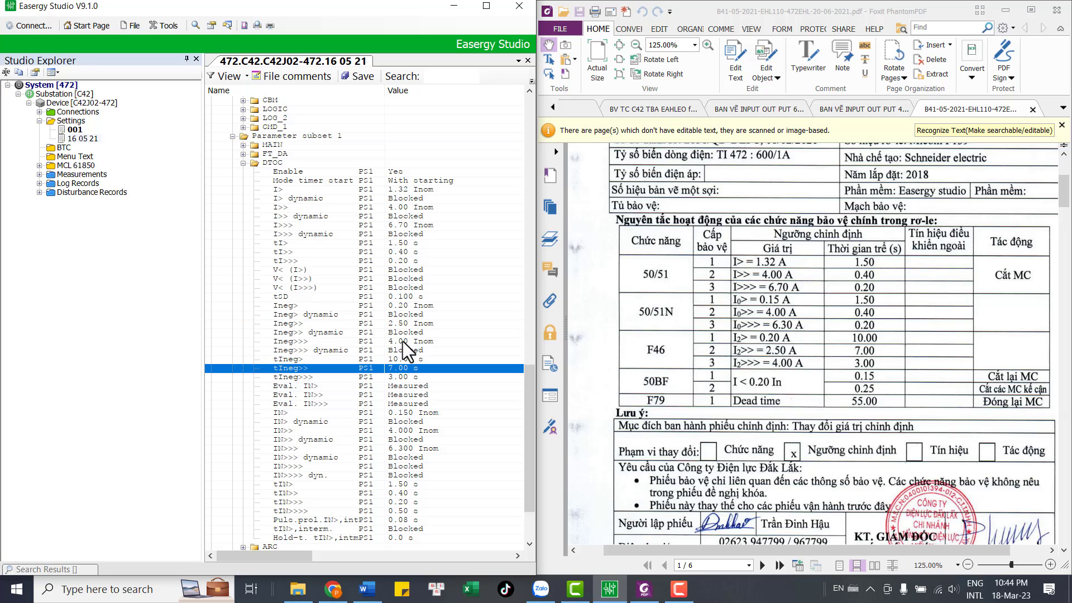
click(403, 339)
click(401, 370)
click(400, 377)
scroll(413, 401, down, 3)
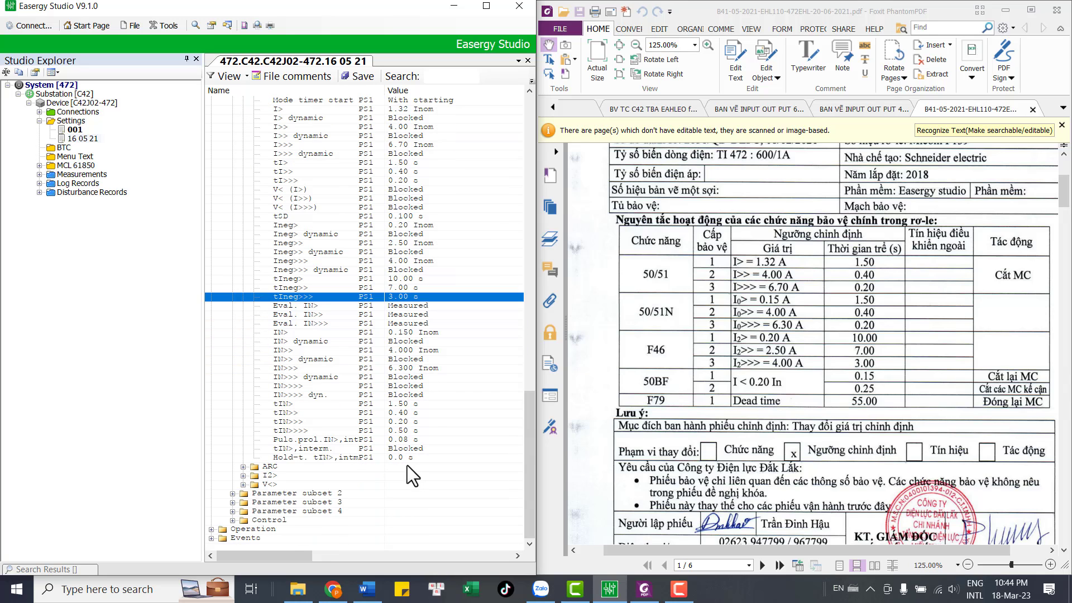
scroll(356, 374, up, 4)
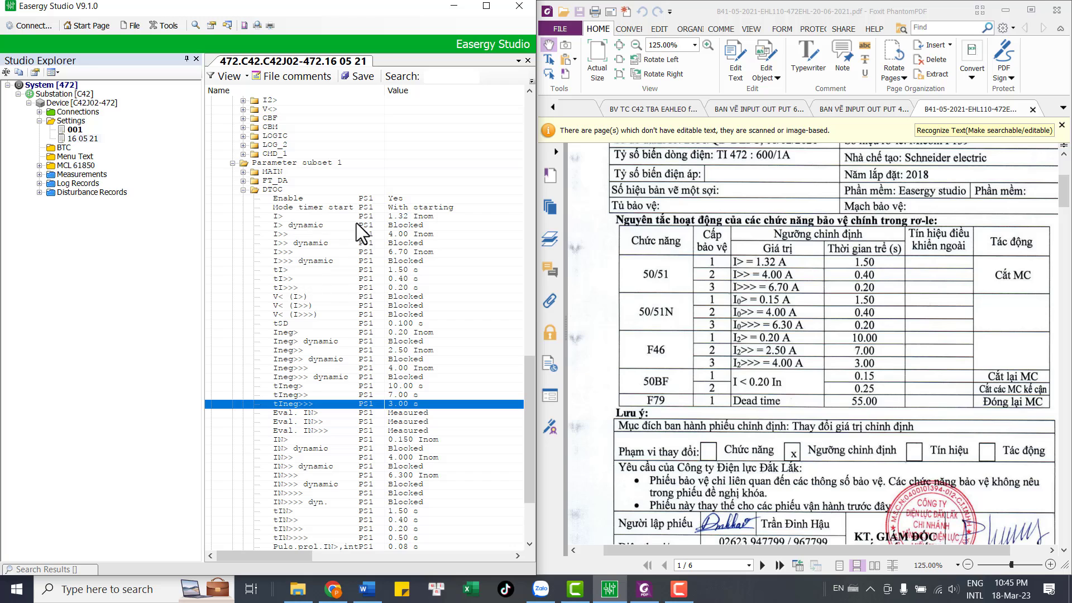
Collapse the DTOC group under Parameter subset 1, and briefly expand the I2> and V<> groups to check their settings.
click(243, 190)
click(245, 189)
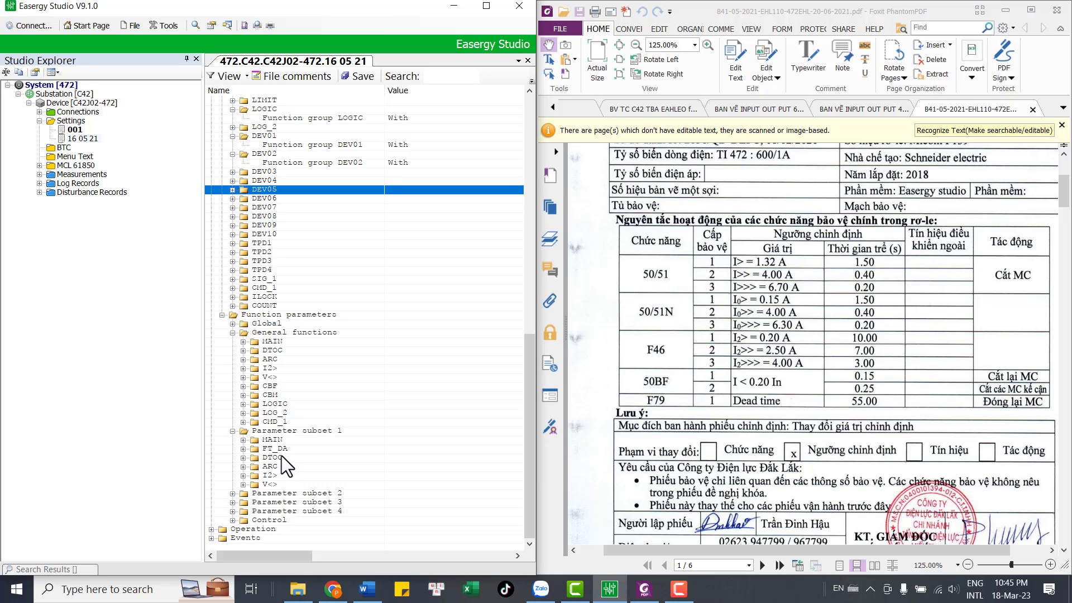
click(244, 476)
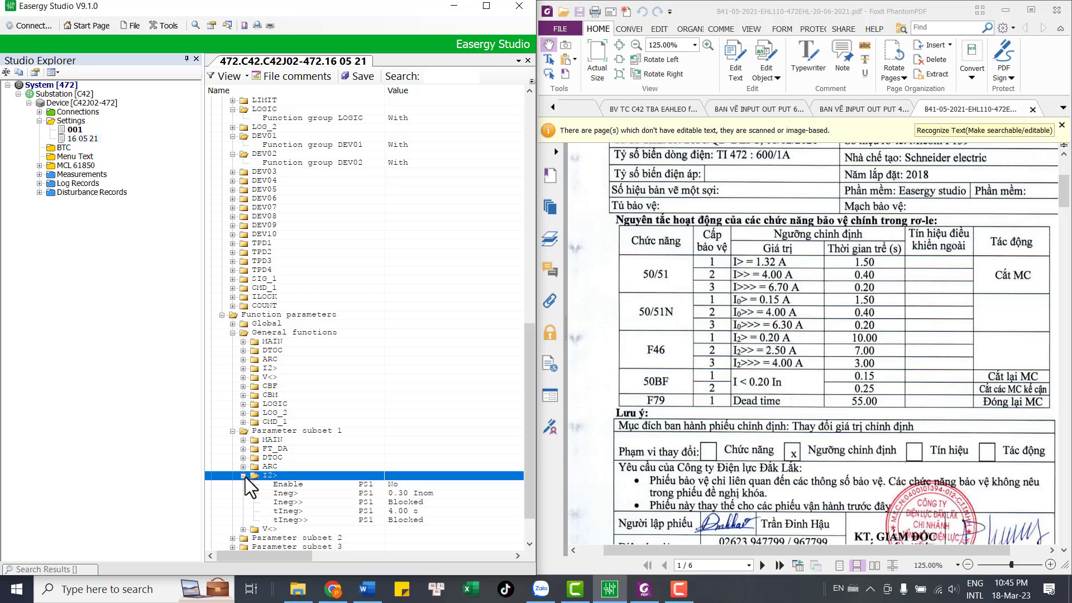
click(246, 477)
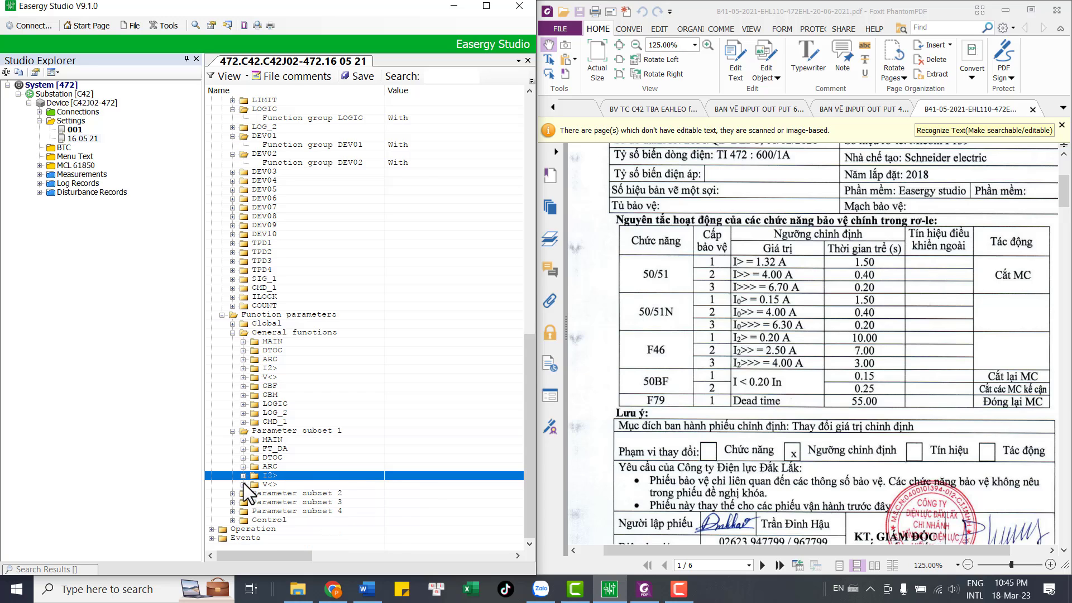
click(241, 484)
click(242, 484)
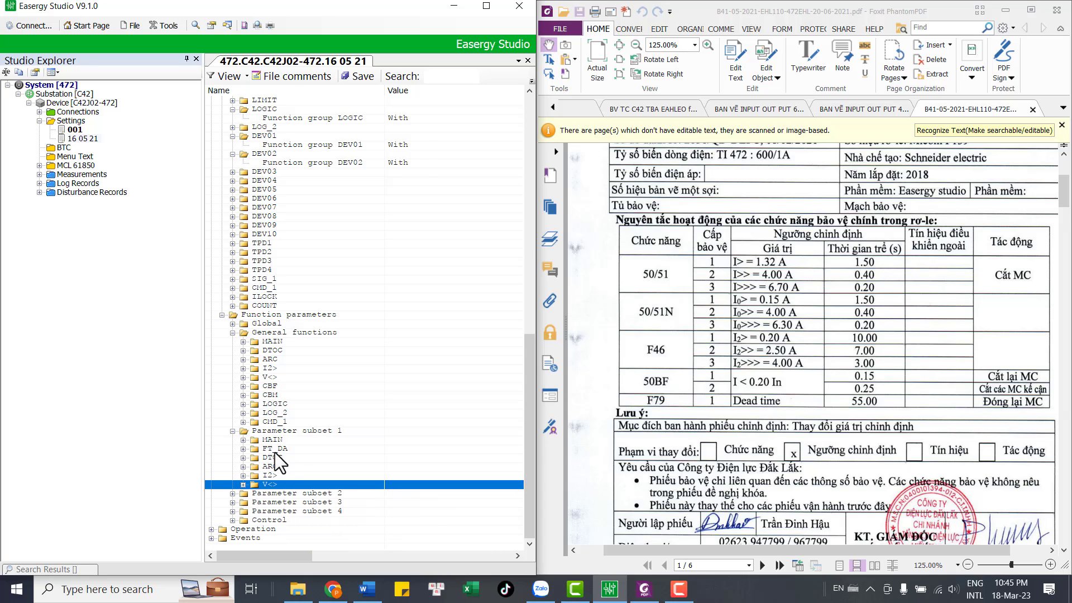
Expand the ARC group under Parameter subset 1 and examine its Enable, Operating mode, HSR and TDR settings.
click(244, 467)
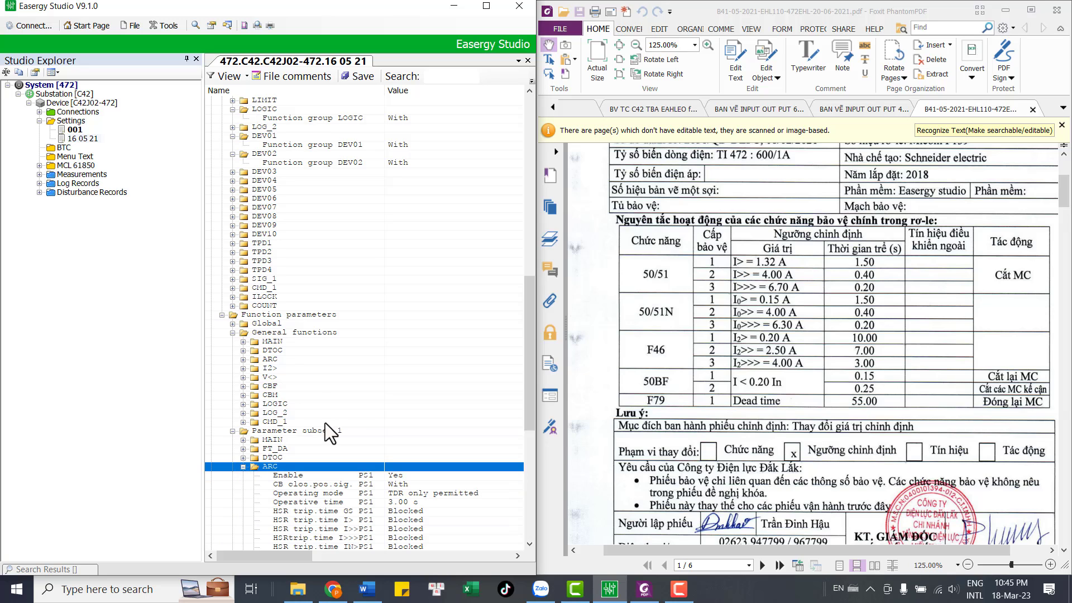
scroll(403, 415, down, 7)
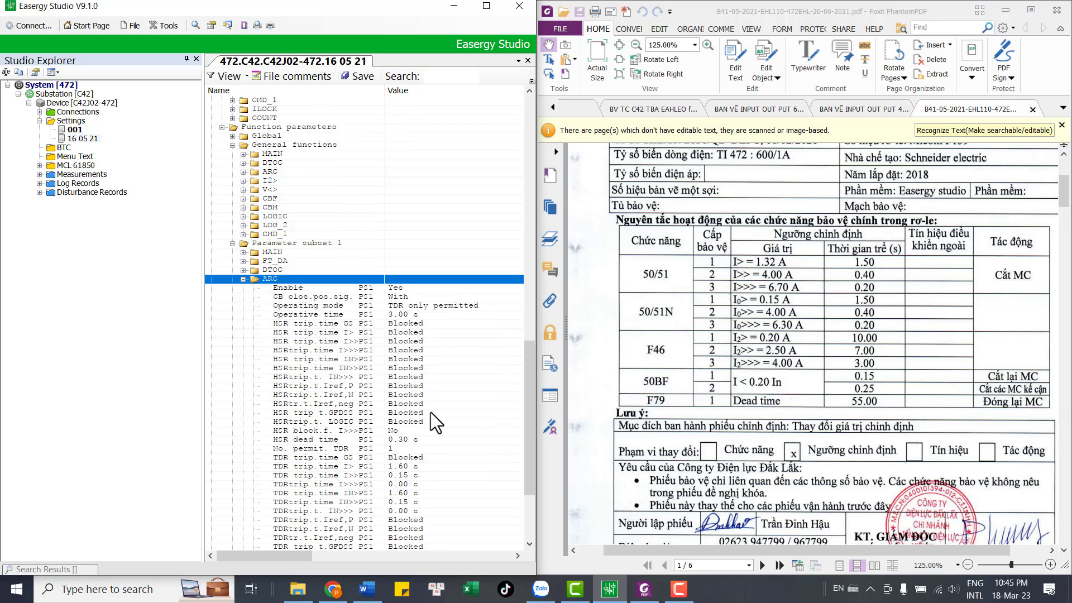
scroll(431, 412, down, 1)
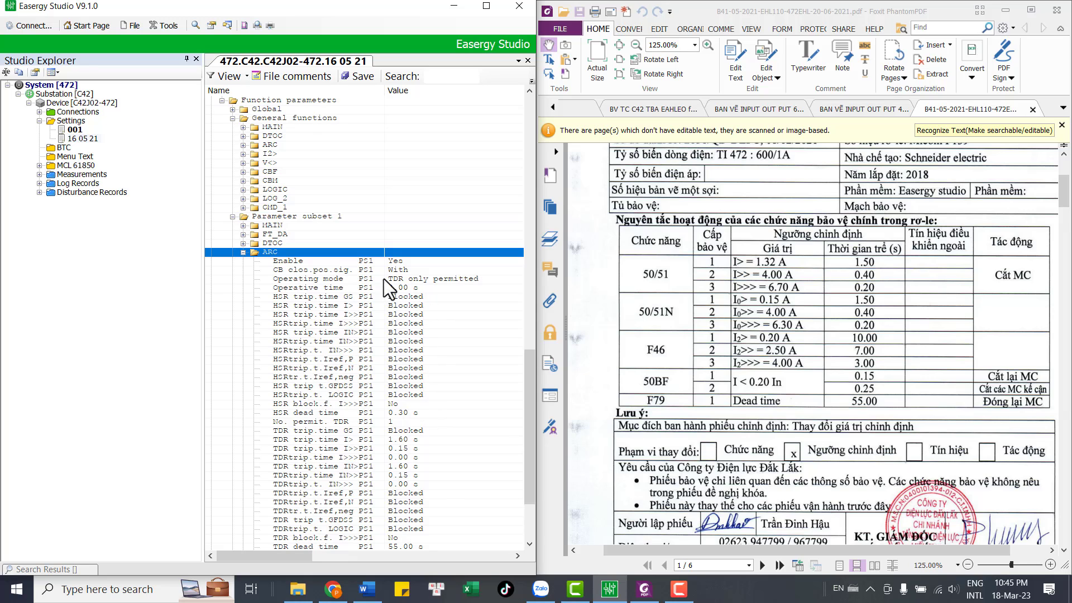
click(296, 261)
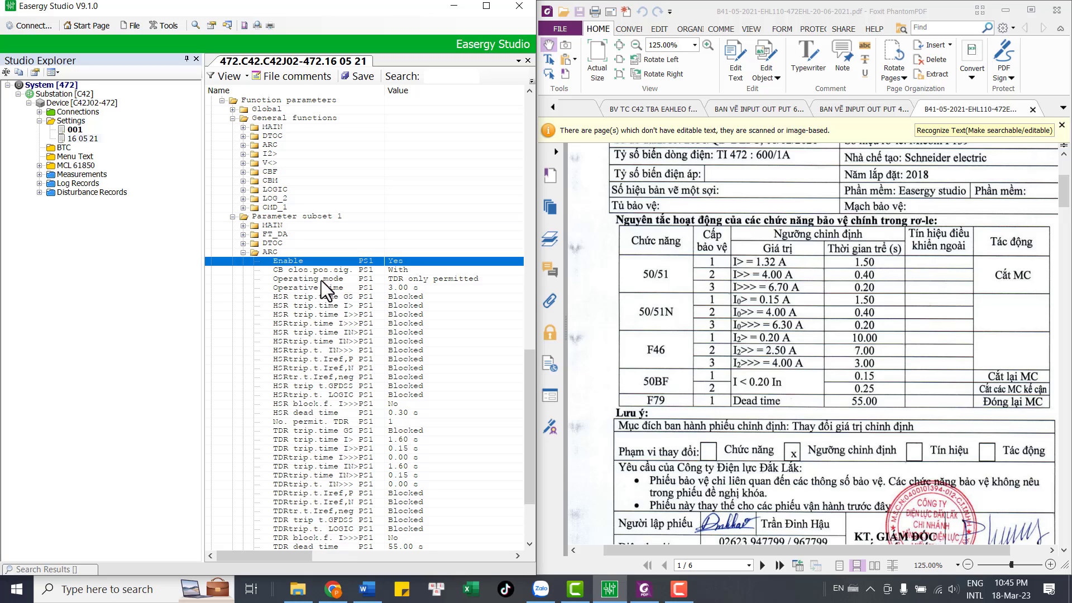
click(412, 280)
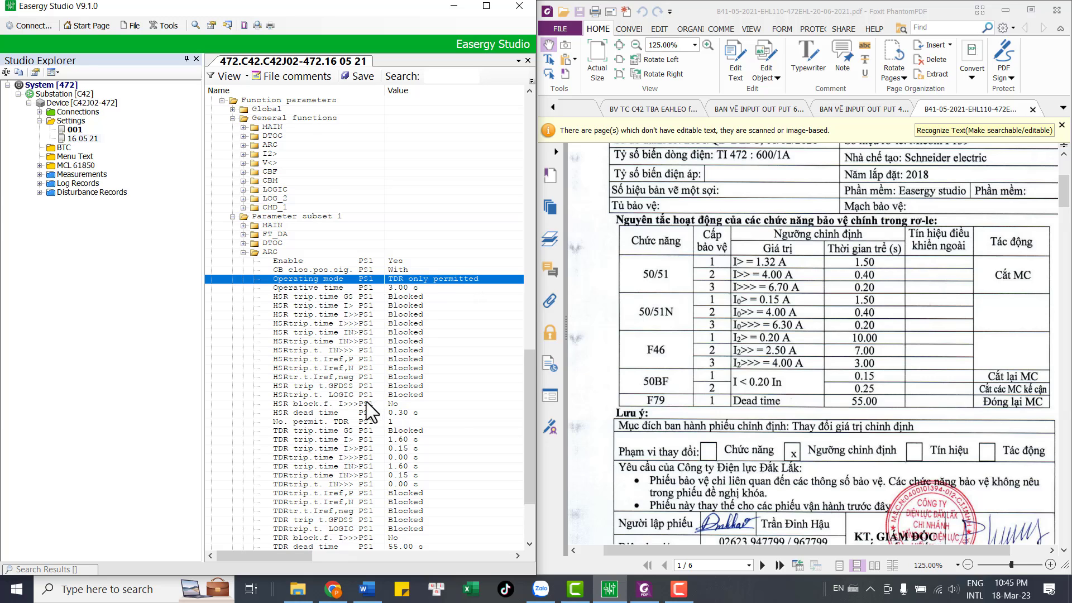
scroll(375, 394, down, 1)
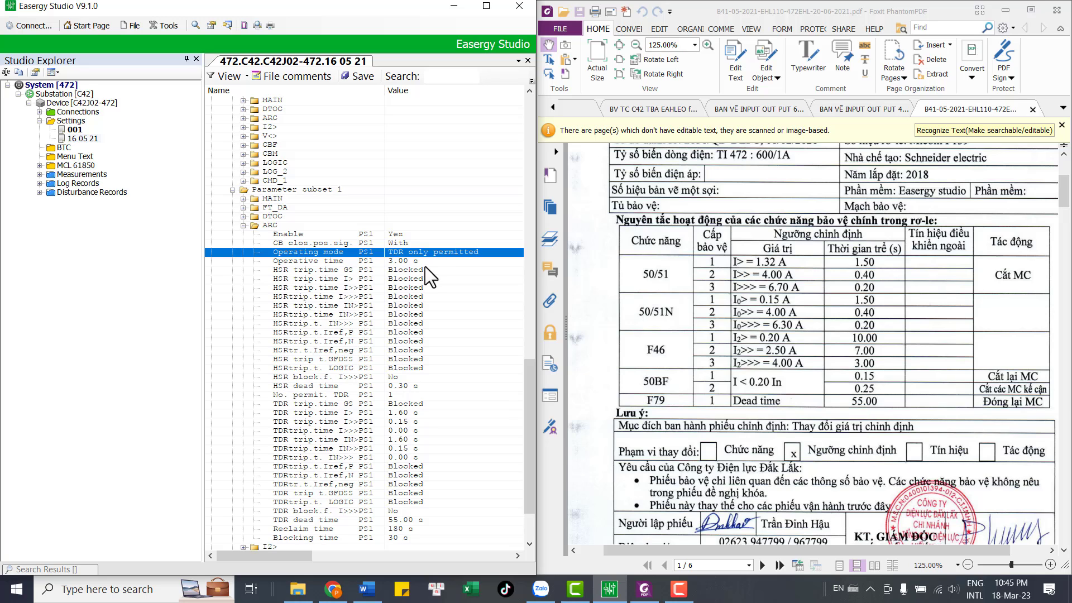
View the available options of the ARC operating mode setting, and close its dialog without changing the value.
double_click(435, 251)
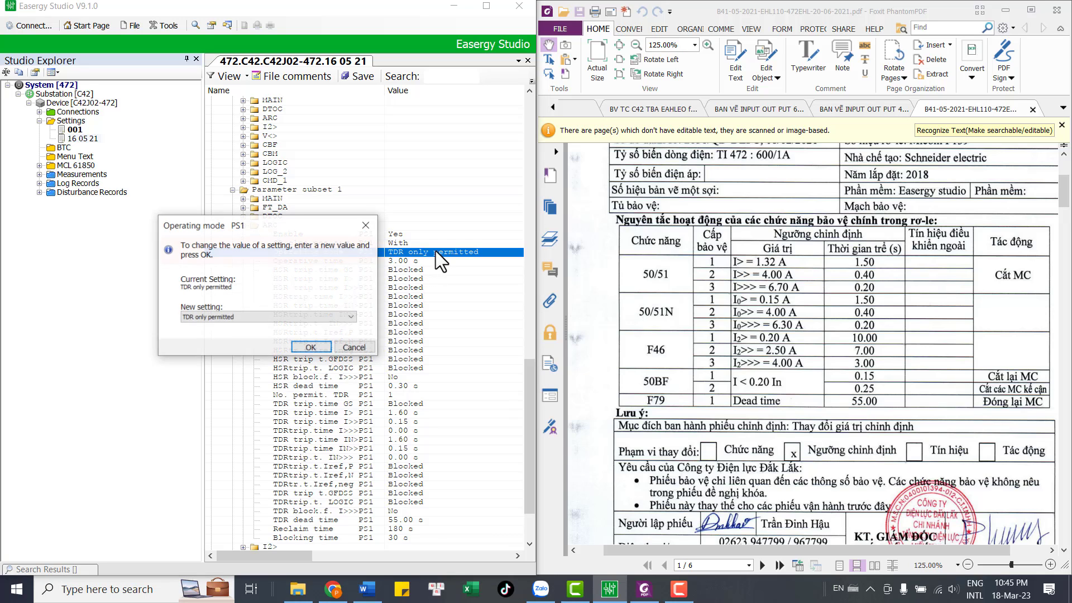
click(290, 316)
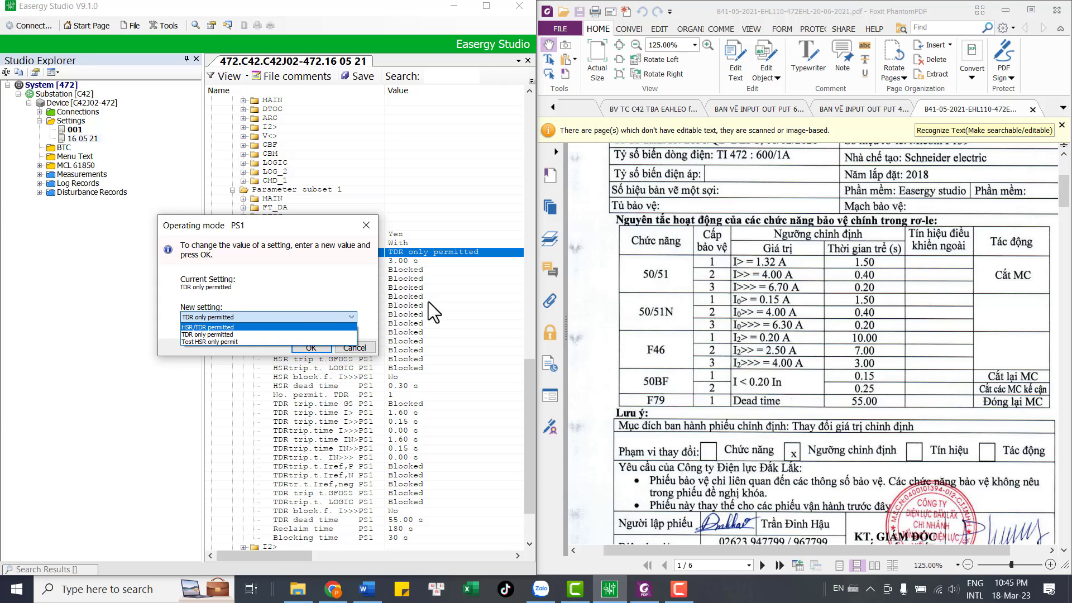
click(490, 309)
click(367, 225)
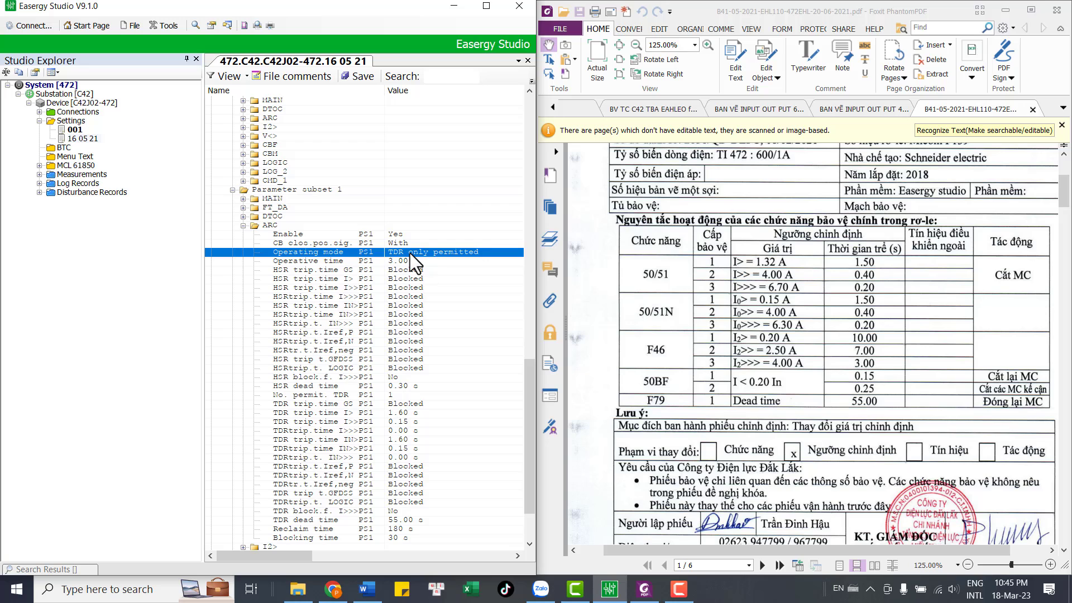
Compare the ARC TDR dead time with the F79 row of the setting sheet, and check the Reclaim time setting.
scroll(412, 376, down, 2)
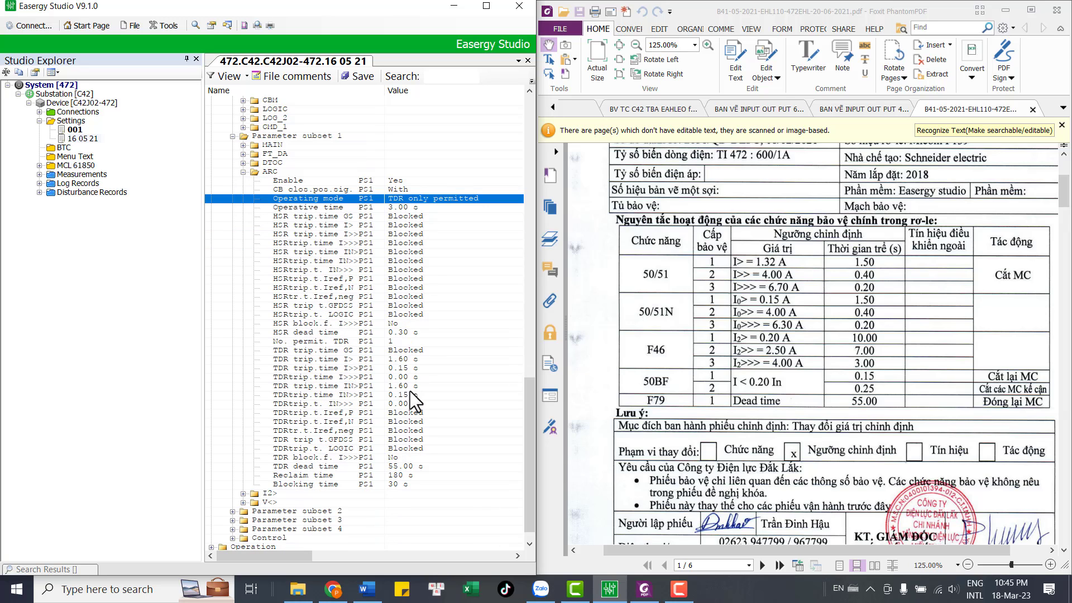
scroll(403, 381, down, 1)
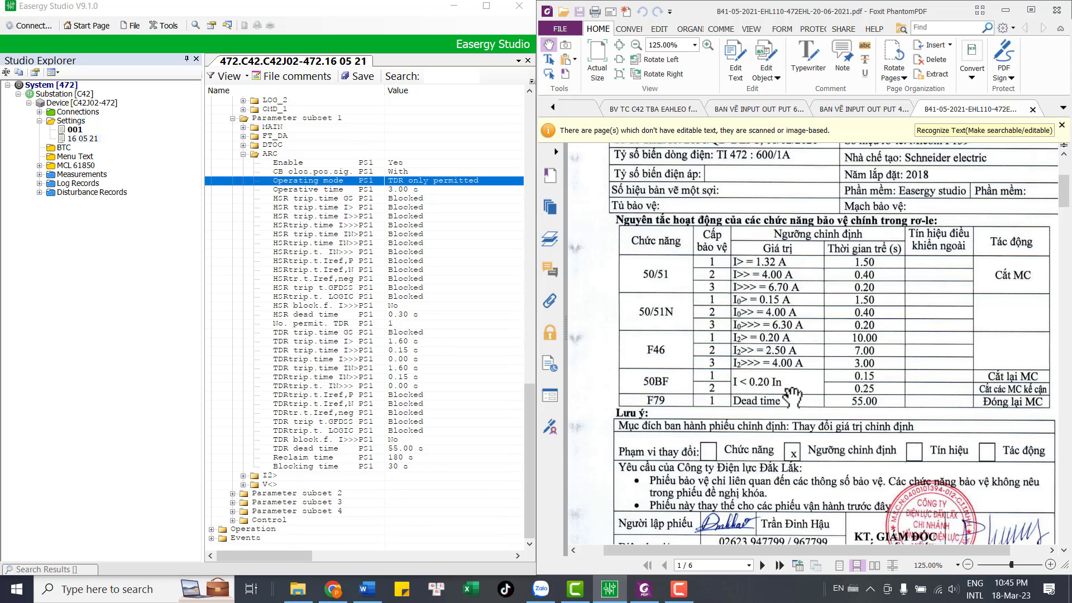
scroll(755, 401, down, 1)
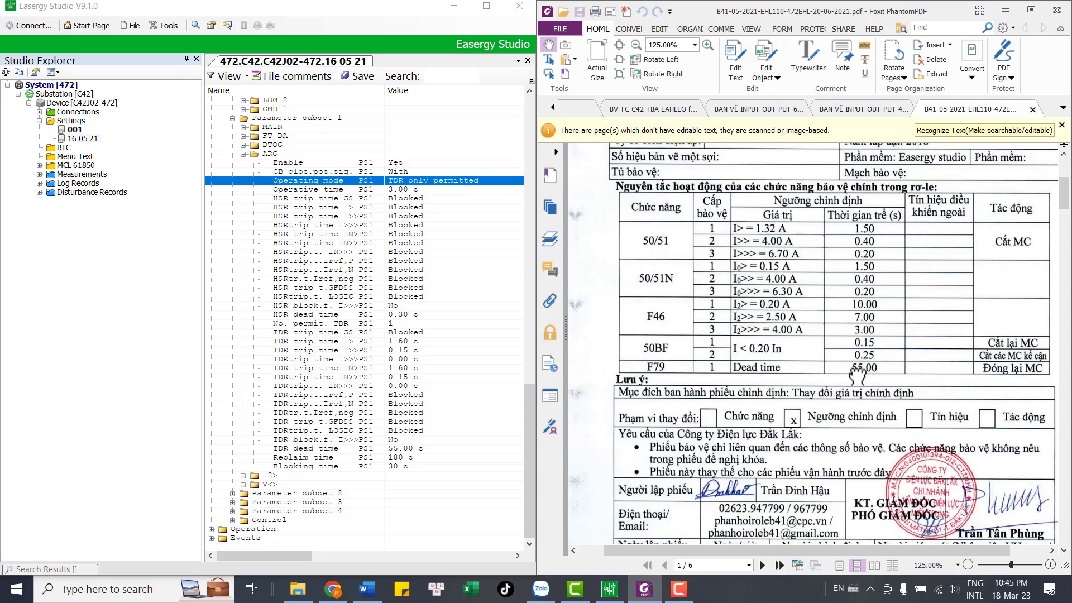
click(394, 449)
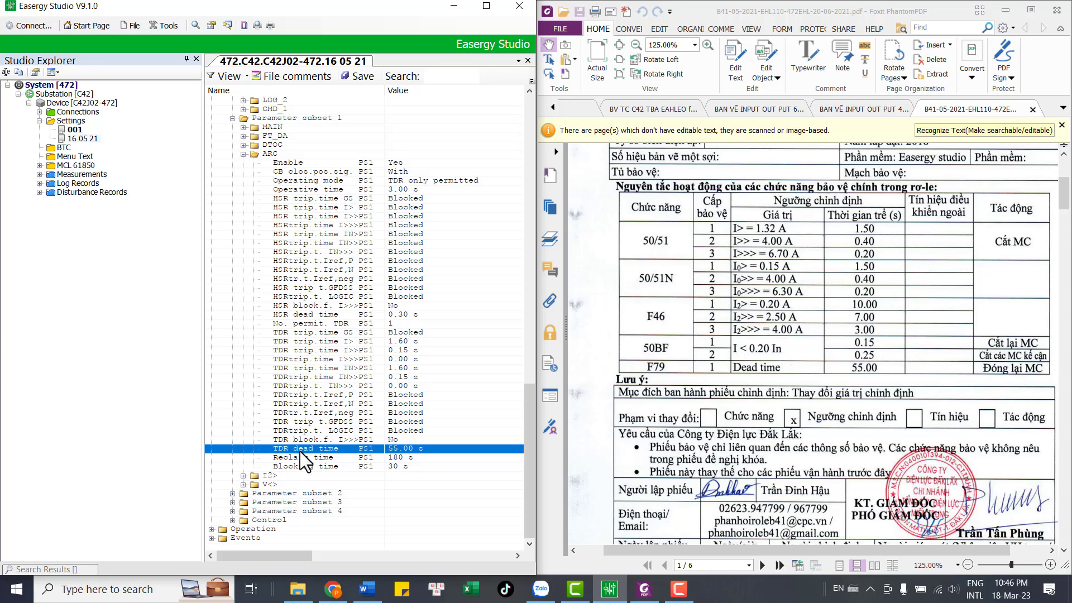
click(335, 457)
click(388, 463)
click(388, 461)
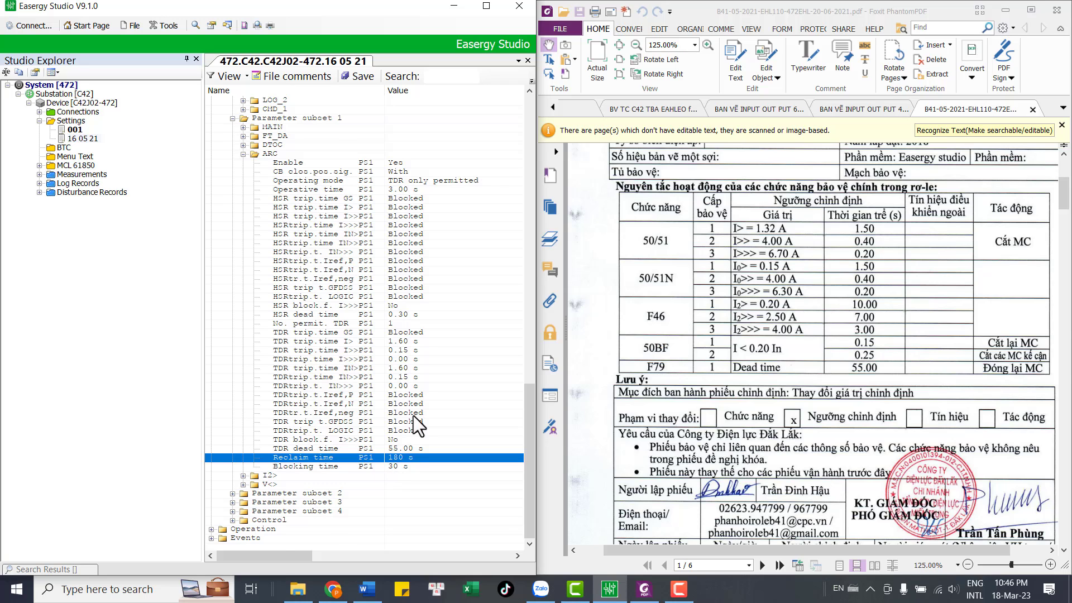
Examine the ARC TDR trip time settings for the I>, I>> and I>>> stages.
scroll(413, 415, up, 1)
click(383, 394)
click(372, 377)
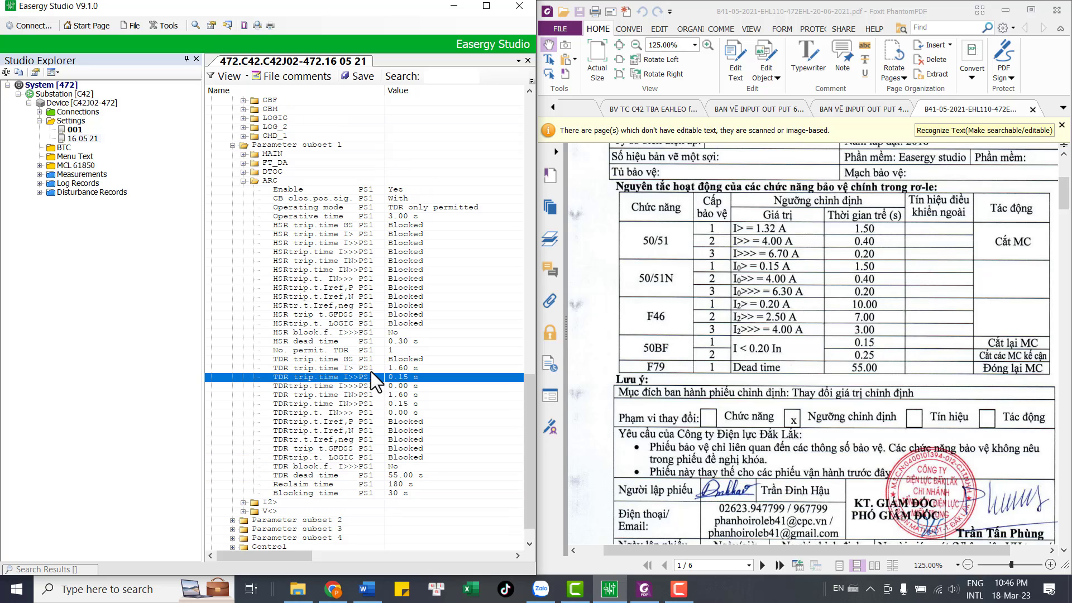
click(370, 370)
scroll(393, 280, up, 2)
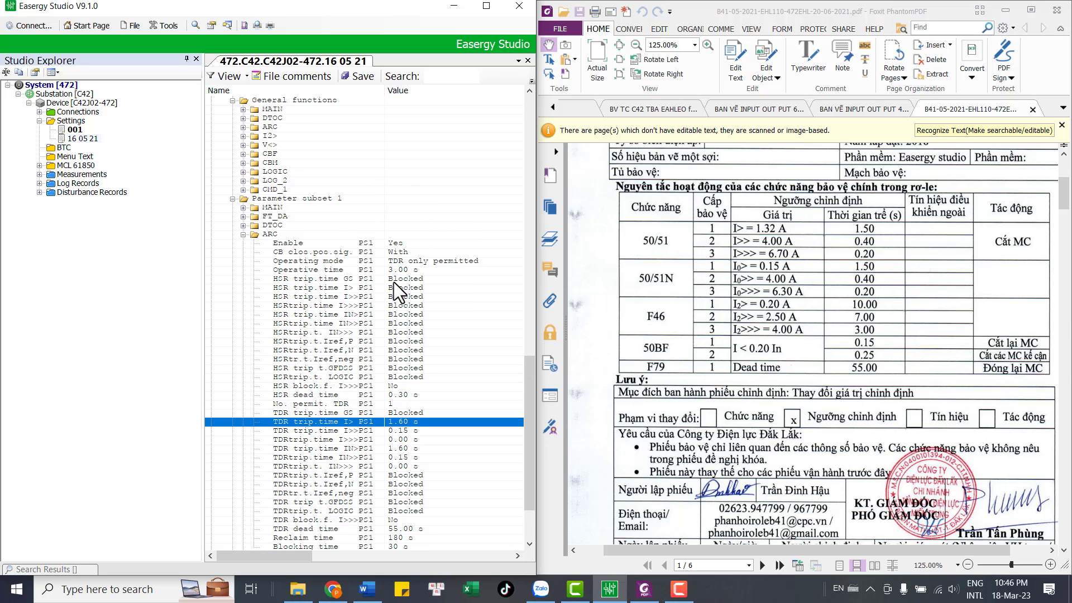
click(359, 438)
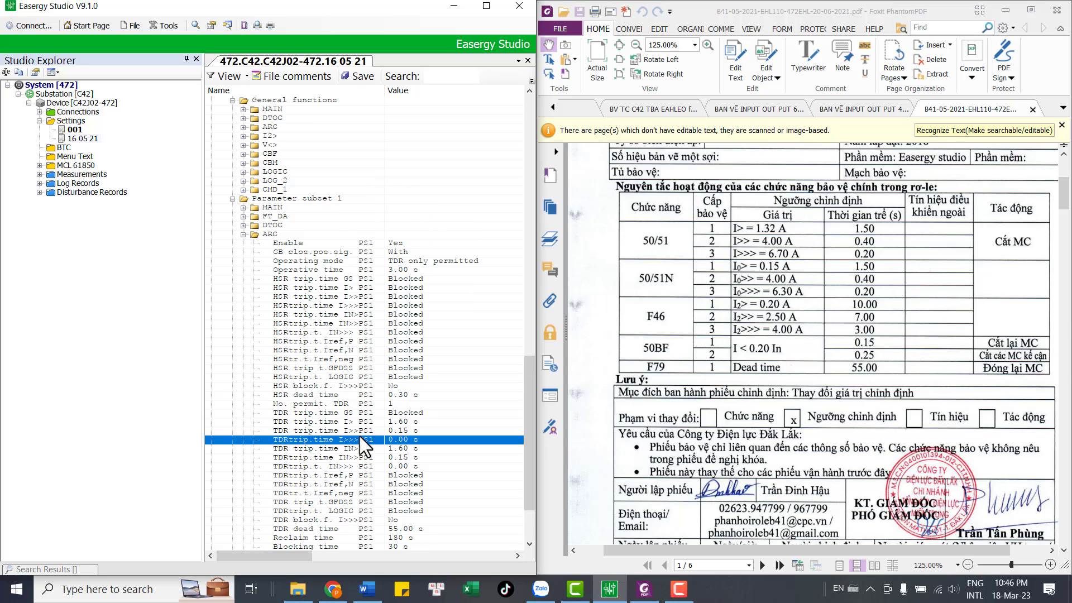
click(358, 431)
click(355, 425)
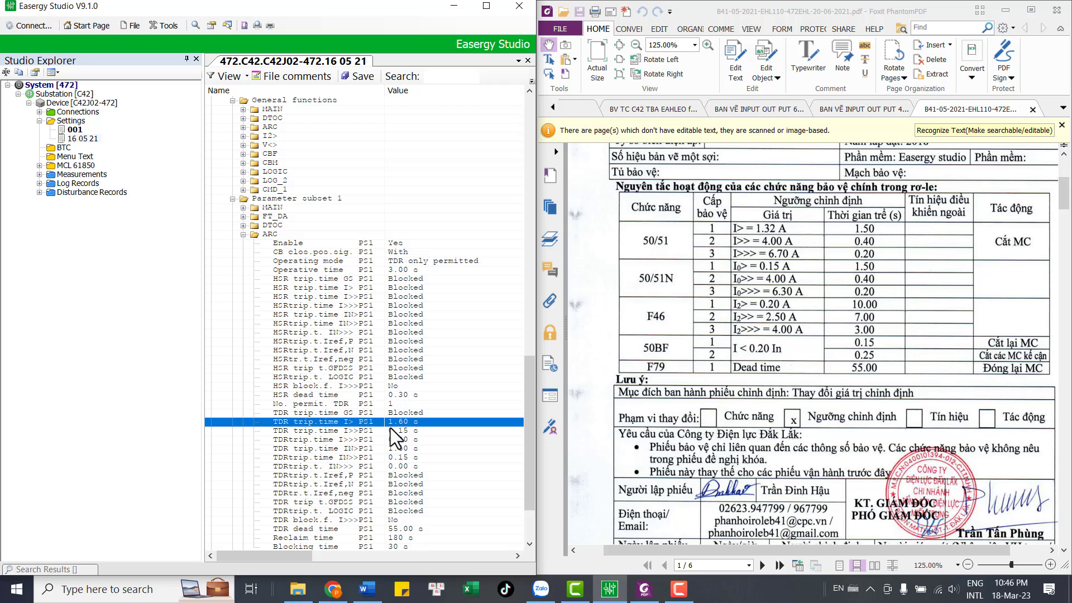
click(381, 451)
click(352, 433)
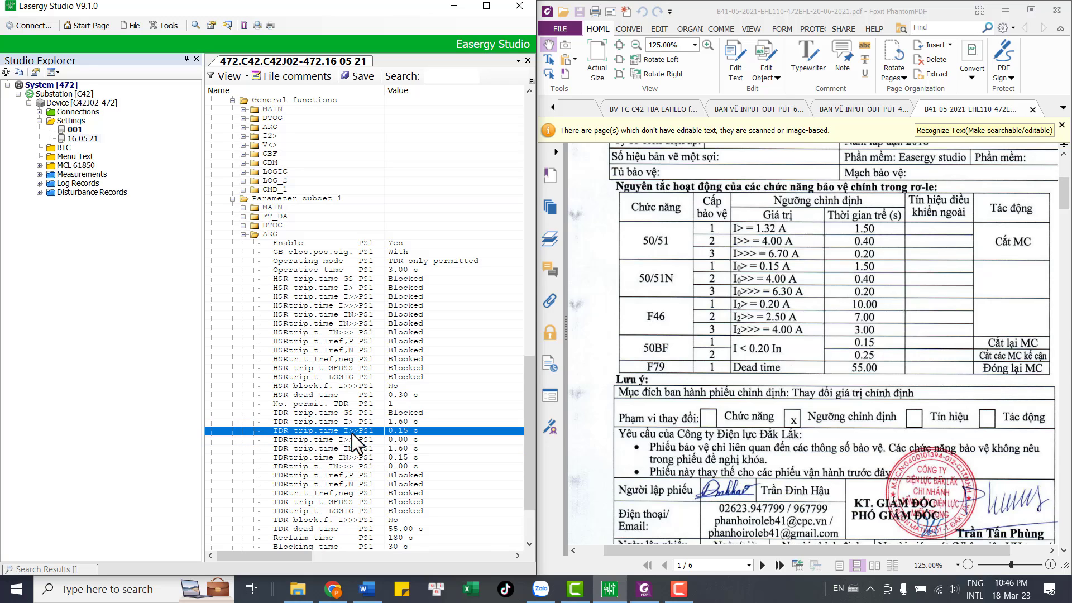
click(339, 423)
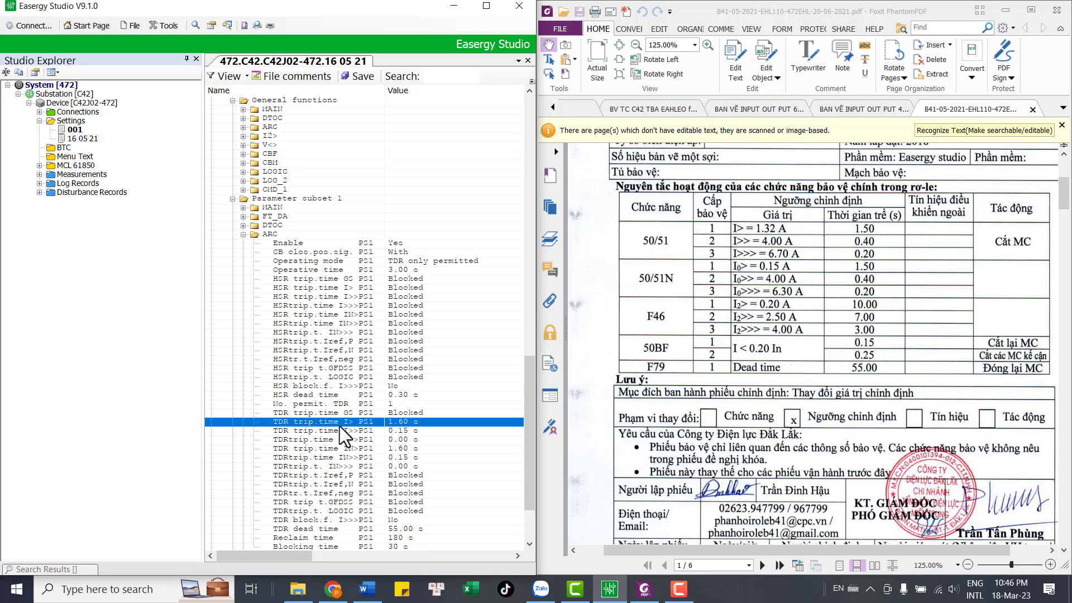
Compare the TDR trip time of the I> stage with those of the higher phase overcurrent stages.
click(398, 432)
click(399, 425)
click(403, 429)
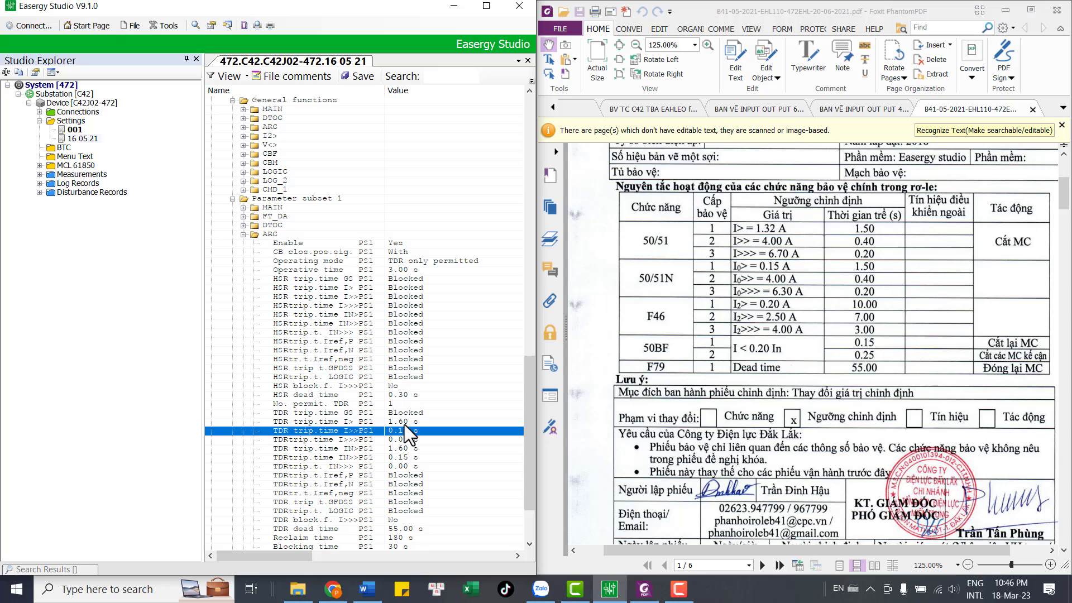
click(404, 424)
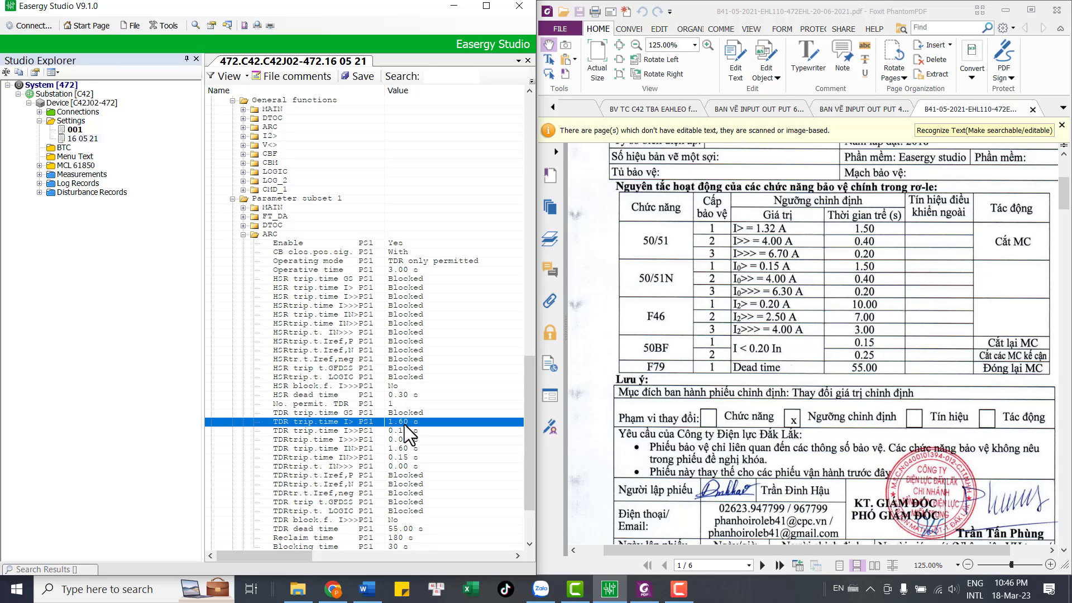
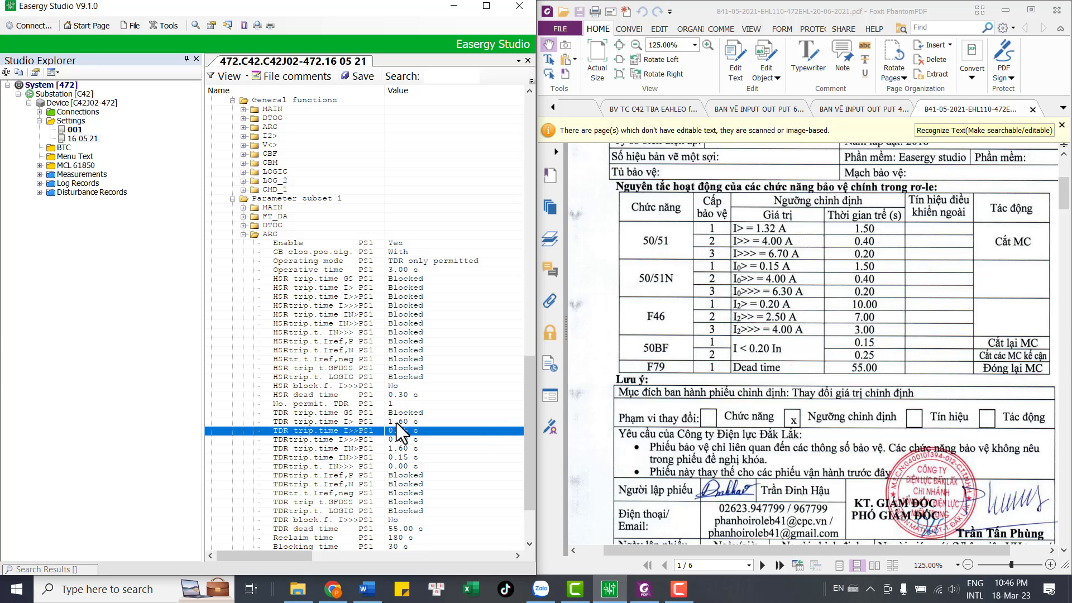
click(397, 439)
click(396, 424)
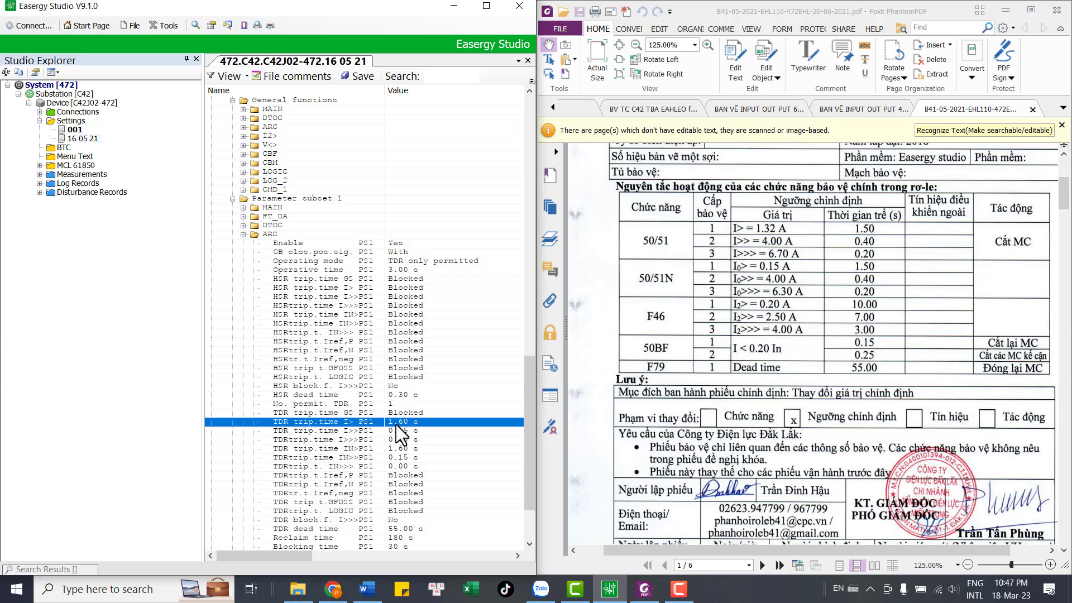
click(397, 439)
click(398, 423)
Expand the DTOC group under Parameter subset 1 and check its I>, I>>, I>>> and tI> settings.
click(243, 234)
click(243, 225)
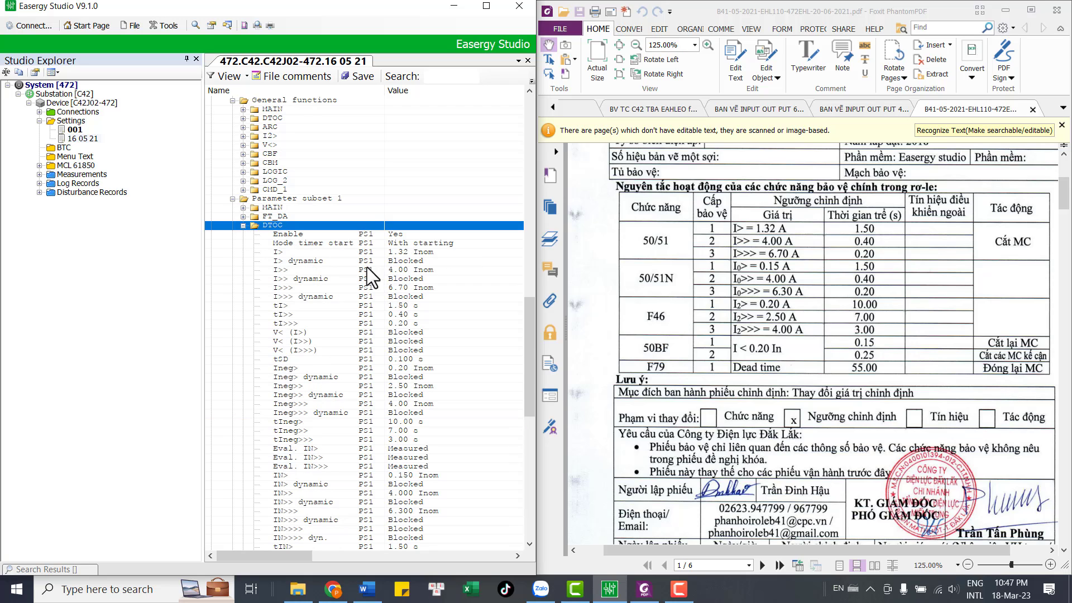
click(287, 273)
click(303, 253)
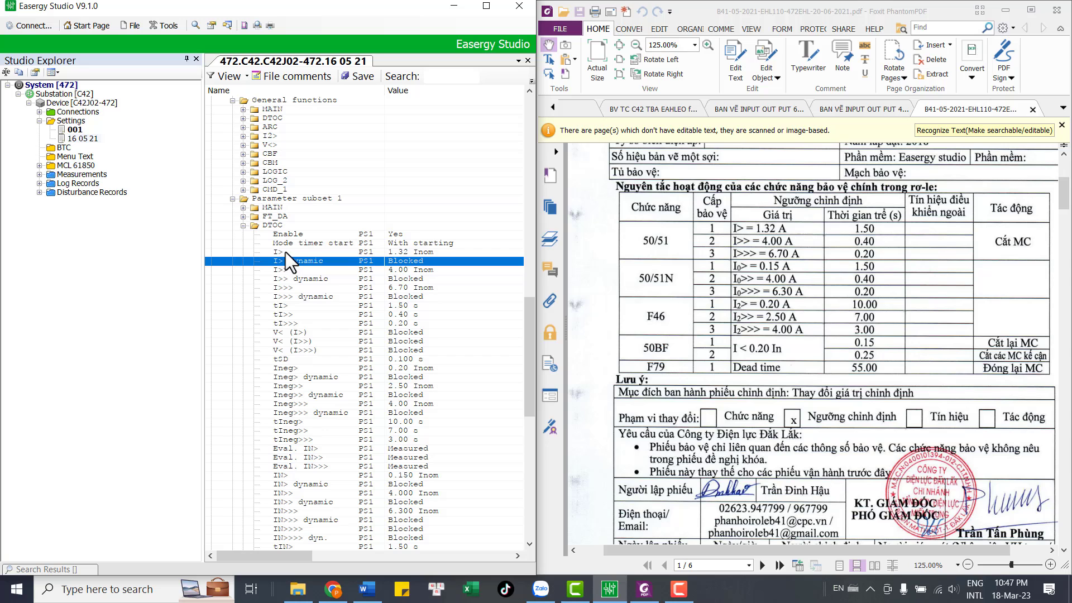
click(395, 300)
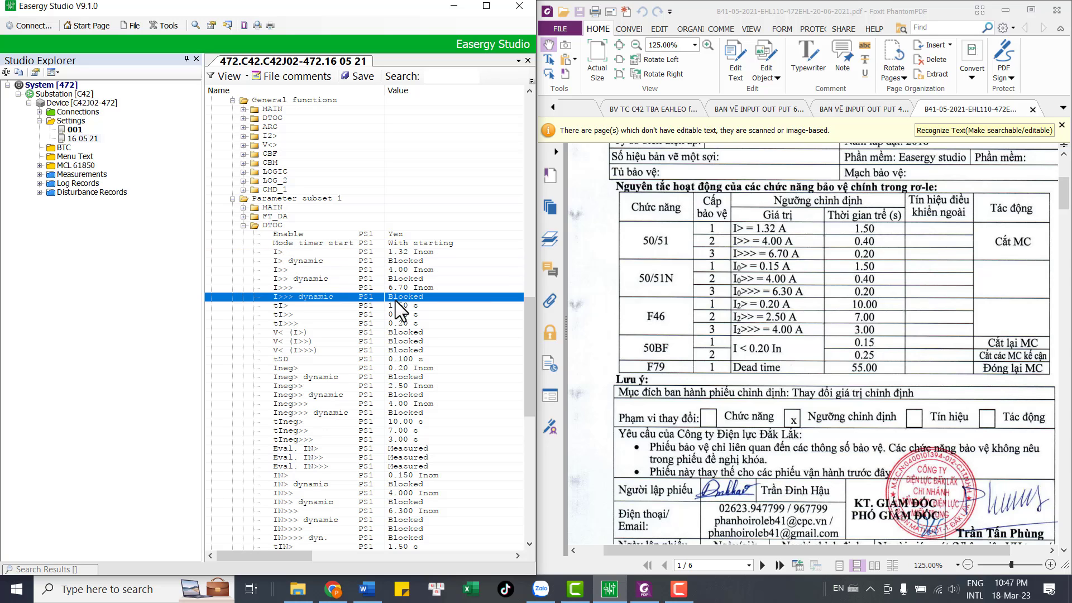
click(395, 308)
Return to the ARC group and compare the TDR trip times of I> and I>> with the DTOC delays.
scroll(424, 433, down, 12)
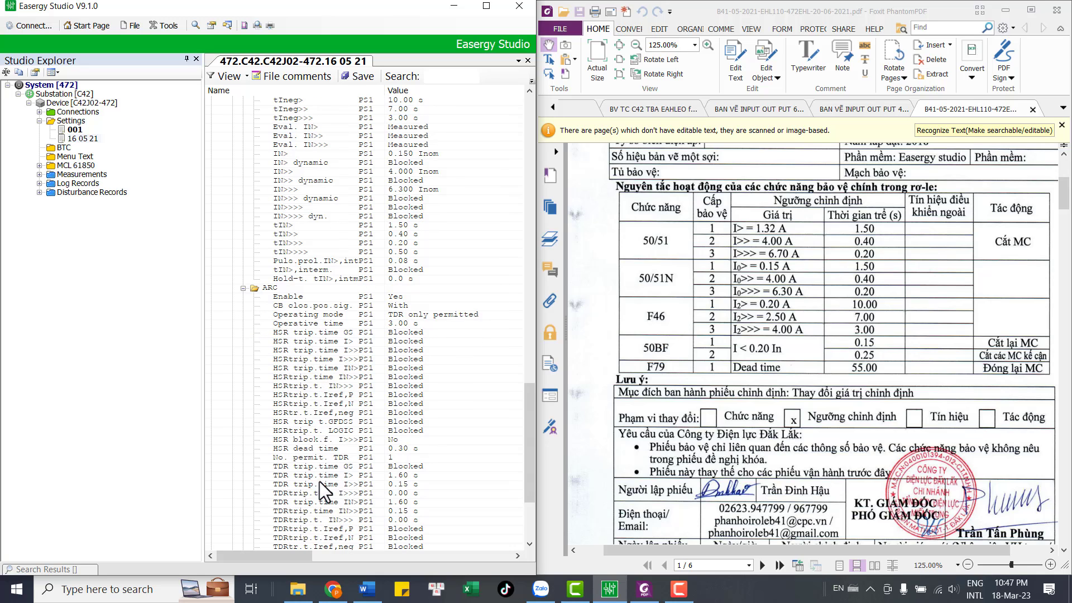
click(407, 476)
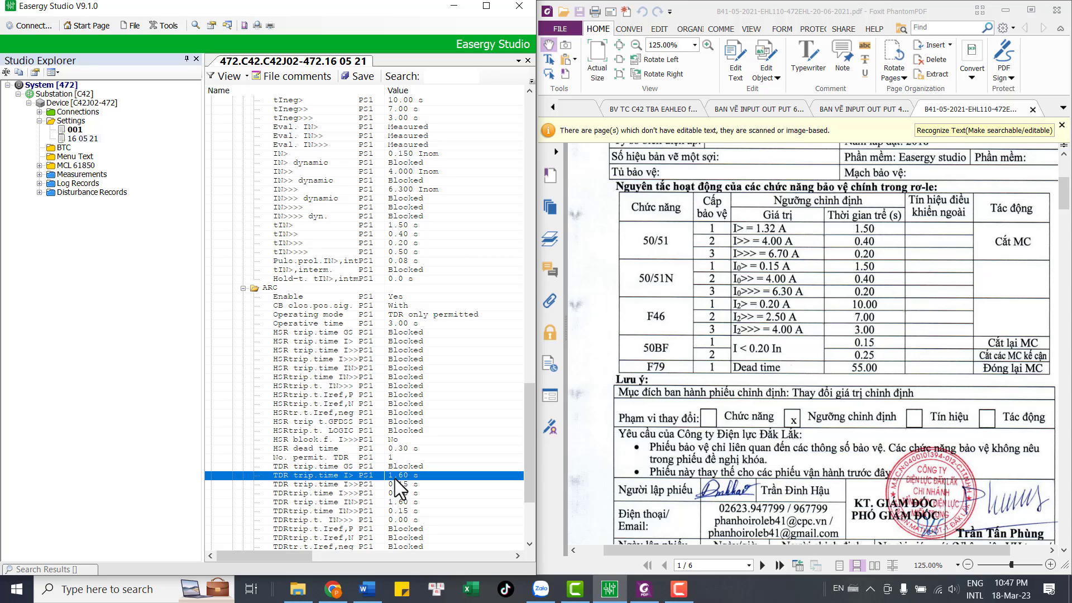
click(400, 484)
key(Up)
key(Down)
key(Up)
click(357, 484)
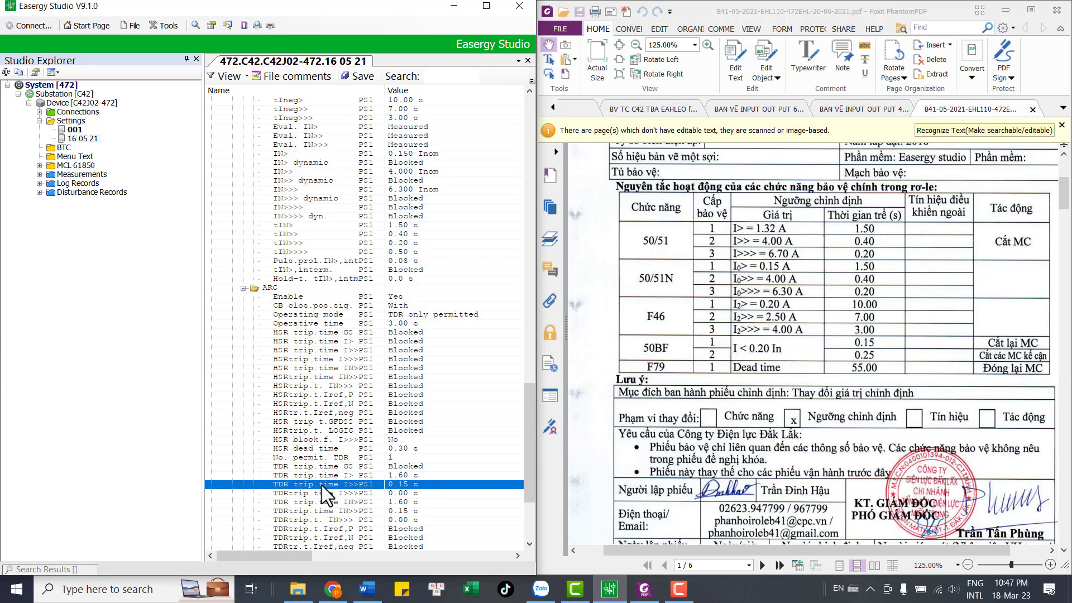
Go through the TDR trip times of all phase stages I> to I>>> and earth-fault stages IN> to IN>>>.
click(328, 476)
click(337, 484)
click(339, 493)
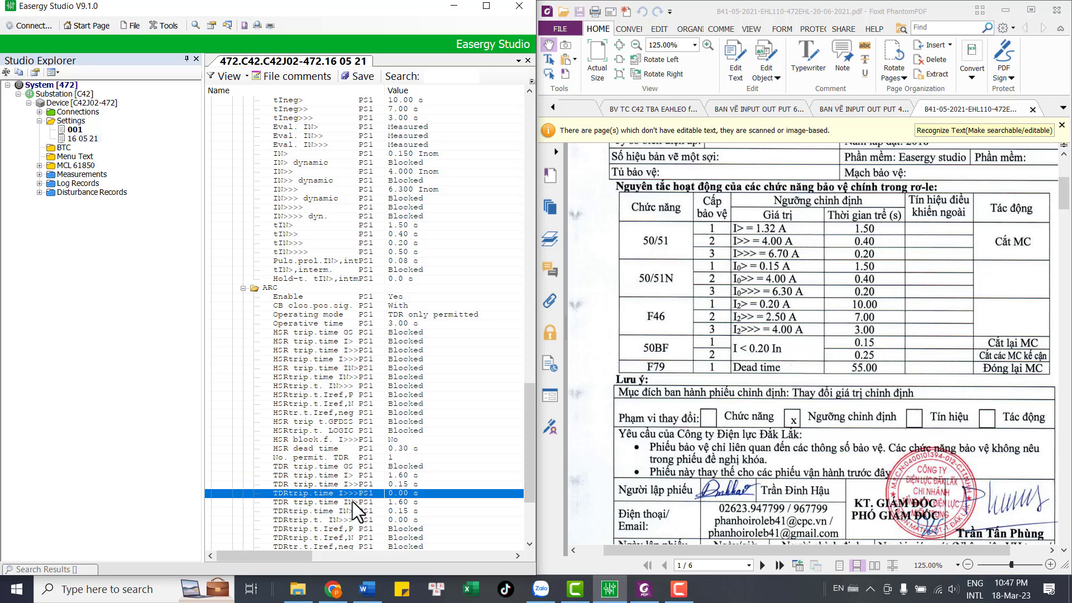
click(352, 502)
click(350, 512)
click(350, 519)
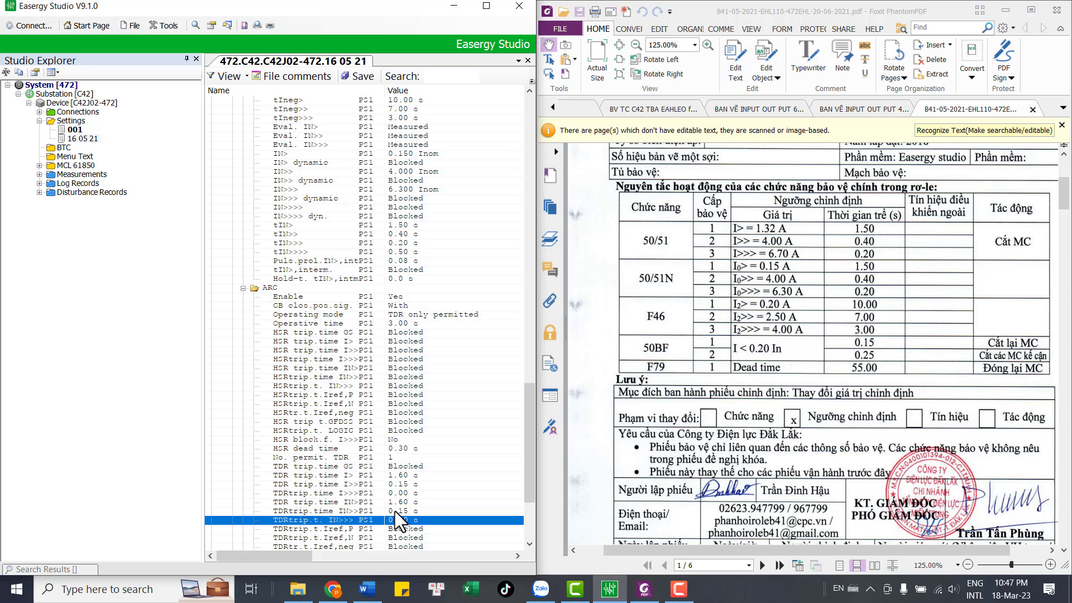
Check the remaining ARC TDR trip times for Iref,P, Iref,N, Iref,neg and GFDSS.
scroll(395, 515, down, 4)
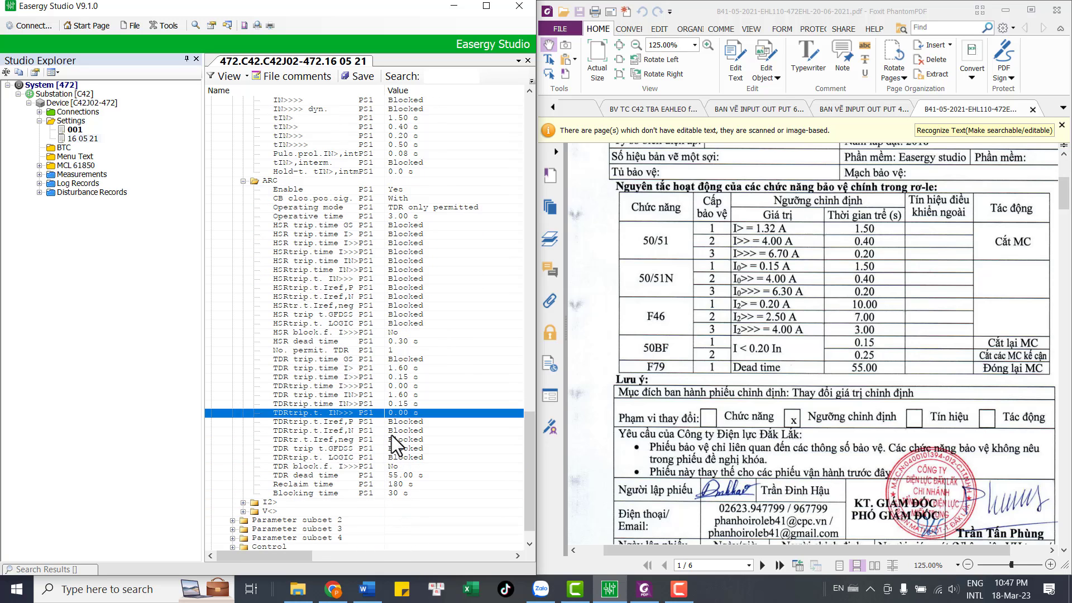
click(398, 426)
click(399, 448)
click(394, 431)
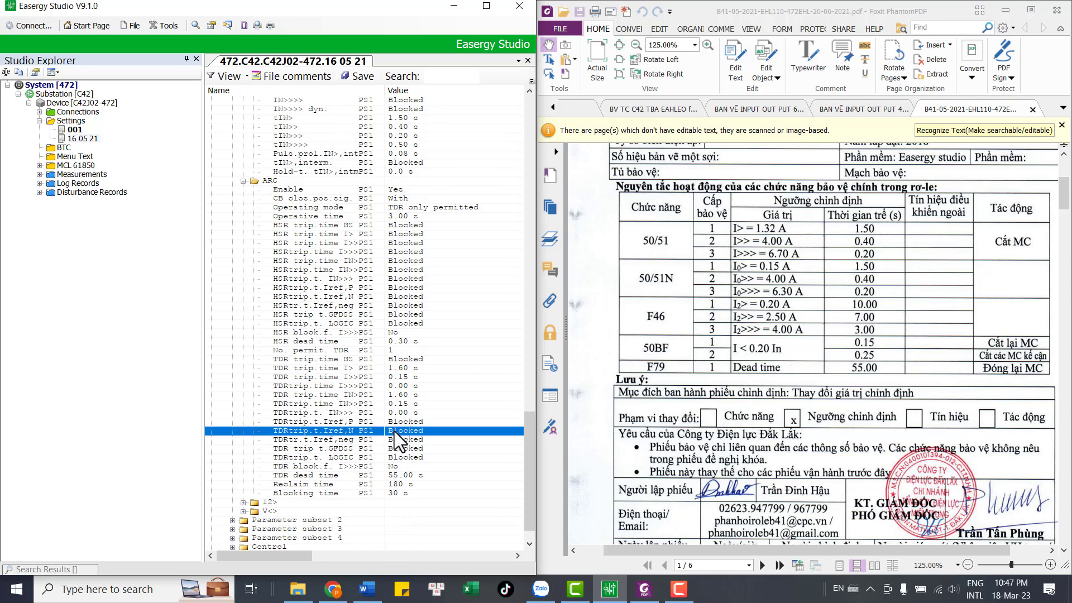
click(400, 440)
click(403, 449)
Review the ARC HSR trip time settings and the Operative time setting.
click(406, 323)
click(404, 307)
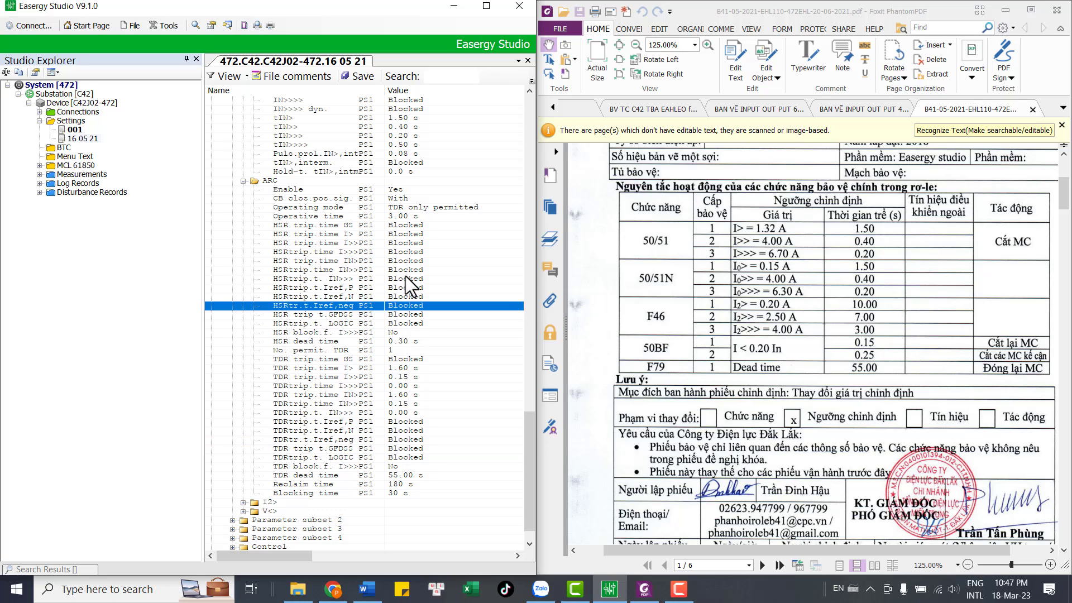
click(405, 270)
click(407, 260)
click(411, 243)
click(415, 217)
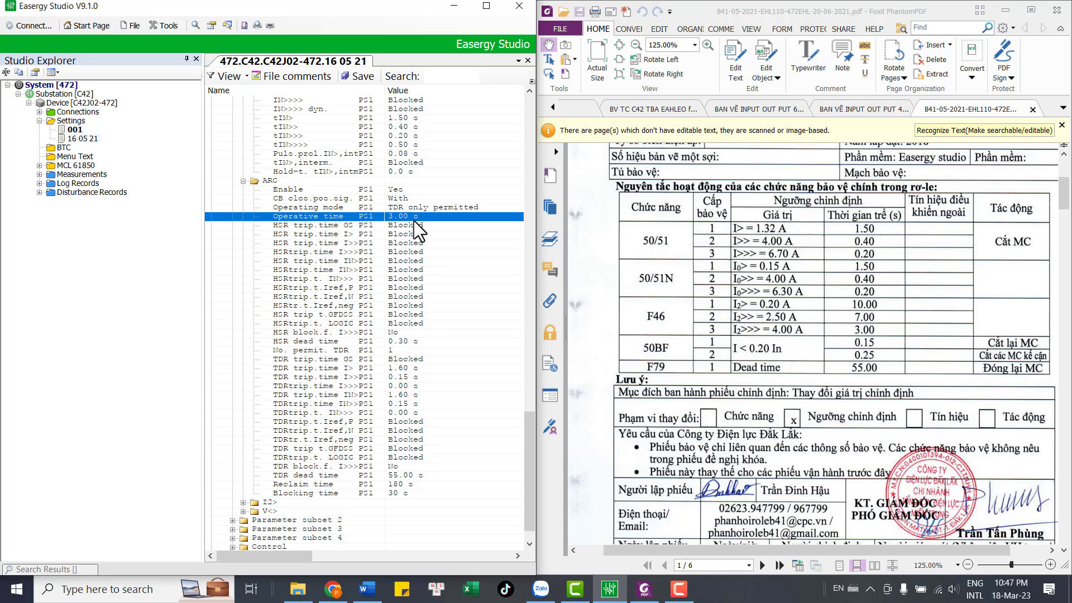
click(411, 234)
click(407, 252)
Collapse the ARC and DTOC groups under Parameter subset 1, and the INP group under Config. parameters.
scroll(251, 216, up, 1)
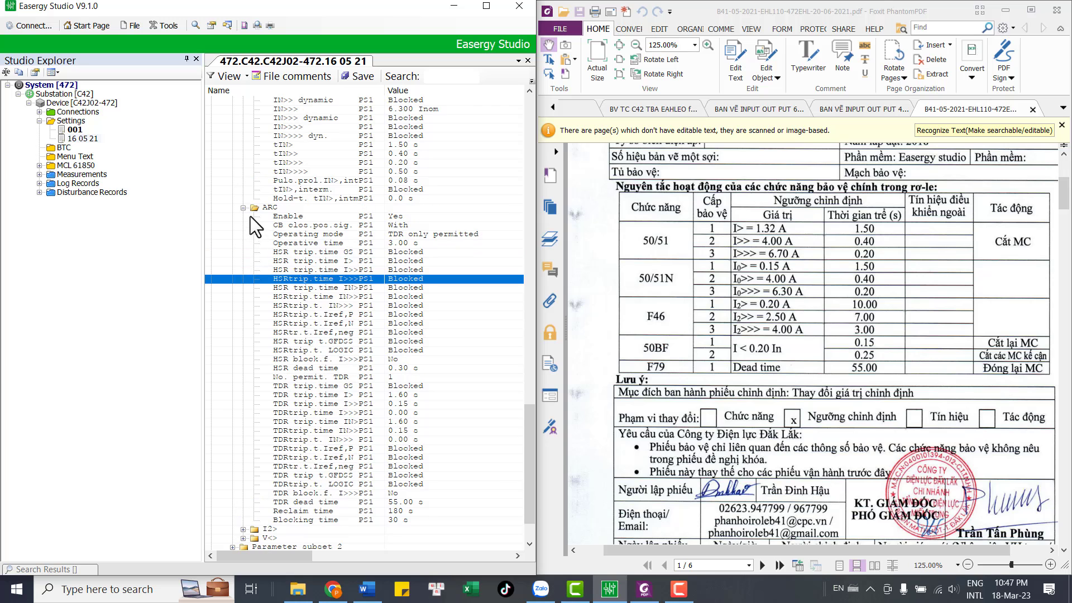
scroll(242, 209, up, 15)
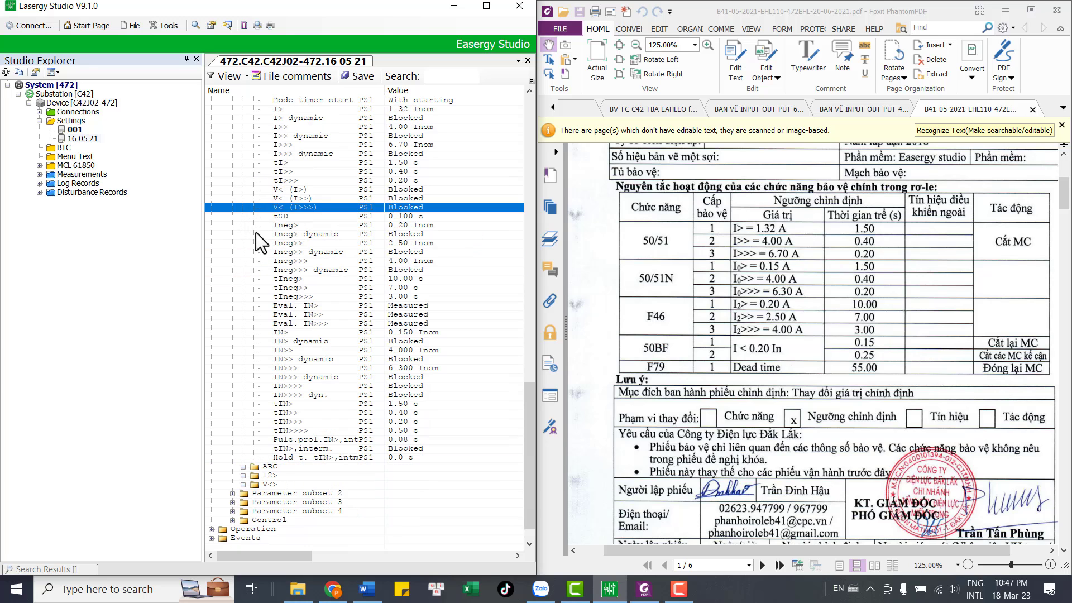
click(243, 245)
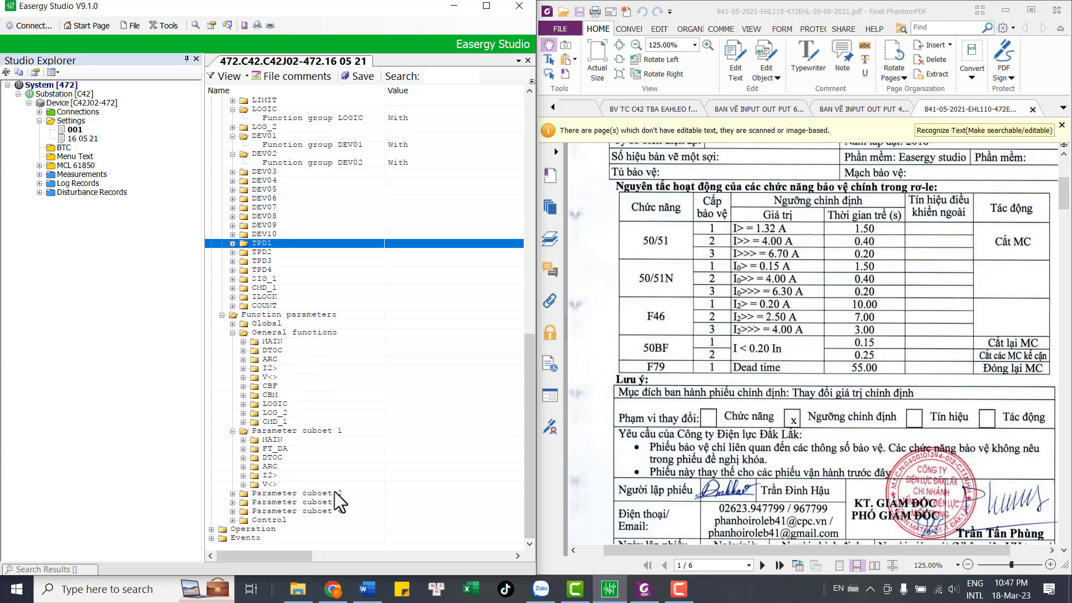
scroll(292, 378, up, 15)
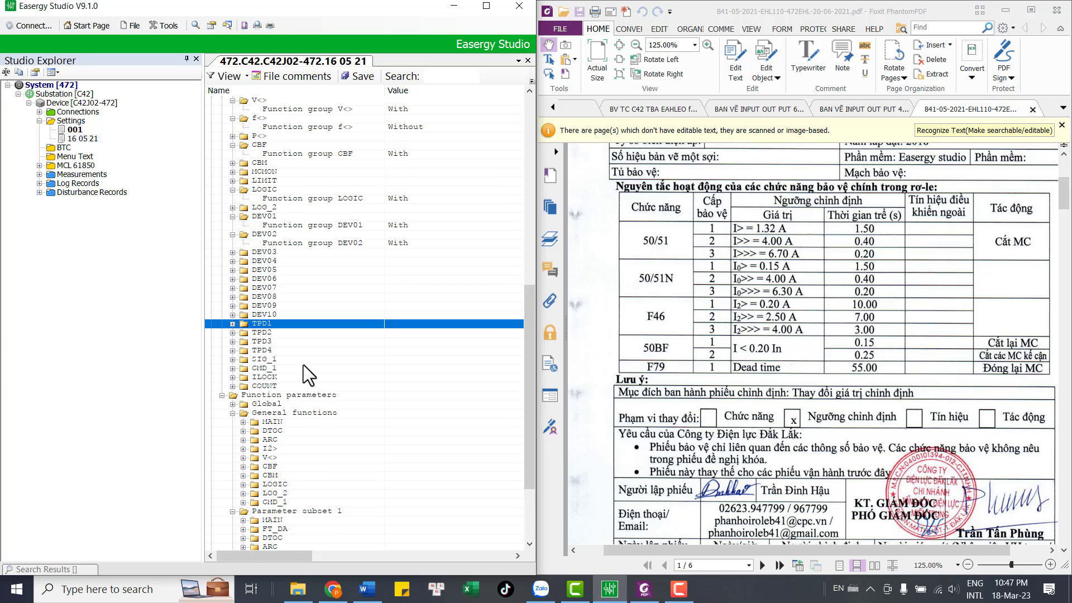
scroll(276, 310, up, 4)
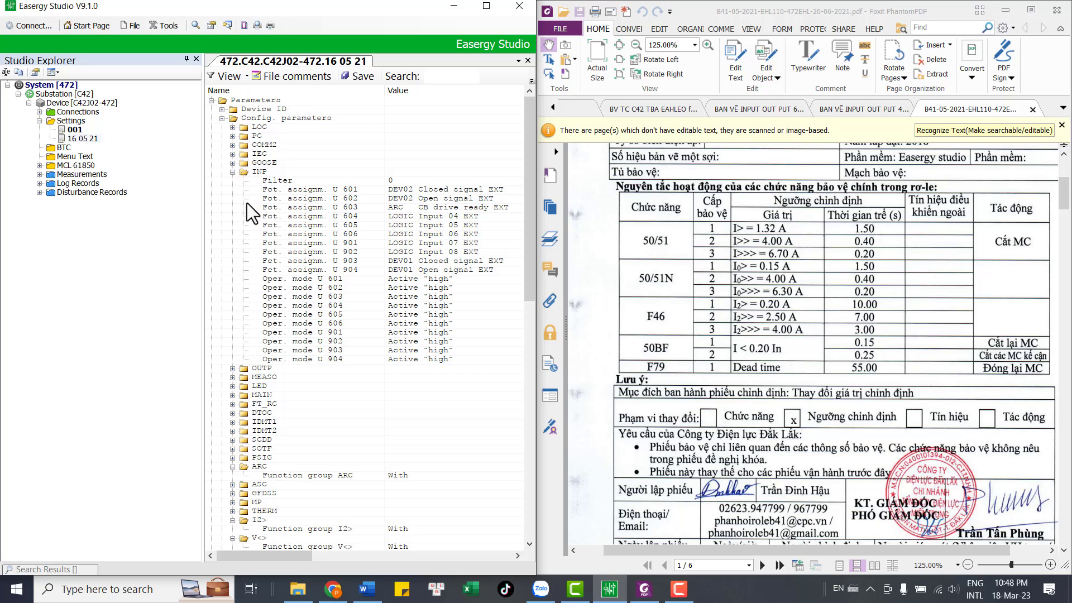
click(233, 171)
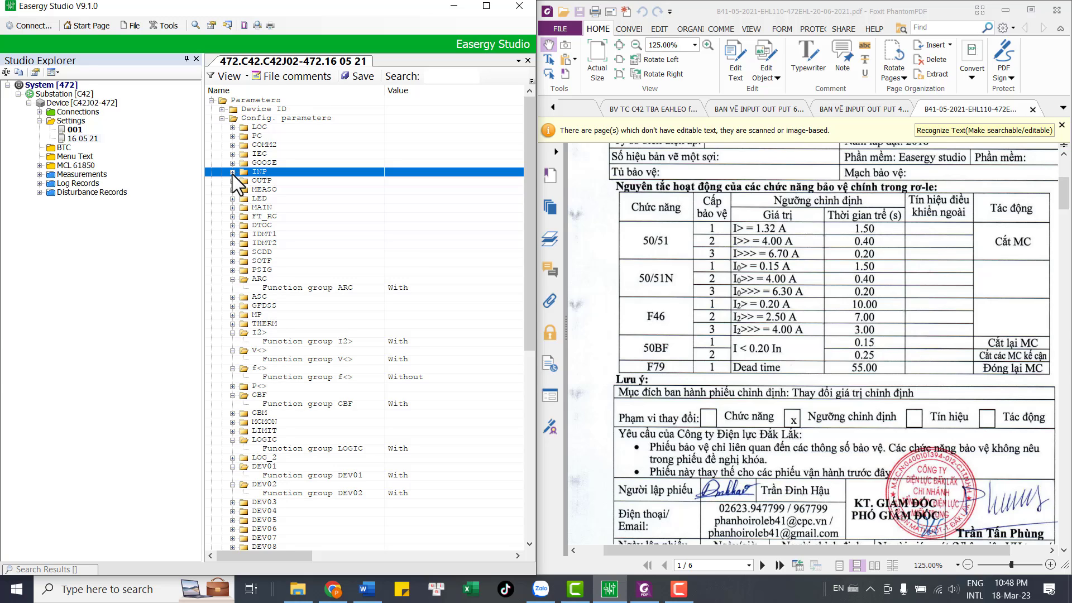
Expand MCL 61850 for device C42J02-472 and open its file 000 in the external editor.
click(43, 166)
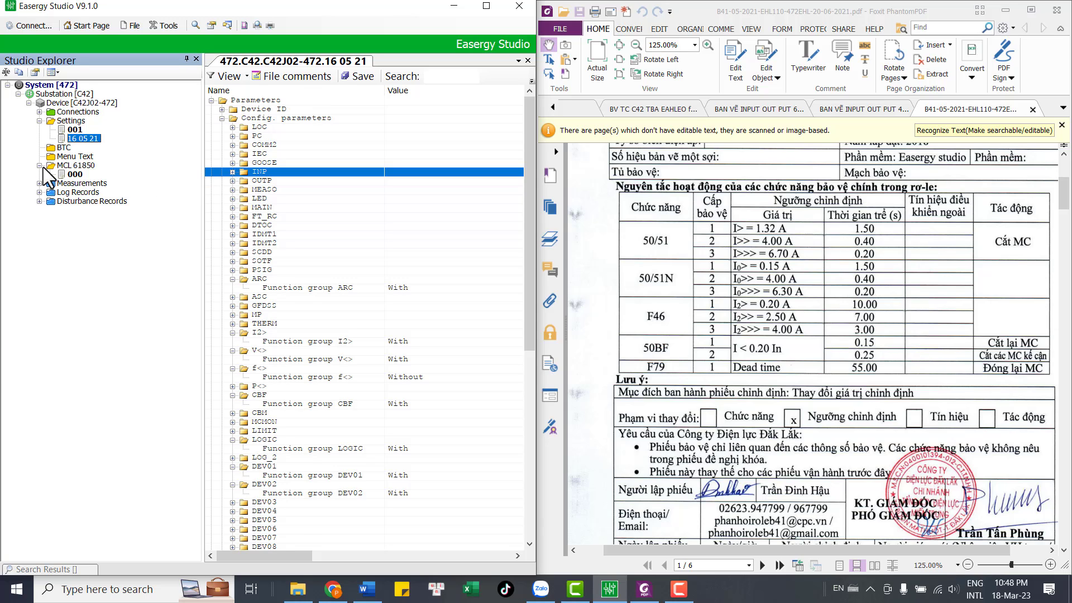
double_click(79, 173)
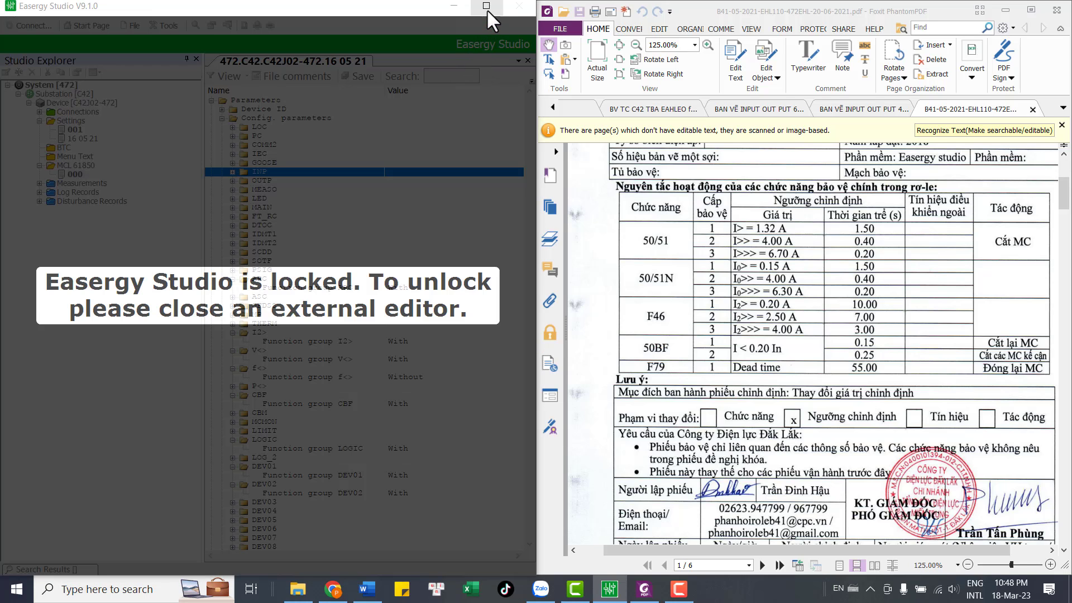
Switch to IED Configurator, expand C42J02 and check the name in its IED Details.
click(487, 8)
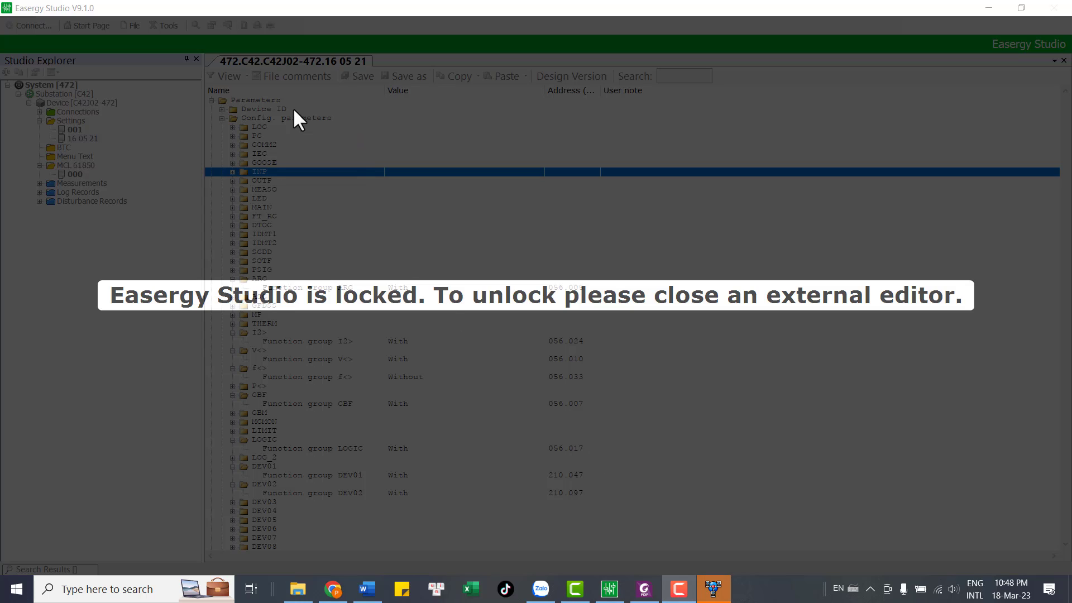
click(704, 581)
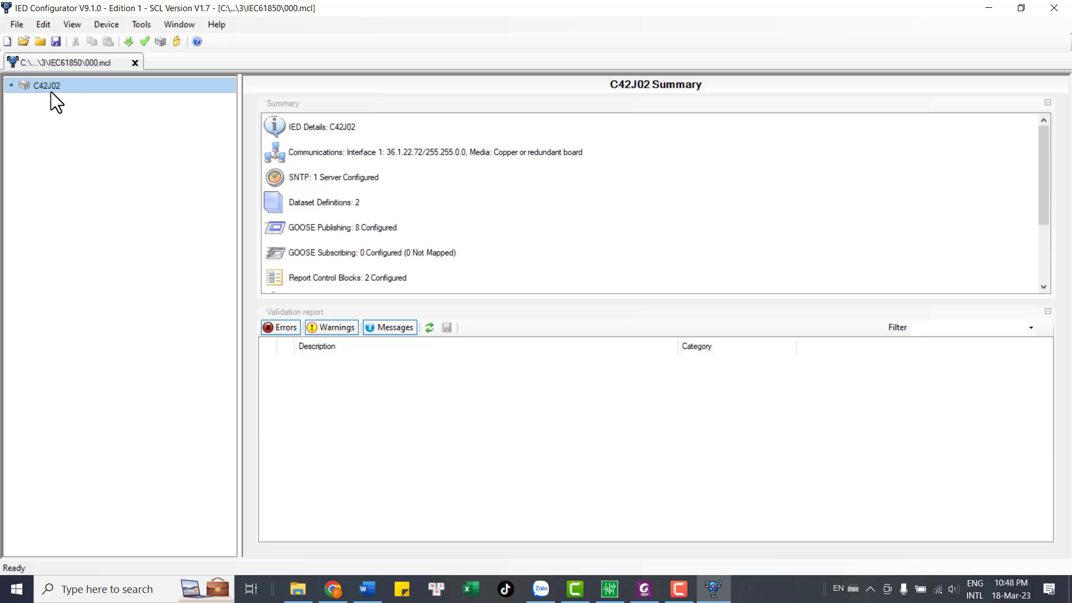
click(9, 86)
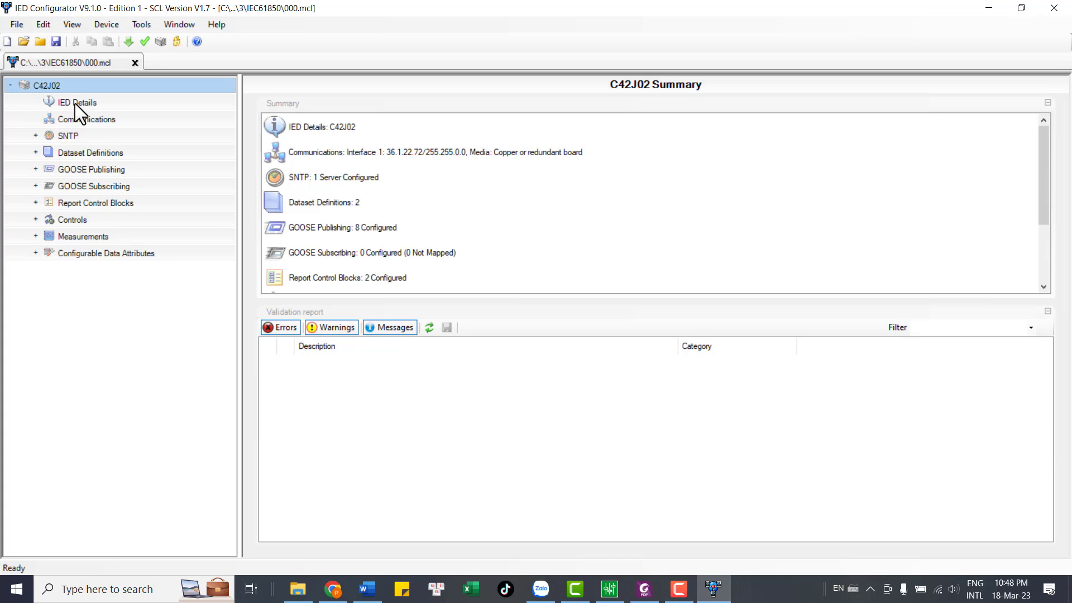
click(96, 104)
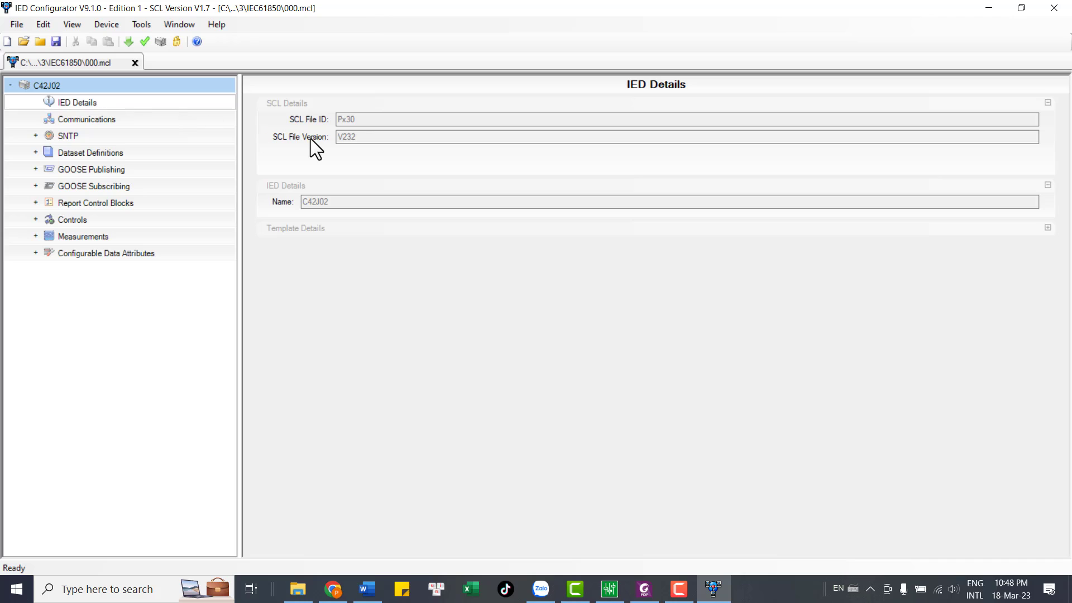
drag(335, 202, 270, 201)
click(322, 201)
key(End)
click(326, 204)
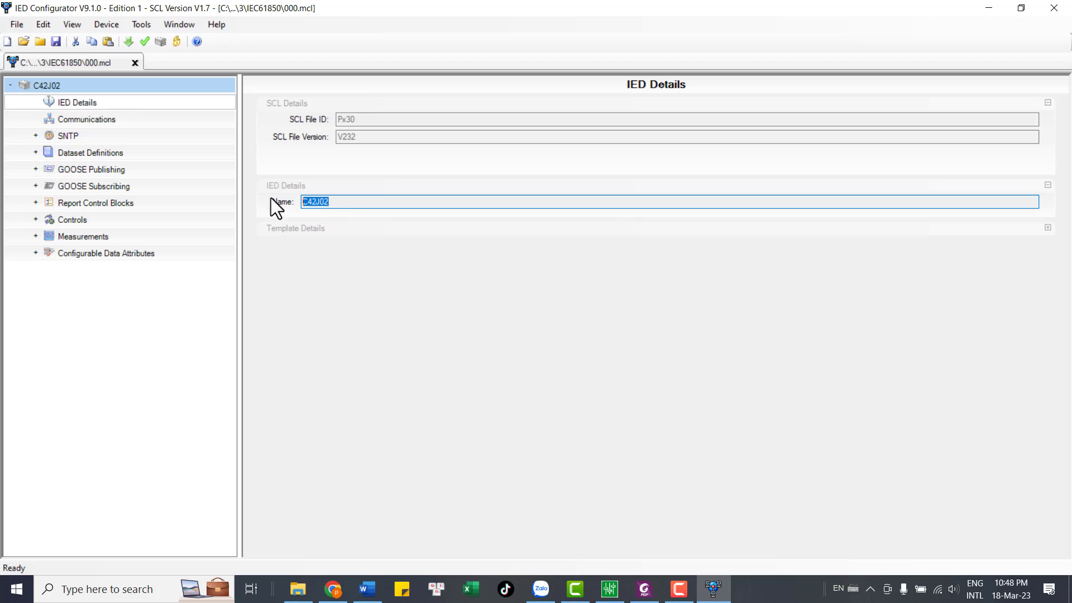
Review the Communications address configuration and the SNTP External Server 1 parameters.
click(84, 118)
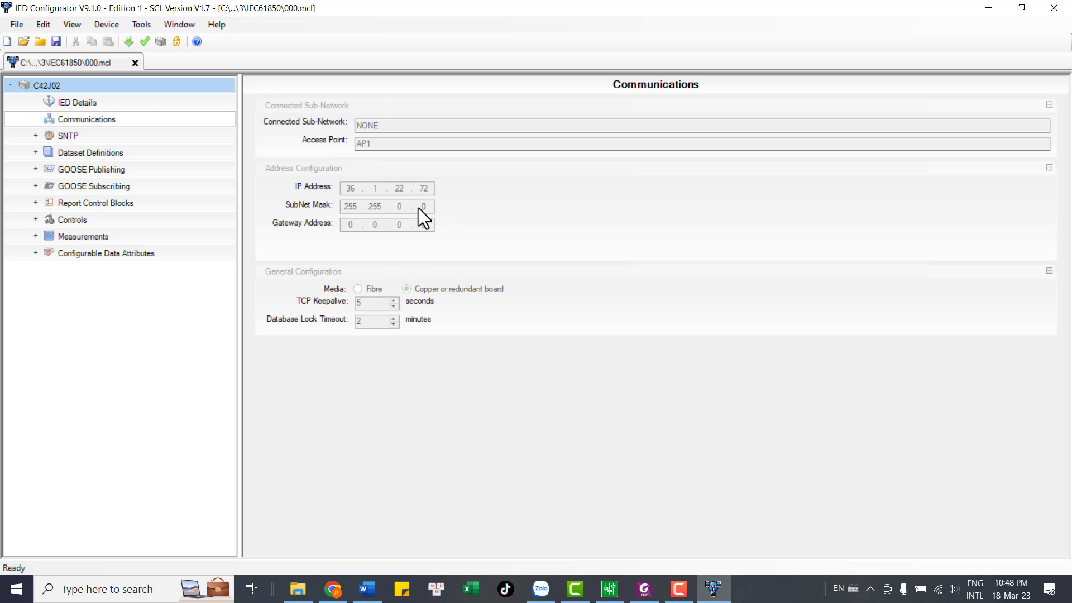
click(70, 146)
double_click(71, 137)
click(354, 115)
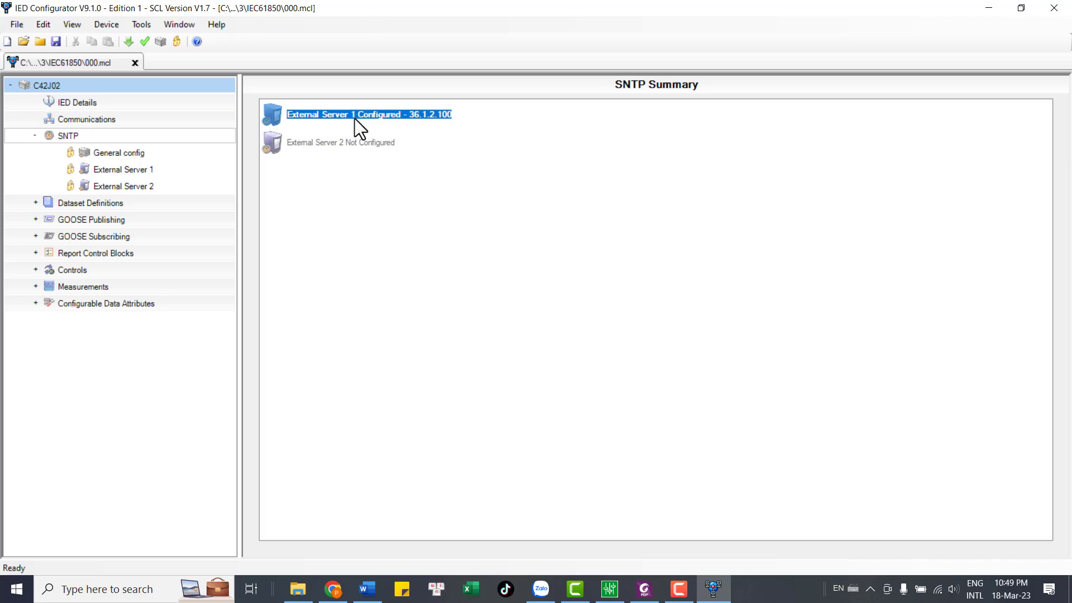
double_click(354, 115)
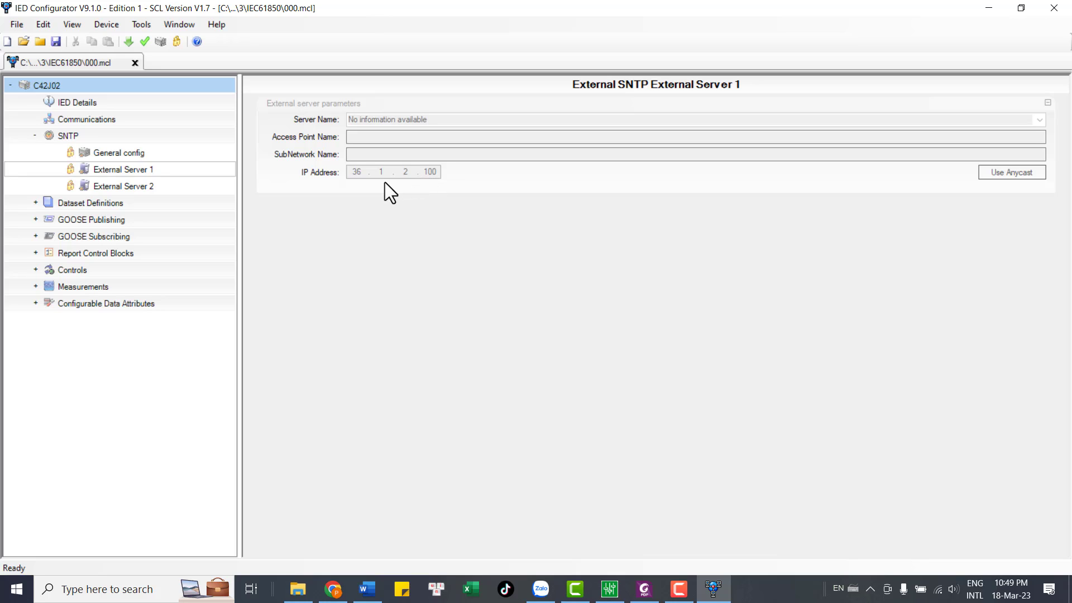
Open Dataset1 under Dataset Definitions and go through its DtpPhsPTOC1–3 and DtpEftPTOC1–3 entries.
click(35, 202)
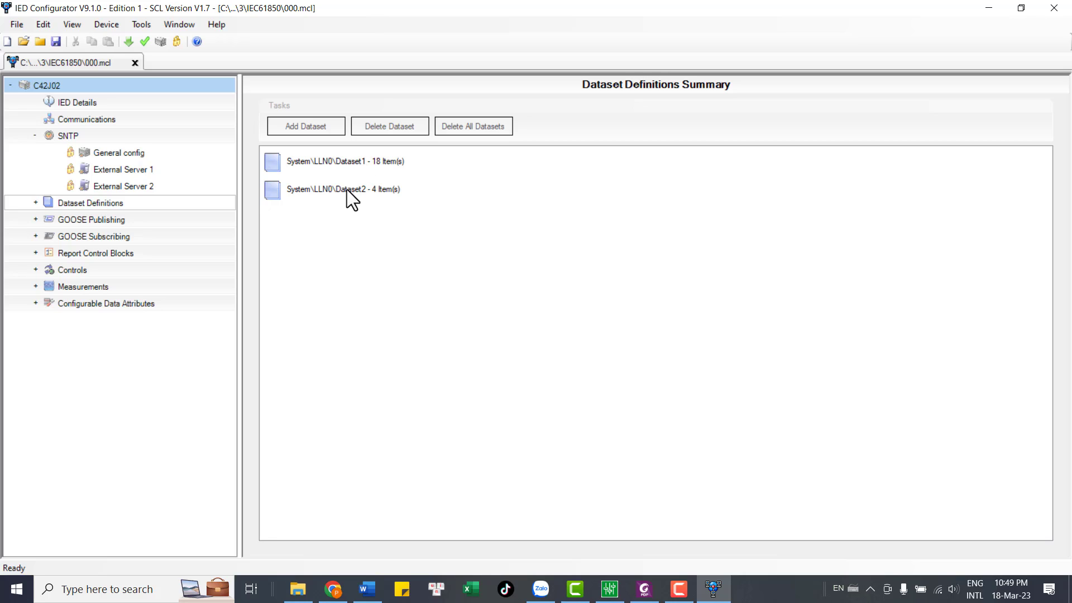
double_click(344, 162)
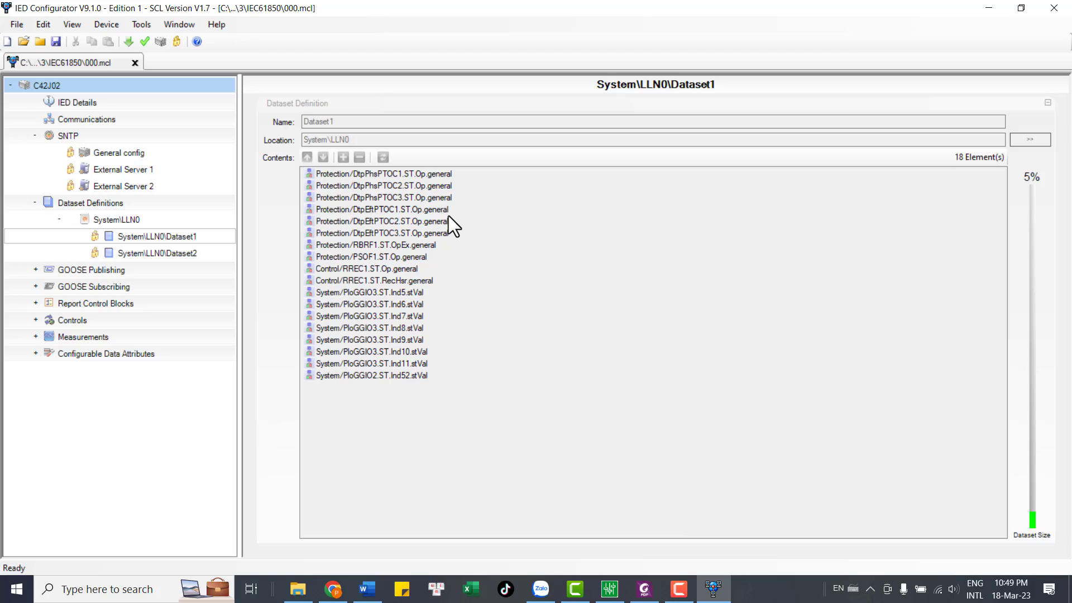
click(356, 173)
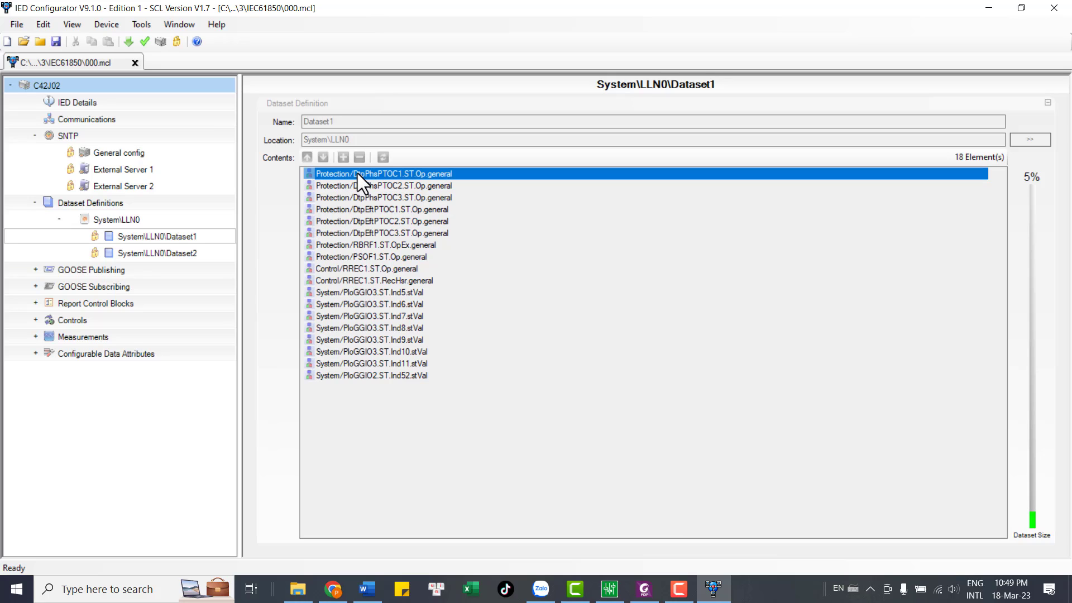
click(387, 184)
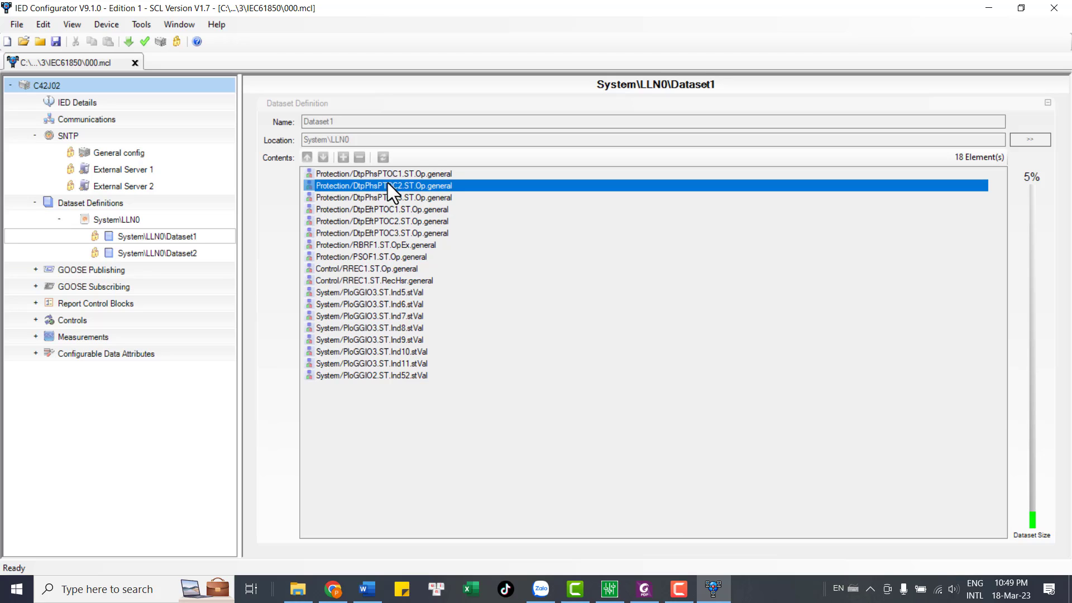
click(390, 200)
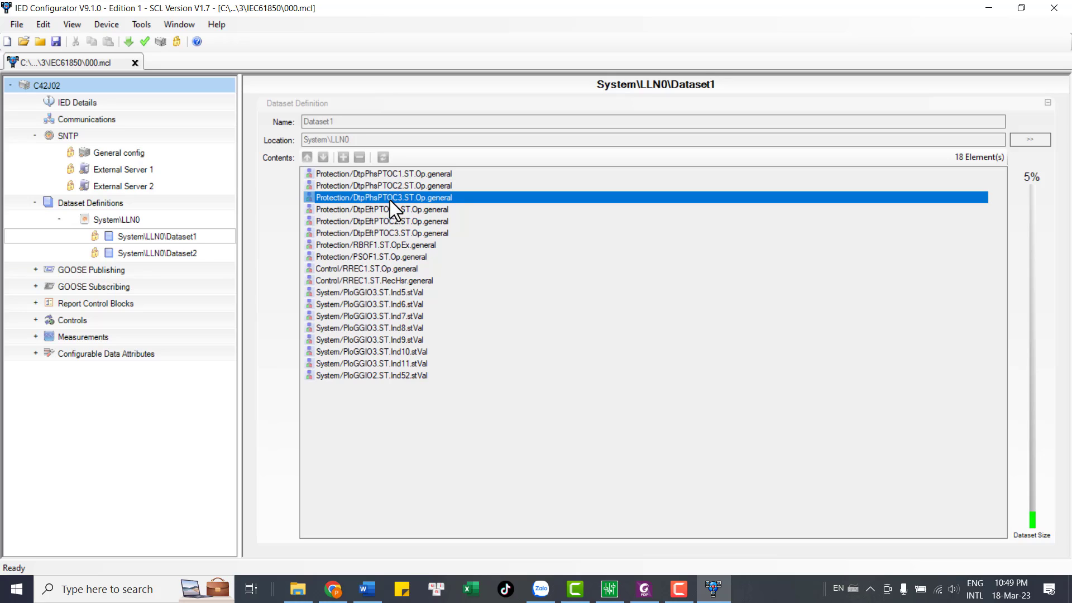
click(388, 208)
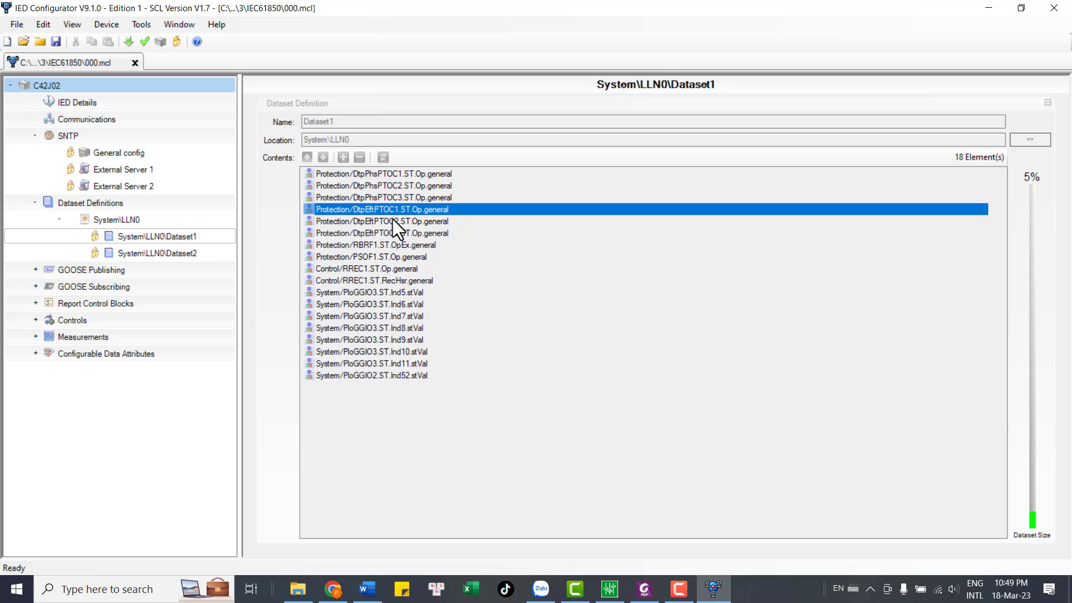
click(393, 221)
click(395, 234)
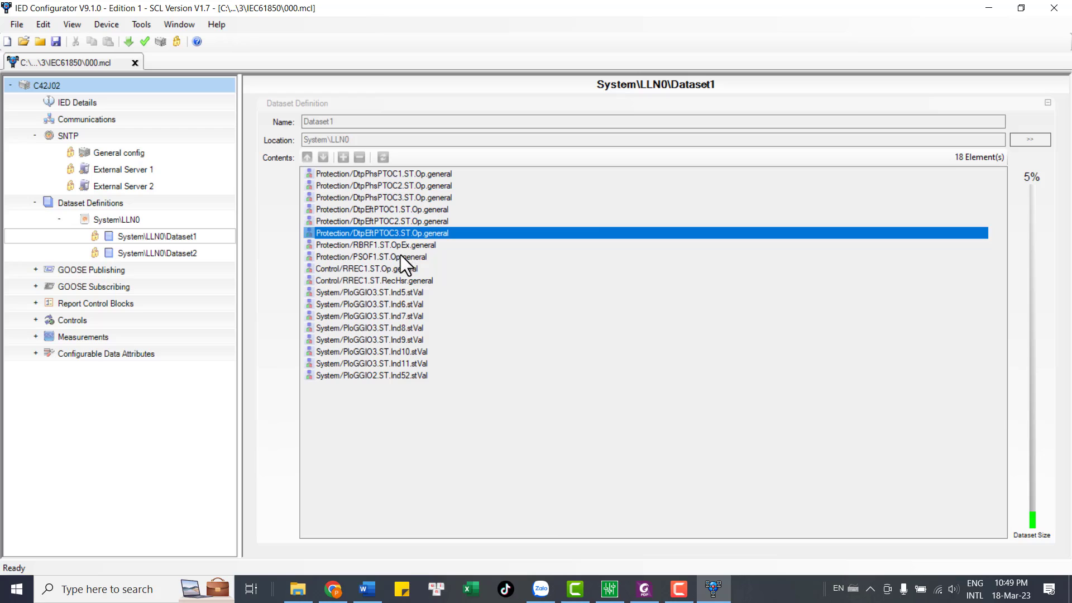
Select the Protection/RBRF1.ST.OpEx.general entry in Dataset1 and unlock the configuration for manual editing.
click(393, 261)
click(375, 245)
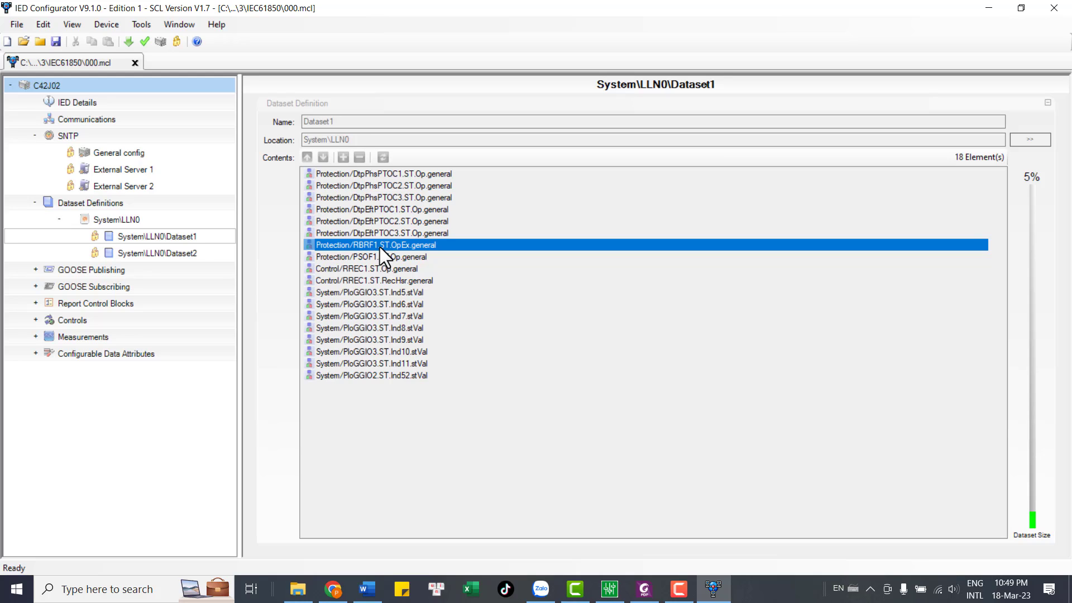
click(377, 257)
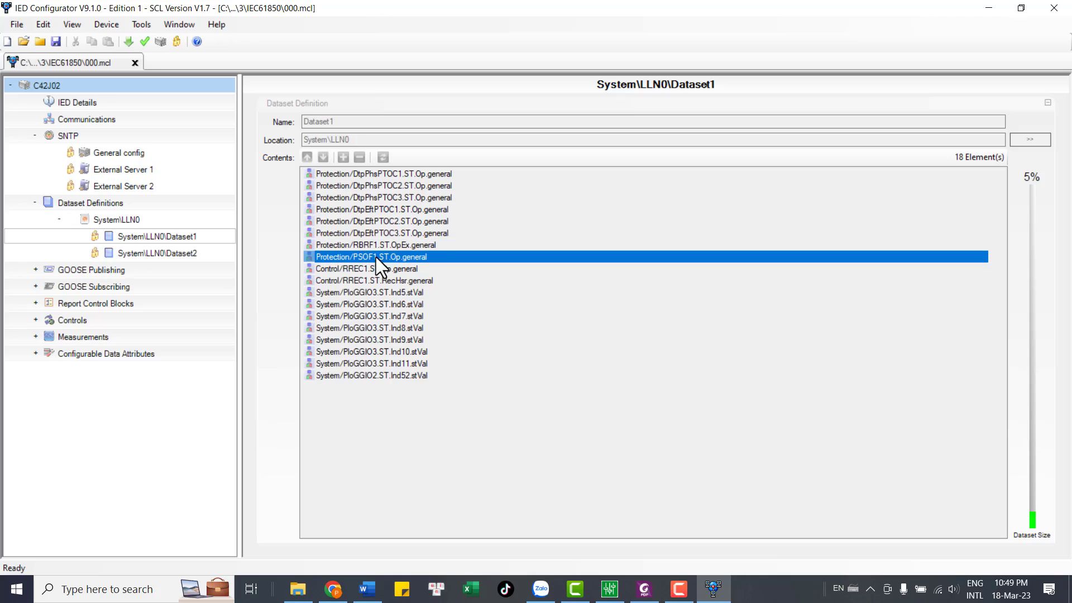
click(377, 246)
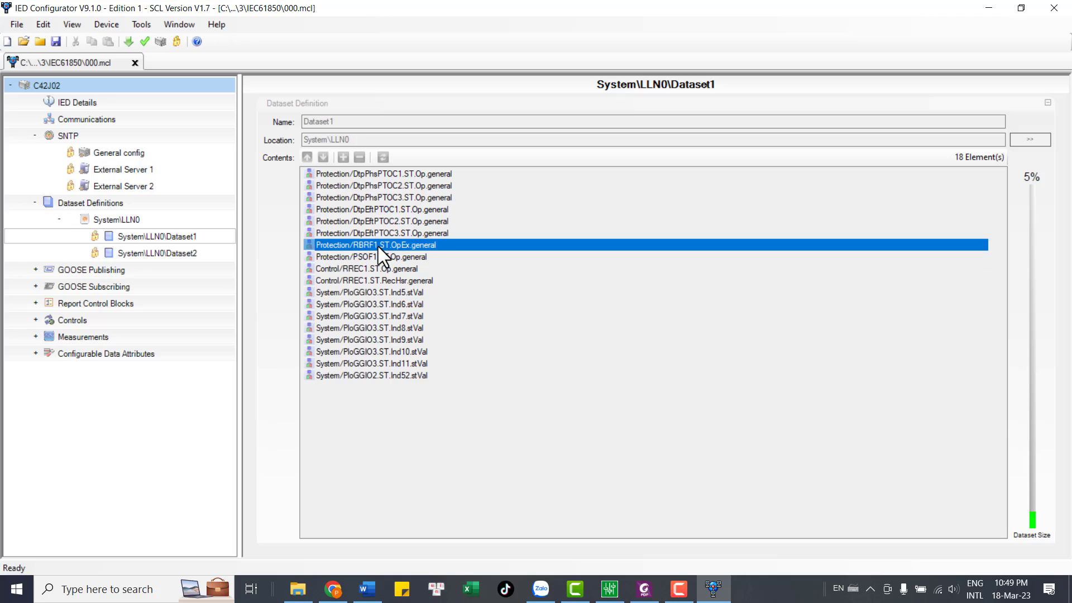
click(174, 42)
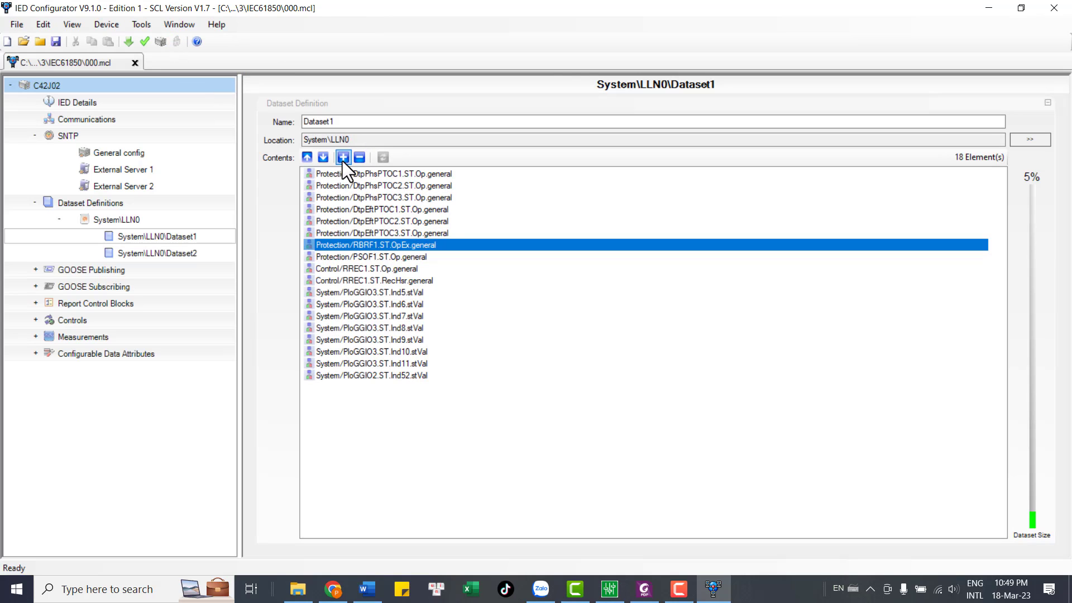
Look up the description of RBRF1 ST OpEx in the Dataset FCDA Object Selector, then close it without adding items.
click(343, 158)
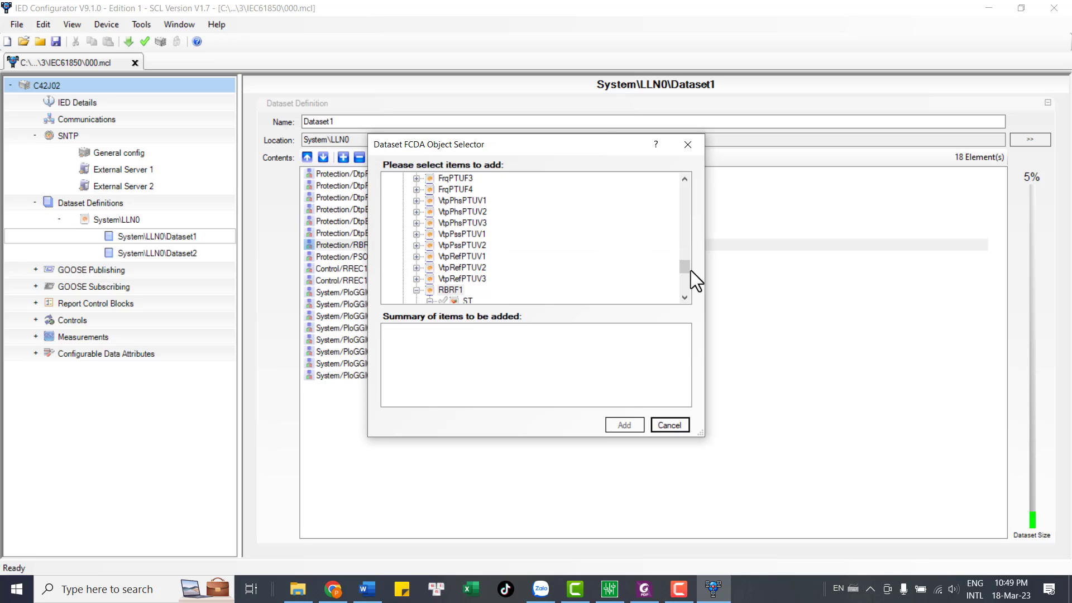
drag(569, 142, 752, 146)
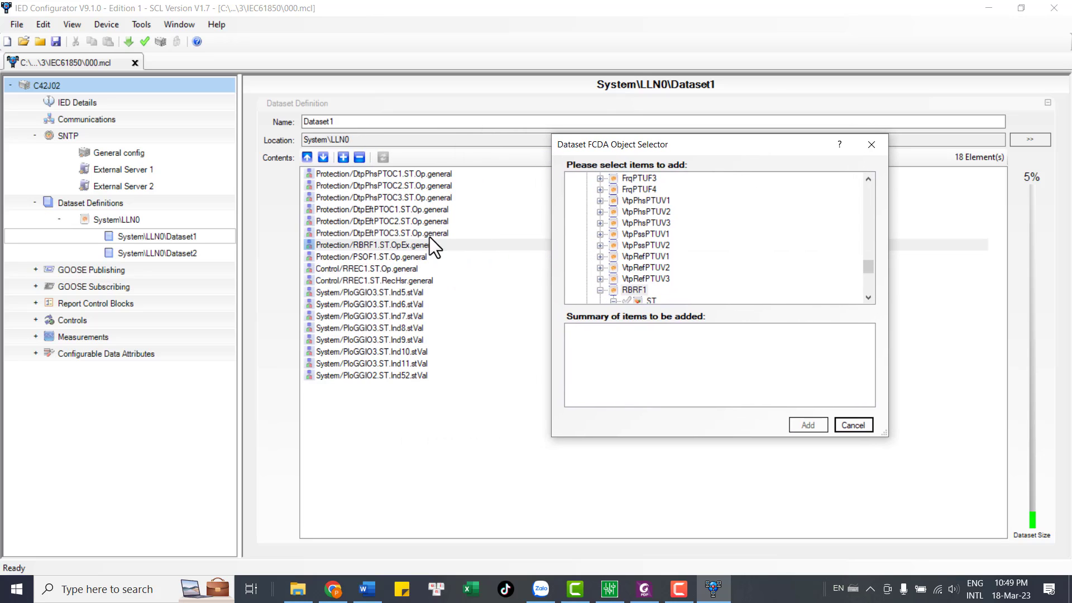
click(387, 247)
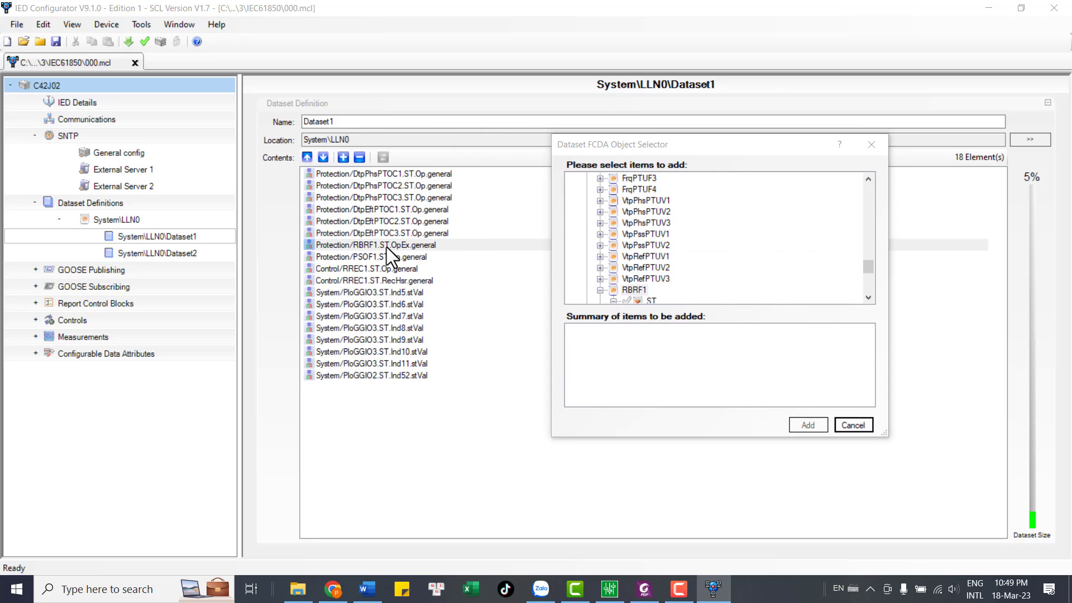
click(870, 298)
click(870, 298)
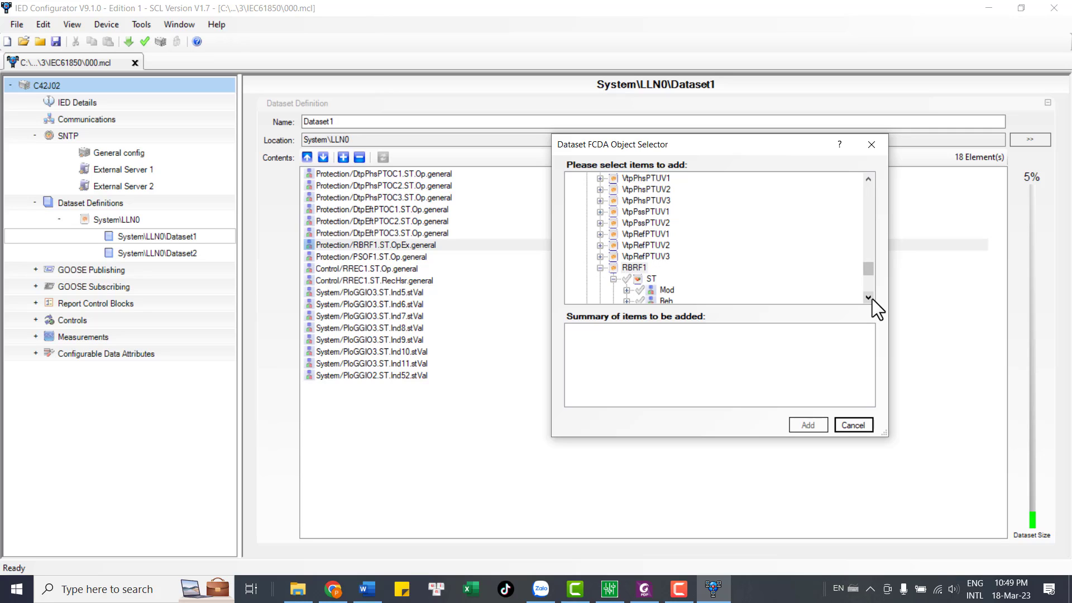
click(870, 299)
click(869, 298)
click(870, 299)
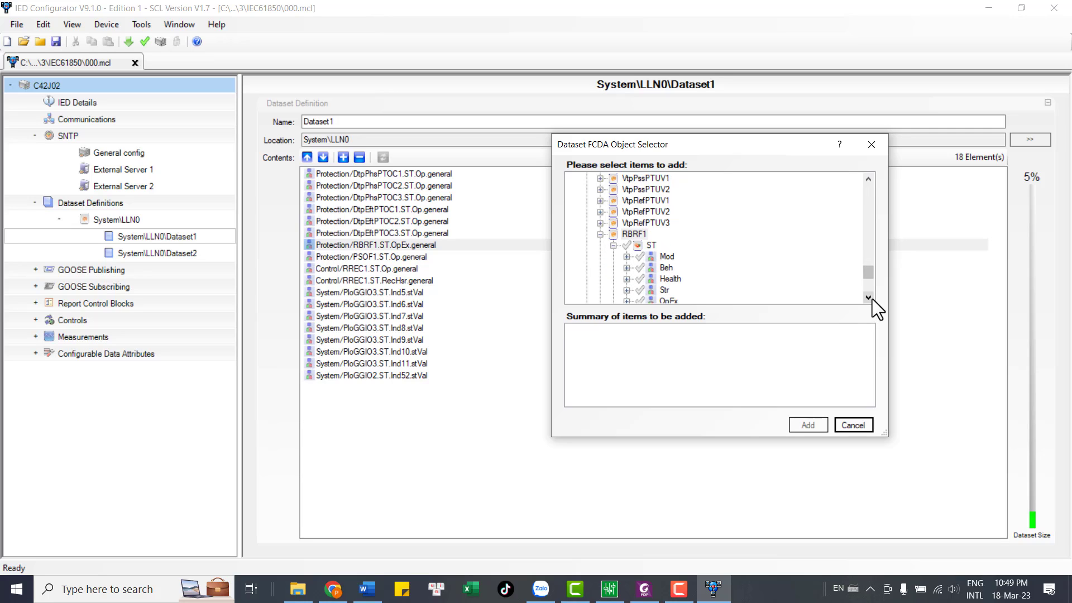
click(870, 298)
click(870, 298)
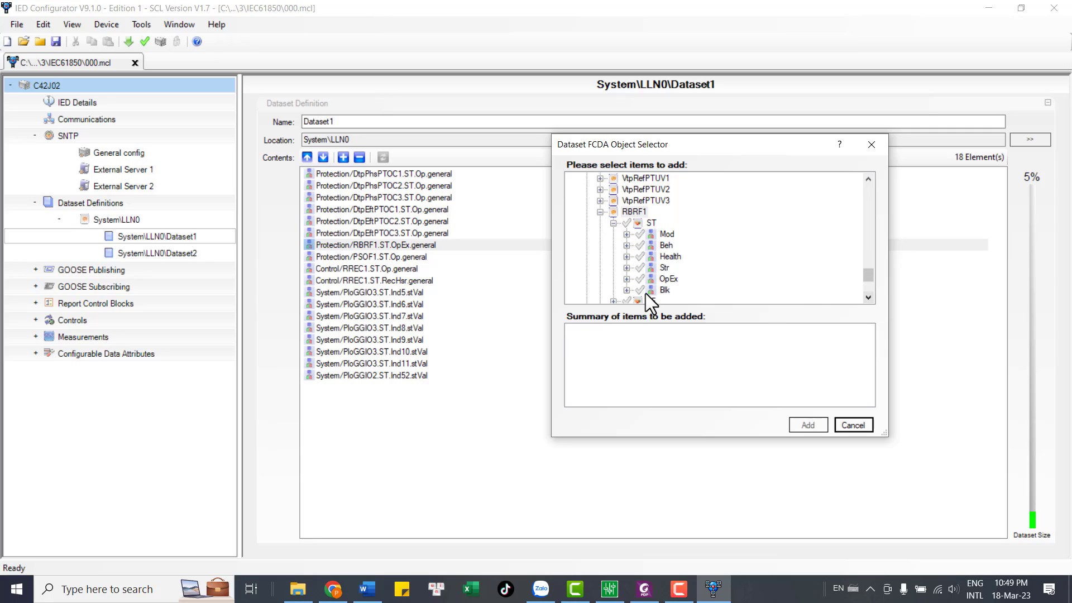
mouse_move(665, 279)
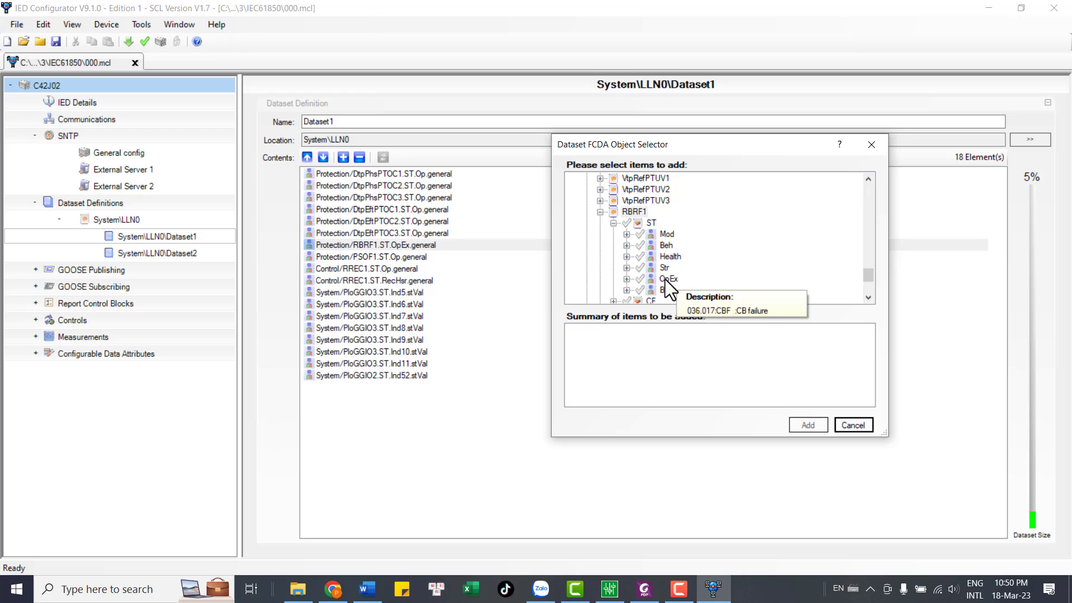
click(871, 144)
Look up the description of PSOF1 ST Op in the object selector and close it without adding items.
click(391, 257)
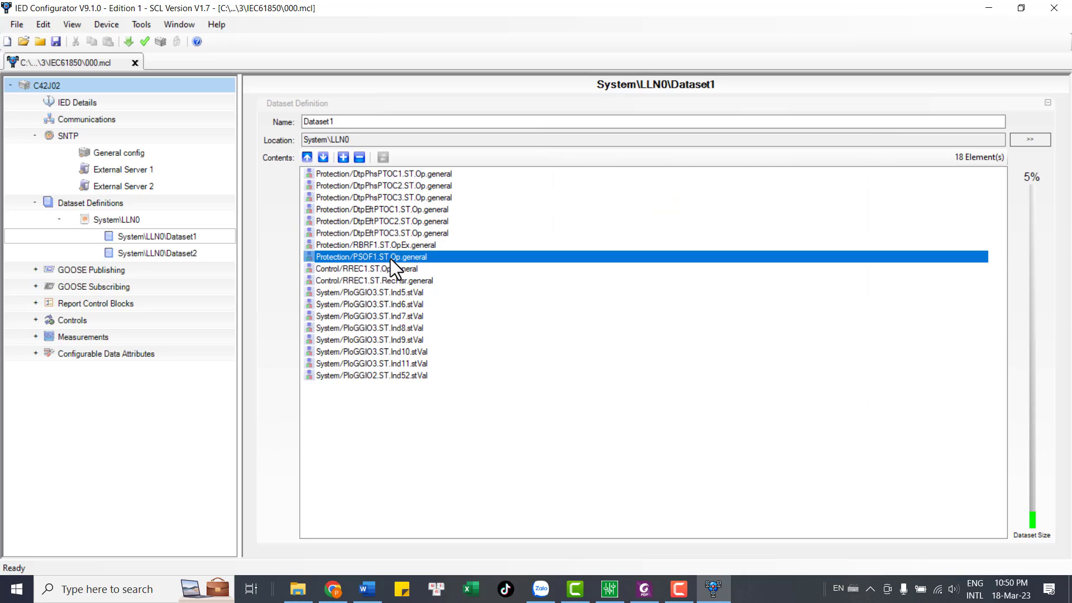
click(343, 158)
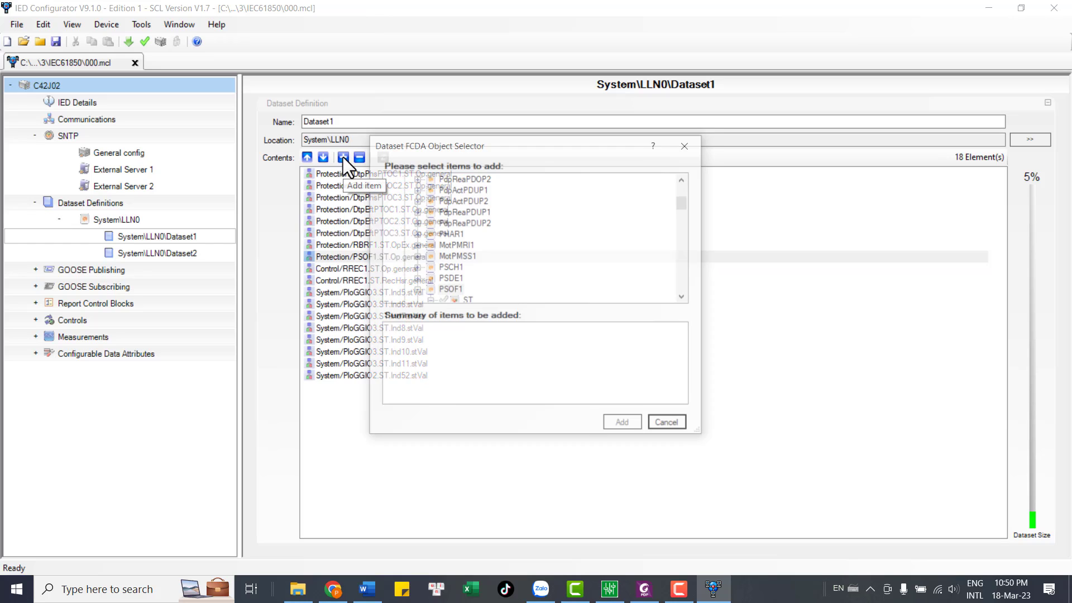
drag(471, 145, 723, 164)
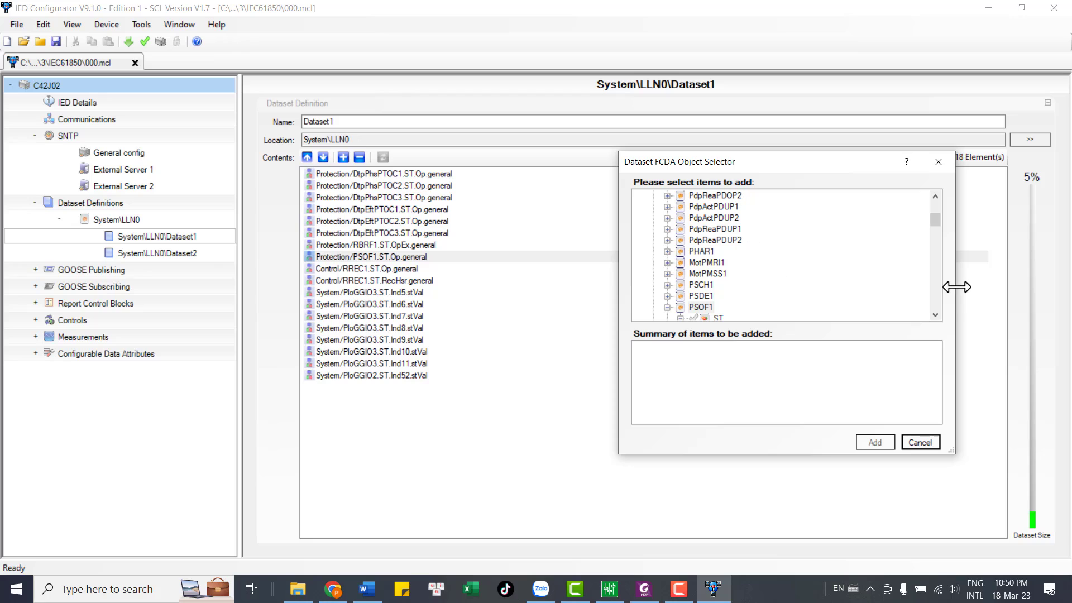
drag(936, 220, 937, 234)
mouse_move(728, 250)
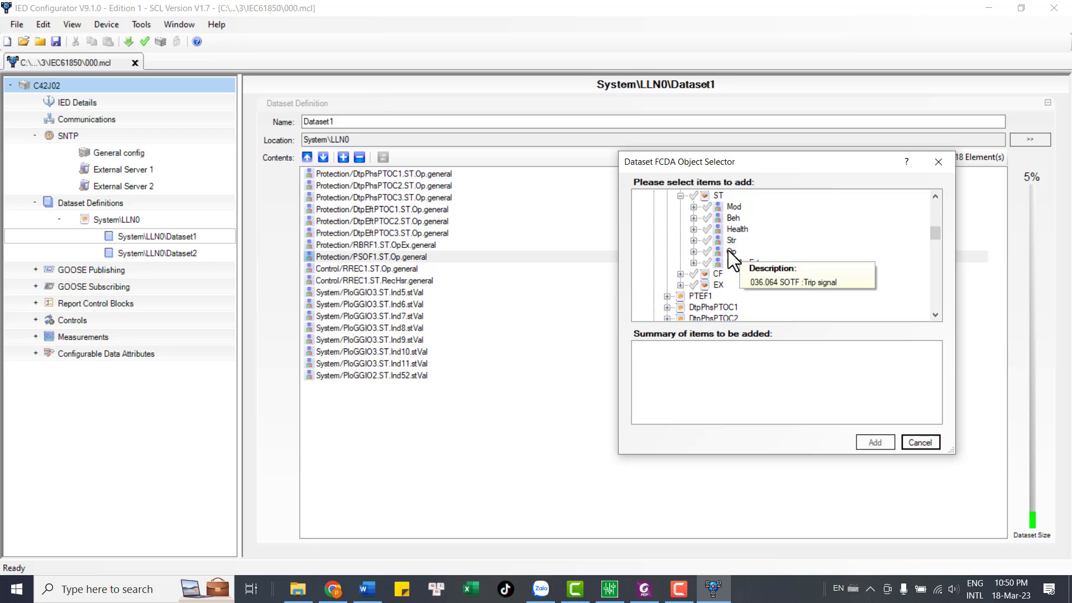
click(946, 160)
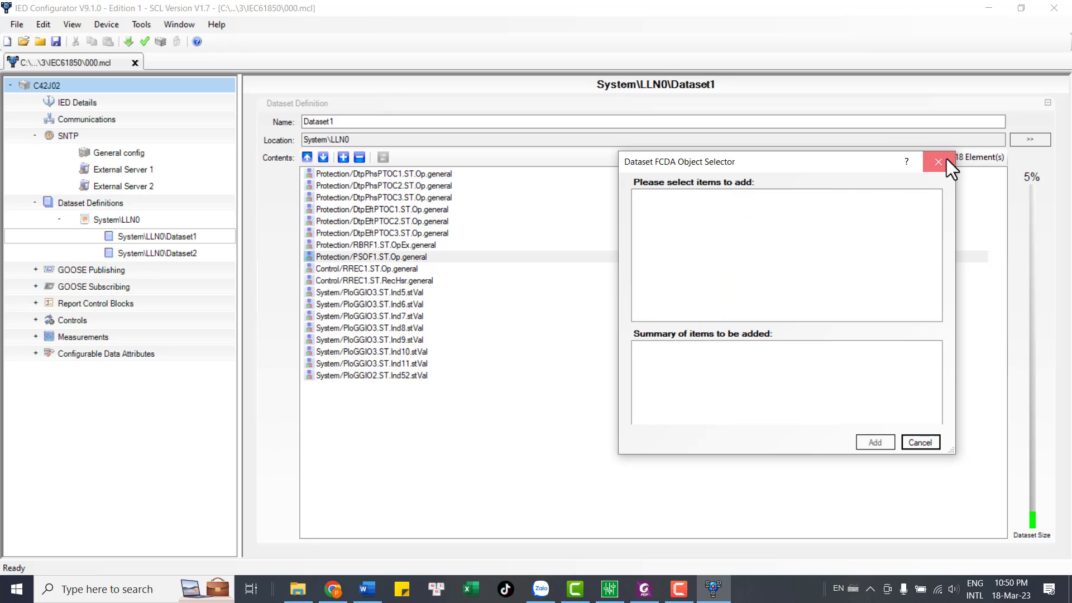
Look up the description of RREC1 ST RecHsr general in the Dataset FCDA Object Selector, and close it without adding items.
click(373, 270)
click(371, 282)
click(358, 270)
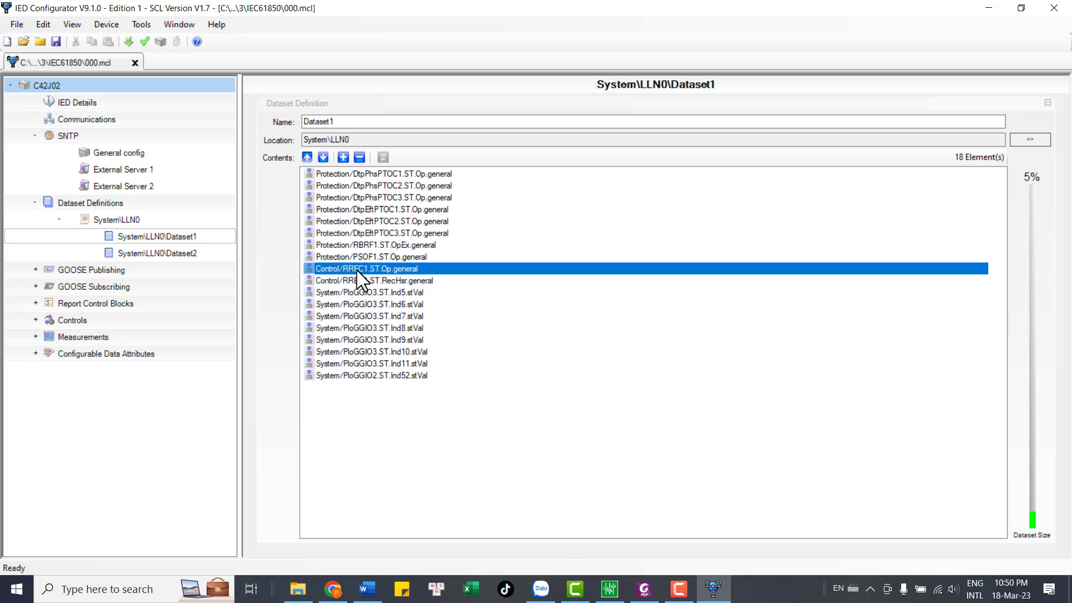
click(366, 281)
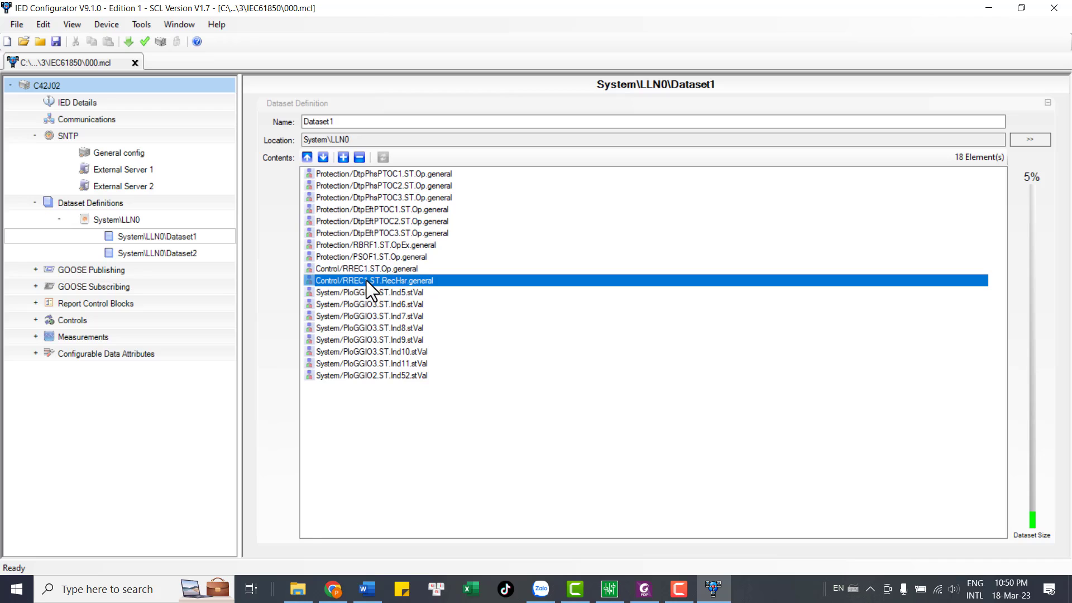
click(344, 159)
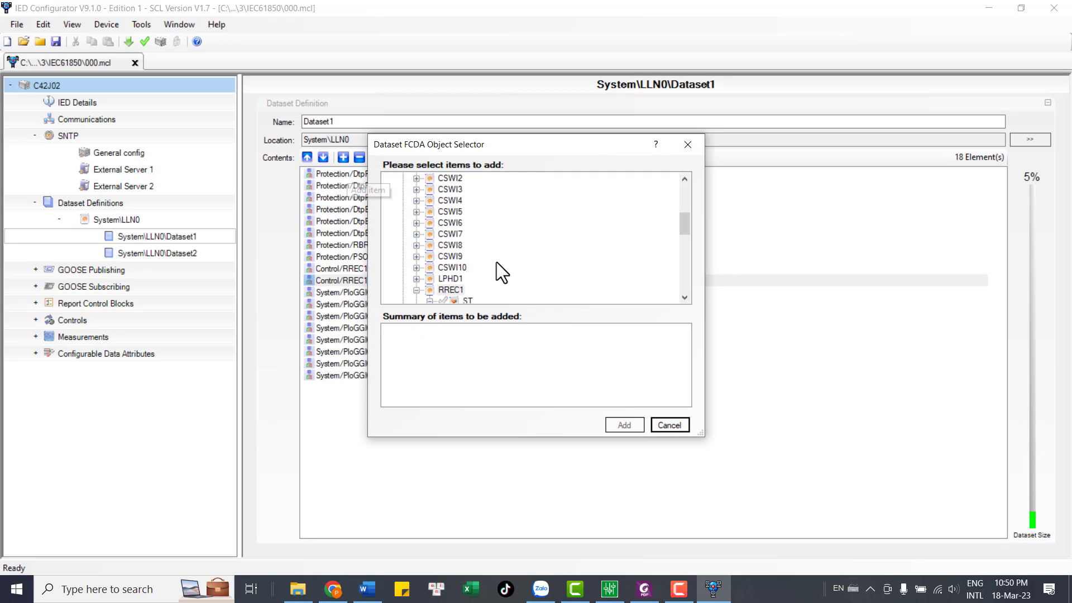
drag(458, 146, 729, 170)
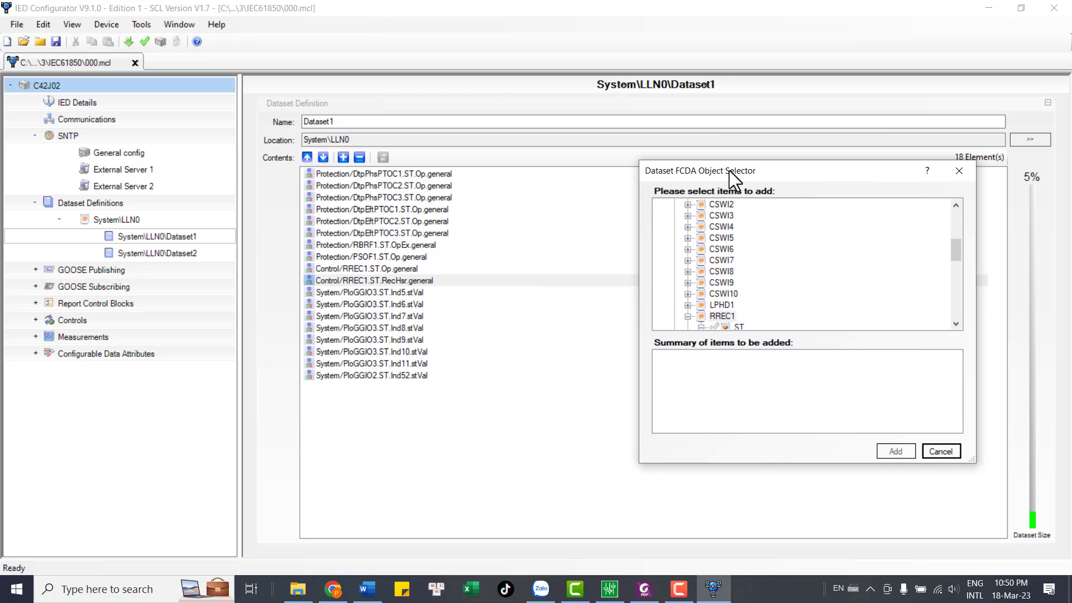
click(370, 284)
click(957, 326)
click(957, 326)
click(957, 326)
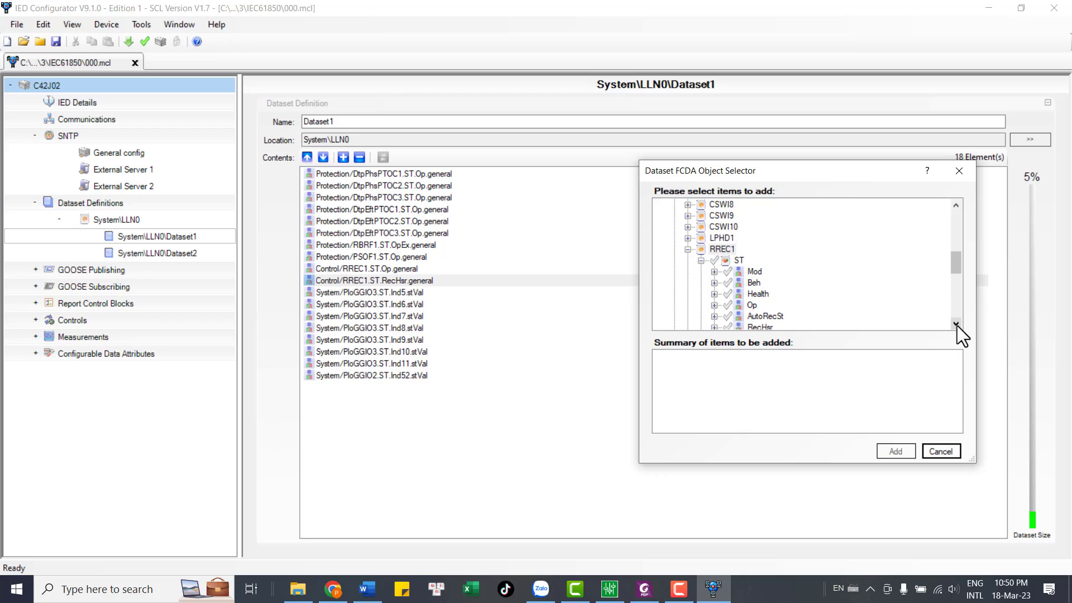
click(957, 326)
click(957, 326)
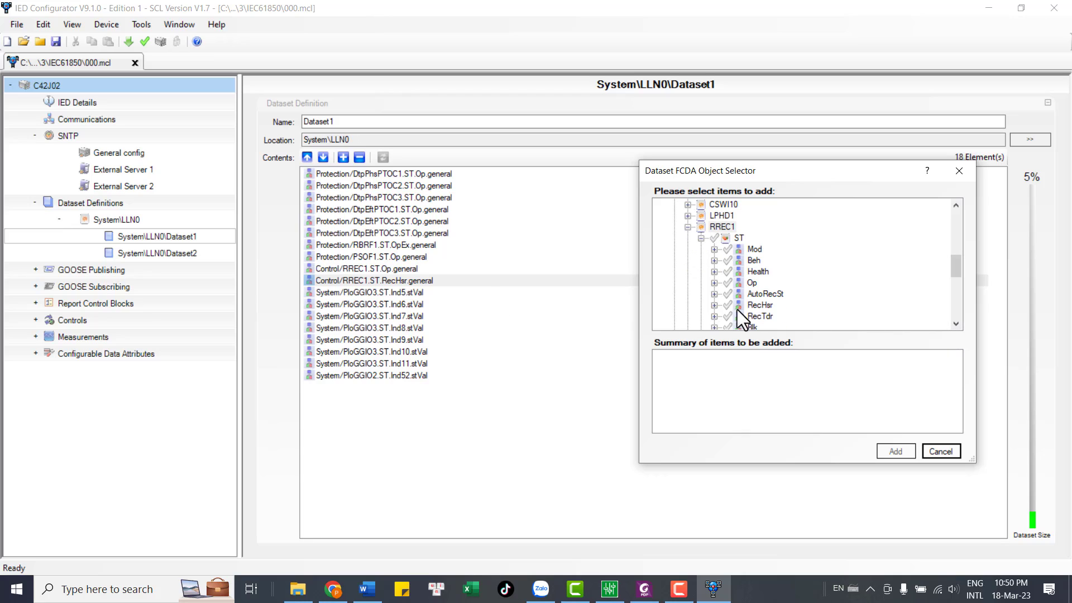
click(715, 305)
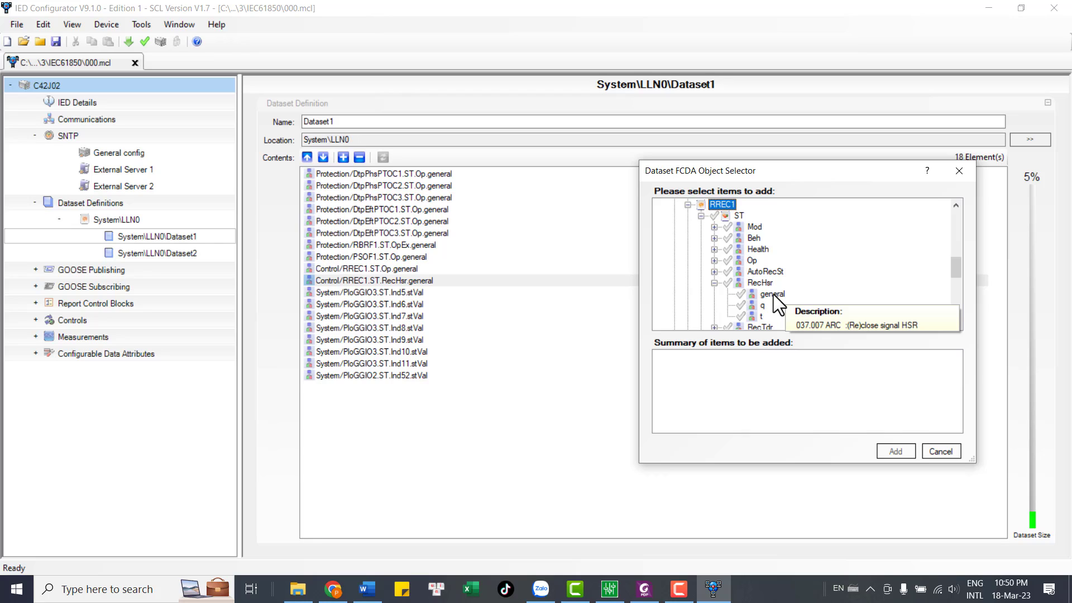
click(958, 171)
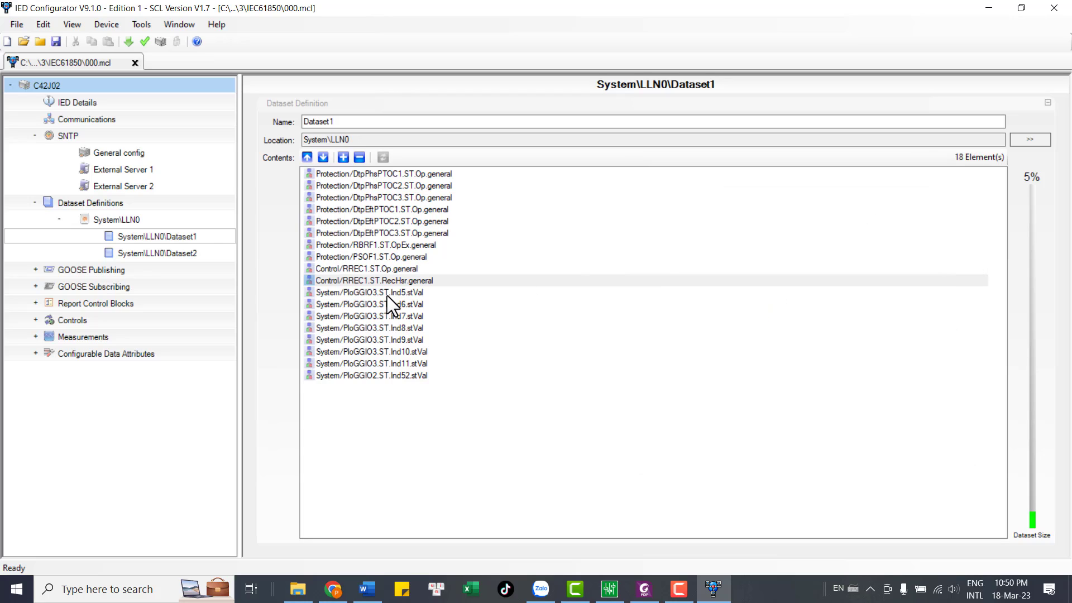
Look up the description of RREC1 ST Op general in the object selector, and close it without adding items.
click(376, 271)
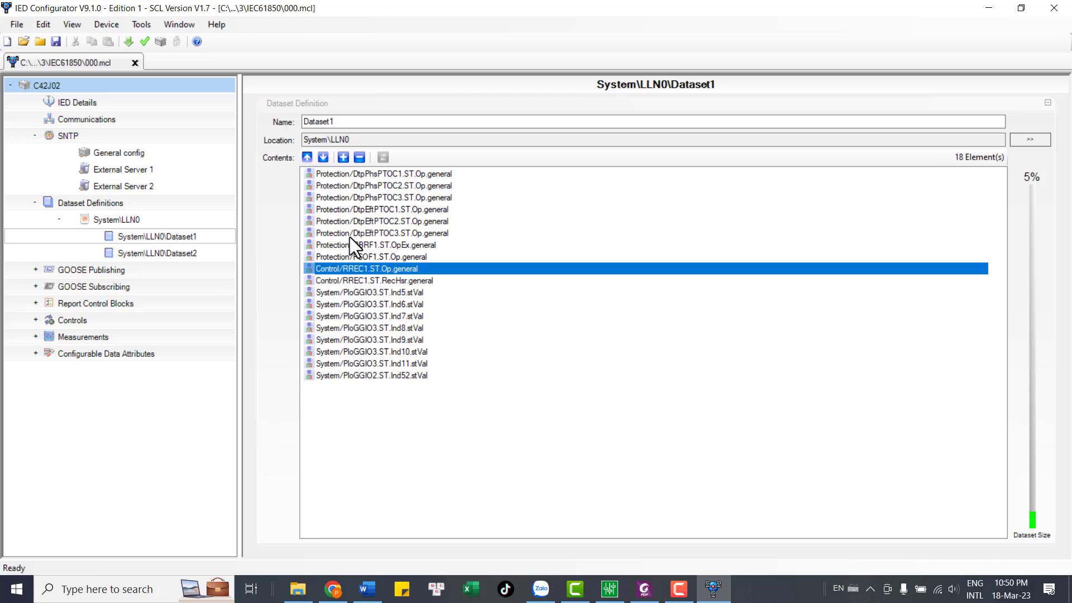
click(343, 158)
drag(491, 145, 731, 163)
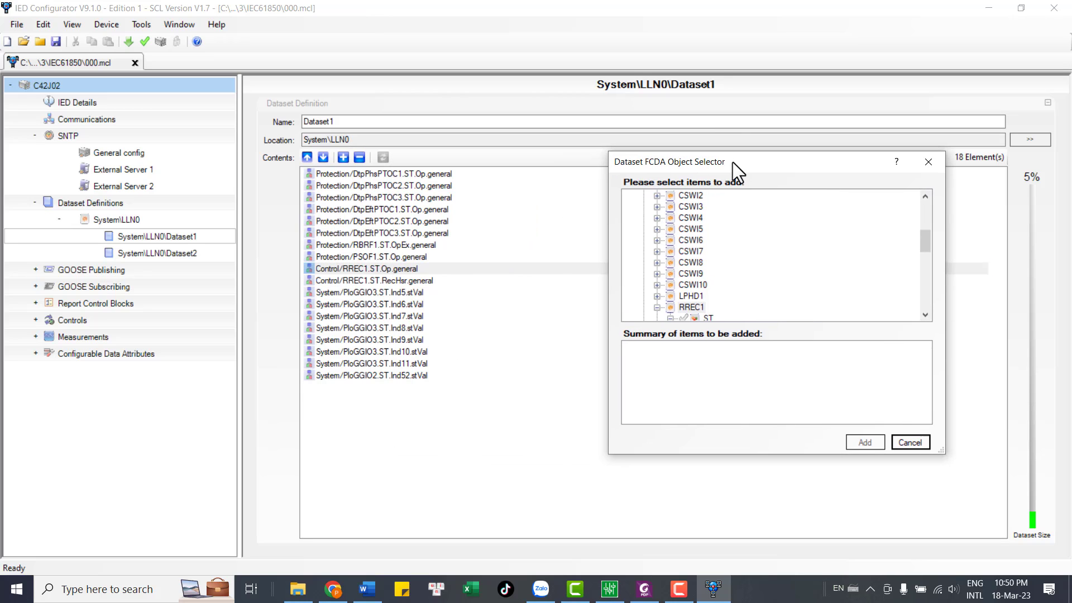
scroll(849, 268, down, 2)
scroll(846, 301, down, 1)
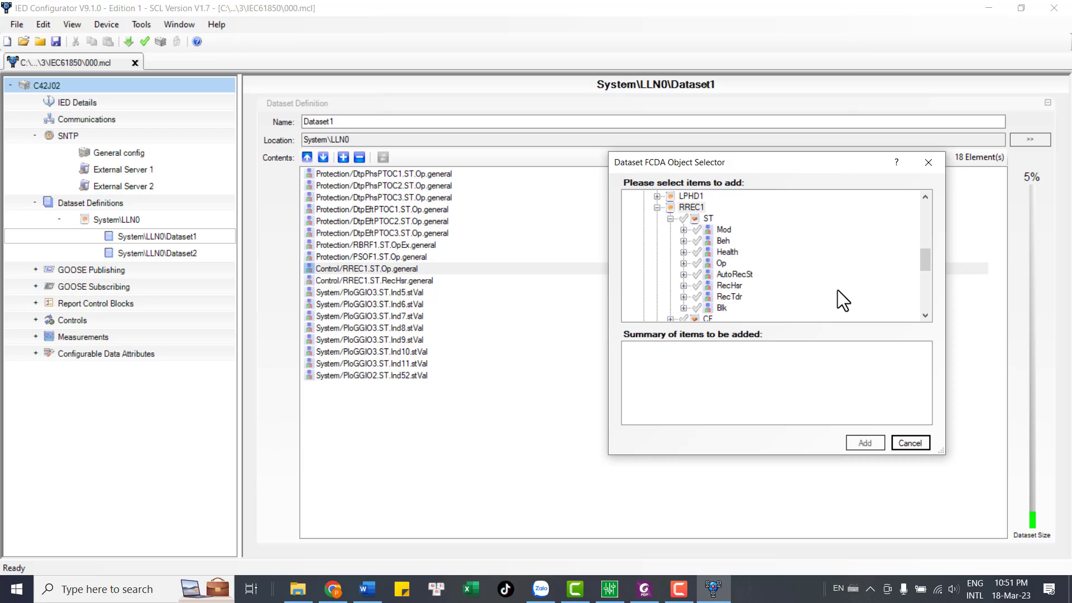
click(683, 263)
mouse_move(743, 276)
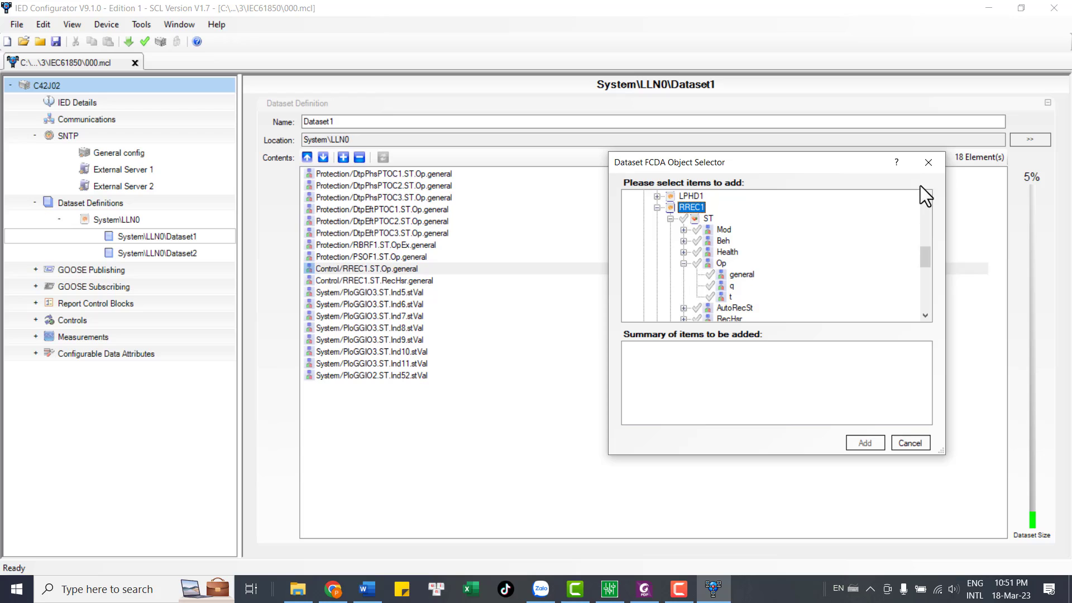
click(927, 165)
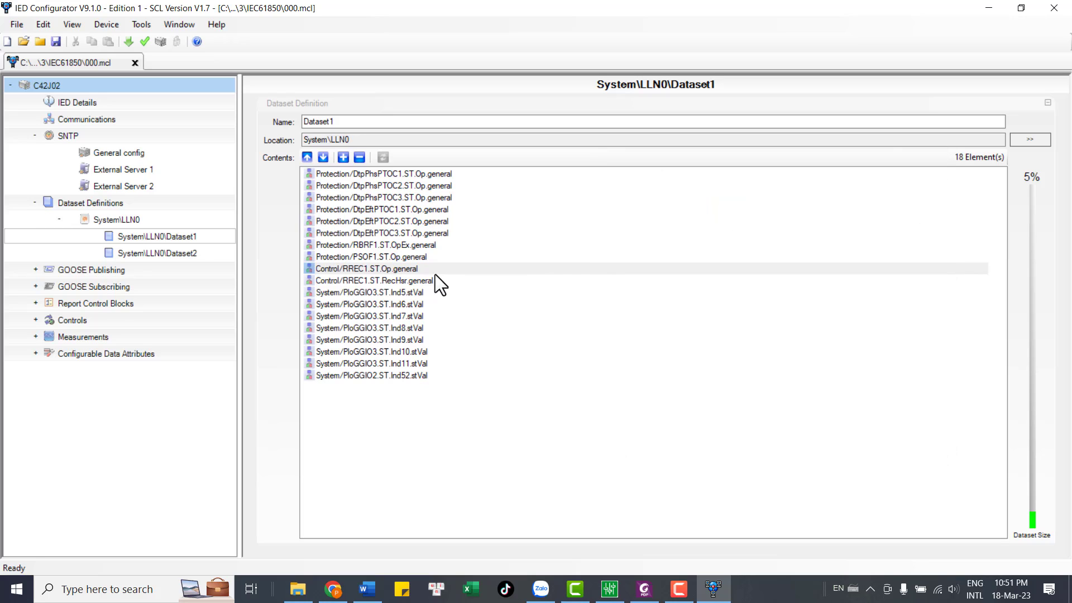
Compare the two Control/RREC1 entries in Dataset1 and go through the System/PloGGIO3 Ind5 to Ind7 entries.
click(373, 282)
click(373, 270)
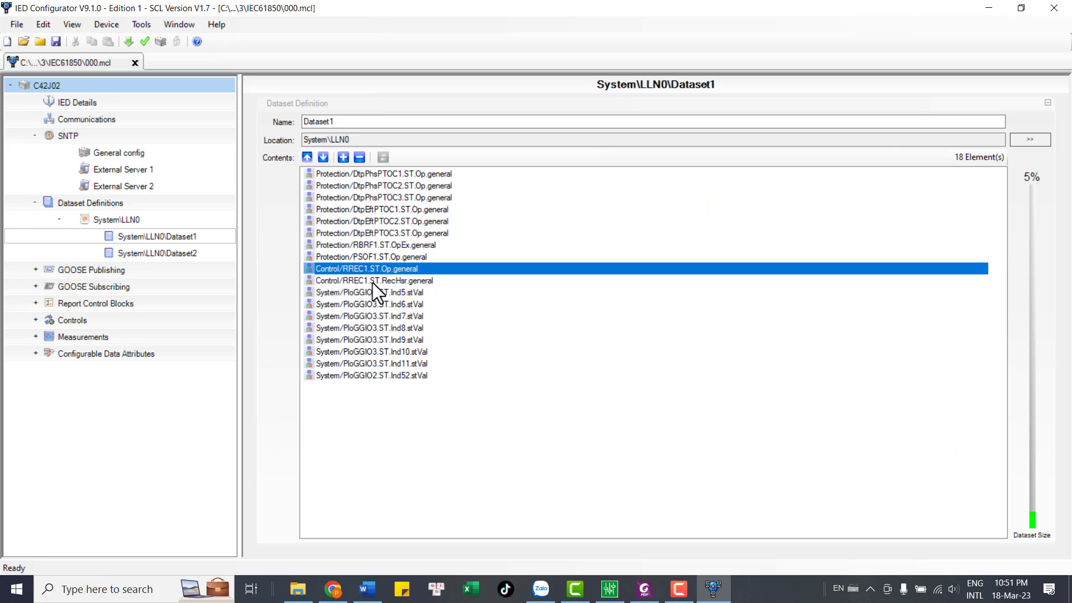
click(372, 283)
click(374, 268)
click(380, 295)
click(382, 305)
click(385, 317)
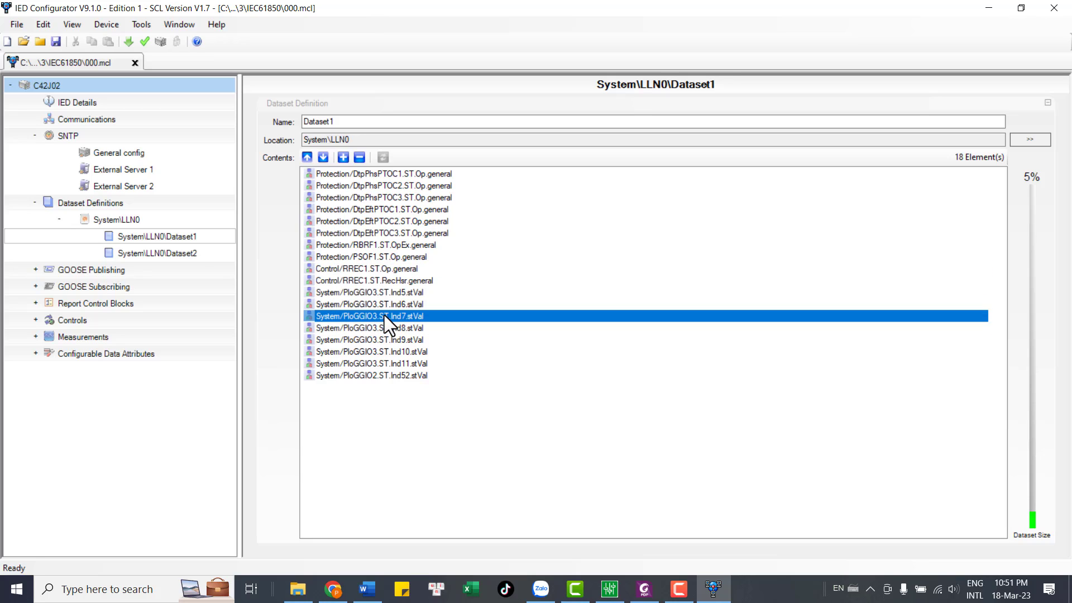
click(385, 304)
click(385, 295)
click(386, 301)
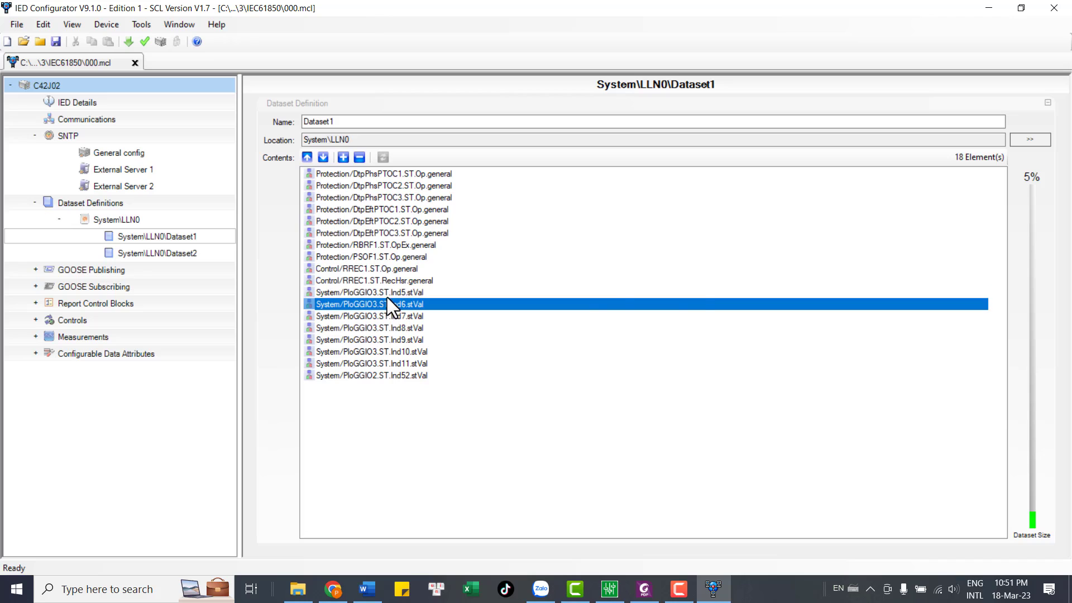
click(388, 297)
click(389, 303)
Look up PloGGIO3 ST Ind5 in the object selector without adding items, and select the System/PloGGIO2.ST.Ind52.stVal entry in Dataset1.
click(391, 295)
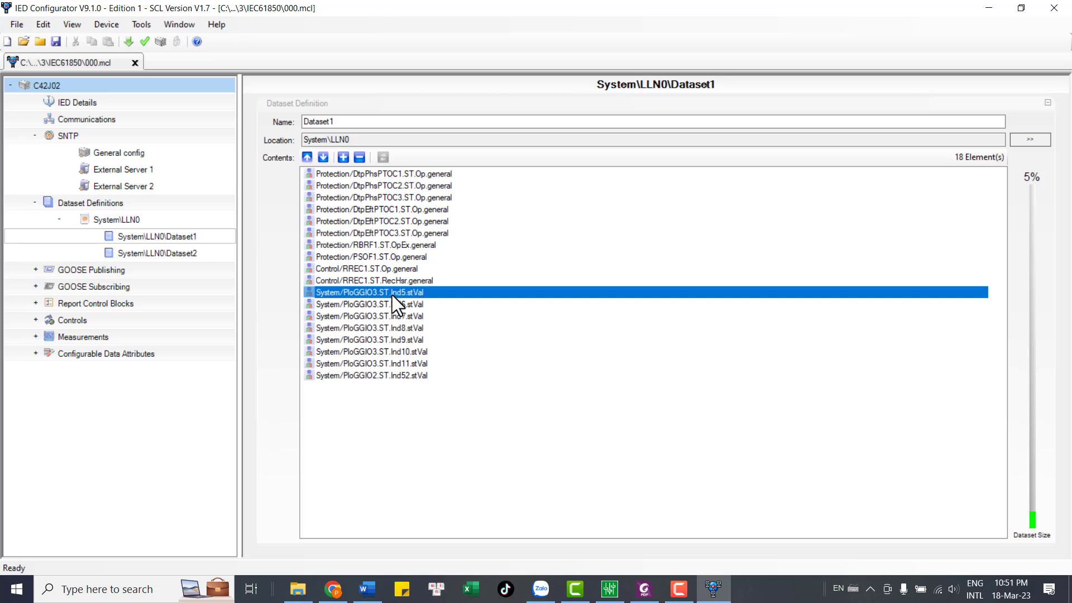
click(344, 156)
drag(495, 143, 689, 150)
scroll(882, 303, down, 7)
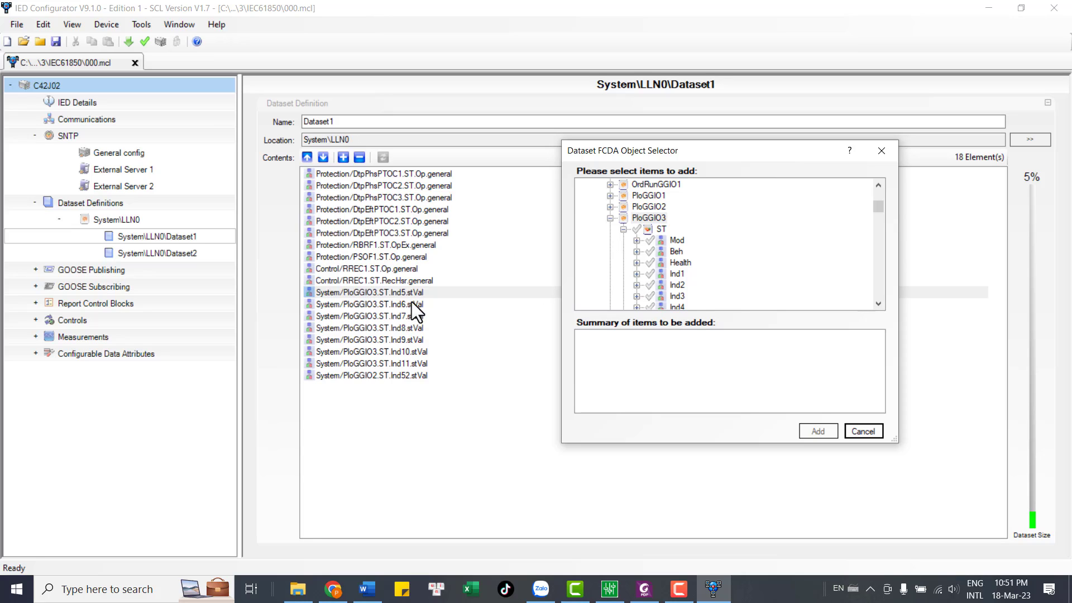
click(878, 304)
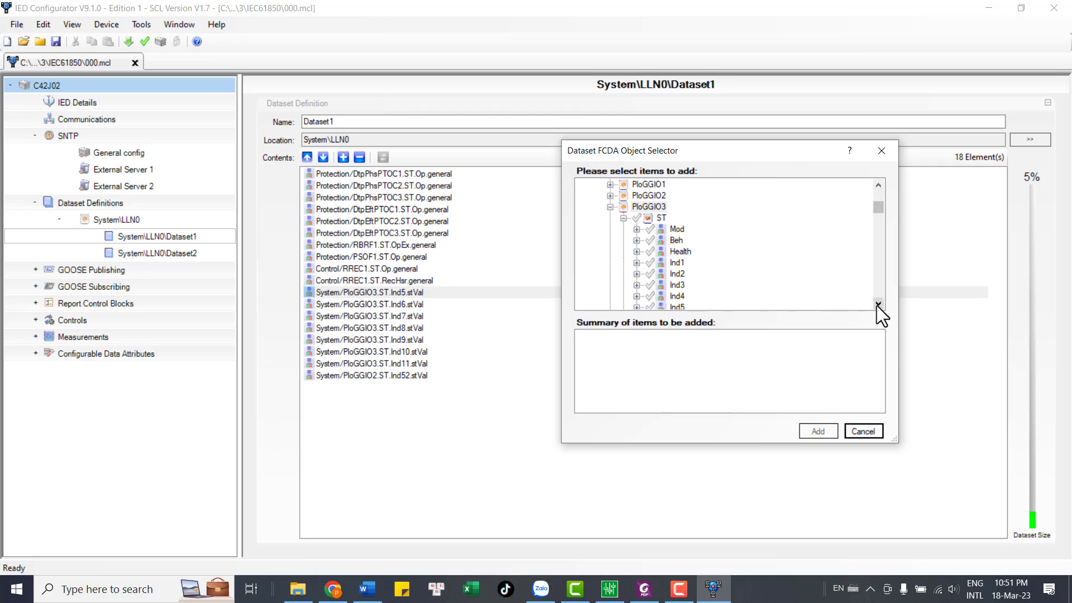
click(878, 305)
mouse_move(677, 296)
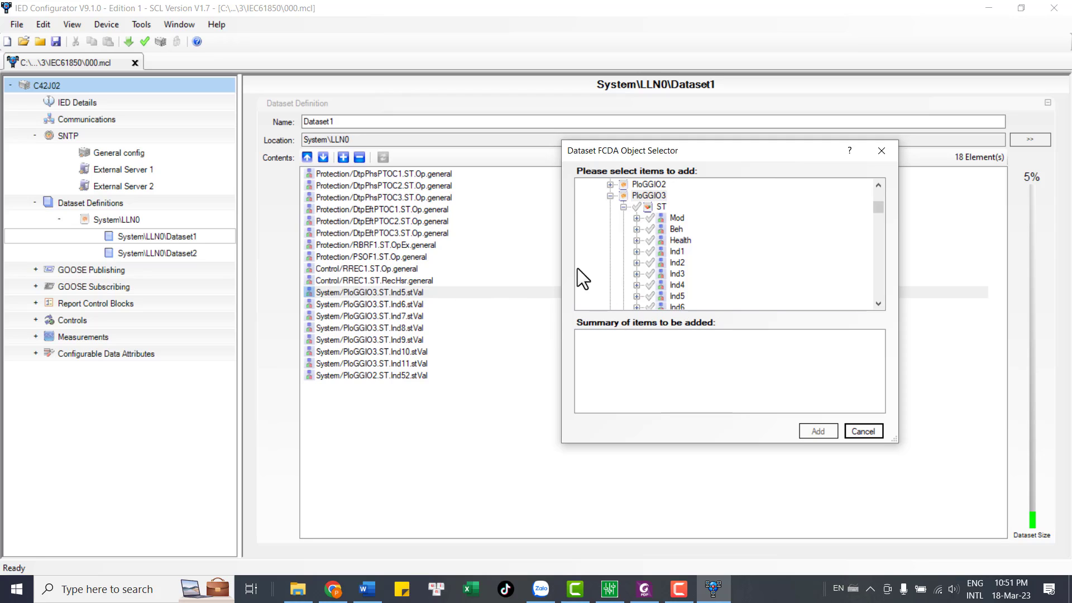
click(882, 152)
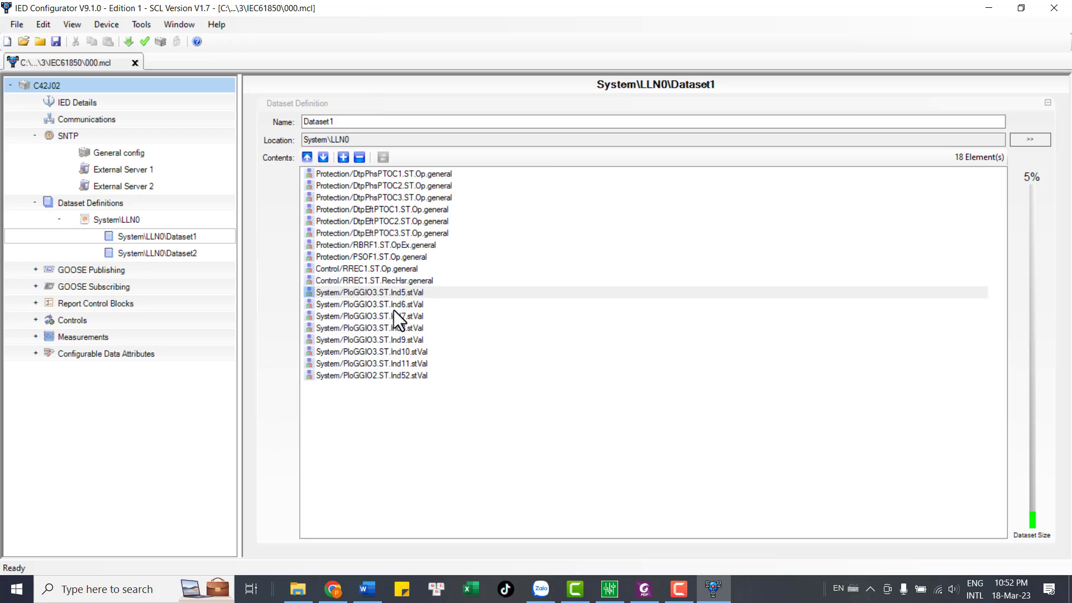
click(380, 377)
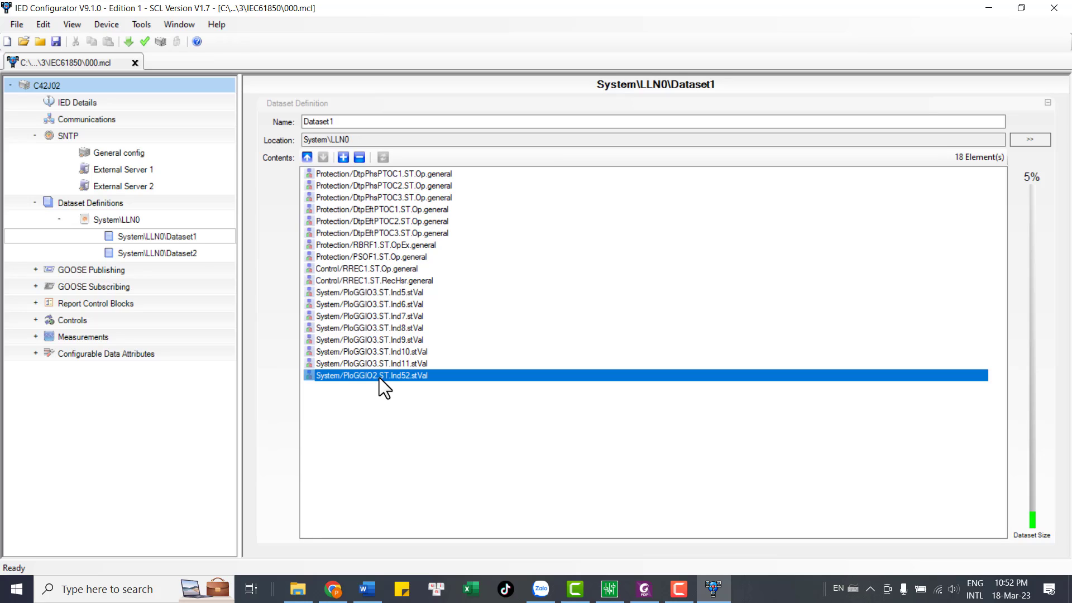
Open Dataset2 under System\LLN0 and examine its Control/CSWI1 and Control/CSWI2 ST.Pos.stVal entries.
click(179, 254)
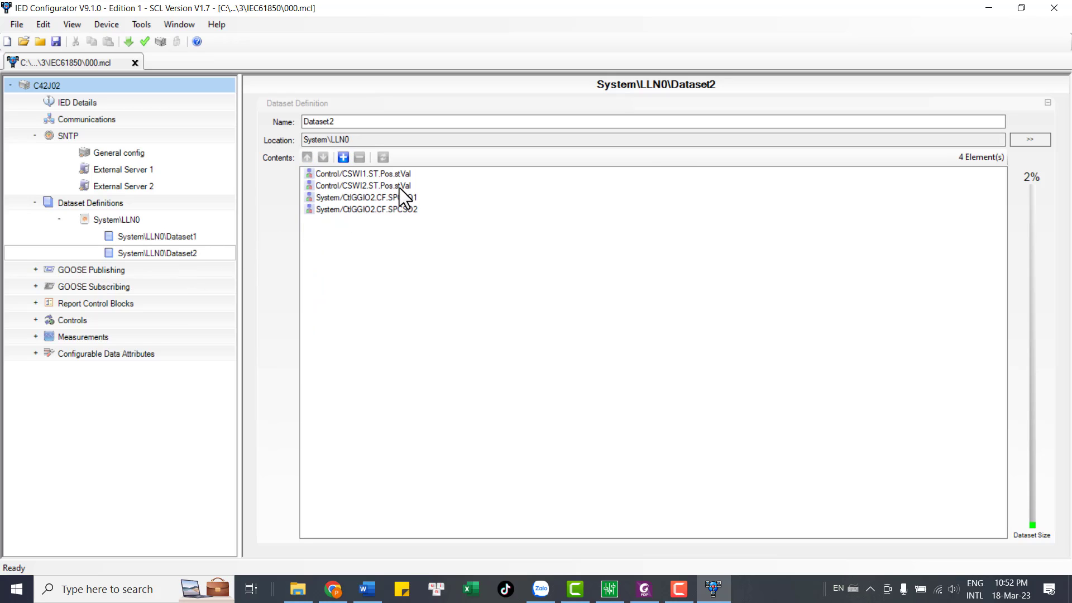
click(376, 187)
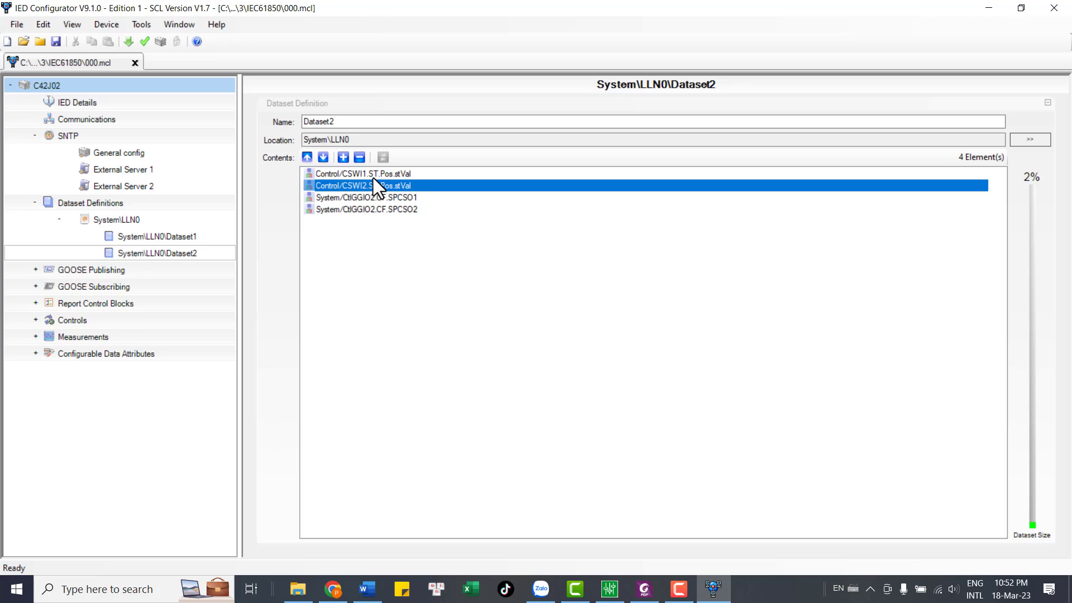
click(370, 173)
drag(364, 208, 361, 174)
click(370, 177)
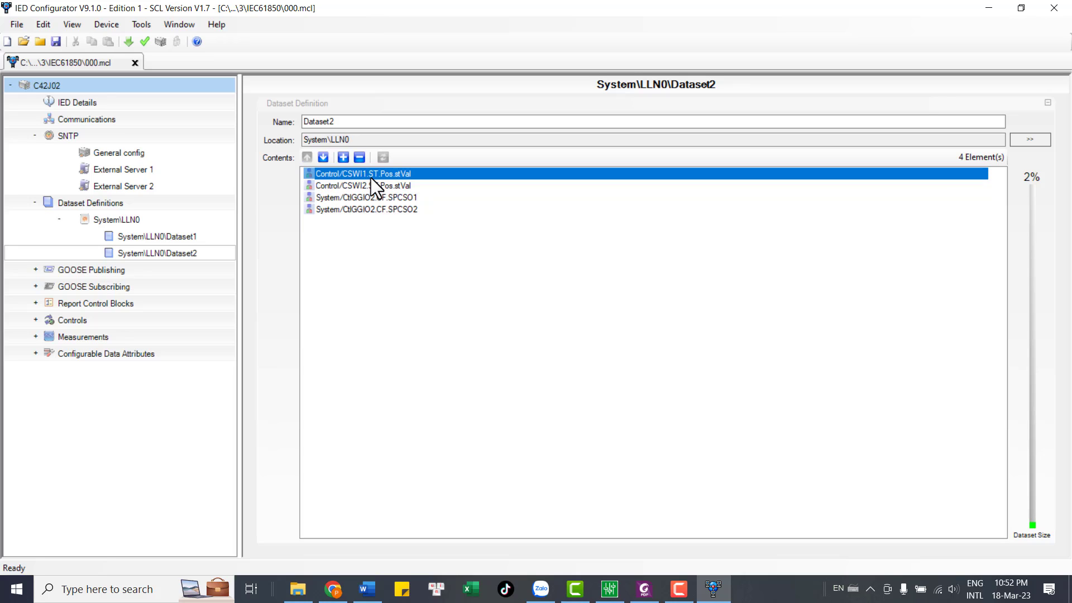
click(369, 184)
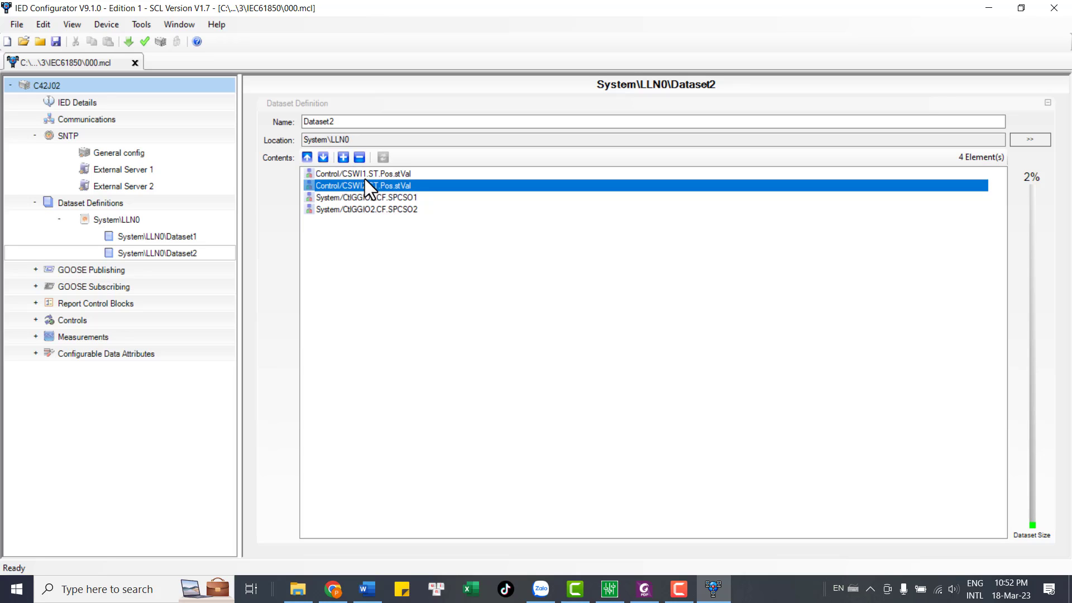
click(364, 175)
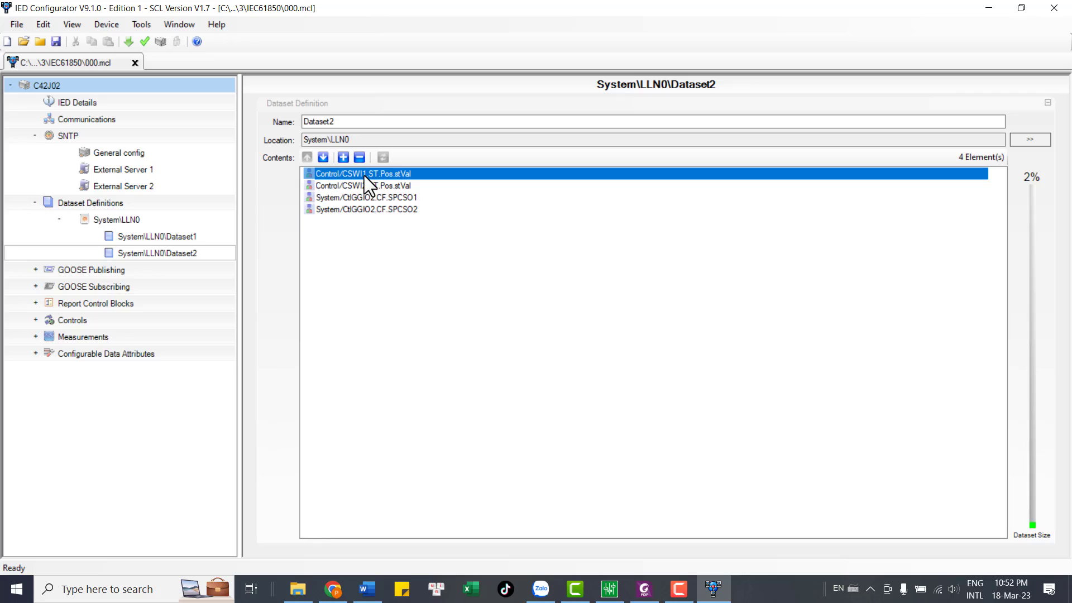
click(353, 192)
click(353, 189)
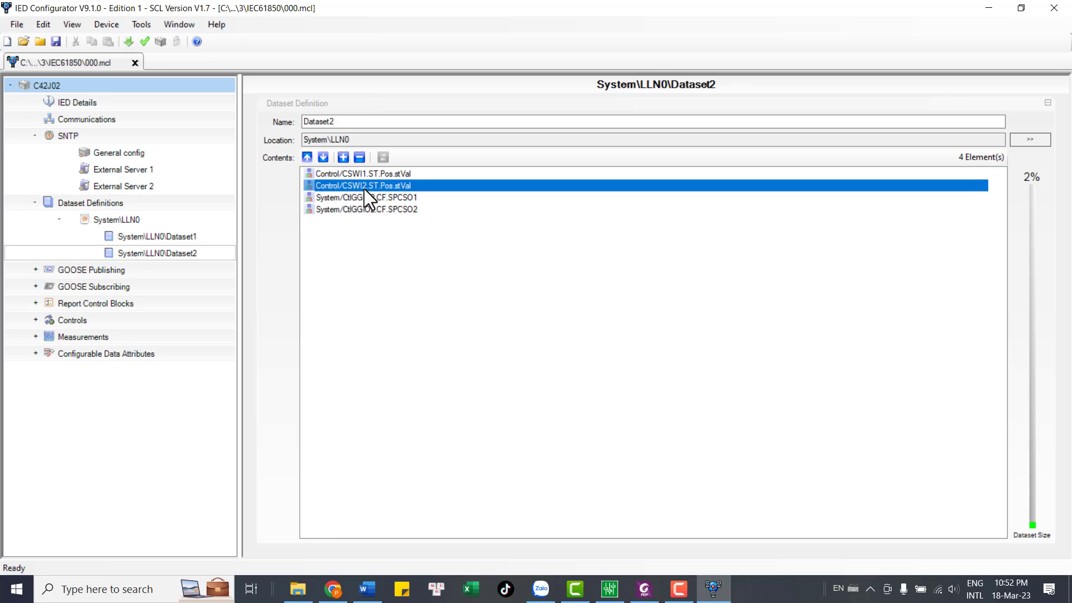
click(365, 174)
Examine the System/CtlGGIO2.CF.SPCSO1 and SPCSO2 entries in Dataset2, and return to the Control/CSWI2.ST.Pos.stVal entry.
click(367, 197)
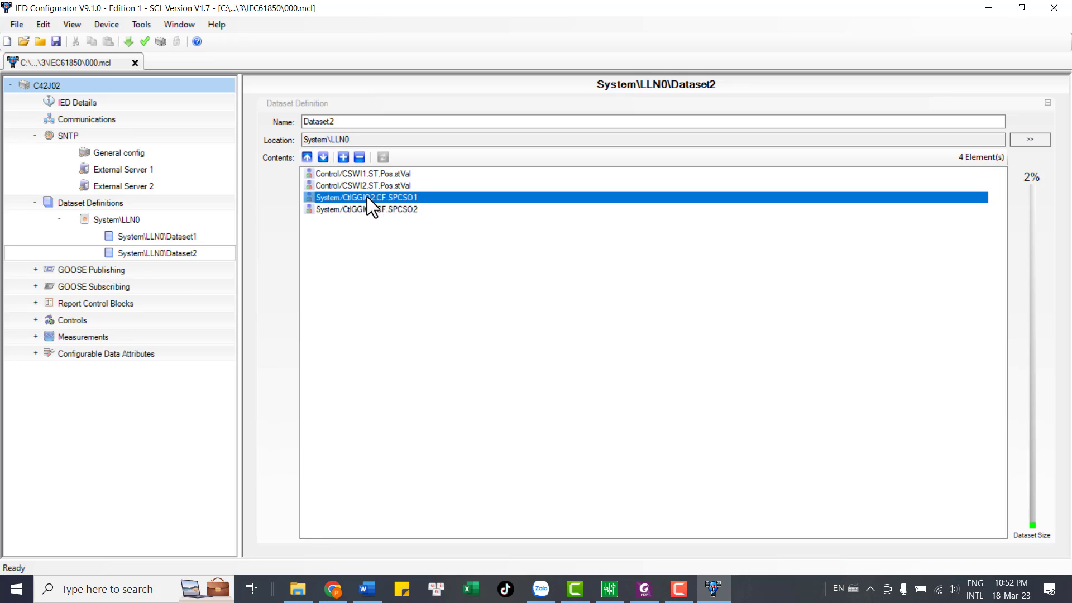
click(401, 210)
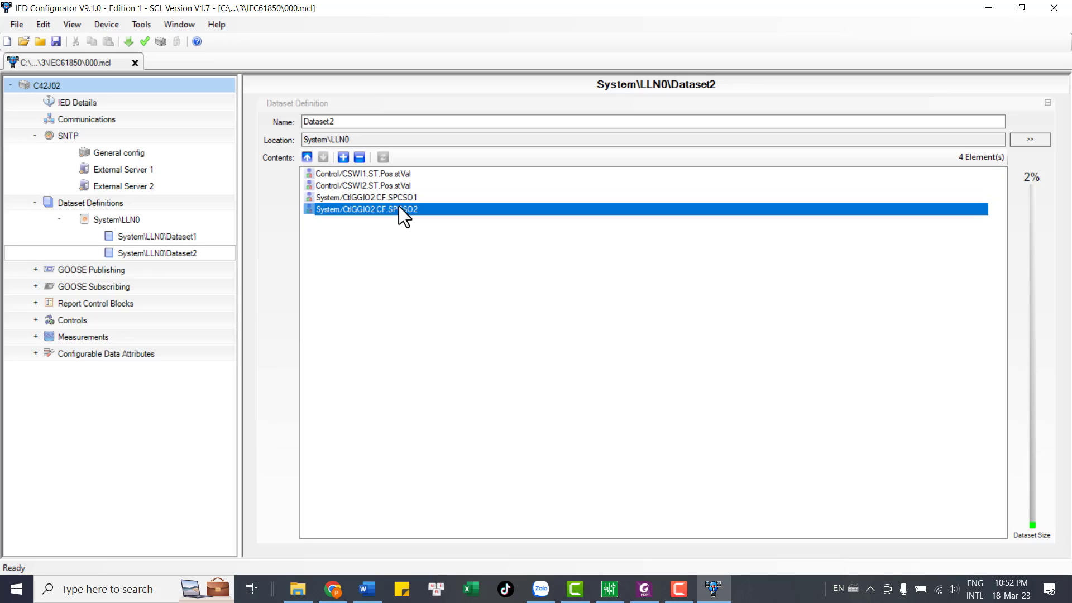
click(399, 199)
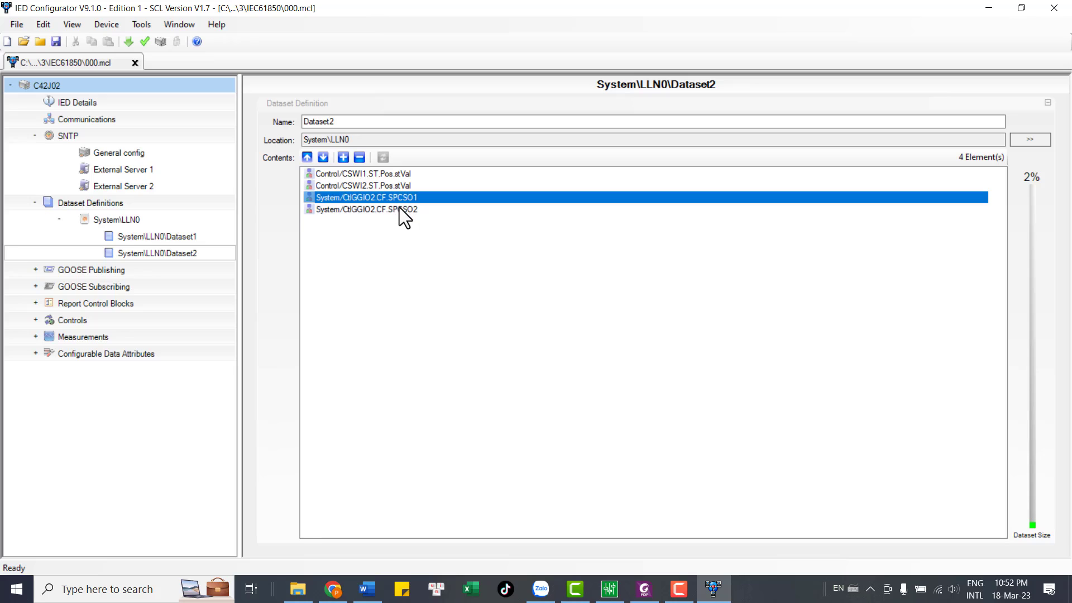
click(402, 209)
click(404, 199)
click(404, 208)
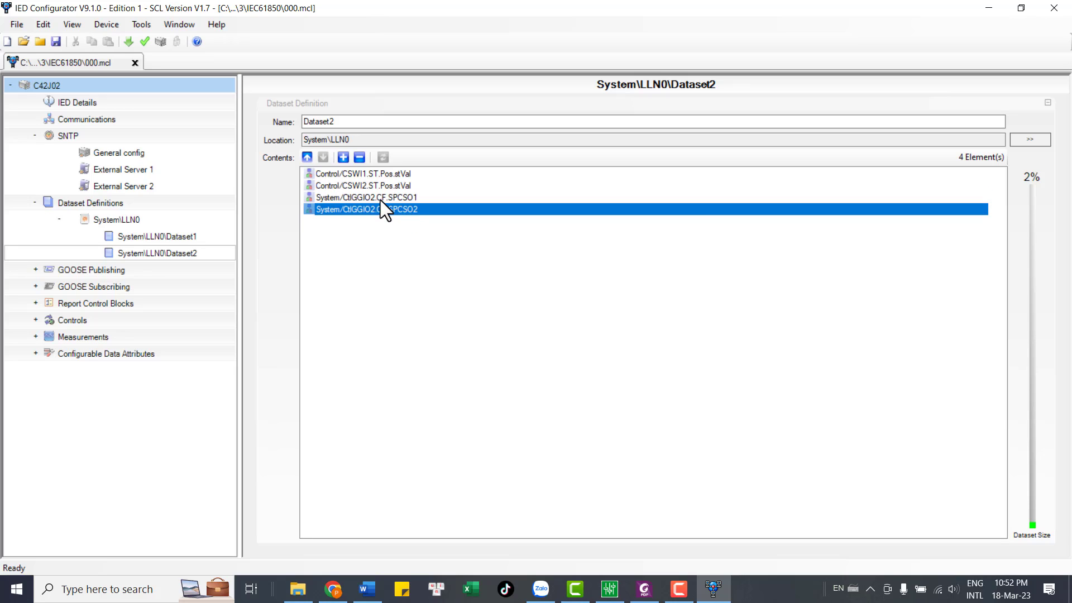
click(381, 199)
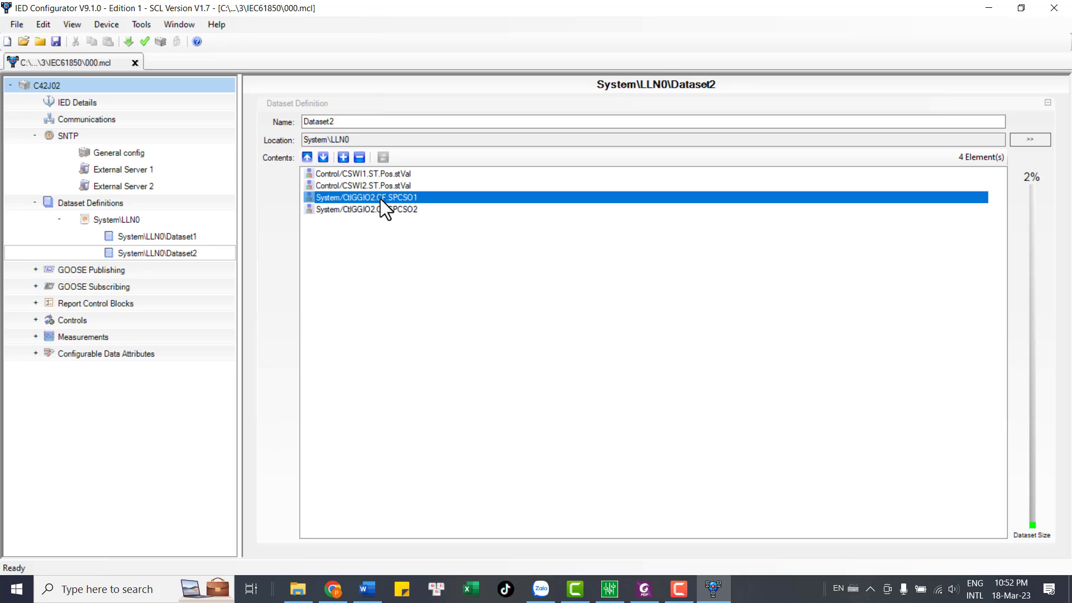
click(384, 212)
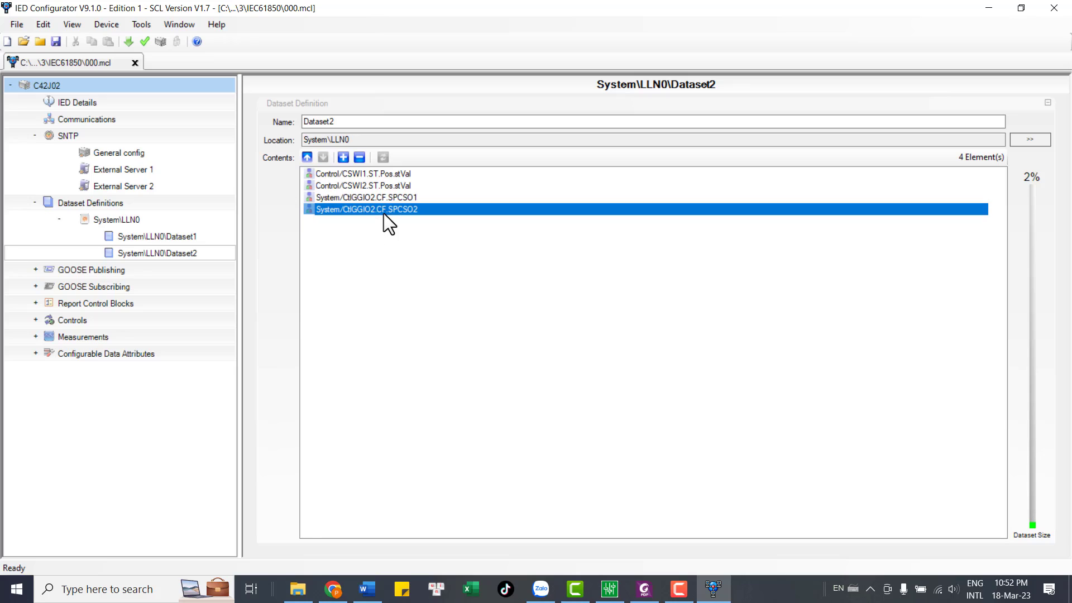
click(385, 200)
click(384, 210)
click(378, 201)
click(373, 188)
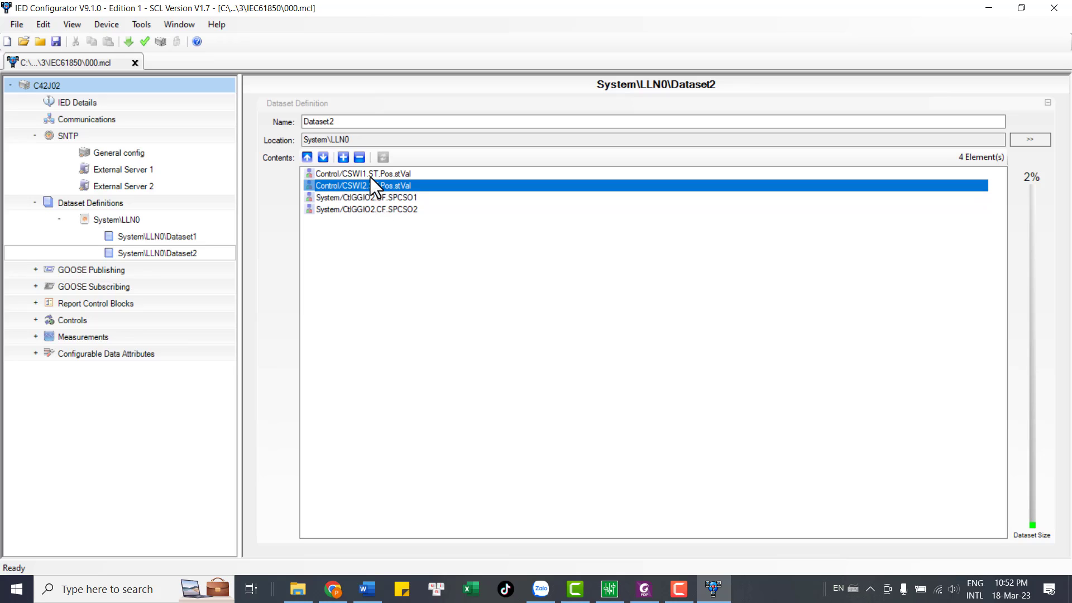
Go through the Control/CSWI1 and CSWI2 position entries and the System/CtlGGIO2 SPCSO1 and SPCSO2 entries in Dataset2, and clear the selection.
click(370, 175)
click(371, 186)
click(370, 197)
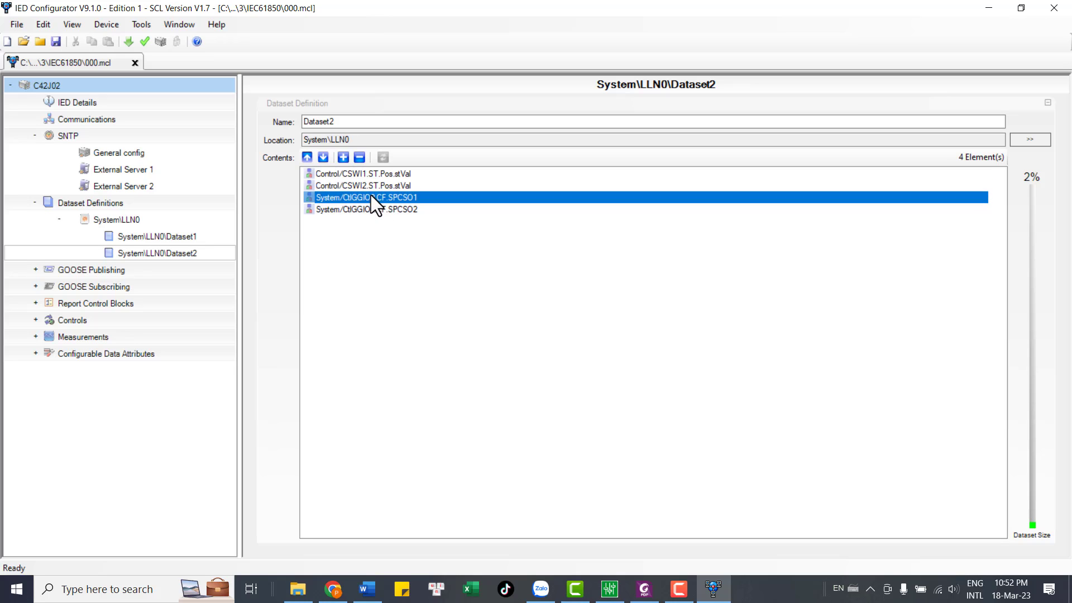
click(373, 209)
click(373, 199)
click(370, 184)
click(371, 175)
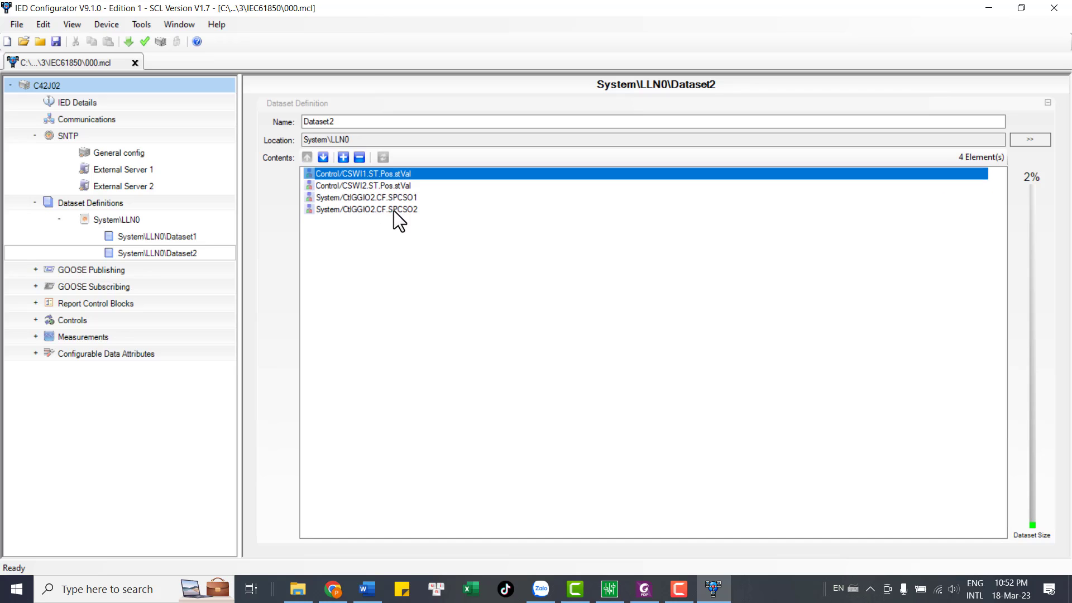
click(393, 209)
click(391, 199)
click(390, 189)
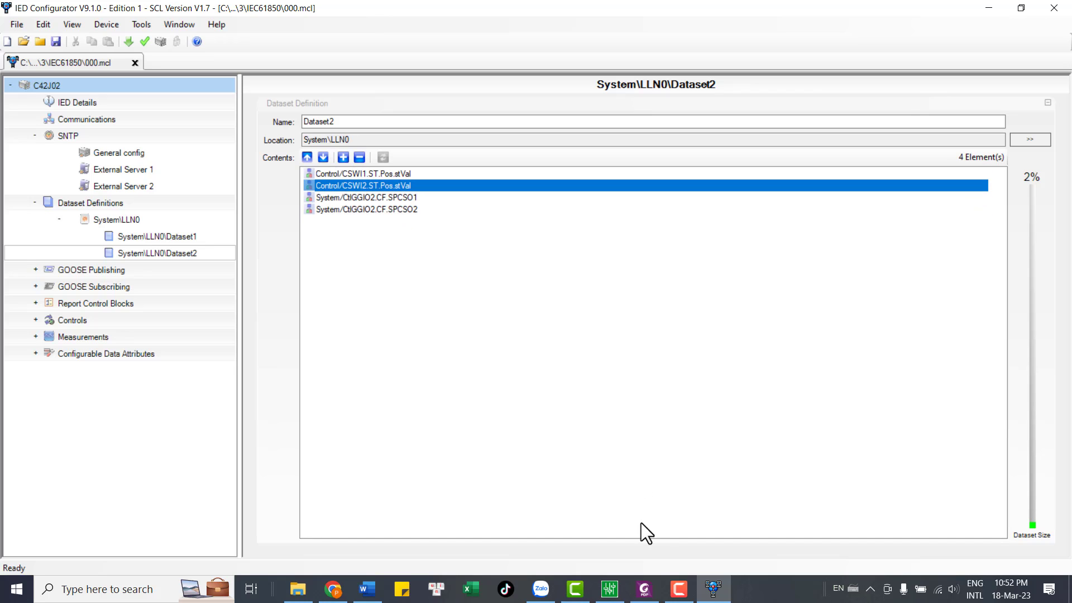
click(667, 587)
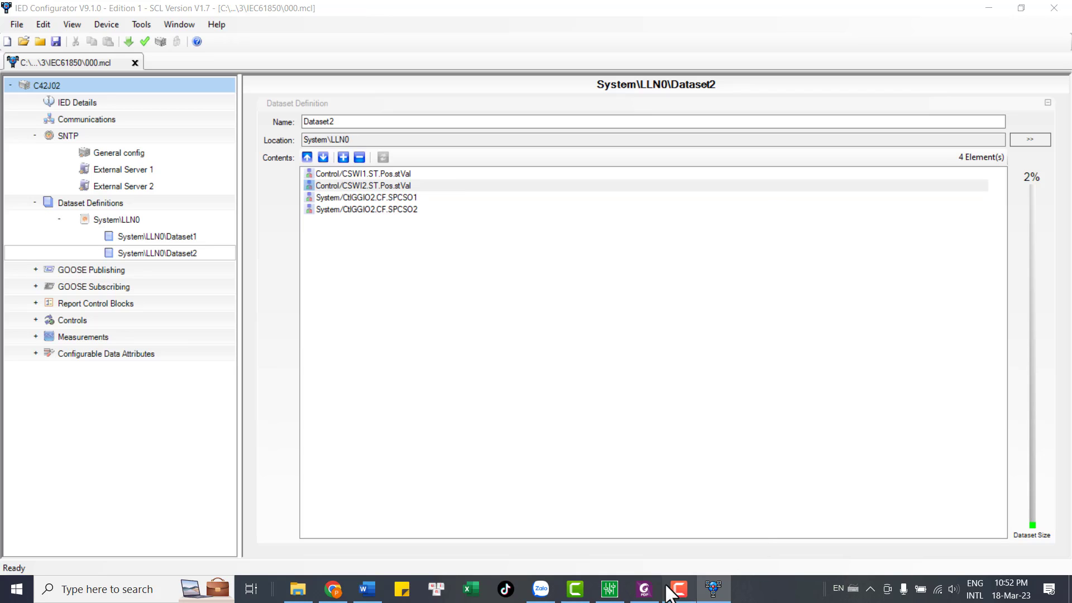
click(483, 342)
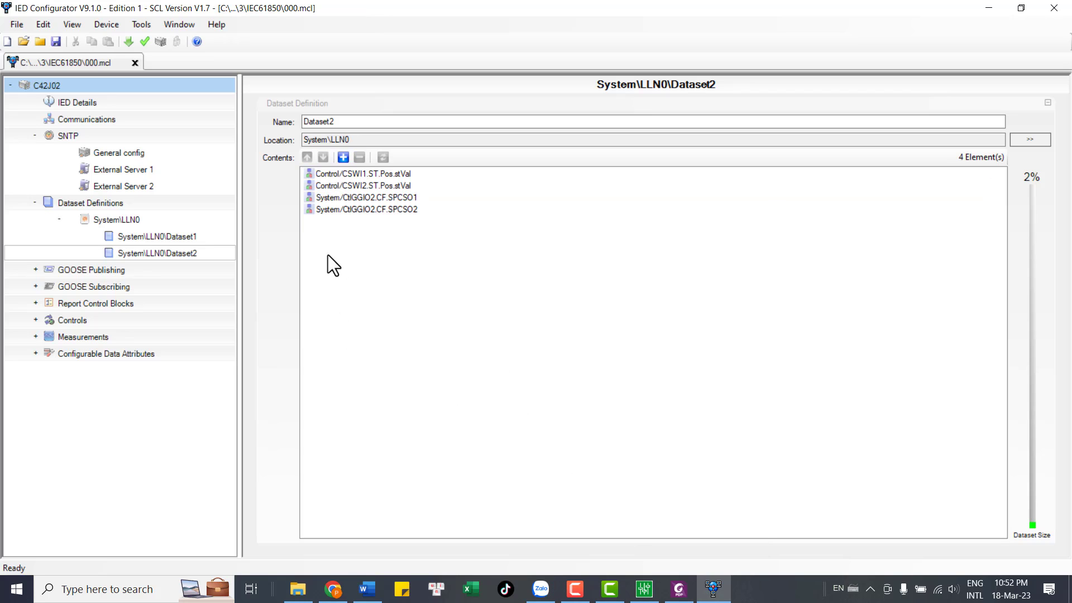
Recheck the two System/CtlGGIO2.CF entries in Dataset2 and end on the Control/CSWI1.ST.Pos.stVal entry.
click(363, 198)
click(357, 210)
click(356, 197)
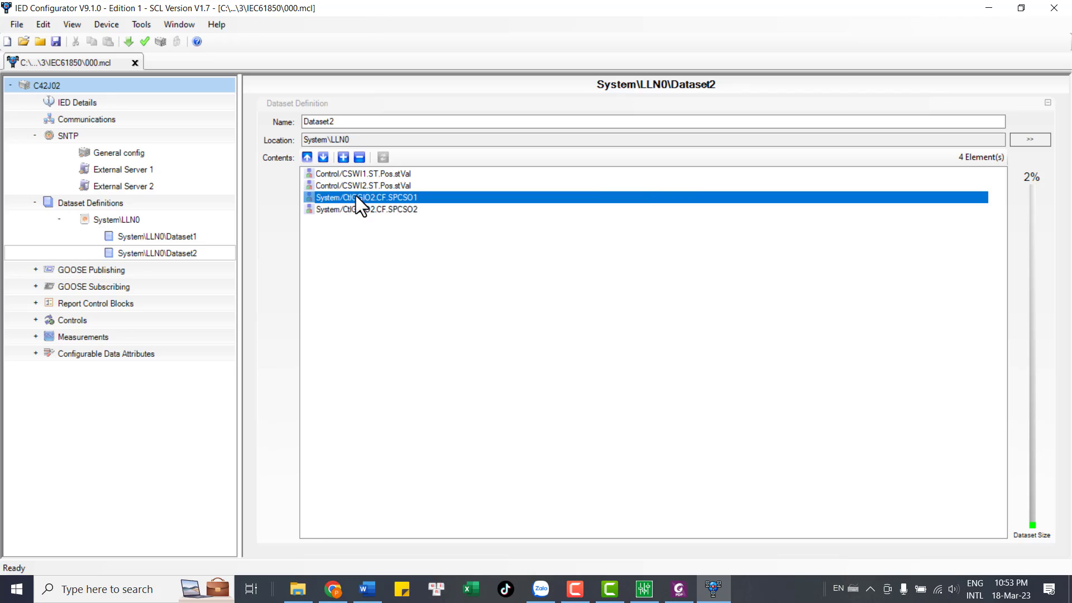
click(357, 185)
click(356, 175)
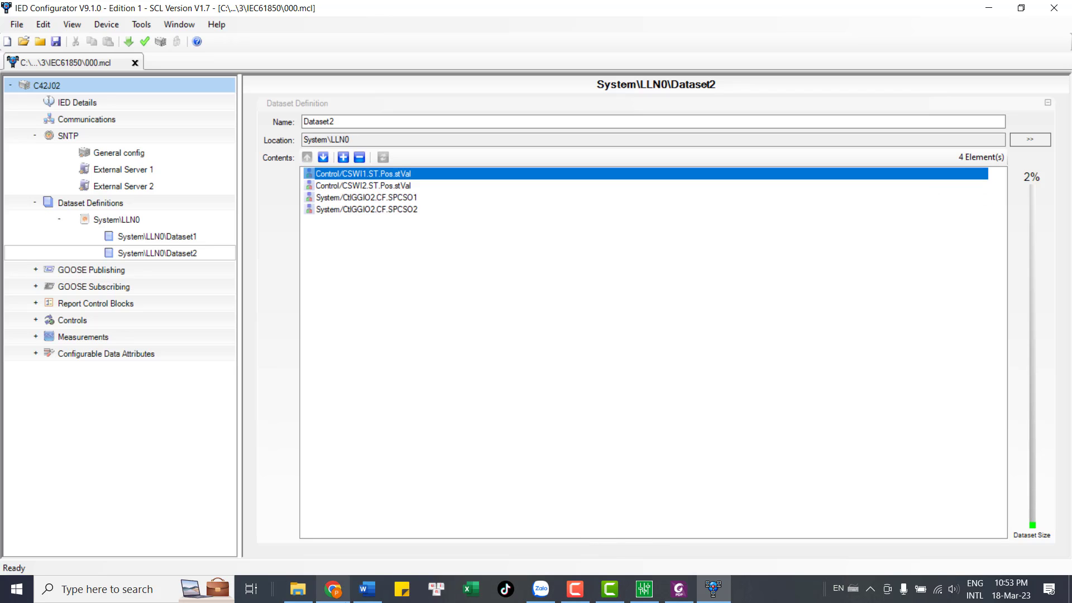
Switch to File Explorer, open PX139-652-232 ADL.pdf from the P139_PM_ADL_TelDoc folder and maximize the document window.
click(298, 589)
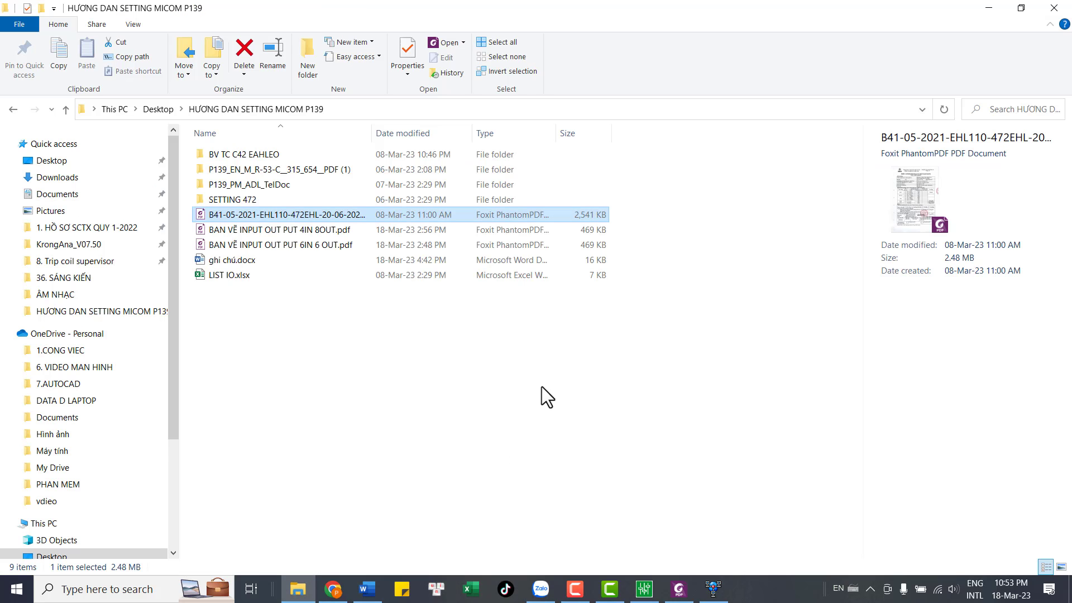
click(247, 204)
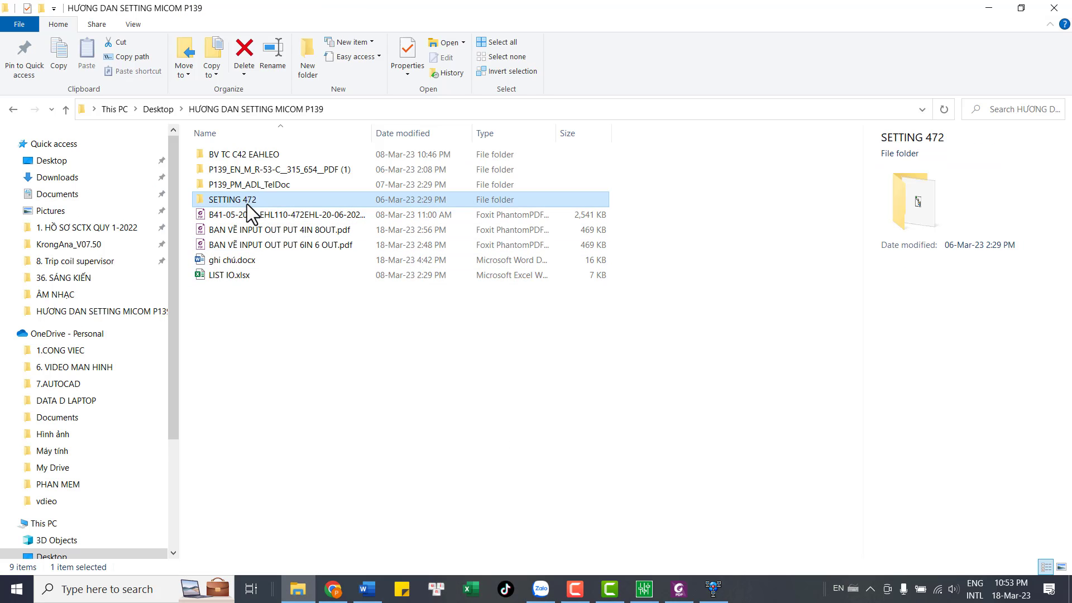
double_click(248, 185)
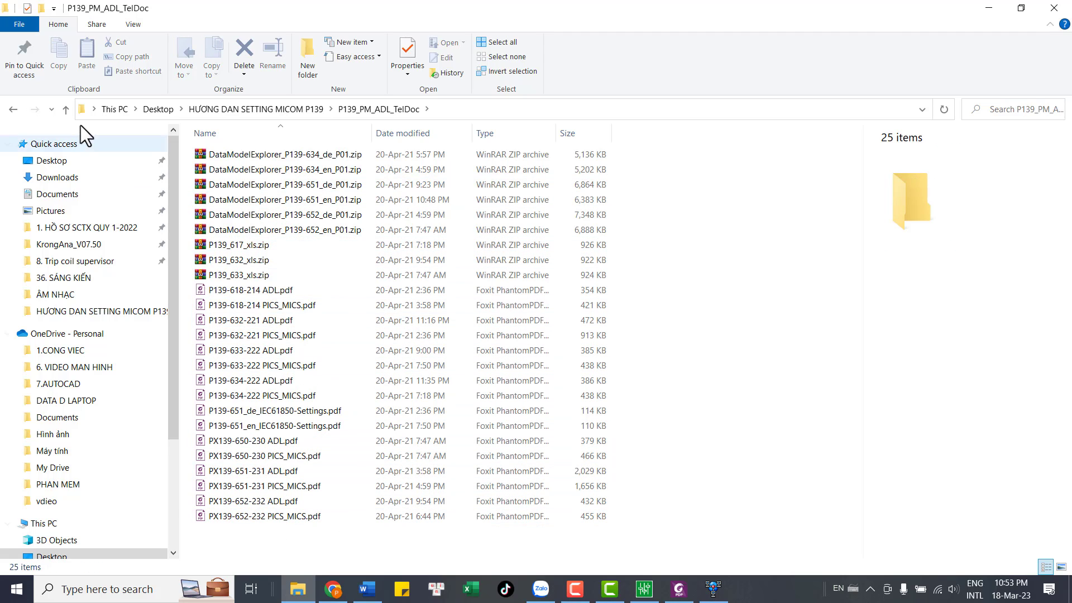
click(65, 109)
click(220, 199)
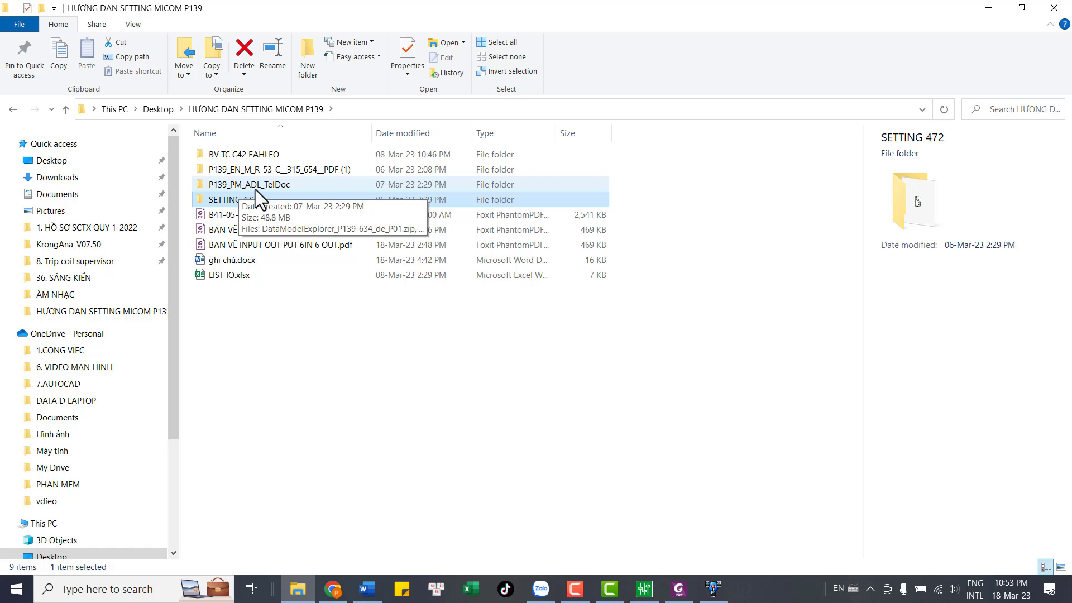
double_click(250, 186)
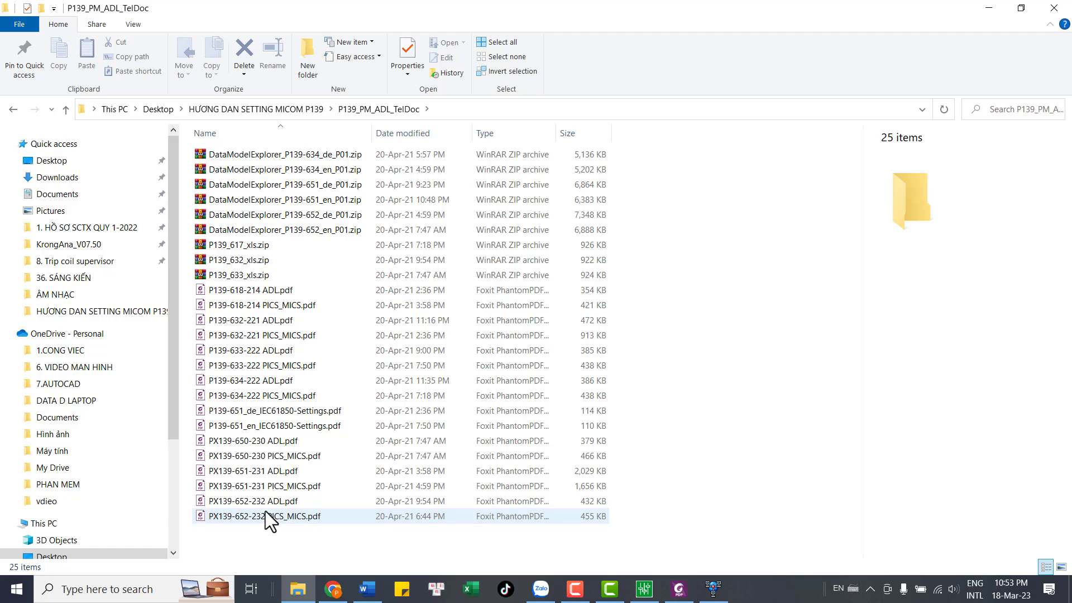
double_click(242, 505)
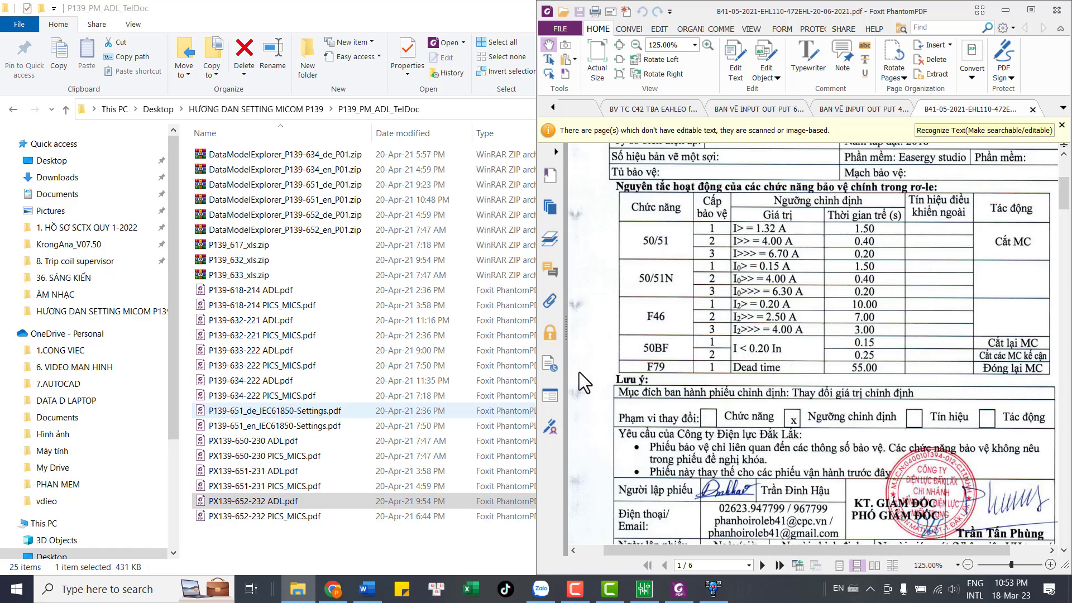
click(1031, 9)
Look through the Control logical device tables of the P139 address assignment list up to the CSWI1 and CSWI2 nodes on page 6.
scroll(743, 268, down, 3)
scroll(732, 316, down, 2)
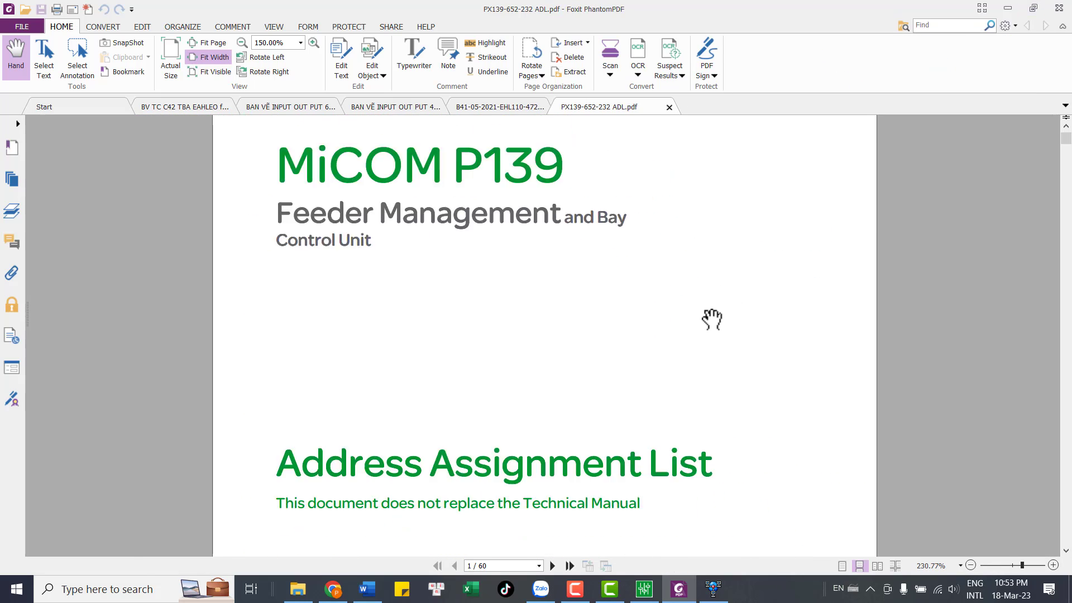
scroll(711, 318, down, 5)
scroll(593, 361, down, 12)
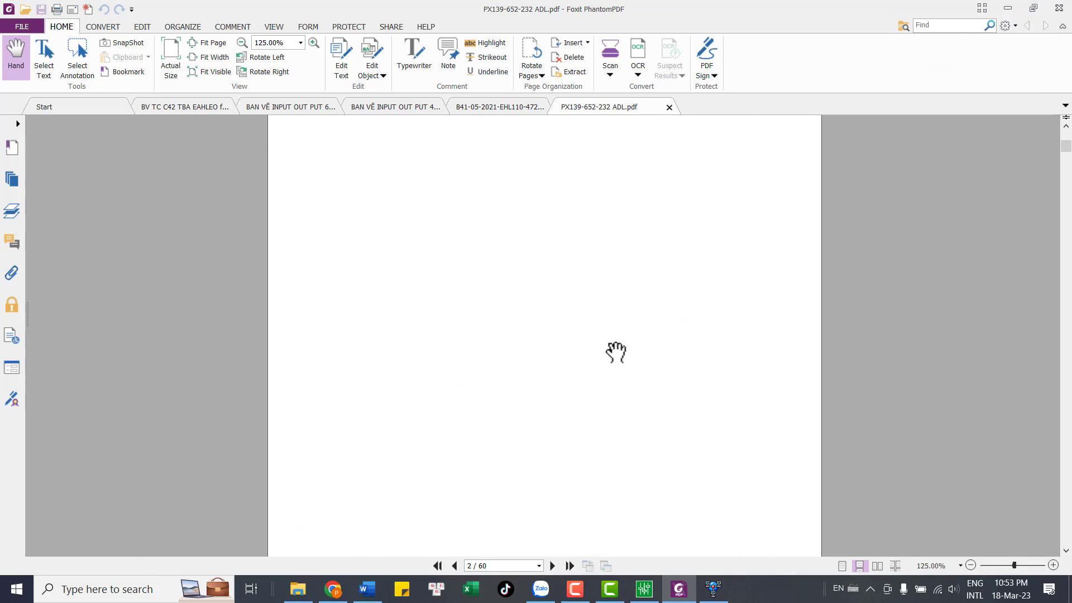
scroll(501, 300, down, 15)
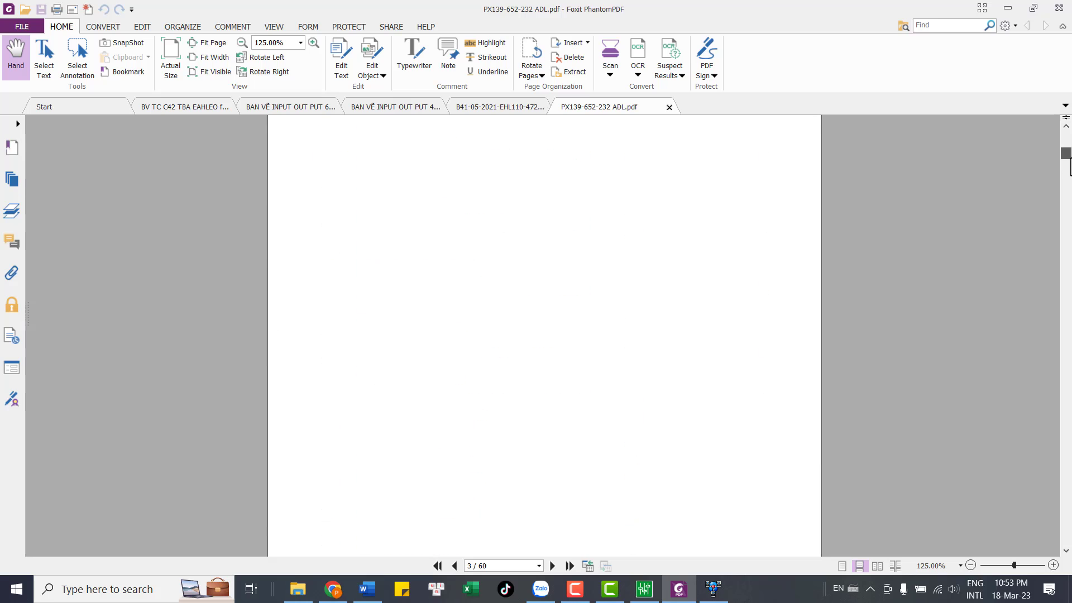
scroll(501, 301, down, 3)
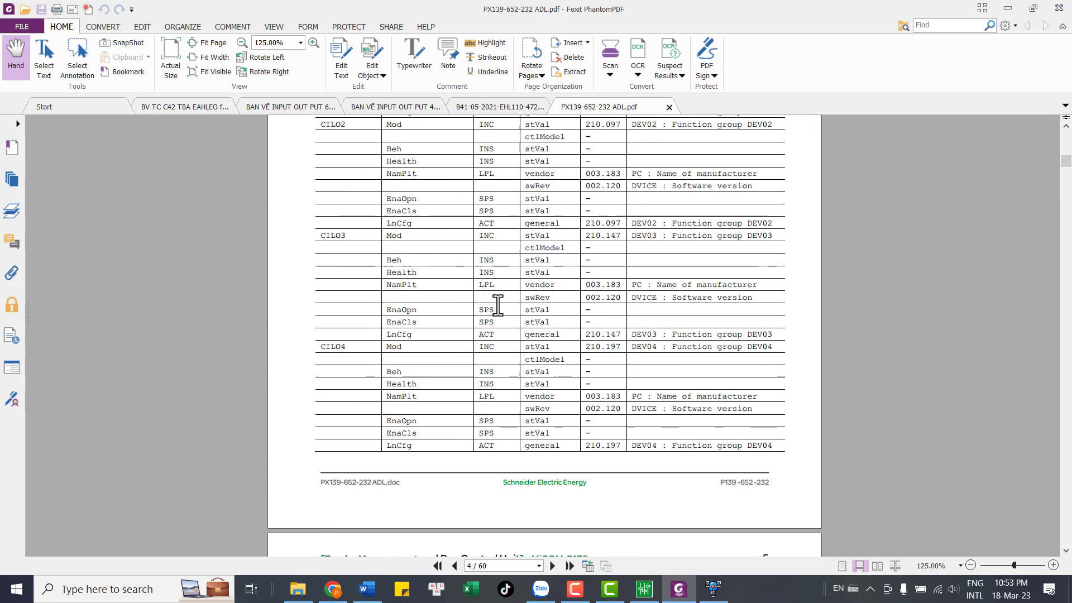
scroll(518, 389, down, 8)
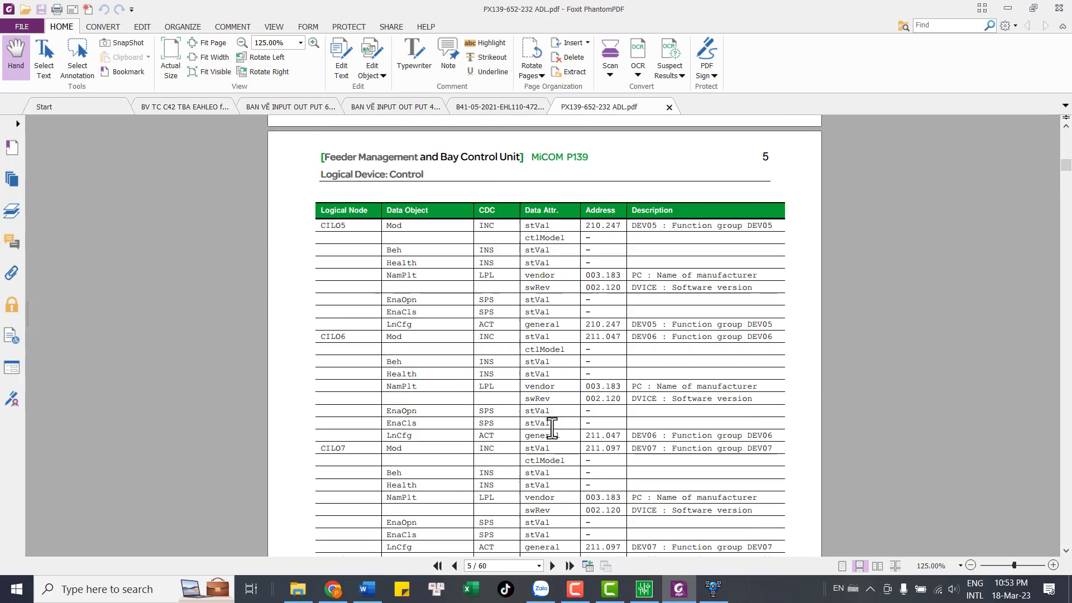
scroll(631, 391, down, 1)
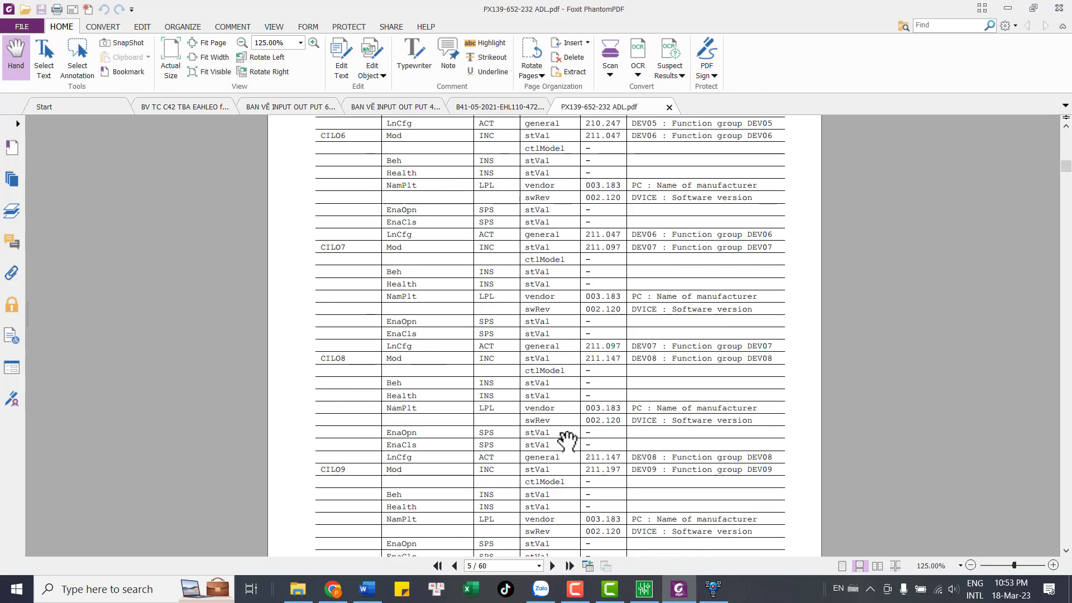
scroll(593, 463, down, 10)
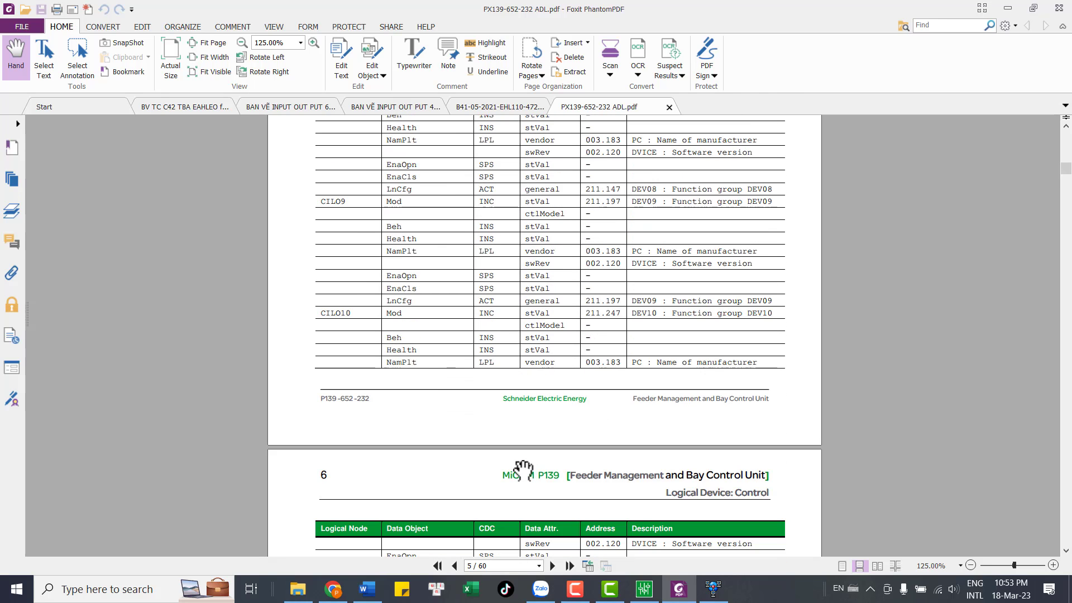
scroll(449, 401, down, 10)
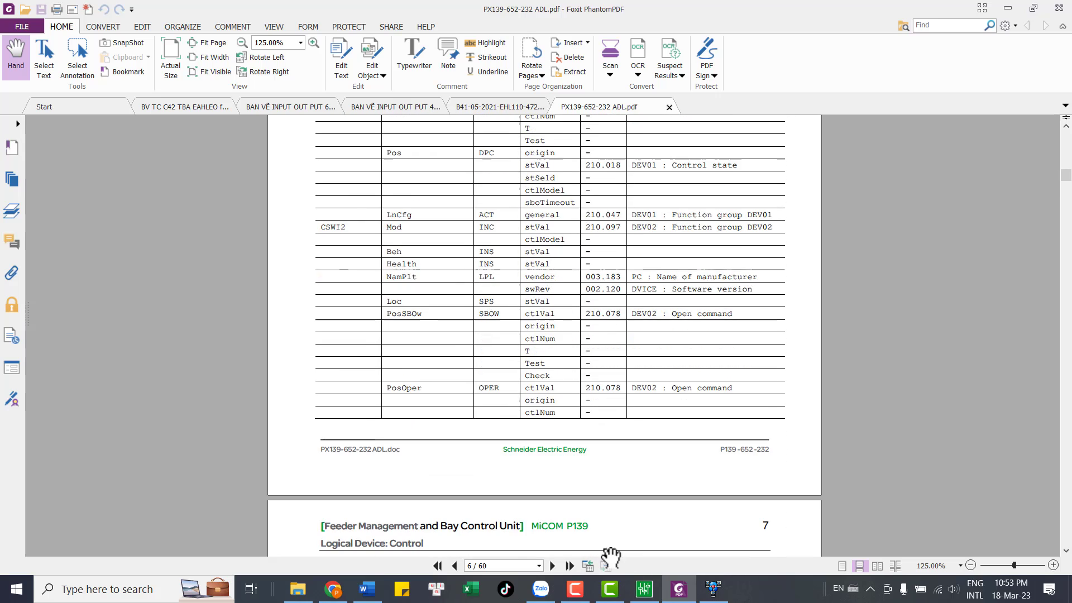
Compare the CtlGGIO2 SPCSO1 and SPCSO2 entries of Dataset2 in IED Configurator with the CSWI2 rows of the address list, and return to Dataset2.
click(713, 589)
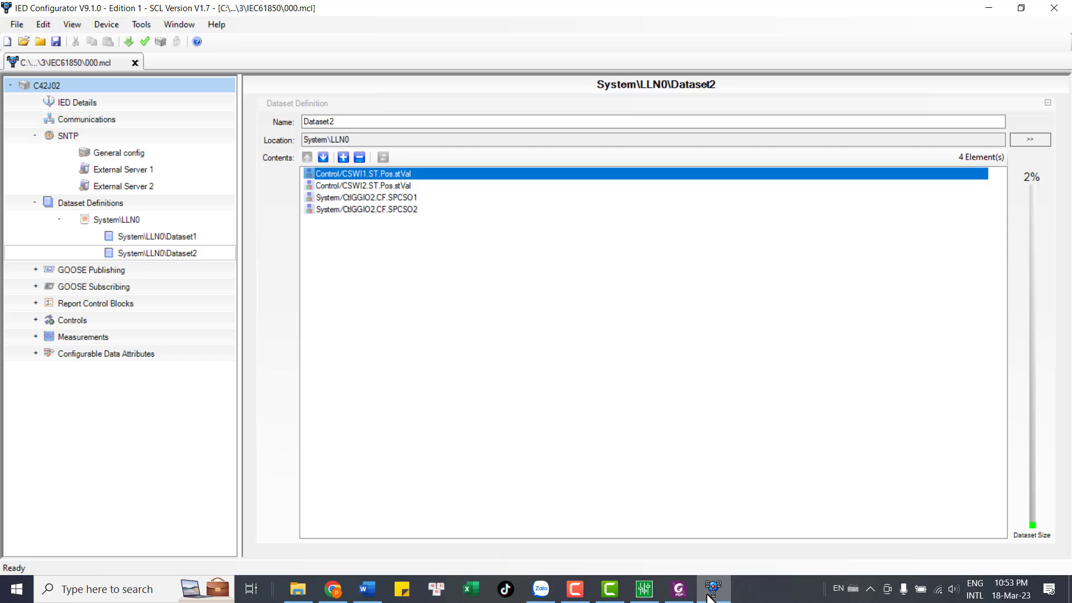
click(391, 212)
click(360, 196)
click(678, 589)
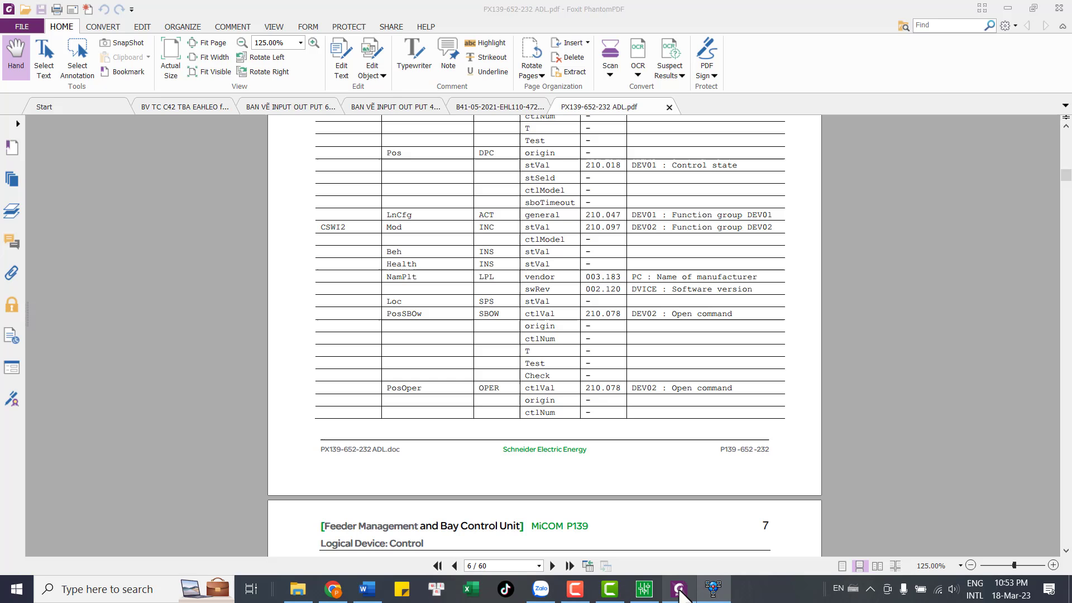
scroll(565, 306, down, 1)
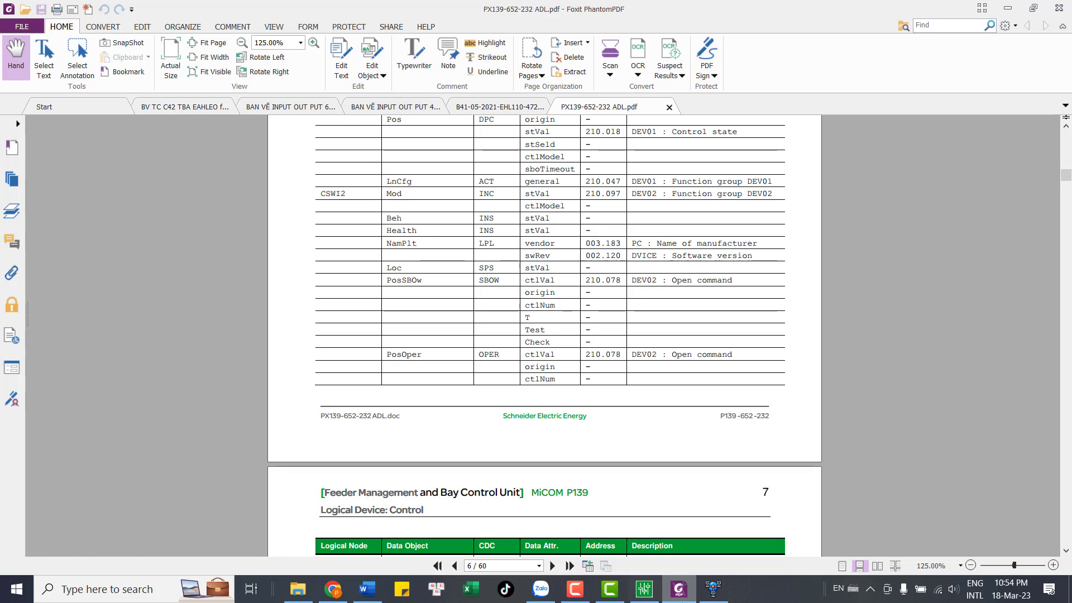
click(712, 592)
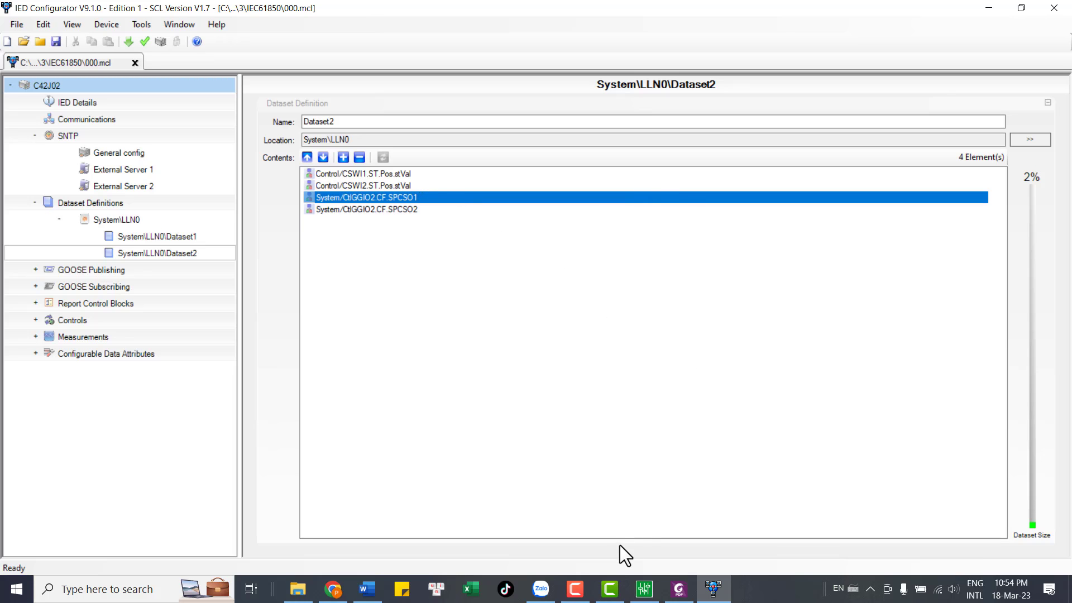
click(610, 589)
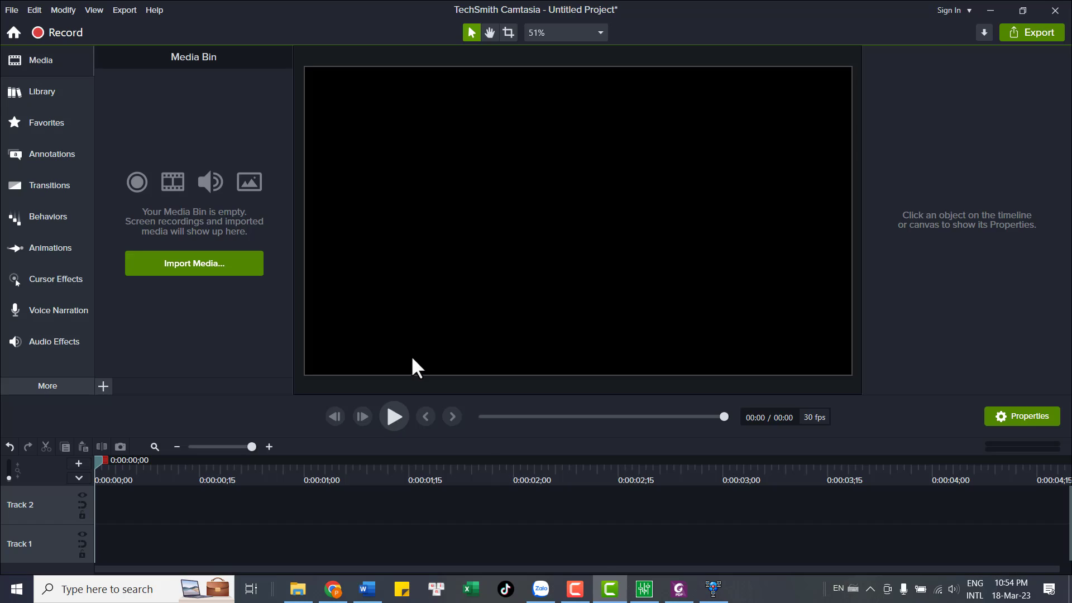